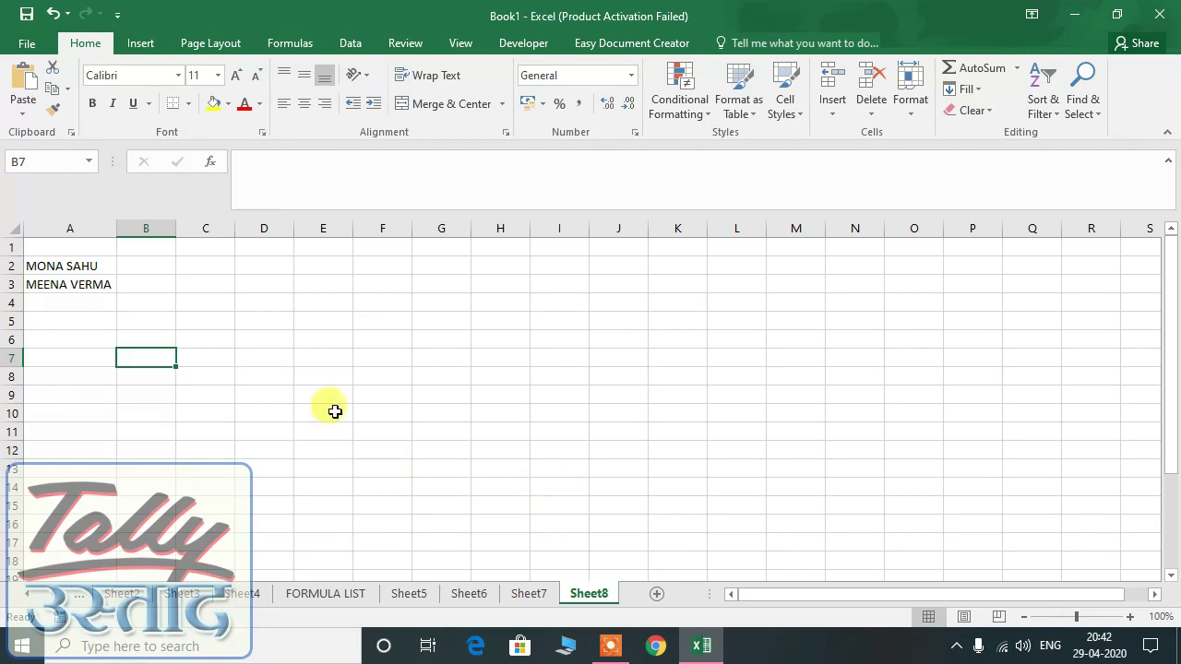
{"action": "left_click", "coordinate": [136, 247]}
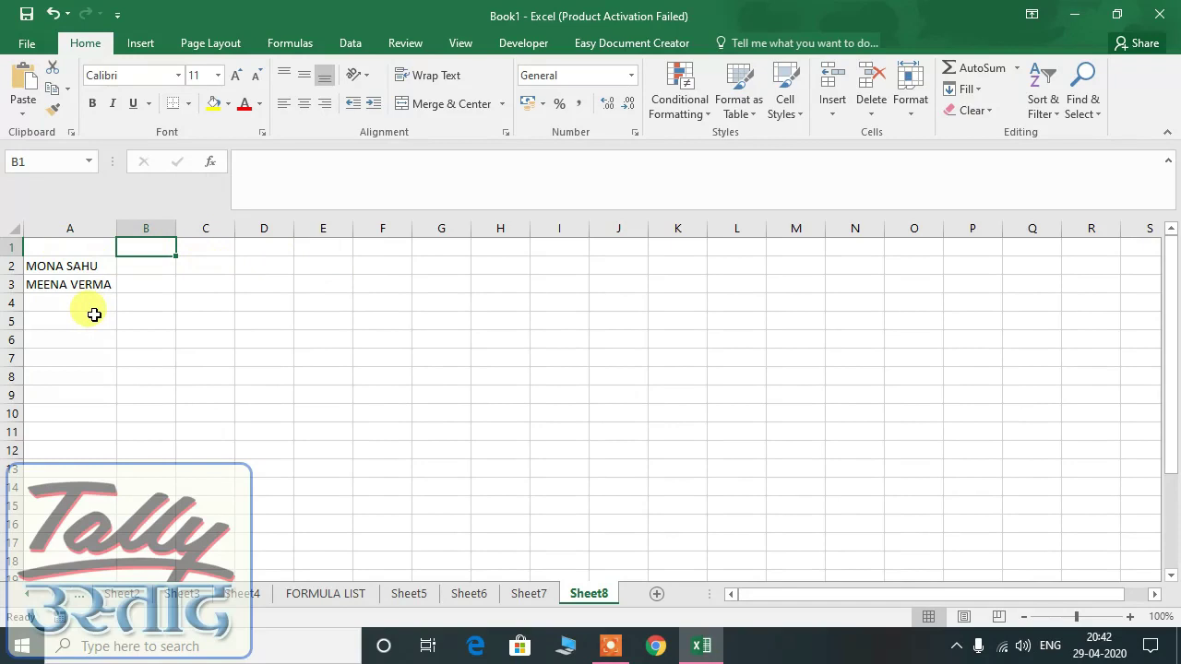
{"action": "left_click", "coordinate": [134, 320]}
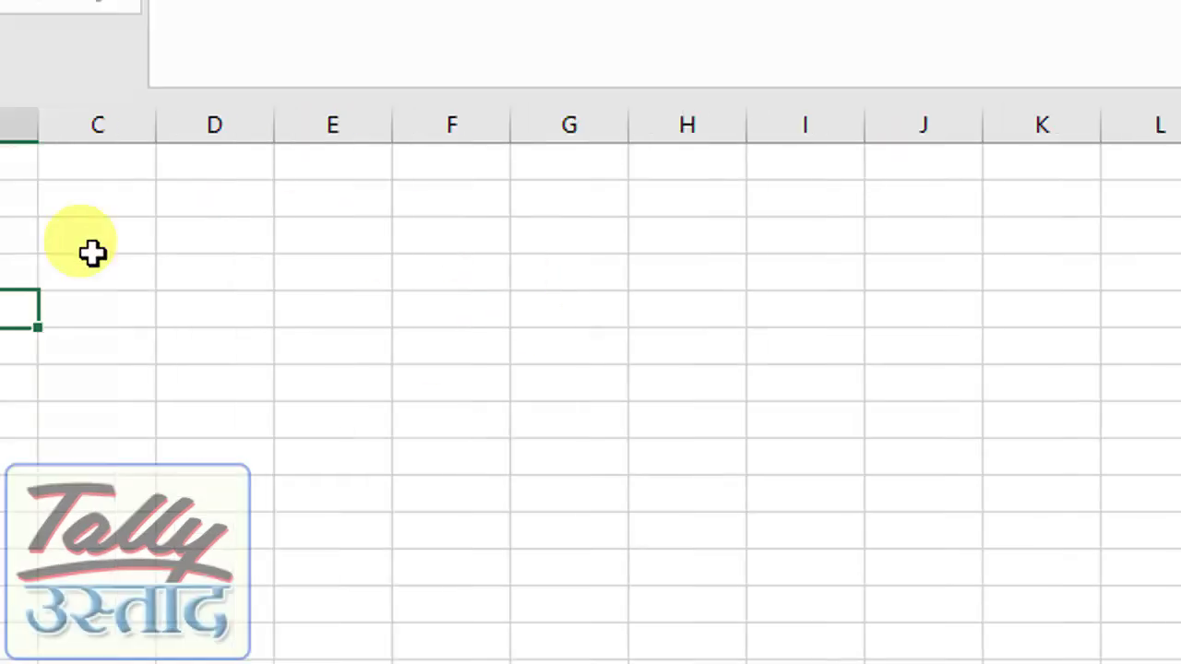
{"action": "left_click", "coordinate": [135, 205]}
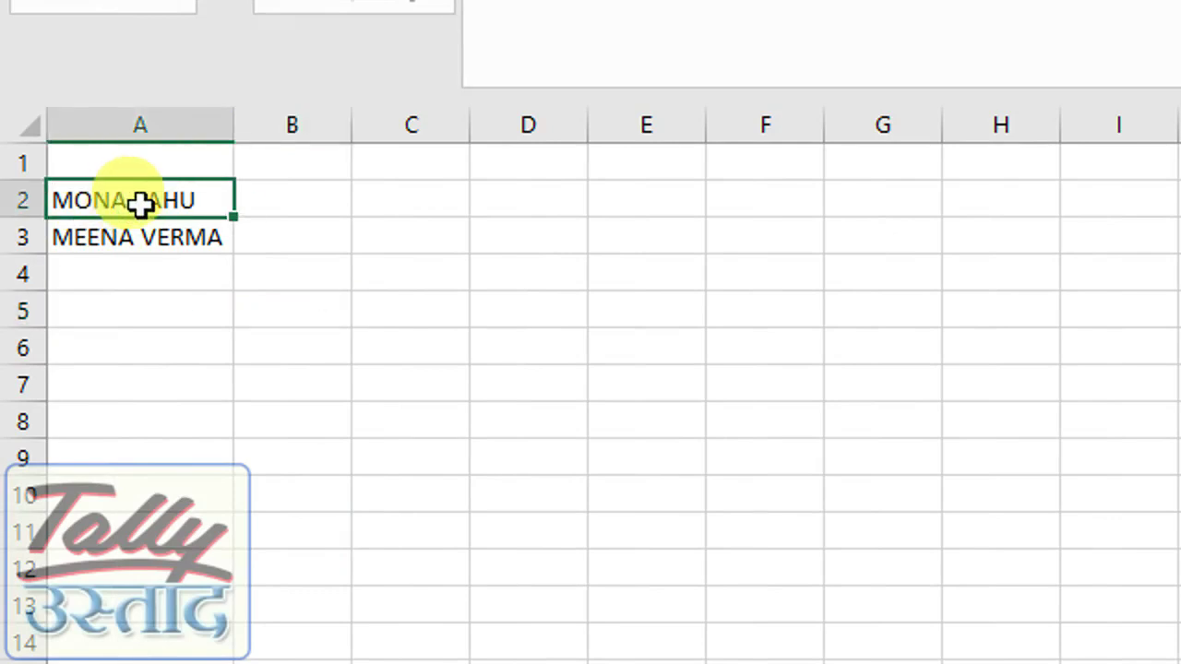
{"action": "left_click", "coordinate": [189, 268]}
{"action": "left_click", "coordinate": [185, 225]}
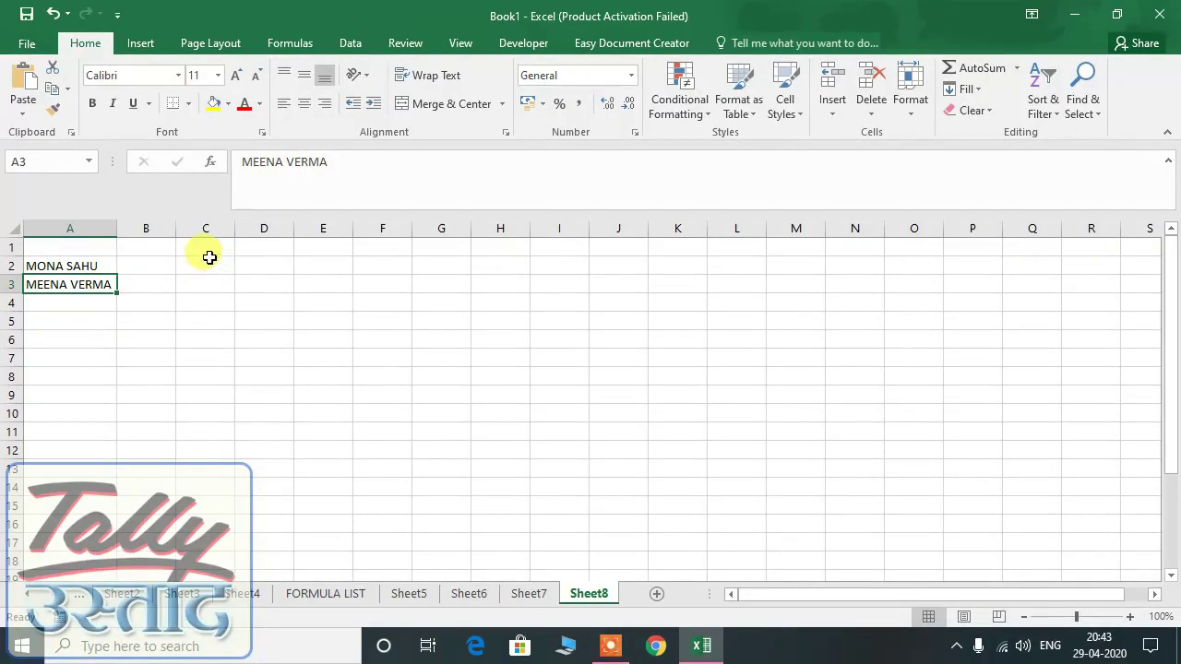
Step: Enter the headings RIGHT, LEFT and MID in cells C2, D2 and E2
{"action": "left_click", "coordinate": [208, 261]}
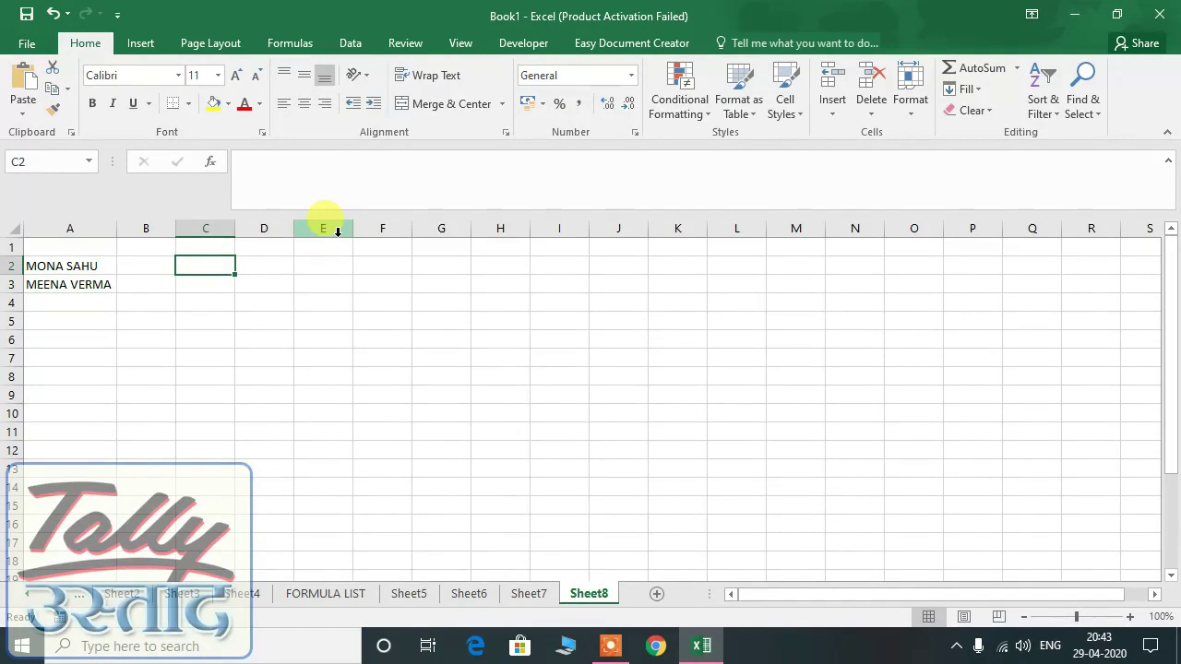
{"action": "type", "text": "RIGHT"}
{"action": "key", "text": "Return"}
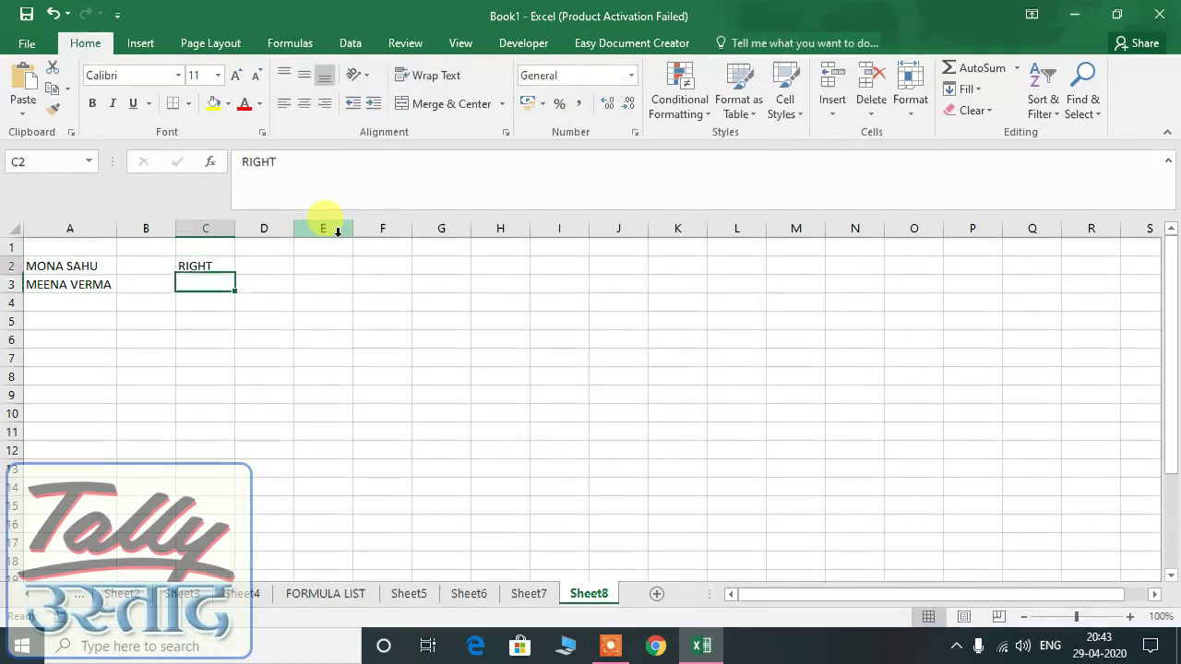
{"action": "key", "text": "Up"}
{"action": "key", "text": "Right"}
{"action": "type", "text": "LEFT"}
{"action": "key", "text": "Return"}
{"action": "key", "text": "Up"}
{"action": "key", "text": "Right"}
{"action": "type", "text": "MI"}
{"action": "key", "text": "BackSpace"}
{"action": "type", "text": "ID"}
{"action": "key", "text": "Return"}
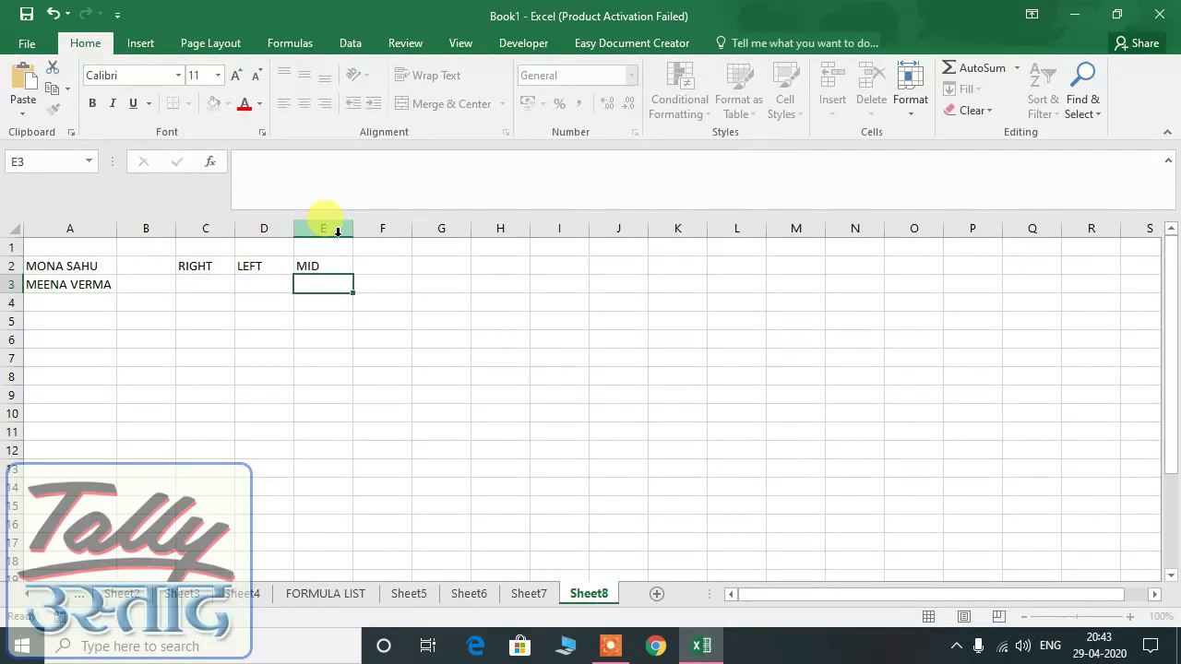
Step: Enter the formula =RIGHT(A3) in cell C3 under the RIGHT heading
{"action": "key", "text": "Left"}
{"action": "key", "text": "Left"}
{"action": "type", "text": "="}
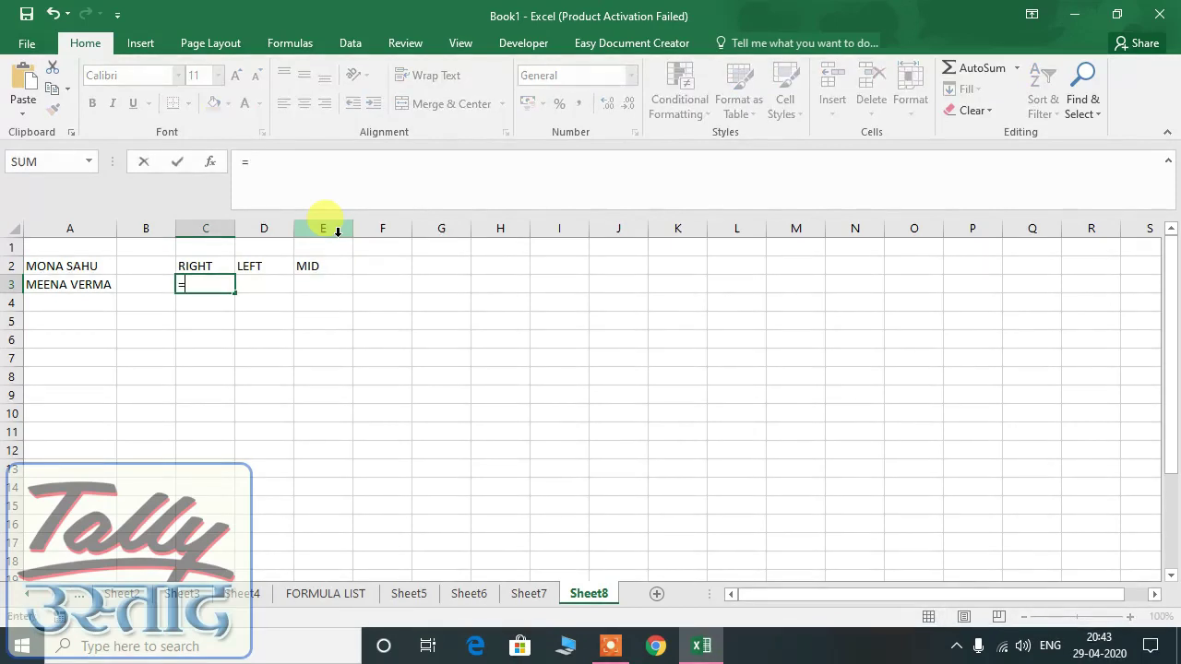
{"action": "type", "text": "RIG"}
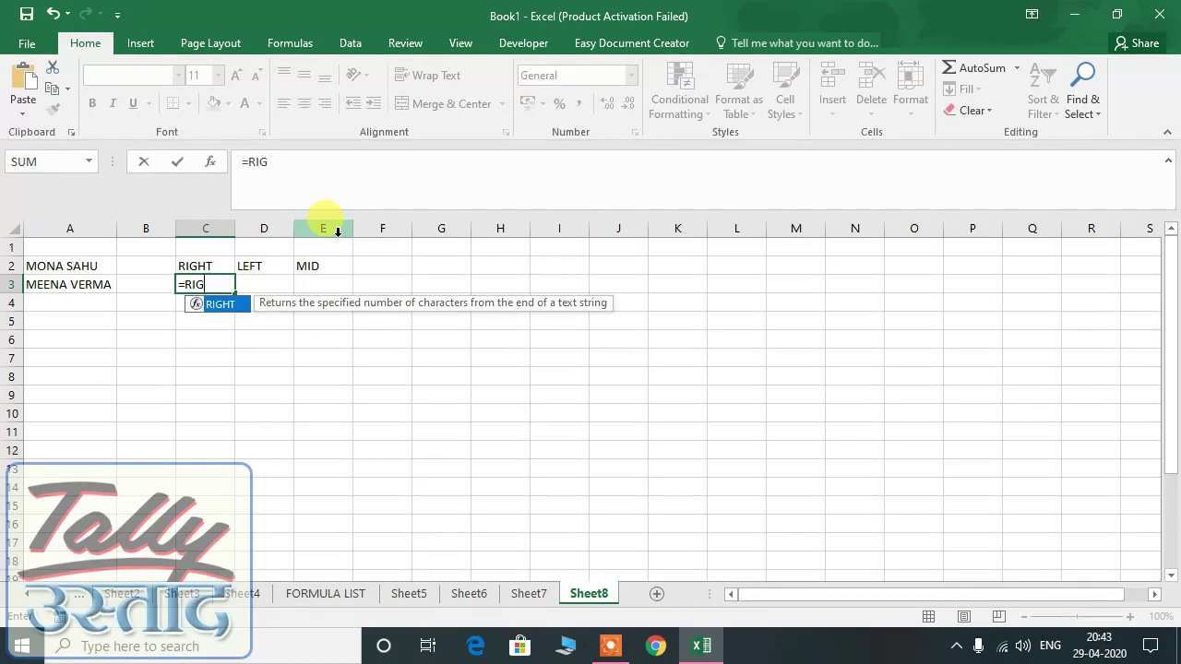
{"action": "key", "text": "Tab"}
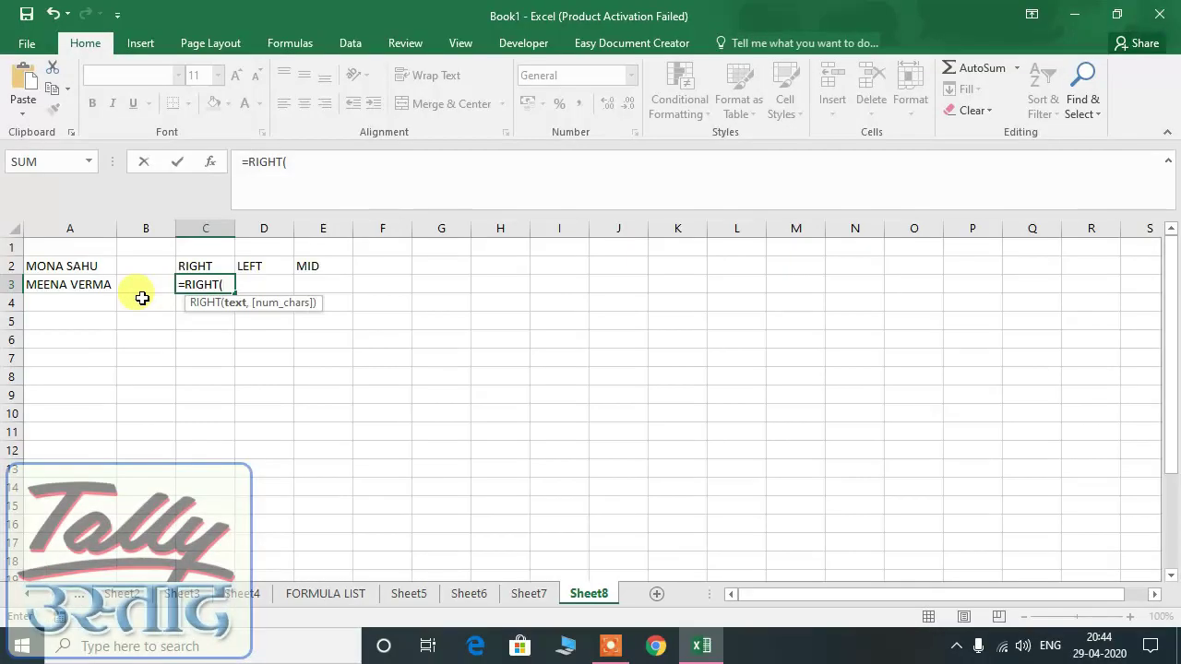
{"action": "left_click", "coordinate": [51, 284]}
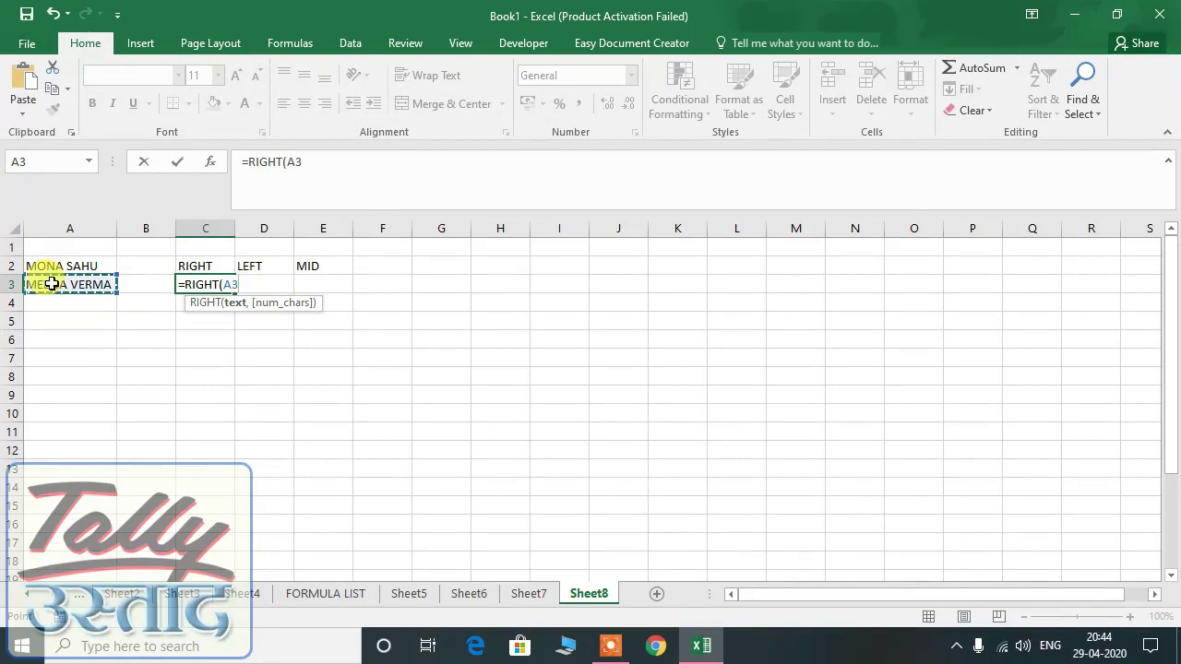
{"action": "key", "text": "Return"}
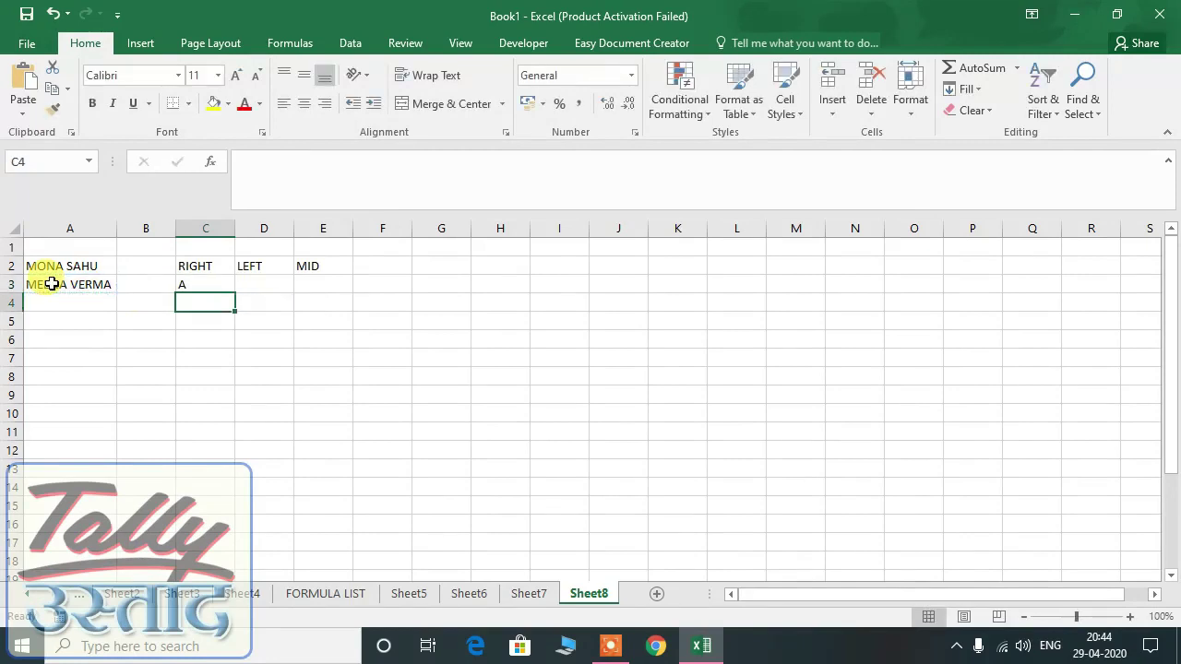
Step: Reopen the RIGHT formula in C3 to review its arguments and compare it with the source text in A3
{"action": "key", "text": "Up"}
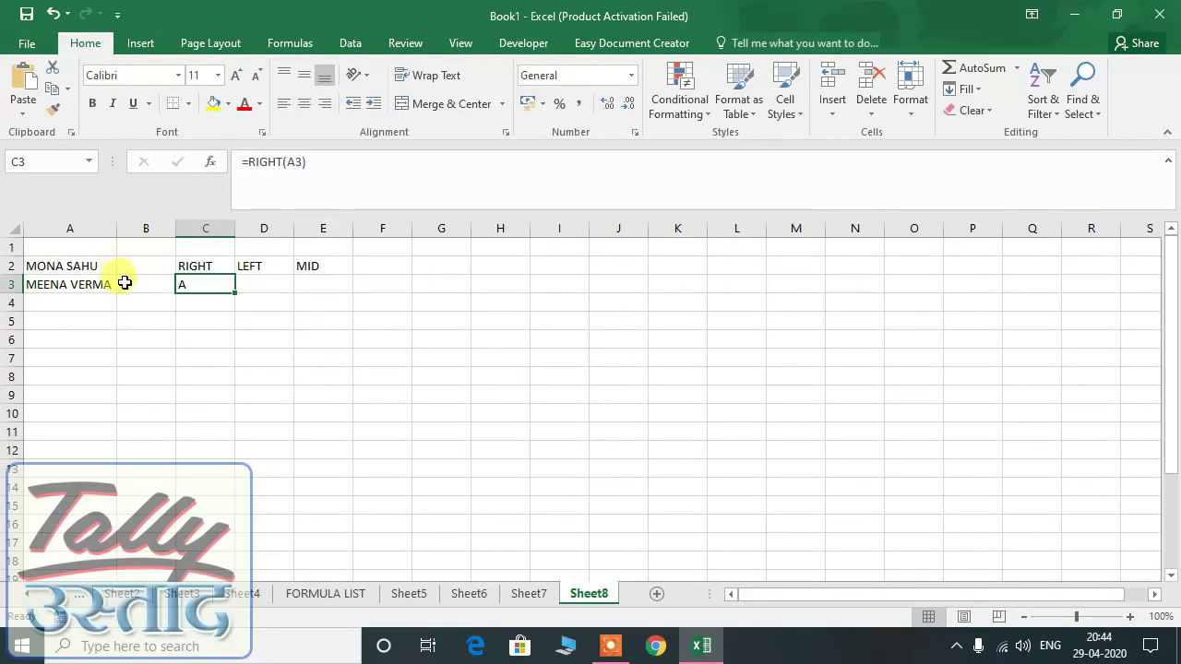
{"action": "key", "text": "F2"}
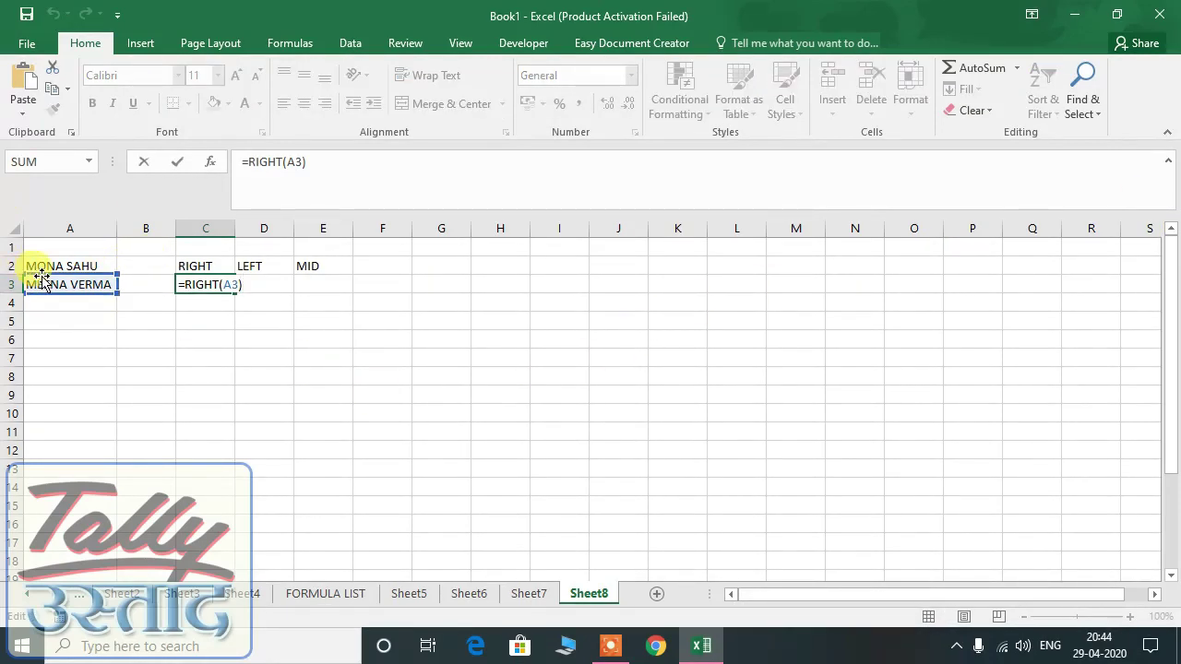
{"action": "key", "text": "BackSpace"}
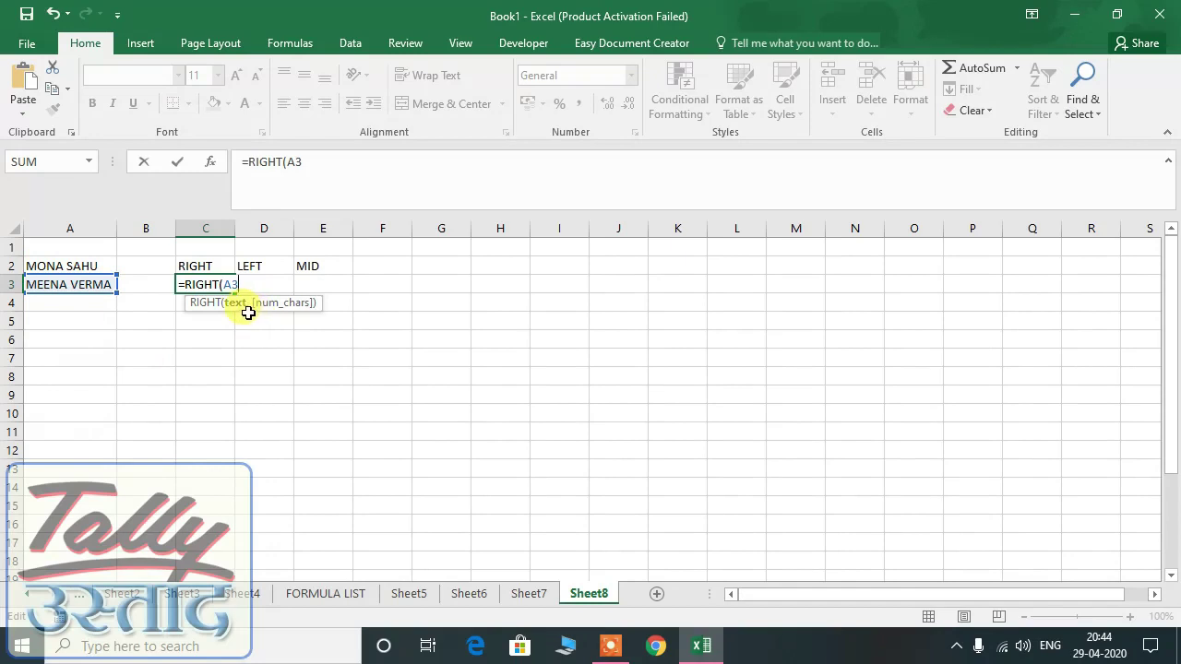
{"action": "type", "text": ")"}
{"action": "key", "text": "Return"}
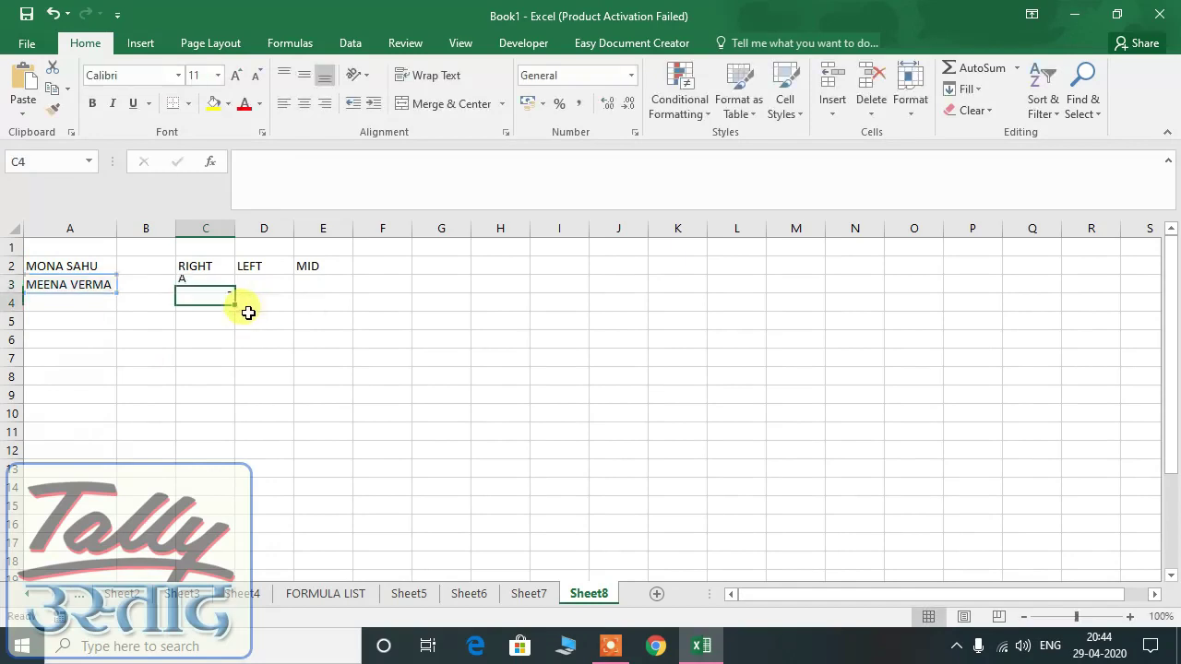
{"action": "left_click", "coordinate": [87, 285]}
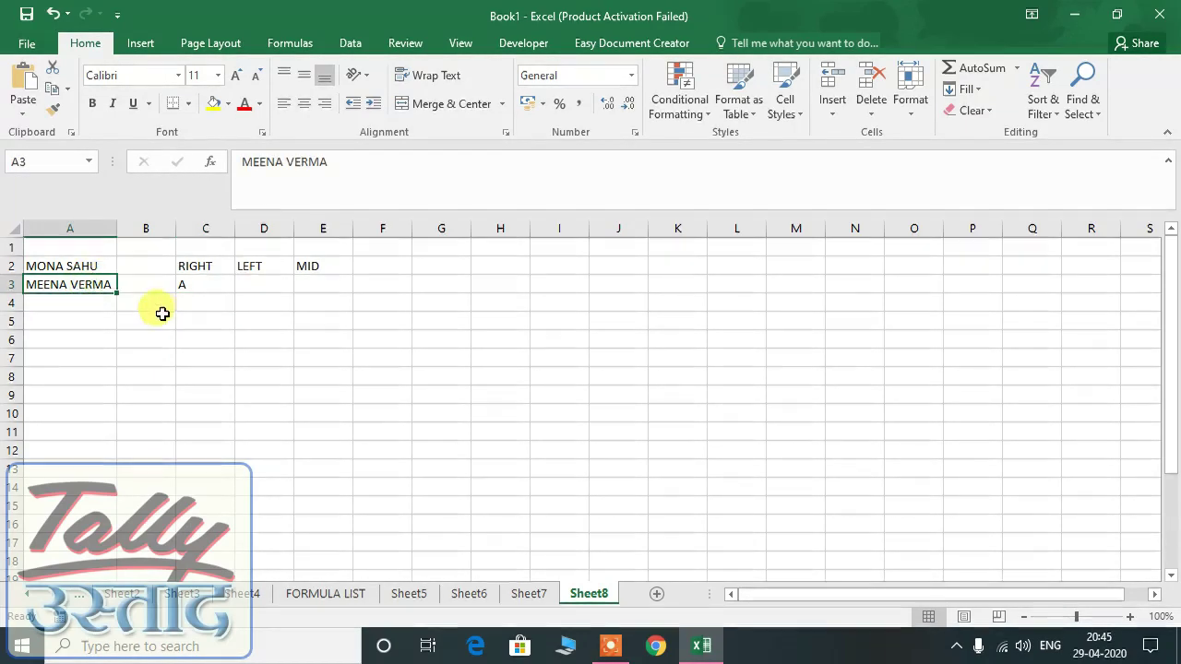
{"action": "left_click", "coordinate": [203, 285]}
Step: Enter the formula =LEFT(A3) in cell D3 under the LEFT heading
{"action": "left_click", "coordinate": [273, 283]}
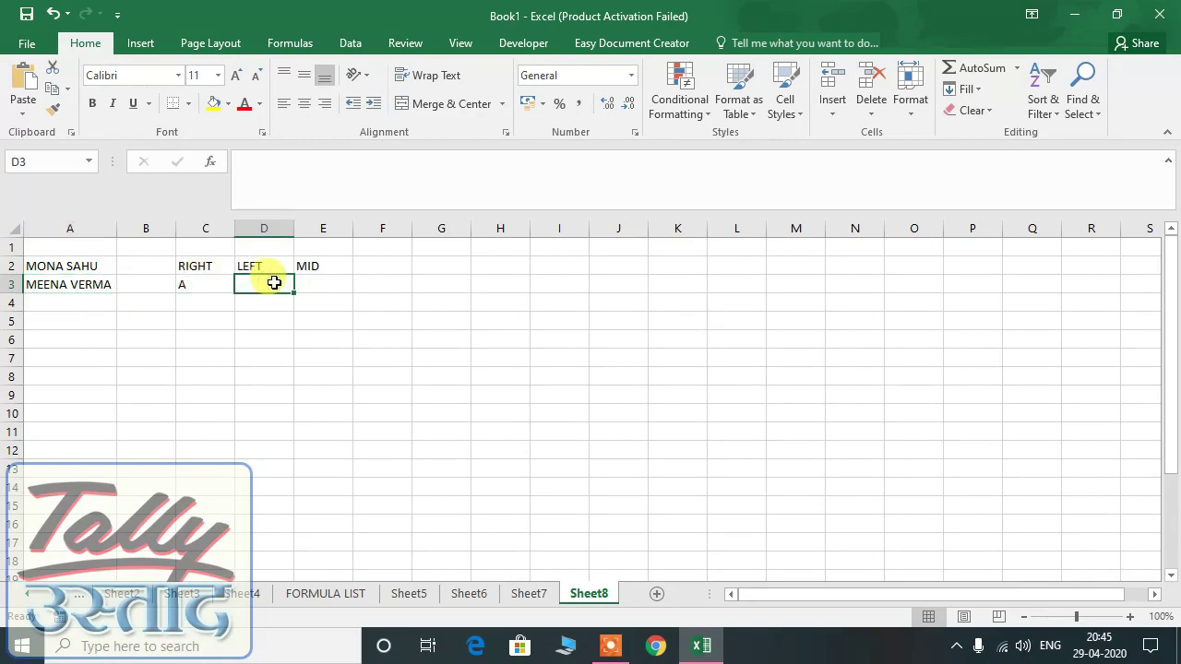
{"action": "type", "text": "=LEF"}
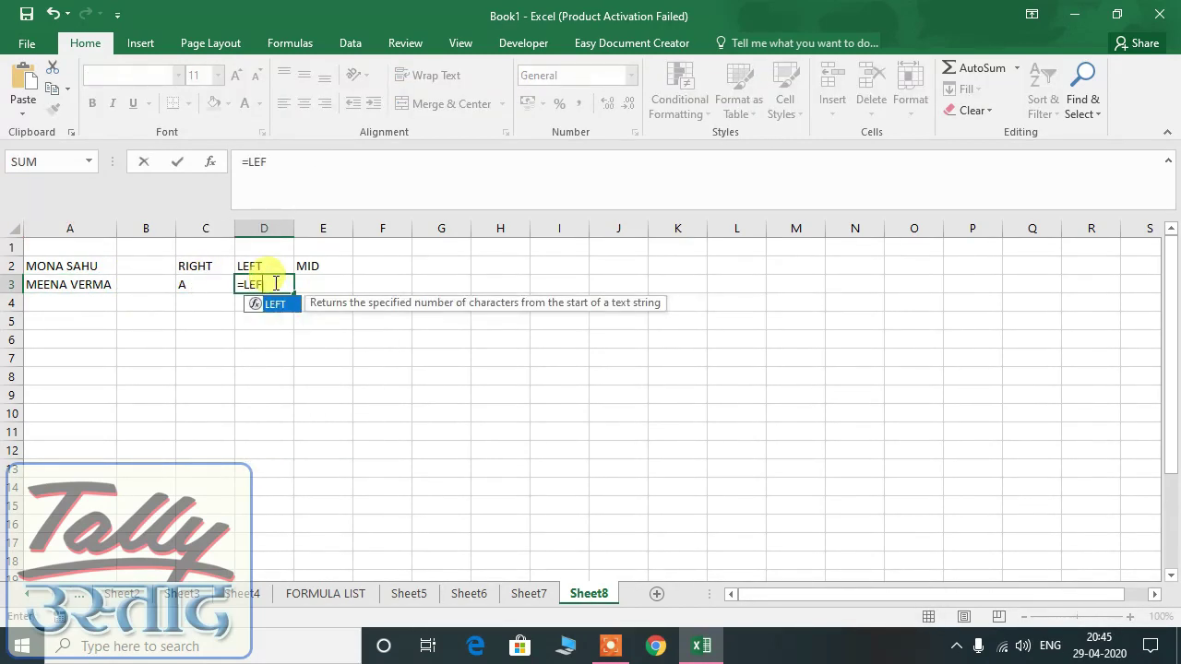
{"action": "key", "text": "Tab"}
{"action": "key", "text": "Left"}
{"action": "key", "text": "Left"}
{"action": "key", "text": "Left"}
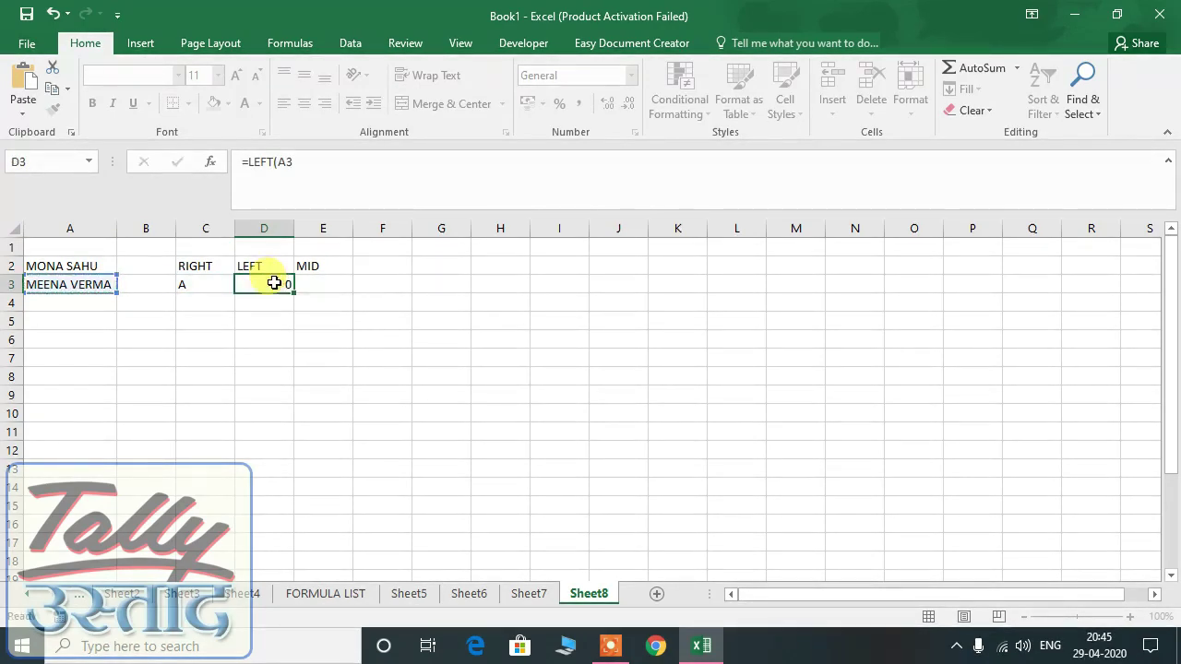
{"action": "key", "text": "Return"}
{"action": "left_click", "coordinate": [274, 283]}
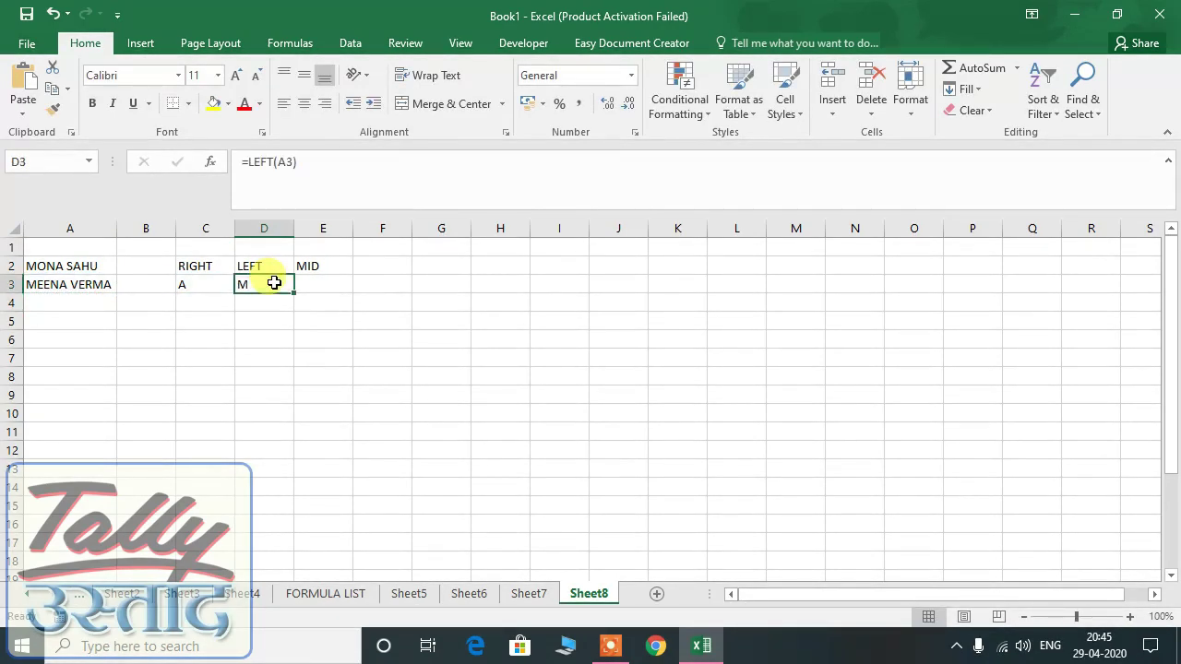
Step: Extend the formula in C3 to =RIGHT(A3,5) so that it extracts the last five characters
{"action": "key", "text": "Left"}
{"action": "key", "text": "Left"}
{"action": "key", "text": "Left"}
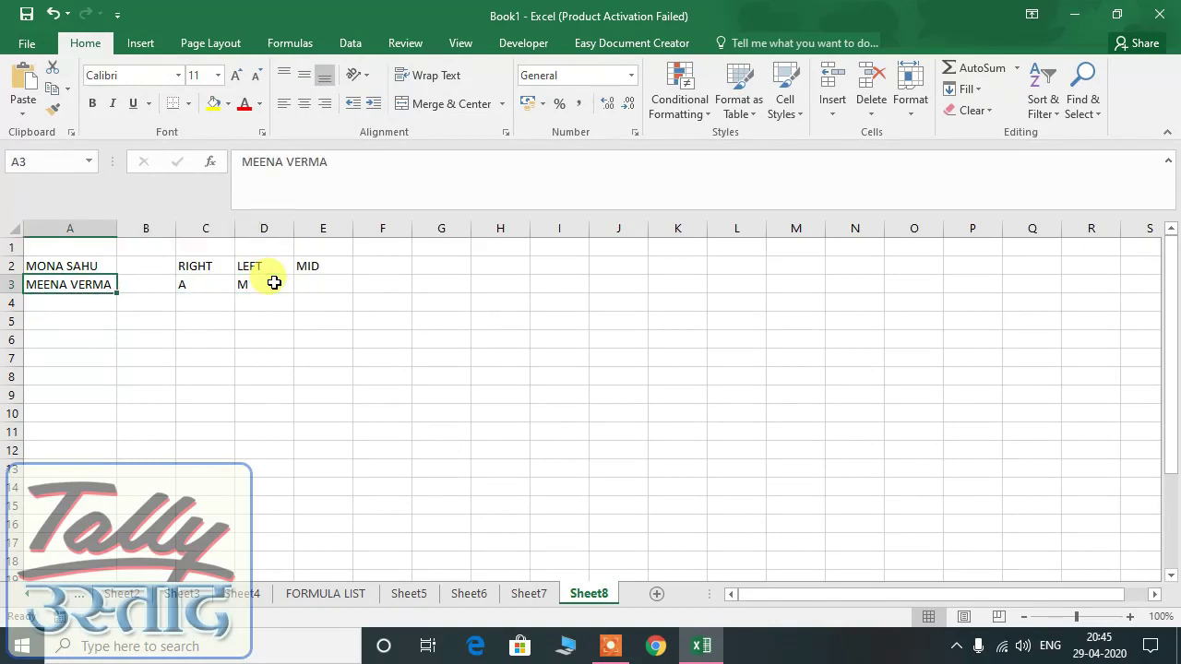
{"action": "key", "text": "Right"}
{"action": "key", "text": "Right"}
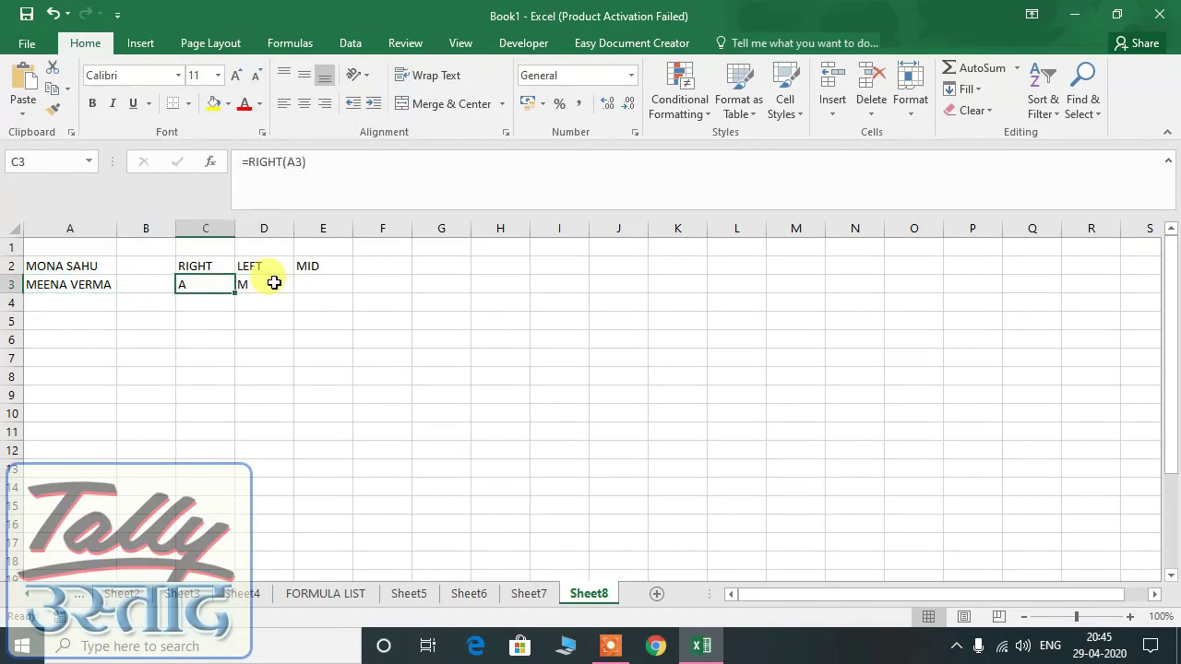
{"action": "key", "text": "F2"}
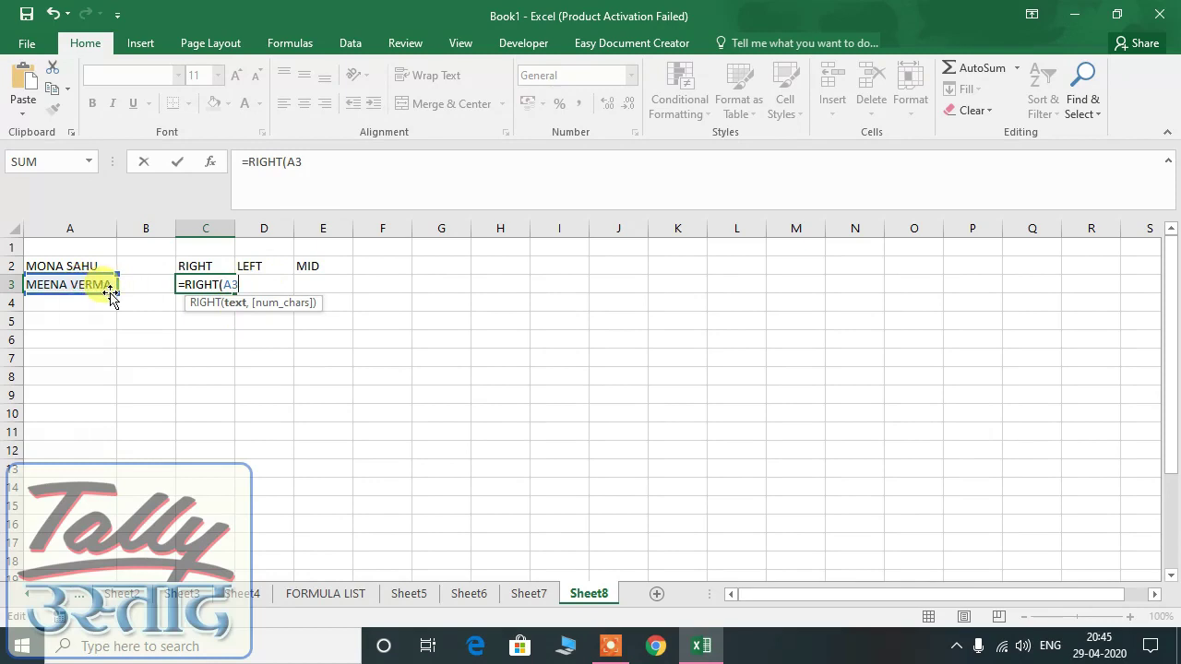
{"action": "type", "text": ","}
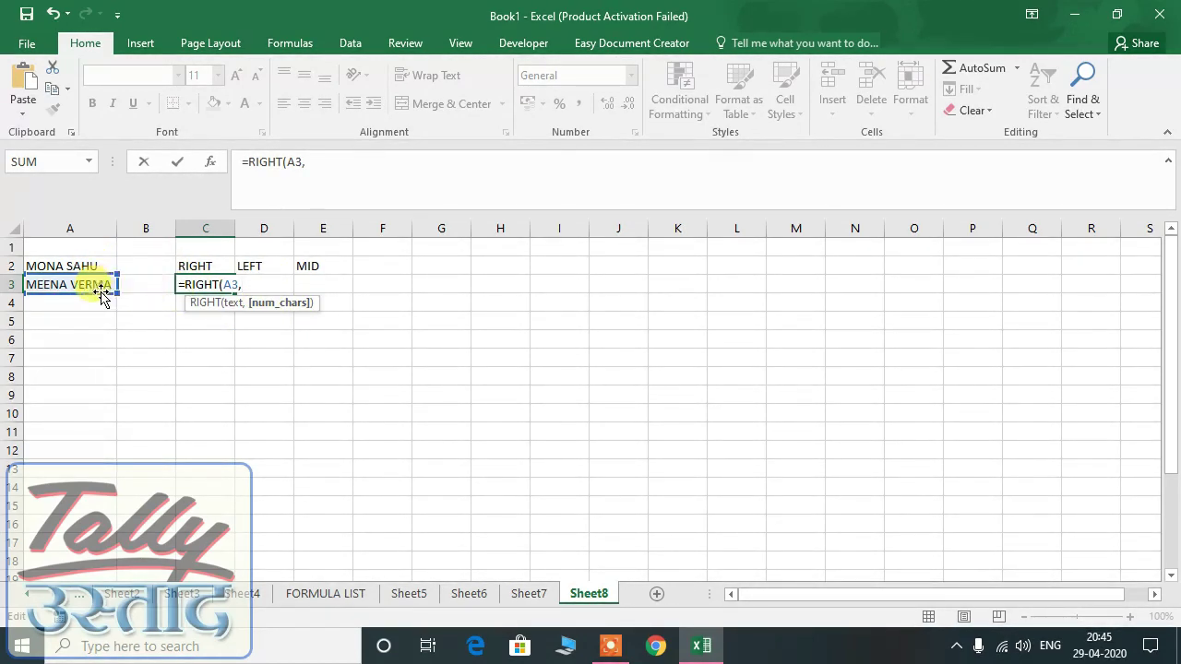
{"action": "type", "text": "5)"}
{"action": "key", "text": "Return"}
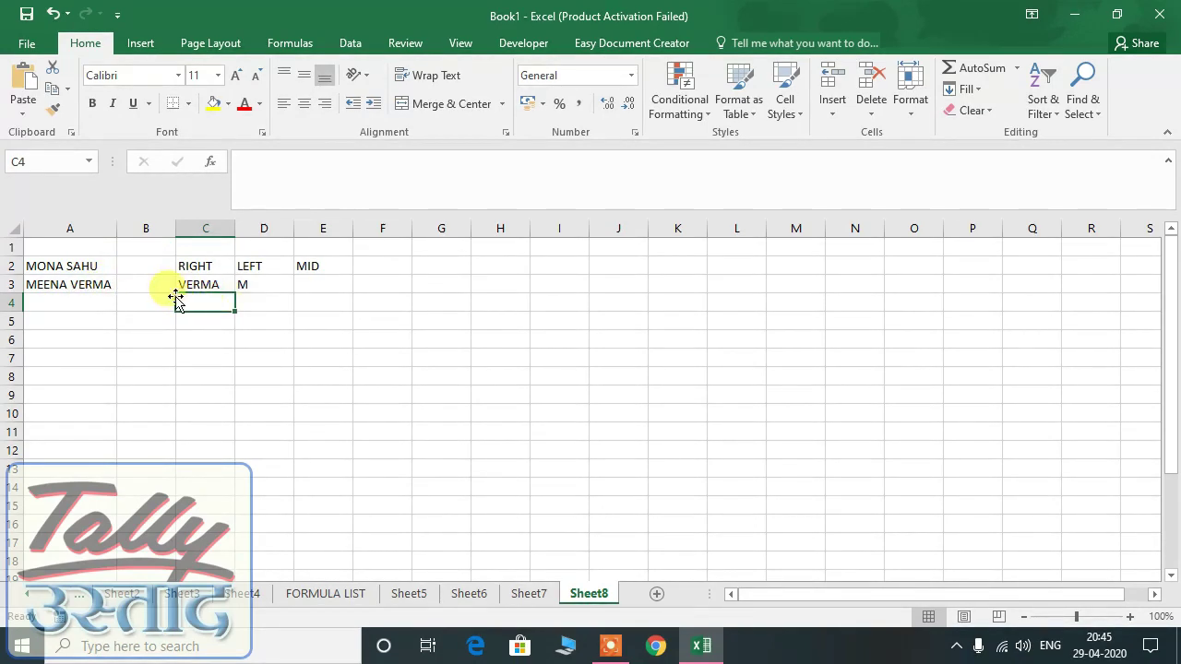
Step: Replace the formula in D3 with =LEFT(A3,4) to extract the first four characters of A3
{"action": "left_click", "coordinate": [93, 284]}
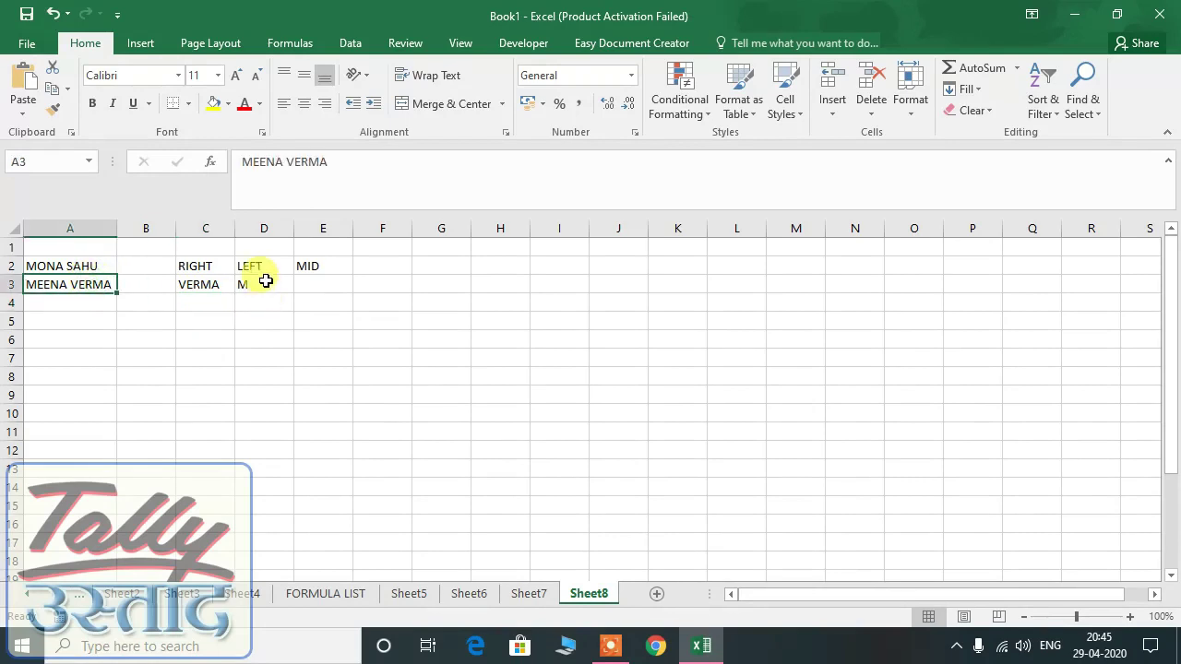
{"action": "left_click", "coordinate": [258, 287]}
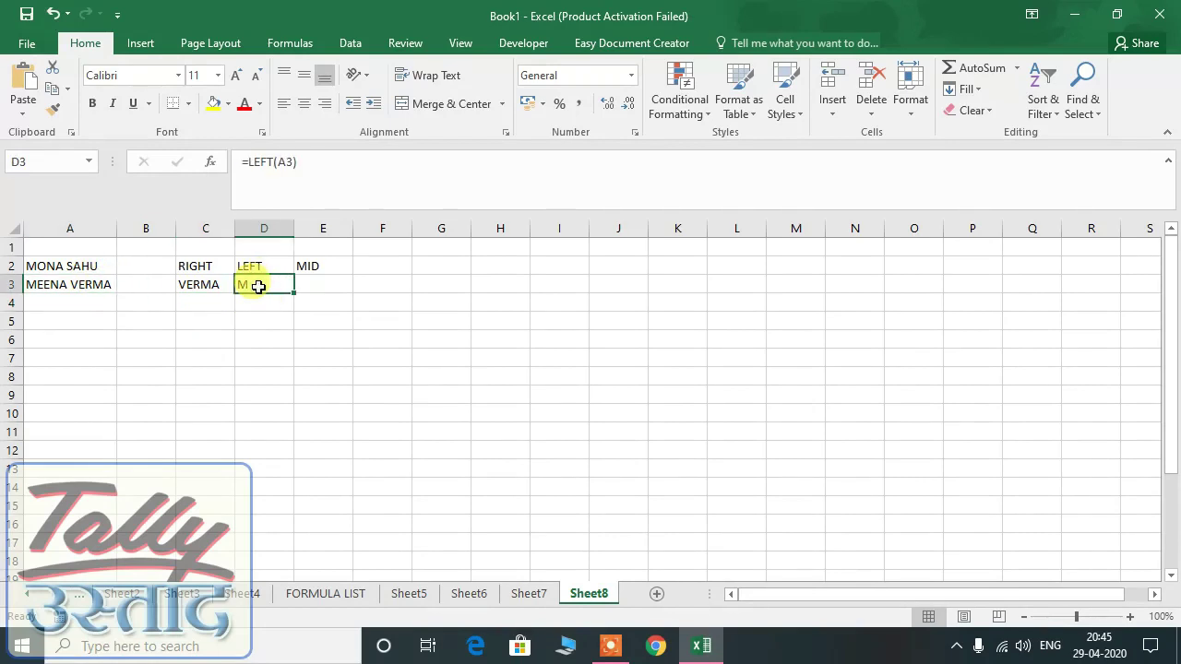
{"action": "type", "text": "=LEFT("}
{"action": "key", "text": "Left"}
{"action": "key", "text": "Left"}
{"action": "key", "text": "Left"}
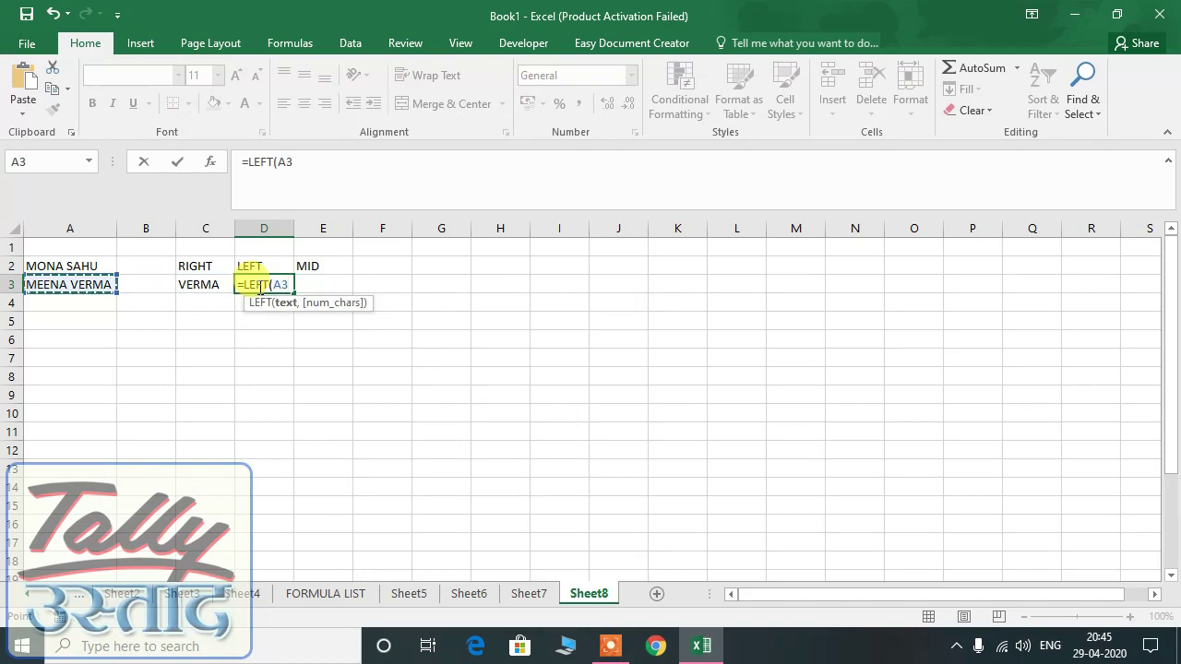
{"action": "type", "text": ","}
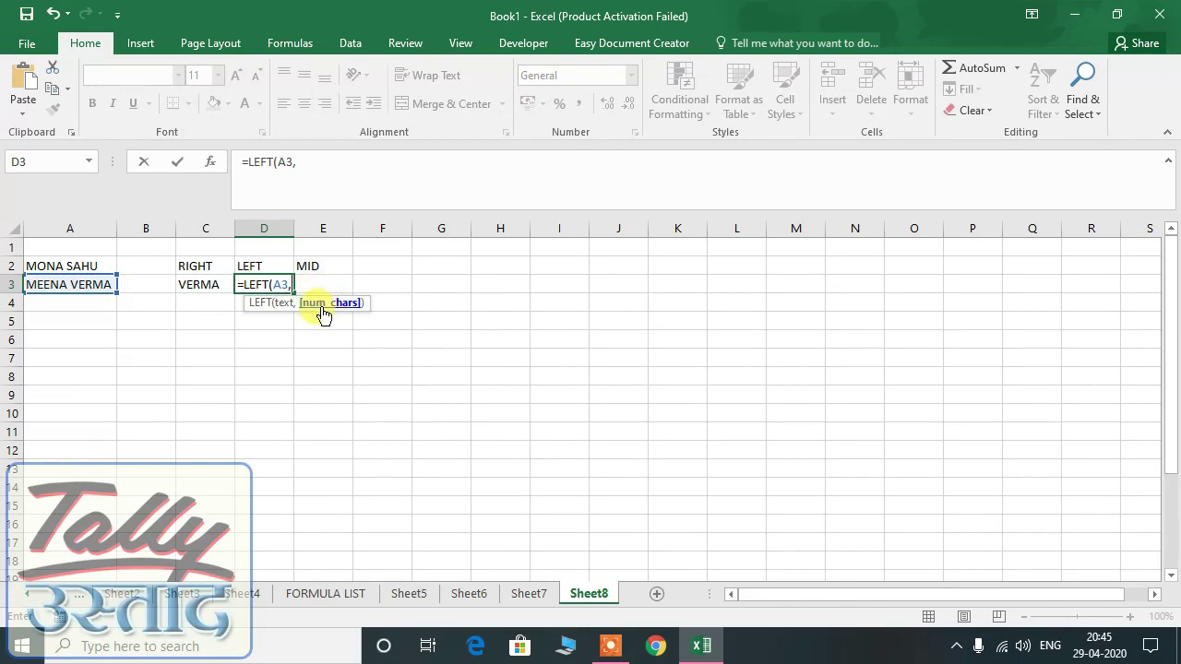
{"action": "key", "text": "Return"}
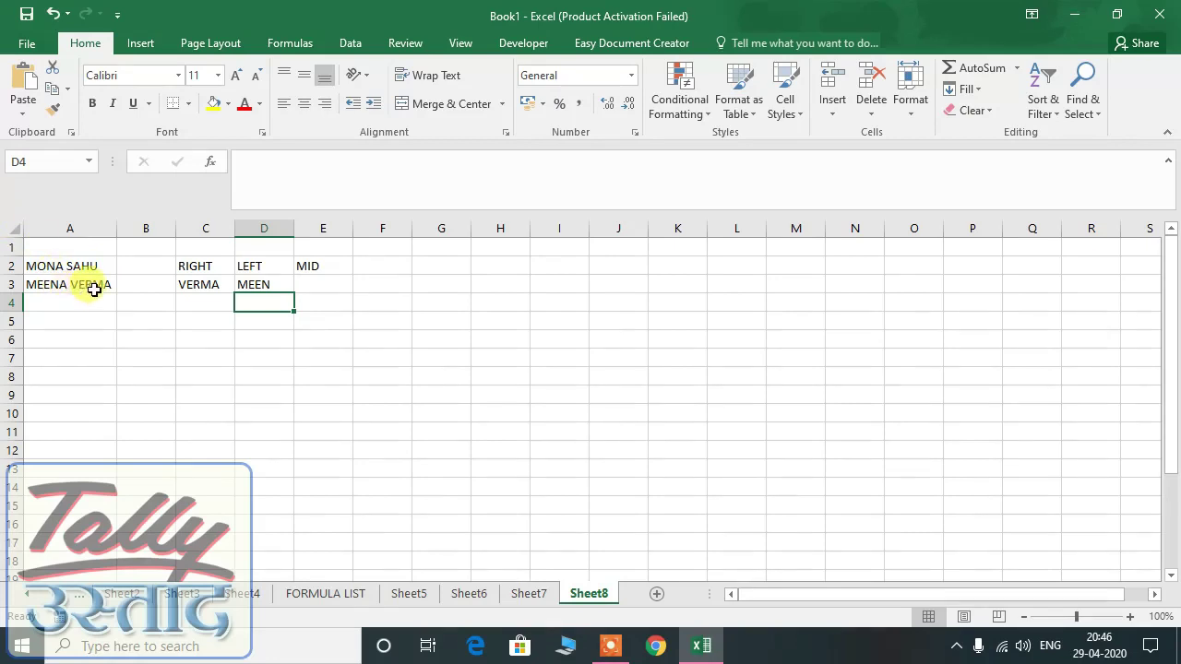
{"action": "left_click", "coordinate": [199, 279]}
{"action": "left_click", "coordinate": [247, 268]}
{"action": "left_click", "coordinate": [259, 283]}
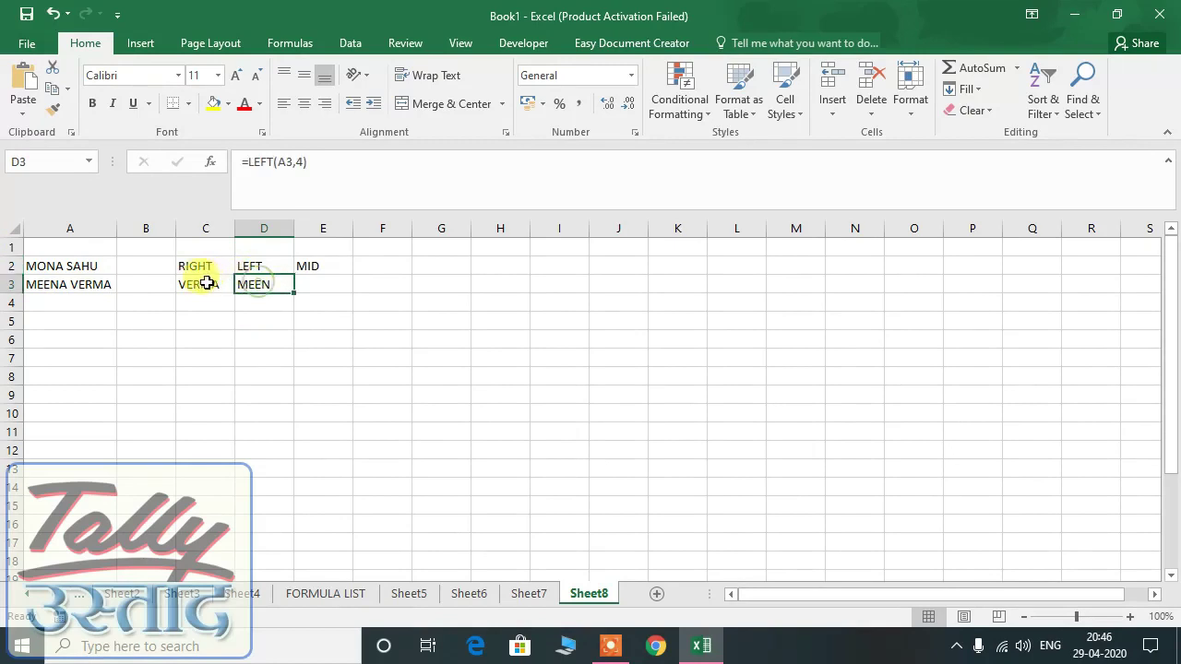
{"action": "left_click", "coordinate": [204, 281]}
Step: Enter the formula =MID(A3,1,3) in cell E3 under the MID heading
{"action": "left_click", "coordinate": [318, 282]}
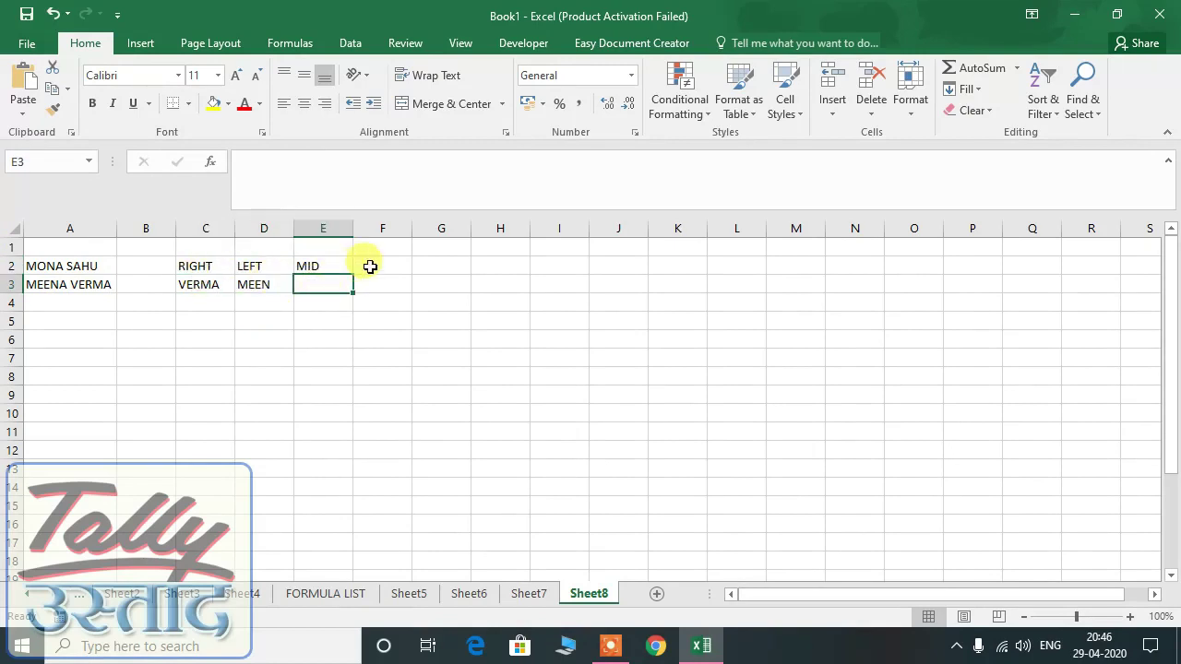
{"action": "type", "text": "=MI"}
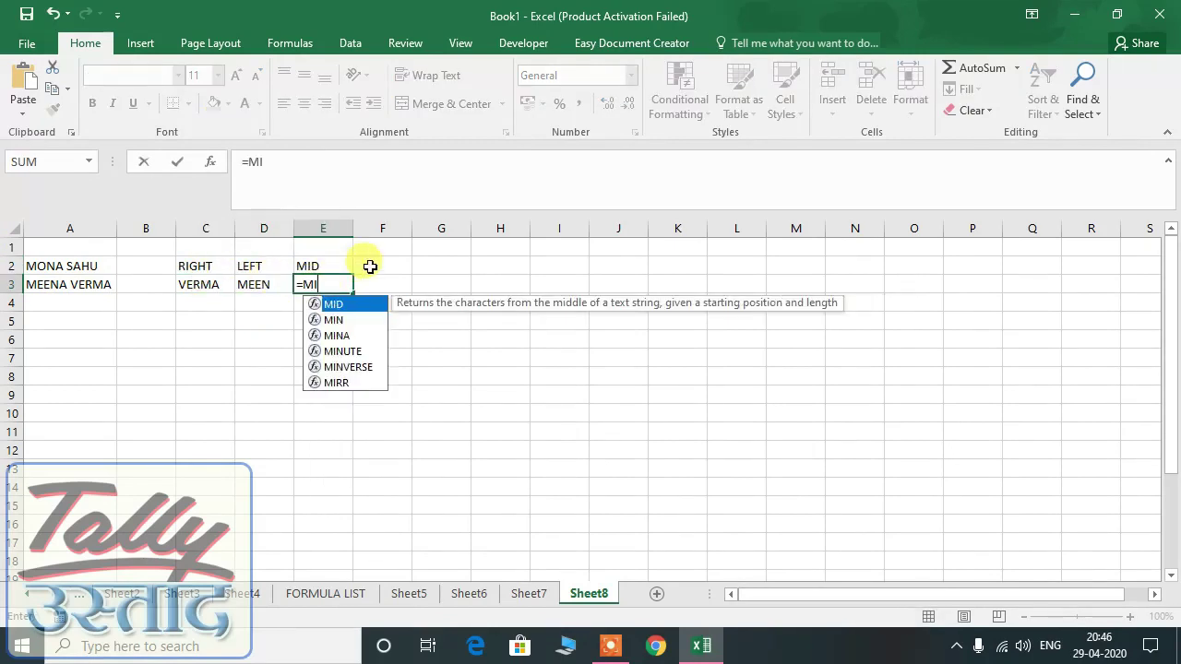
{"action": "type", "text": "D("}
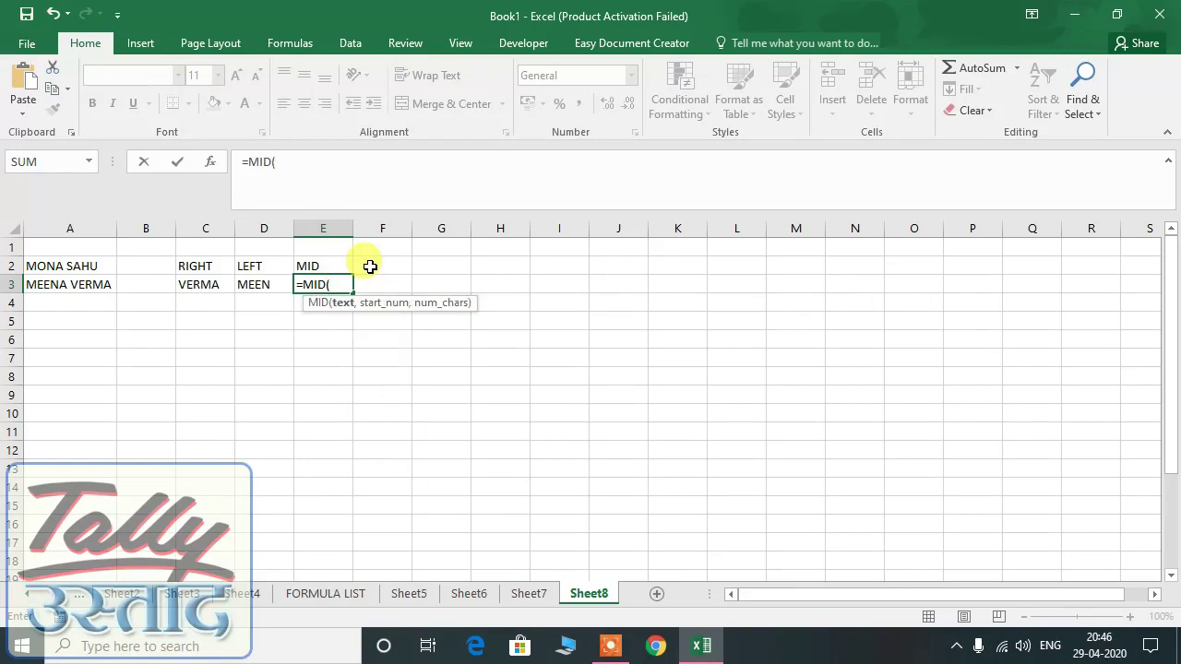
{"action": "key", "text": "Left"}
{"action": "key", "text": "Left"}
{"action": "key", "text": "Left"}
{"action": "key", "text": "Left"}
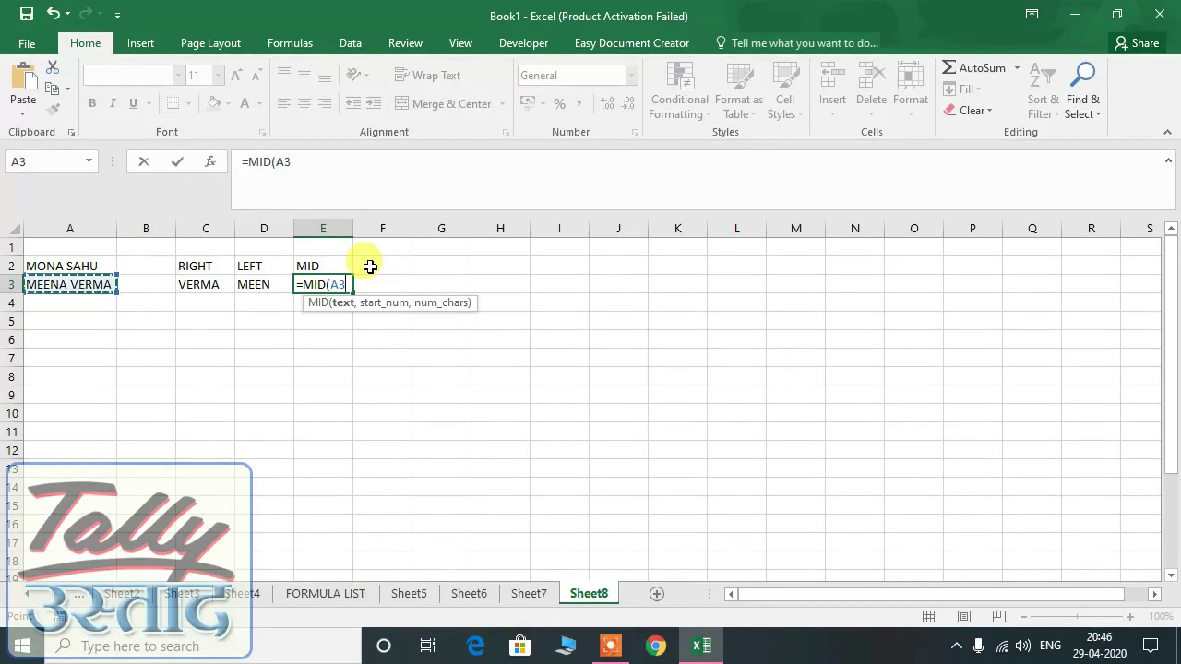
{"action": "type", "text": ",1"}
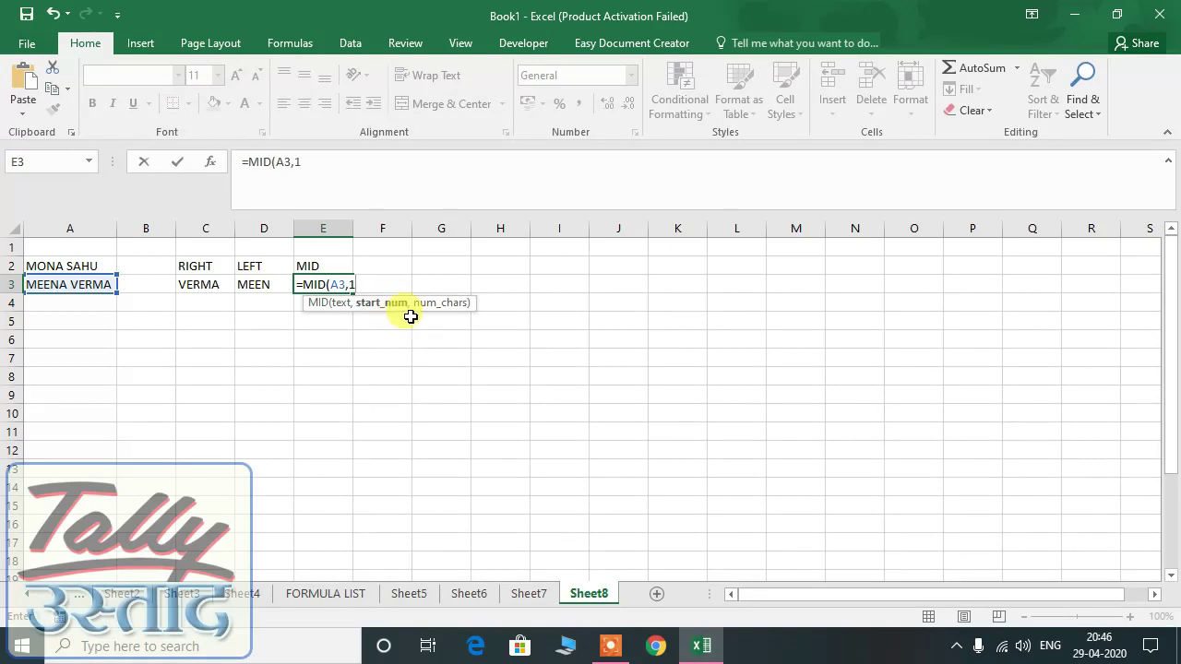
{"action": "type", "text": ","}
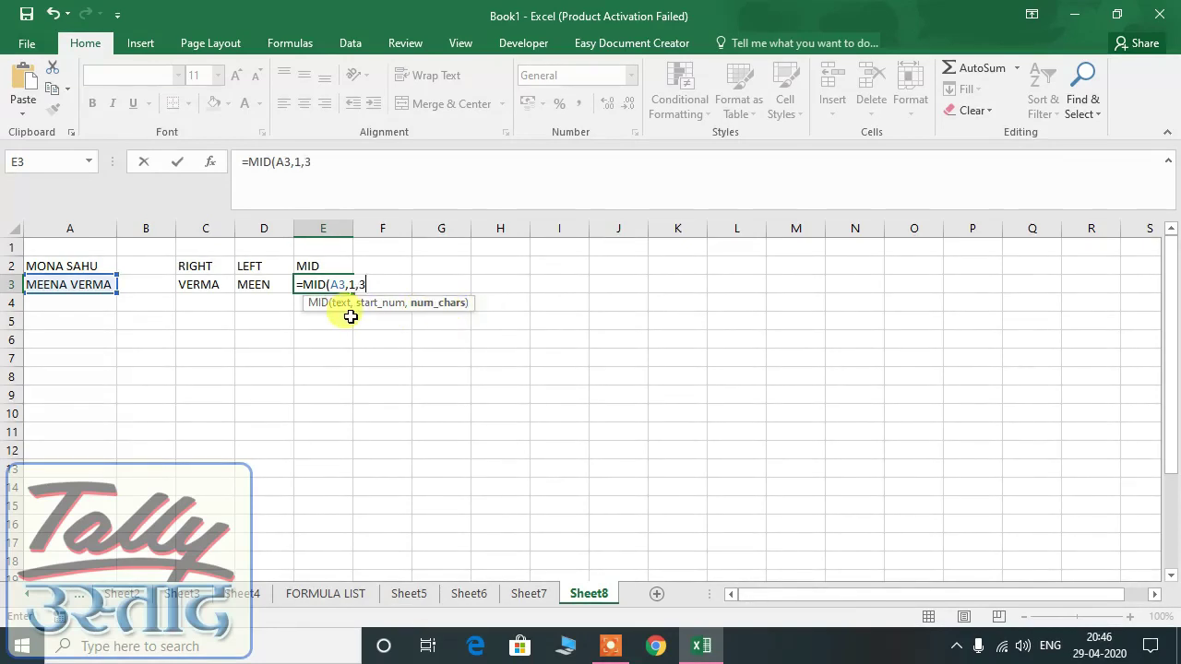
{"action": "type", "text": "3"}
{"action": "key", "text": "Return"}
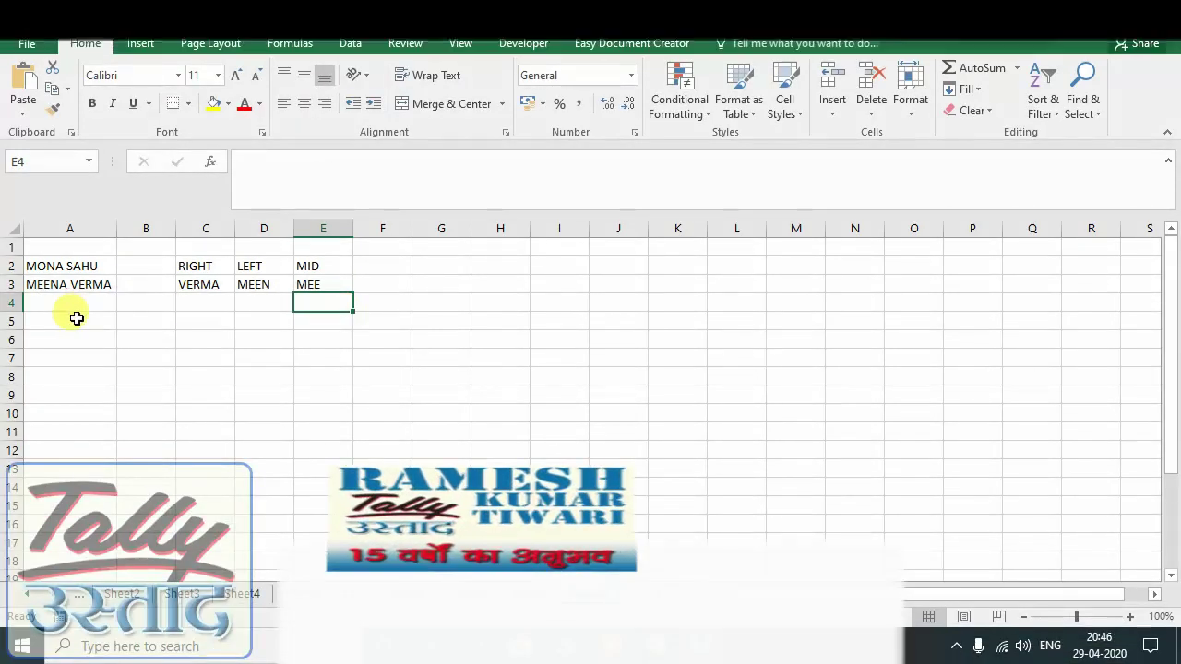
Step: Change the start number of the MID formula in E3 to 3, giving =MID(A3,3,3)
{"action": "left_click", "coordinate": [337, 280]}
{"action": "double_click", "coordinate": [336, 279]}
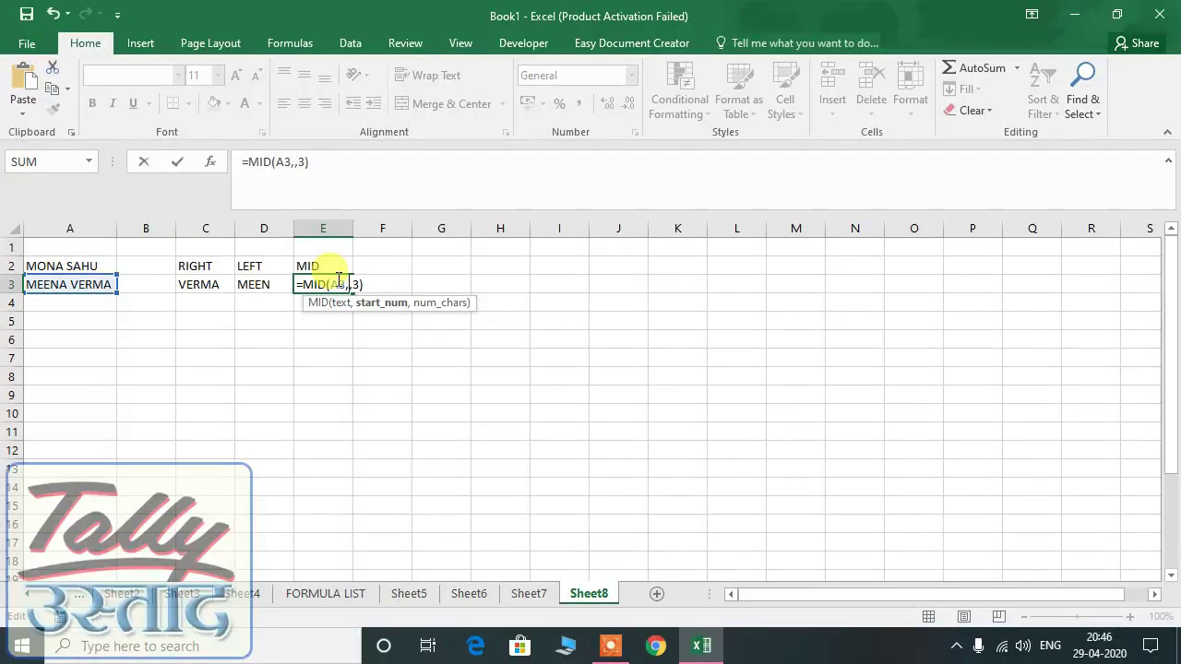
{"action": "key", "text": "Return"}
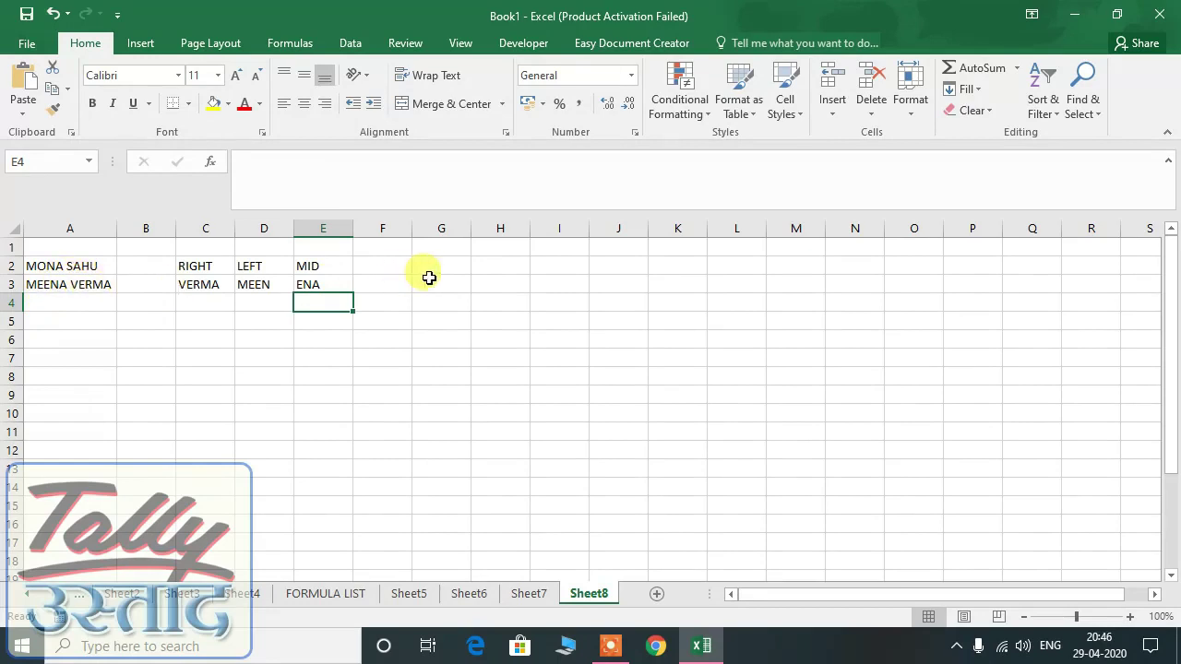
{"action": "left_click", "coordinate": [350, 284]}
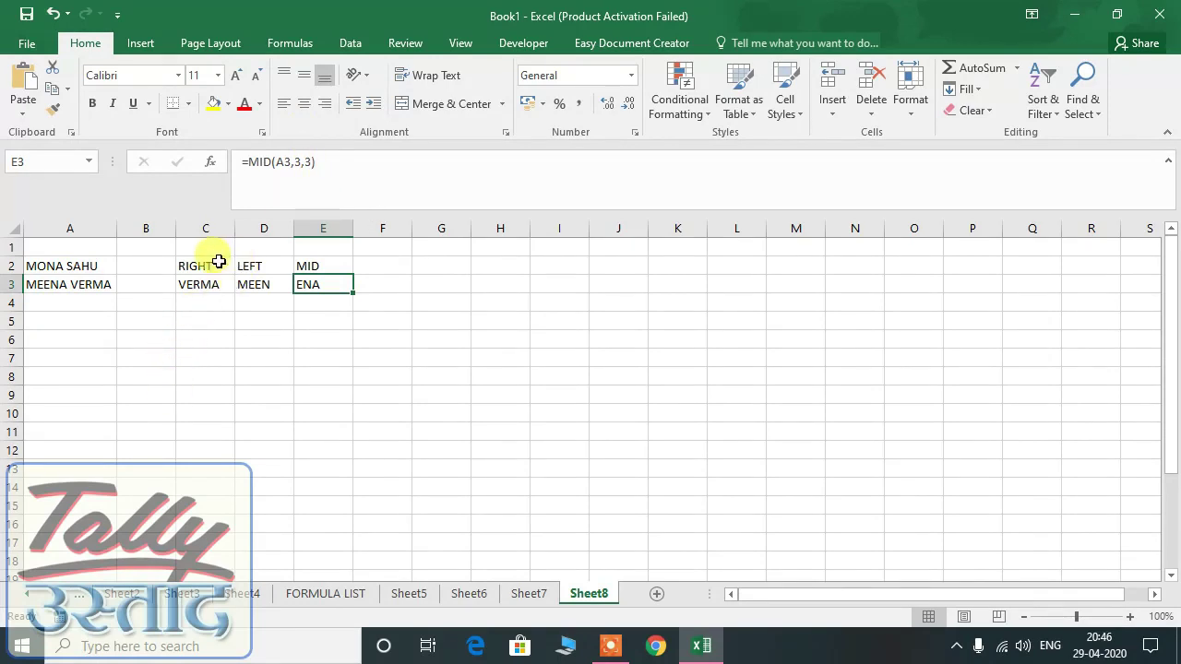
{"action": "left_click_drag", "start_coordinate": [205, 226], "coordinate": [304, 224]}
{"action": "left_click", "coordinate": [87, 264]}
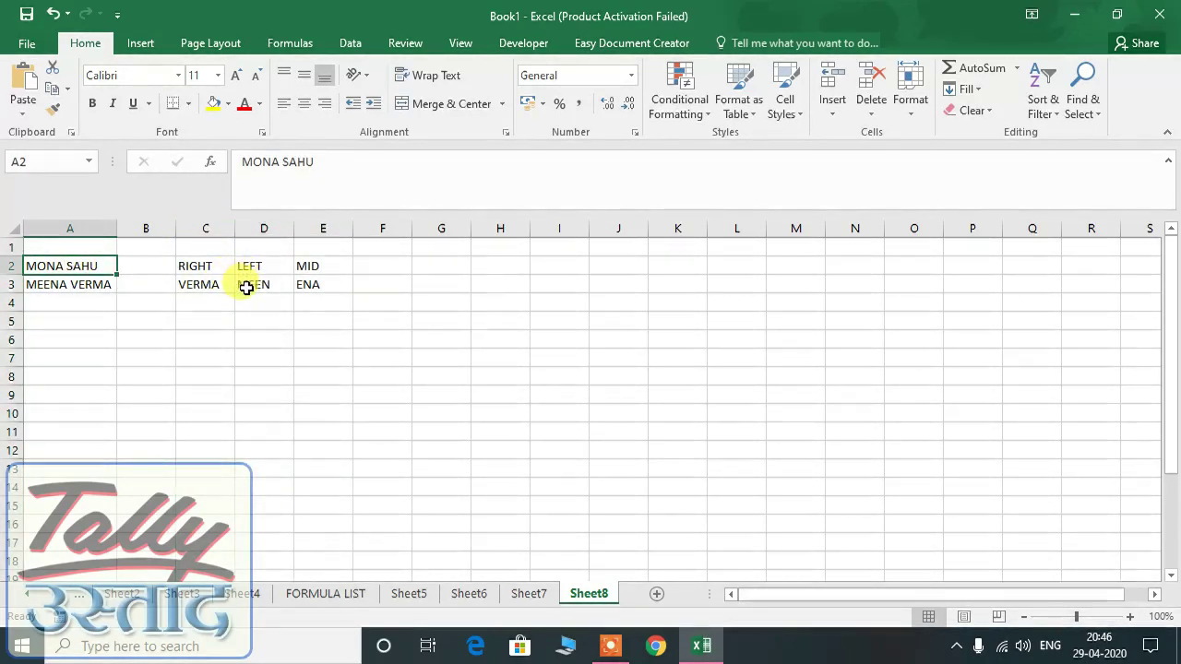
{"action": "left_click_drag", "start_coordinate": [209, 230], "coordinate": [334, 243]}
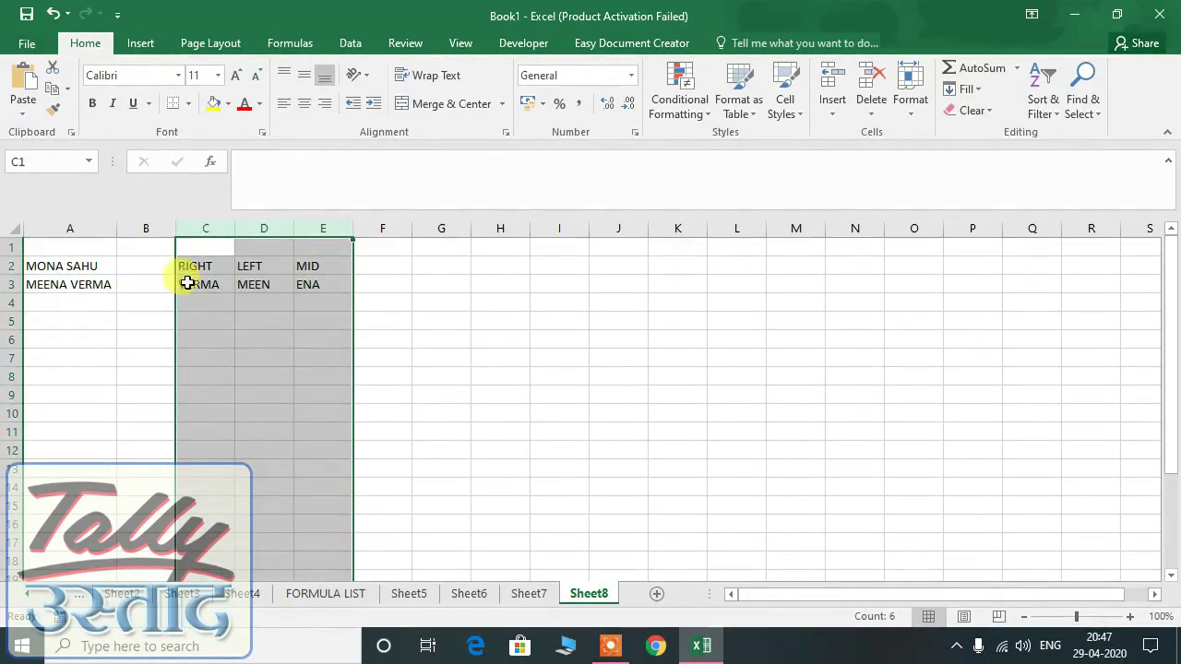
{"action": "left_click", "coordinate": [338, 268]}
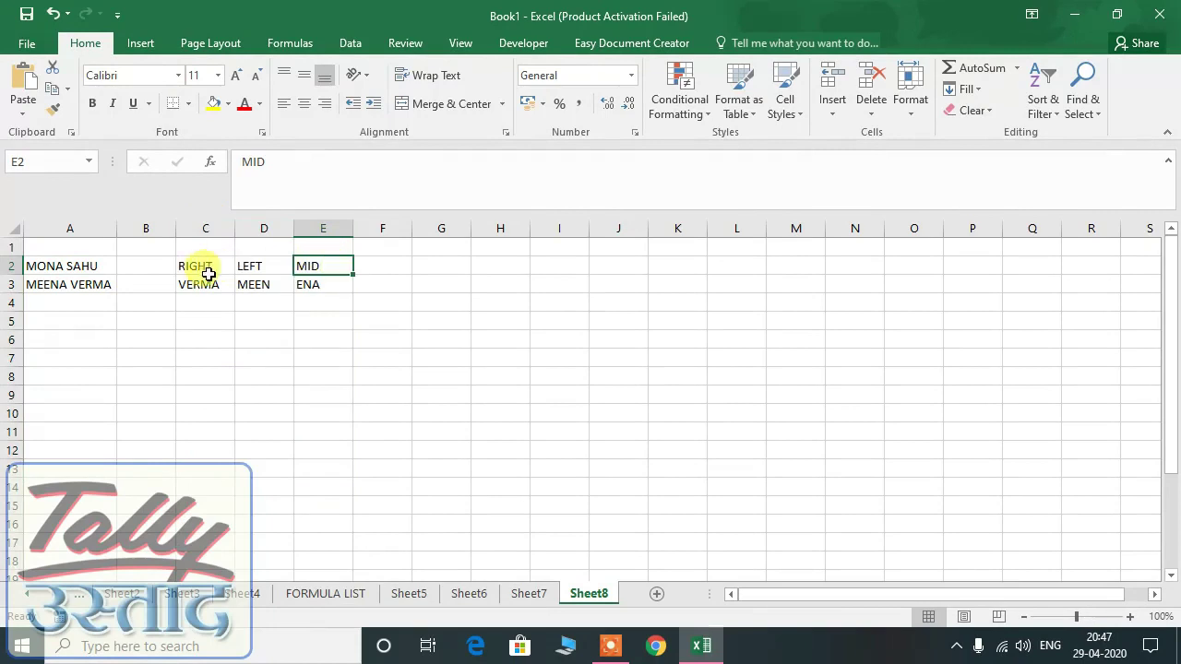
Step: Clear the contents of columns D and E, removing the LEFT and MID examples
{"action": "left_click_drag", "start_coordinate": [194, 227], "coordinate": [300, 228]}
{"action": "left_click", "coordinate": [275, 228]}
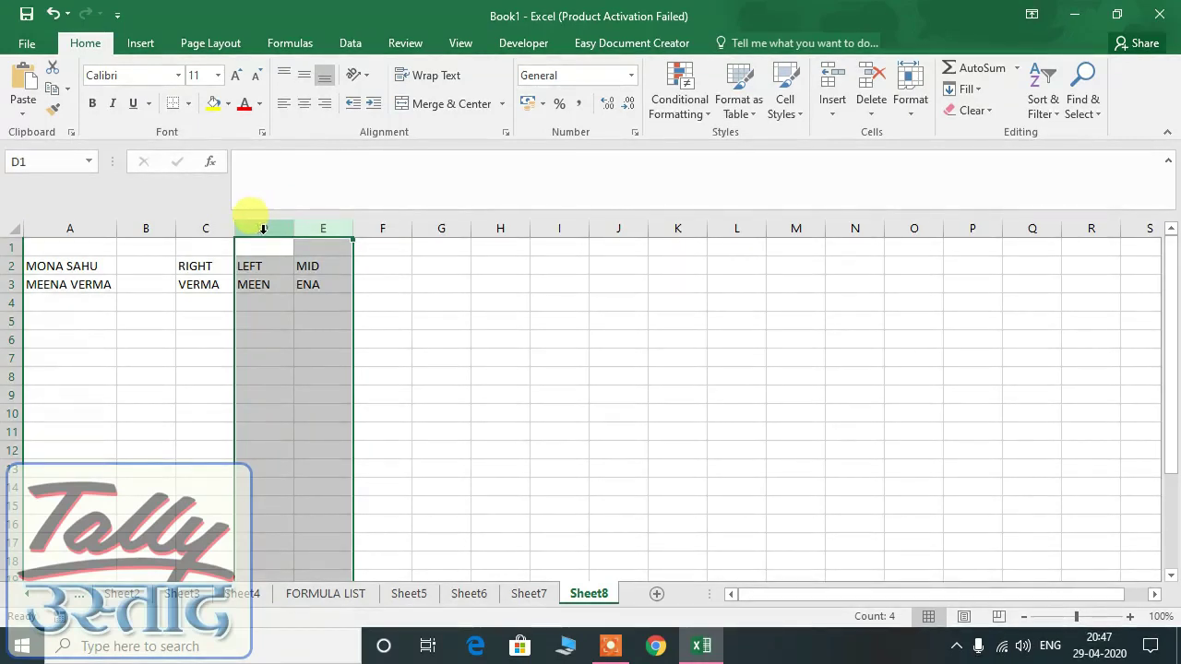
{"action": "key", "text": "Delete"}
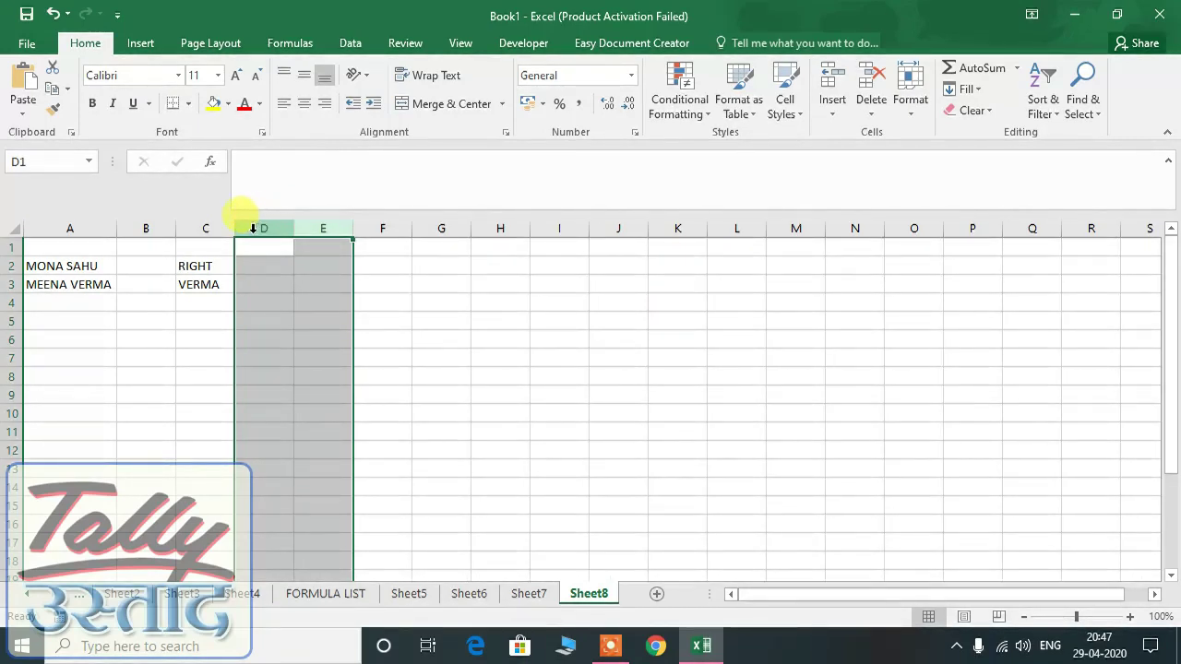
{"action": "left_click_drag", "start_coordinate": [205, 268], "coordinate": [199, 246]}
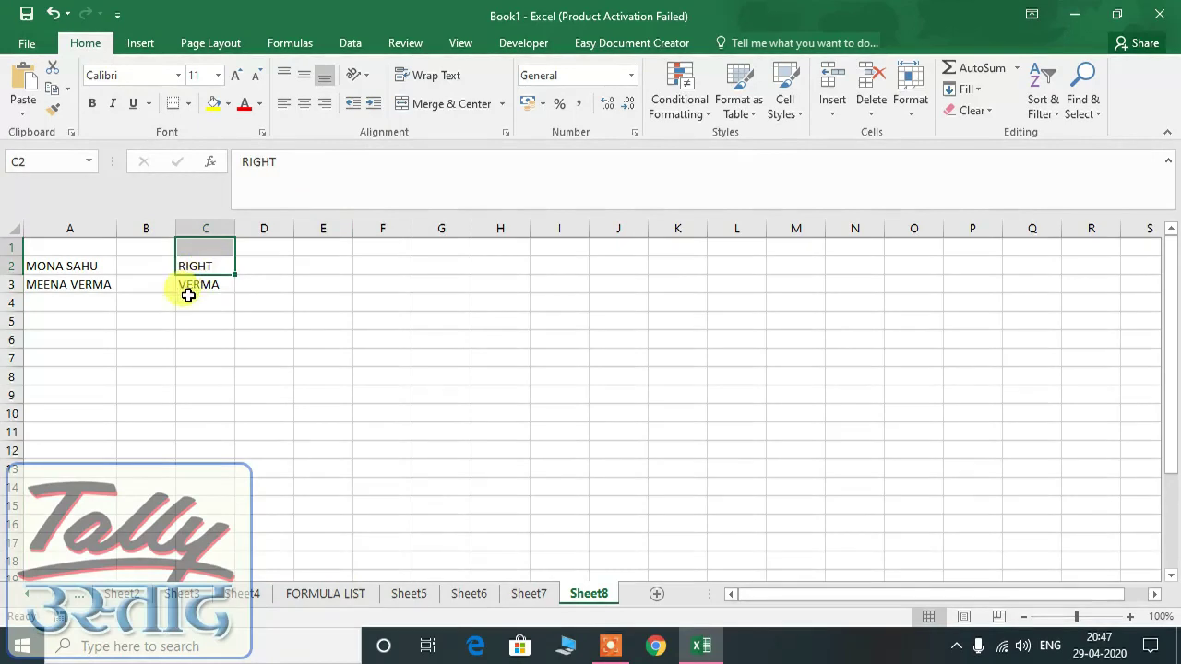
{"action": "left_click", "coordinate": [187, 297]}
{"action": "key", "text": "Up"}
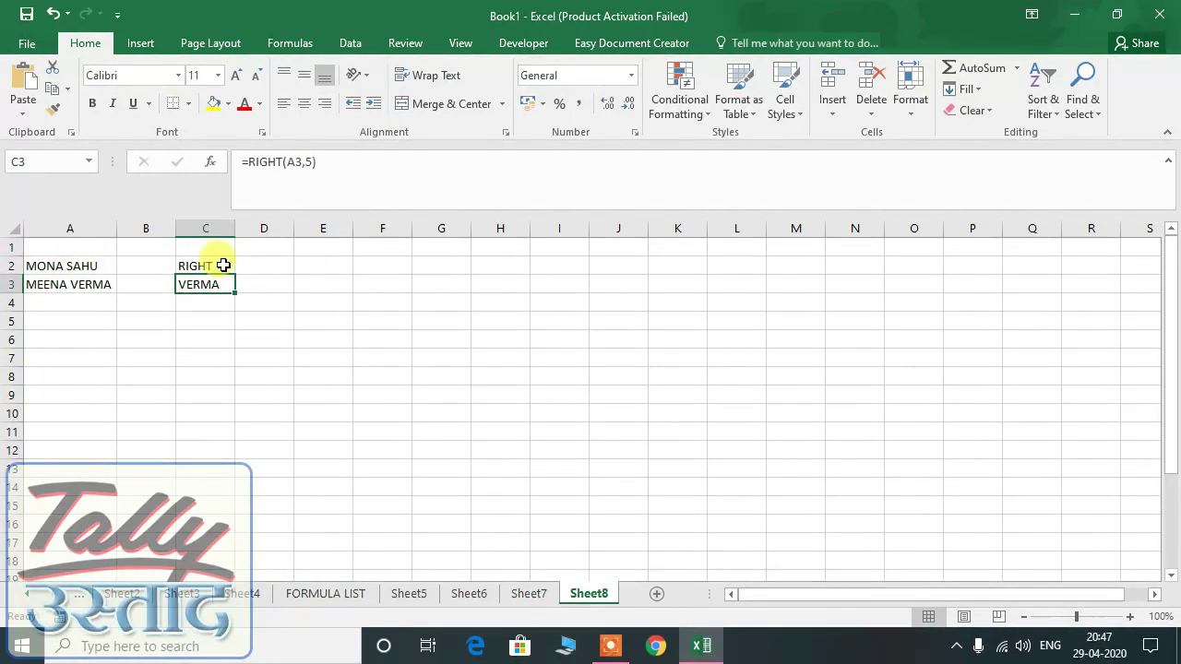
{"action": "left_click", "coordinate": [92, 268]}
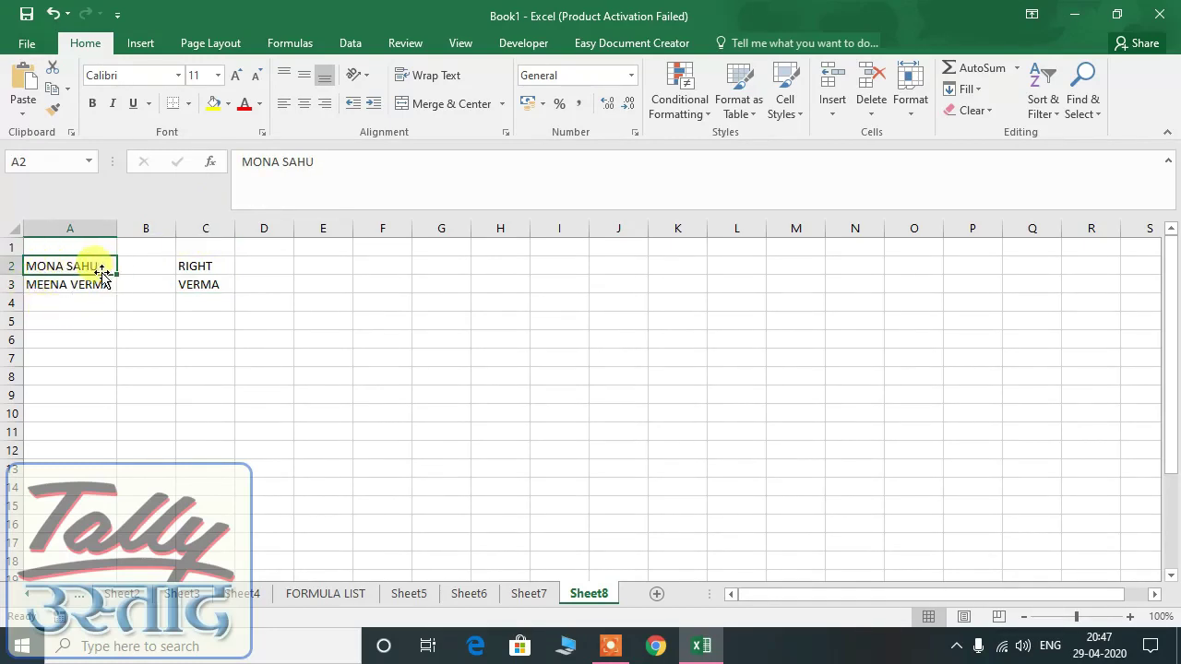
Step: Replace the RIGHT heading in C2 with the formula =RIGHT(A2,4) to extract the last four characters of A2
{"action": "left_click", "coordinate": [199, 267]}
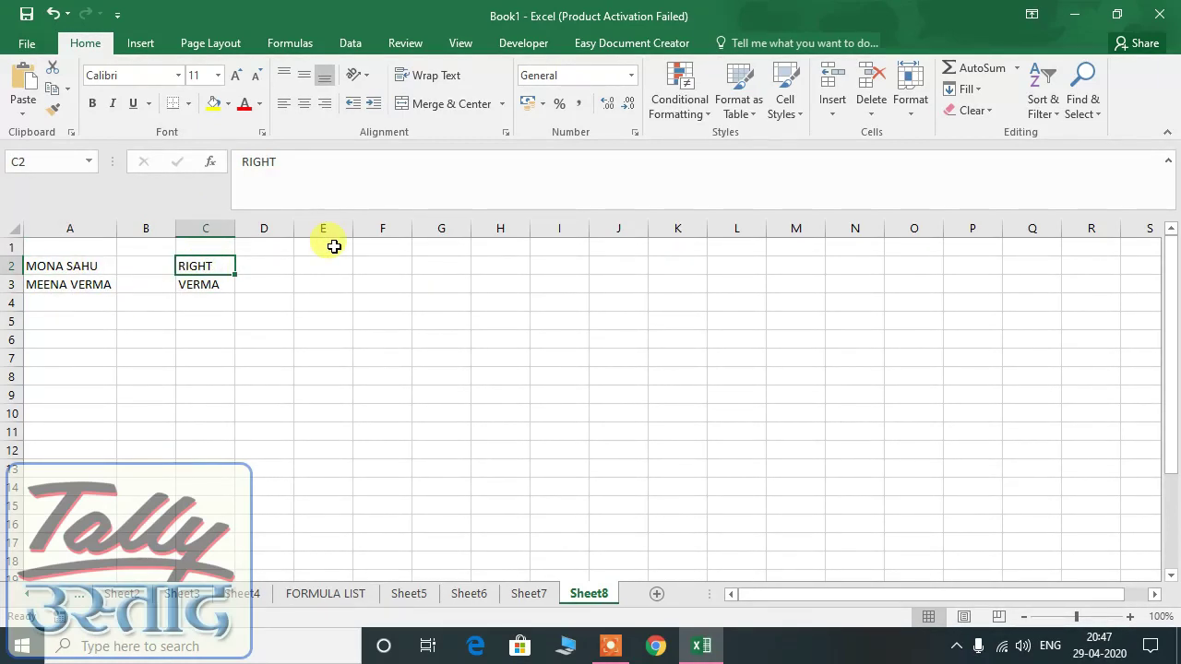
{"action": "type", "text": "="}
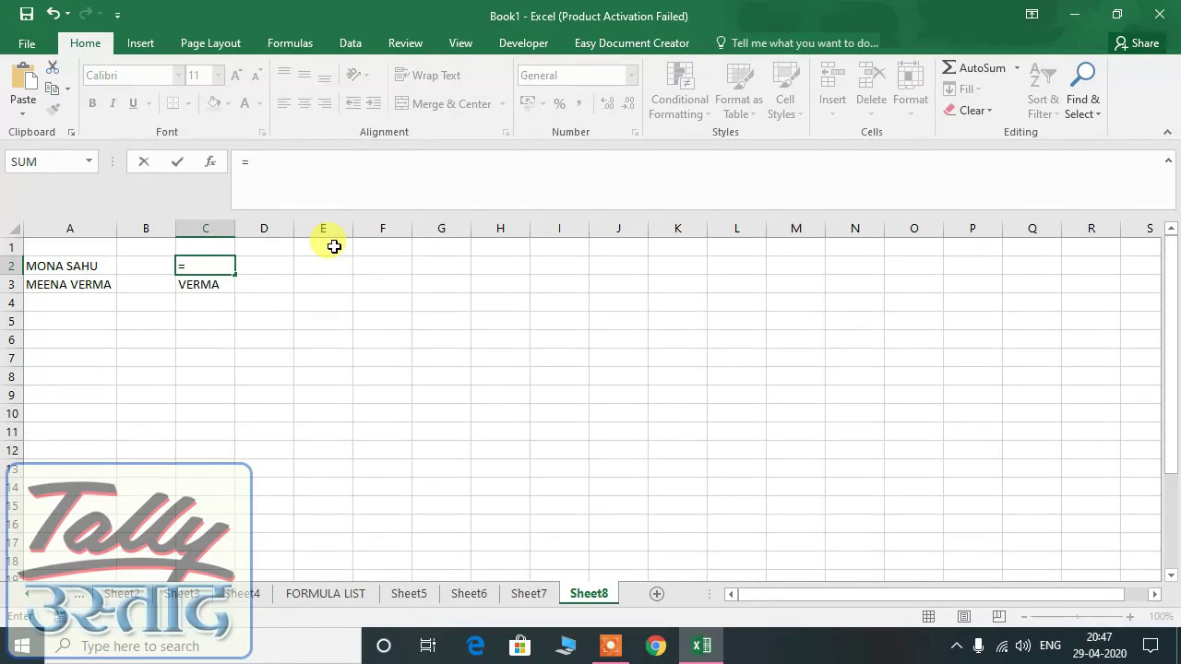
{"action": "type", "text": "LEF"}
{"action": "key", "text": "BackSpace"}
{"action": "key", "text": "BackSpace"}
{"action": "key", "text": "BackSpace"}
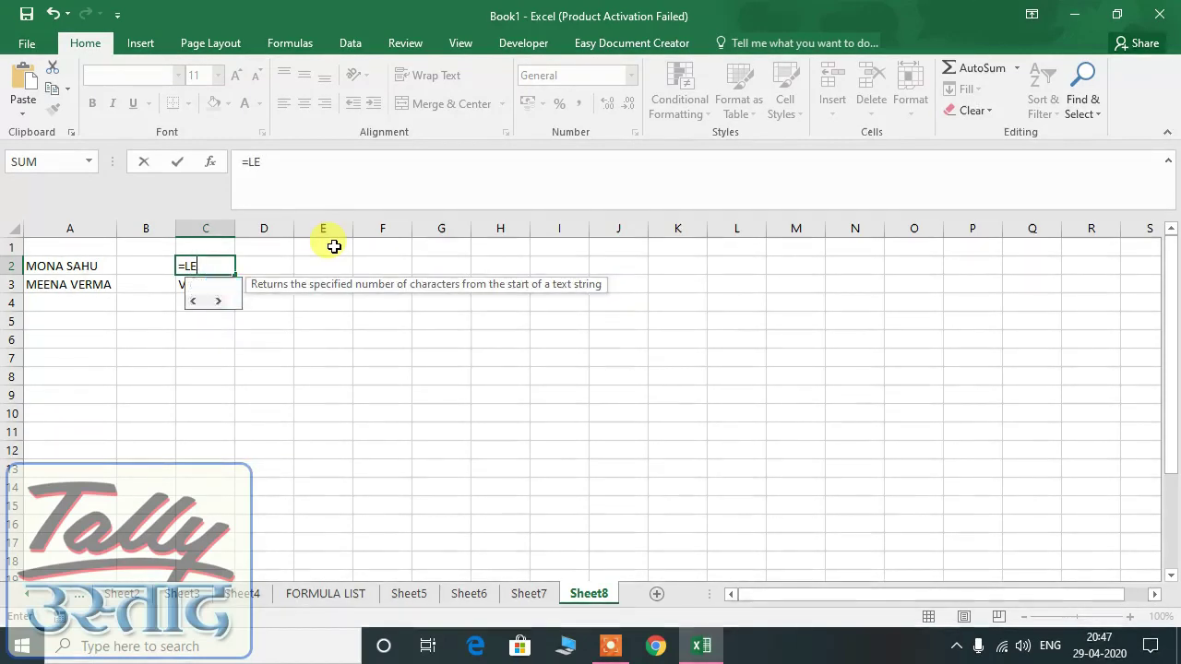
{"action": "type", "text": "RI"}
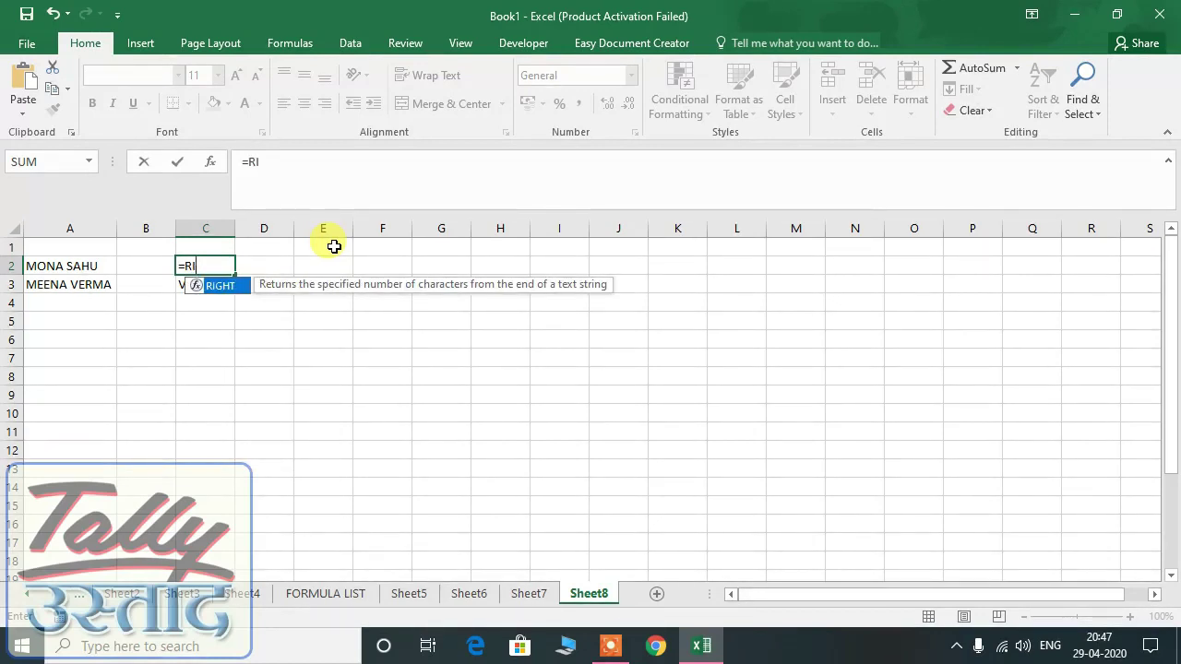
{"action": "key", "text": "Tab"}
{"action": "key", "text": "Left"}
{"action": "key", "text": "Left"}
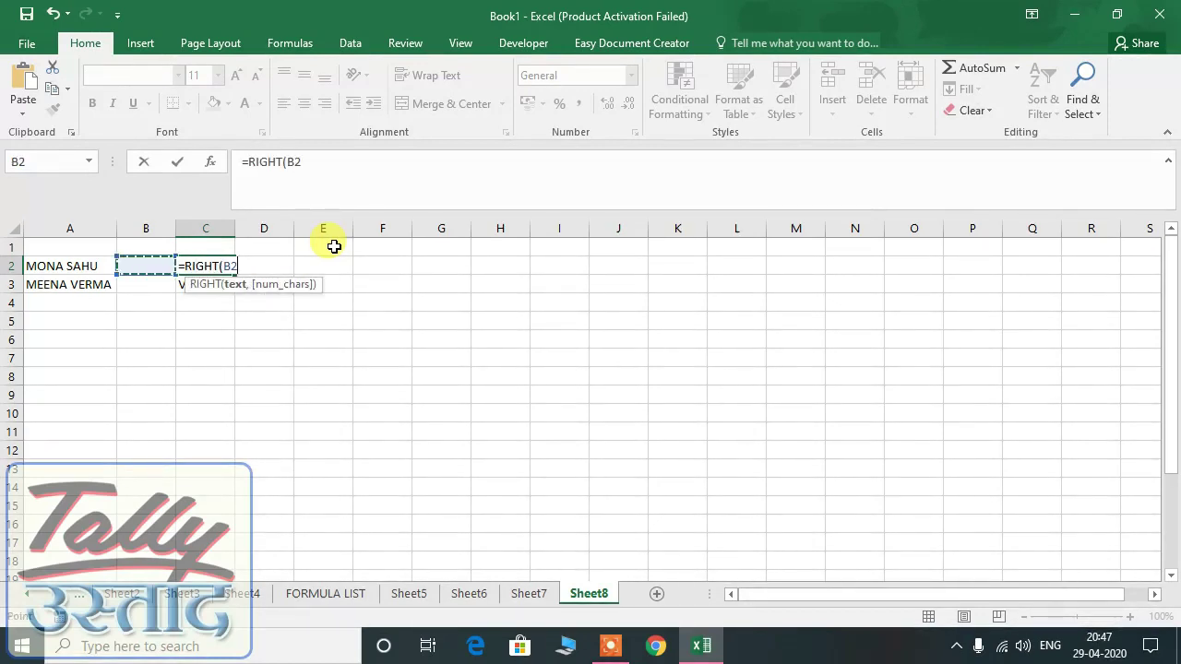
{"action": "type", "text": ","}
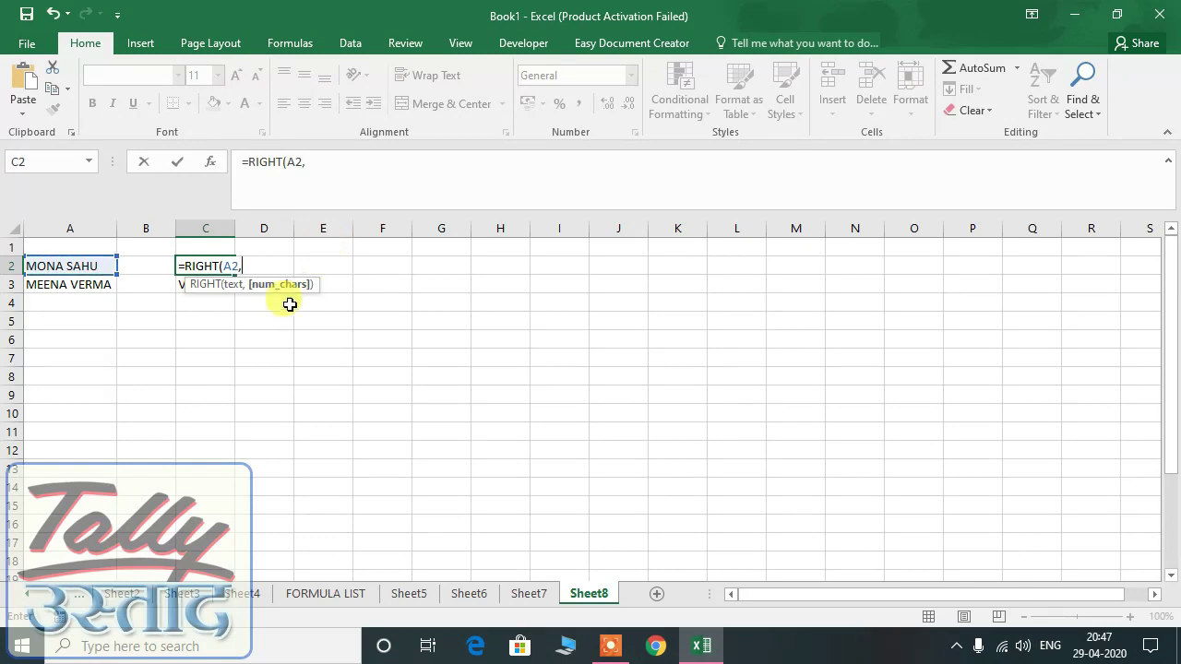
{"action": "key", "text": "Return"}
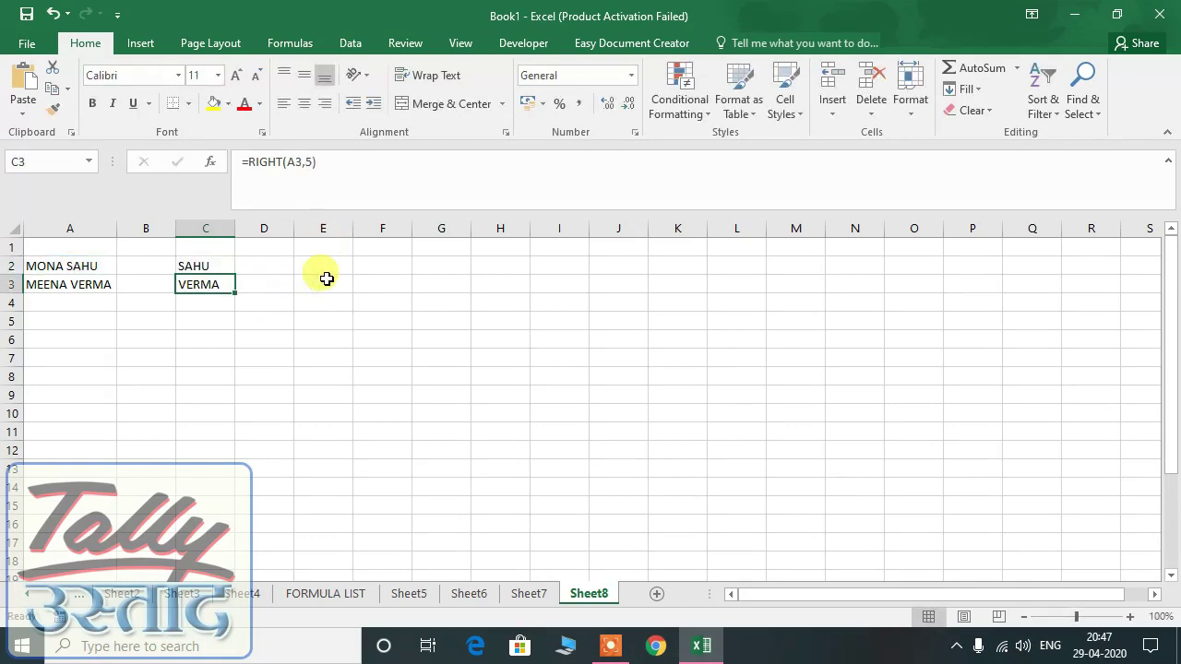
Step: Compare the RIGHT formulas in C3 and C2 with their source names in A3 and A2
{"action": "left_click", "coordinate": [239, 318]}
{"action": "left_click", "coordinate": [79, 286]}
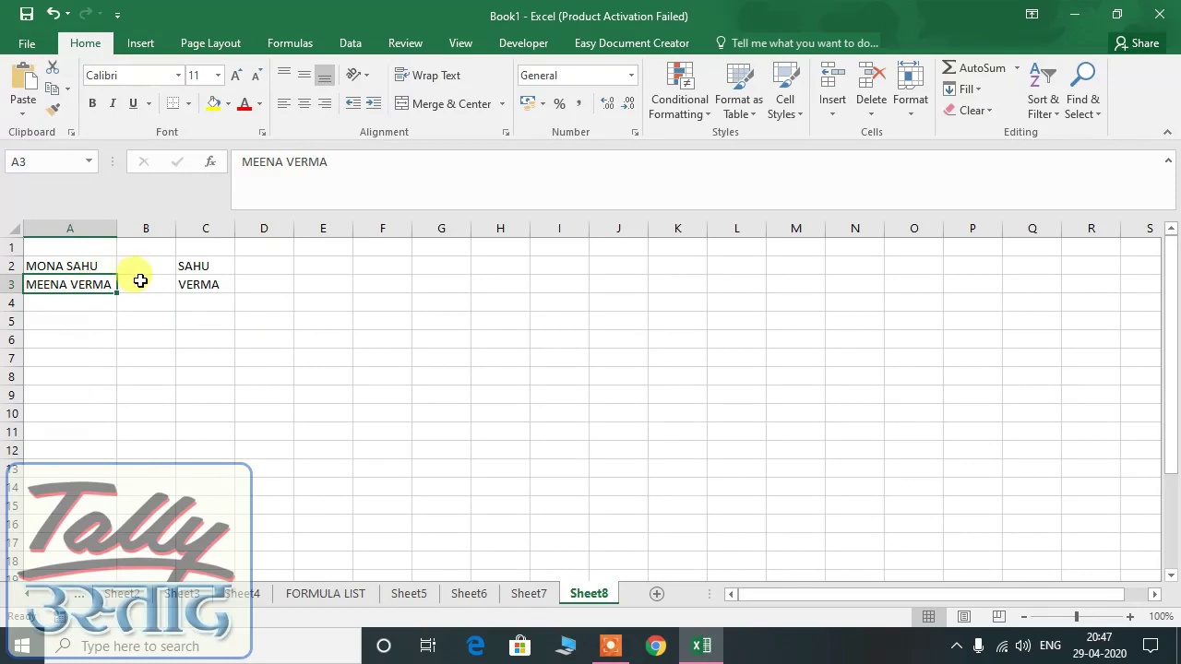
{"action": "left_click", "coordinate": [203, 284]}
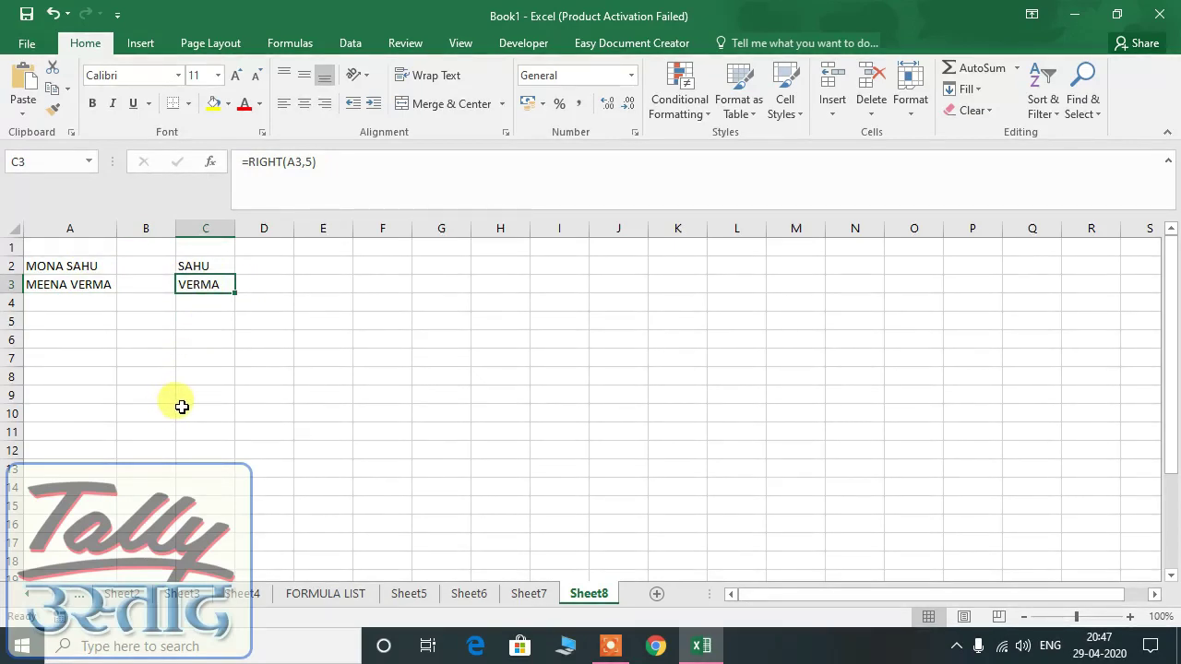
{"action": "left_click", "coordinate": [210, 333]}
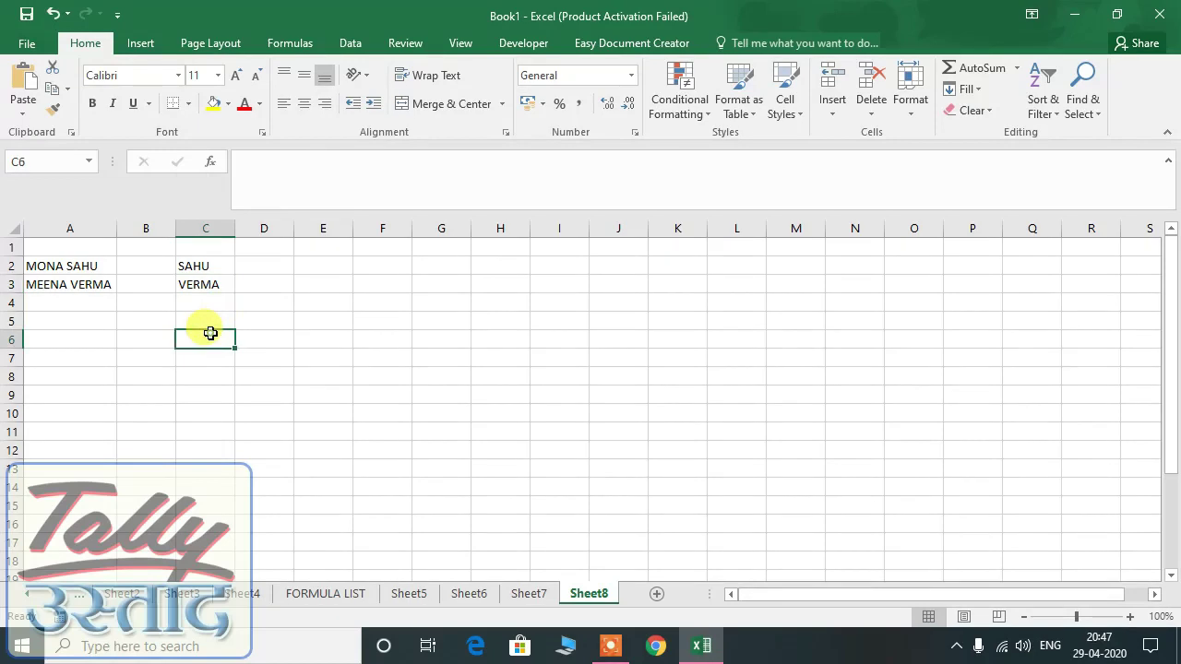
{"action": "left_click", "coordinate": [208, 285]}
{"action": "left_click", "coordinate": [205, 267]}
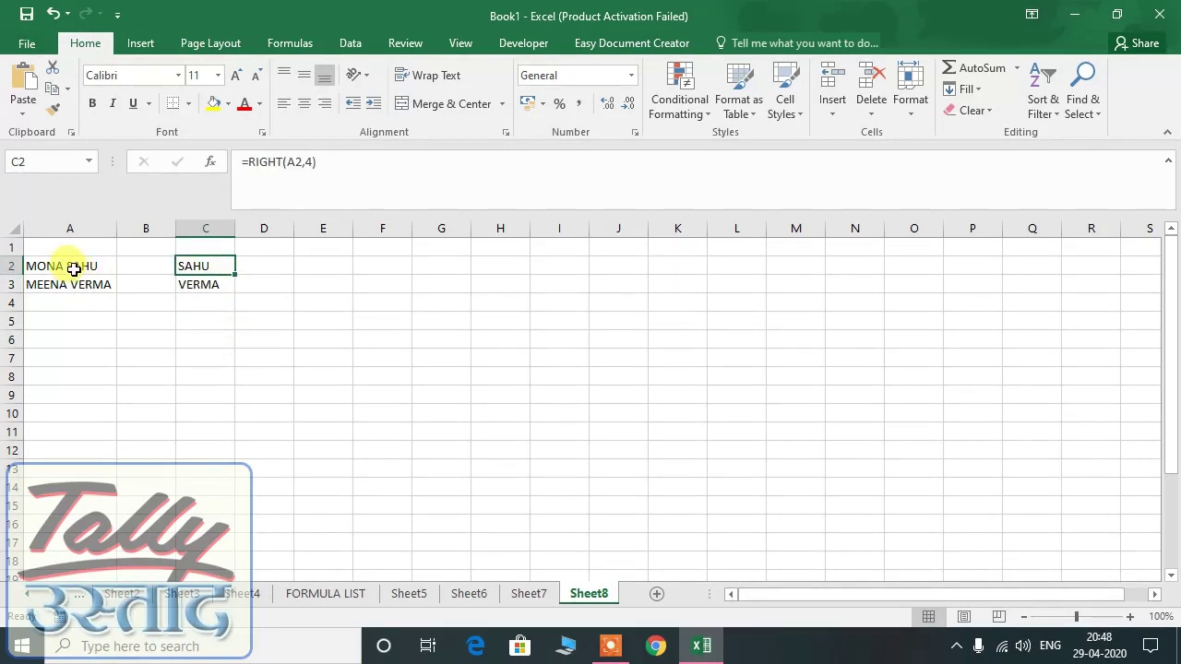
{"action": "left_click", "coordinate": [73, 267]}
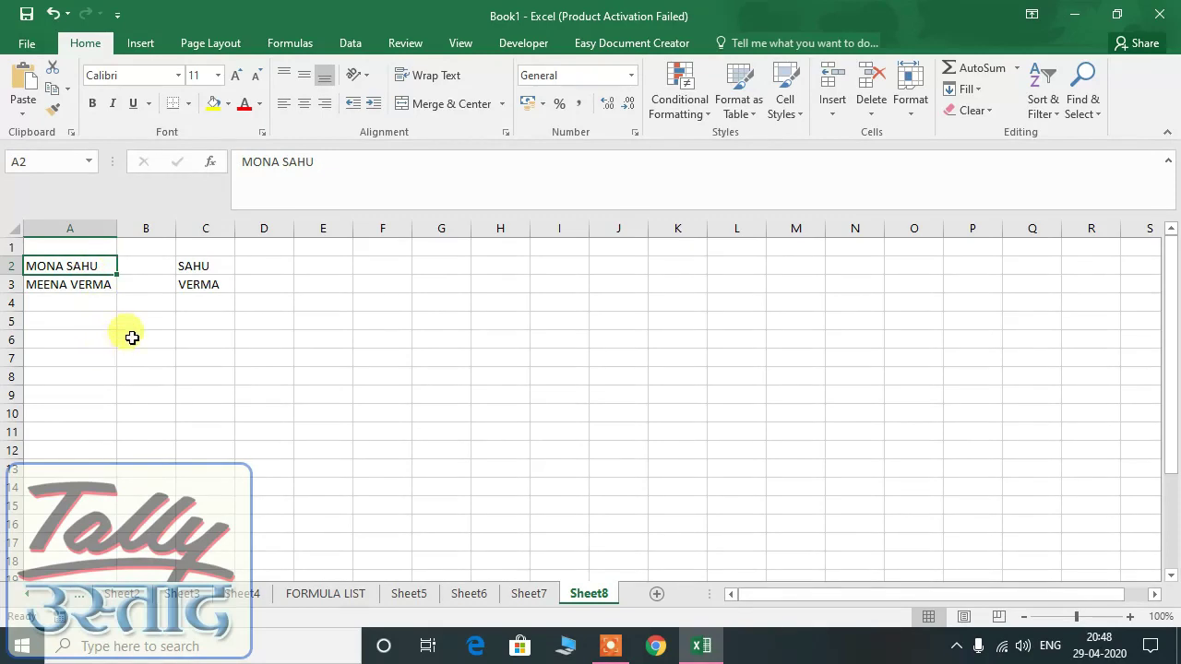
Step: Clear the contents of column C, removing both RIGHT formulas
{"action": "left_click", "coordinate": [203, 228]}
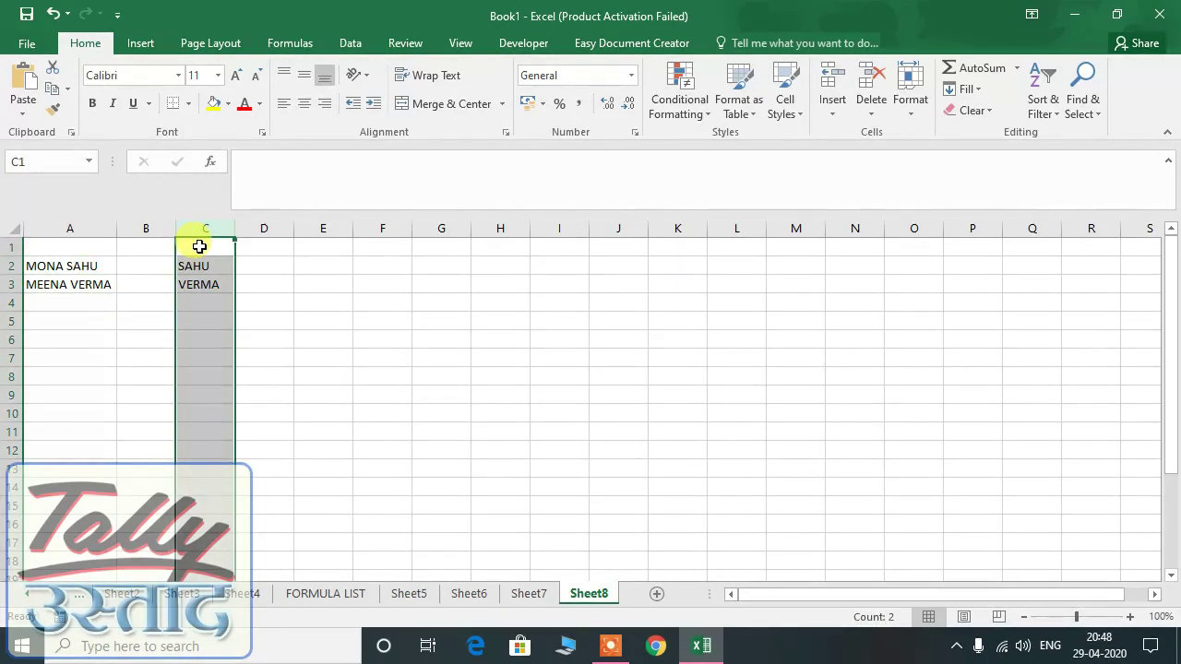
{"action": "key", "text": "Delete"}
Step: Enter the formula =LEN(A2) in cell C1 to count the characters of A2, and reselect C1 to show it
{"action": "left_click", "coordinate": [205, 252]}
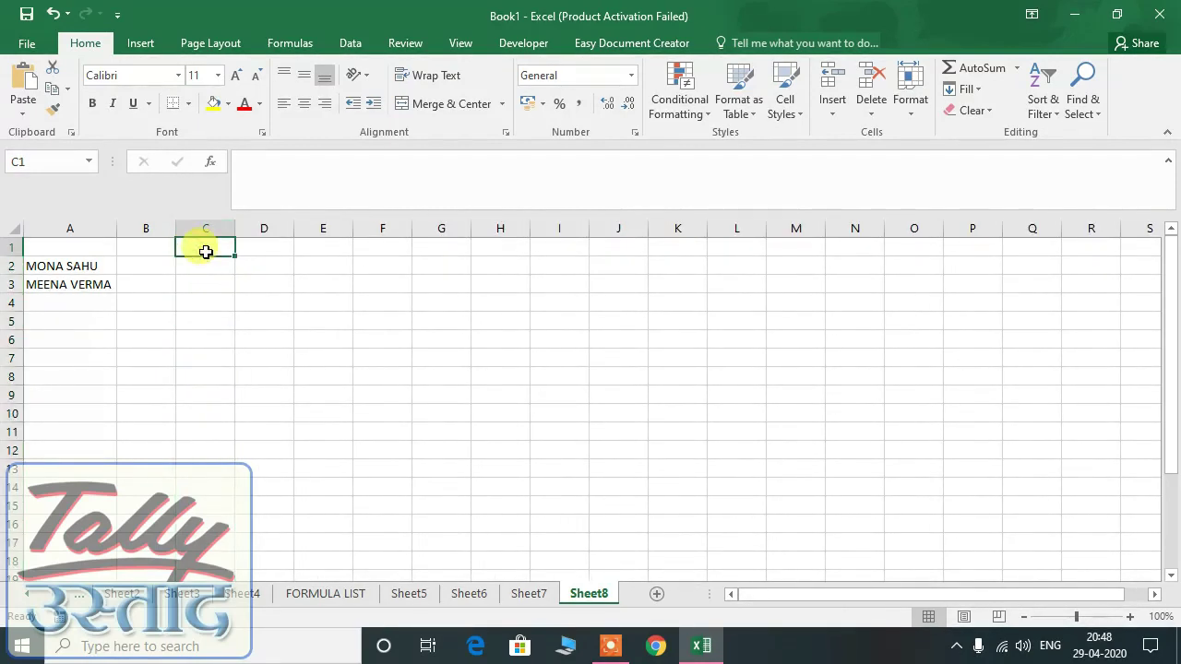
{"action": "type", "text": "=L"}
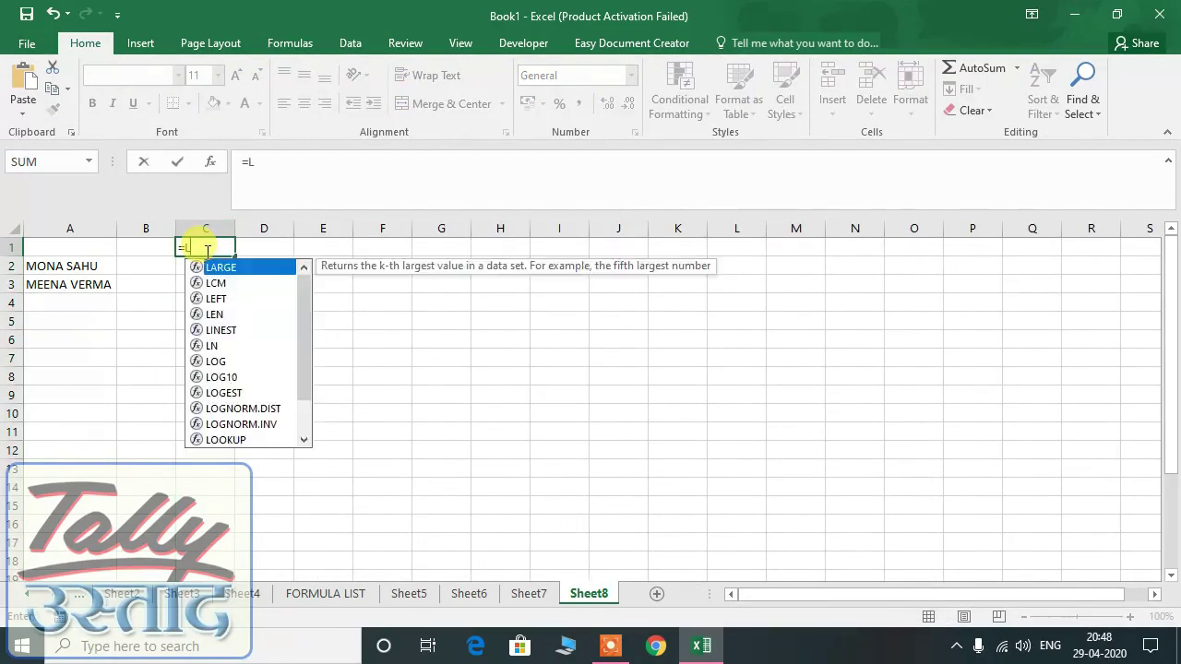
{"action": "type", "text": "EN("}
{"action": "key", "text": "Left"}
{"action": "key", "text": "Left"}
{"action": "key", "text": "Down"}
{"action": "key", "text": "Return"}
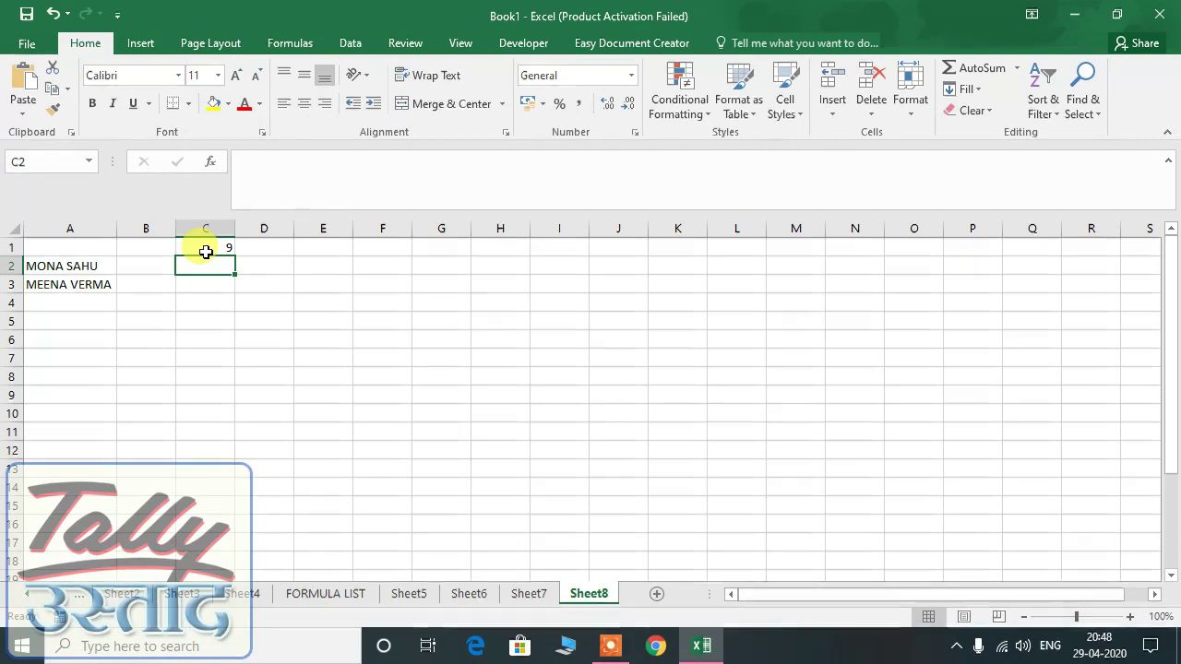
{"action": "left_click", "coordinate": [206, 251]}
{"action": "key", "text": "Down"}
{"action": "left_click", "coordinate": [206, 251]}
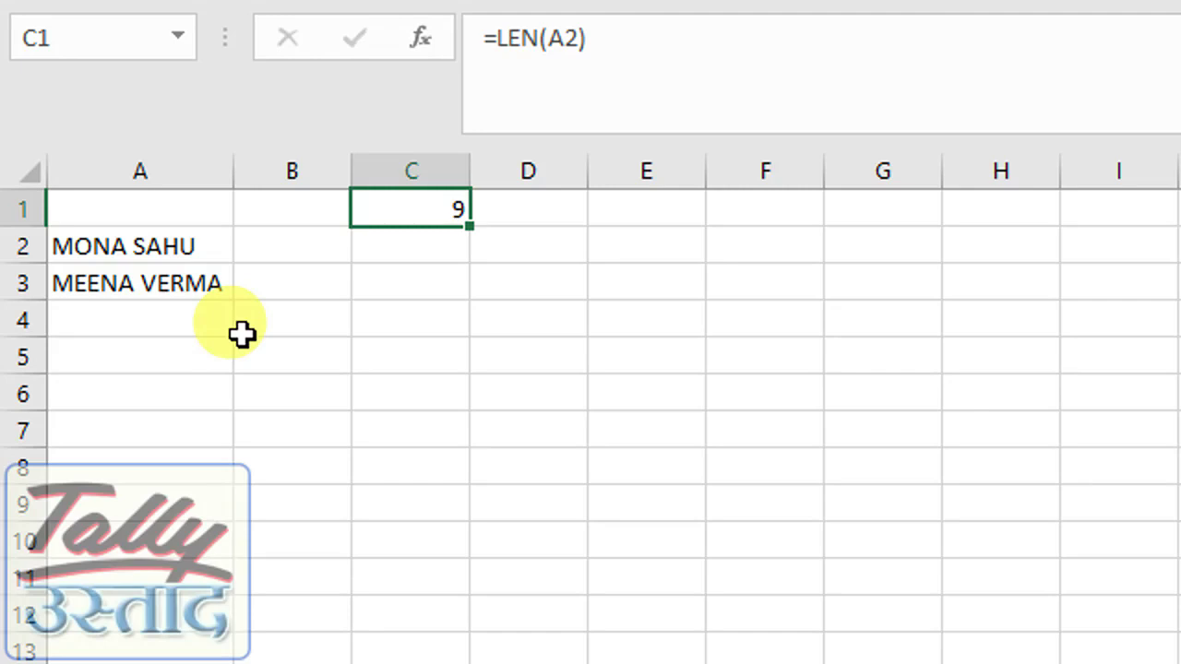
Step: Compare the name in A2 with its LEN formula in C1, and clear the formula from C1
{"action": "left_click", "coordinate": [66, 248]}
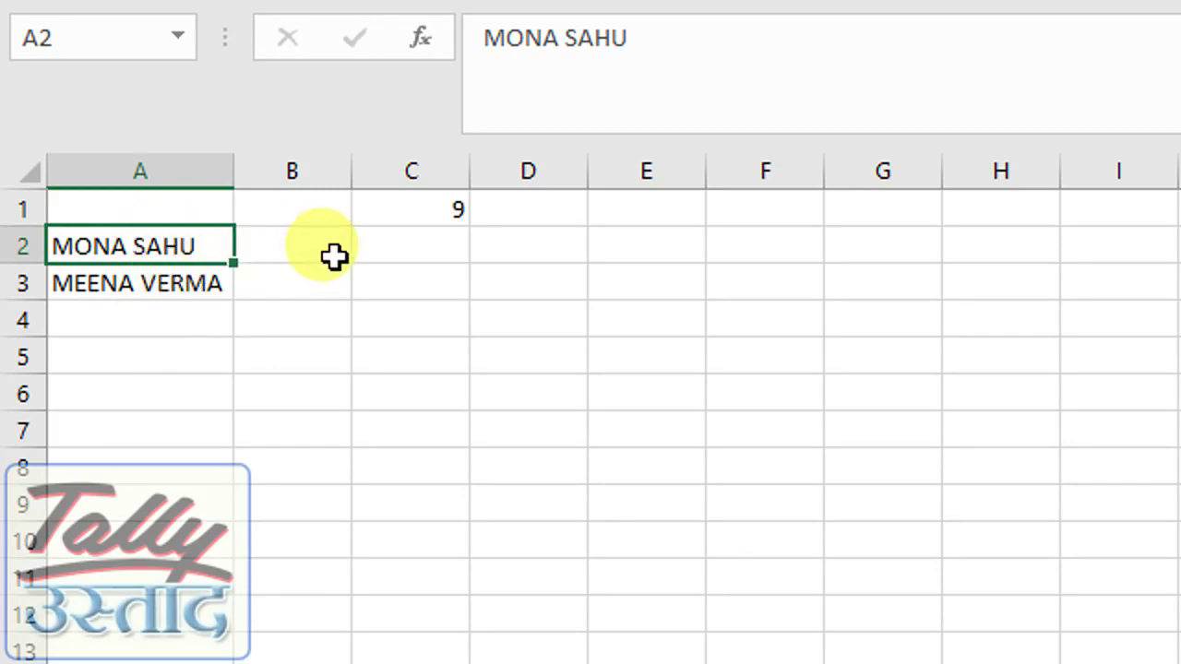
{"action": "left_click", "coordinate": [430, 199]}
{"action": "left_click", "coordinate": [428, 237]}
{"action": "left_click", "coordinate": [441, 212]}
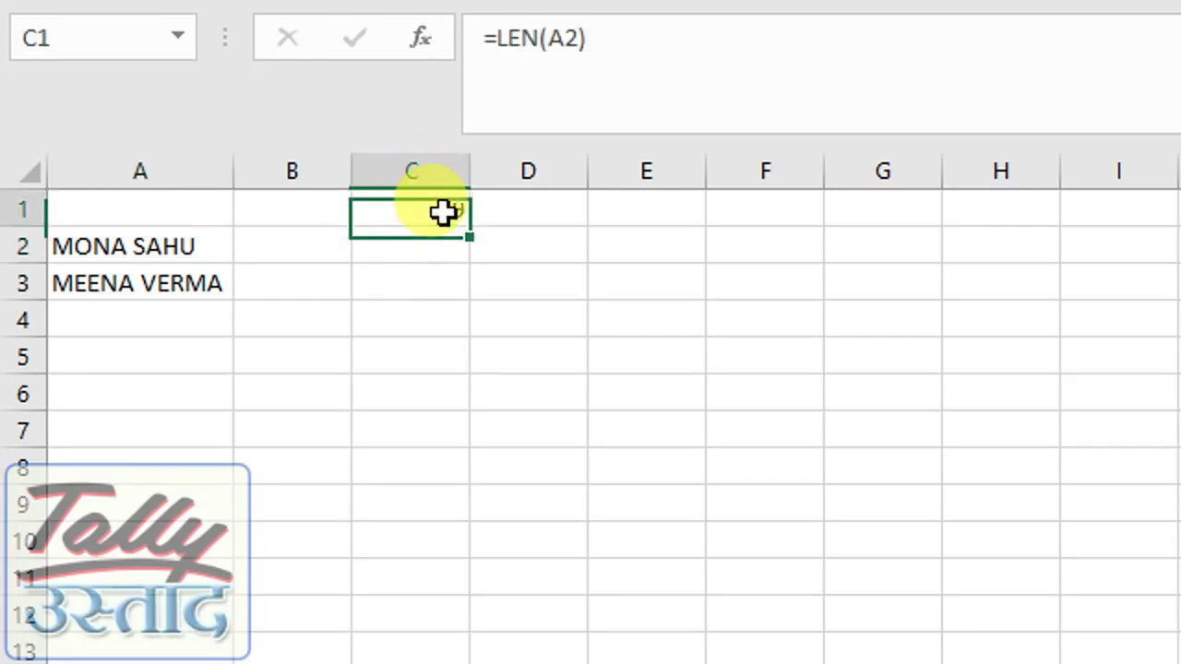
{"action": "key", "text": "Delete"}
{"action": "key", "text": "Down"}
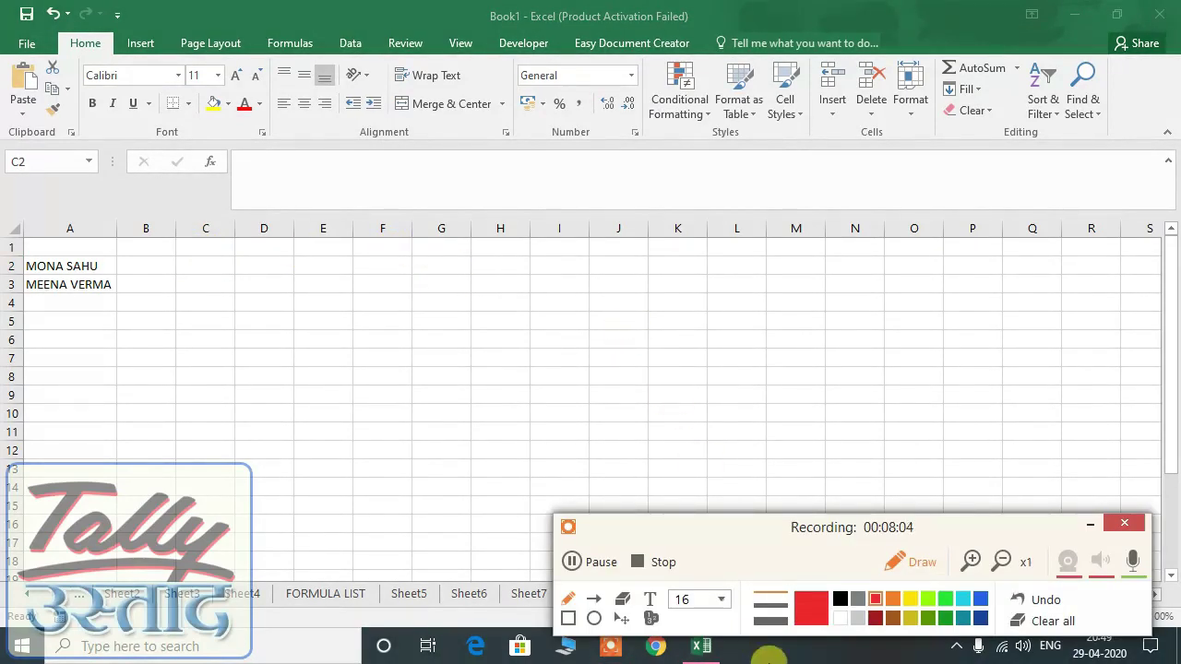
Step: Draw a thick red horizontal line across columns E to I with the screen recorder's pen and write 12 above it in blue
{"action": "left_click", "coordinate": [912, 562]}
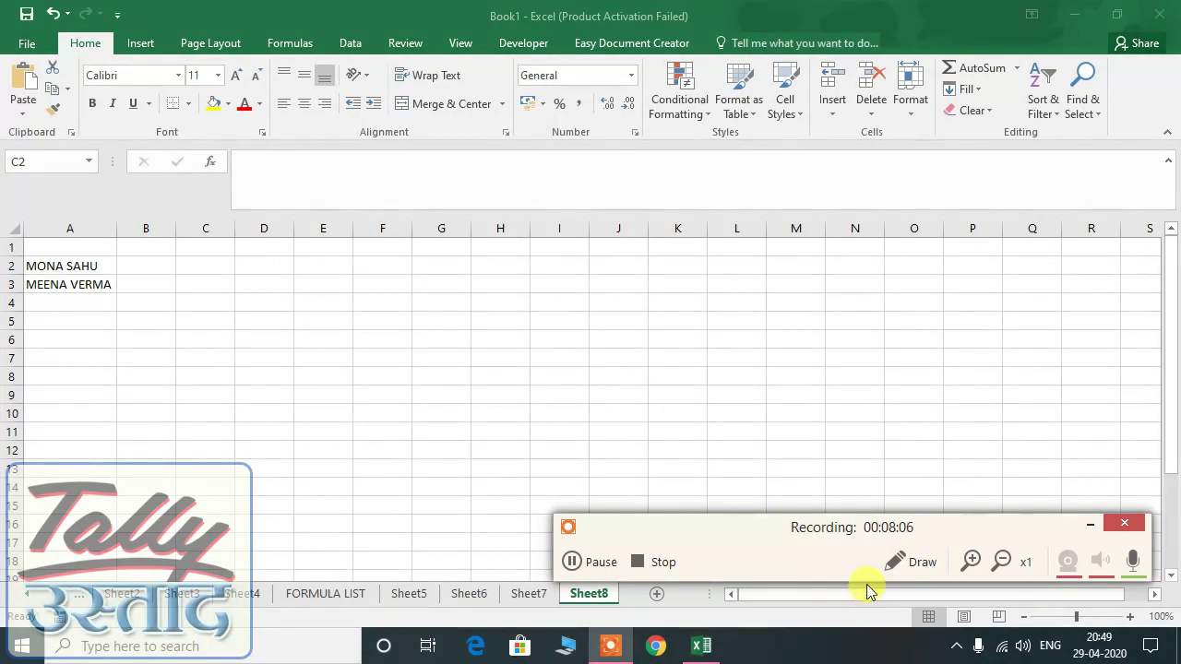
{"action": "left_click", "coordinate": [907, 560]}
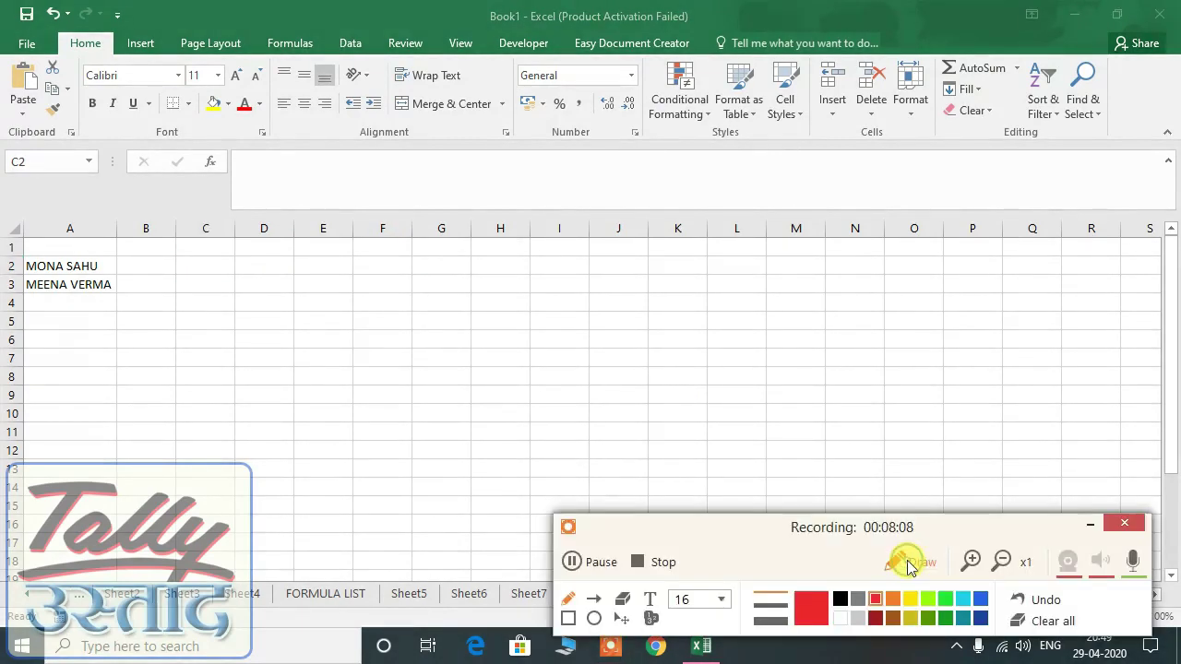
{"action": "left_click", "coordinate": [767, 601]}
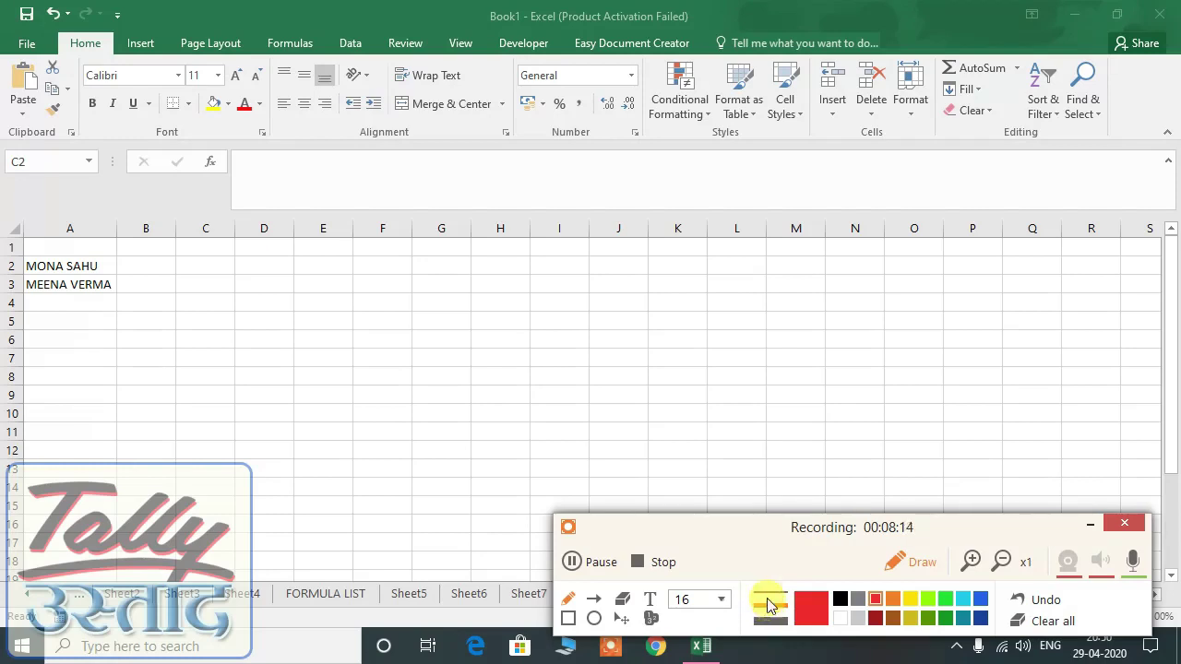
{"action": "left_click_drag", "start_coordinate": [316, 315], "coordinate": [594, 324]}
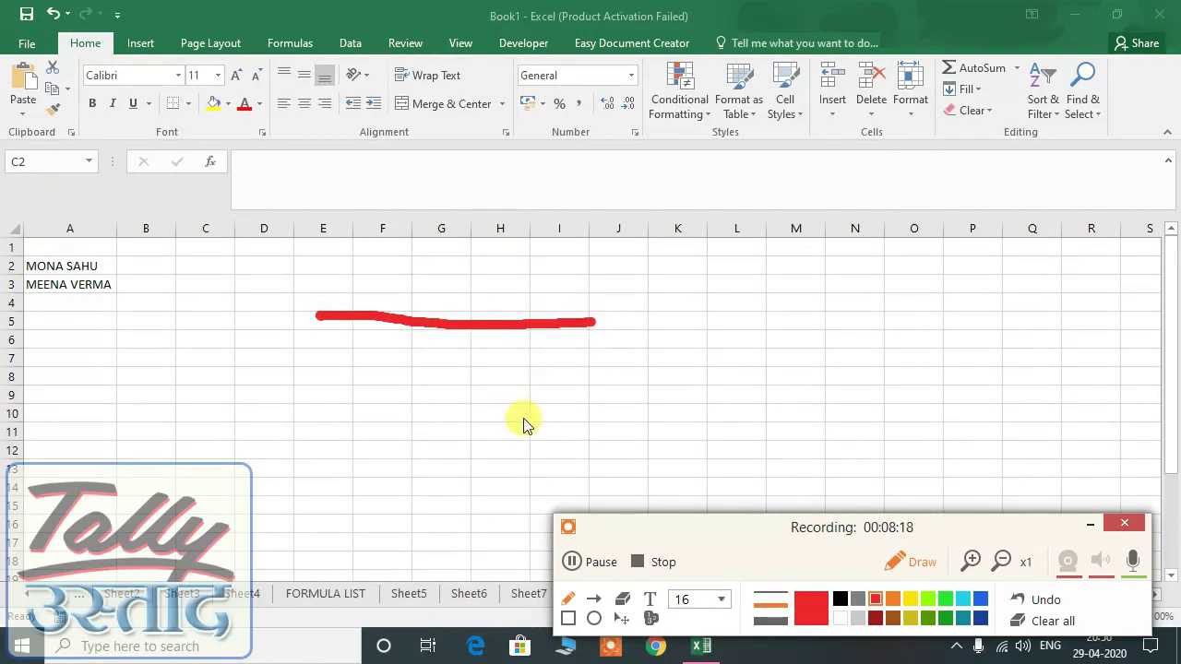
{"action": "left_click", "coordinate": [980, 600]}
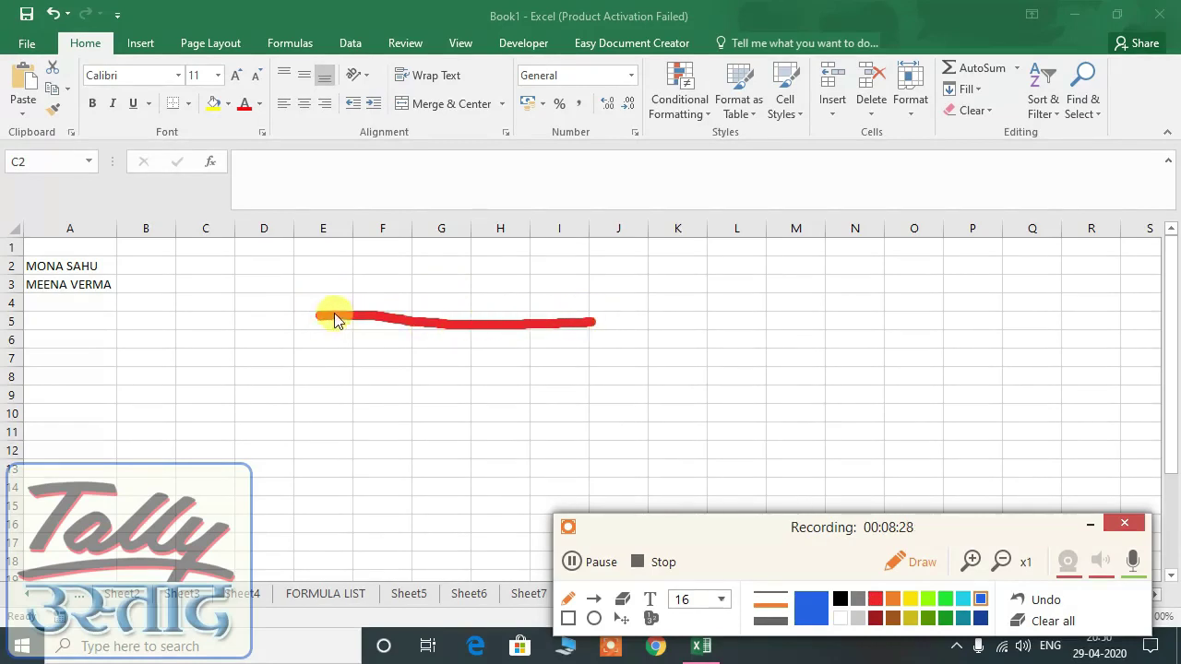
{"action": "mouse_move", "coordinate": [446, 275]}
{"action": "left_mouse_down"}
{"action": "mouse_move", "coordinate": [451, 308]}
{"action": "mouse_move", "coordinate": [488, 280]}
{"action": "mouse_move", "coordinate": [480, 298]}
{"action": "mouse_move", "coordinate": [520, 301]}
{"action": "left_mouse_up"}
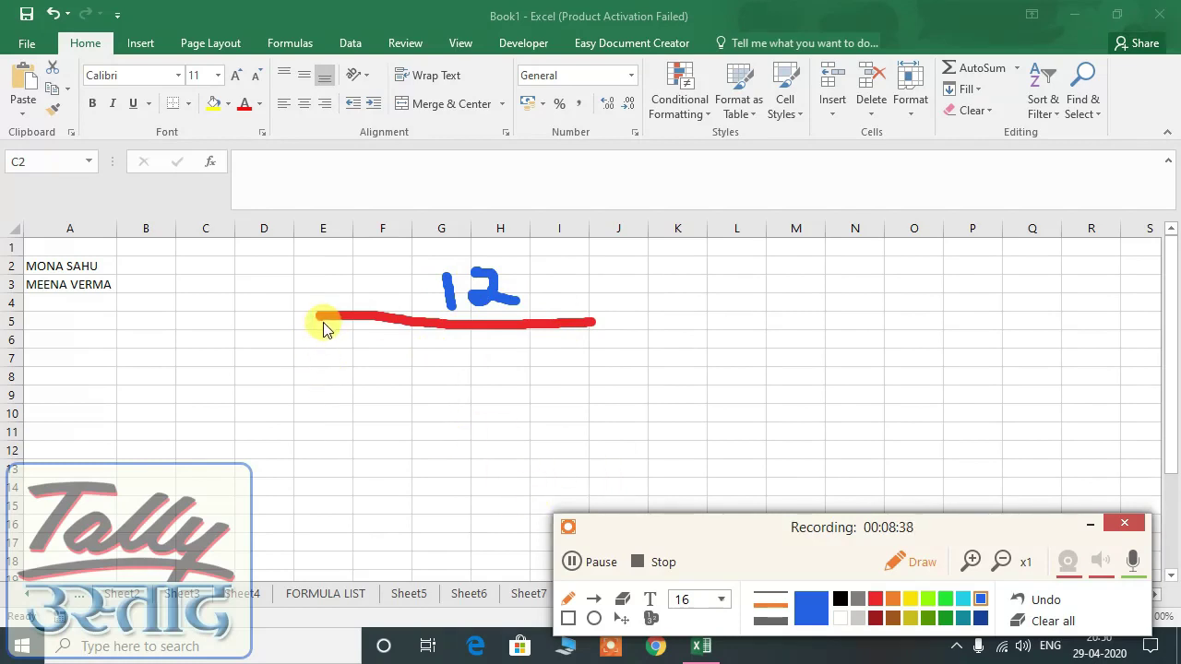
Step: Mark a blue section labelled 4 and a yellow section labelled 8 under the red line, and clear all the drawings
{"action": "left_click_drag", "start_coordinate": [318, 320], "coordinate": [417, 329]}
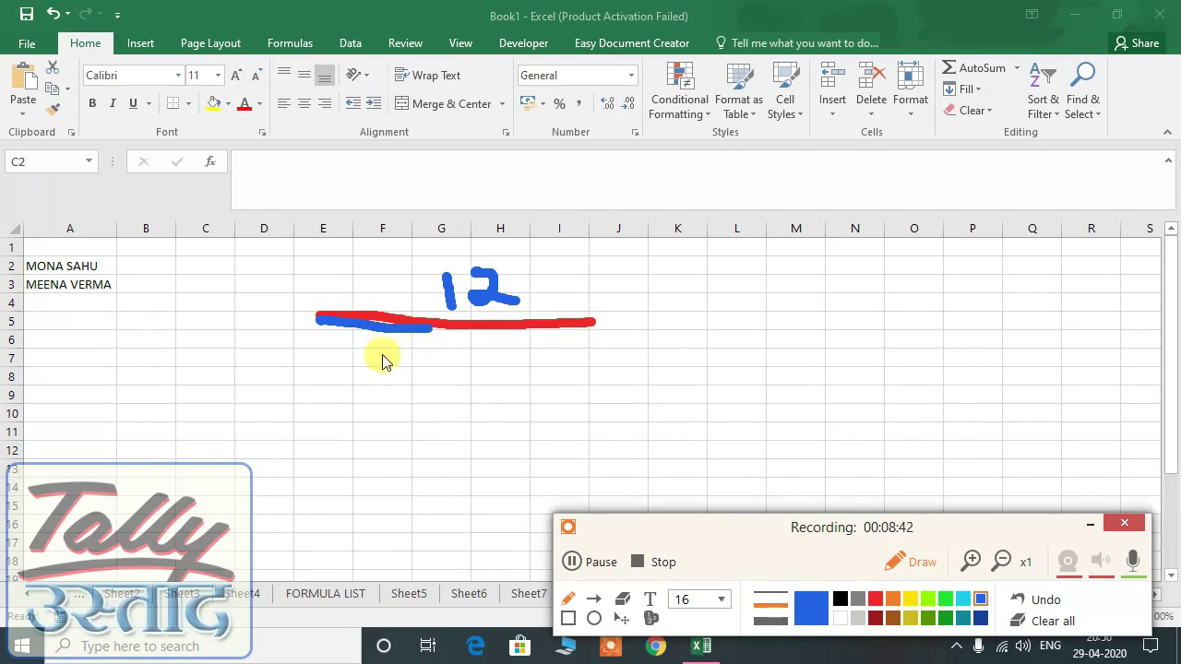
{"action": "mouse_move", "coordinate": [387, 352]}
{"action": "left_mouse_down"}
{"action": "mouse_move", "coordinate": [357, 352]}
{"action": "mouse_move", "coordinate": [361, 332]}
{"action": "mouse_move", "coordinate": [372, 373]}
{"action": "left_mouse_up"}
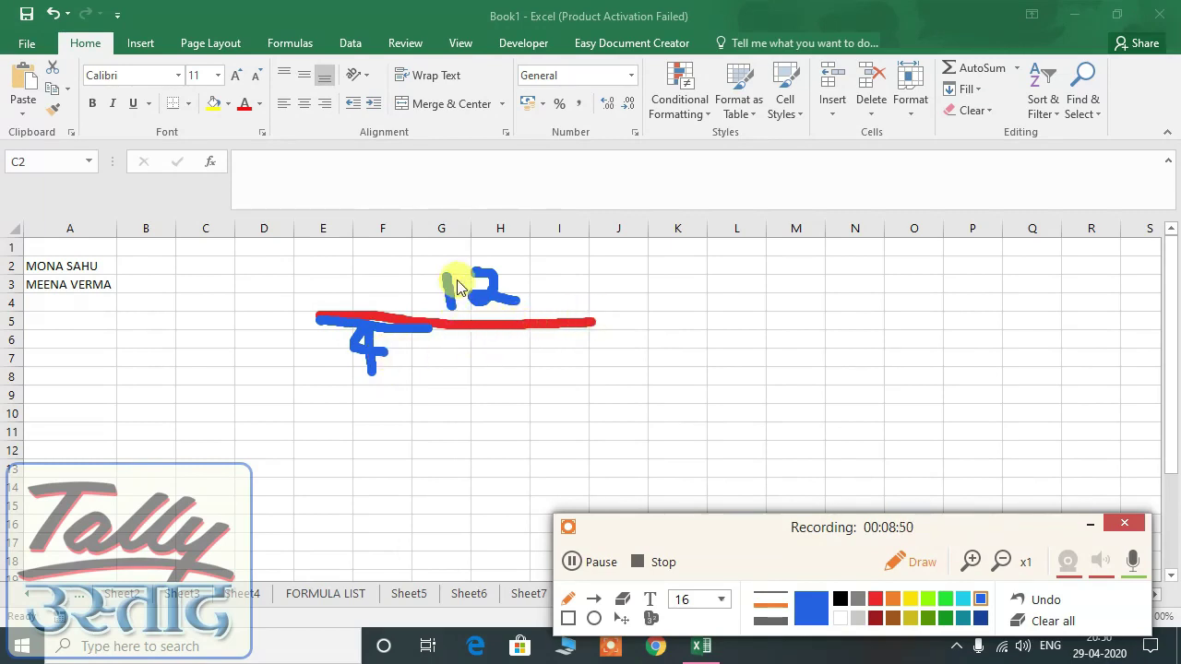
{"action": "left_click", "coordinate": [910, 600]}
{"action": "left_click_drag", "start_coordinate": [438, 332], "coordinate": [596, 329]}
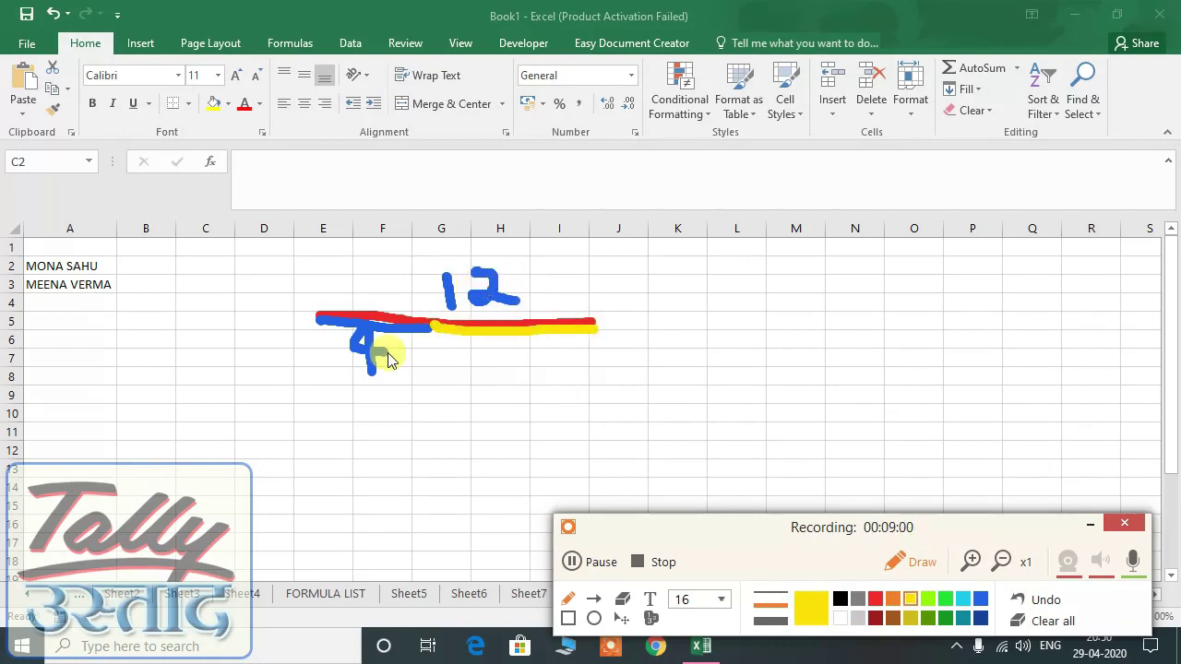
{"action": "mouse_move", "coordinate": [522, 349]}
{"action": "left_mouse_down"}
{"action": "mouse_move", "coordinate": [497, 371]}
{"action": "mouse_move", "coordinate": [515, 388]}
{"action": "mouse_move", "coordinate": [503, 368]}
{"action": "left_mouse_up"}
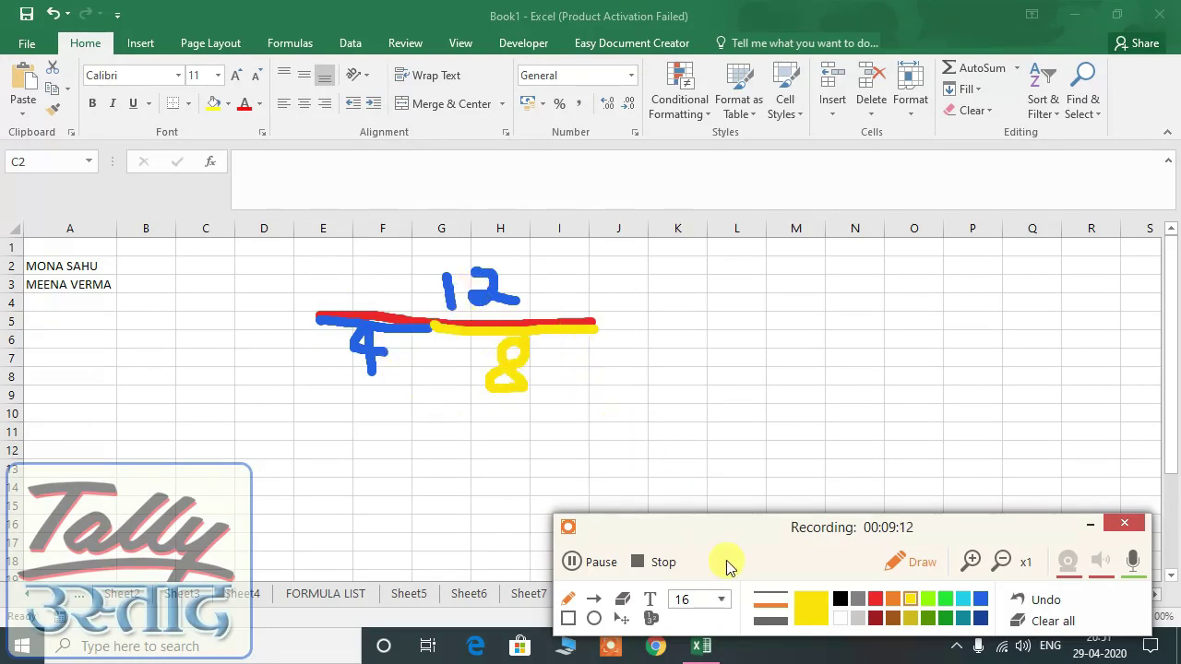
{"action": "left_click", "coordinate": [1048, 623]}
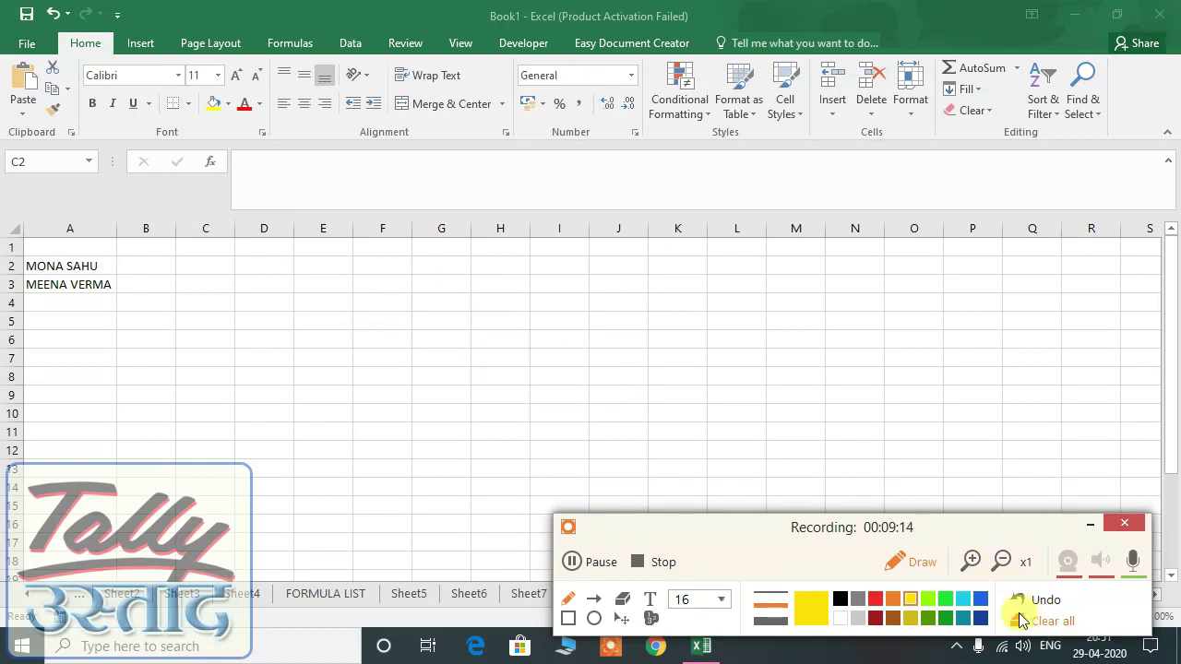
{"action": "left_click", "coordinate": [1089, 524]}
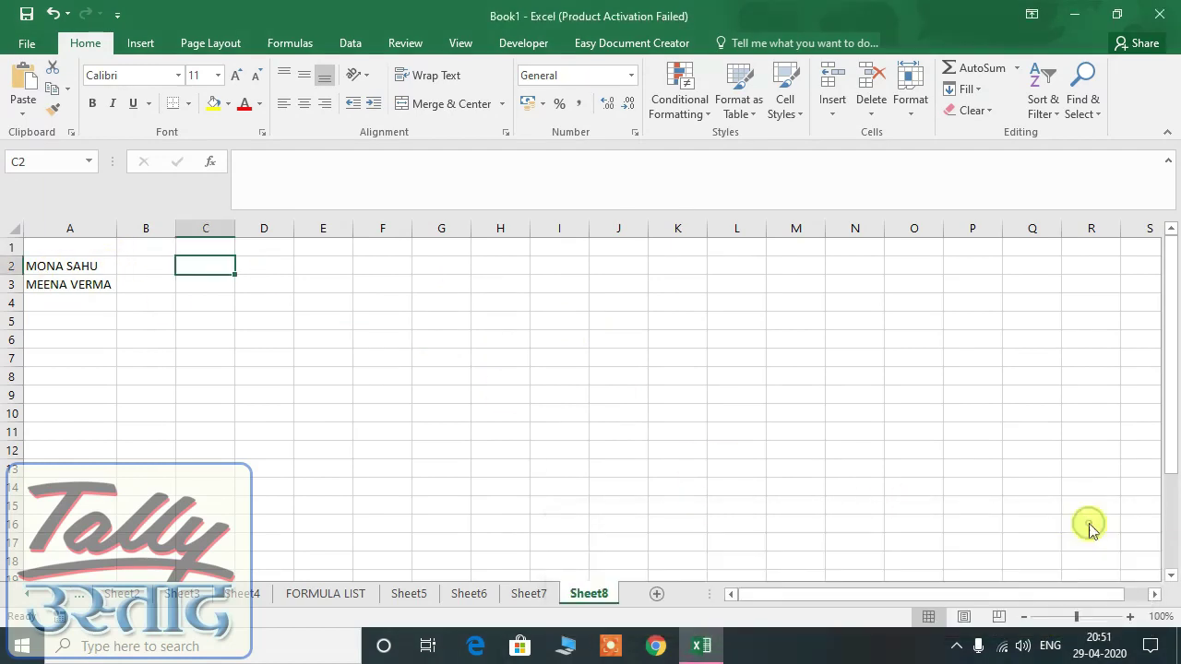
Step: Enter the heading LEN in cell B1 above the column beside the names
{"action": "left_click", "coordinate": [80, 265]}
{"action": "left_click", "coordinate": [139, 266]}
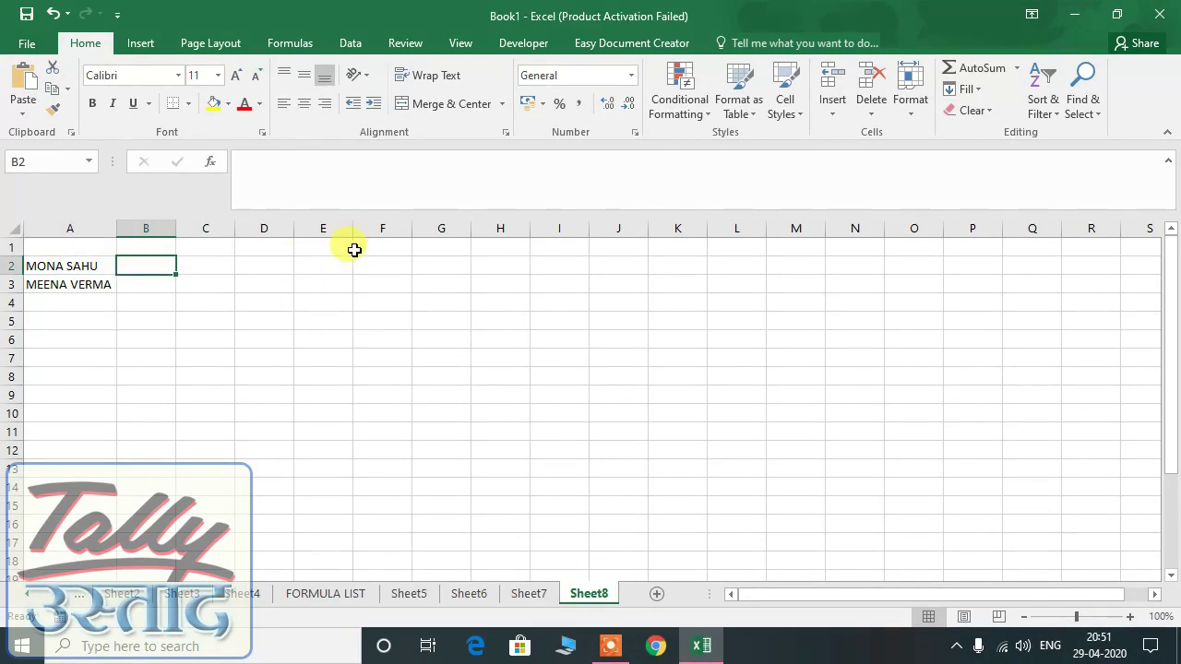
{"action": "key", "text": "Up"}
{"action": "type", "text": "LEN"}
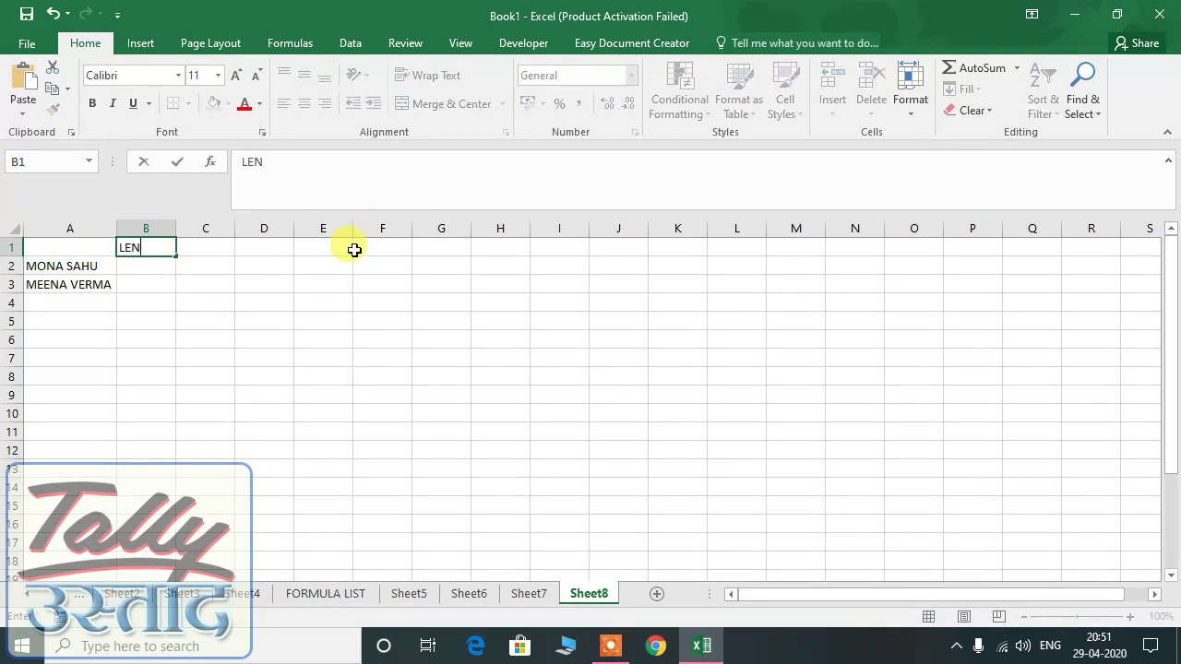
{"action": "key", "text": "Return"}
Step: Enter the formula =LEN(A2) in cell B2 to count the characters of the first name
{"action": "type", "text": "="}
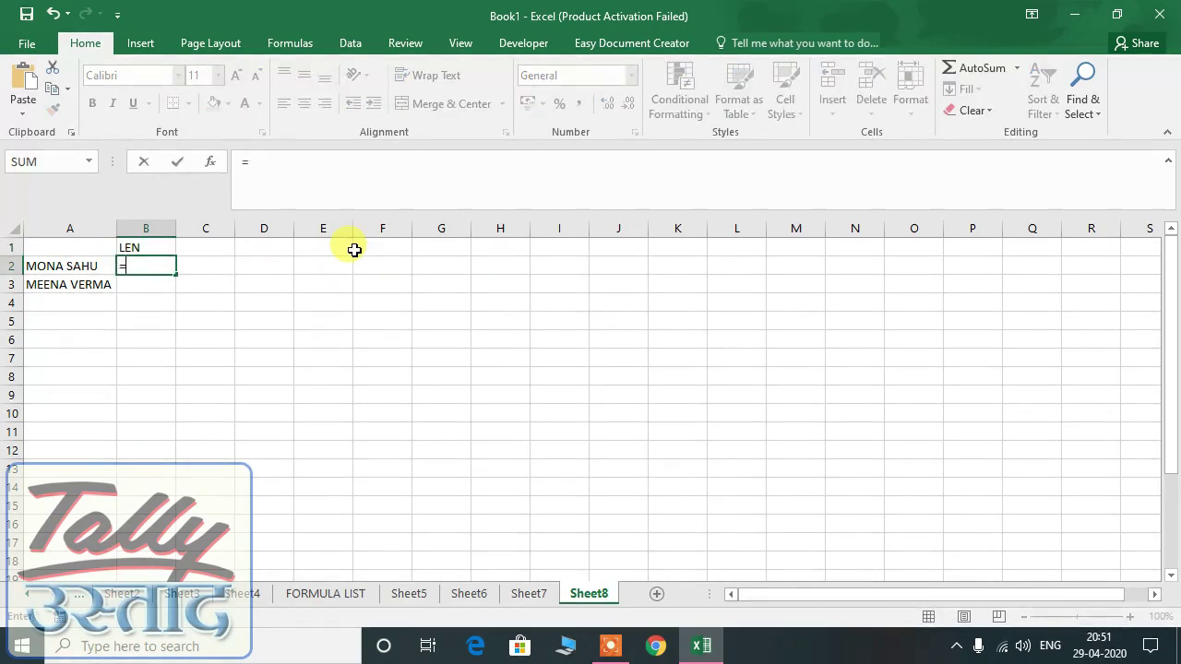
{"action": "type", "text": "LEN("}
{"action": "key", "text": "Left"}
{"action": "type", "text": ")"}
{"action": "key", "text": "Return"}
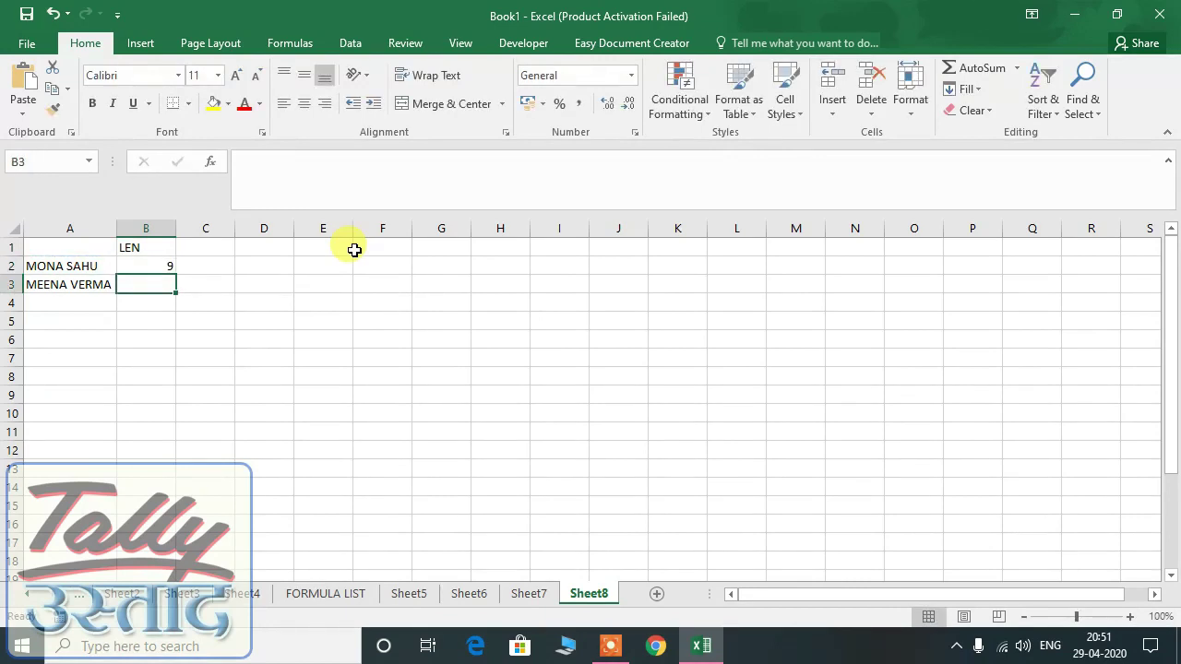
Step: Examine where the space falls in the full name in A2, and compare it with the name in A3
{"action": "key", "text": "Up"}
{"action": "key", "text": "Left"}
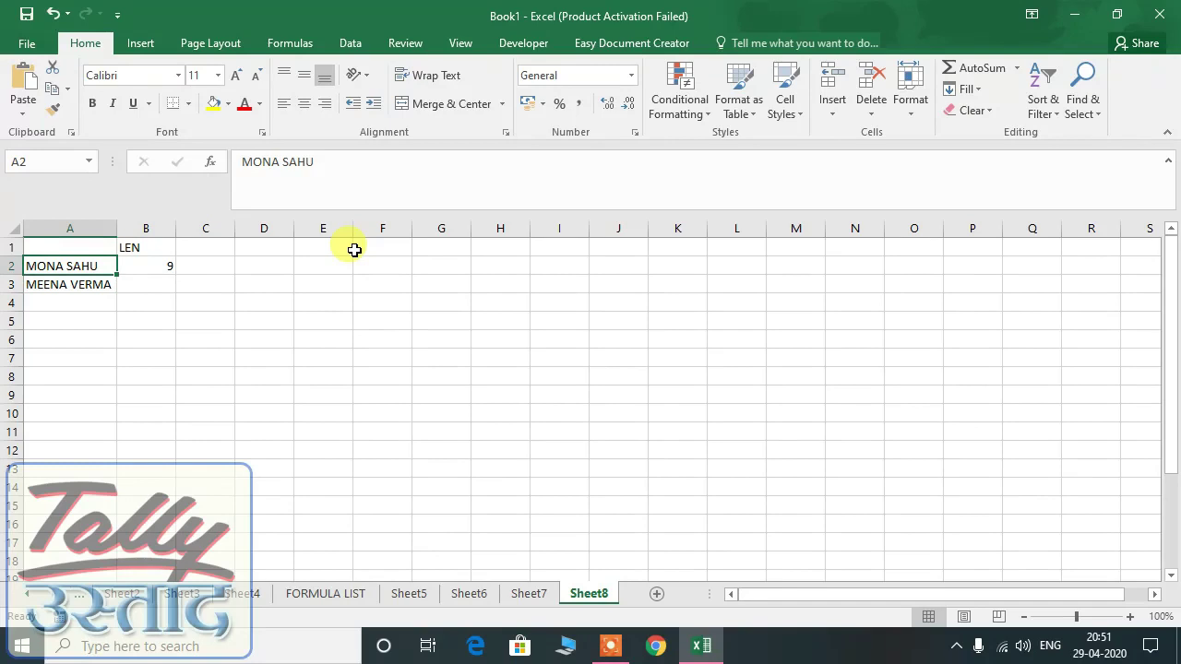
{"action": "key", "text": "F2"}
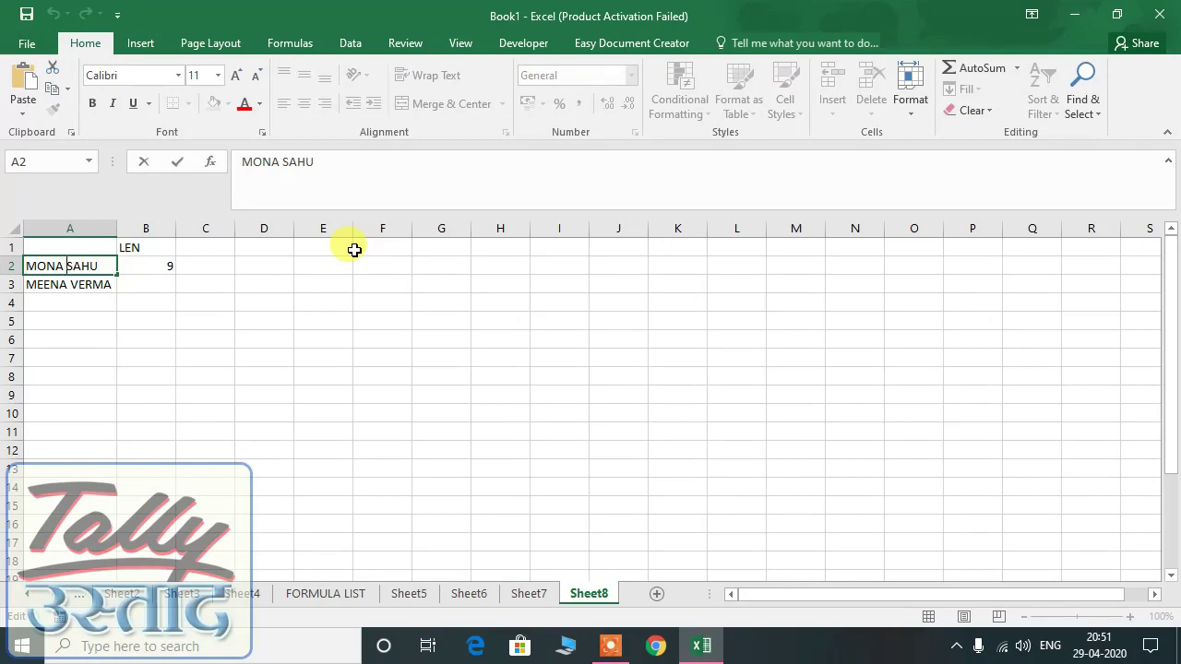
{"action": "key", "text": "Escape"}
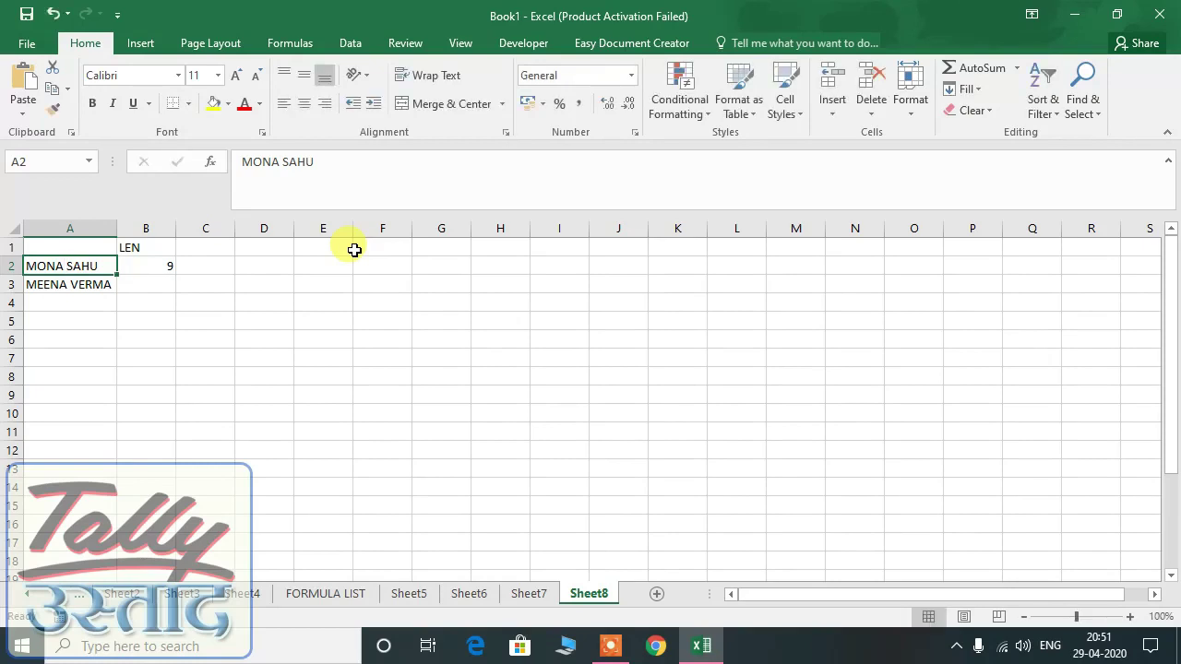
{"action": "key", "text": "Down"}
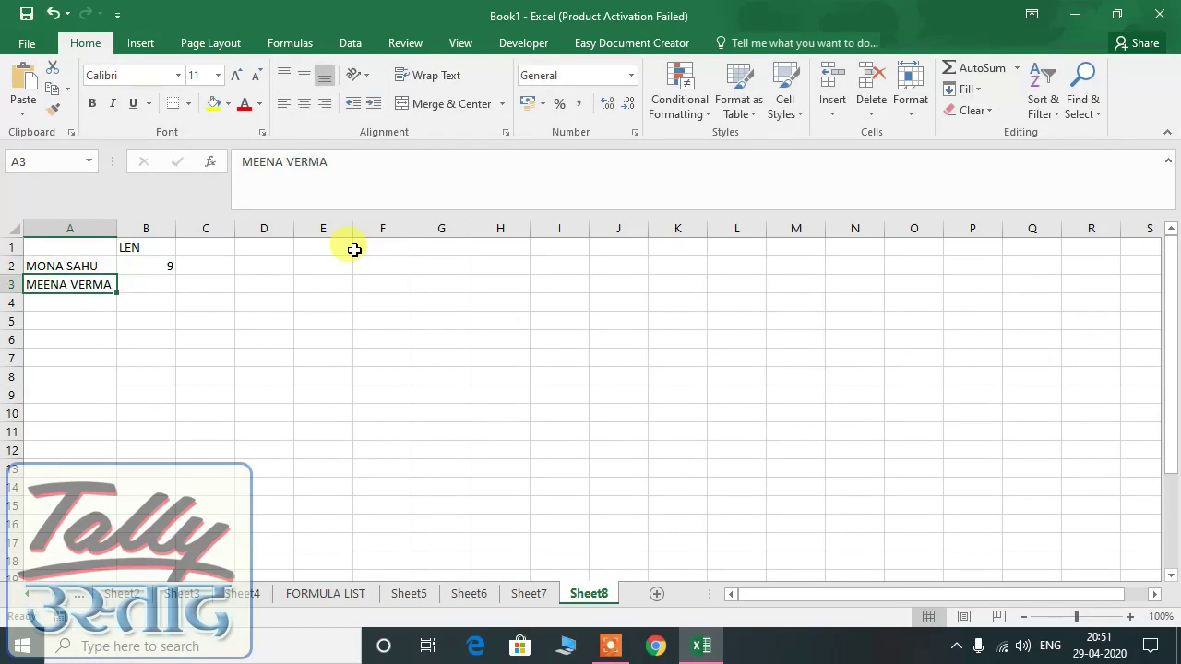
{"action": "key", "text": "Up"}
{"action": "key", "text": "Down"}
{"action": "key", "text": "Up"}
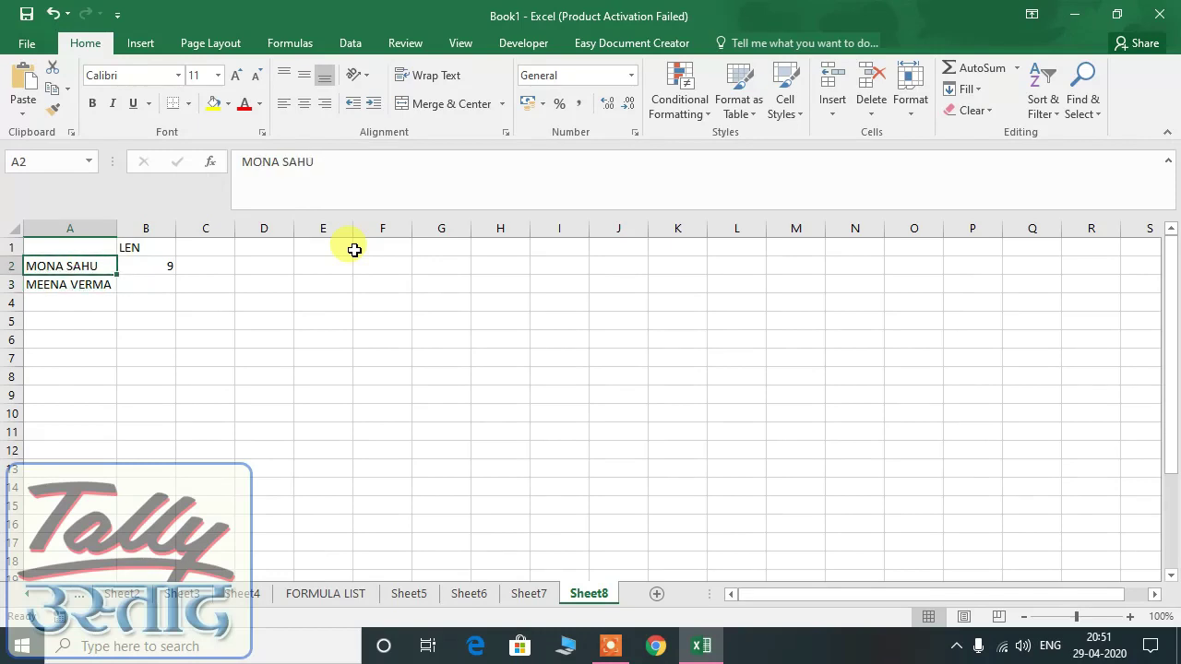
Step: Enter the heading FIND in cell C1 beside the LEN heading
{"action": "key", "text": "Right"}
{"action": "key", "text": "Right"}
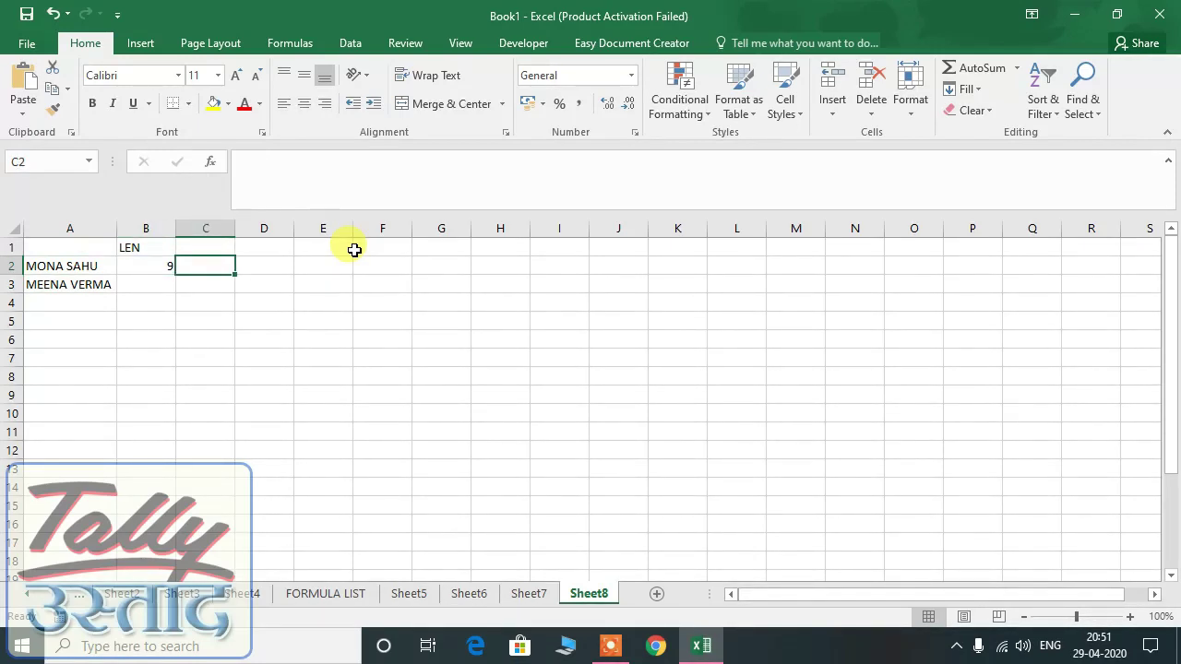
{"action": "key", "text": "Up"}
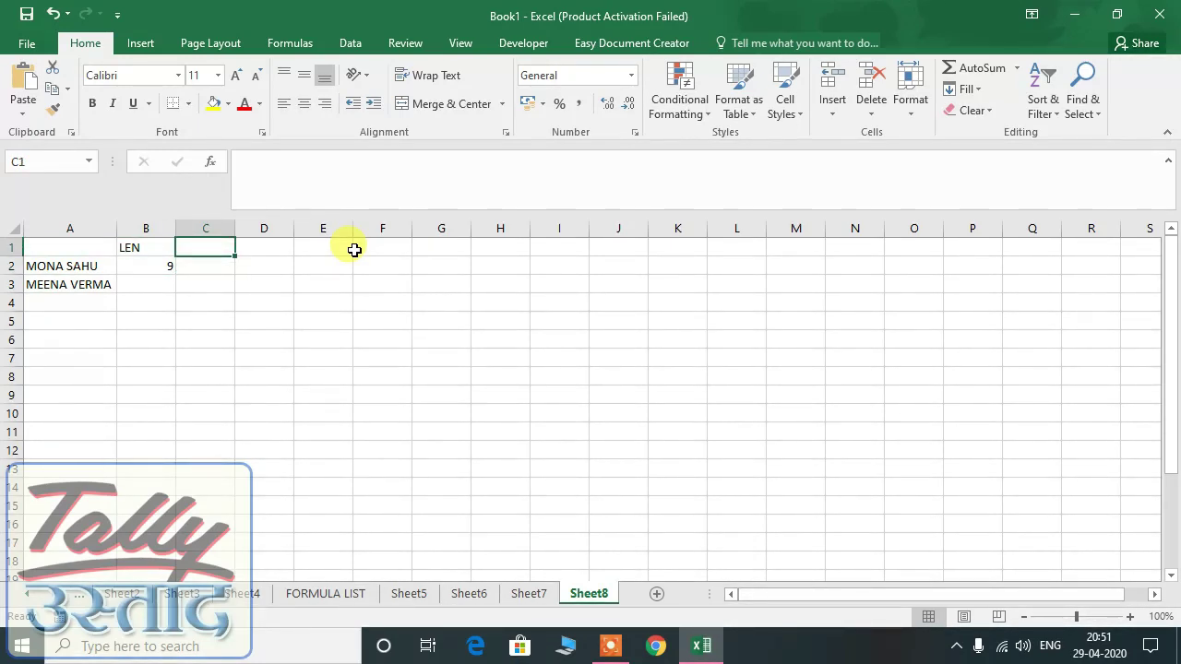
{"action": "type", "text": "="}
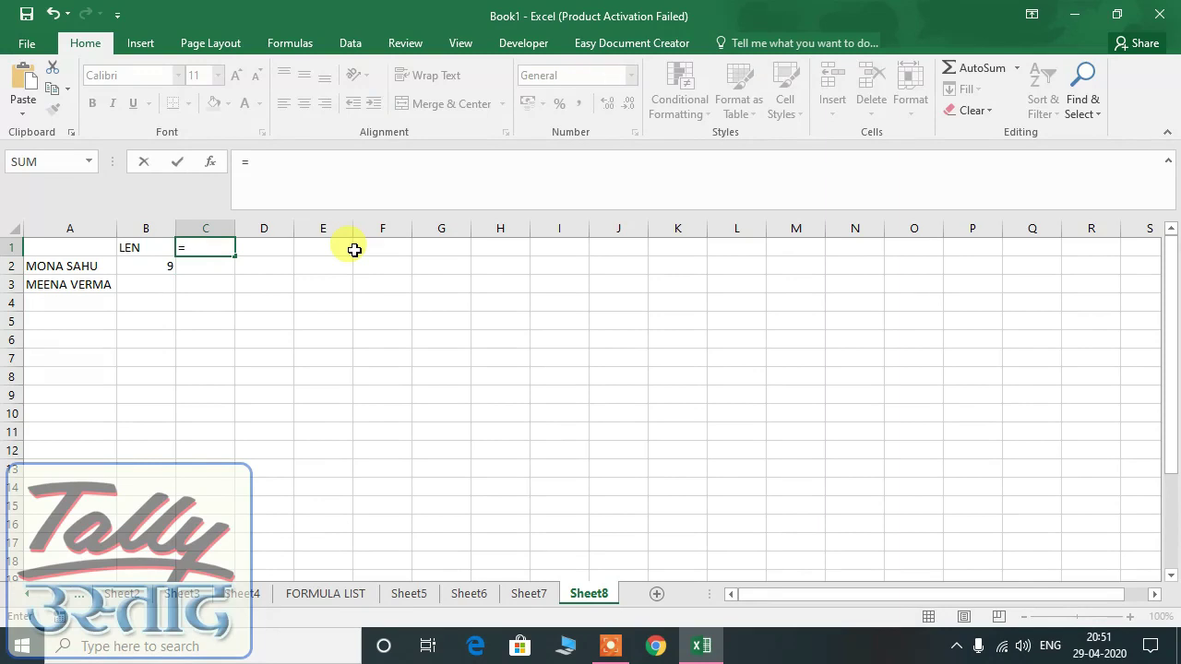
{"action": "key", "text": "Escape"}
{"action": "type", "text": "FIND"}
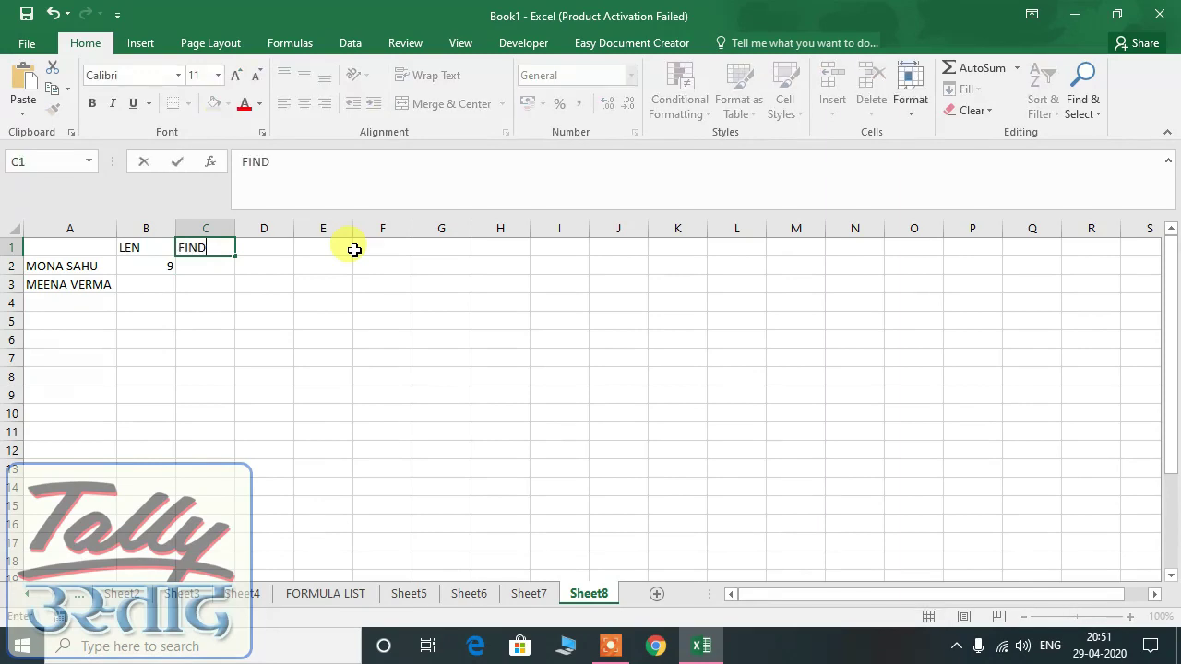
{"action": "key", "text": "Return"}
Step: Enter the formula =FIND(" ",A2) in cell C2 to locate the space in A2, and reselect C2 to show it
{"action": "type", "text": "="}
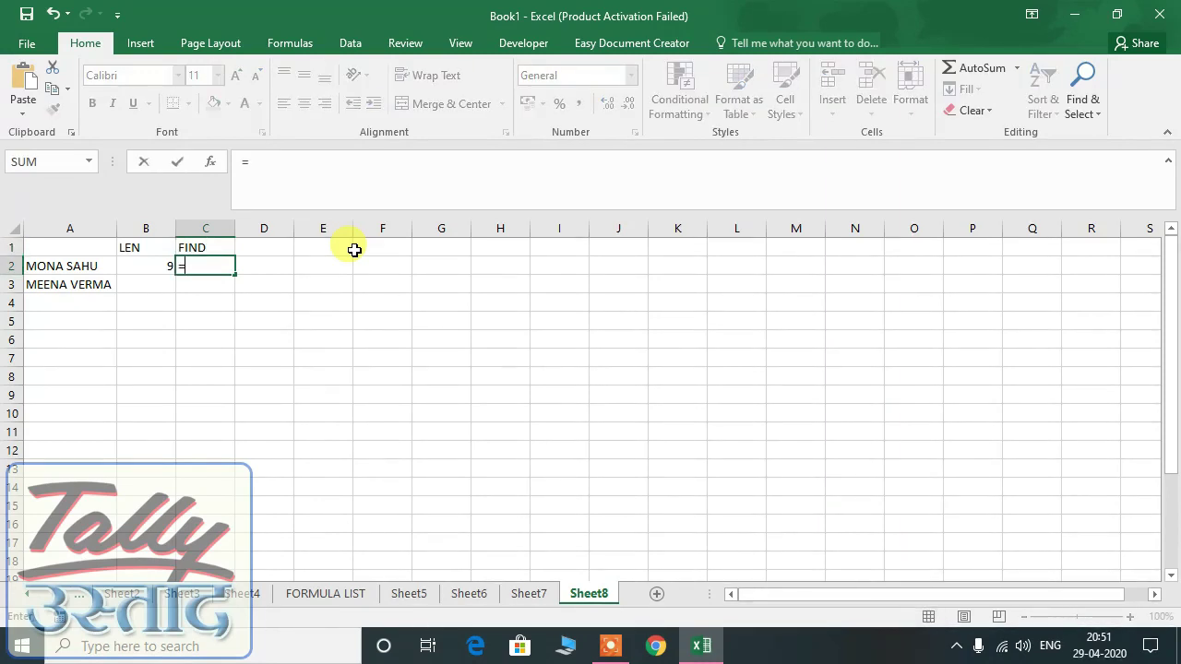
{"action": "type", "text": "FIND("}
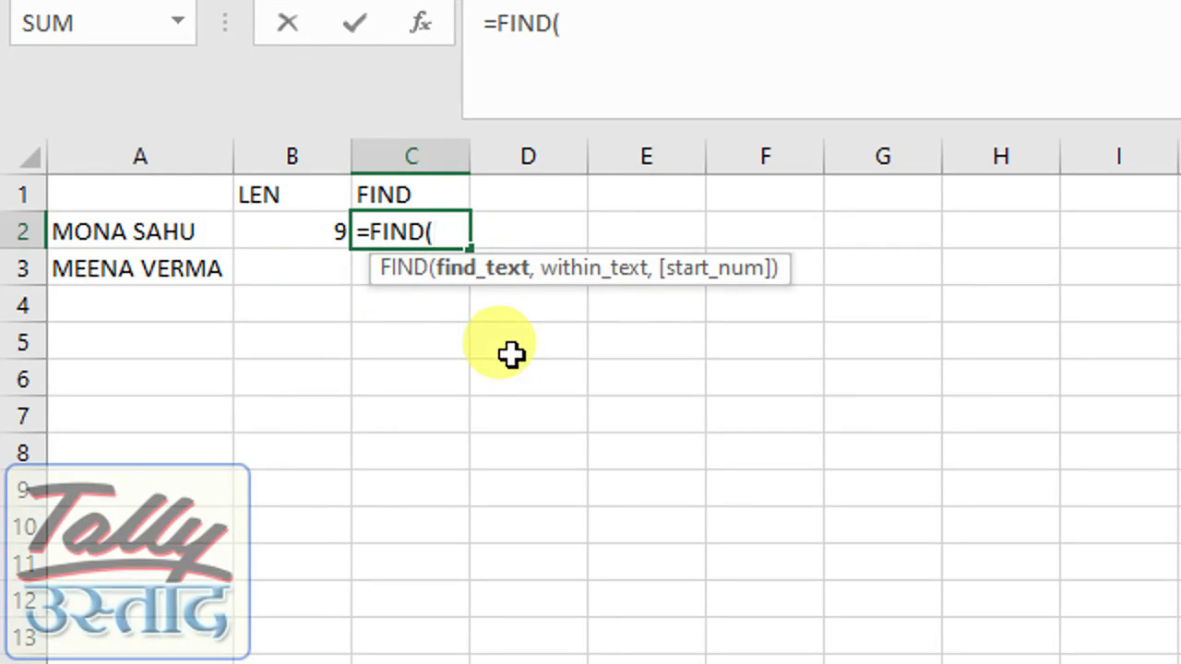
{"action": "type", "text": "\" \""}
{"action": "key", "text": "BackSpace"}
{"action": "key", "text": "BackSpace"}
{"action": "type", "text": "\""}
{"action": "type", "text": "\""}
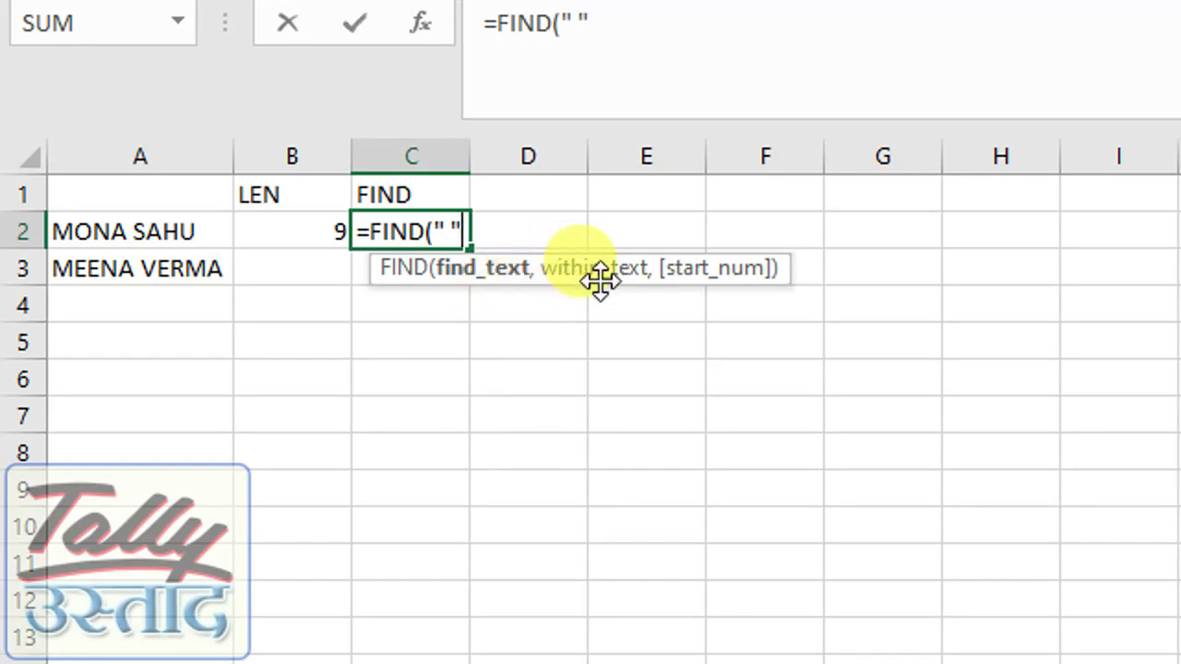
{"action": "type", "text": ","}
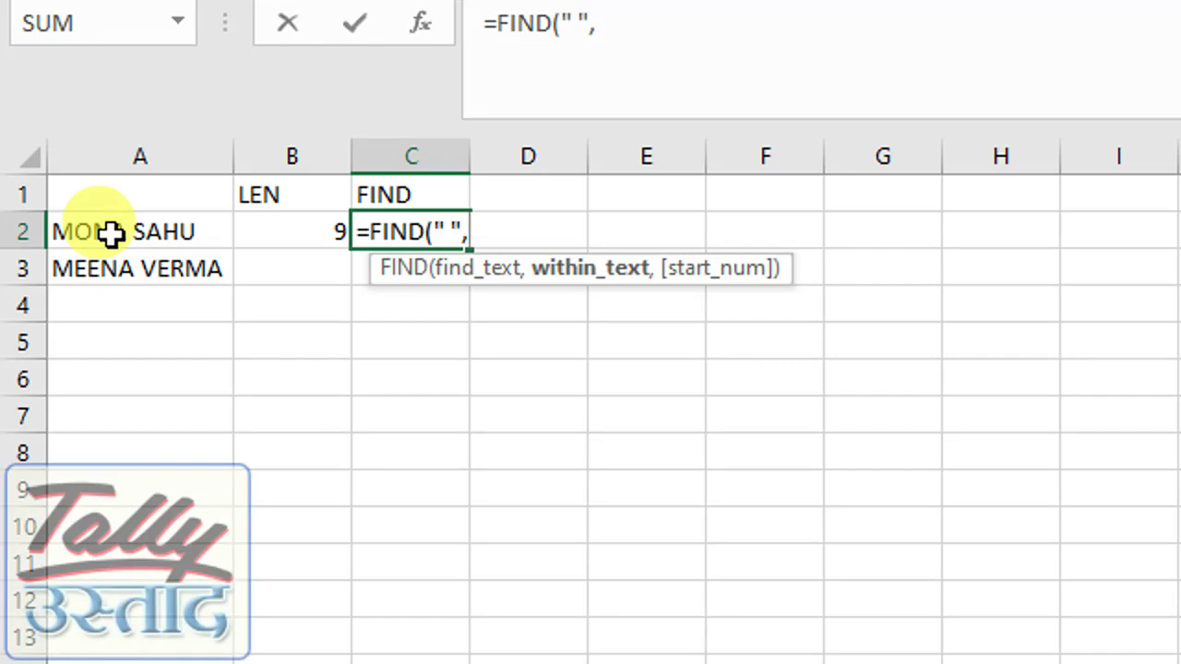
{"action": "key", "text": "Left"}
{"action": "key", "text": "Left"}
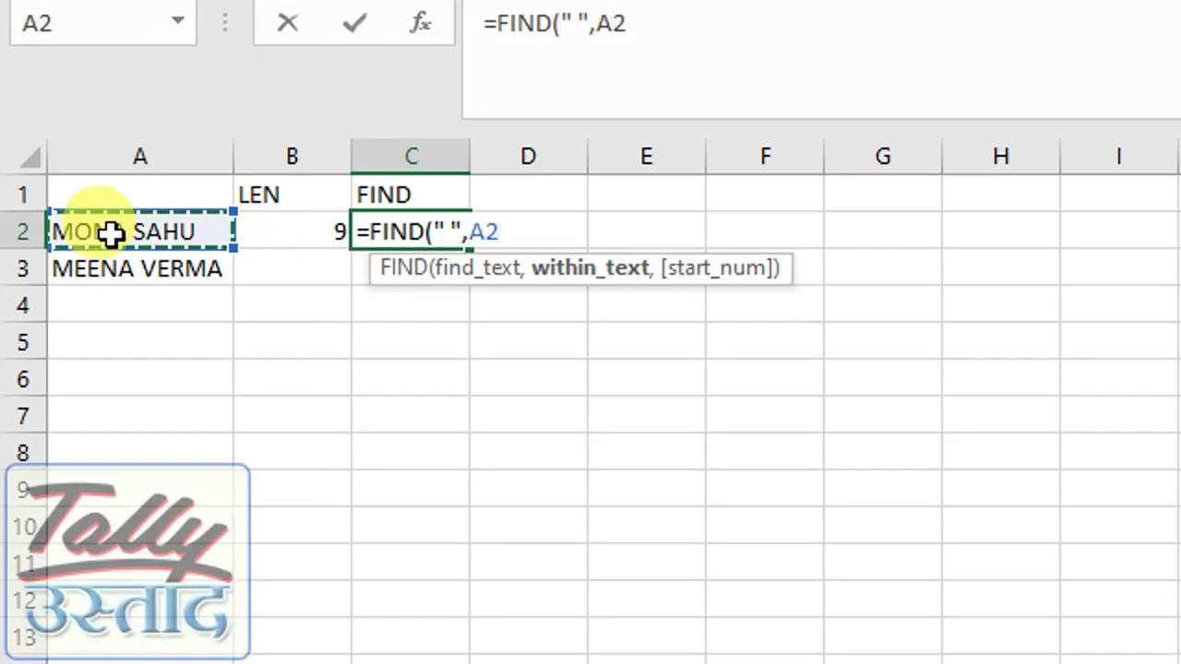
{"action": "type", "text": ")"}
{"action": "key", "text": "Return"}
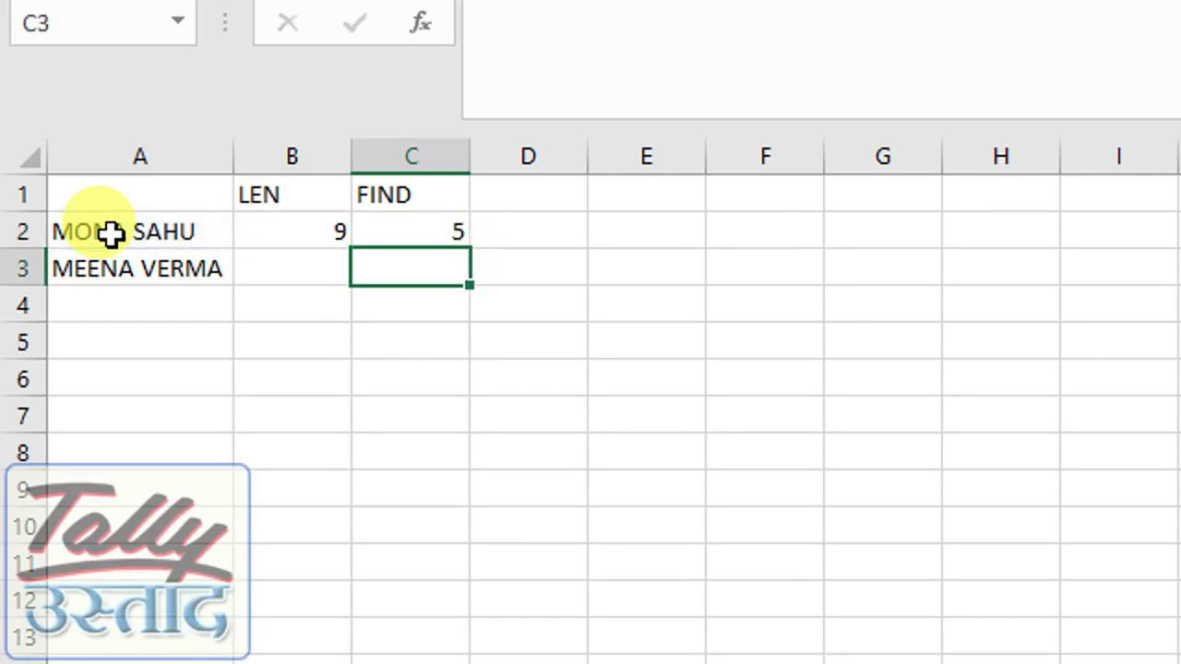
{"action": "key", "text": "Up"}
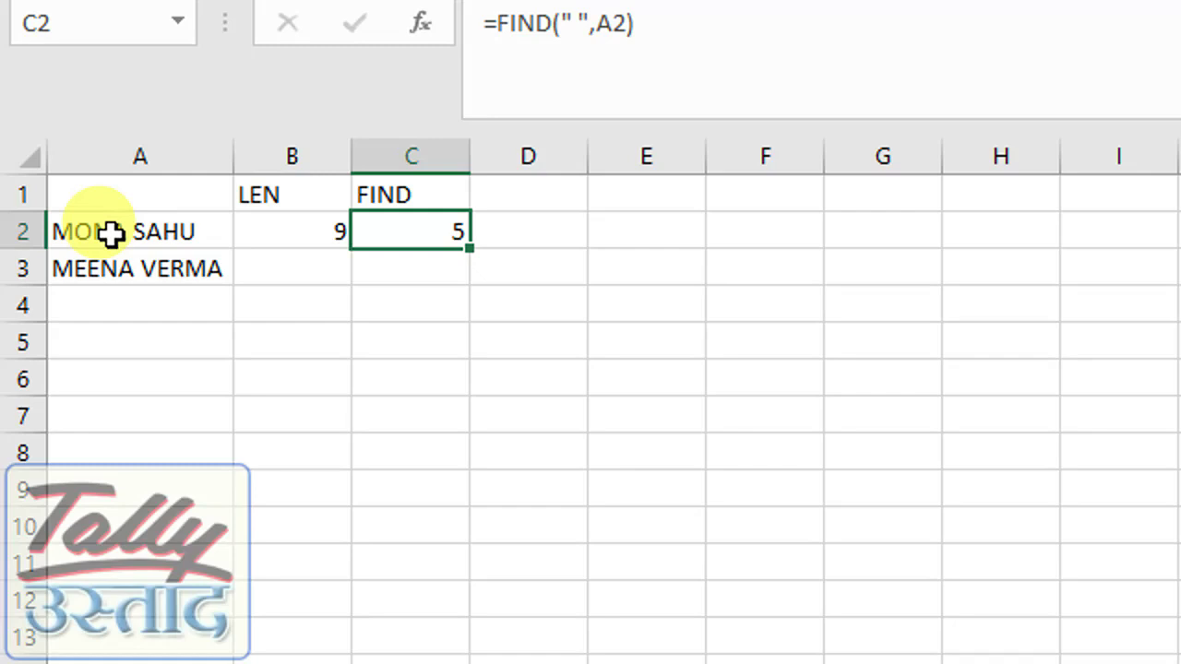
Step: Examine the characters of the full name in A2 one by one up to the space, leaving the cell unchanged
{"action": "left_click", "coordinate": [111, 234]}
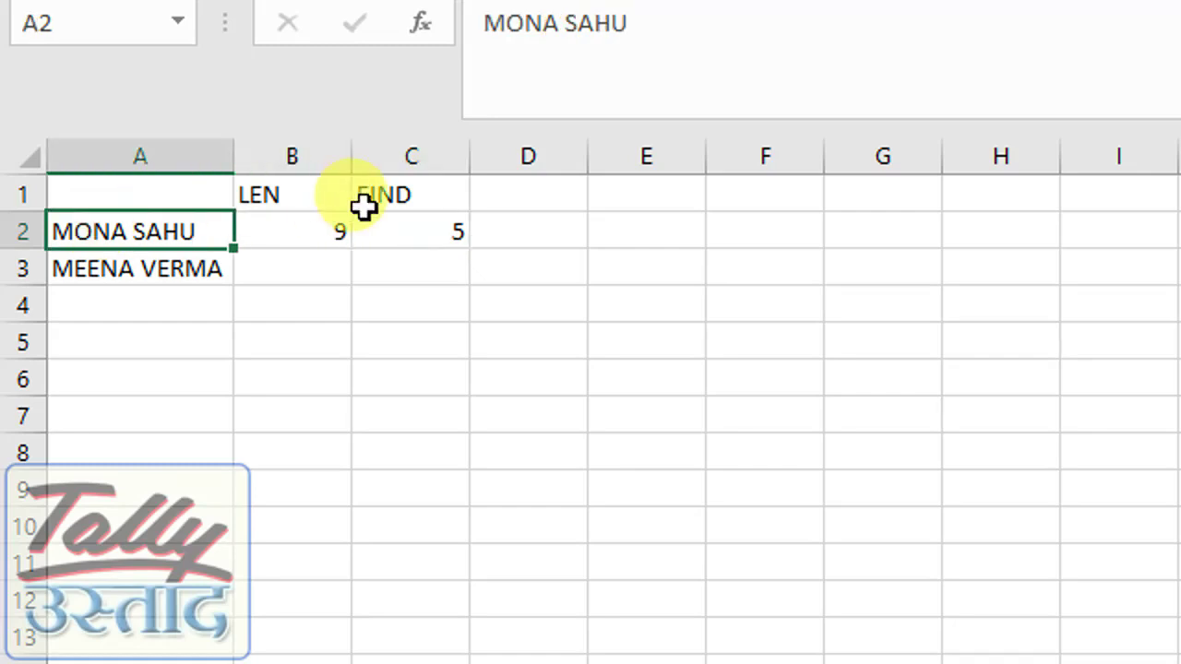
{"action": "key", "text": "F2"}
{"action": "key", "text": "Left"}
{"action": "key", "text": "Left"}
{"action": "key", "text": "Home"}
{"action": "key", "text": "Right"}
{"action": "key", "text": "Right"}
{"action": "key", "text": "Right"}
{"action": "key", "text": "Right"}
{"action": "key", "text": "Right"}
{"action": "key", "text": "Escape"}
Step: Copy the LEN and FIND formulas from B2:C2 into row 3 for the second full name
{"action": "key", "text": "Right"}
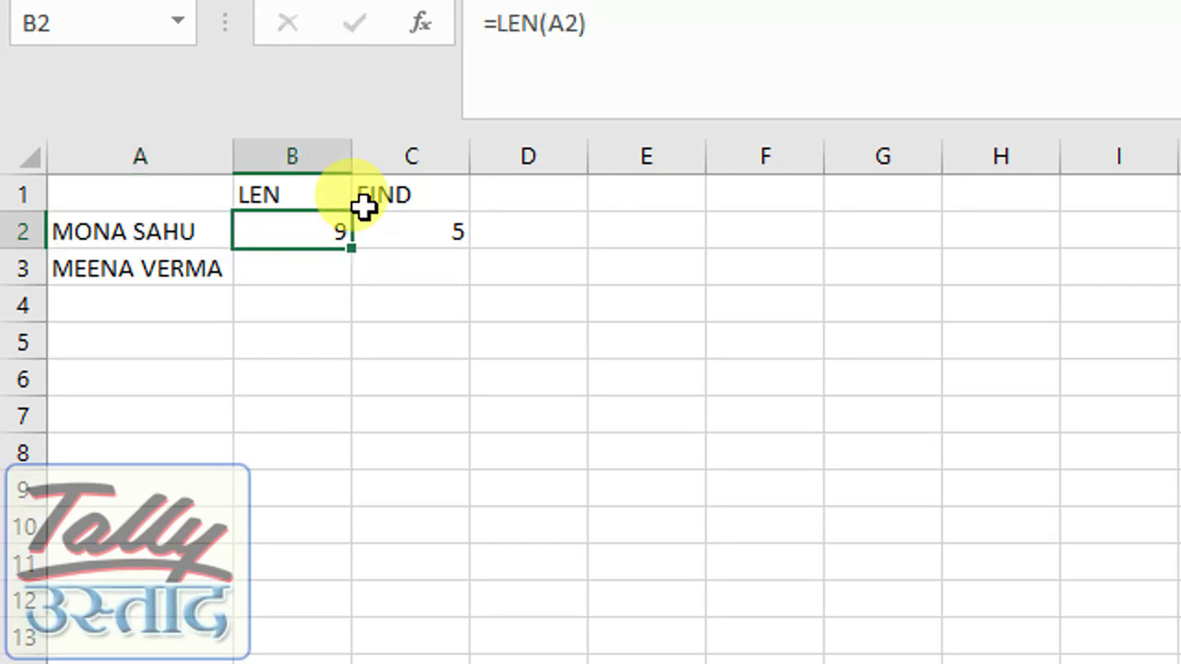
{"action": "left_click_drag", "start_coordinate": [365, 209], "coordinate": [365, 210]}
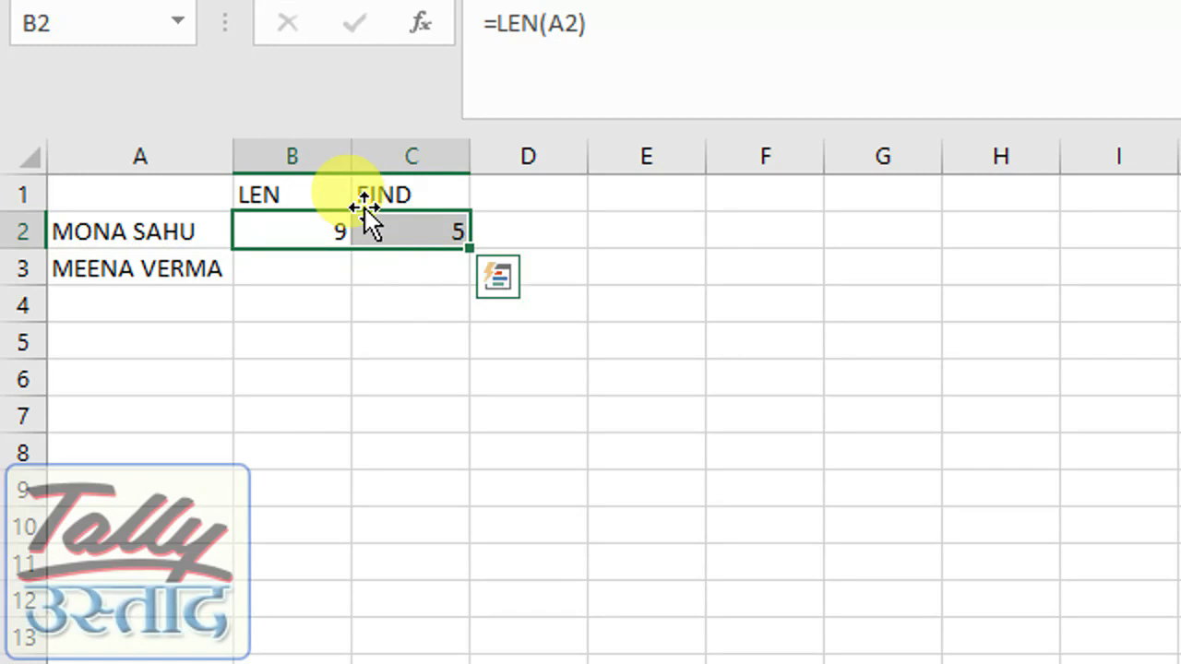
{"action": "key", "text": "ctrl+c"}
{"action": "key", "text": "Down"}
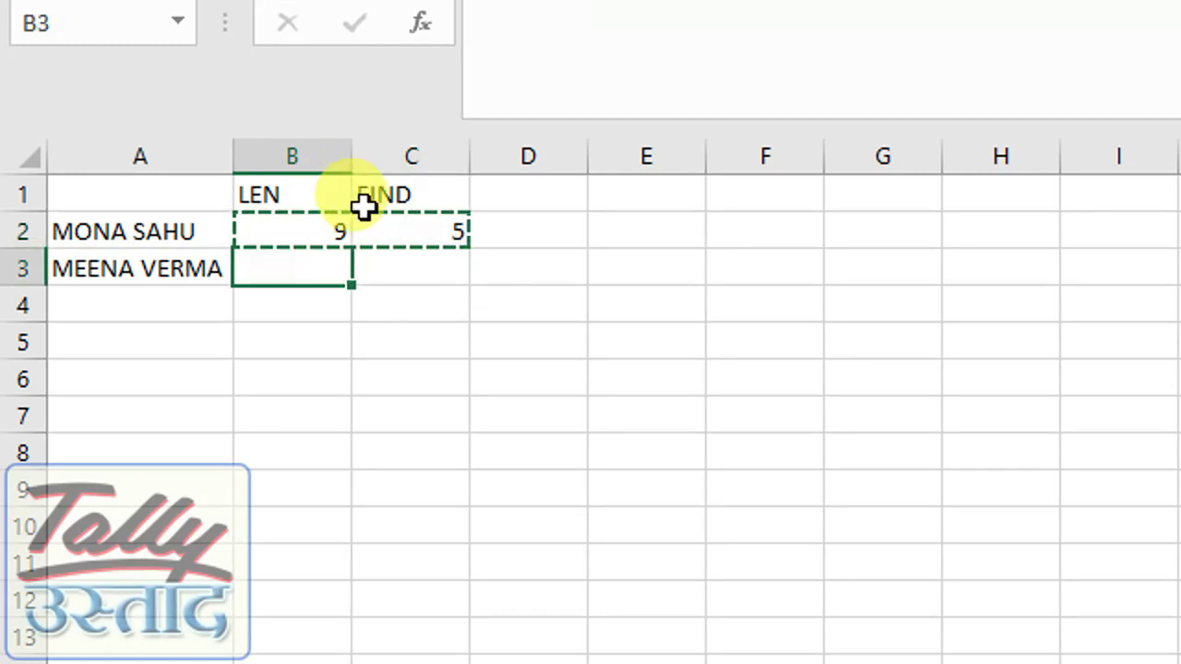
{"action": "key", "text": "Return"}
Step: Compare the LEN and FIND formulas and results for the full names in rows 2 and 3
{"action": "key", "text": "Right"}
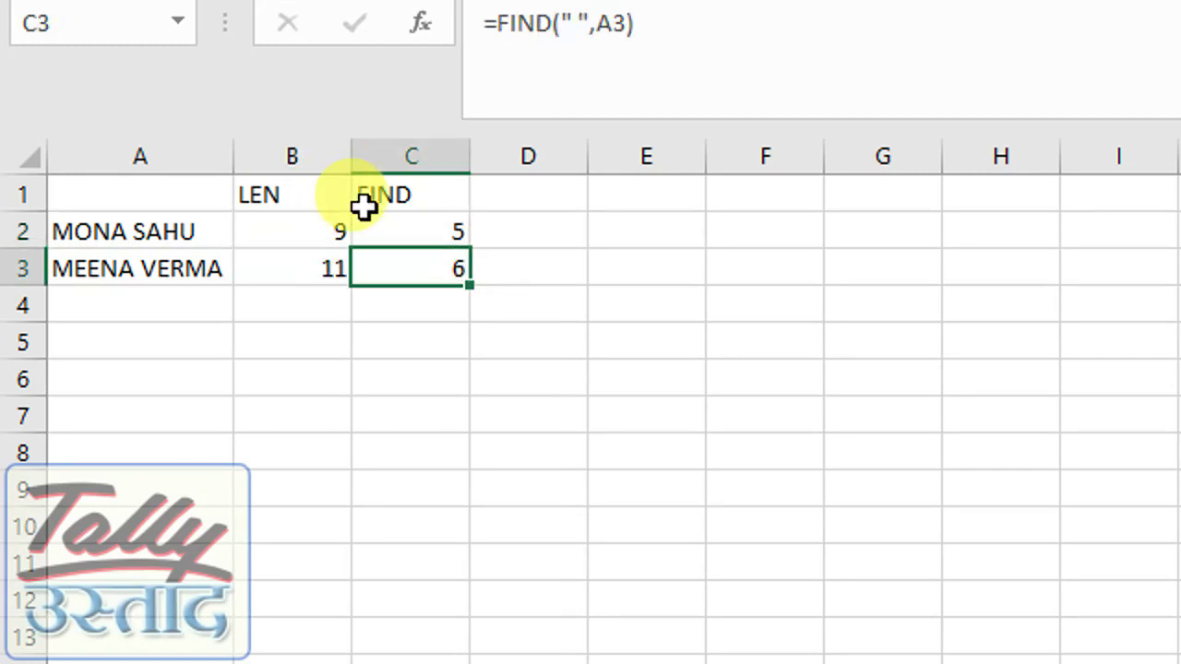
{"action": "key", "text": "Left"}
{"action": "key", "text": "Left"}
{"action": "key", "text": "Right"}
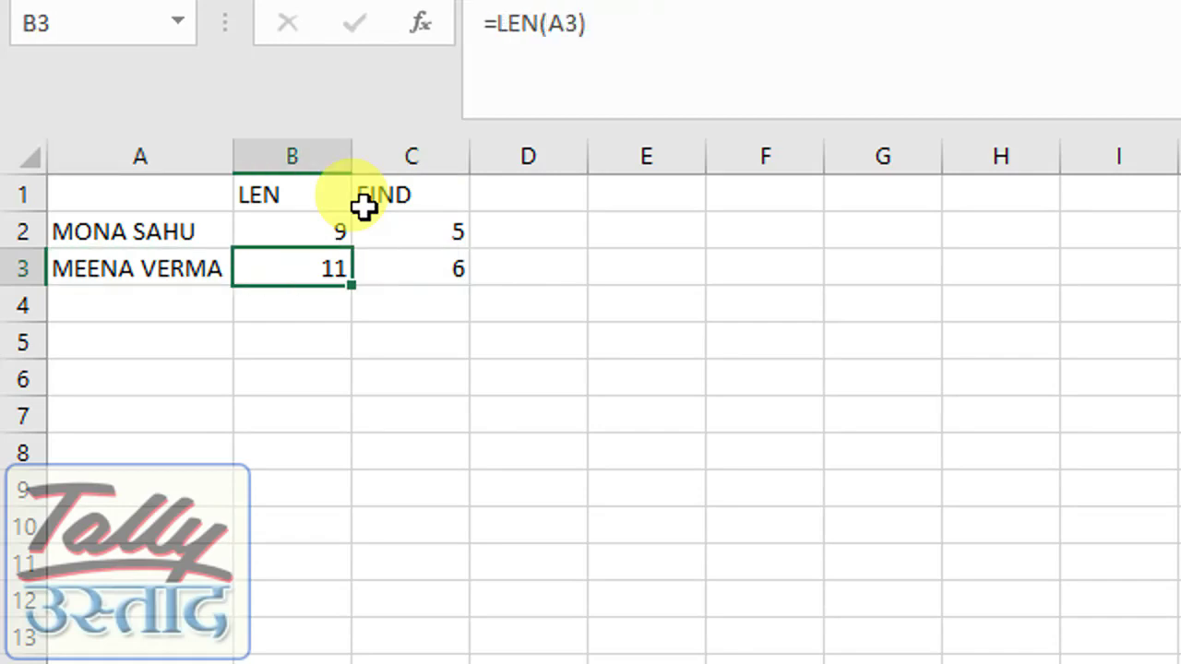
{"action": "key", "text": "Right"}
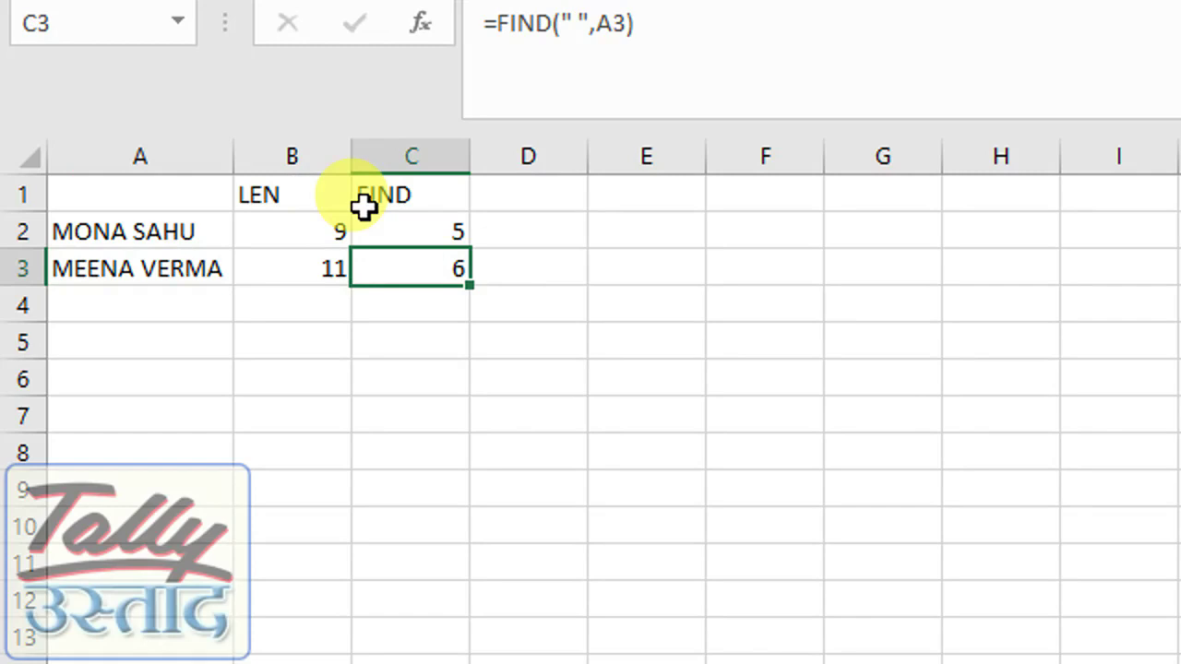
{"action": "key", "text": "Up"}
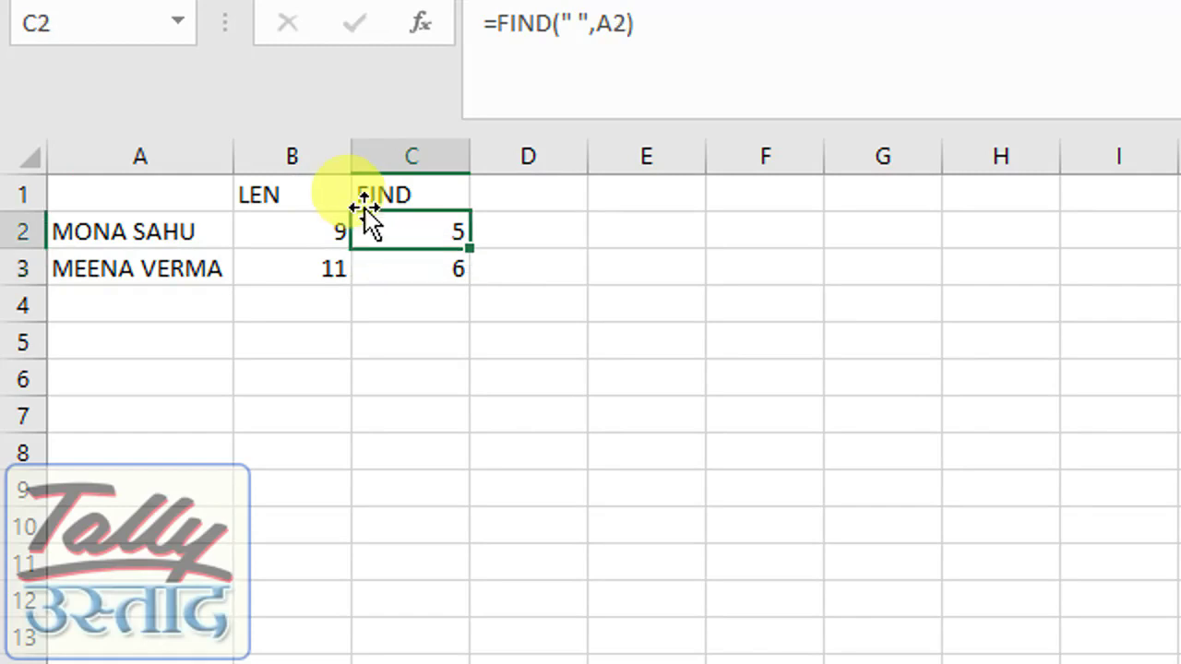
{"action": "key", "text": "Left"}
{"action": "key", "text": "Left"}
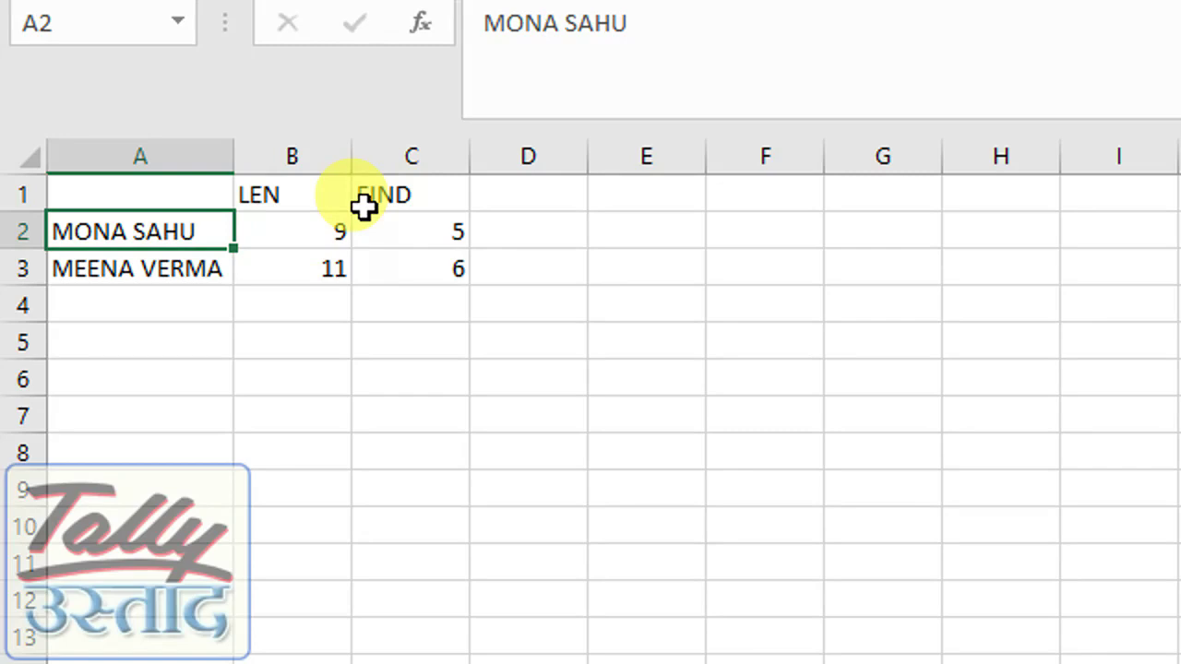
{"action": "key", "text": "Right"}
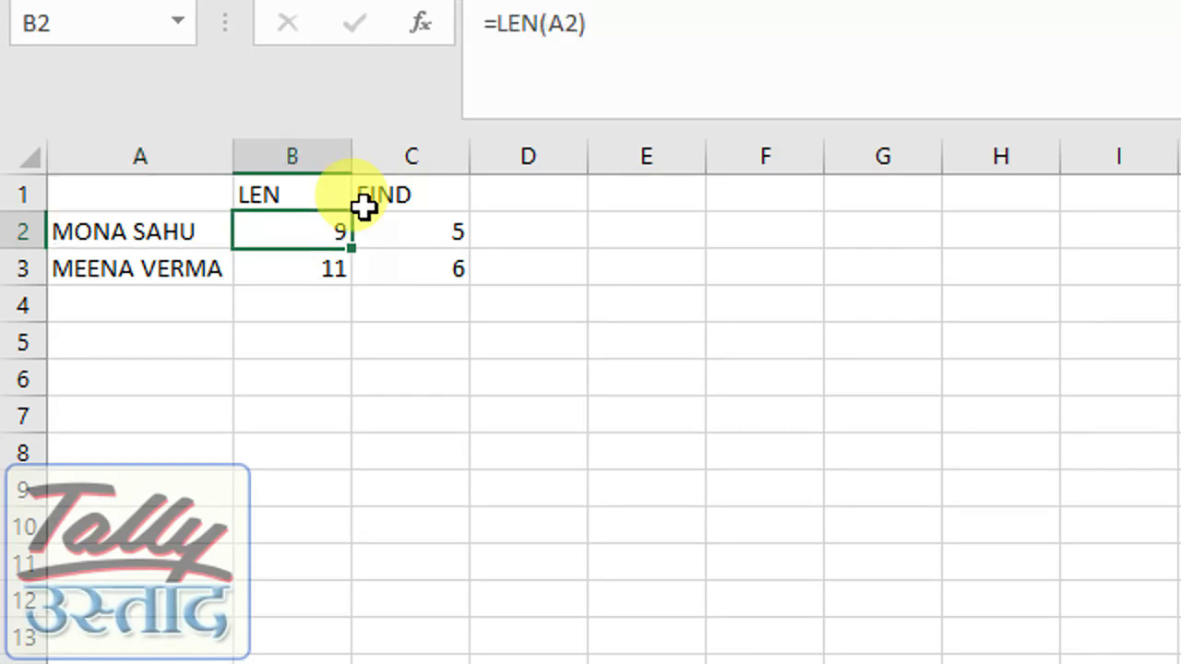
{"action": "key", "text": "Right"}
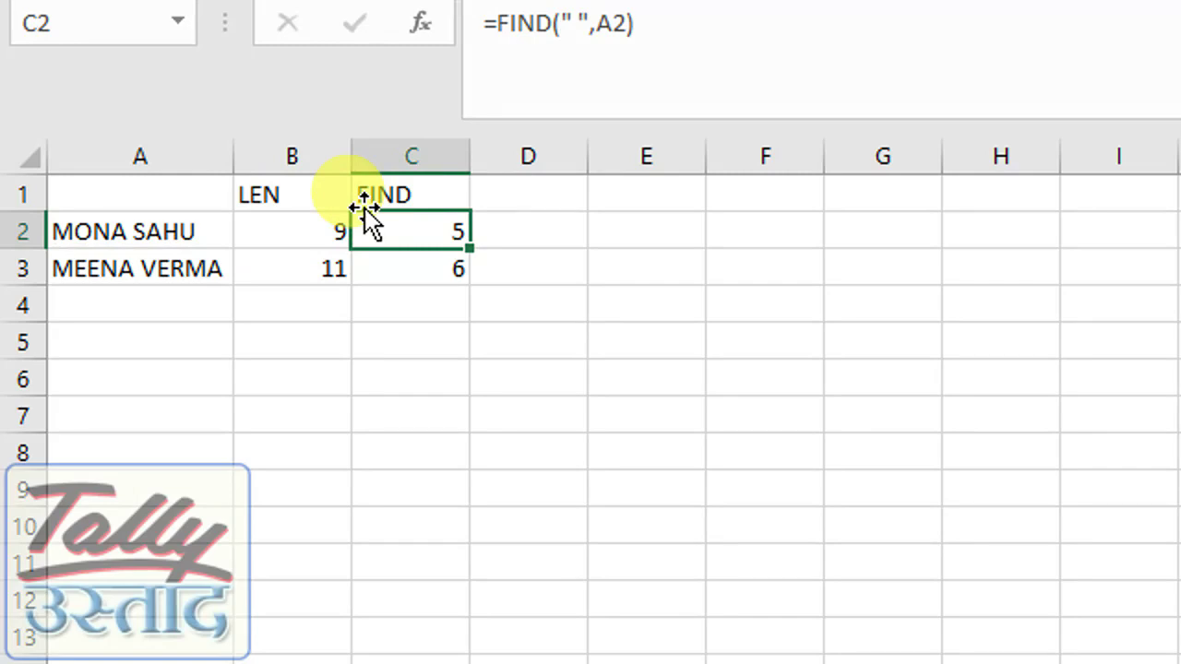
Step: Enter the formula =B2-C2 in cell D2 to calculate the number of characters in the surname
{"action": "key", "text": "Right"}
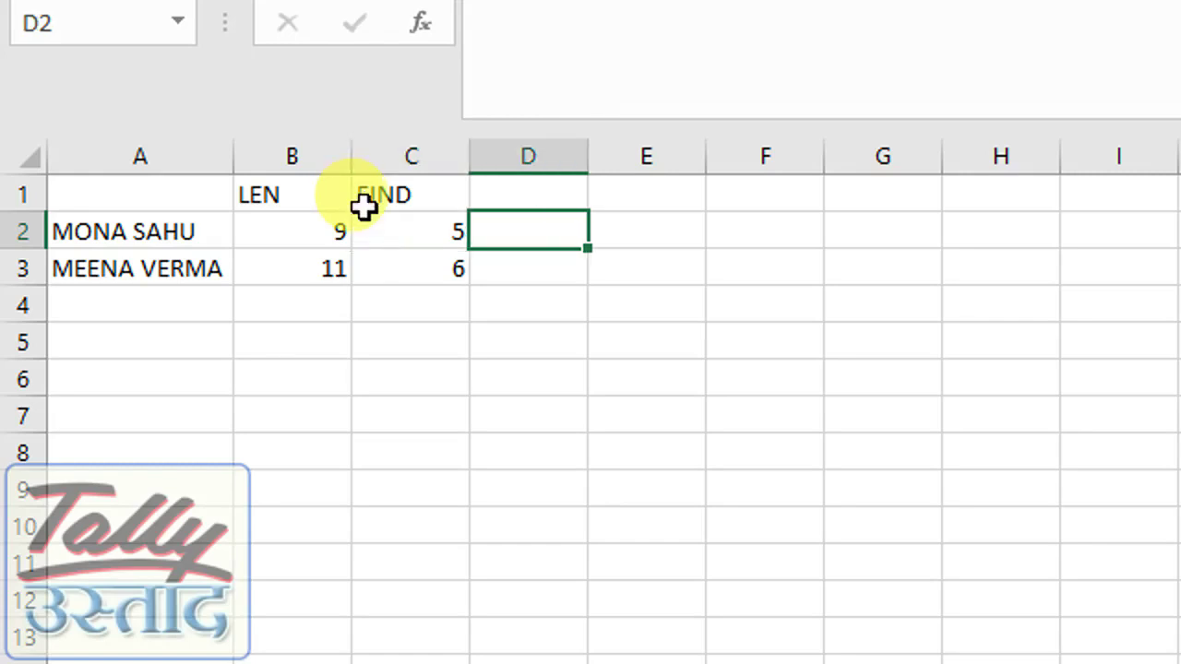
{"action": "type", "text": "="}
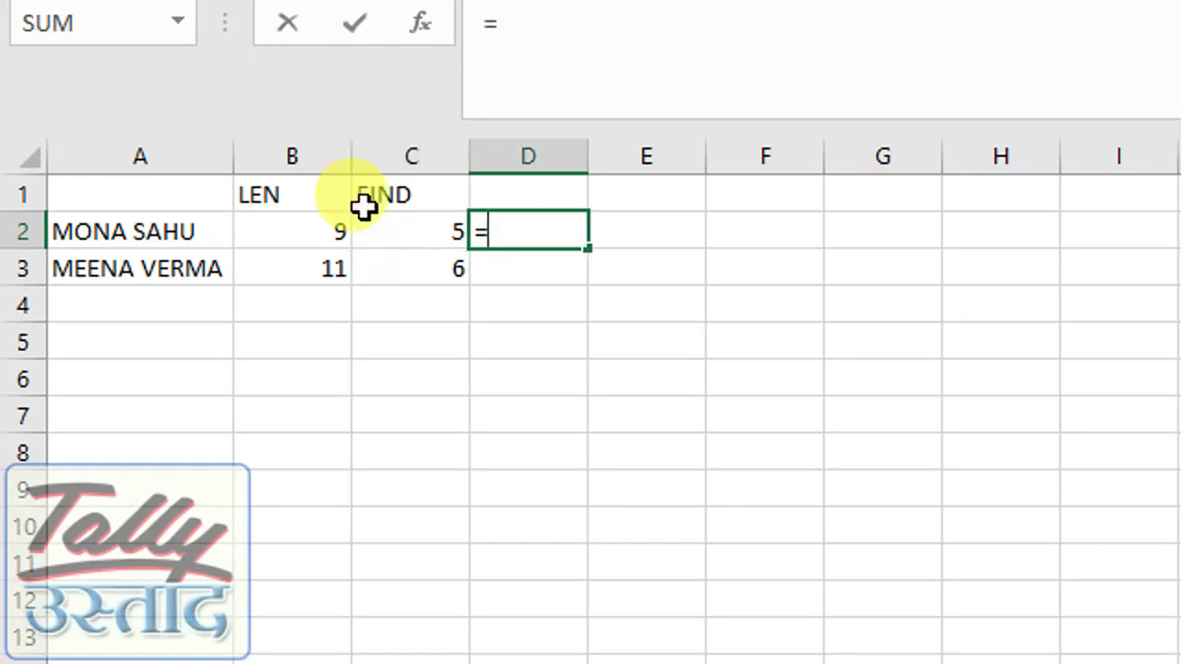
{"action": "key", "text": "Left"}
{"action": "key", "text": "Left"}
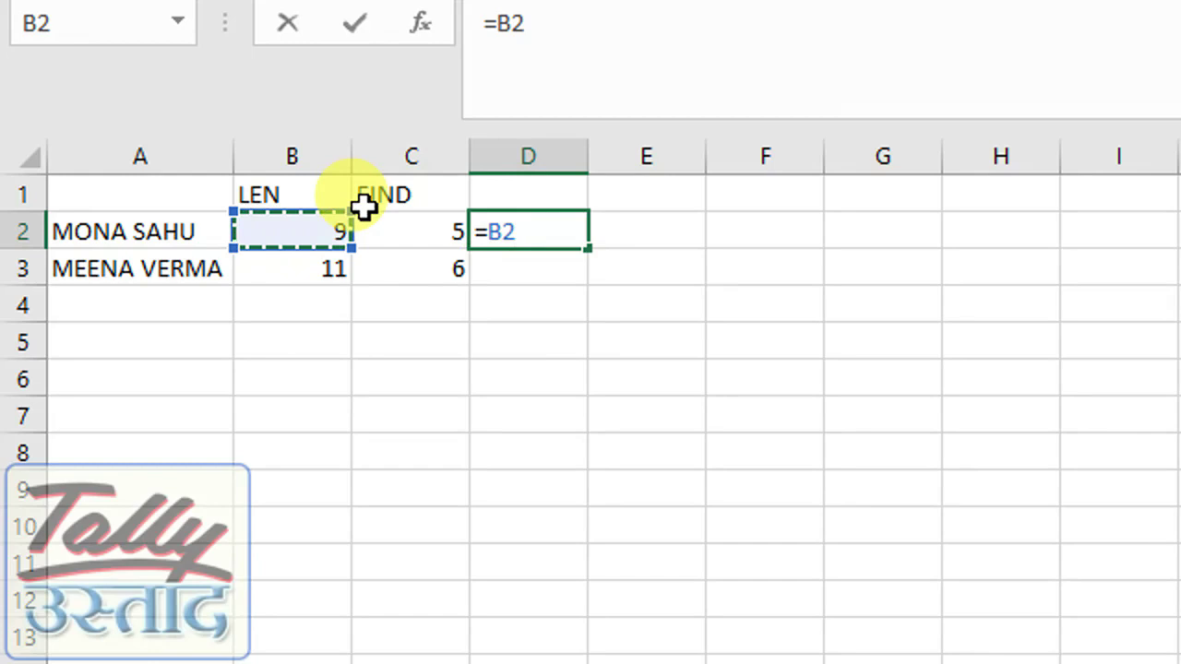
{"action": "type", "text": "-"}
{"action": "key", "text": "Left"}
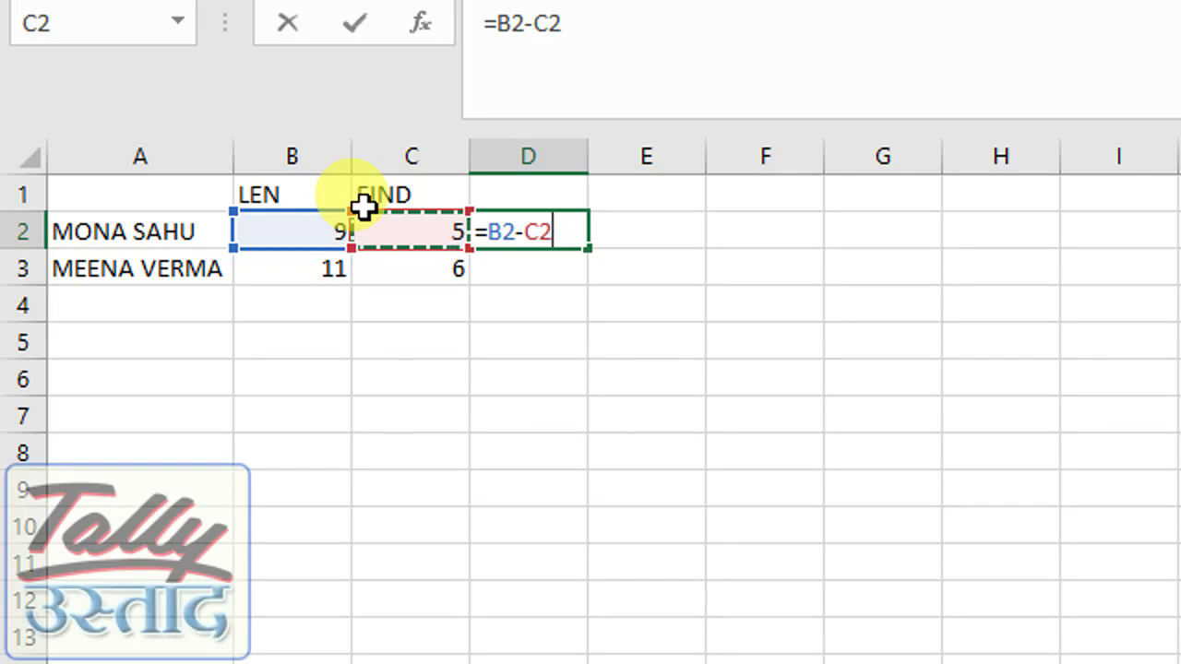
{"action": "key", "text": "ctrl+Return"}
Step: Copy the subtraction formula from D2 into D3 for the second full name
{"action": "key", "text": "Up"}
{"action": "key", "text": "ctrl+c"}
{"action": "key", "text": "Down"}
{"action": "key", "text": "Return"}
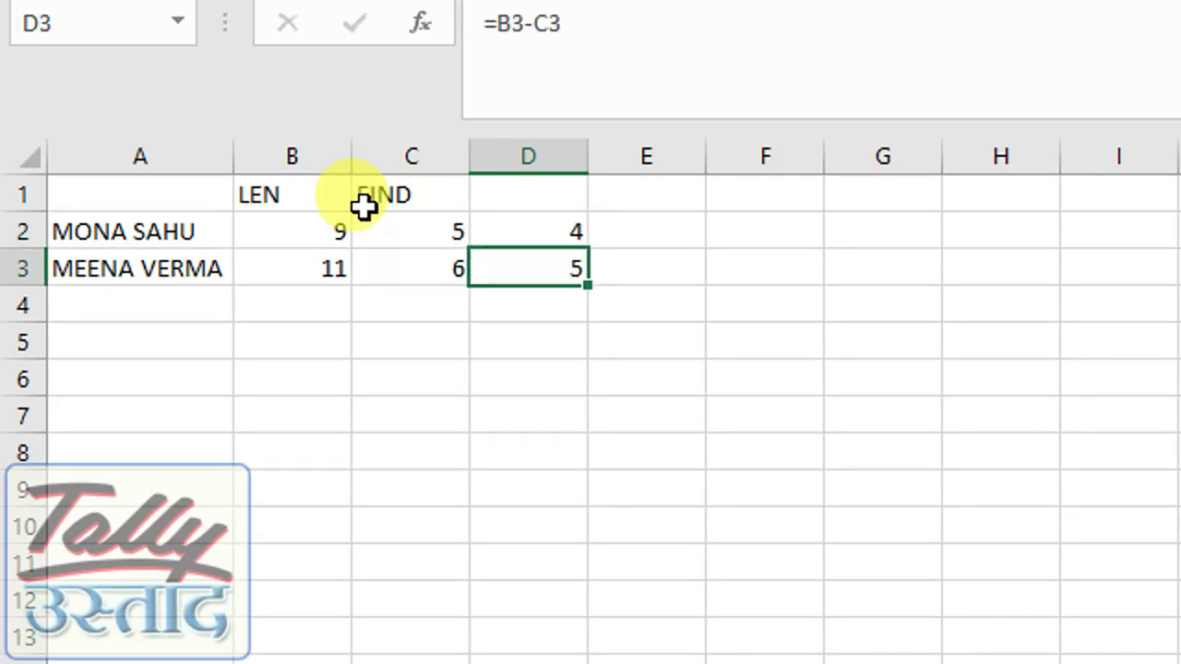
Step: Enter the formula =RIGHT(A2,D2) in cell E2 to extract the surname from the full name
{"action": "key", "text": "Up"}
{"action": "key", "text": "Right"}
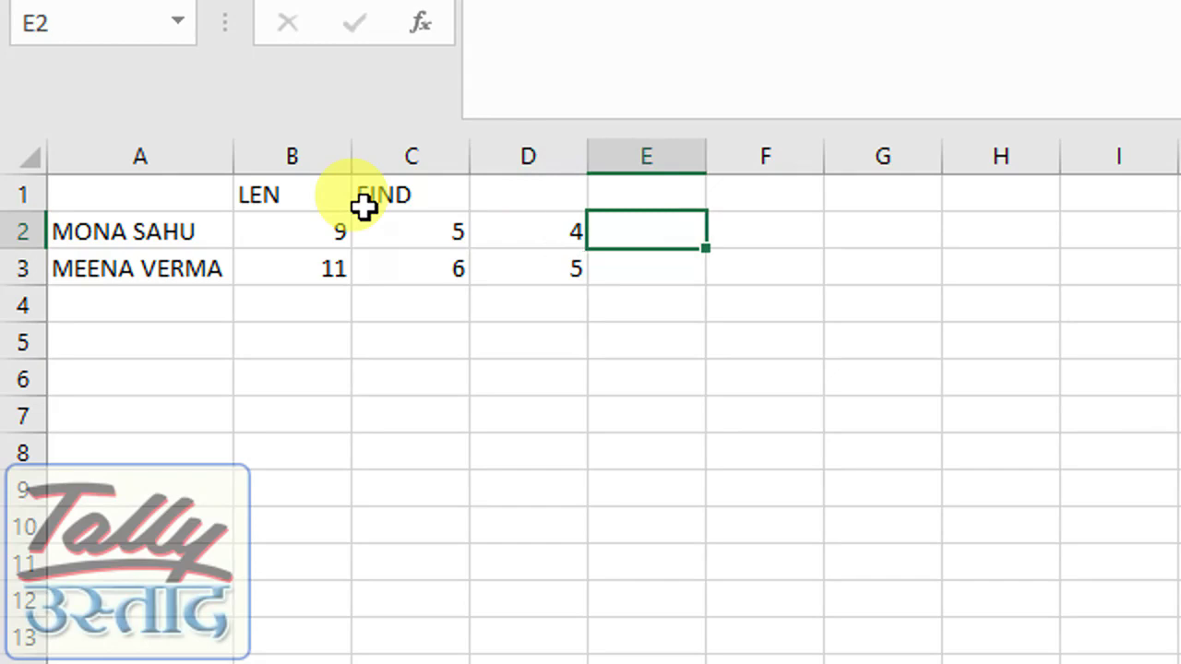
{"action": "type", "text": "=RIG"}
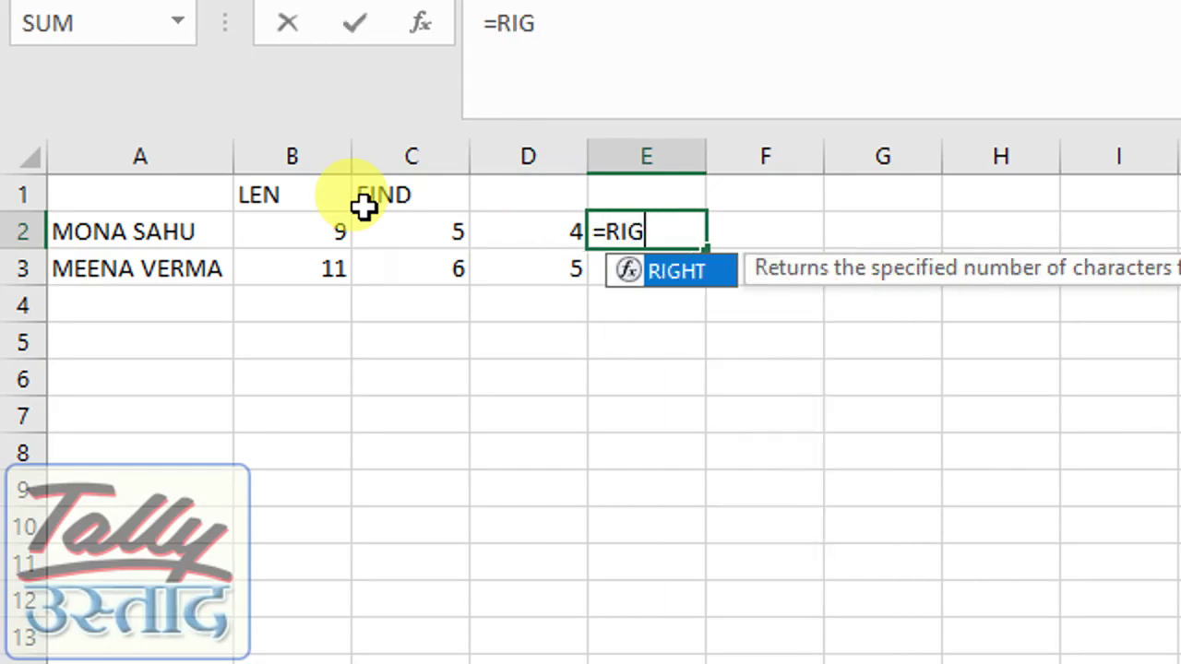
{"action": "key", "text": "Tab"}
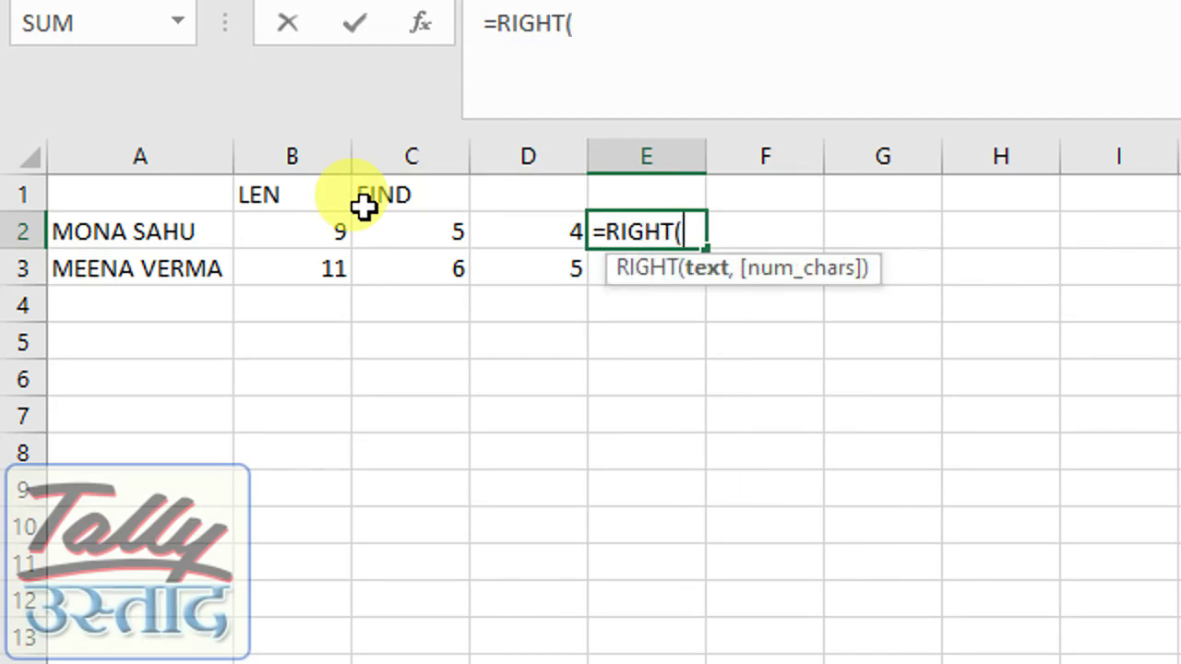
{"action": "key", "text": "Left"}
{"action": "key", "text": "Left"}
{"action": "key", "text": "Left"}
{"action": "key", "text": "Left"}
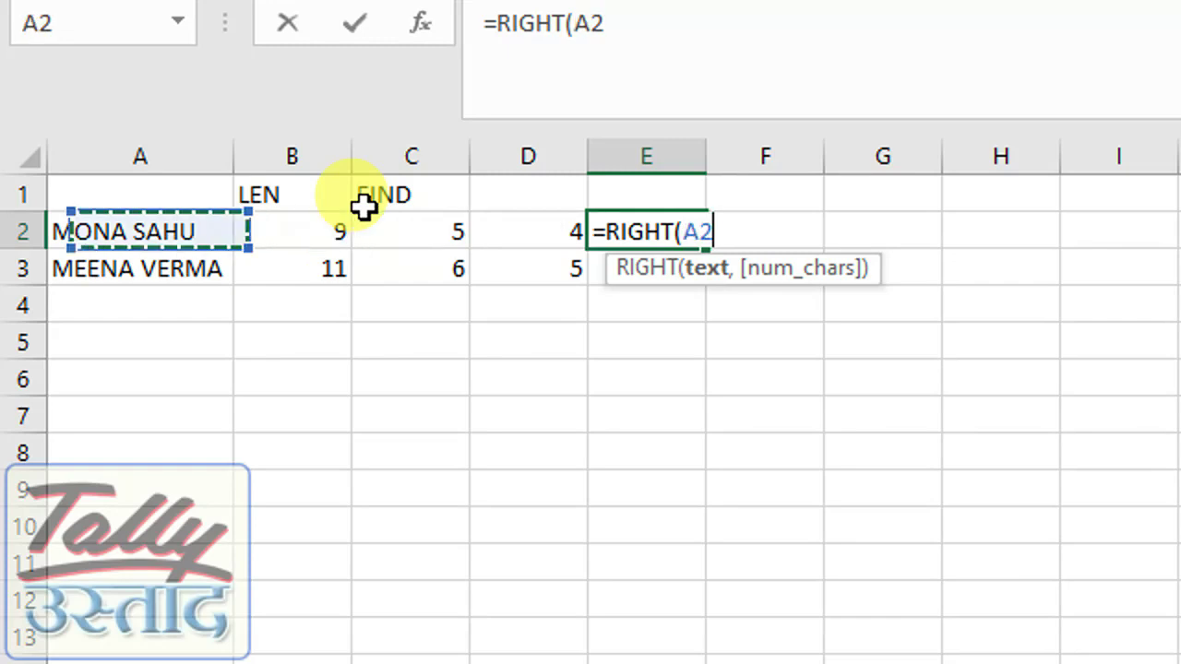
{"action": "type", "text": ","}
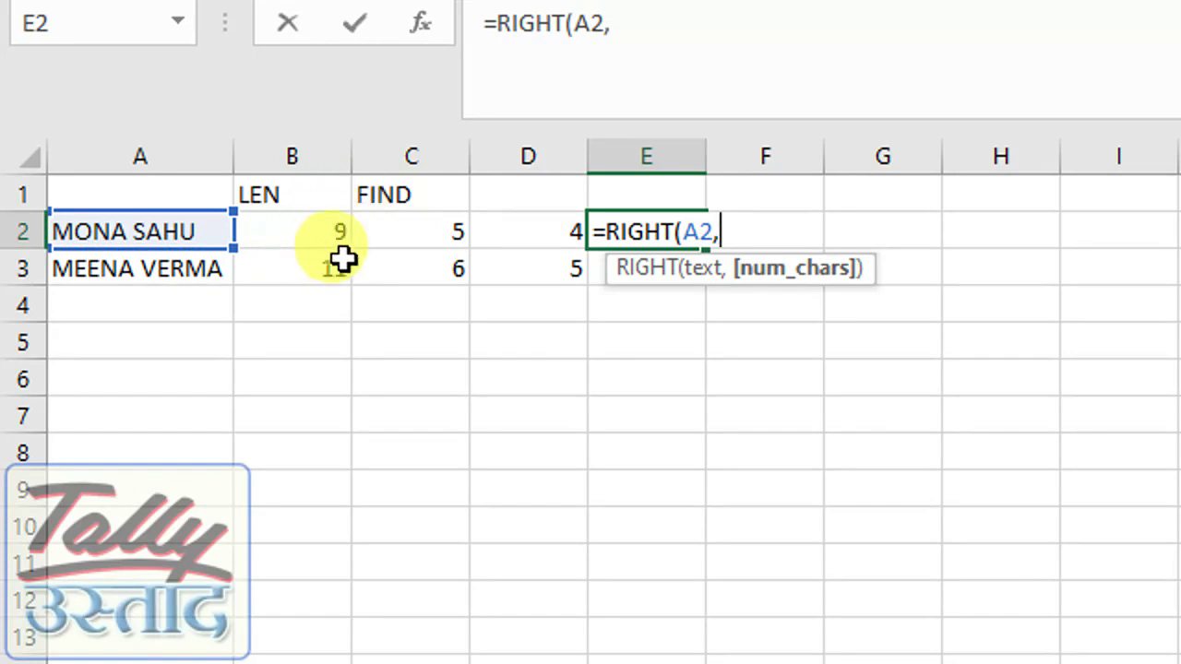
{"action": "left_click", "coordinate": [537, 232]}
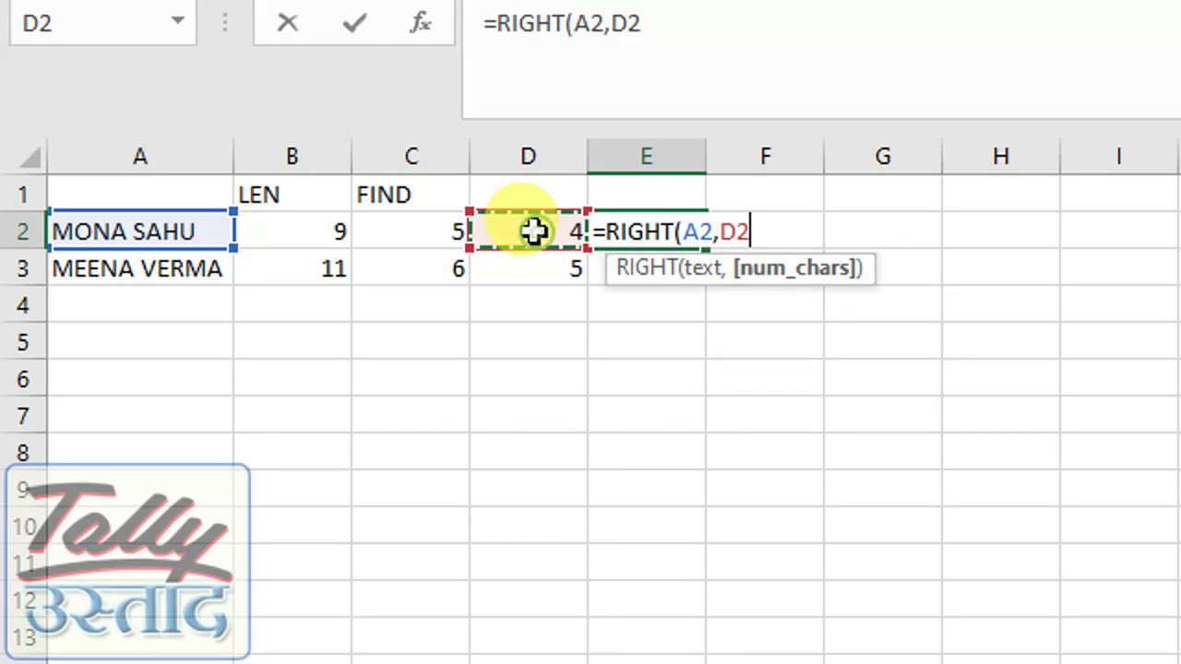
{"action": "key", "text": "Return"}
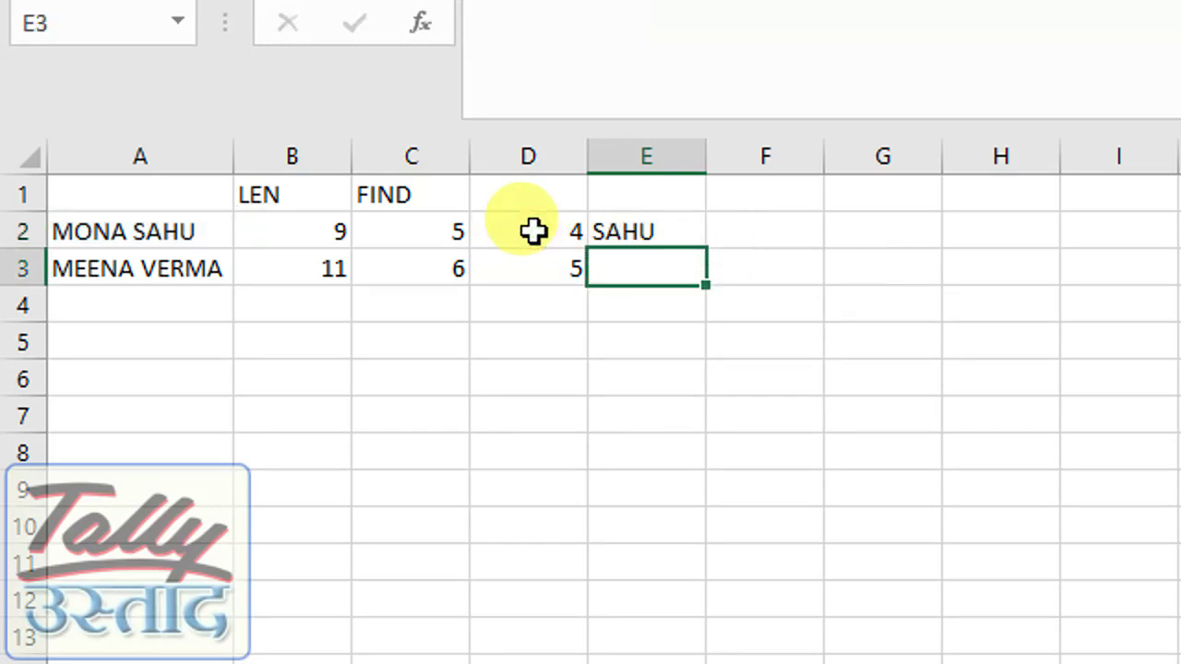
Step: Copy the RIGHT formula from E2 into E3 and compare the two extracted surnames
{"action": "key", "text": "Up"}
{"action": "key", "text": "ctrl+c"}
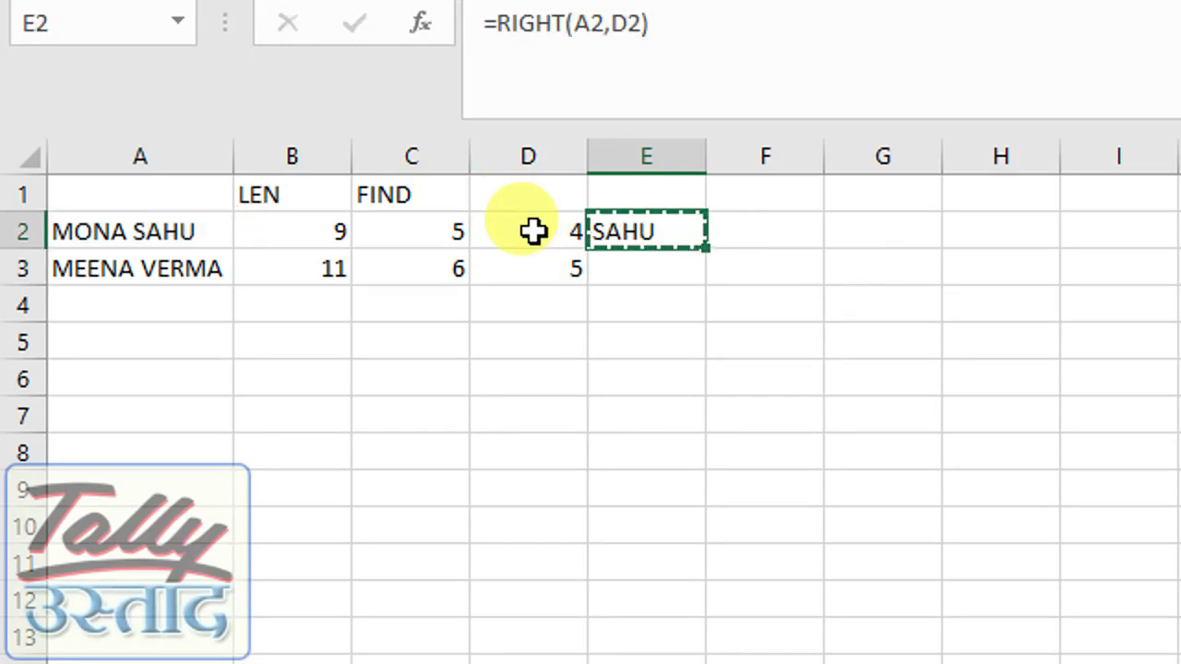
{"action": "key", "text": "Down"}
{"action": "key", "text": "ctrl+v"}
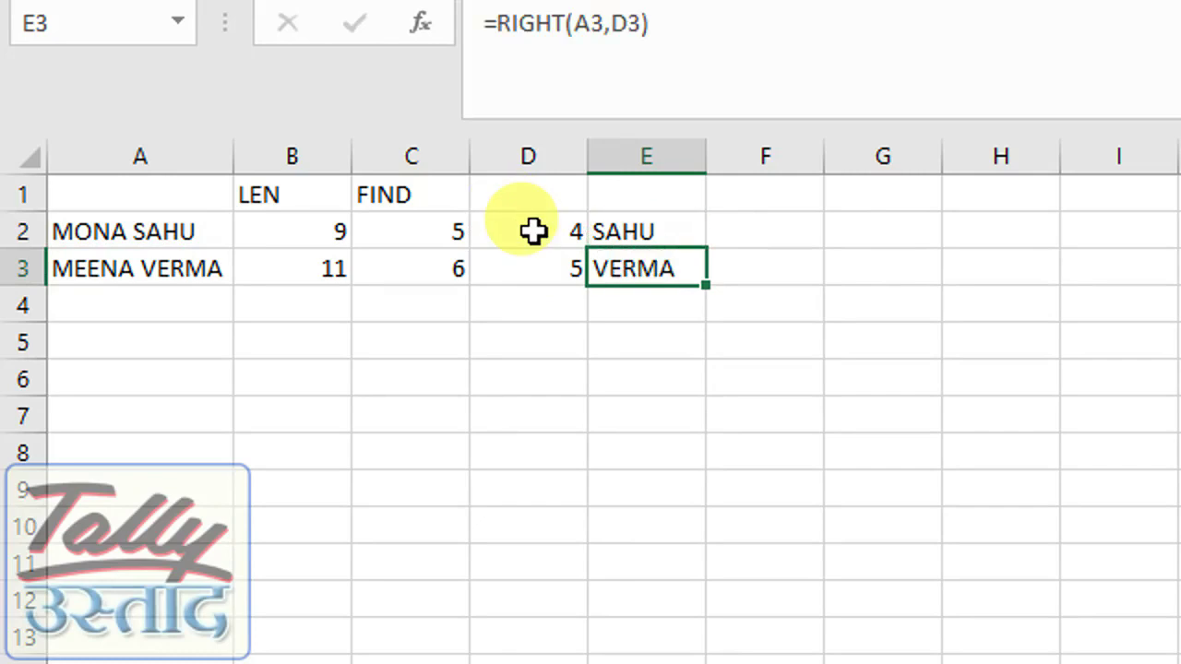
{"action": "key", "text": "Up"}
{"action": "key", "text": "Down"}
{"action": "key", "text": "Up"}
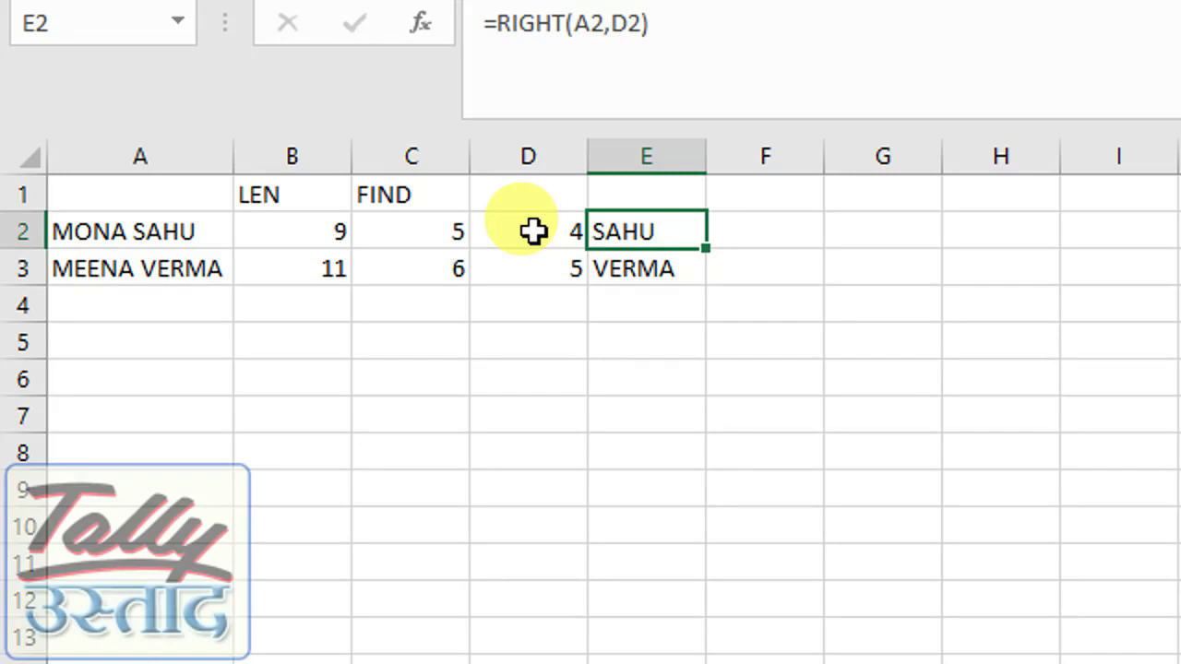
Step: Test the formulas by replacing the full name in A2 with a longer one and check the results in row 2
{"action": "key", "text": "Left"}
{"action": "key", "text": "Left"}
{"action": "key", "text": "Left"}
{"action": "key", "text": "Left"}
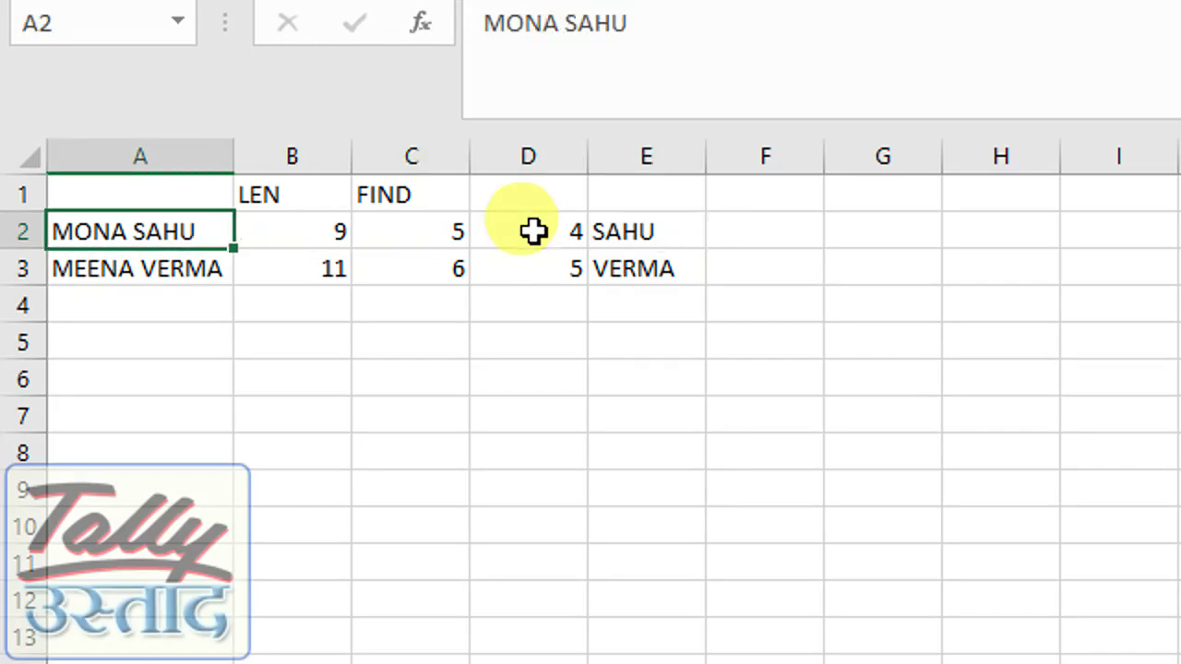
{"action": "type", "text": "JAGE"}
{"action": "key", "text": "BackSpace"}
{"action": "type", "text": "SIHA TIWARI"}
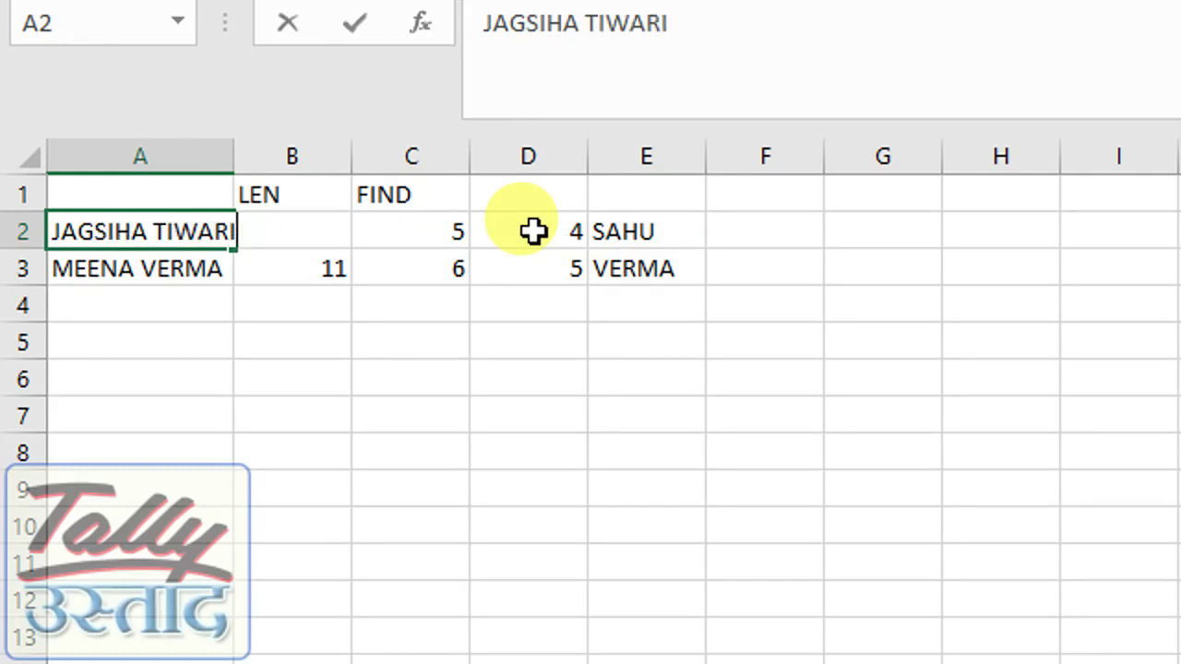
{"action": "key", "text": "Return"}
{"action": "key", "text": "Right"}
{"action": "key", "text": "Right"}
{"action": "key", "text": "Right"}
{"action": "key", "text": "Up"}
{"action": "key", "text": "Right"}
Step: Overwrite the test name in A2 with another person's full name that has a different surname
{"action": "key", "text": "Left"}
{"action": "key", "text": "Left"}
{"action": "key", "text": "Left"}
{"action": "key", "text": "Left"}
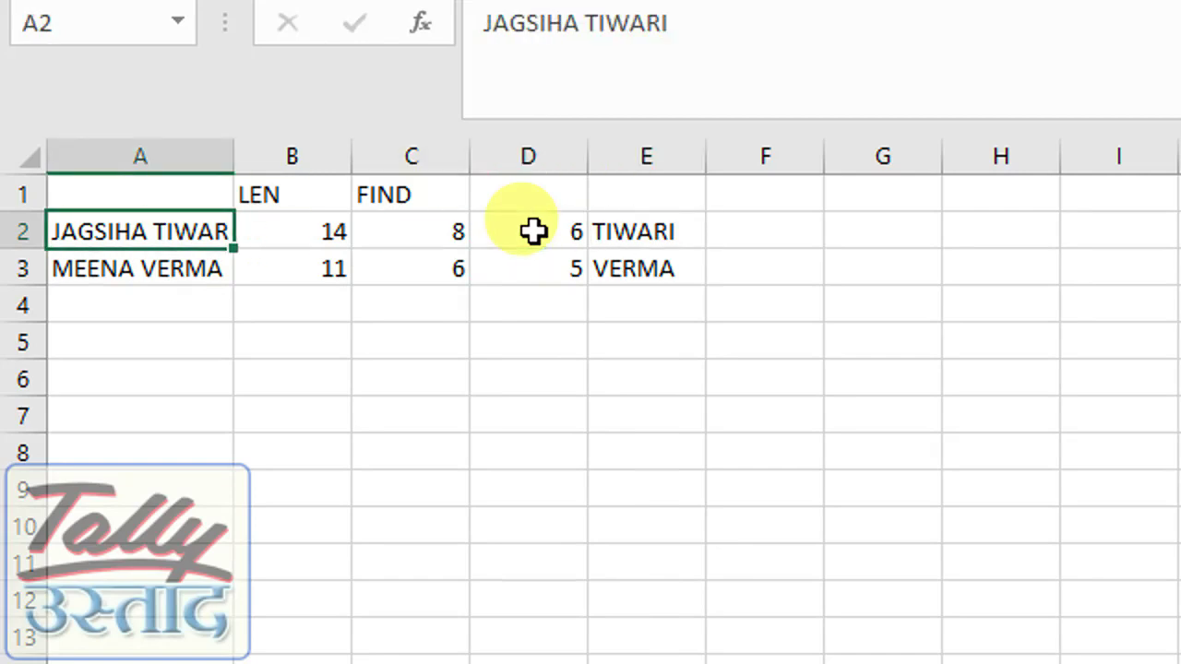
{"action": "type", "text": "MEENA G"}
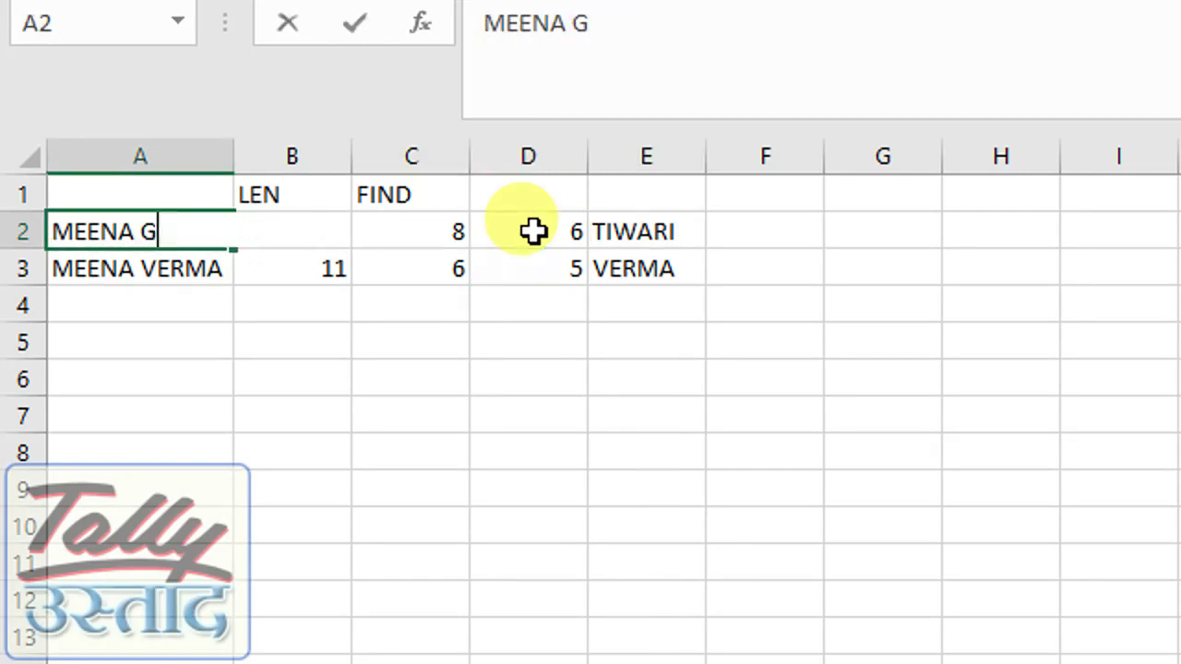
{"action": "type", "text": "UPTA"}
{"action": "key", "text": "Return"}
Step: Review the LEN, FIND, subtraction and RIGHT formulas in B2 to E2 and how they build on each other
{"action": "key", "text": "Up"}
{"action": "key", "text": "Right"}
{"action": "key", "text": "Right"}
{"action": "key", "text": "Right"}
{"action": "key", "text": "Right"}
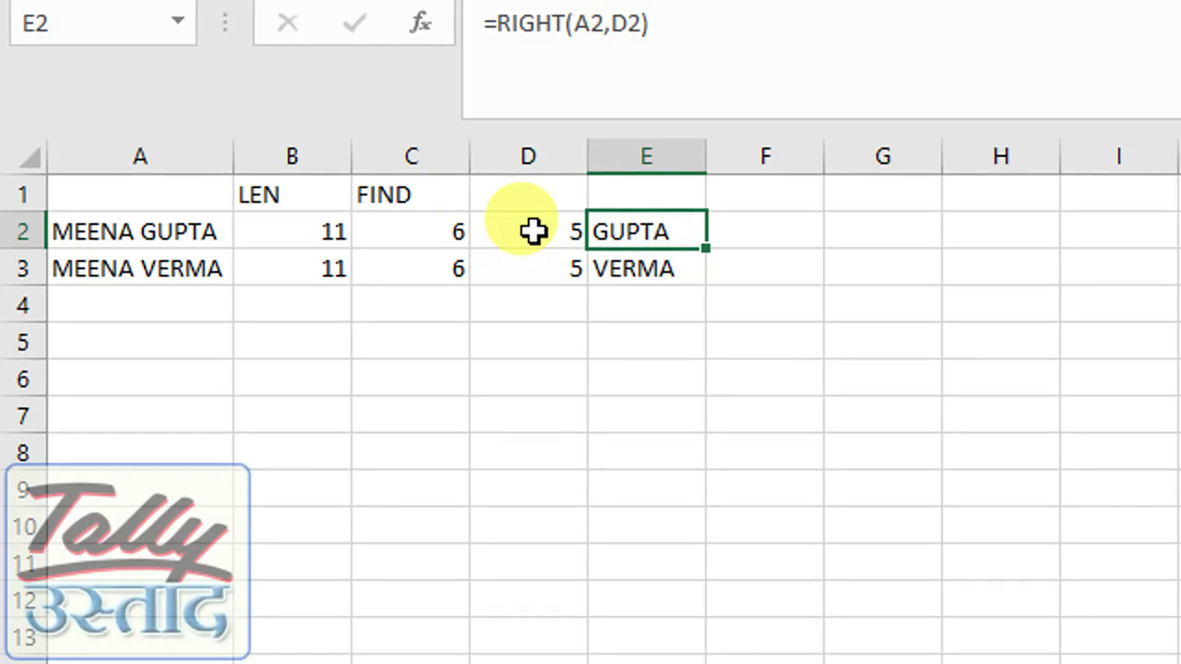
{"action": "key", "text": "Left"}
{"action": "key", "text": "Left"}
{"action": "key", "text": "Left"}
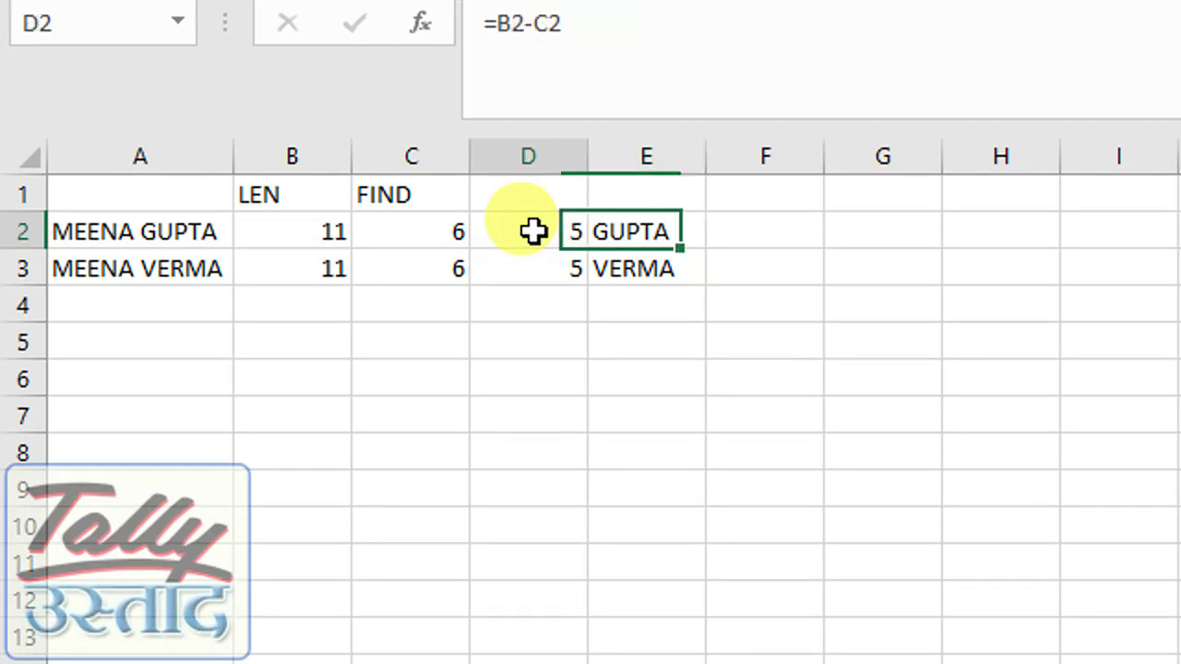
{"action": "key", "text": "Right"}
{"action": "key", "text": "Left"}
{"action": "key", "text": "Right"}
{"action": "key", "text": "Right"}
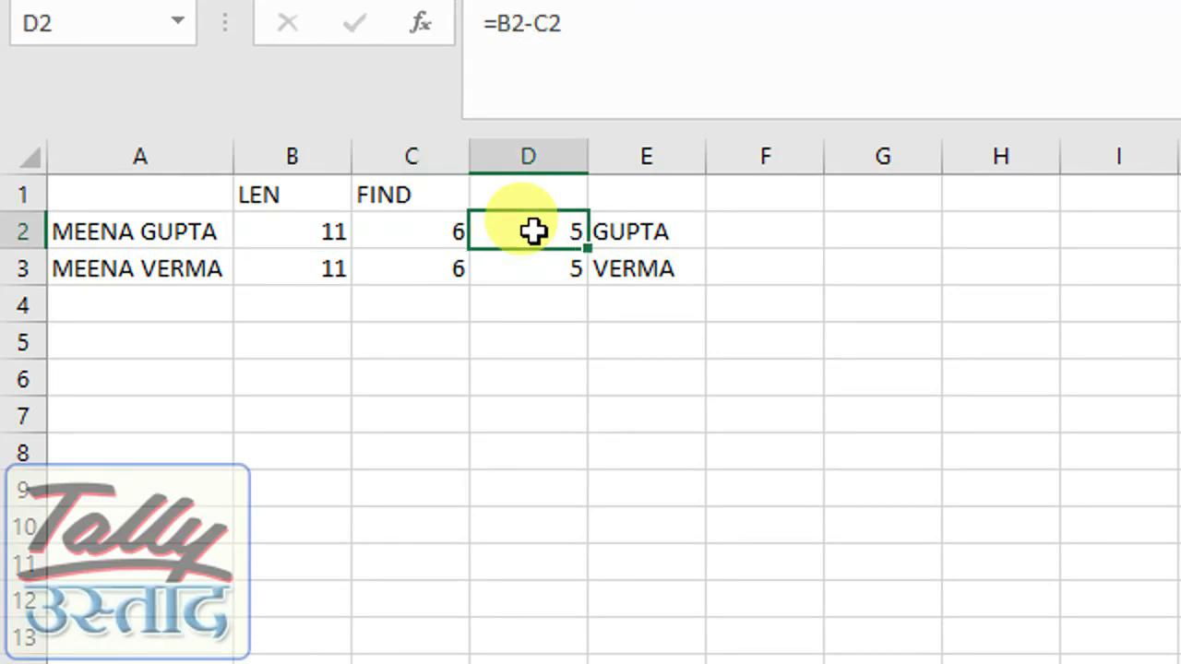
{"action": "key", "text": "Right"}
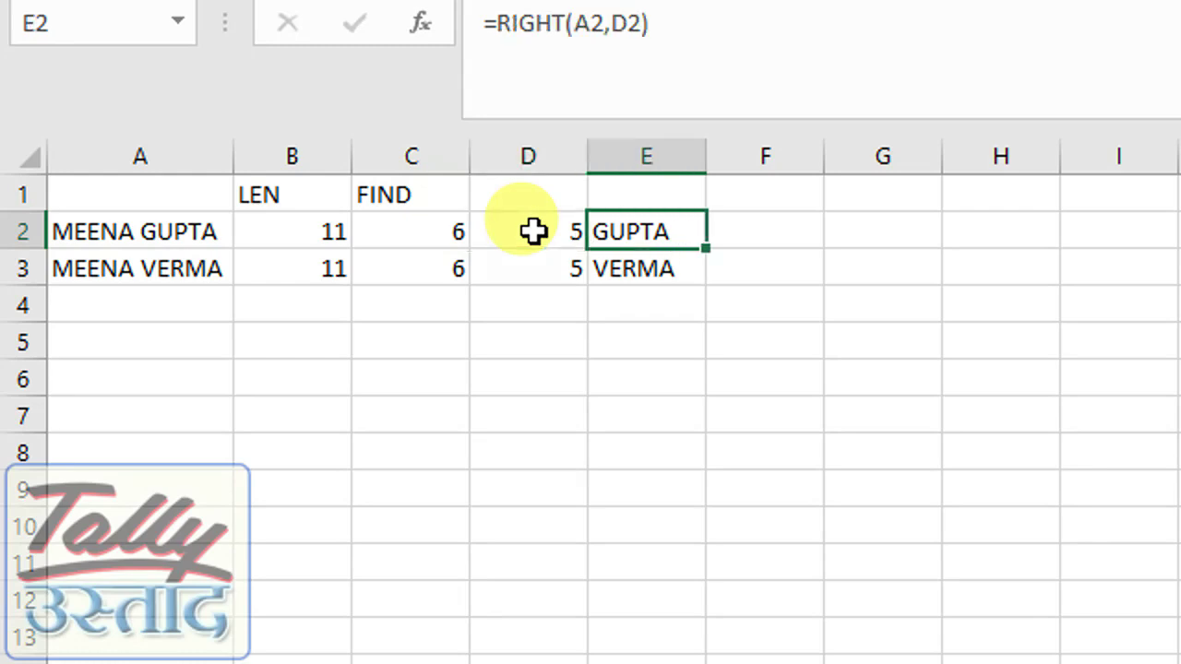
{"action": "key", "text": "Left"}
{"action": "key", "text": "Left"}
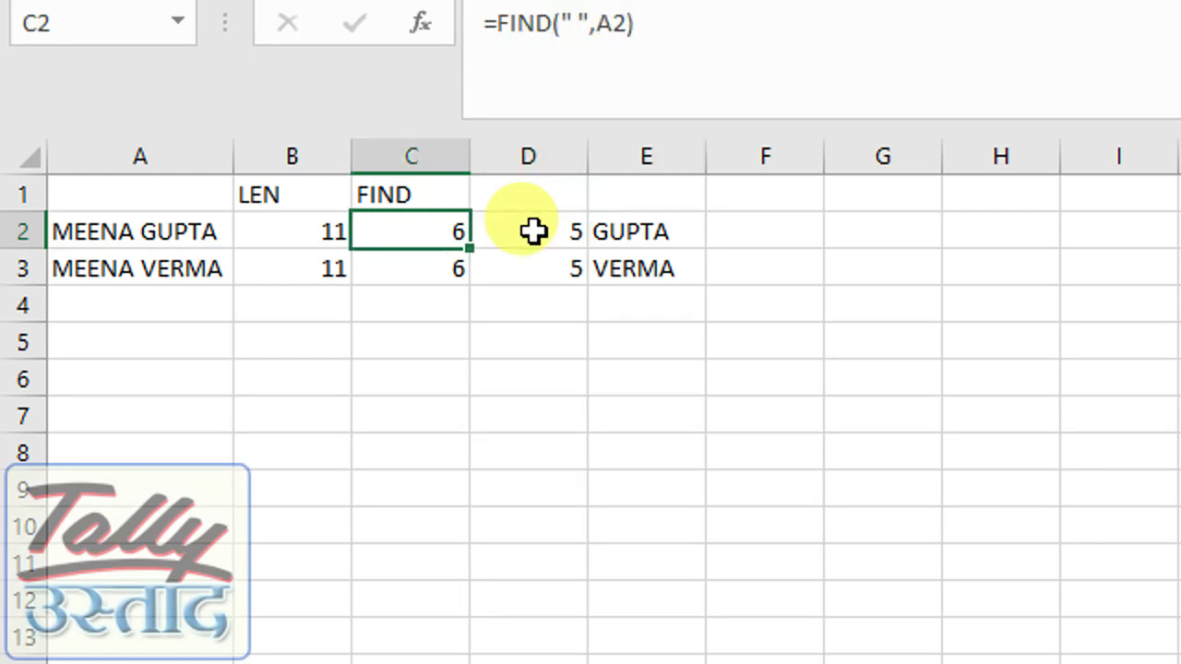
Step: Trace how the surname in E2 follows from the full name, length, space position and subtraction in row 2
{"action": "key", "text": "Right"}
{"action": "key", "text": "Right"}
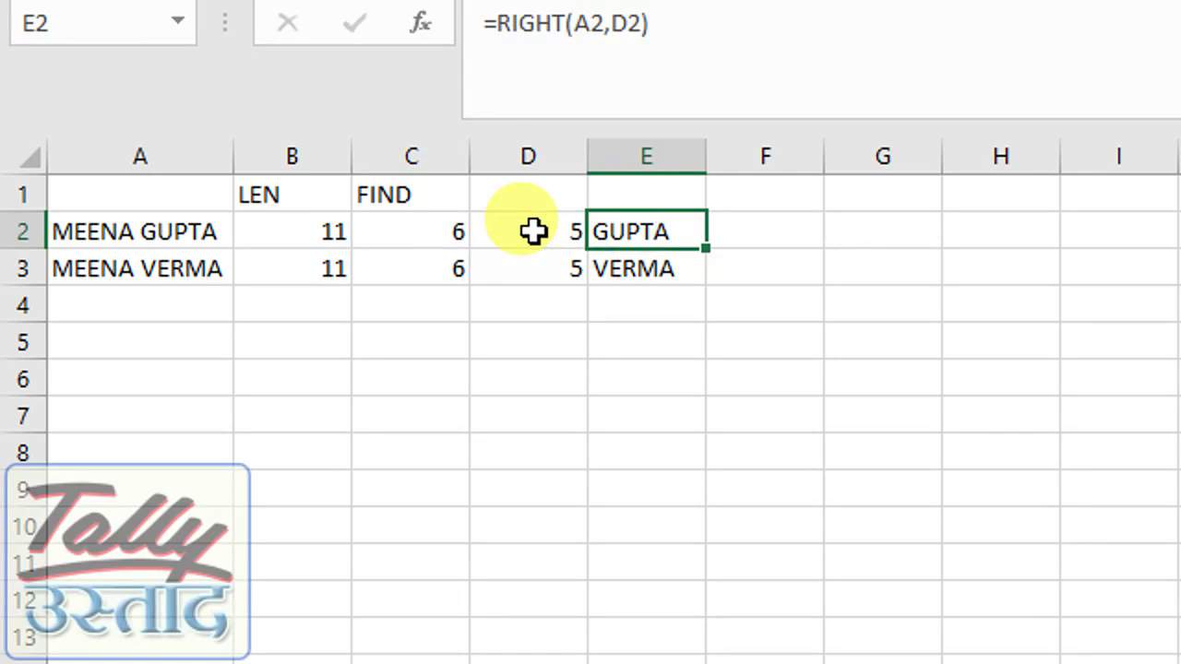
{"action": "key", "text": "Left"}
{"action": "key", "text": "Left"}
{"action": "key", "text": "Left"}
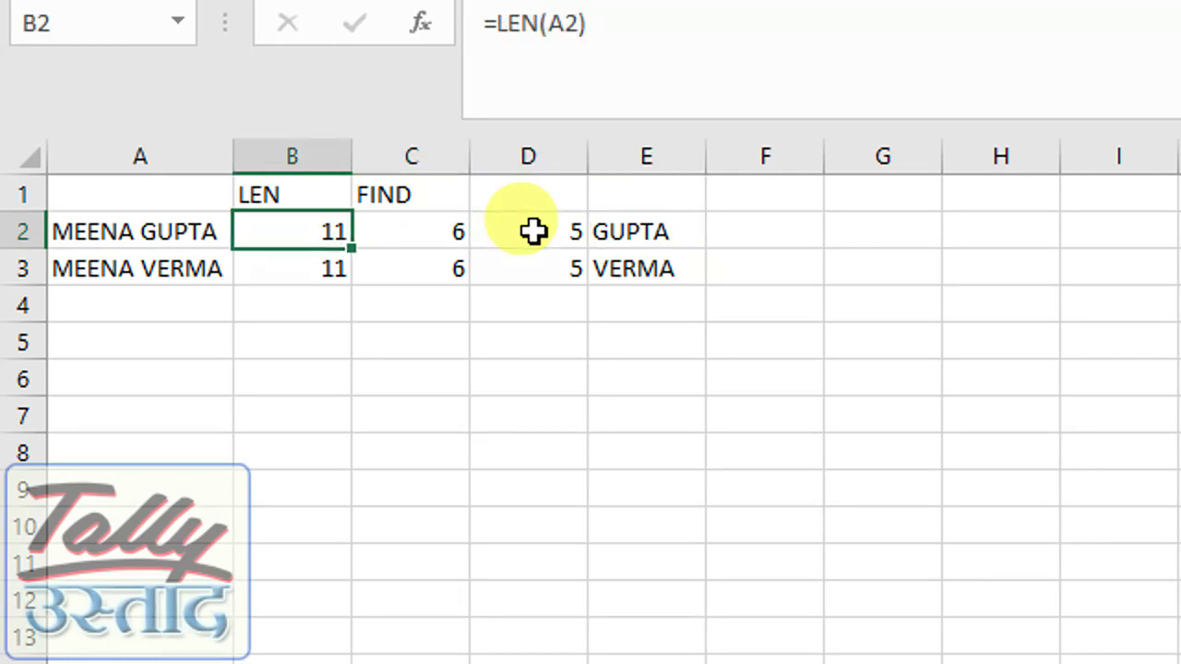
{"action": "key", "text": "Left"}
{"action": "key", "text": "Right"}
{"action": "key", "text": "Left"}
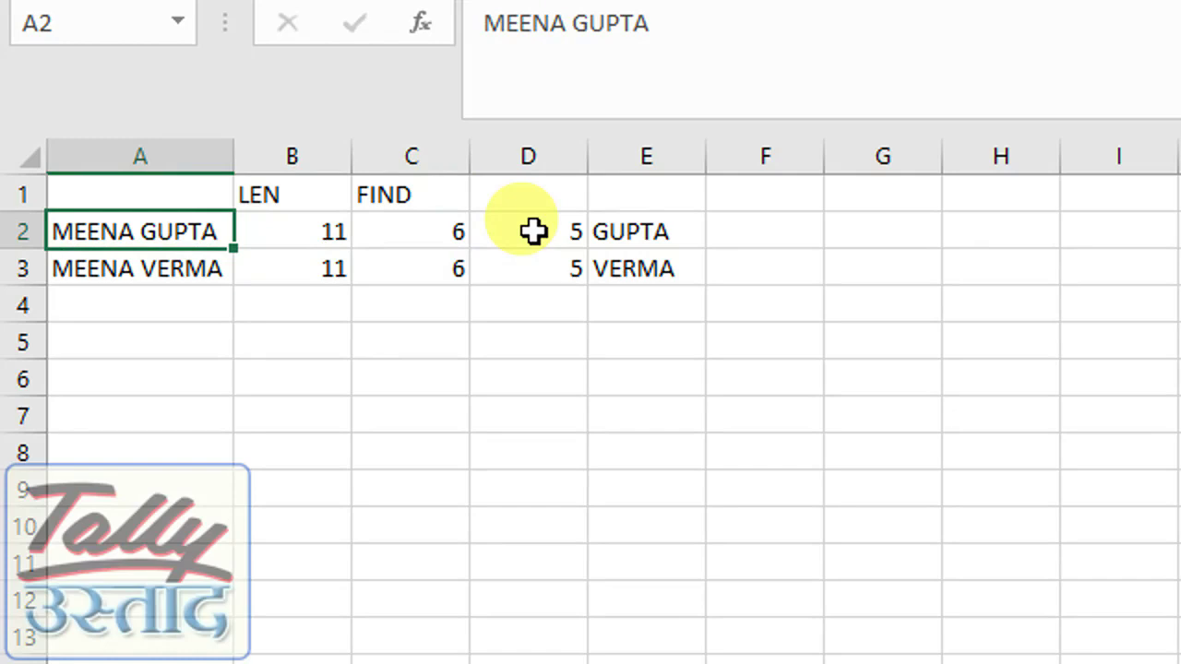
{"action": "key", "text": "Right"}
{"action": "key", "text": "Right"}
{"action": "key", "text": "Right"}
{"action": "key", "text": "Right"}
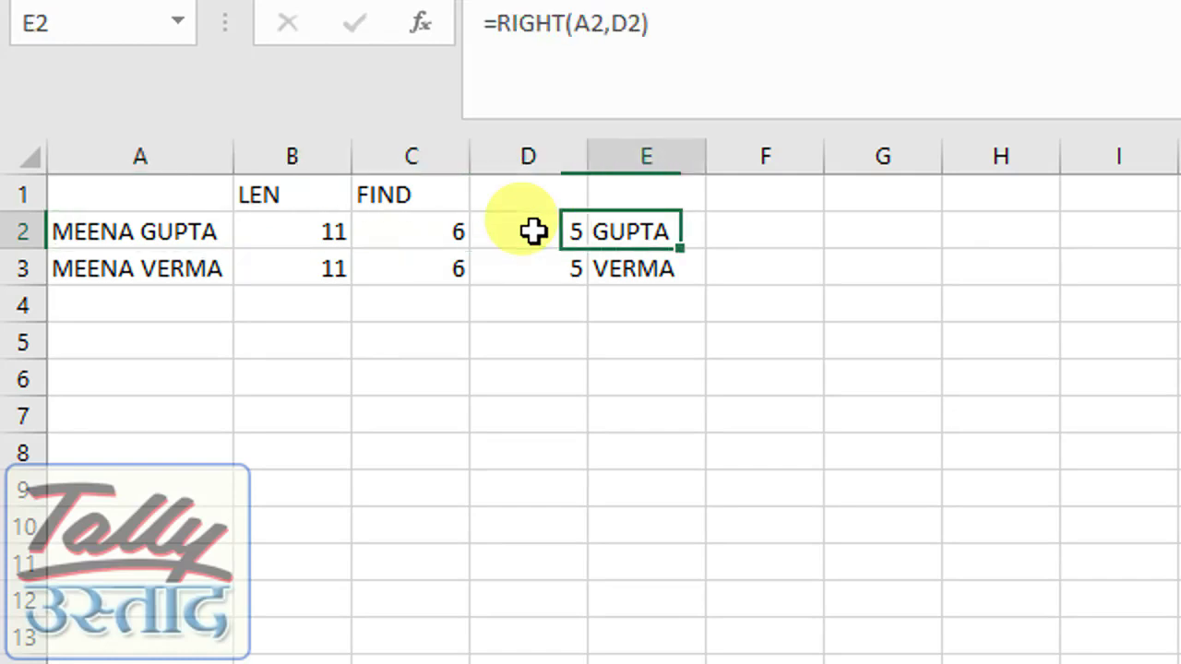
{"action": "key", "text": "Left"}
{"action": "key", "text": "Left"}
{"action": "key", "text": "Left"}
{"action": "key", "text": "Left"}
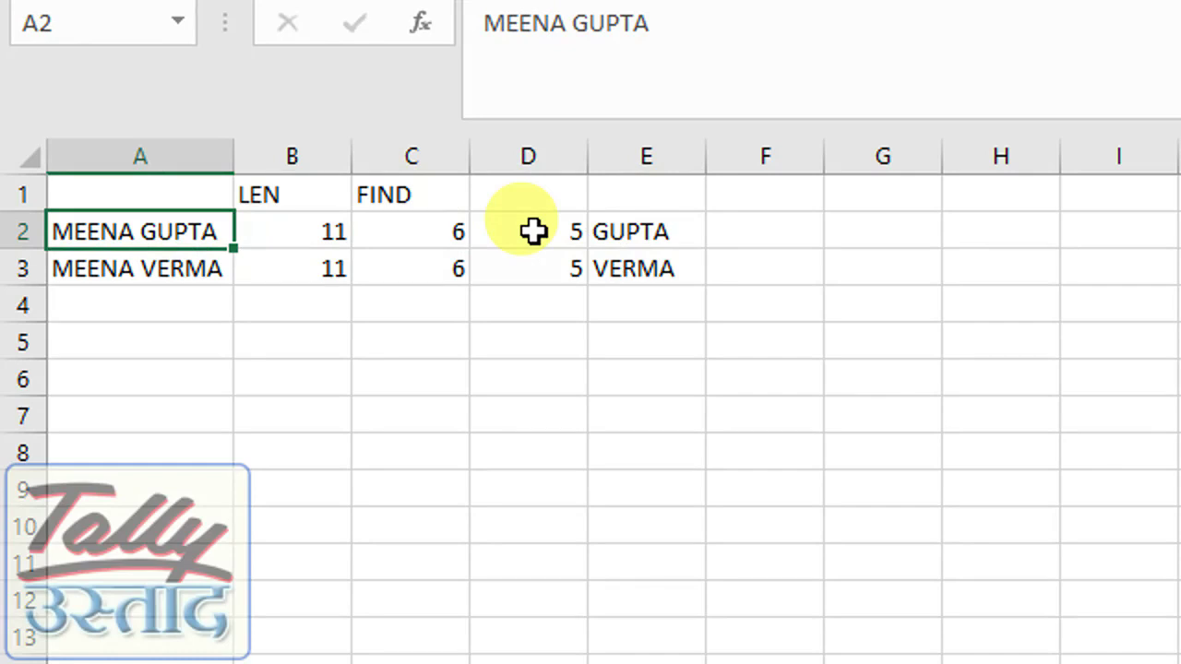
Step: Replace the full name in A2 with a three-part name that includes a middle name, and widen column A to fit it
{"action": "type", "text": "RA"}
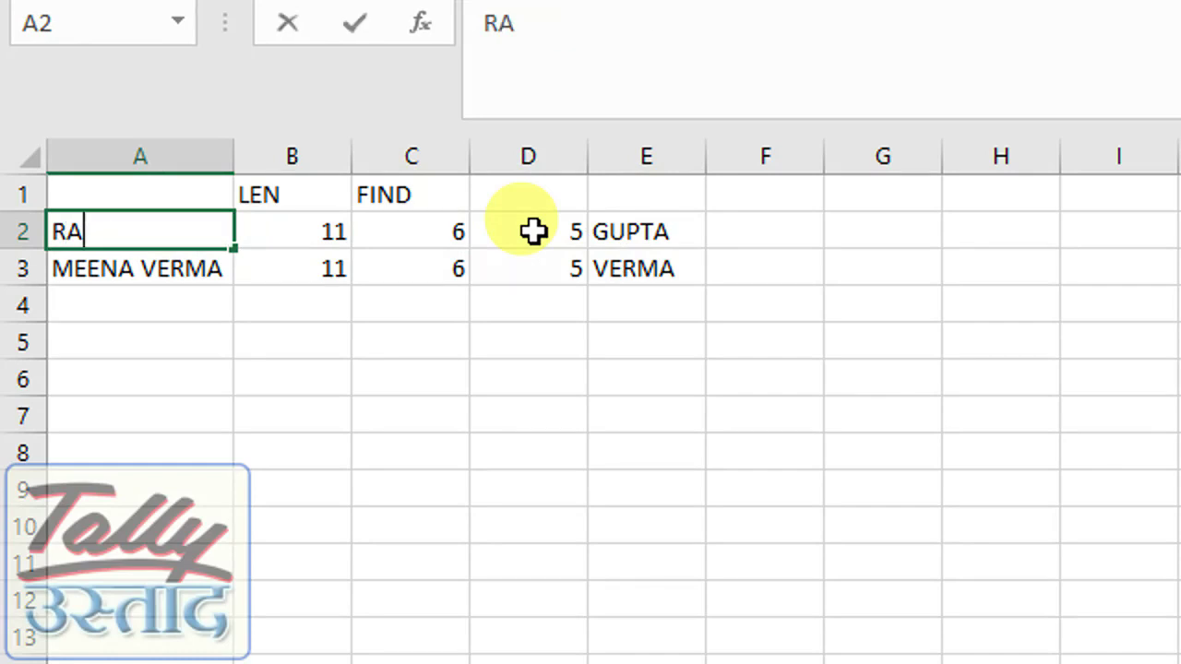
{"action": "type", "text": "M KU"}
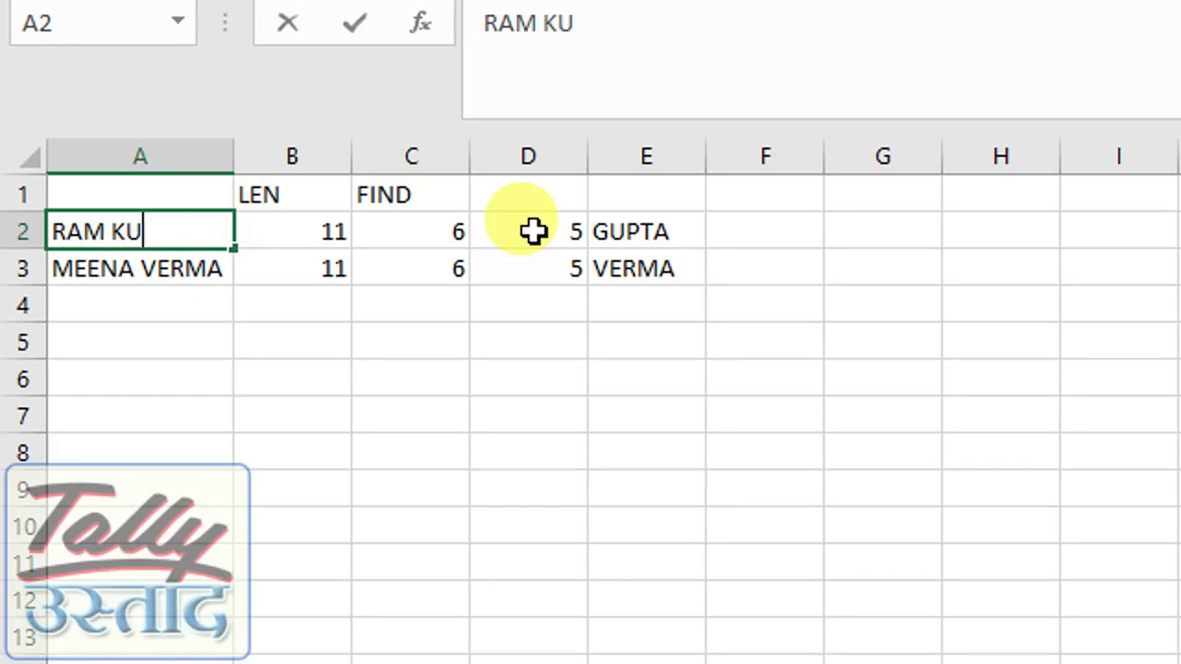
{"action": "type", "text": "MAR PANDE"}
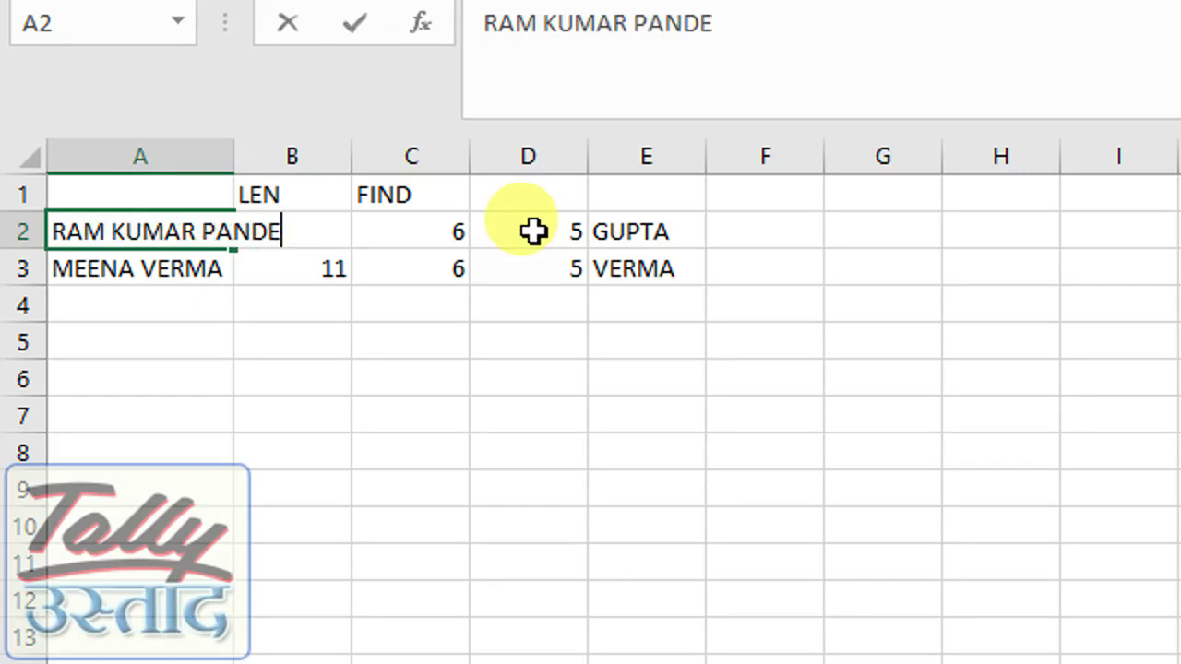
{"action": "type", "text": "Y"}
{"action": "key", "text": "Return"}
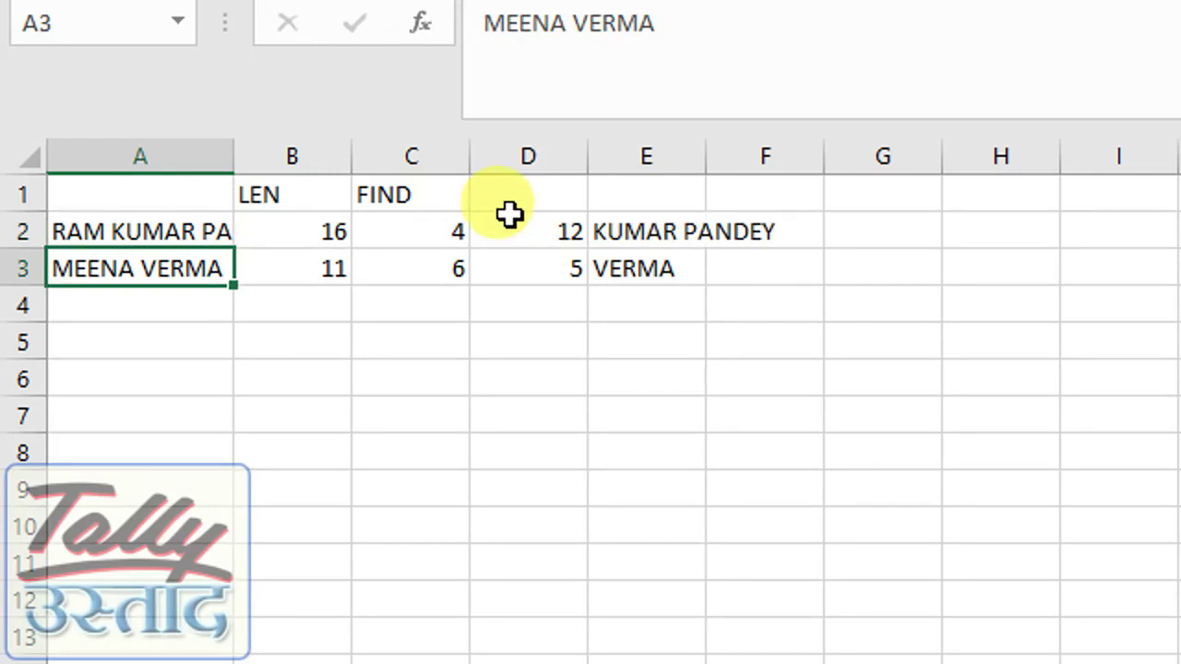
{"action": "left_click_drag", "start_coordinate": [238, 163], "coordinate": [313, 220]}
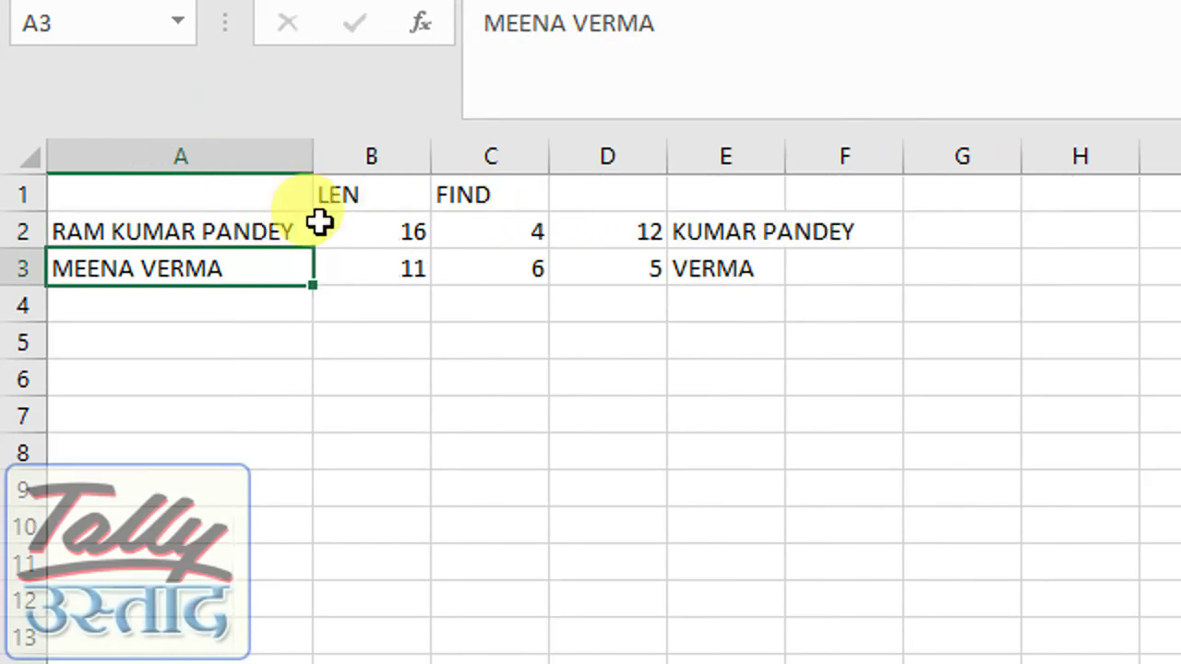
Step: Compare the text that RIGHT extracts in E2 from the three-part name with the surname extracted in E3
{"action": "left_click", "coordinate": [227, 235]}
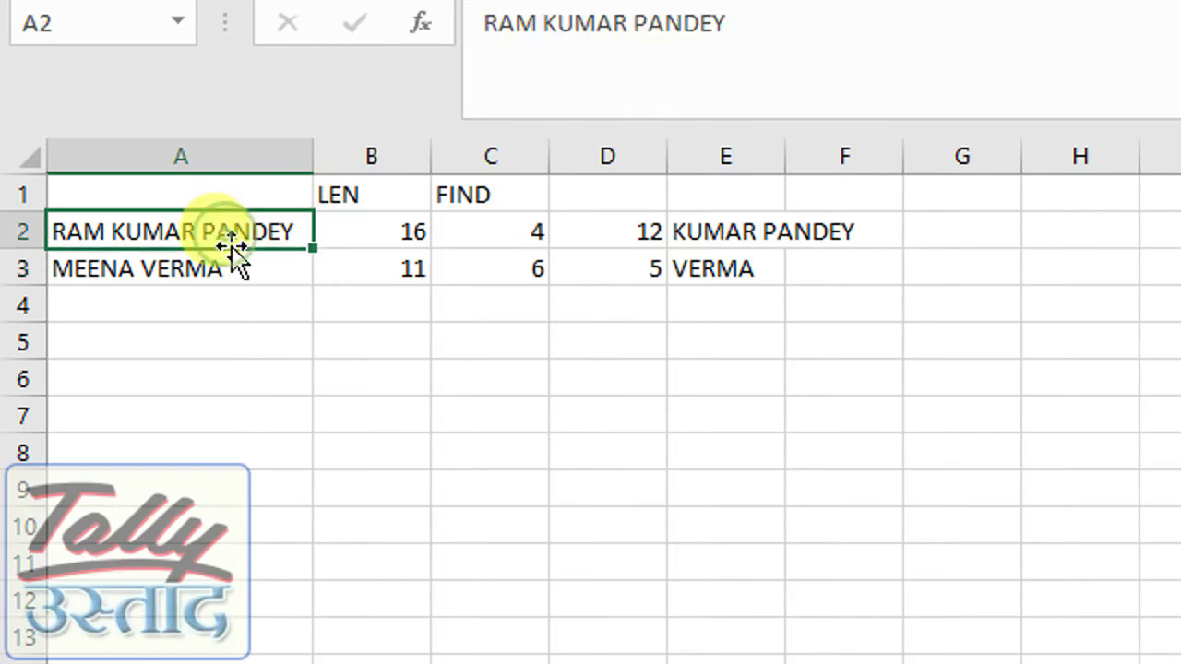
{"action": "left_click", "coordinate": [704, 232]}
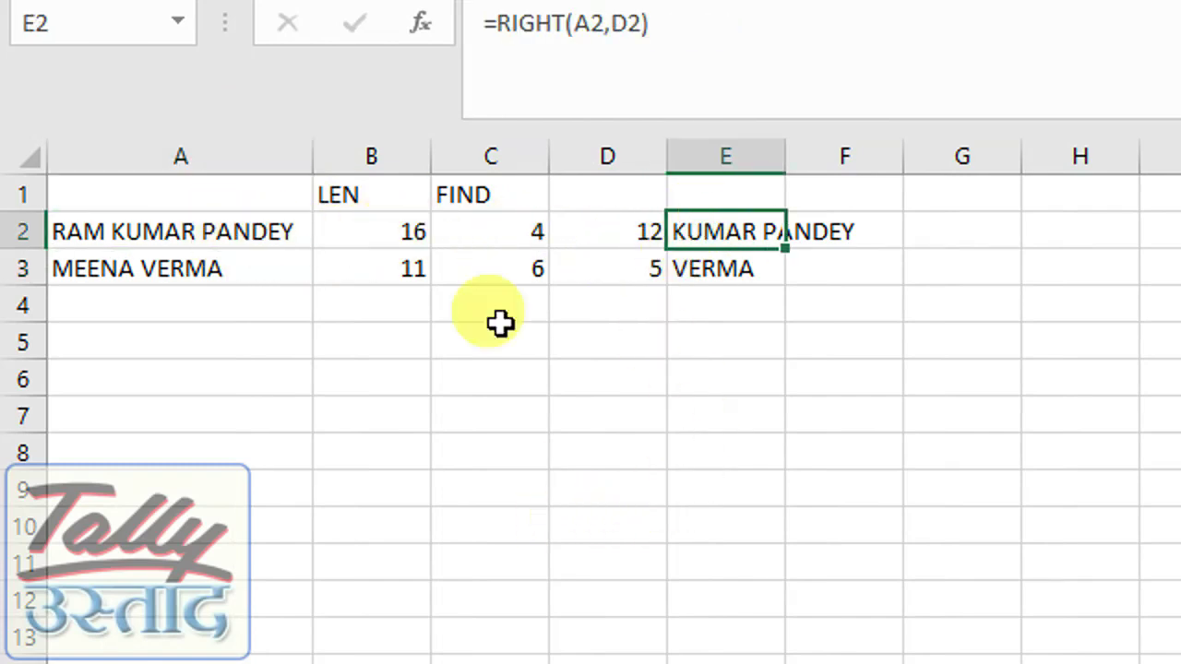
{"action": "left_click", "coordinate": [725, 266]}
{"action": "left_click", "coordinate": [745, 232]}
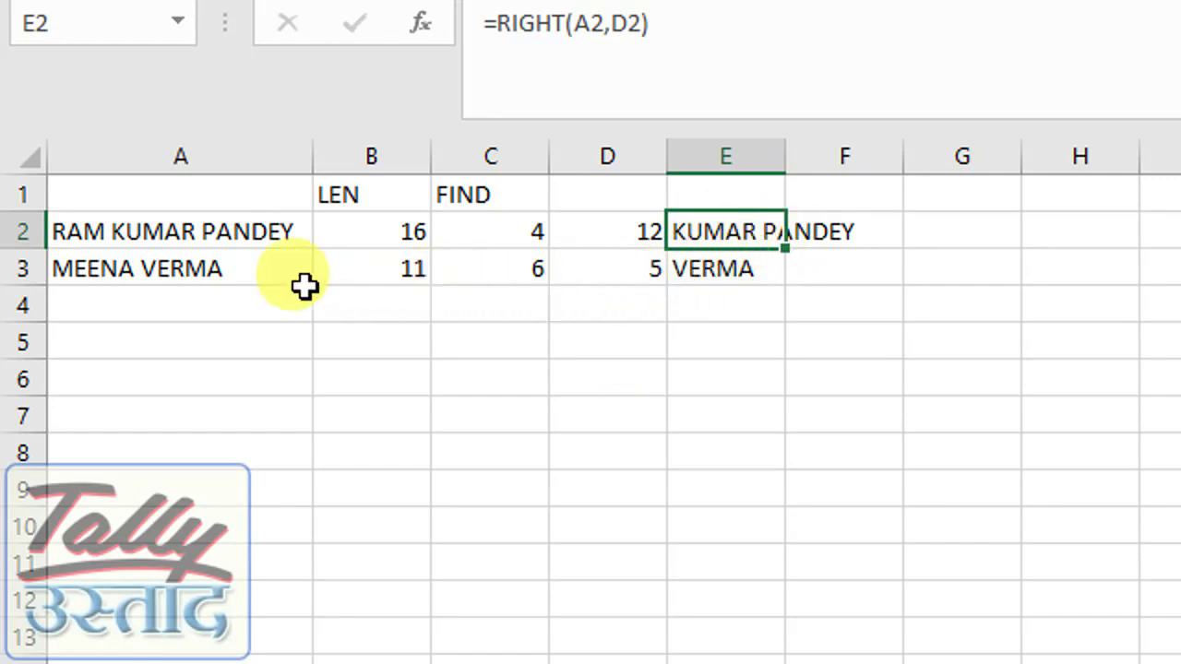
{"action": "left_click", "coordinate": [171, 269]}
{"action": "left_click", "coordinate": [189, 308]}
{"action": "left_click", "coordinate": [192, 343]}
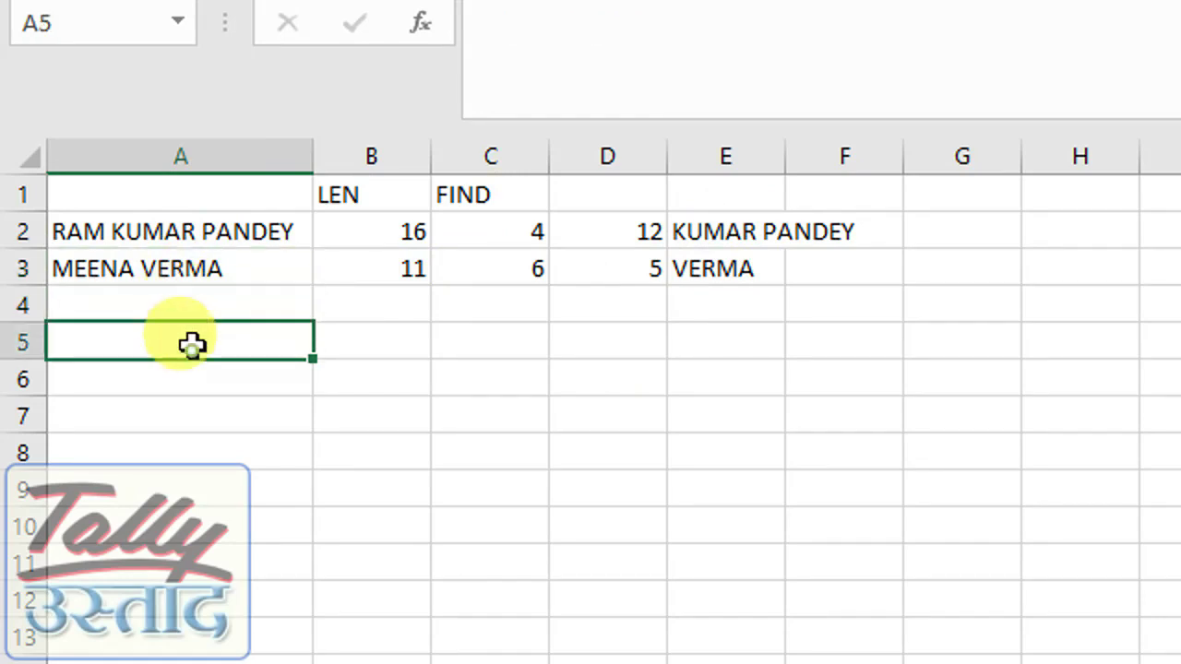
{"action": "left_click", "coordinate": [190, 364]}
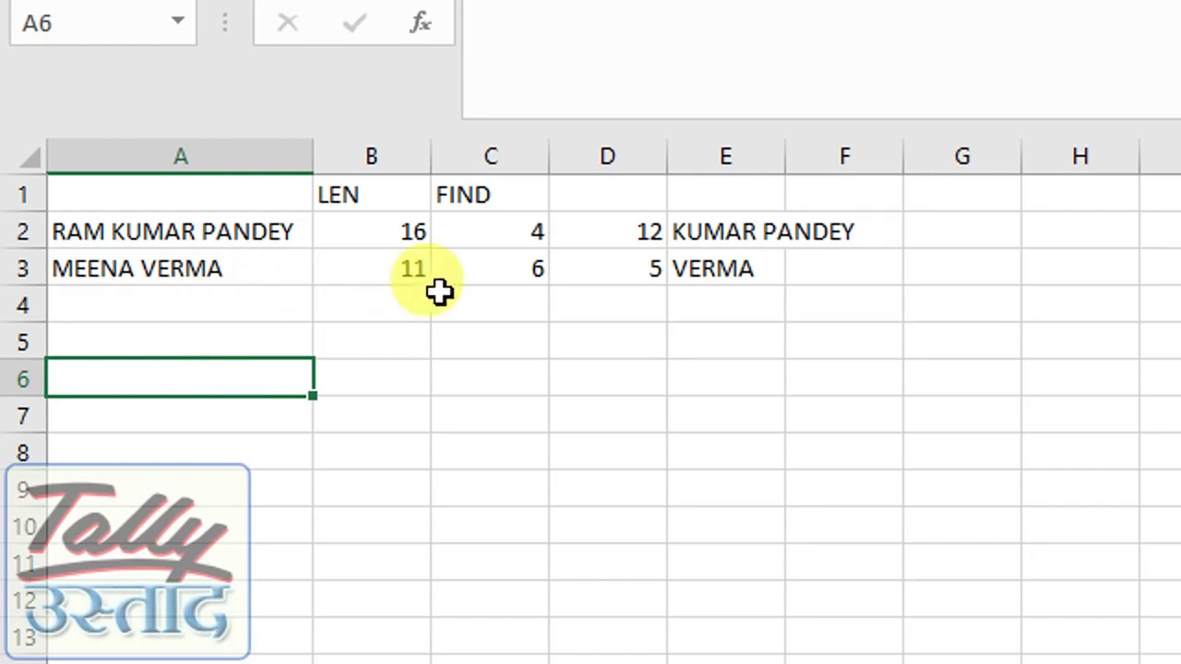
{"action": "left_click", "coordinate": [673, 233]}
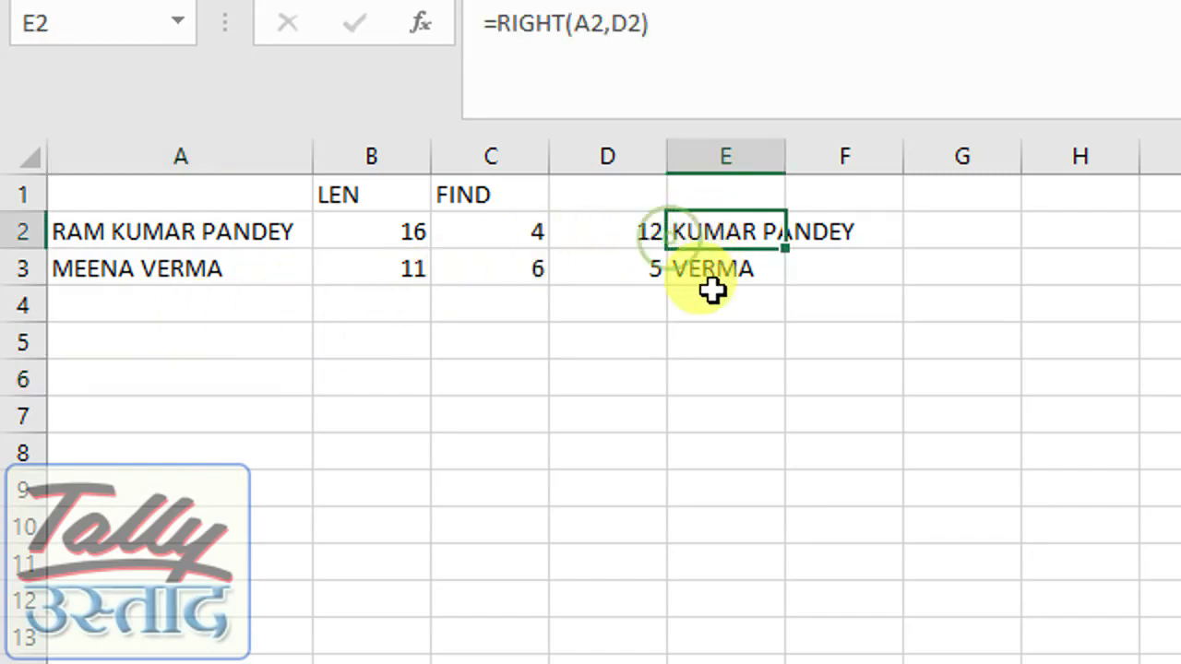
{"action": "left_click", "coordinate": [725, 337]}
{"action": "left_click", "coordinate": [738, 281]}
{"action": "left_click", "coordinate": [751, 232]}
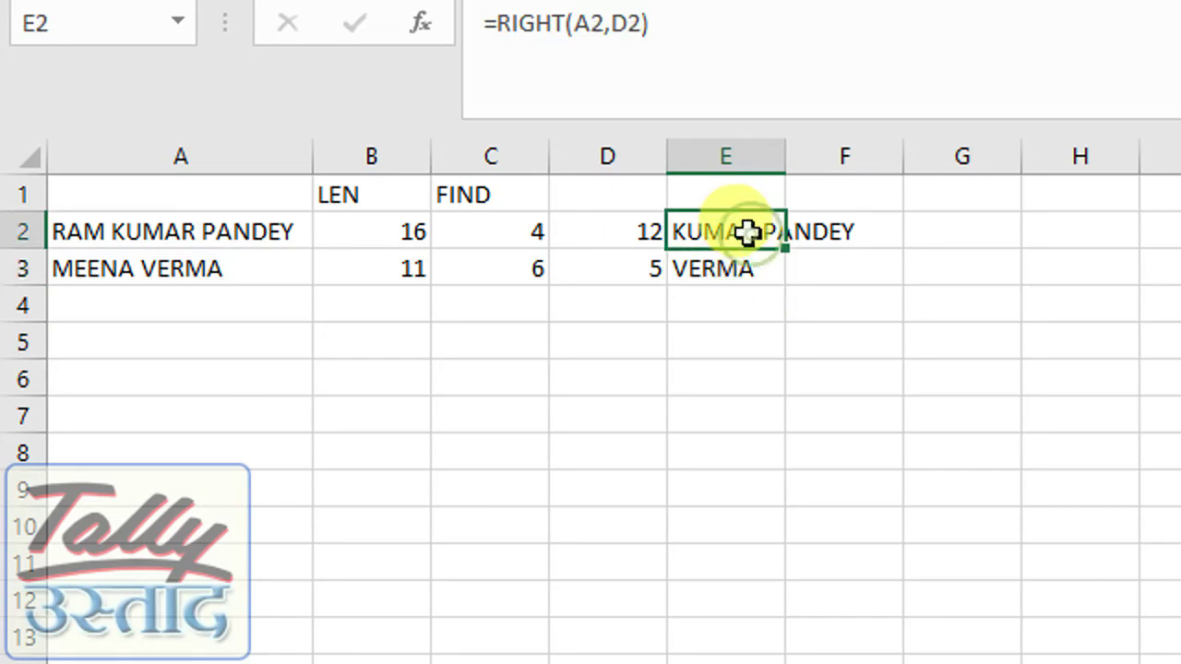
{"action": "left_click", "coordinate": [733, 193]}
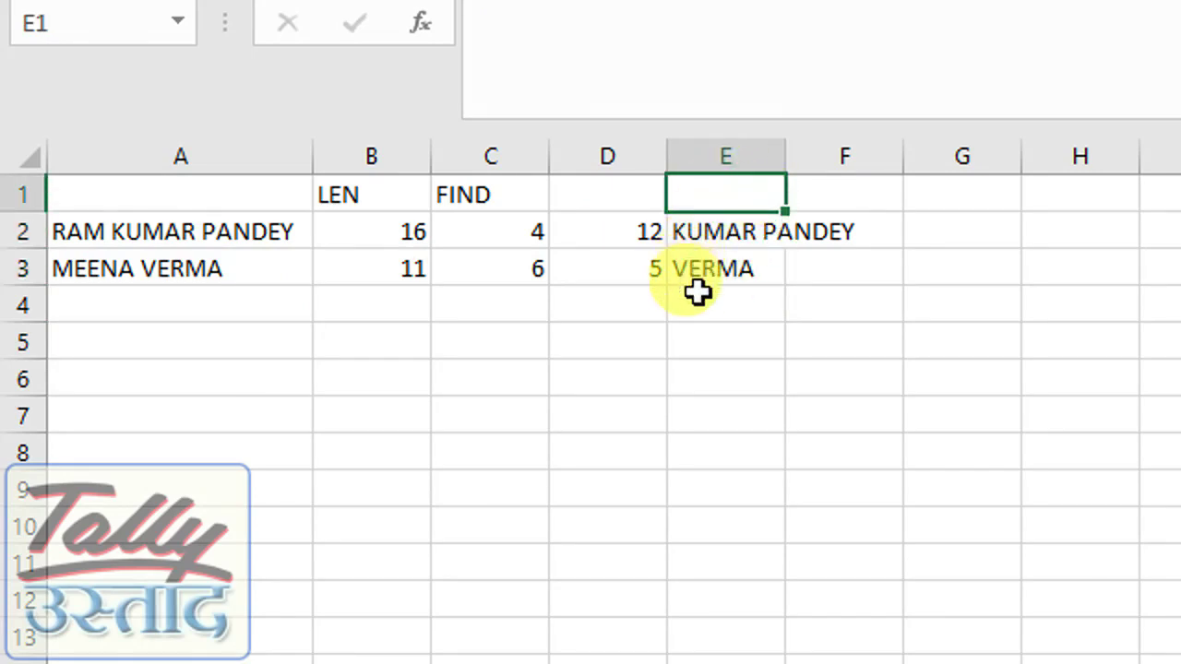
{"action": "left_click", "coordinate": [729, 309]}
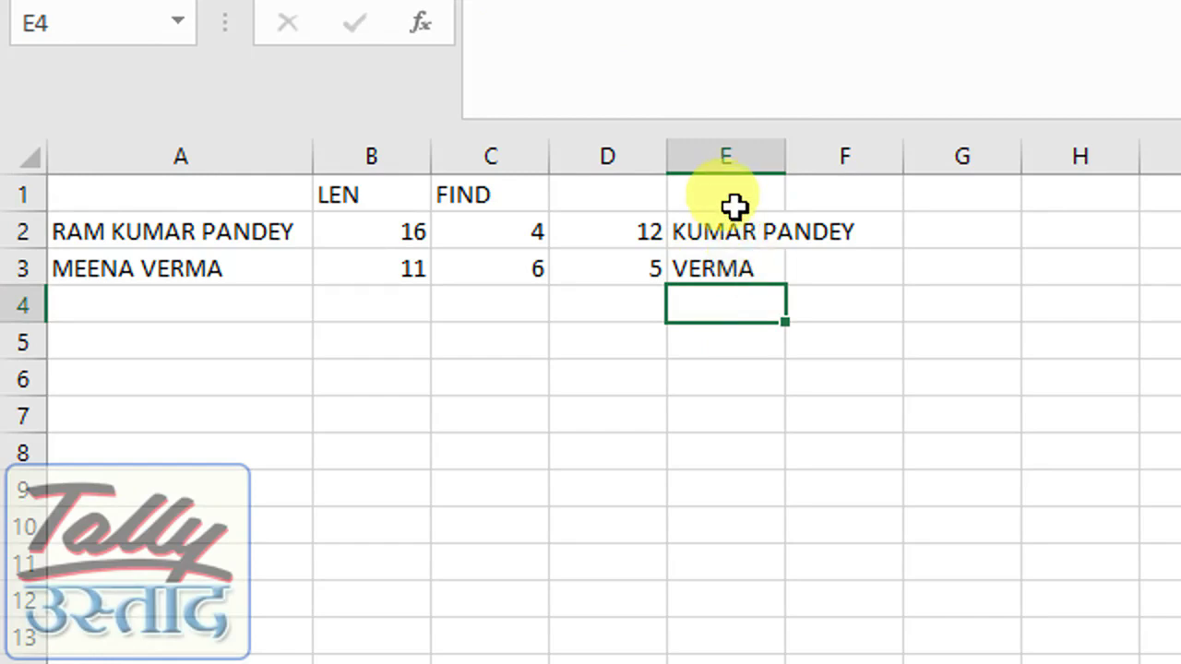
Step: Clear the contents of columns D to F, removing the subtraction and RIGHT formulas
{"action": "left_click_drag", "start_coordinate": [730, 155], "coordinate": [832, 157]}
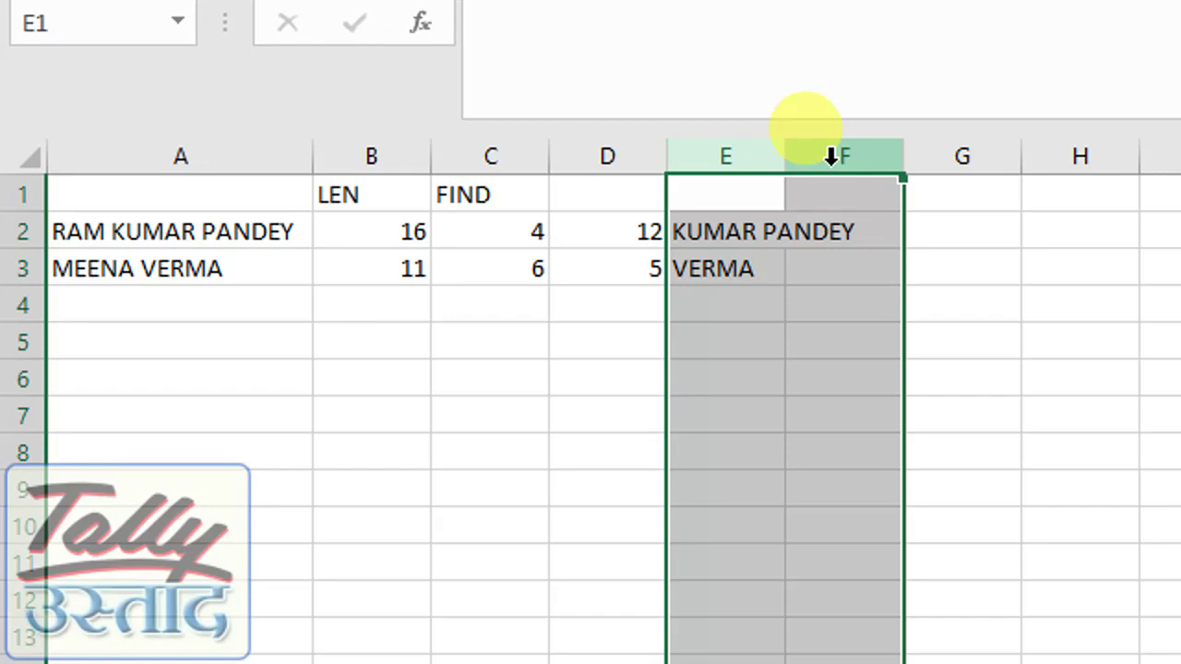
{"action": "key", "text": "Delete"}
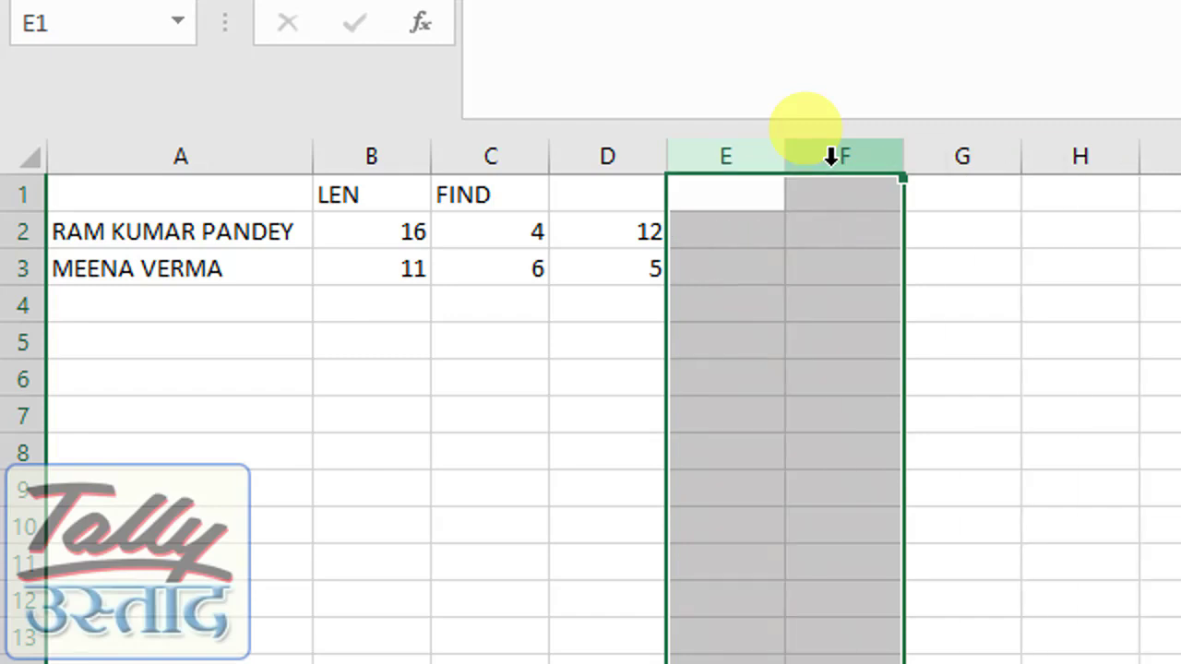
{"action": "key", "text": "Left"}
{"action": "key", "text": "Down"}
{"action": "key", "text": "Down"}
{"action": "key", "text": "Down"}
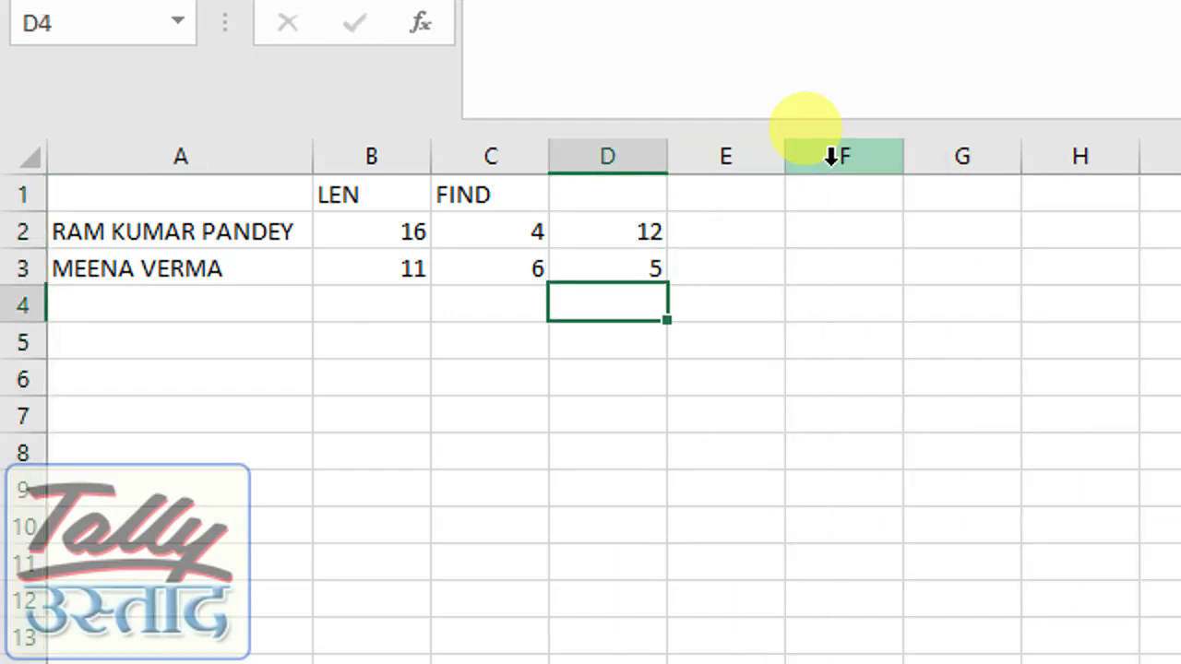
{"action": "key", "text": "Up"}
{"action": "key", "text": "Up"}
{"action": "key", "text": "ctrl+space"}
{"action": "key", "text": "Delete"}
{"action": "key", "text": "Left"}
{"action": "key", "text": "Left"}
{"action": "key", "text": "Left"}
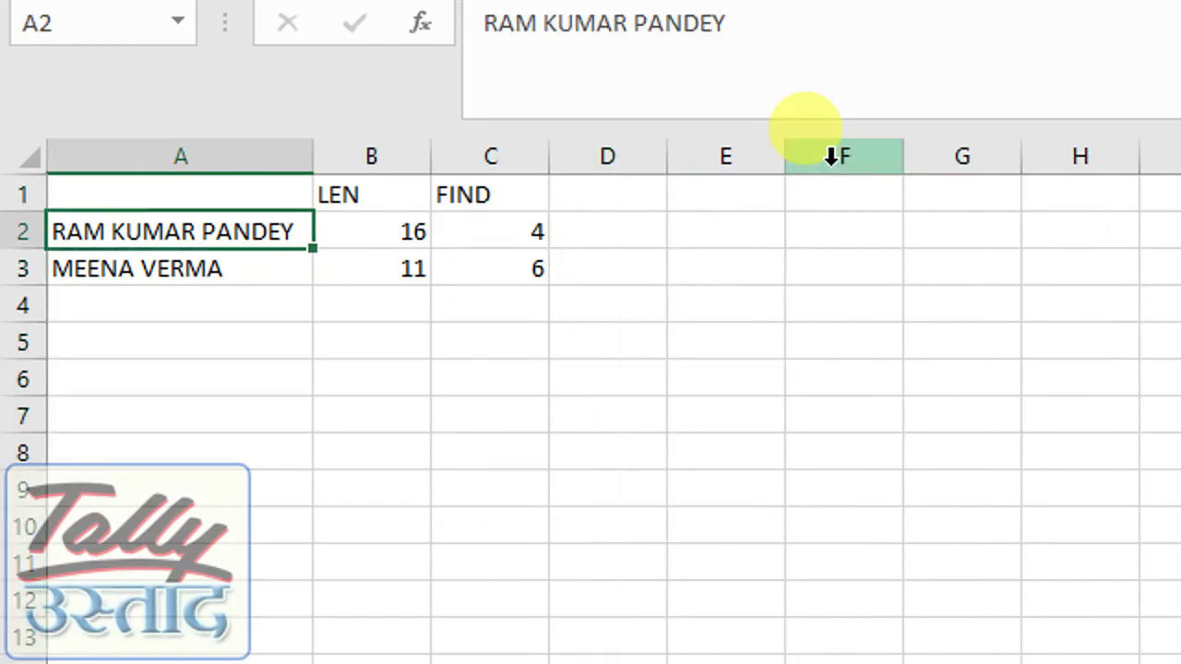
{"action": "key", "text": "F2"}
{"action": "key", "text": "BackSpace"}
{"action": "key", "text": "BackSpace"}
{"action": "key", "text": "BackSpace"}
{"action": "key", "text": "BackSpace"}
{"action": "key", "text": "BackSpace"}
{"action": "key", "text": "BackSpace"}
{"action": "key", "text": "BackSpace"}
{"action": "key", "text": "BackSpace"}
{"action": "key", "text": "BackSpace"}
{"action": "key", "text": "BackSpace"}
{"action": "key", "text": "BackSpace"}
{"action": "key", "text": "BackSpace"}
{"action": "key", "text": "BackSpace"}
{"action": "key", "text": "Escape"}
Step: Compare the FIND formulas in C2 and C3 with the spaces in the names they search
{"action": "key", "text": "Right"}
{"action": "key", "text": "Right"}
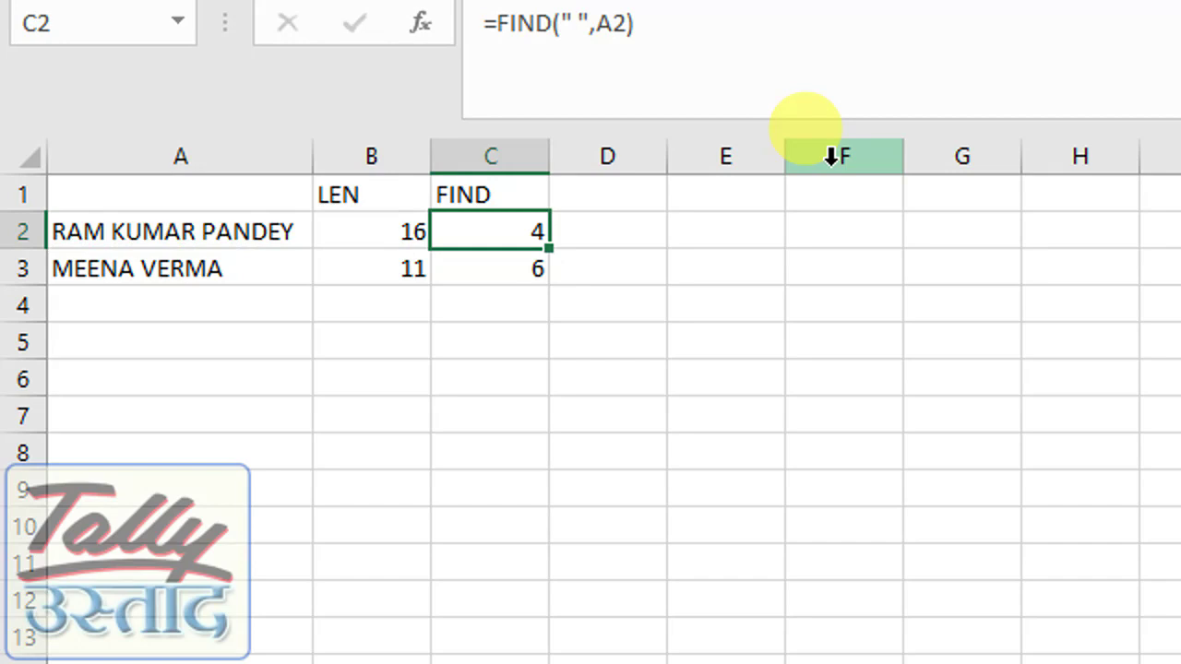
{"action": "key", "text": "Down"}
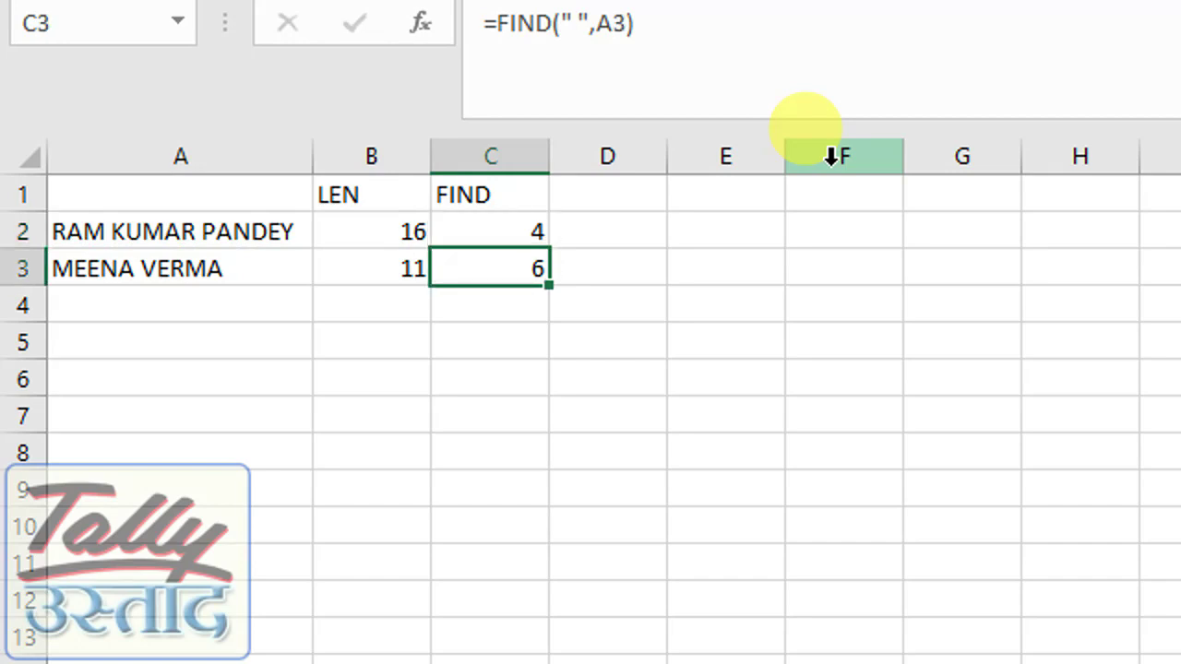
{"action": "key", "text": "Up"}
{"action": "key", "text": "Left"}
{"action": "key", "text": "Left"}
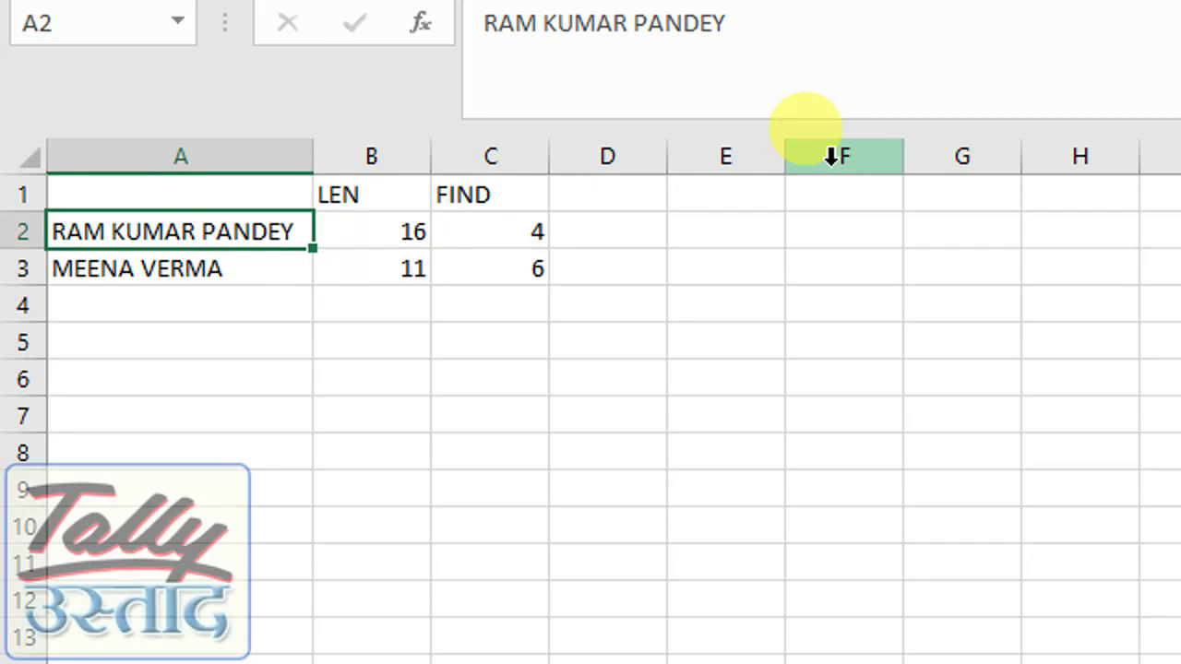
{"action": "key", "text": "Down"}
{"action": "key", "text": "Up"}
Step: Go through the three-part name in A2 character by character to locate both spaces, and compare them with the FIND formula in C2
{"action": "key", "text": "F2"}
{"action": "key", "text": "Left"}
{"action": "key", "text": "ctrl+Left"}
{"action": "key", "text": "ctrl+Left"}
{"action": "key", "text": "ctrl+Left"}
{"action": "key", "text": "Right"}
{"action": "key", "text": "Right"}
{"action": "key", "text": "Right"}
{"action": "key", "text": "Right"}
{"action": "key", "text": "Right"}
{"action": "key", "text": "Right"}
{"action": "key", "text": "Right"}
{"action": "key", "text": "Right"}
{"action": "key", "text": "Right"}
{"action": "key", "text": "Right"}
{"action": "key", "text": "Right"}
{"action": "key", "text": "Right"}
{"action": "key", "text": "Right"}
{"action": "key", "text": "Right"}
{"action": "key", "text": "Left"}
{"action": "key", "text": "Left"}
{"action": "key", "text": "Left"}
{"action": "key", "text": "Left"}
{"action": "key", "text": "Left"}
{"action": "key", "text": "Escape"}
{"action": "key", "text": "Down"}
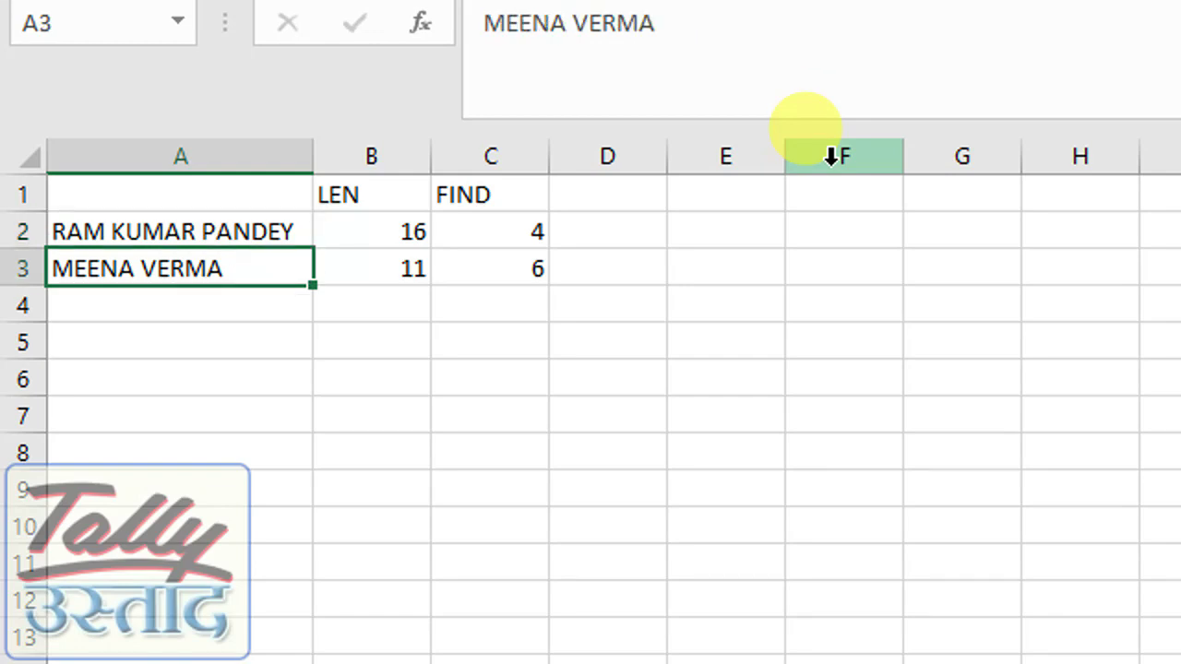
{"action": "key", "text": "Up"}
{"action": "key", "text": "Right"}
{"action": "key", "text": "Right"}
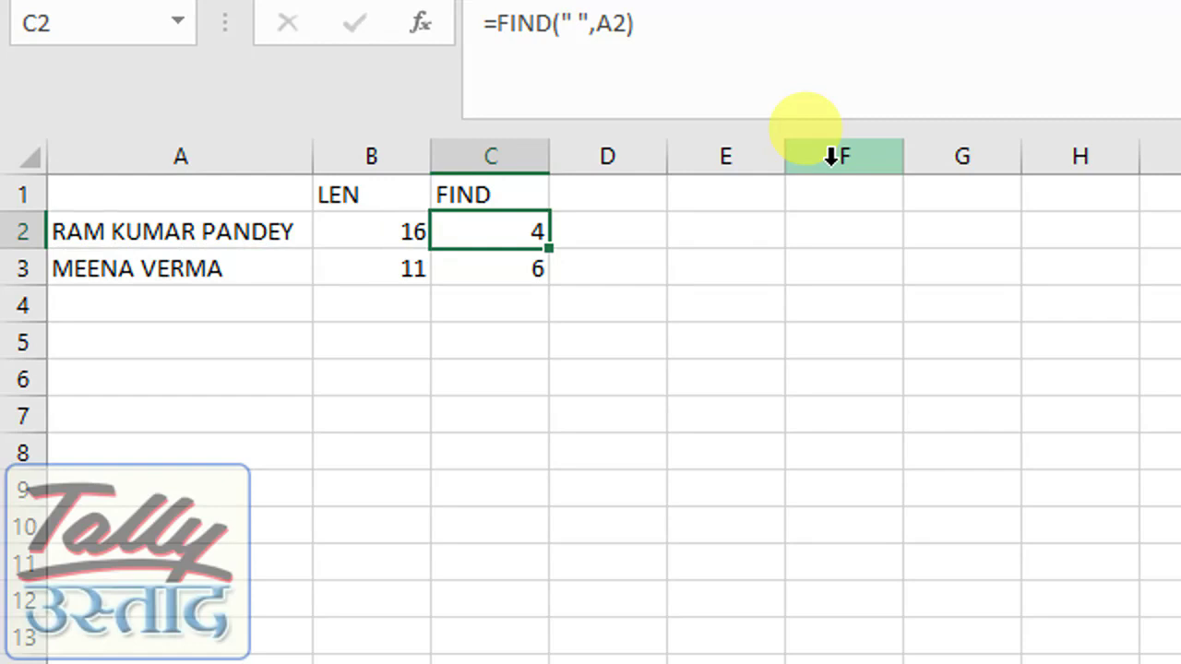
{"action": "key", "text": "Up"}
{"action": "key", "text": "Right"}
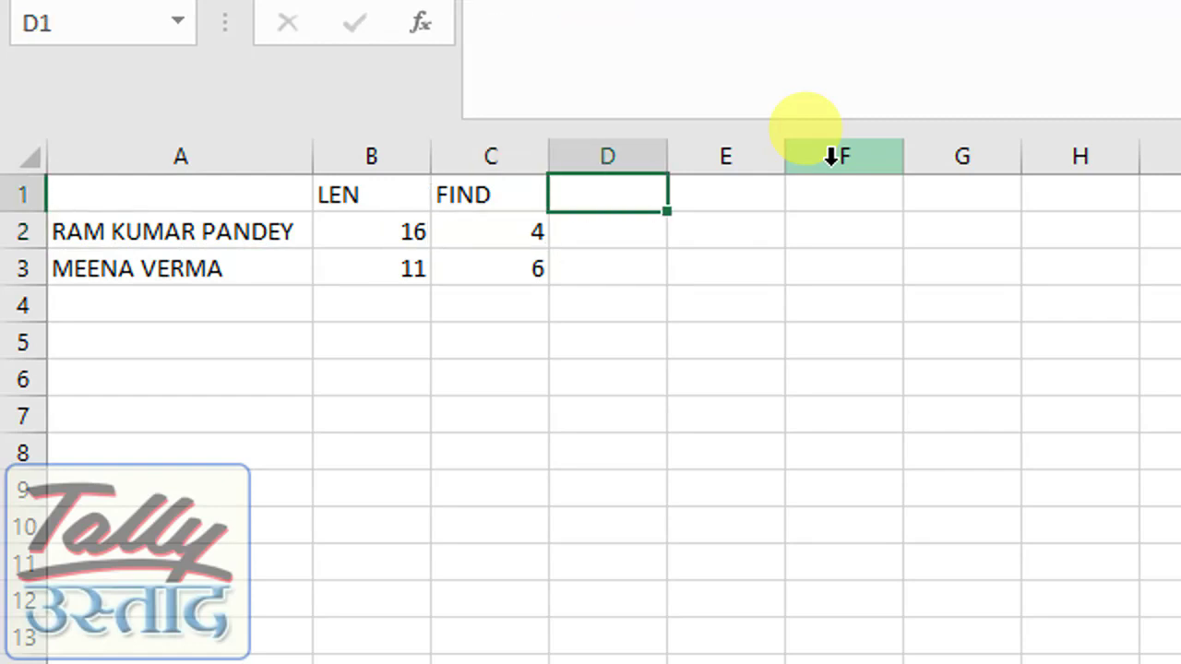
{"action": "type", "text": "=F"}
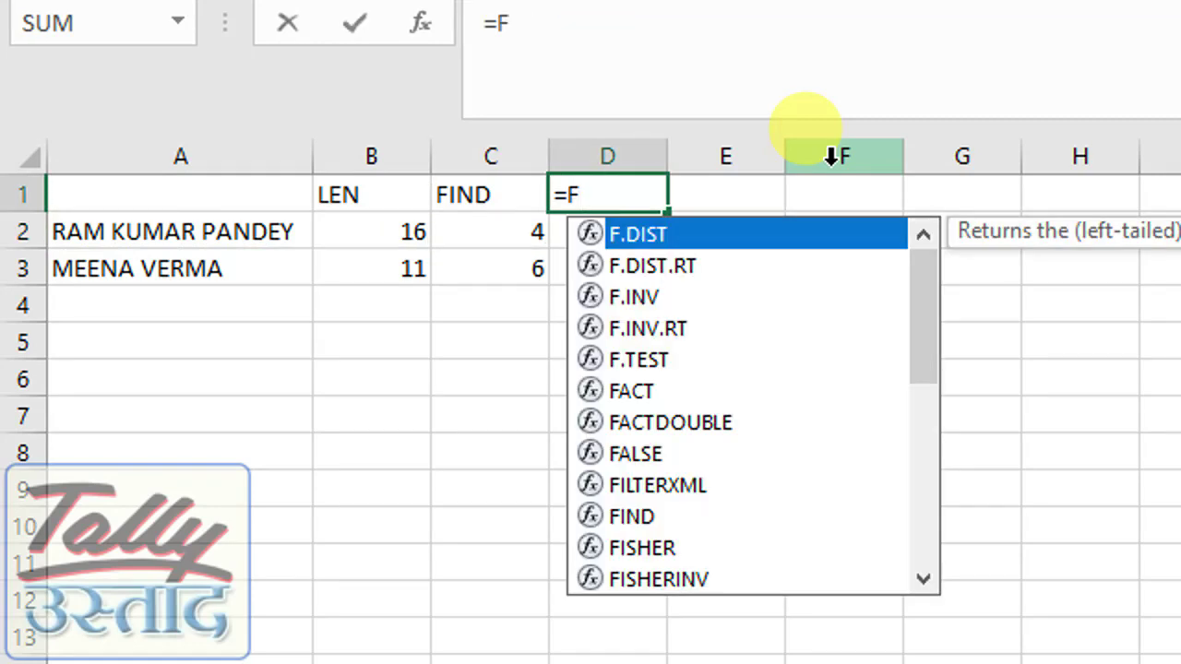
{"action": "key", "text": "Escape"}
{"action": "key", "text": "Escape"}
Step: Enter a FIND formula in D2 that searches for a space in A2, =FIND(" ",A2)
{"action": "key", "text": "Down"}
{"action": "type", "text": "=FIND"}
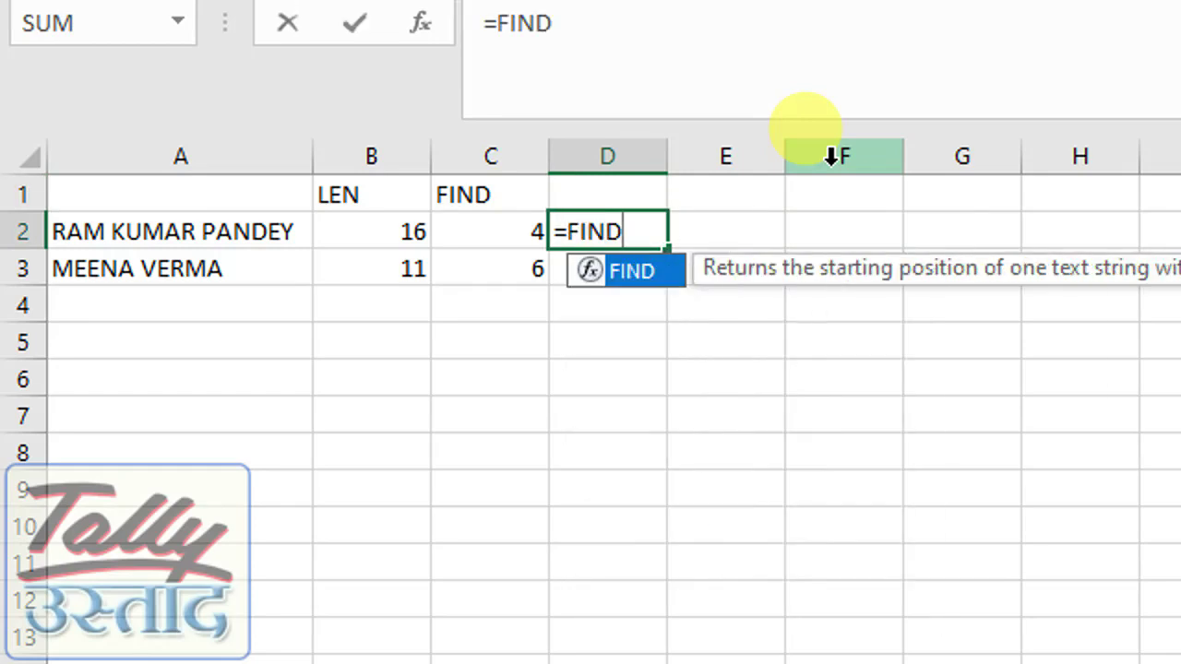
{"action": "type", "text": "("}
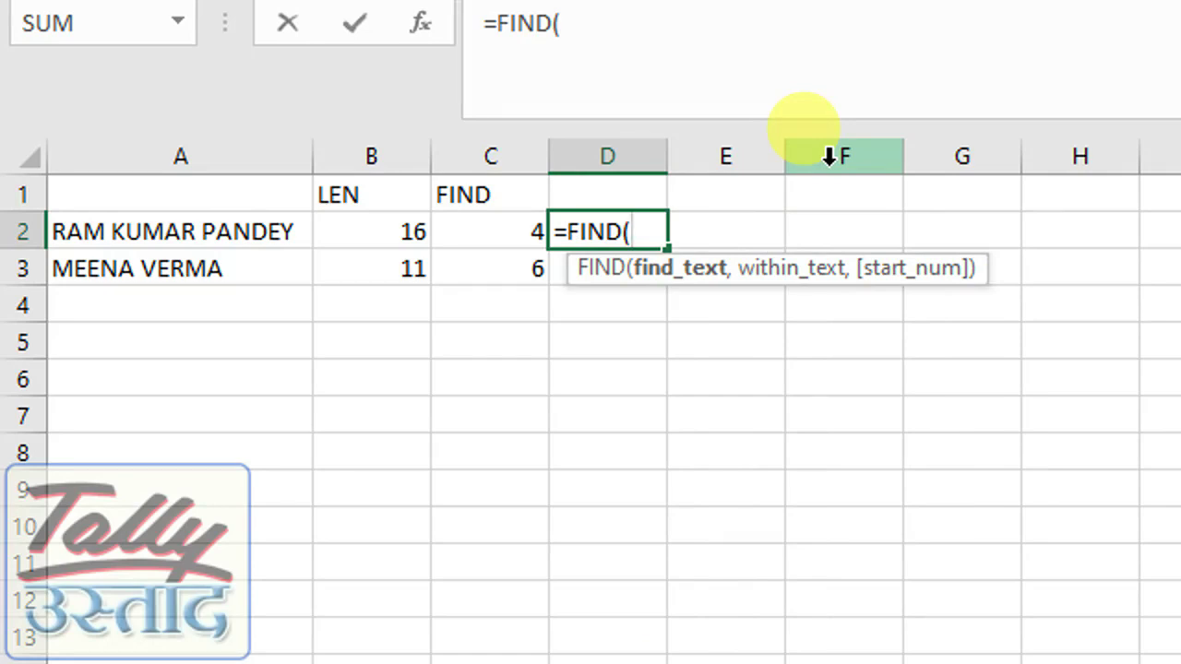
{"action": "type", "text": "\""}
{"action": "type", "text": "\","}
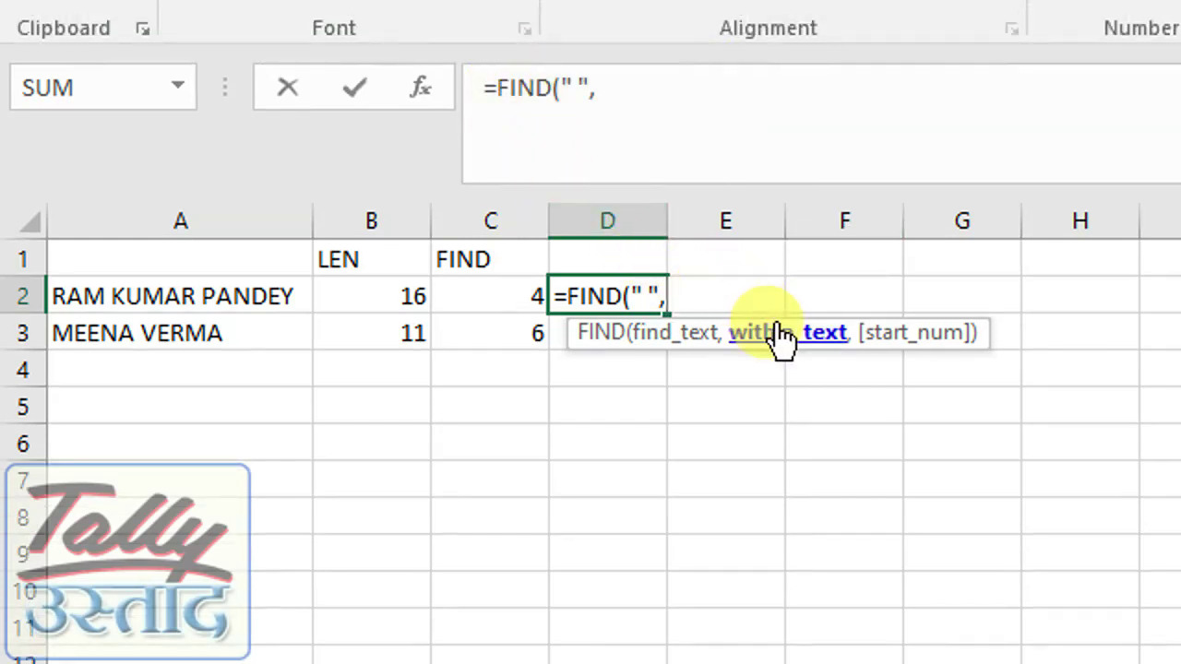
{"action": "left_click", "coordinate": [255, 286]}
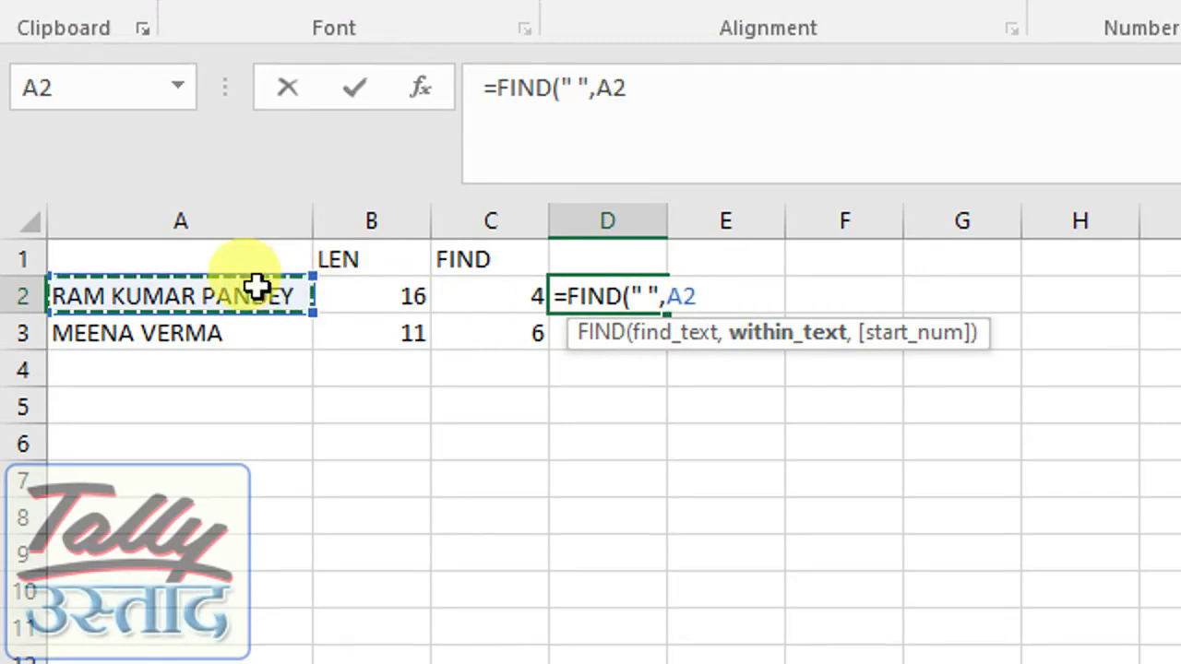
{"action": "type", "text": ","}
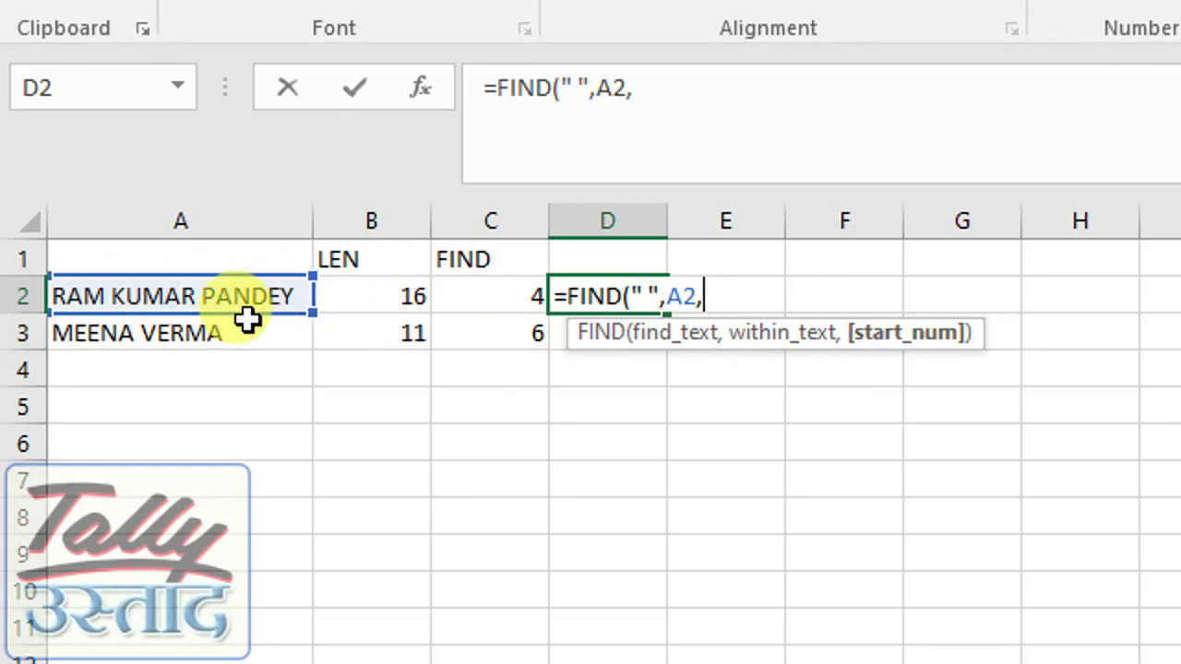
{"action": "key", "text": "BackSpace"}
{"action": "key", "text": "Return"}
{"action": "key", "text": "Up"}
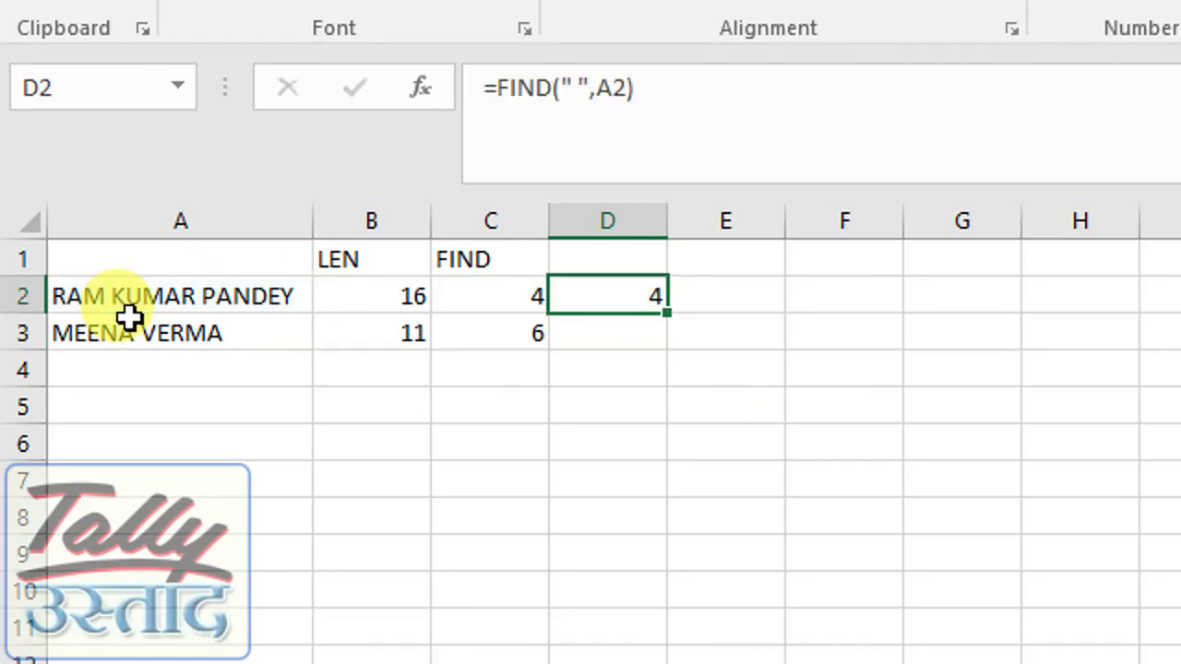
Step: Compare the three-part name in A2 with the FIND results in C2 and D2
{"action": "key", "text": "Left"}
{"action": "key", "text": "Left"}
{"action": "key", "text": "Left"}
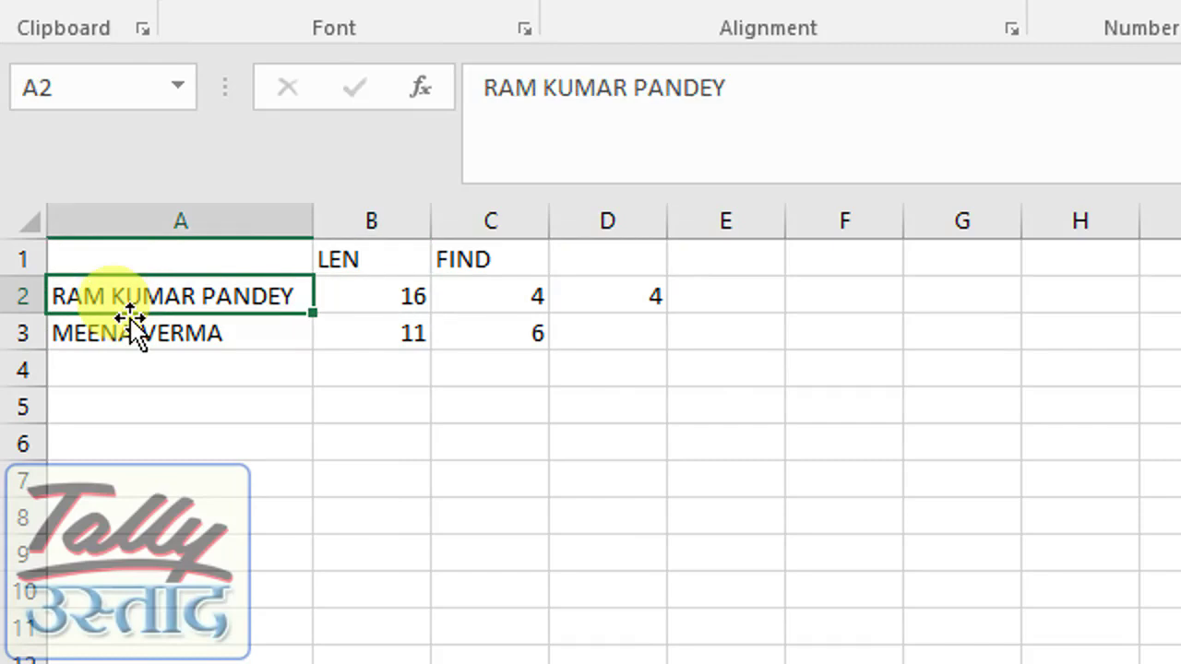
{"action": "key", "text": "Right"}
{"action": "key", "text": "Right"}
{"action": "key", "text": "Right"}
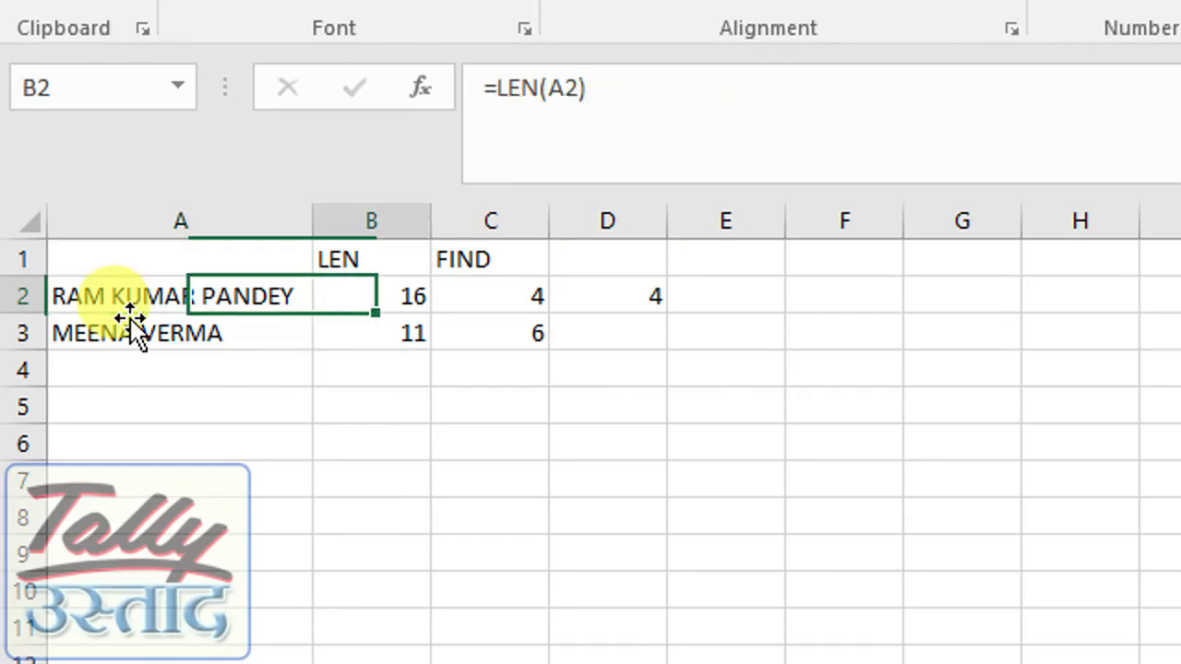
{"action": "key", "text": "F2"}
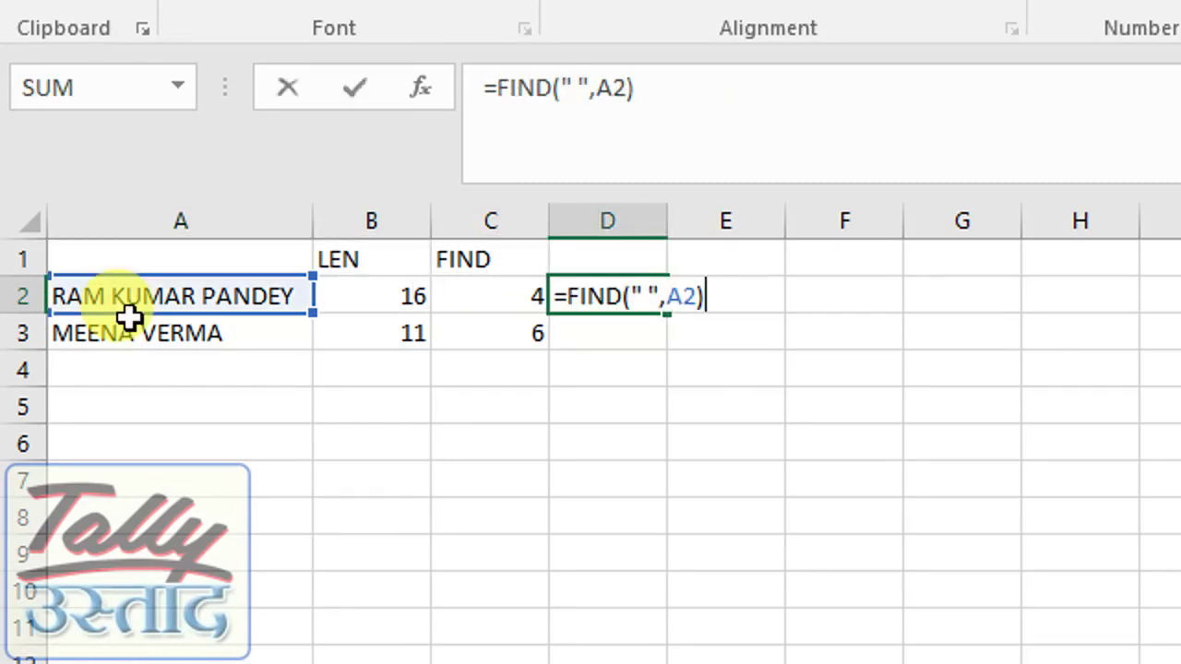
{"action": "key", "text": "BackSpace"}
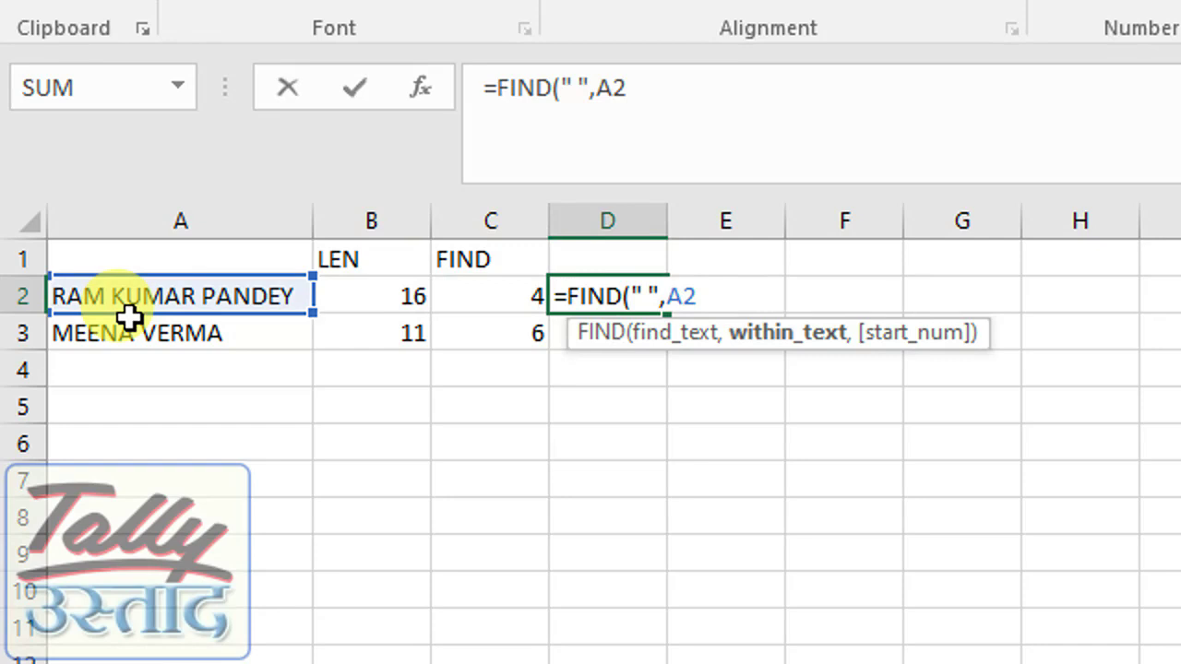
{"action": "type", "text": ","}
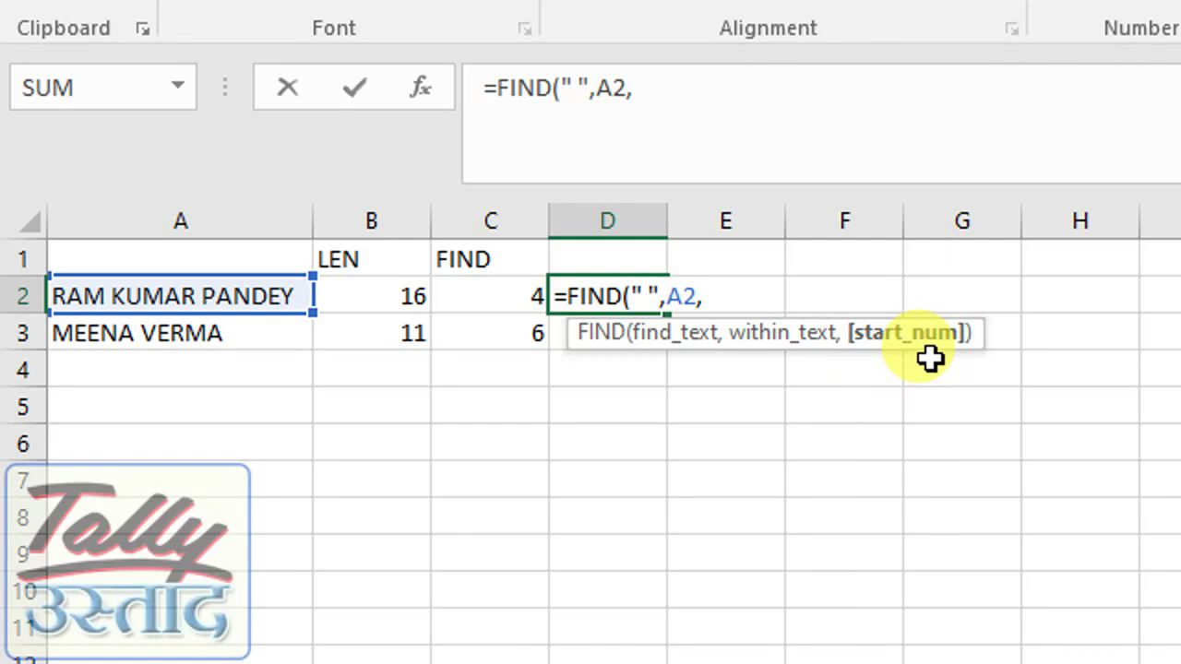
{"action": "key", "text": "BackSpace"}
{"action": "key", "text": "Return"}
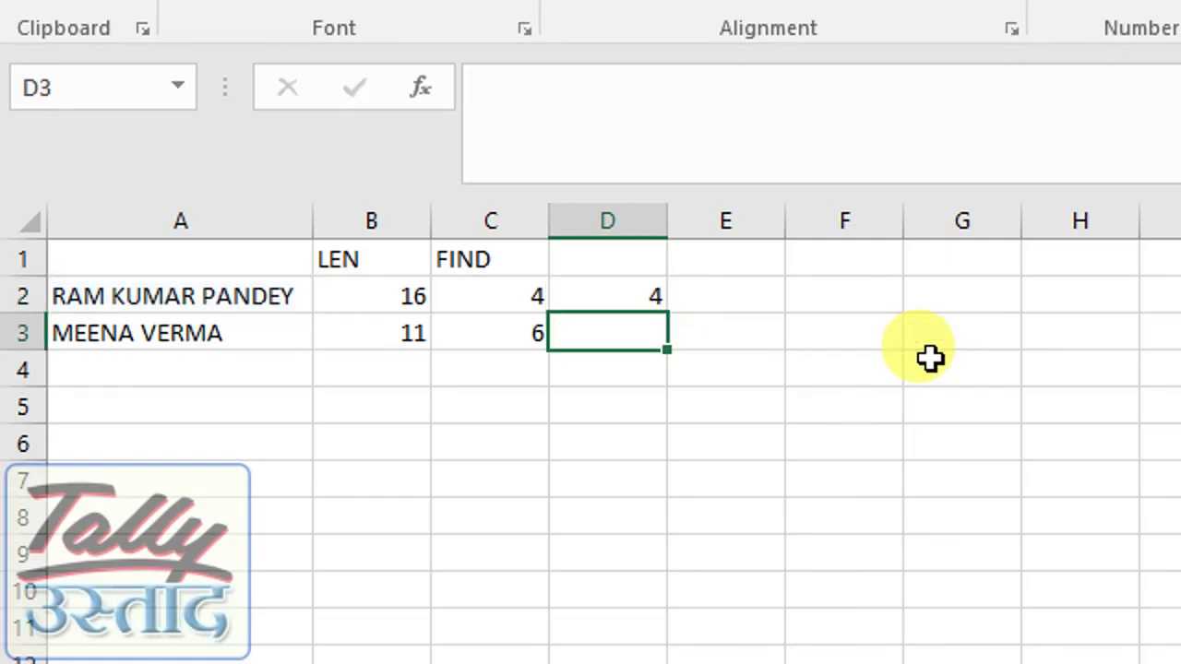
{"action": "key", "text": "Up"}
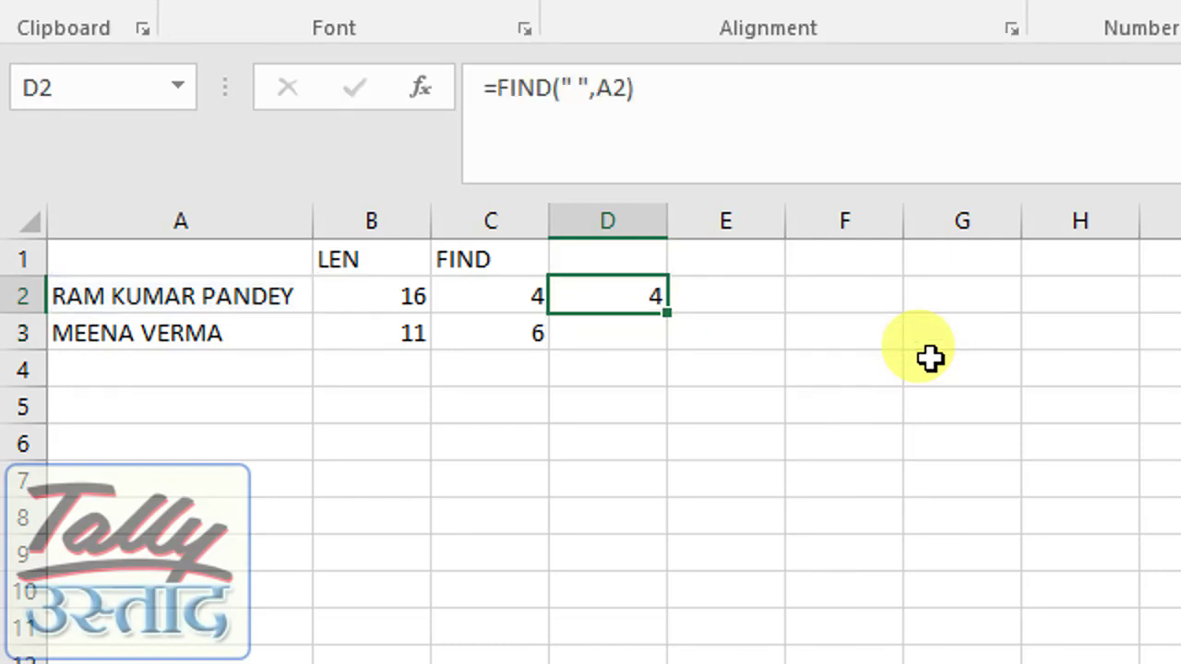
Step: Try the FIND formula in D2 with an empty start_num argument, =FIND(" ",A2,)
{"action": "key", "text": "F2"}
{"action": "key", "text": "BackSpace"}
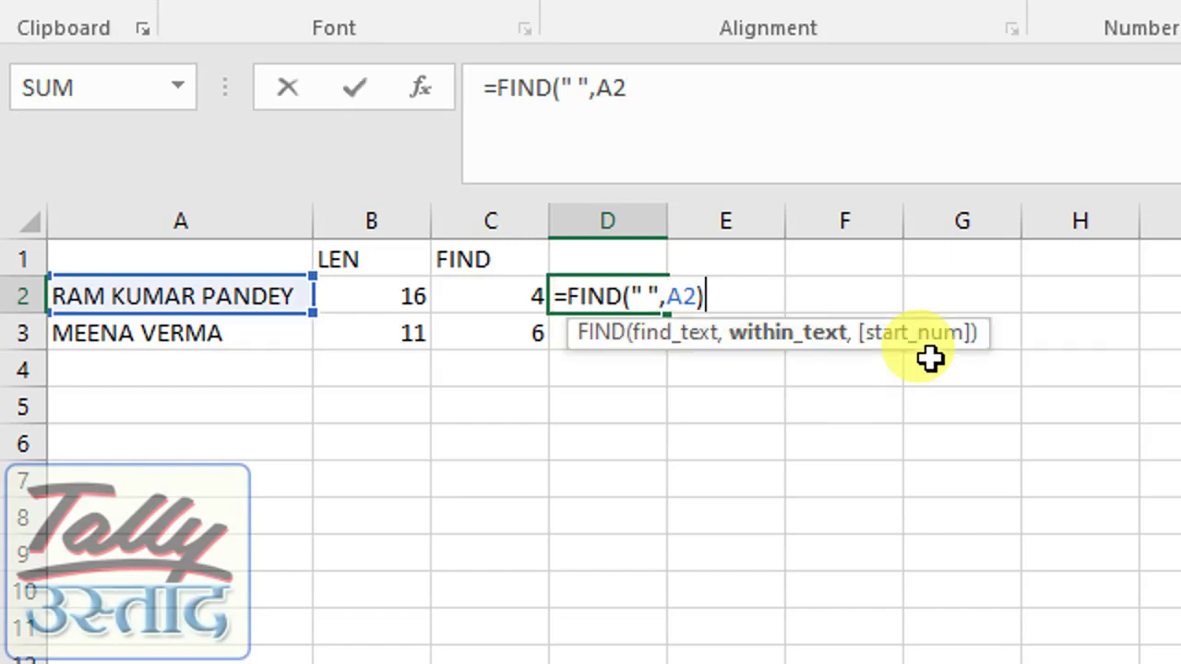
{"action": "type", "text": ","}
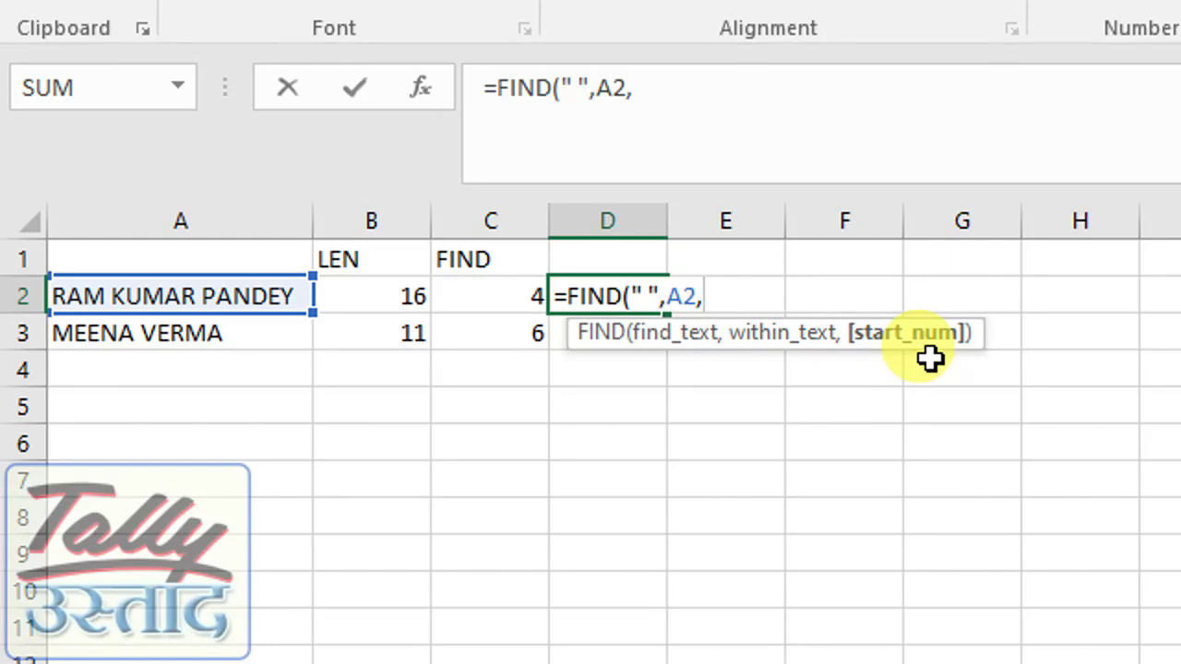
{"action": "key", "text": "Return"}
{"action": "key", "text": "Up"}
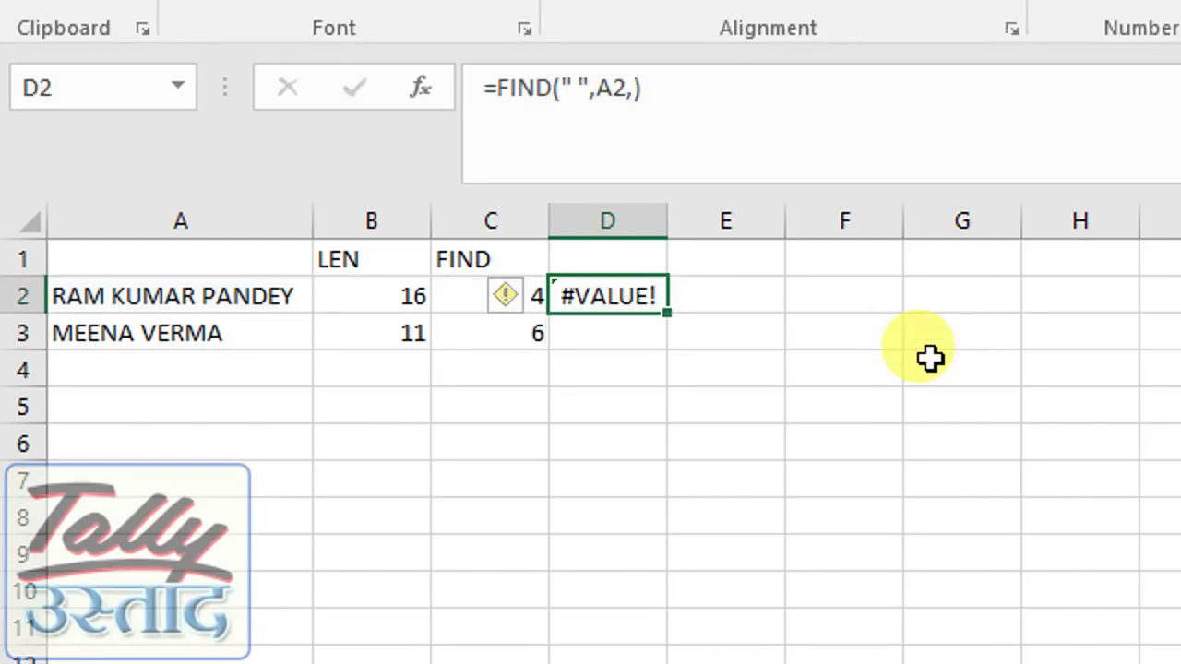
Step: Use C2 as the start_num argument of the FIND formula in D2, making it =FIND(" ",A2,C2)
{"action": "key", "text": "F2"}
{"action": "key", "text": "BackSpace"}
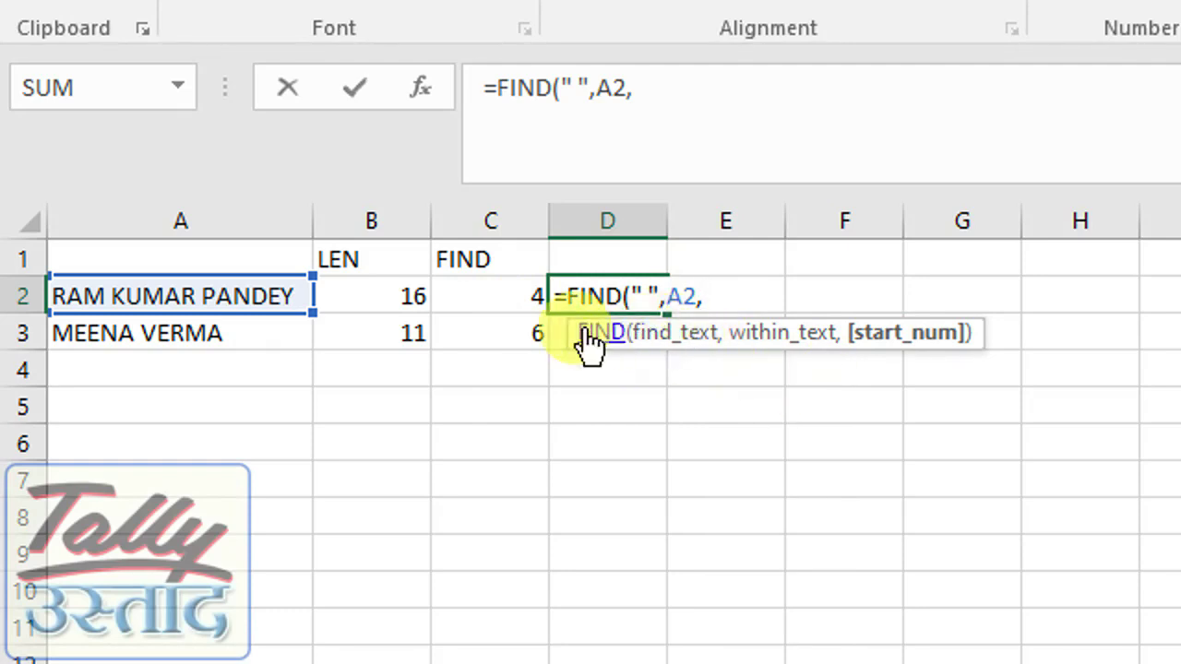
{"action": "left_click", "coordinate": [480, 296]}
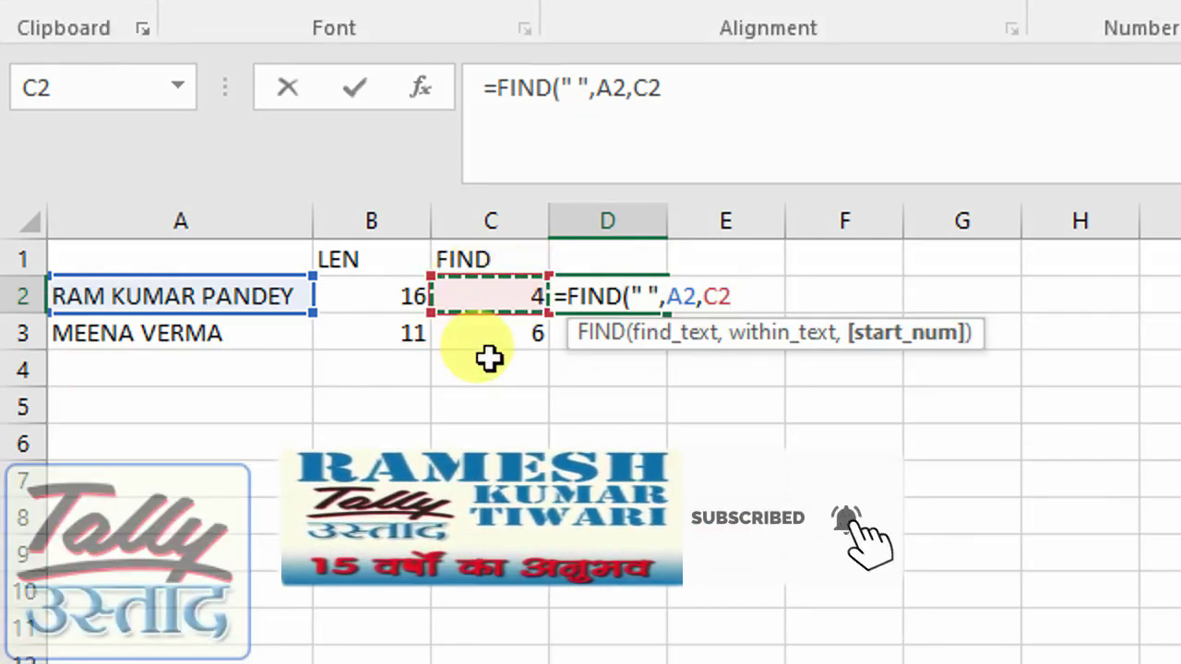
{"action": "type", "text": "+1"}
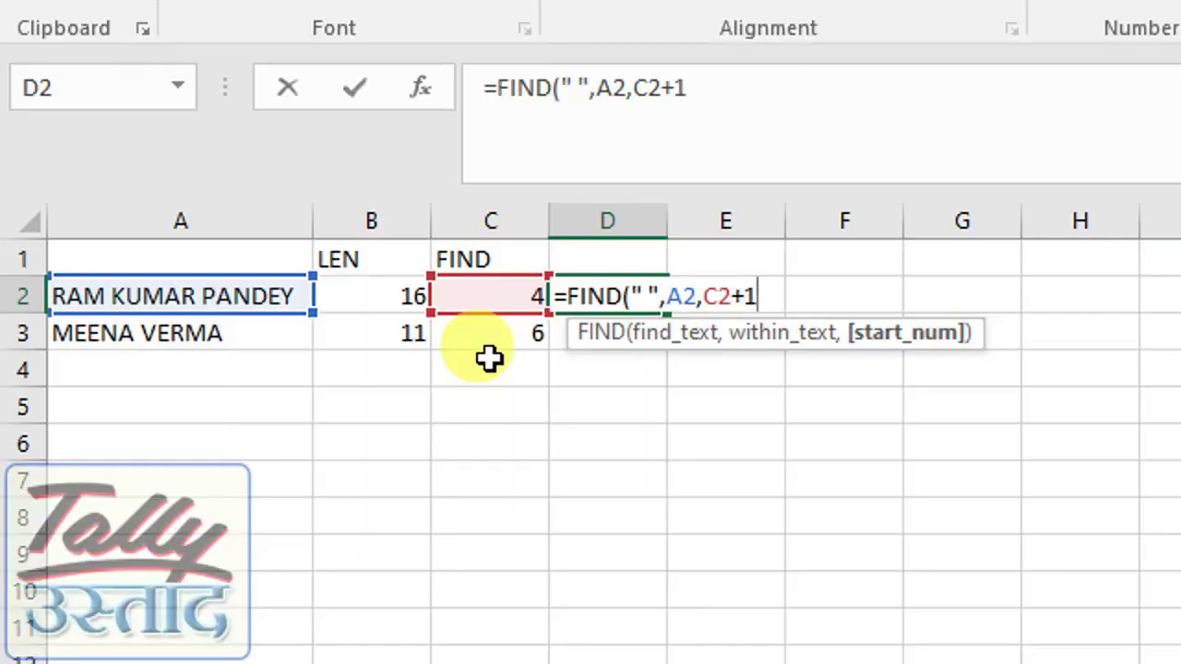
{"action": "key", "text": "BackSpace"}
{"action": "key", "text": "BackSpace"}
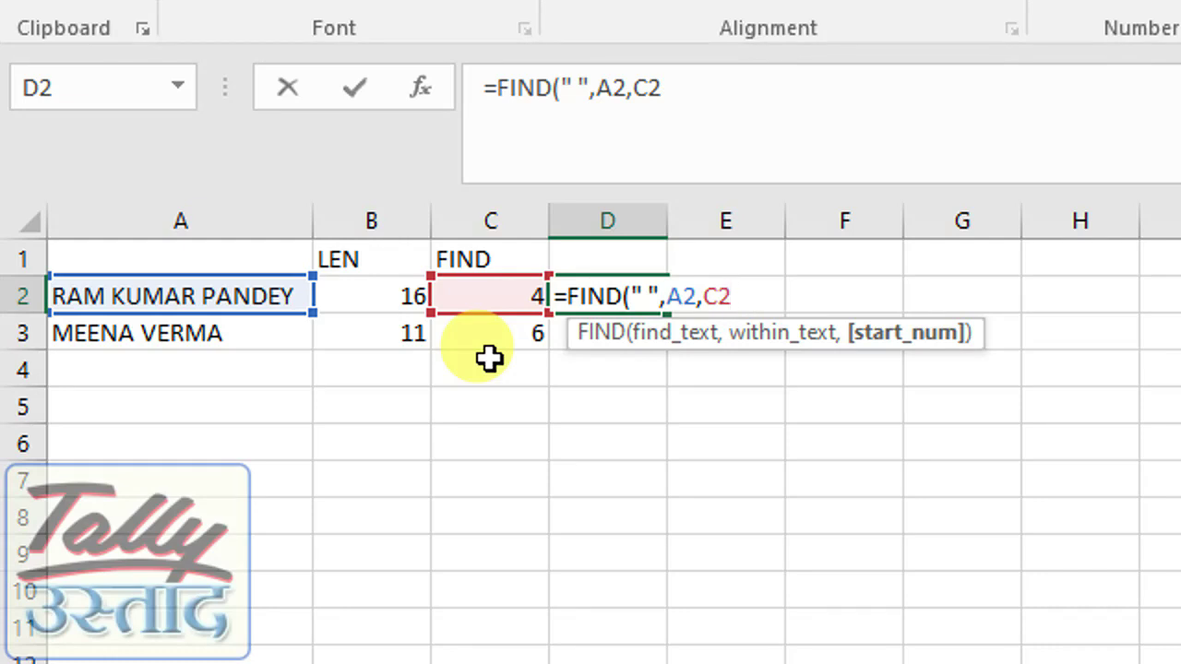
{"action": "key", "text": "Return"}
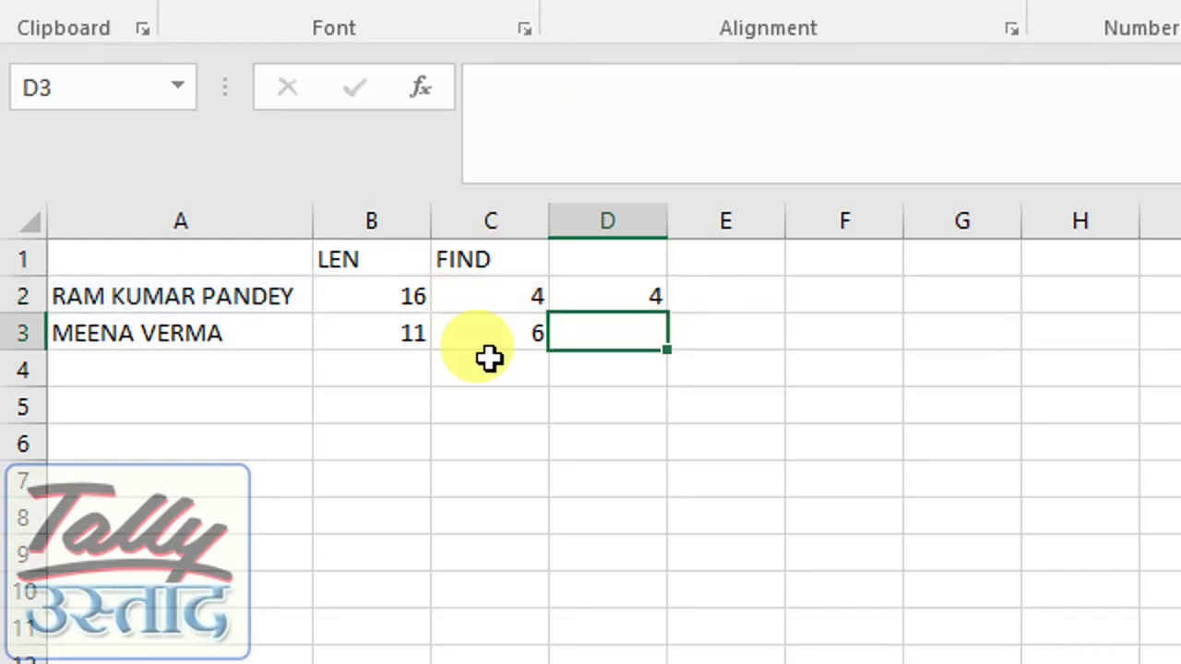
{"action": "key", "text": "Up"}
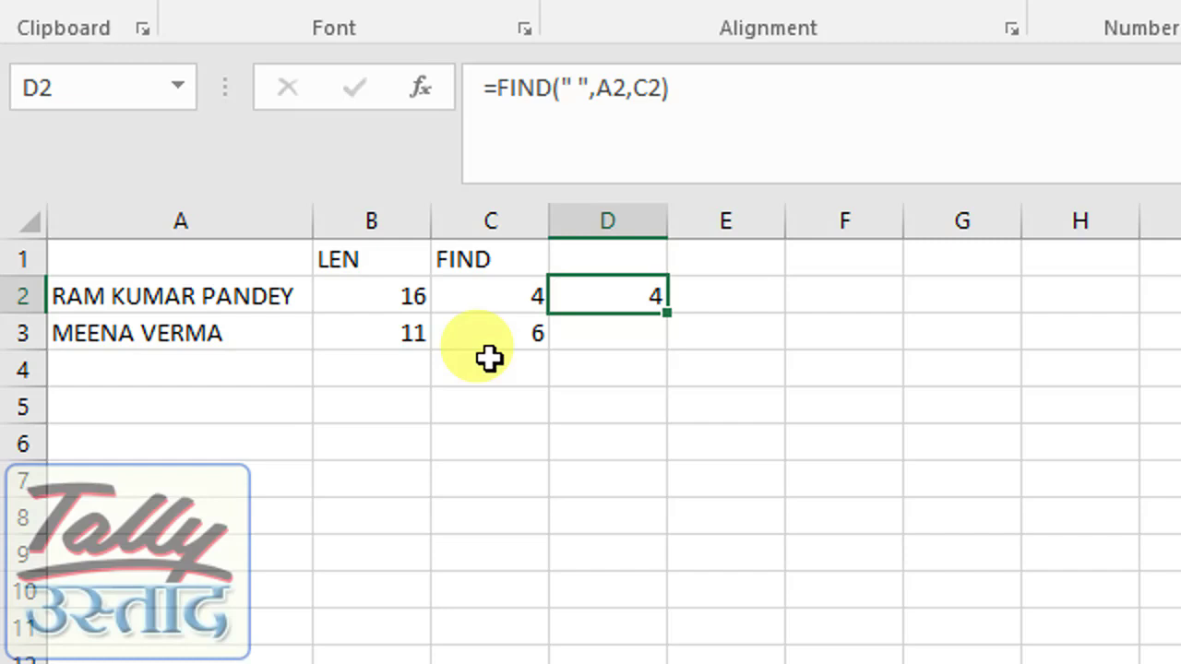
Step: Add 1 to the start position in D2's formula so it reads =FIND(" ",A2,C2+1)
{"action": "key", "text": "F2"}
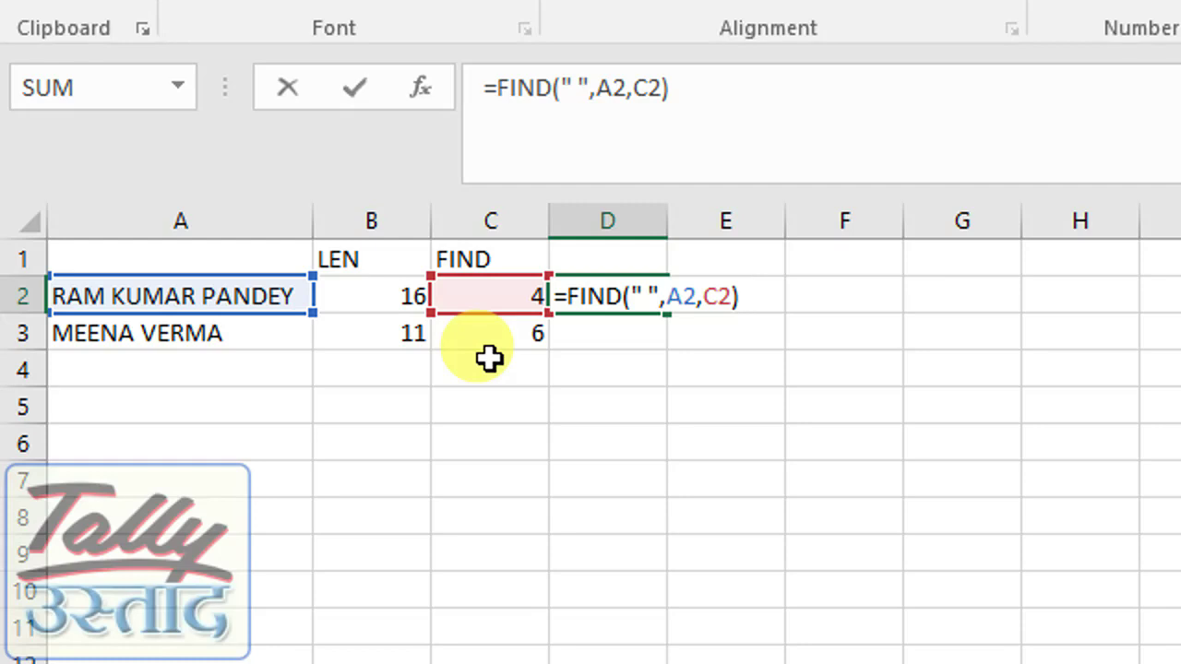
{"action": "key", "text": "BackSpace"}
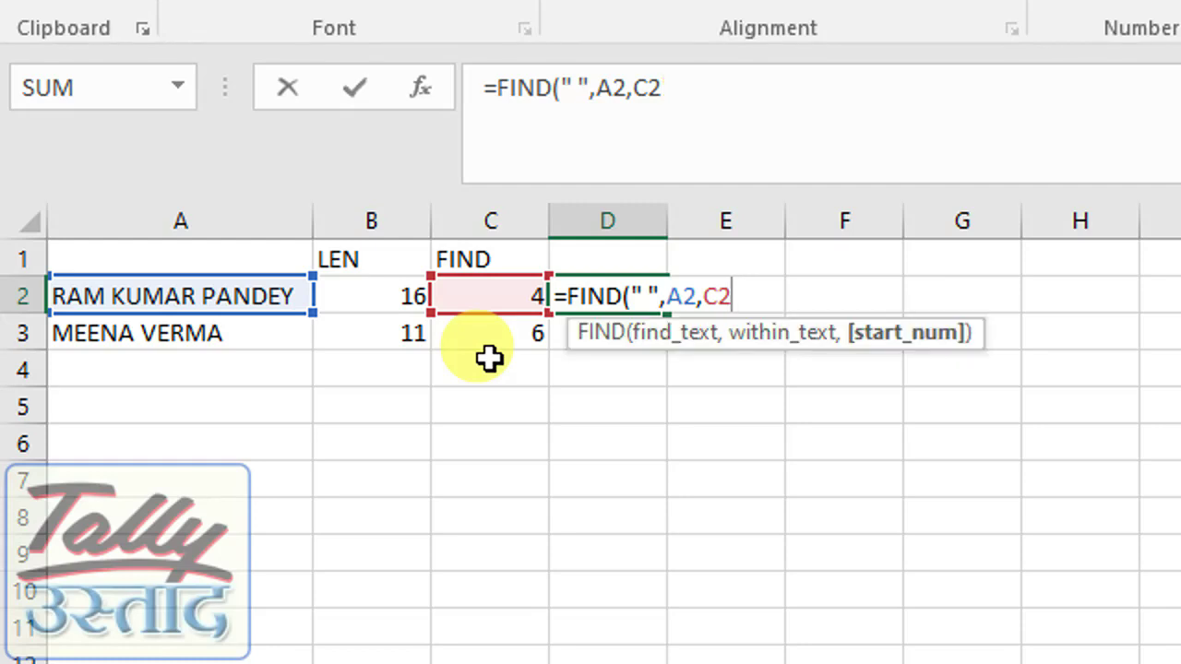
{"action": "type", "text": "+1"}
{"action": "key", "text": "Return"}
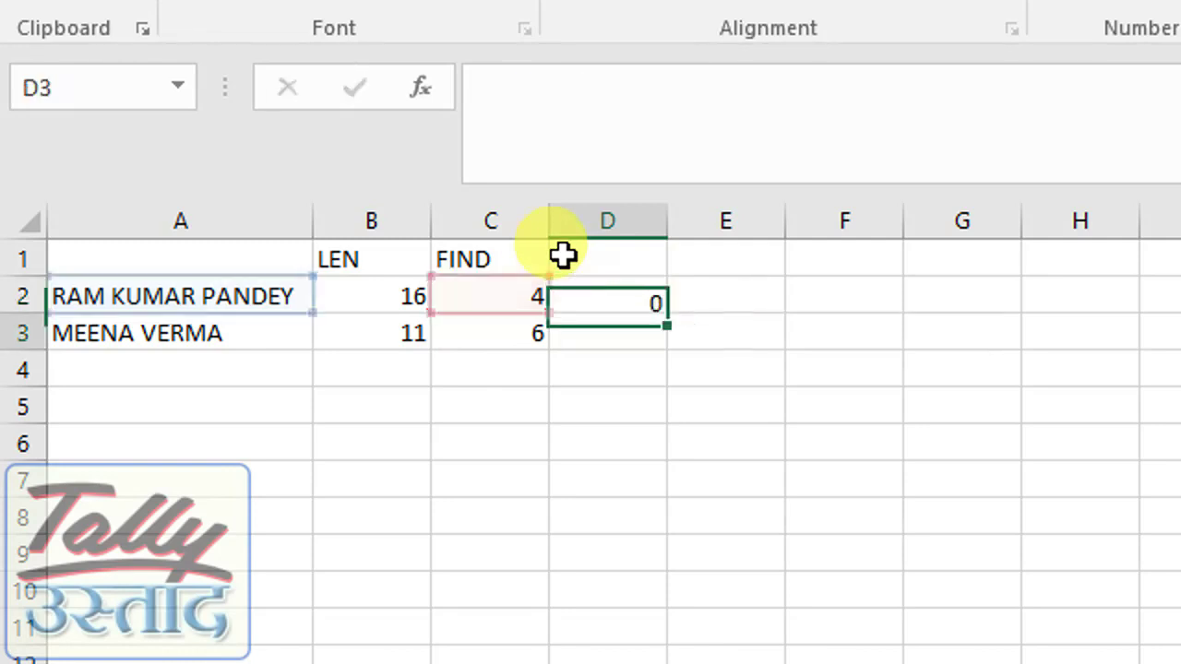
{"action": "left_click", "coordinate": [618, 297]}
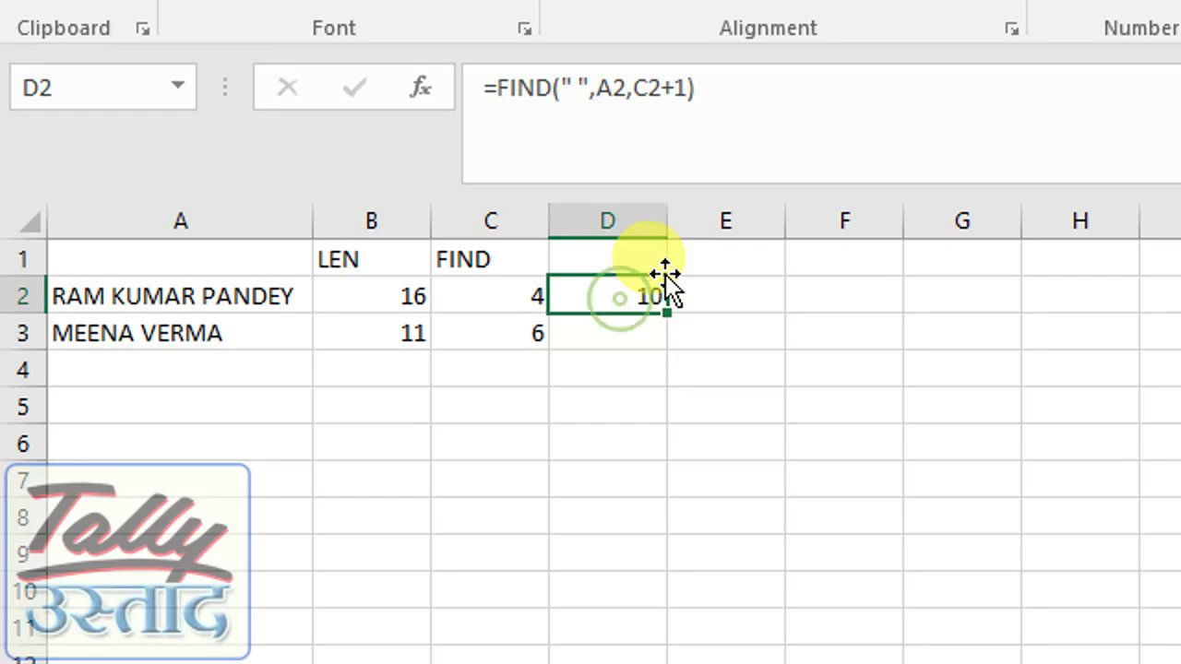
Step: Go through the name in A2 character by character up to the second space to check the position returned in D2
{"action": "key", "text": "Left"}
{"action": "key", "text": "Left"}
{"action": "key", "text": "Left"}
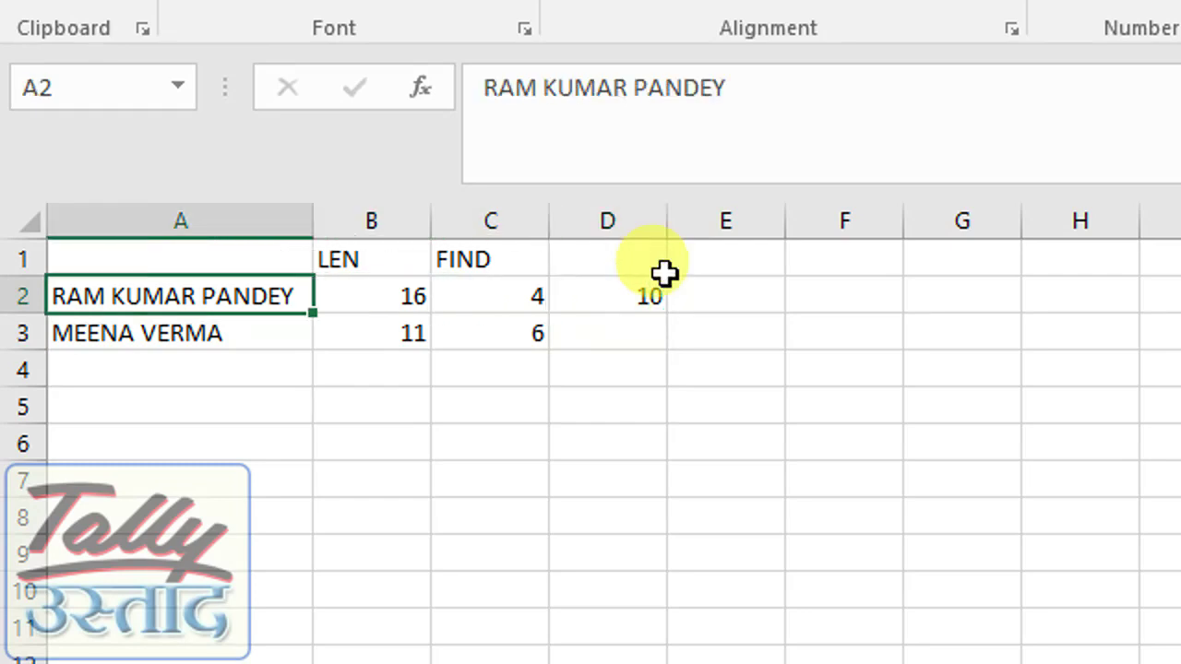
{"action": "key", "text": "F2"}
{"action": "key", "text": "Left"}
{"action": "key", "text": "Left"}
{"action": "key", "text": "Left"}
{"action": "key", "text": "Left"}
{"action": "key", "text": "Left"}
{"action": "key", "text": "Left"}
{"action": "key", "text": "Left"}
{"action": "key", "text": "Left"}
{"action": "key", "text": "Left"}
{"action": "key", "text": "Left"}
{"action": "key", "text": "Left"}
{"action": "key", "text": "Left"}
{"action": "key", "text": "Left"}
{"action": "key", "text": "Left"}
{"action": "key", "text": "Left"}
{"action": "key", "text": "Left"}
{"action": "key", "text": "Right"}
{"action": "key", "text": "Right"}
{"action": "key", "text": "Right"}
{"action": "key", "text": "Right"}
{"action": "key", "text": "Right"}
{"action": "key", "text": "Right"}
{"action": "key", "text": "Right"}
{"action": "key", "text": "Right"}
{"action": "key", "text": "Right"}
{"action": "key", "text": "Right"}
{"action": "key", "text": "Escape"}
{"action": "key", "text": "Right"}
{"action": "key", "text": "Right"}
{"action": "key", "text": "Right"}
{"action": "key", "text": "Right"}
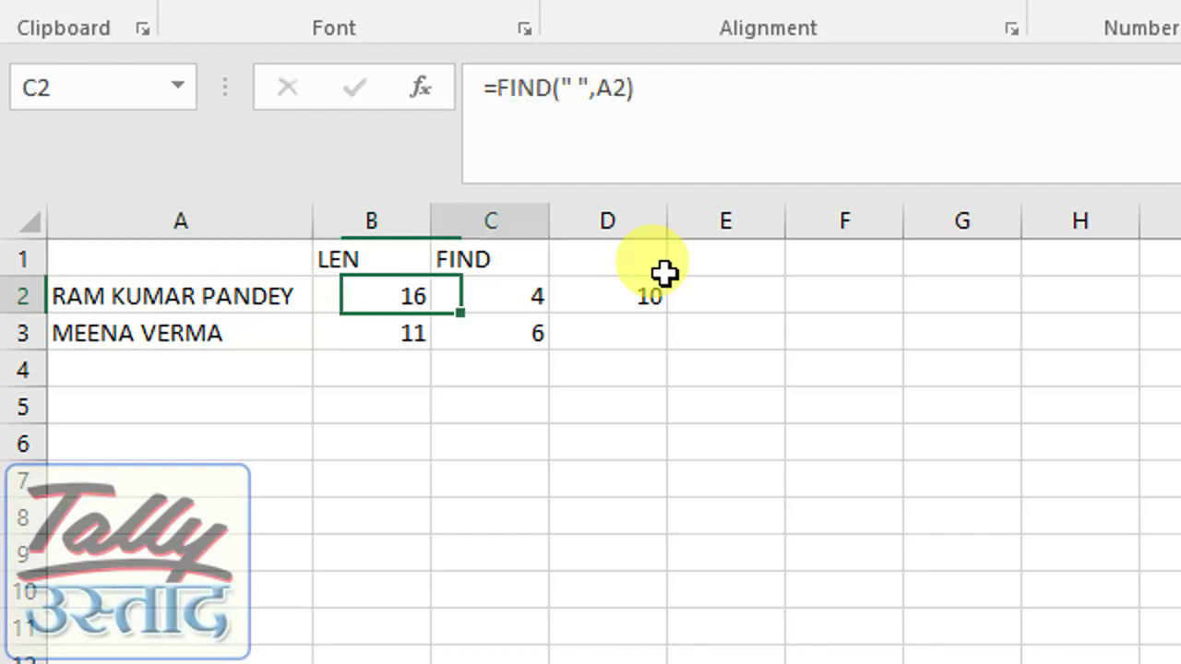
{"action": "key", "text": "Left"}
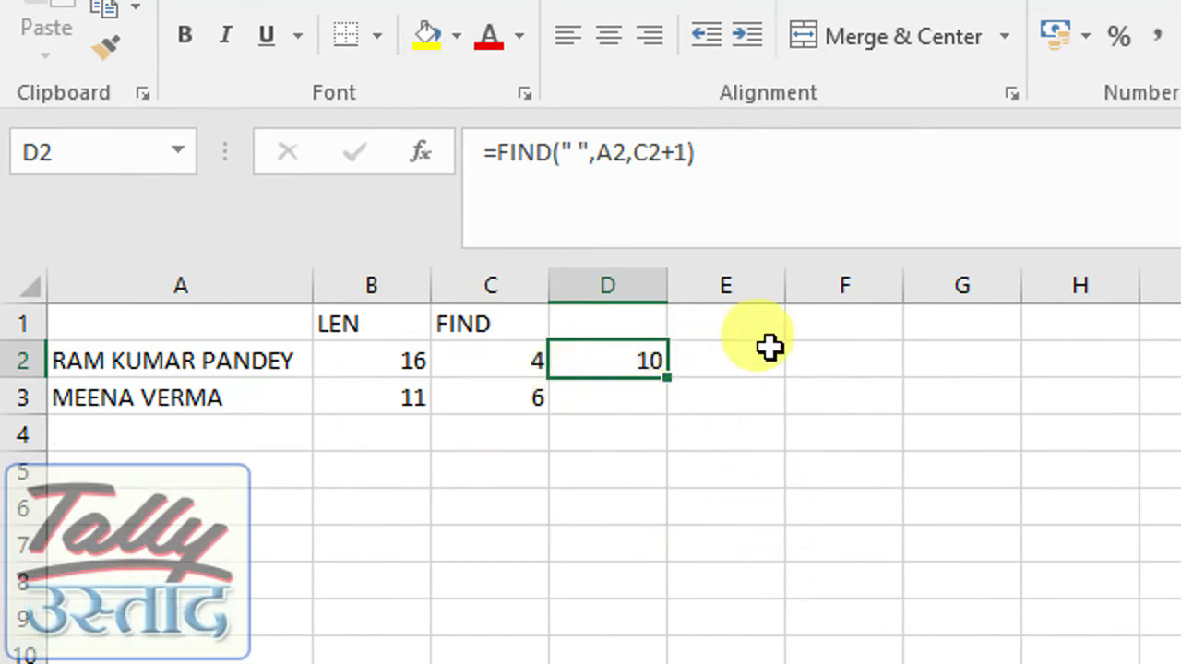
Step: Copy the second-space FIND formula from D2 into D3:D5
{"action": "key", "text": "Down"}
{"action": "key", "text": "Up"}
{"action": "key", "text": "ctrl+c"}
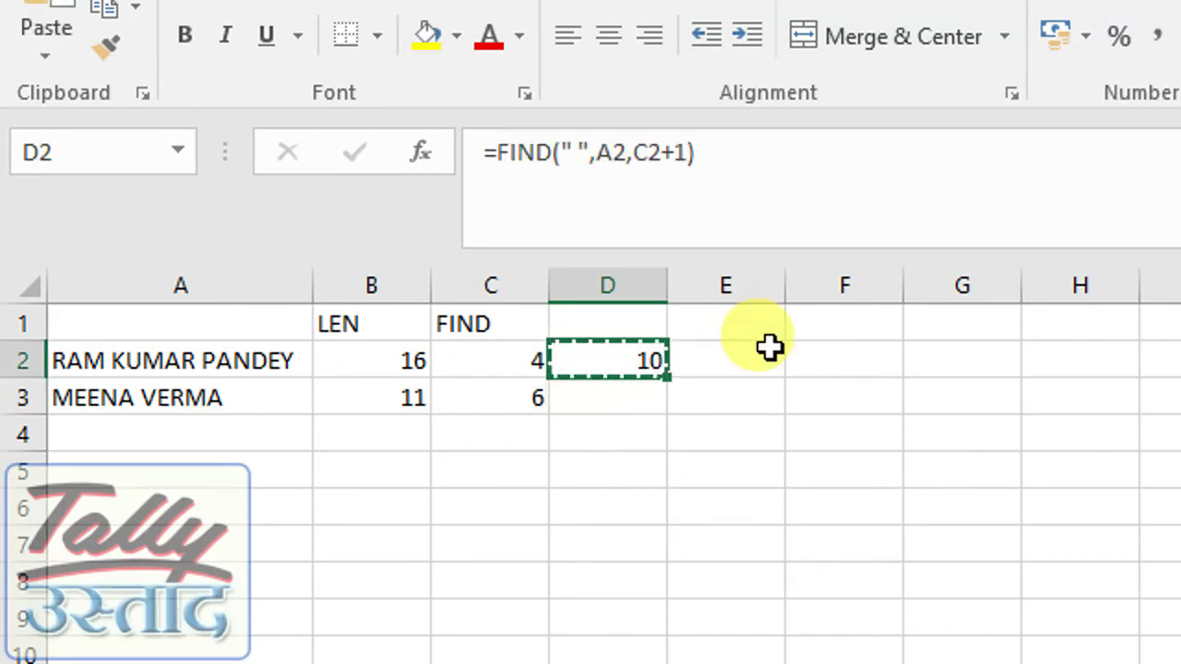
{"action": "key", "text": "Down"}
{"action": "key", "text": "shift+Down"}
{"action": "key", "text": "shift+Down"}
{"action": "key", "text": "ctrl+v"}
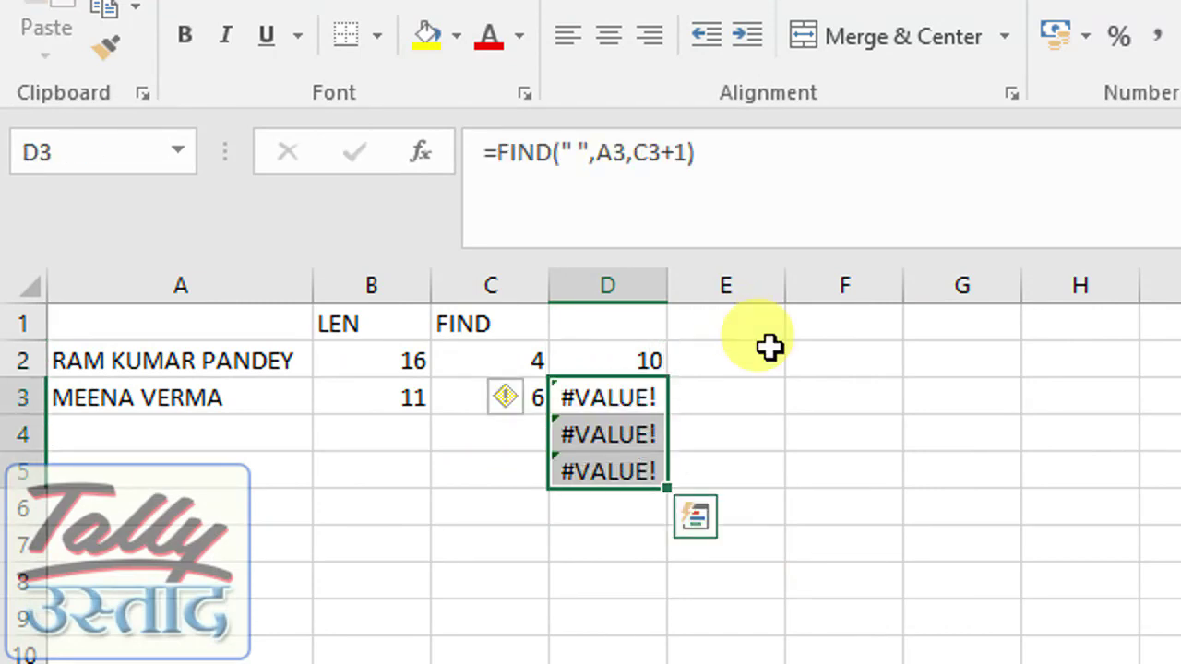
Step: Enter another person's two-part full name in A4
{"action": "key", "text": "Left"}
{"action": "key", "text": "Left"}
{"action": "key", "text": "Left"}
{"action": "key", "text": "Down"}
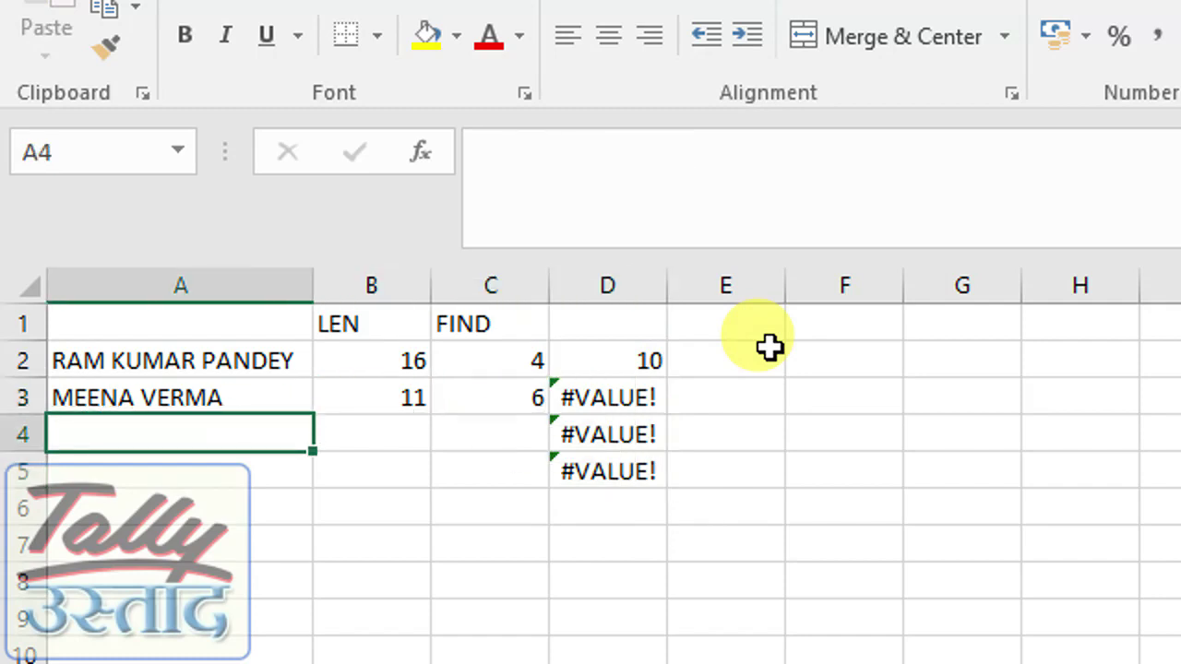
{"action": "type", "text": "MOHAN DS"}
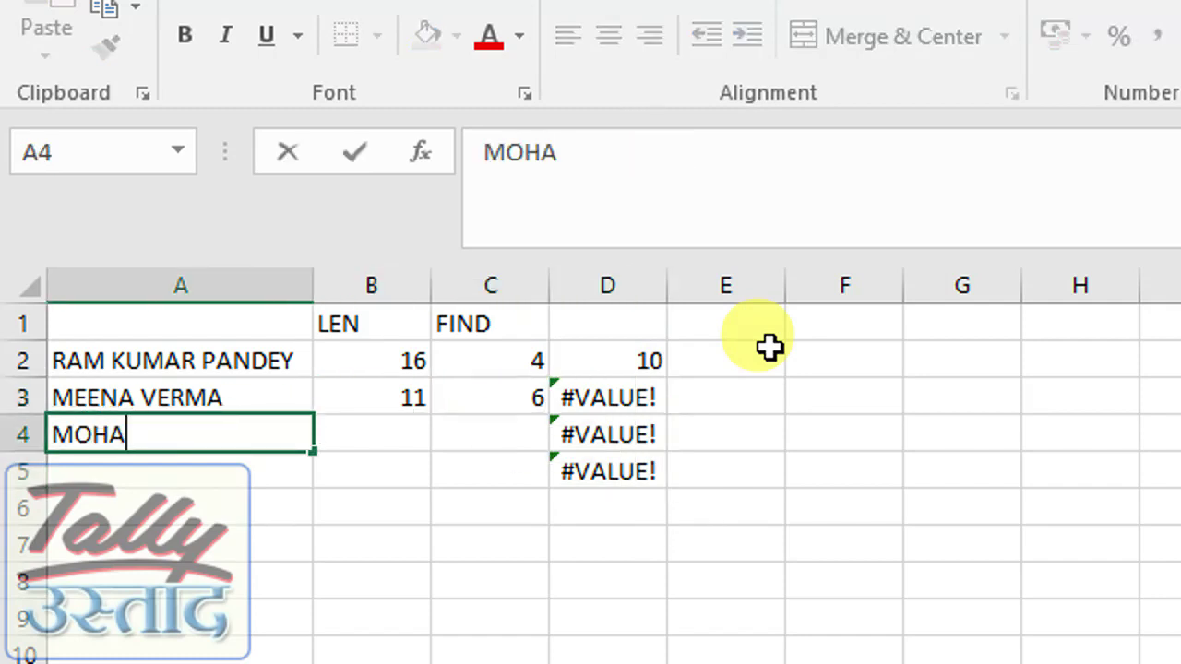
{"action": "key", "text": "BackSpace"}
{"action": "type", "text": "AS"}
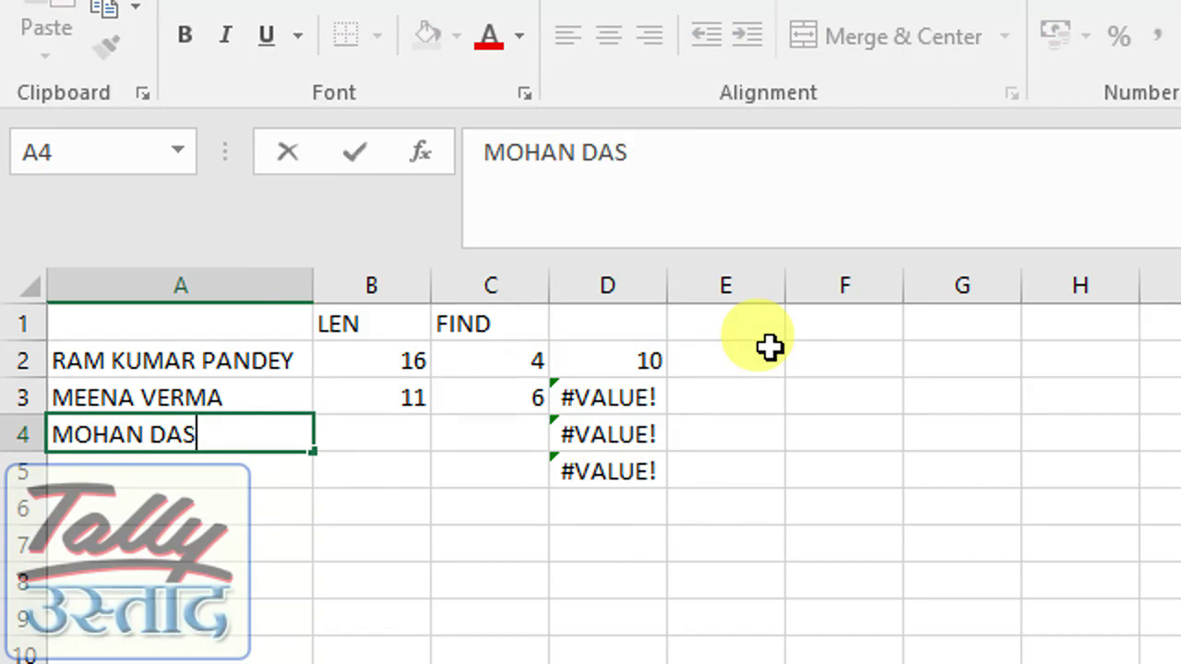
{"action": "key", "text": "Return"}
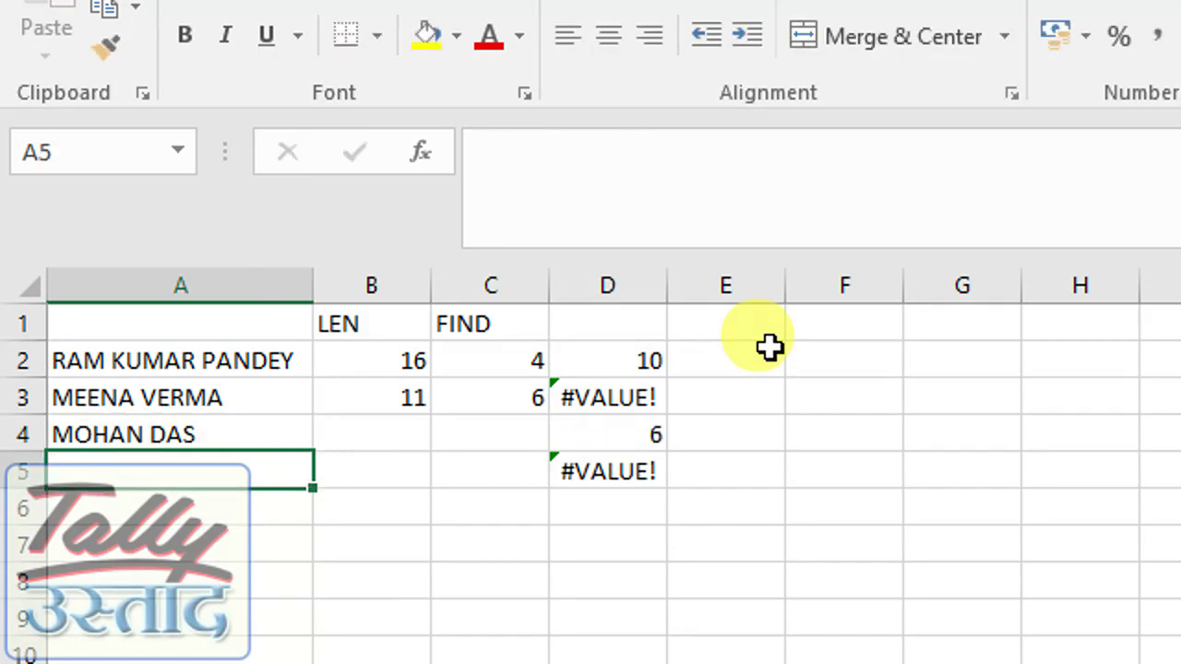
Step: Copy the LEN and first-space FIND formulas from row 3 down into B4 and C4
{"action": "key", "text": "Up"}
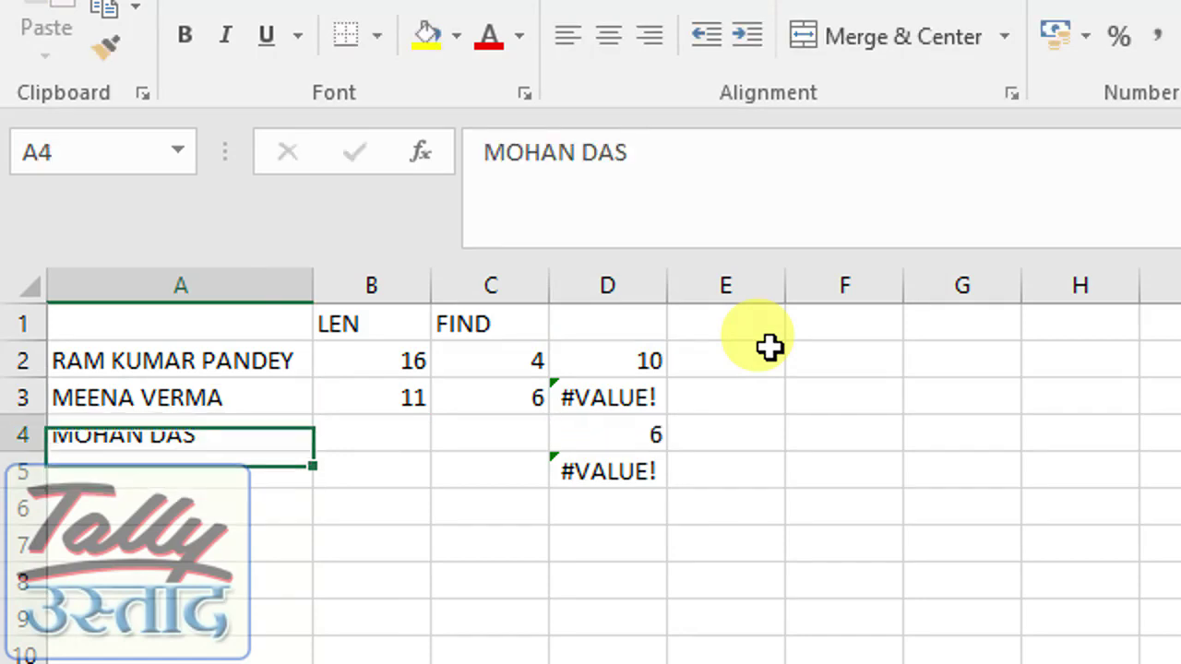
{"action": "key", "text": "Right"}
{"action": "key", "text": "ctrl+d"}
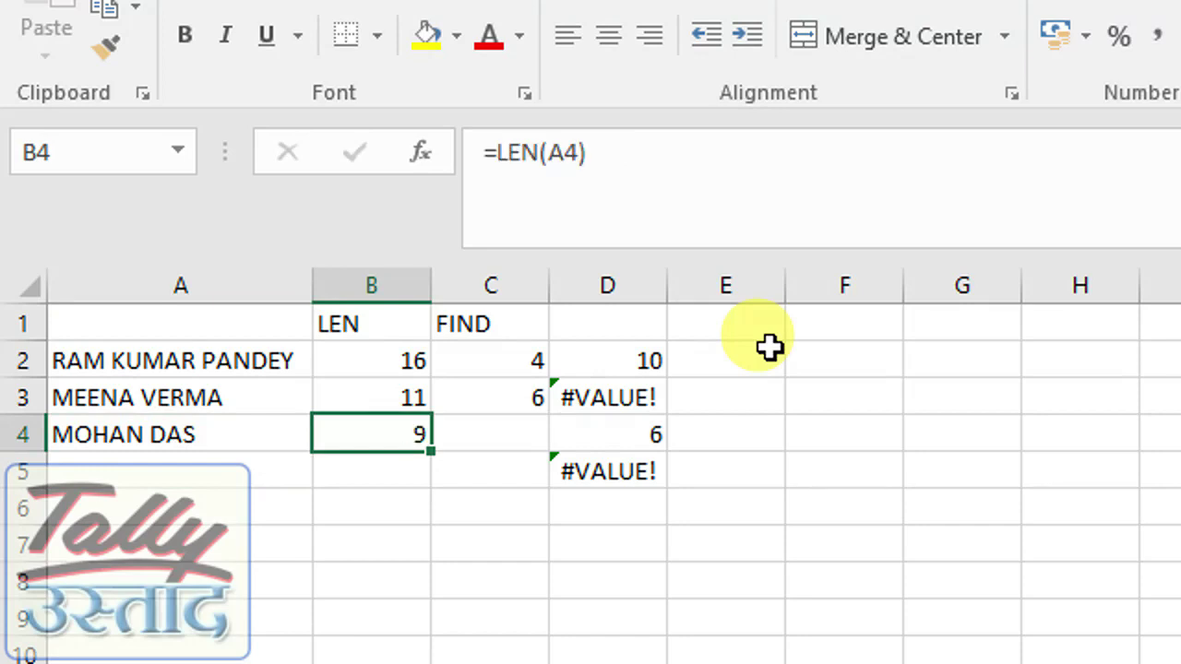
{"action": "key", "text": "Right"}
{"action": "key", "text": "ctrl+d"}
Step: Enter another person's three-part full name in A5
{"action": "key", "text": "Down"}
{"action": "key", "text": "Left"}
{"action": "key", "text": "Left"}
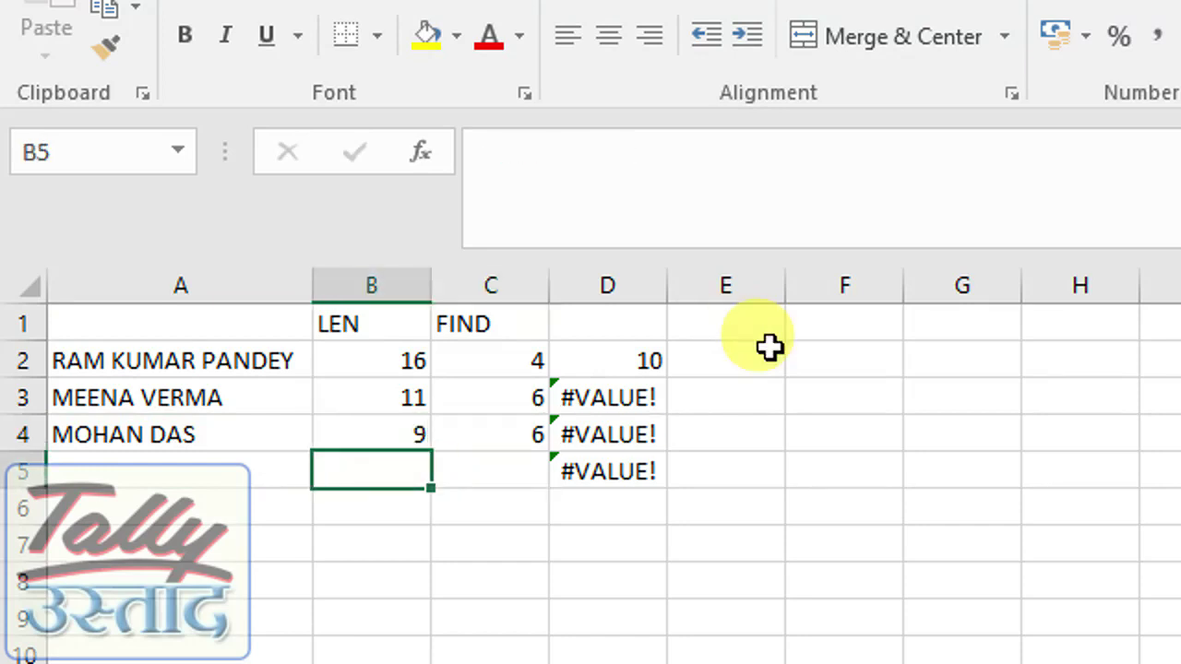
{"action": "type", "text": "RAJU"}
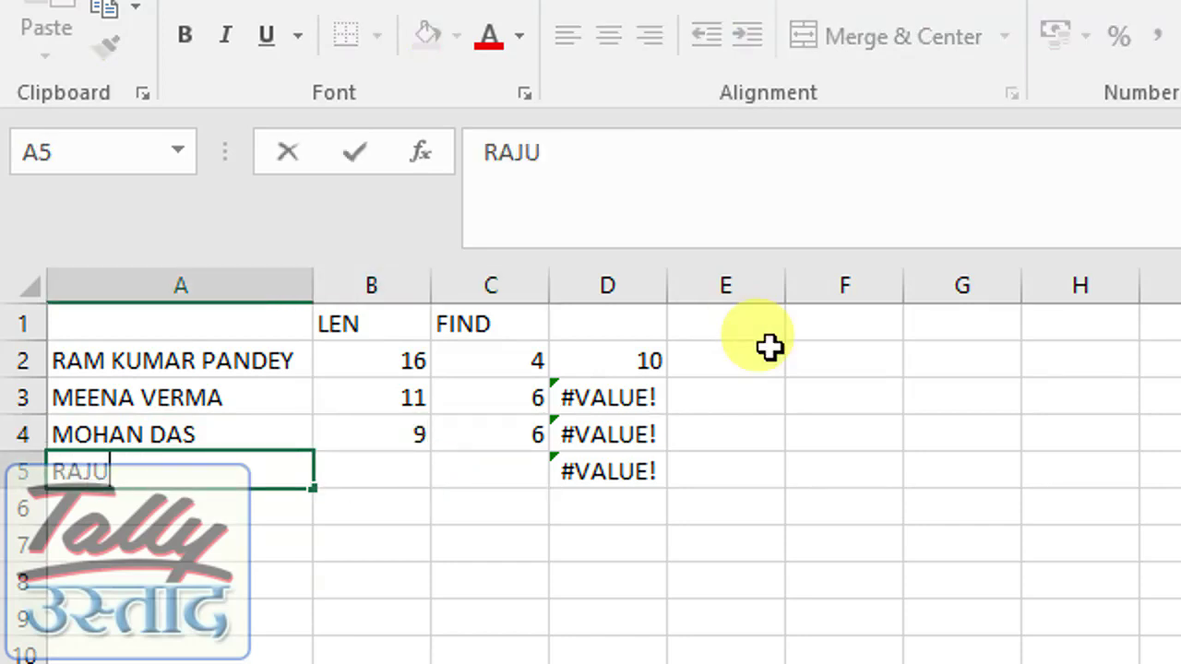
{"action": "type", "text": " SAH"}
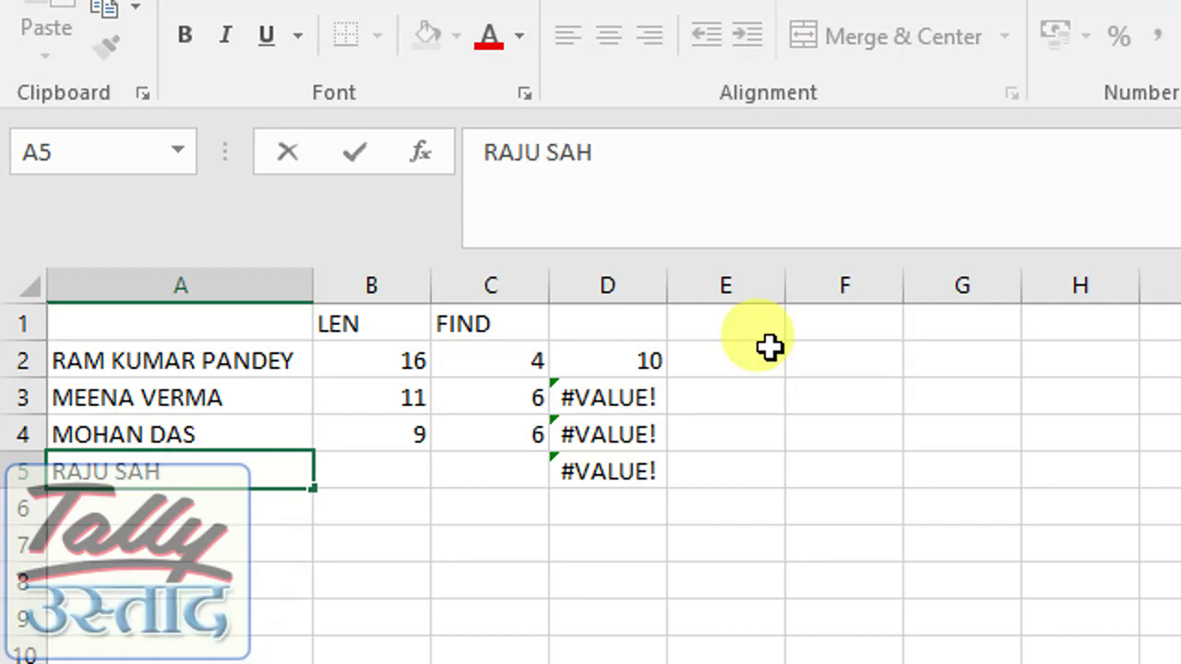
{"action": "type", "text": " VERMA"}
{"action": "key", "text": "Return"}
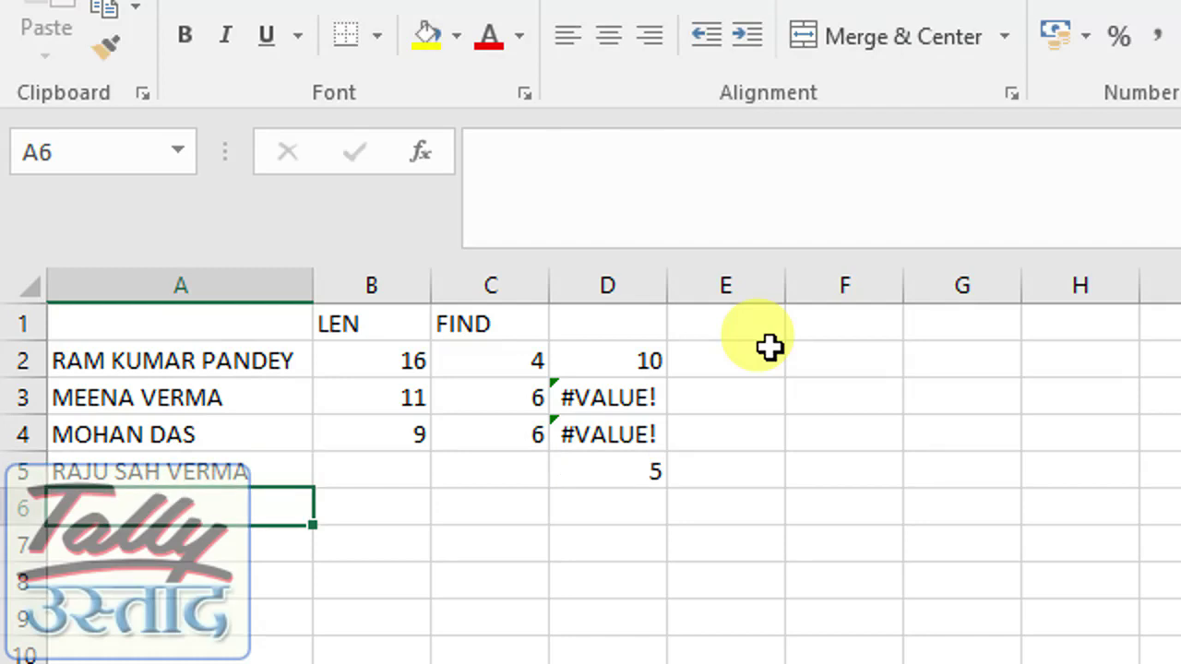
Step: Copy the LEN and first-space FIND formulas from row 4 down into B5 and C5
{"action": "key", "text": "Up"}
{"action": "key", "text": "Right"}
{"action": "key", "text": "Right"}
{"action": "key", "text": "Right"}
{"action": "key", "text": "Right"}
{"action": "key", "text": "Up"}
{"action": "key", "text": "Up"}
{"action": "key", "text": "Up"}
{"action": "key", "text": "Up"}
{"action": "key", "text": "Left"}
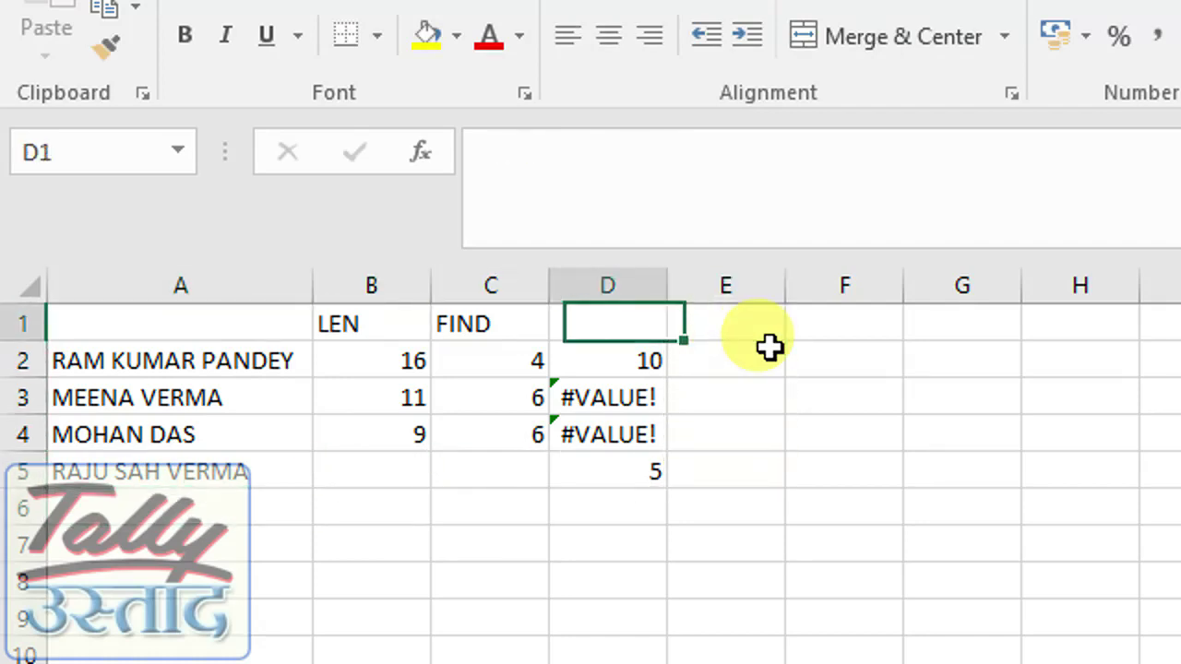
{"action": "key", "text": "Left"}
{"action": "key", "text": "Down"}
{"action": "key", "text": "Down"}
{"action": "key", "text": "Down"}
{"action": "key", "text": "Down"}
{"action": "key", "text": "Left"}
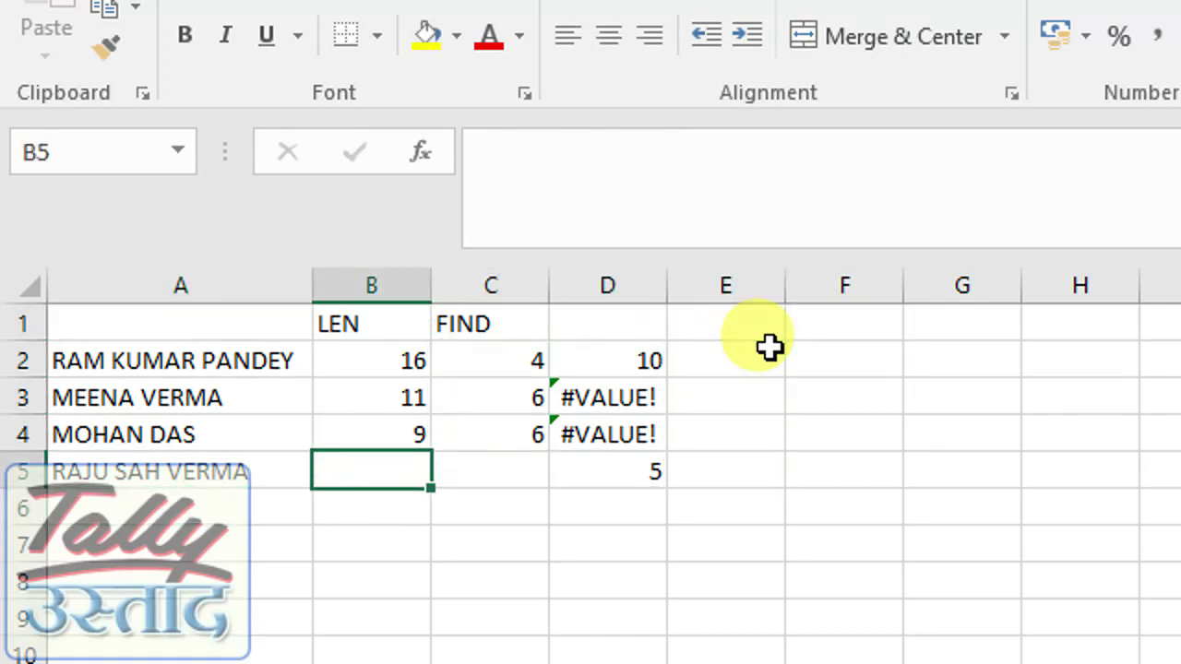
{"action": "key", "text": "ctrl+d"}
{"action": "key", "text": "Right"}
{"action": "key", "text": "ctrl+d"}
Step: Review the LEN and first-space FIND results in columns B and C for the names in rows 2 to 5
{"action": "key", "text": "Right"}
{"action": "key", "text": "Right"}
{"action": "key", "text": "Up"}
{"action": "key", "text": "Up"}
{"action": "key", "text": "Up"}
{"action": "key", "text": "Up"}
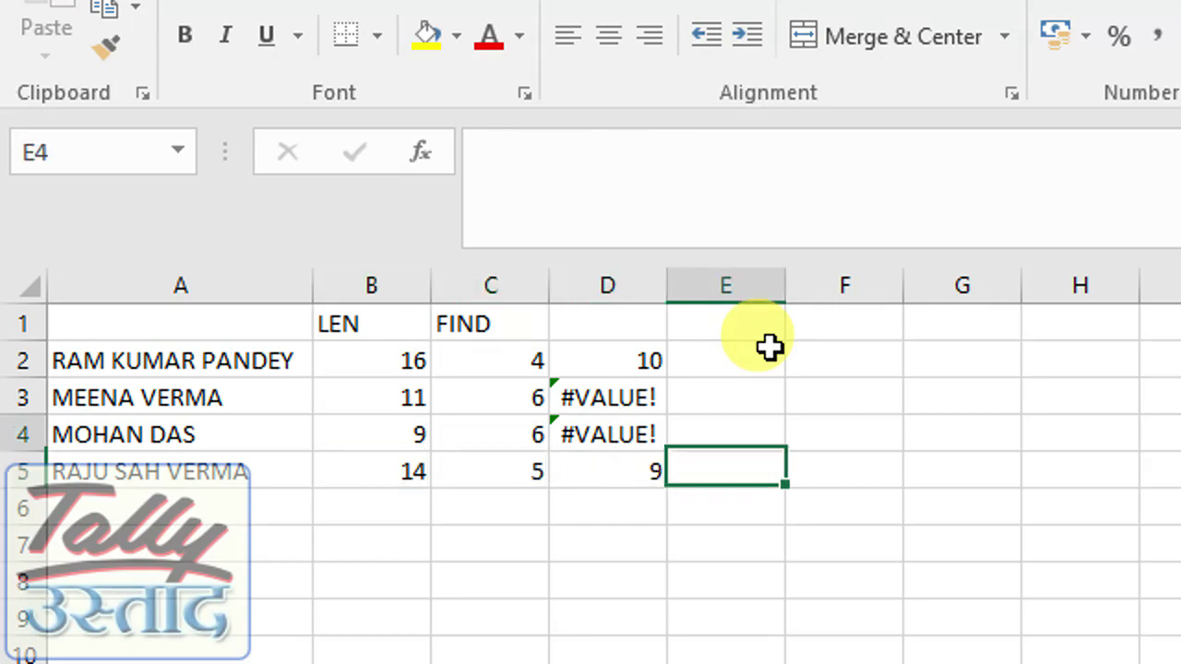
{"action": "key", "text": "Left"}
{"action": "key", "text": "Left"}
{"action": "key", "text": "Left"}
{"action": "key", "text": "Right"}
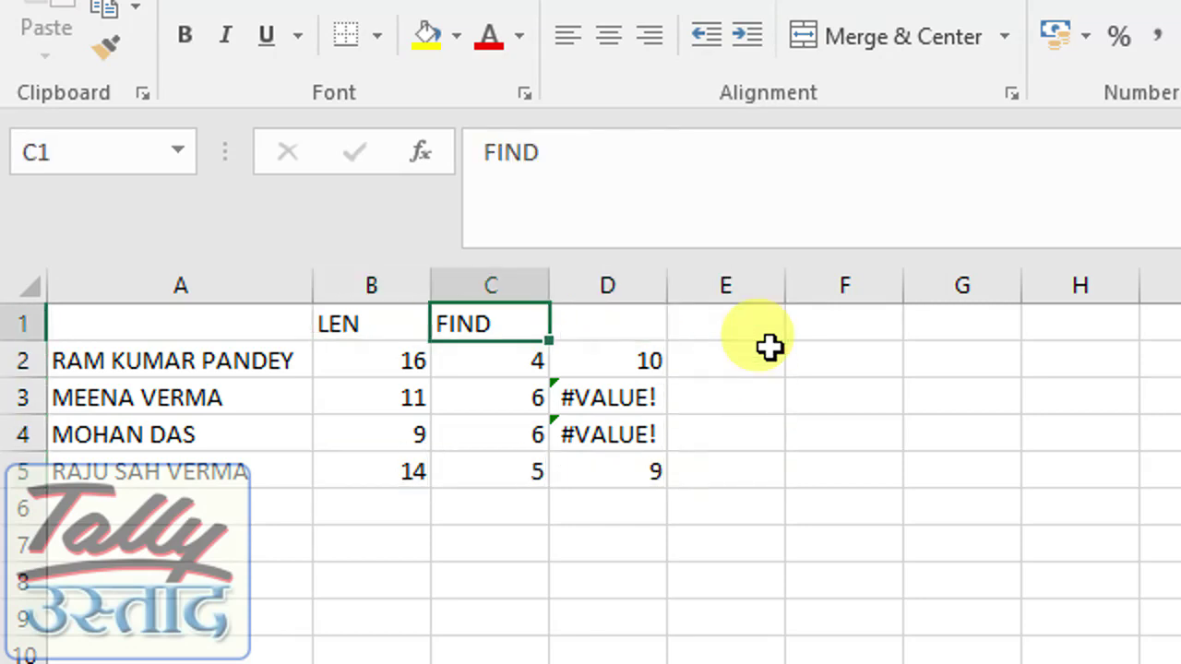
{"action": "key", "text": "Down"}
{"action": "key", "text": "Down"}
{"action": "key", "text": "Left"}
{"action": "key", "text": "Up"}
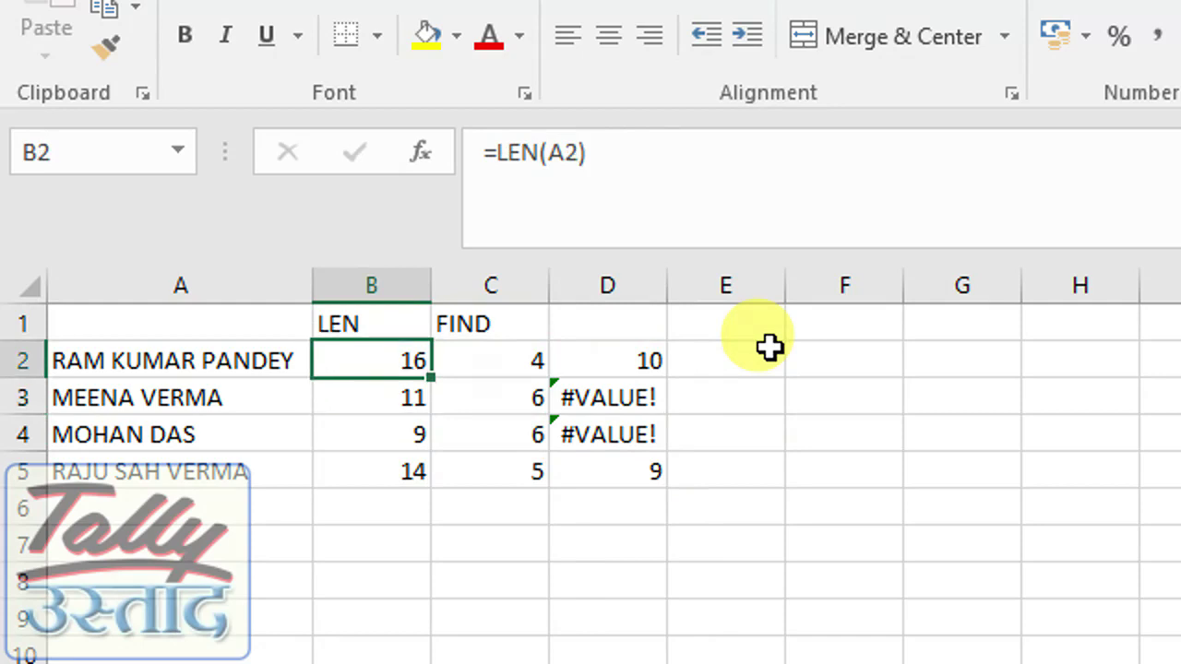
{"action": "key", "text": "Right"}
{"action": "key", "text": "Left"}
{"action": "key", "text": "Down"}
{"action": "key", "text": "Down"}
{"action": "key", "text": "Down"}
{"action": "key", "text": "Down"}
{"action": "key", "text": "Up"}
{"action": "key", "text": "Up"}
{"action": "key", "text": "Up"}
{"action": "key", "text": "Right"}
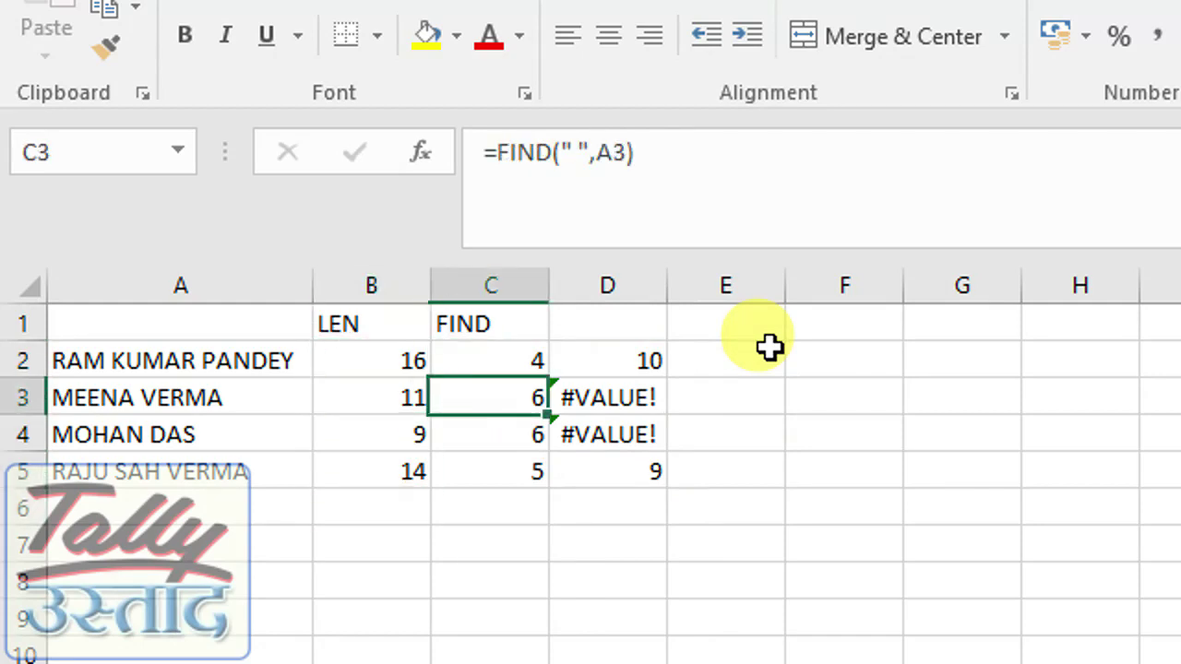
Step: Head column D with FIND 2ND SPACE in D1 and widen the column to fit the heading
{"action": "key", "text": "Up"}
{"action": "key", "text": "Up"}
{"action": "key", "text": "Right"}
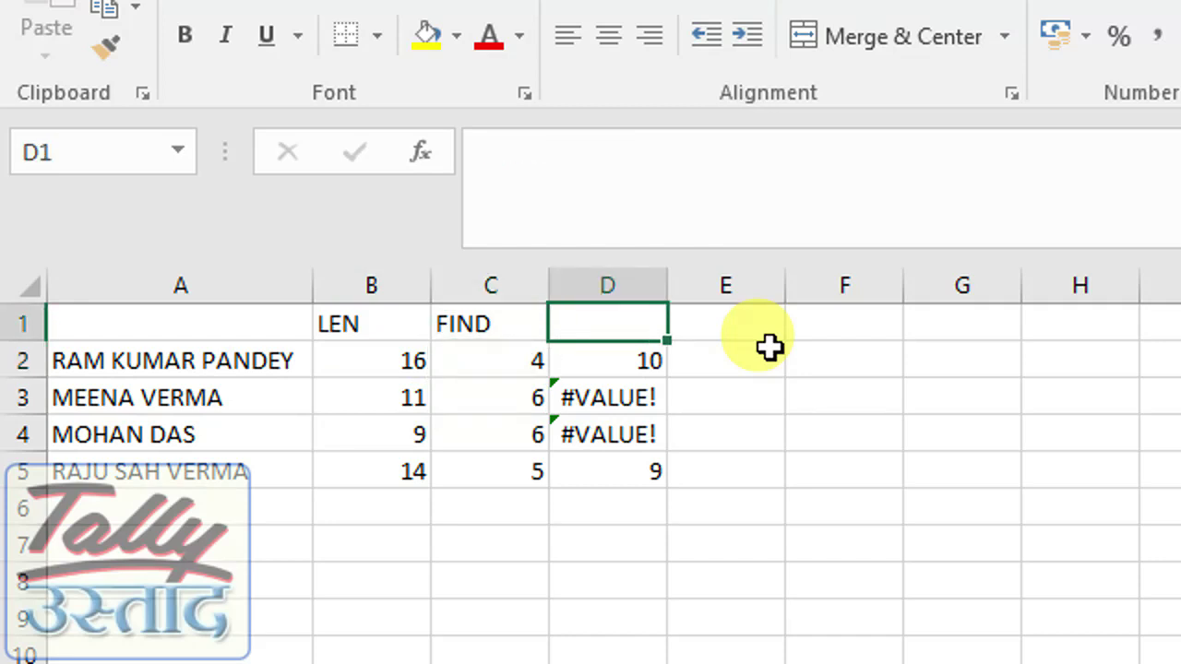
{"action": "type", "text": "FIND 2ND"}
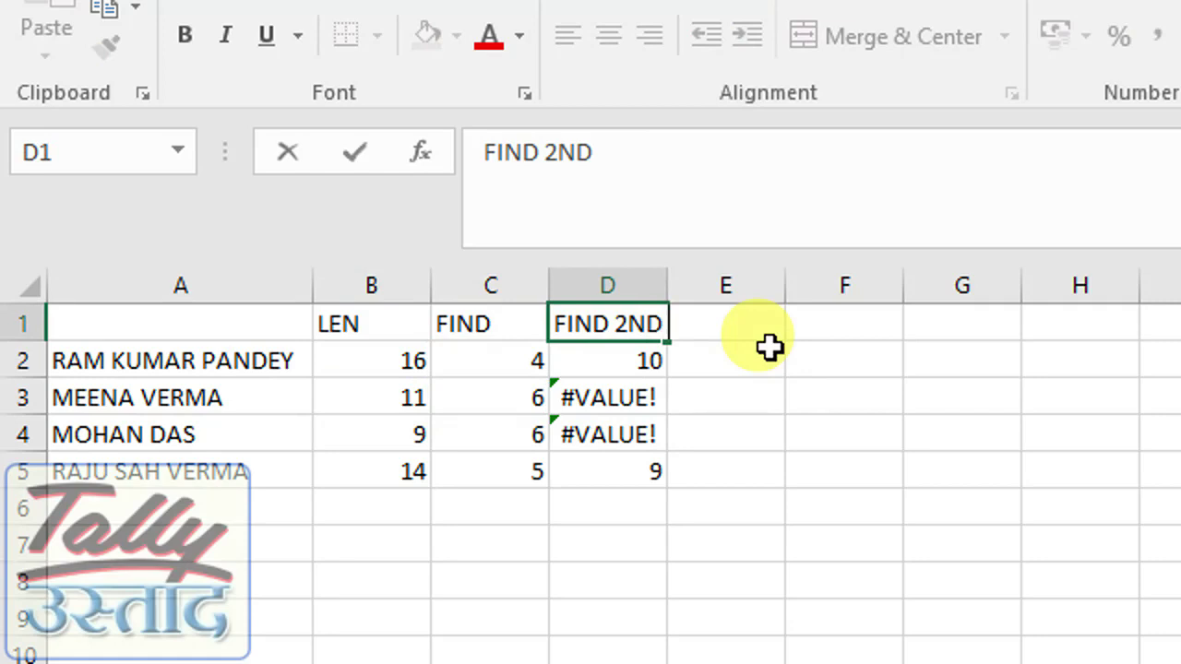
{"action": "type", "text": " SPACE"}
{"action": "key", "text": "Return"}
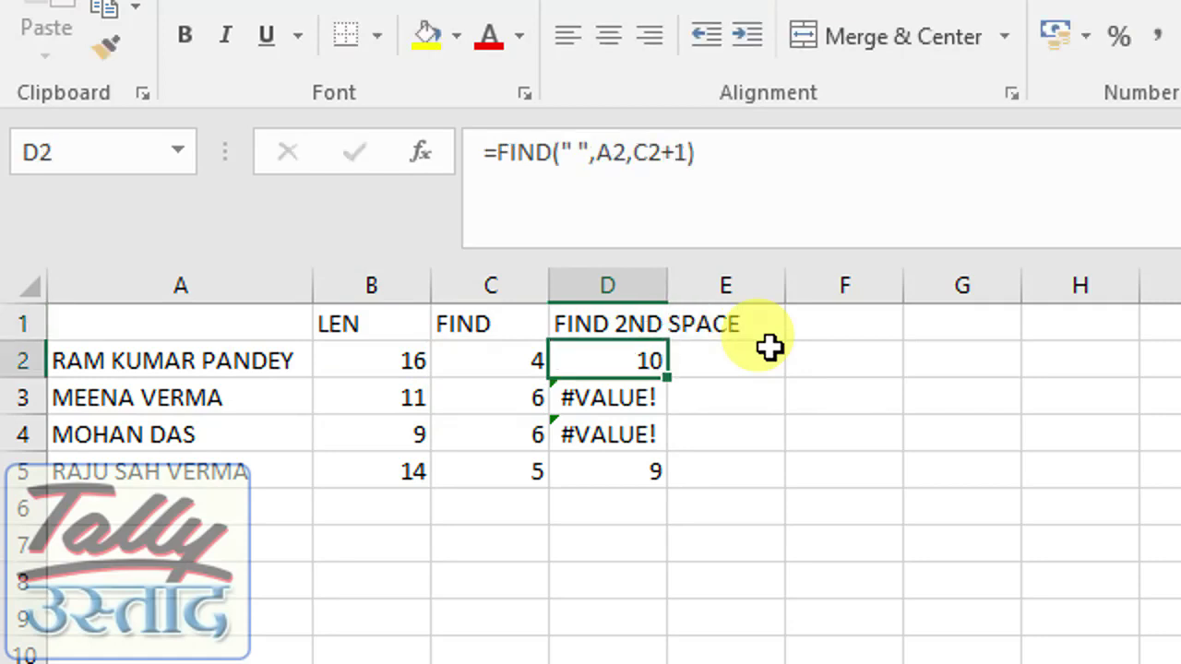
{"action": "double_click", "coordinate": [666, 281]}
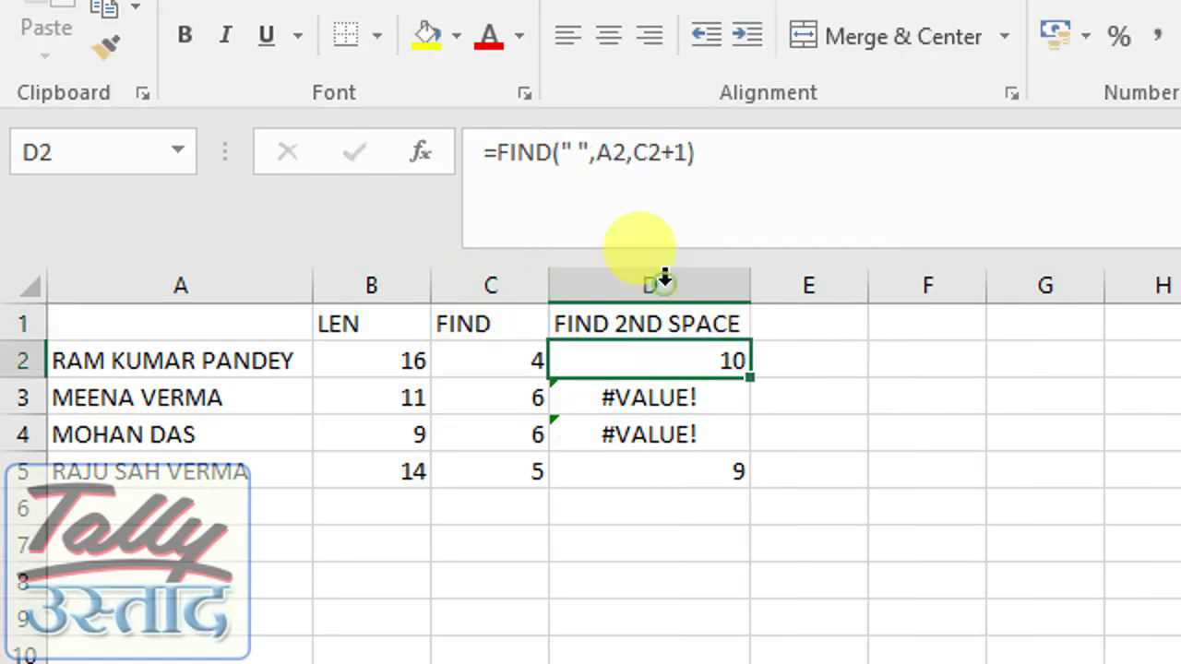
Step: Calculate the surname length in E2 with =B2-D2
{"action": "left_click", "coordinate": [802, 323]}
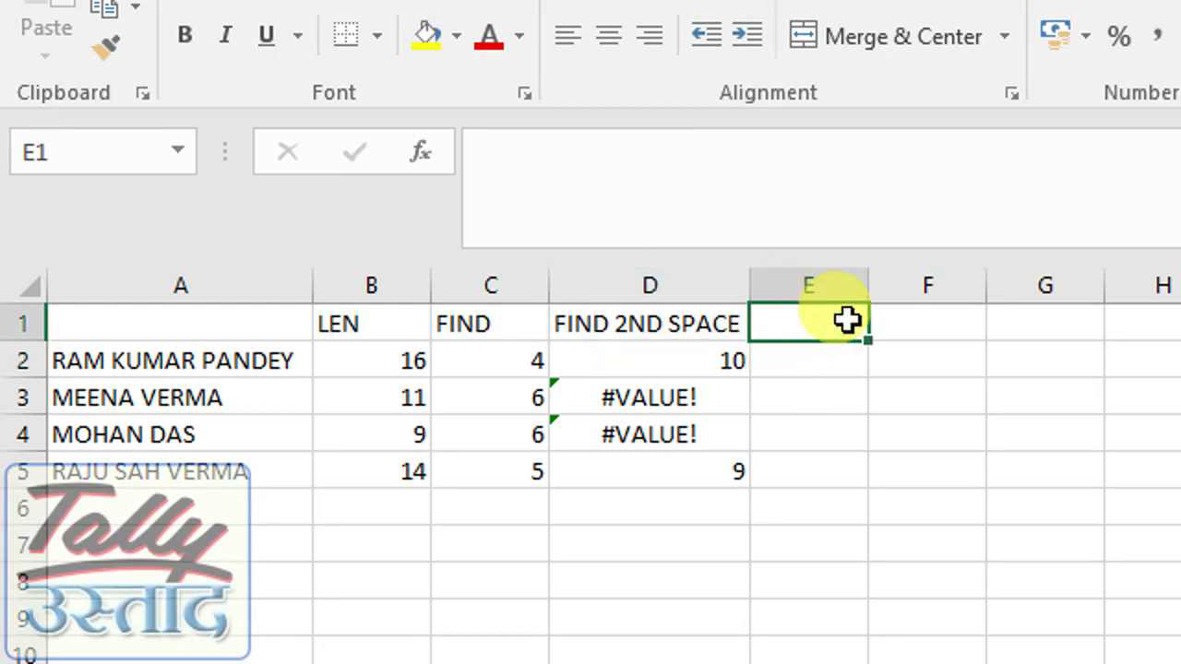
{"action": "left_click", "coordinate": [797, 355]}
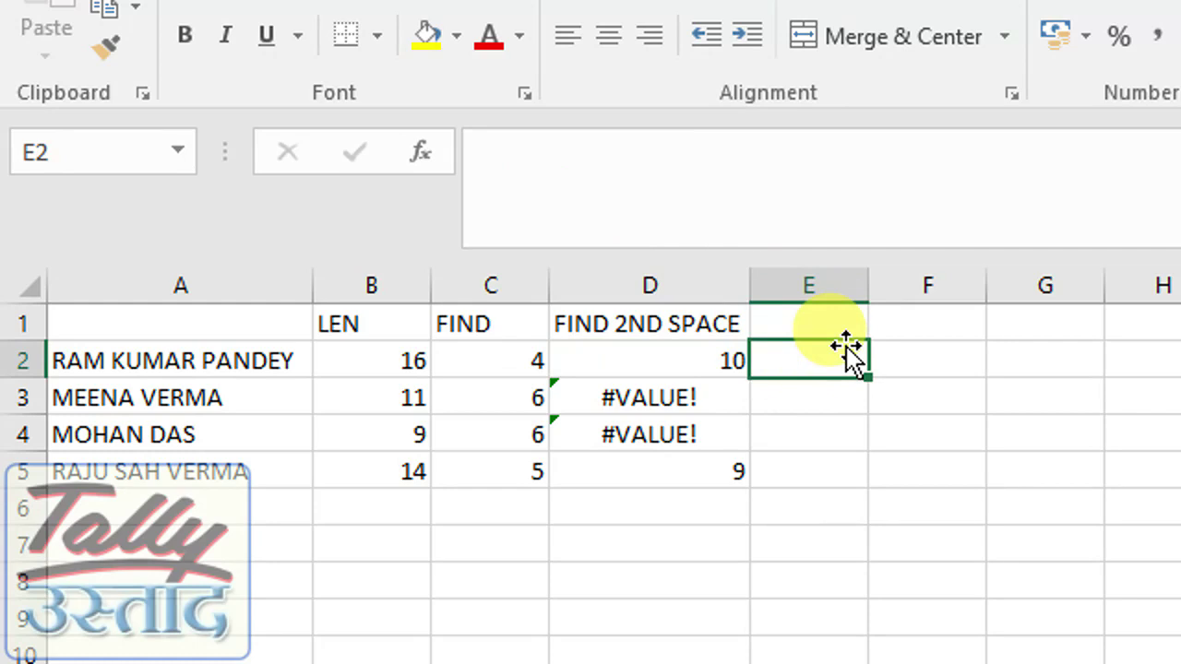
{"action": "type", "text": "="}
{"action": "key", "text": "Left"}
{"action": "key", "text": "Left"}
{"action": "key", "text": "Left"}
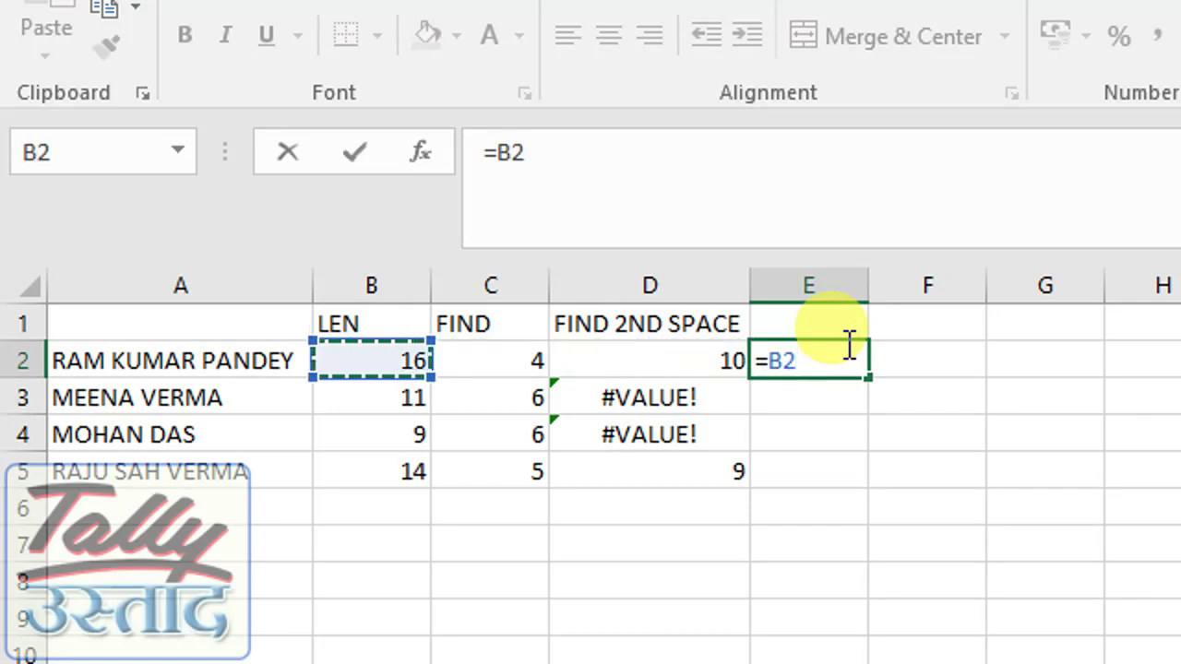
{"action": "type", "text": "-"}
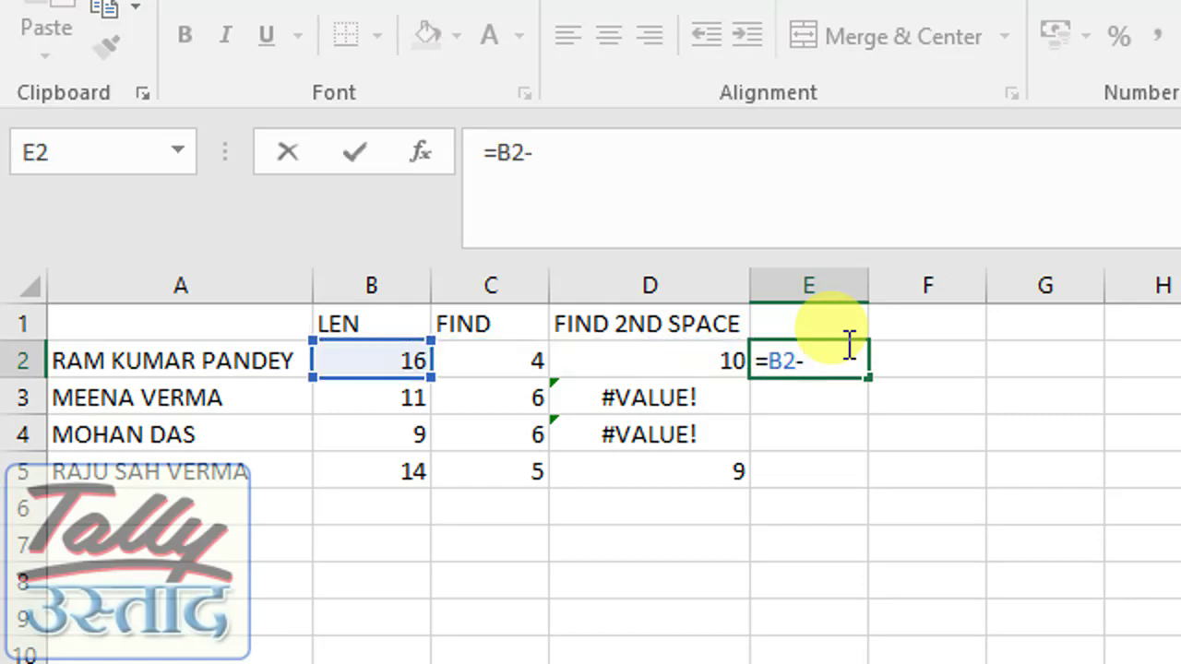
{"action": "key", "text": "Left"}
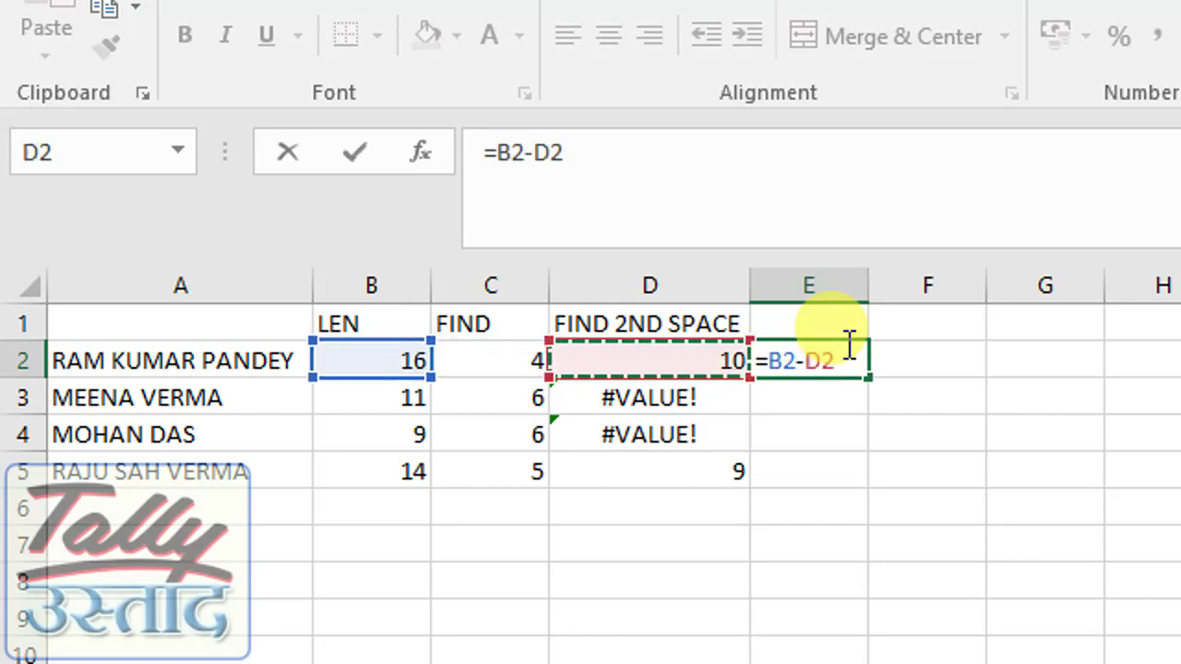
{"action": "key", "text": "Return"}
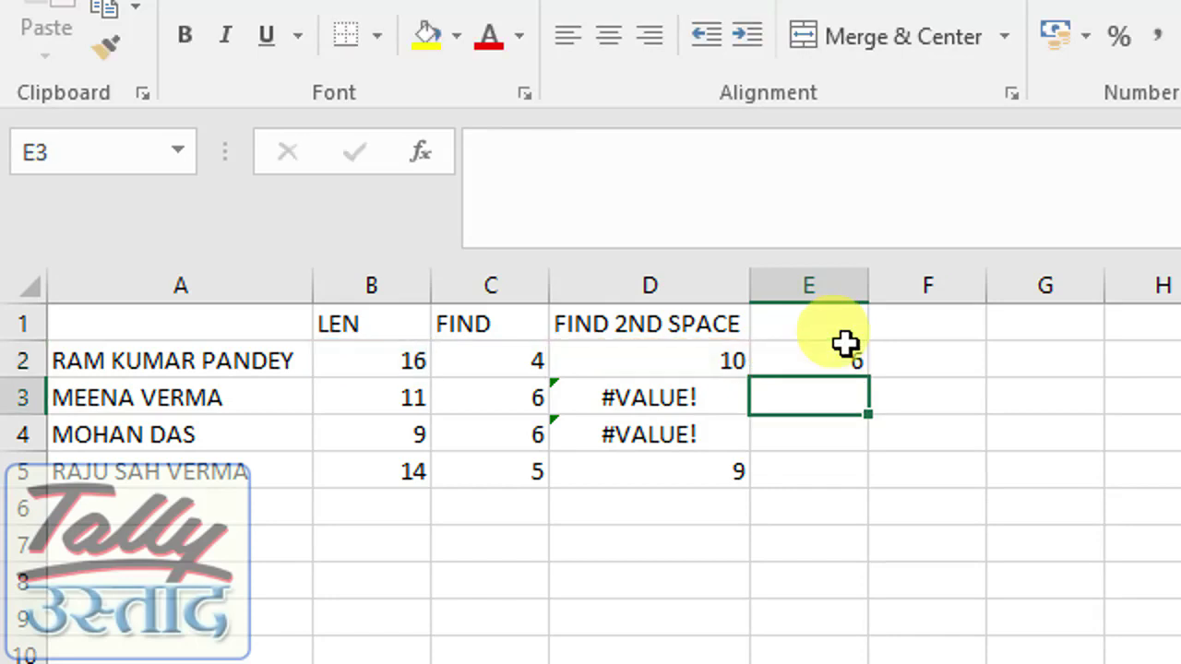
{"action": "type", "text": "="}
{"action": "key", "text": "Left"}
{"action": "key", "text": "Left"}
{"action": "key", "text": "Left"}
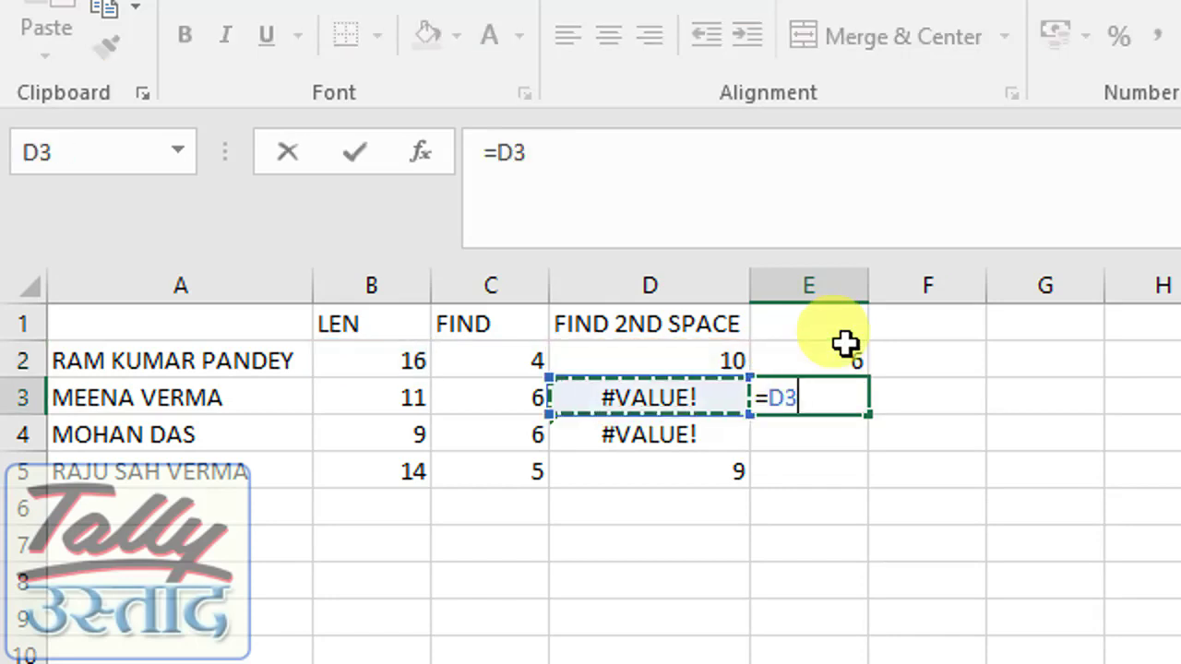
{"action": "type", "text": "-"}
{"action": "key", "text": "Left"}
{"action": "key", "text": "Left"}
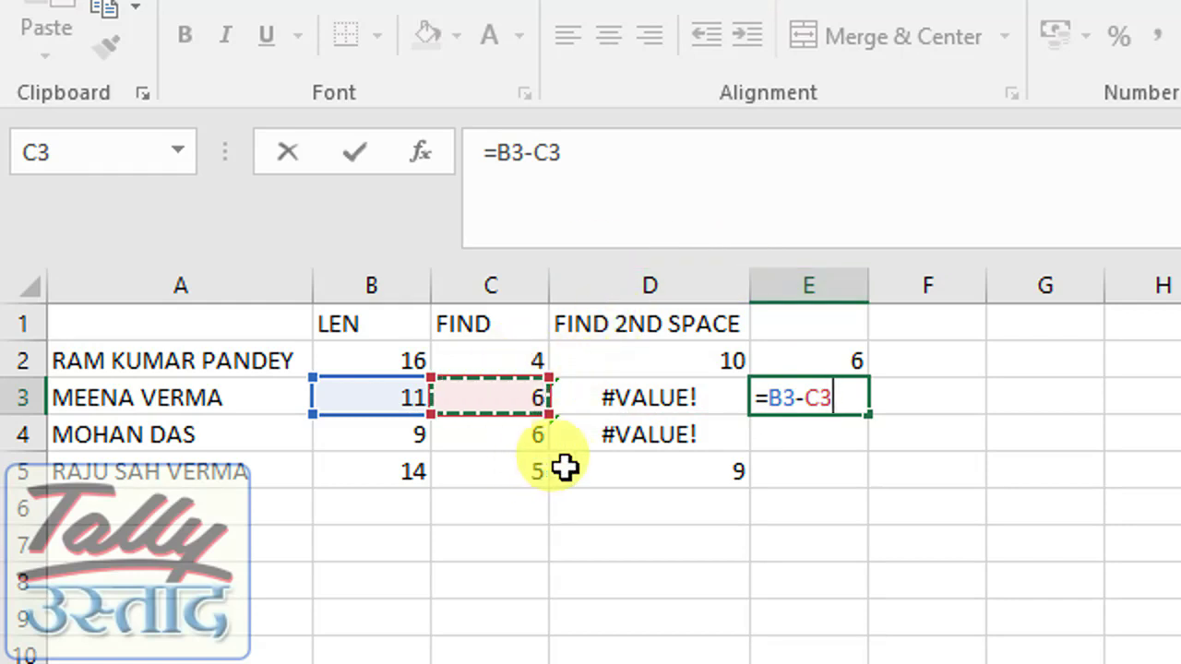
{"action": "key", "text": "Escape"}
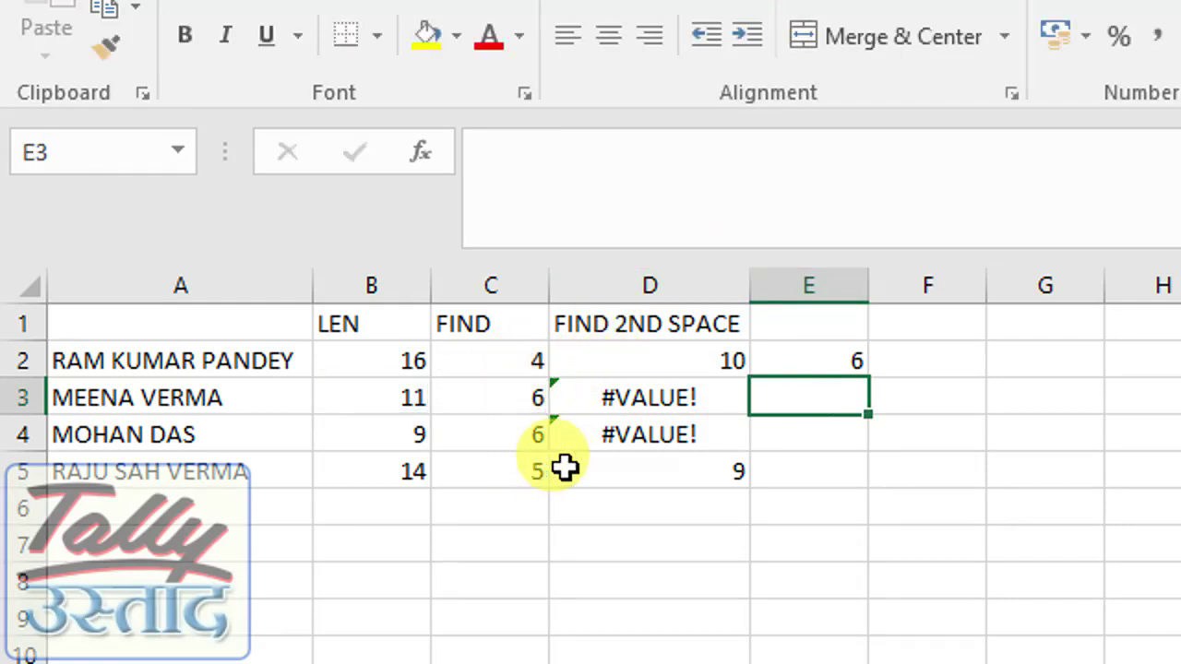
Step: Delete the surname-length formula from E2
{"action": "left_click", "coordinate": [818, 288]}
{"action": "left_click", "coordinate": [777, 422]}
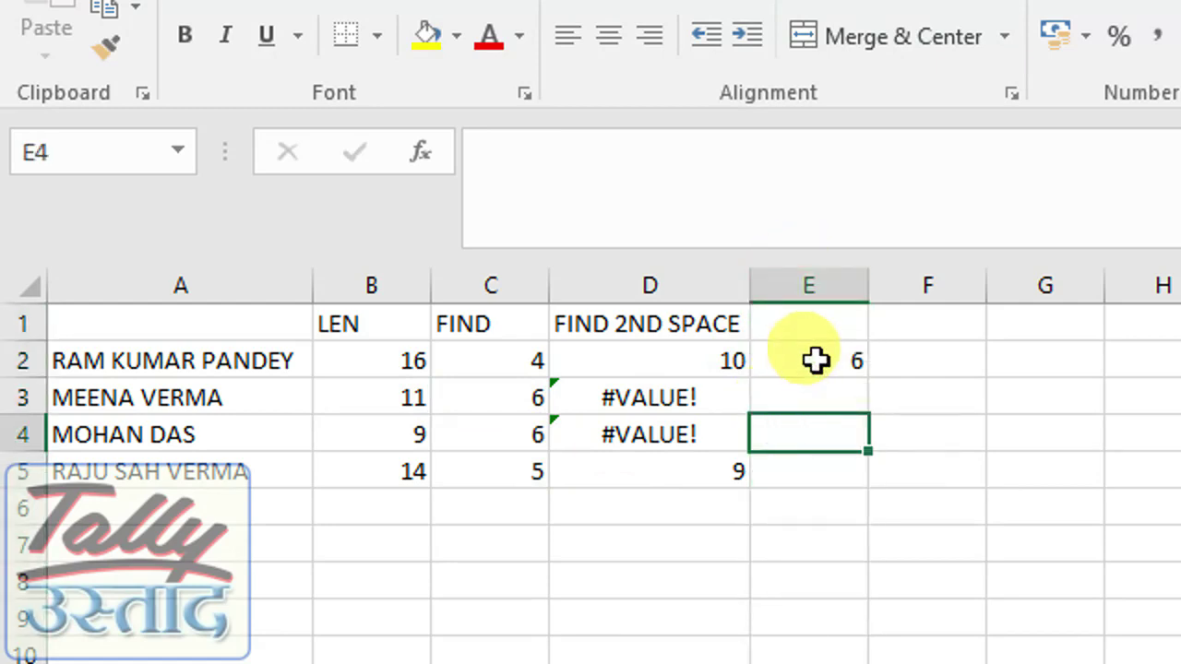
{"action": "left_click", "coordinate": [816, 360]}
{"action": "key", "text": "Delete"}
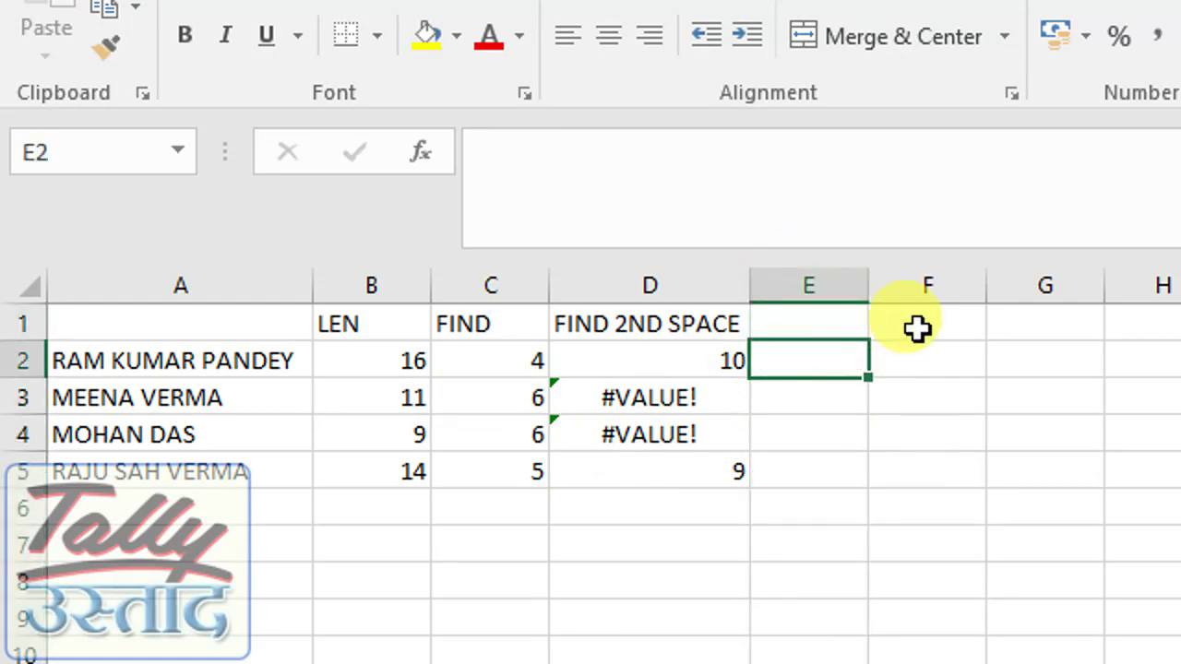
{"action": "key", "text": "Down"}
{"action": "key", "text": "Down"}
{"action": "key", "text": "Down"}
{"action": "key", "text": "Up"}
{"action": "key", "text": "Up"}
{"action": "key", "text": "Up"}
{"action": "key", "text": "Up"}
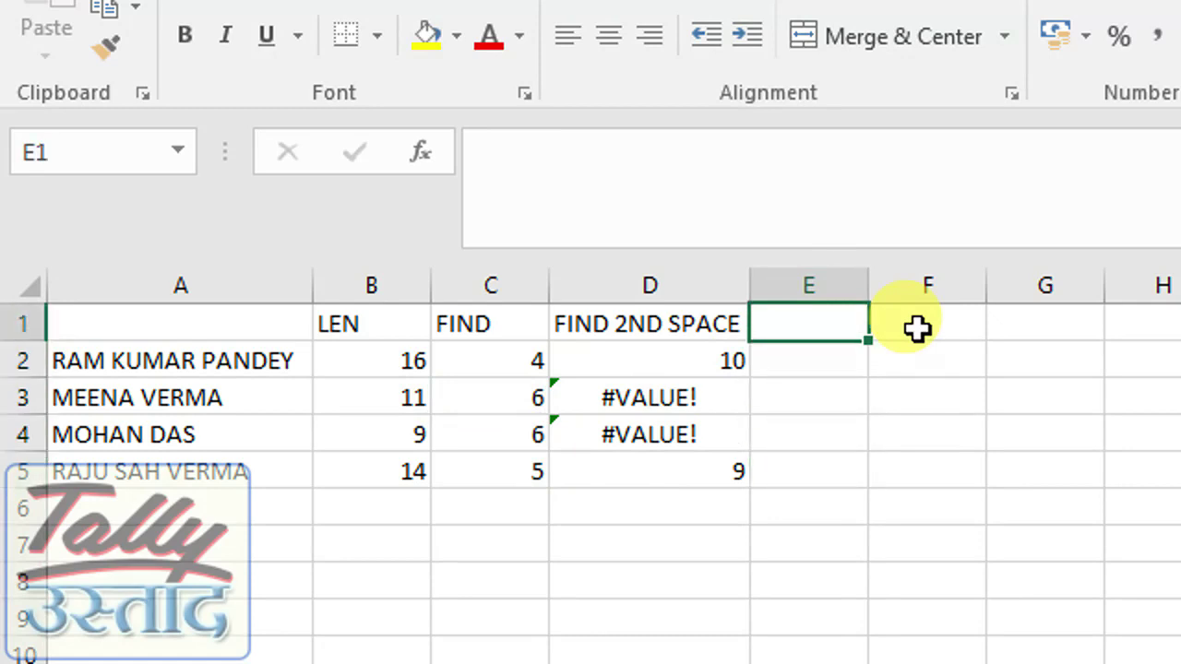
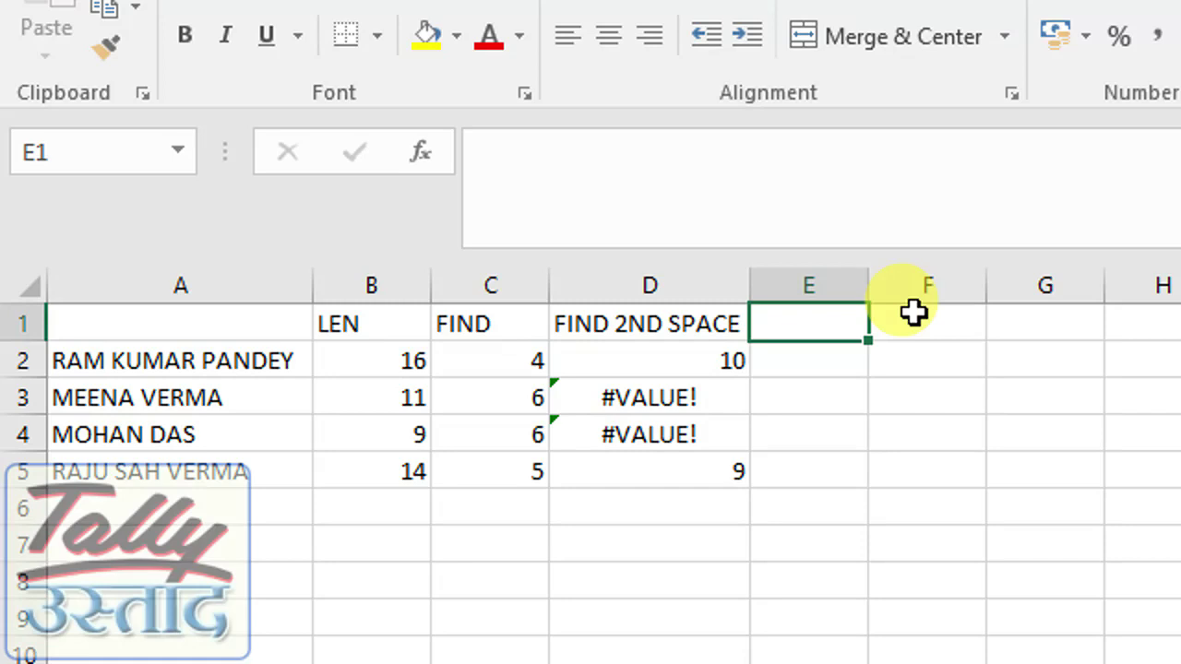
Step: Compare the first-space and second-space FIND formulas in columns C and D for the two-part and three-part names
{"action": "key", "text": "Left"}
{"action": "key", "text": "Down"}
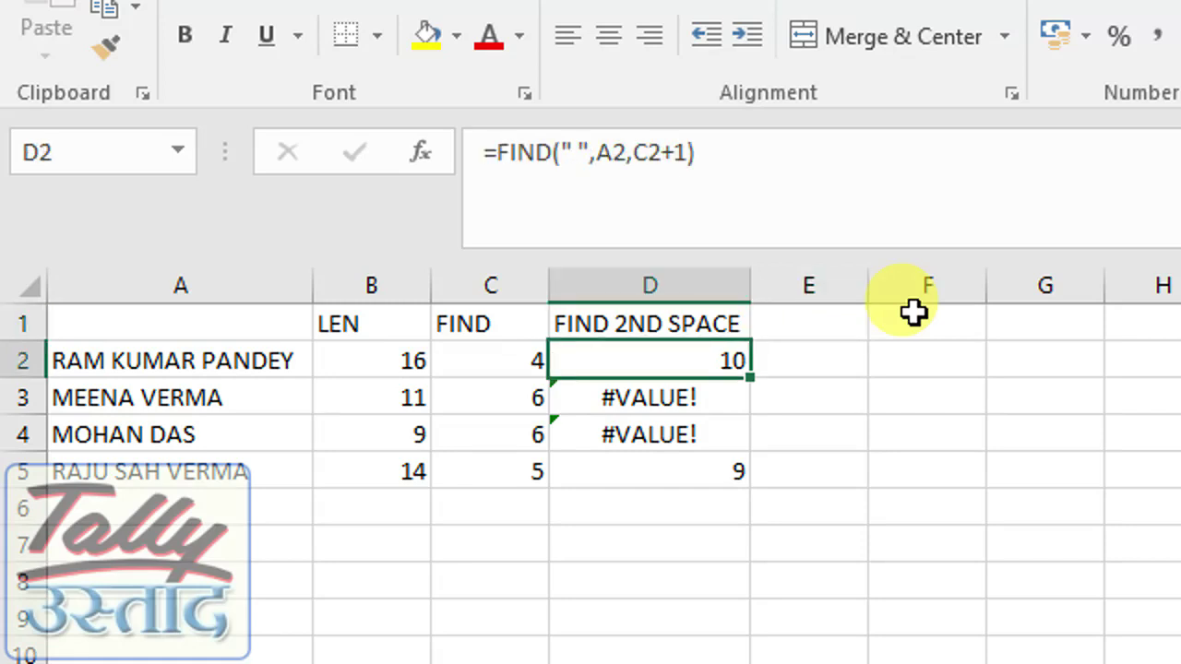
{"action": "key", "text": "Down"}
{"action": "key", "text": "Down"}
{"action": "key", "text": "Down"}
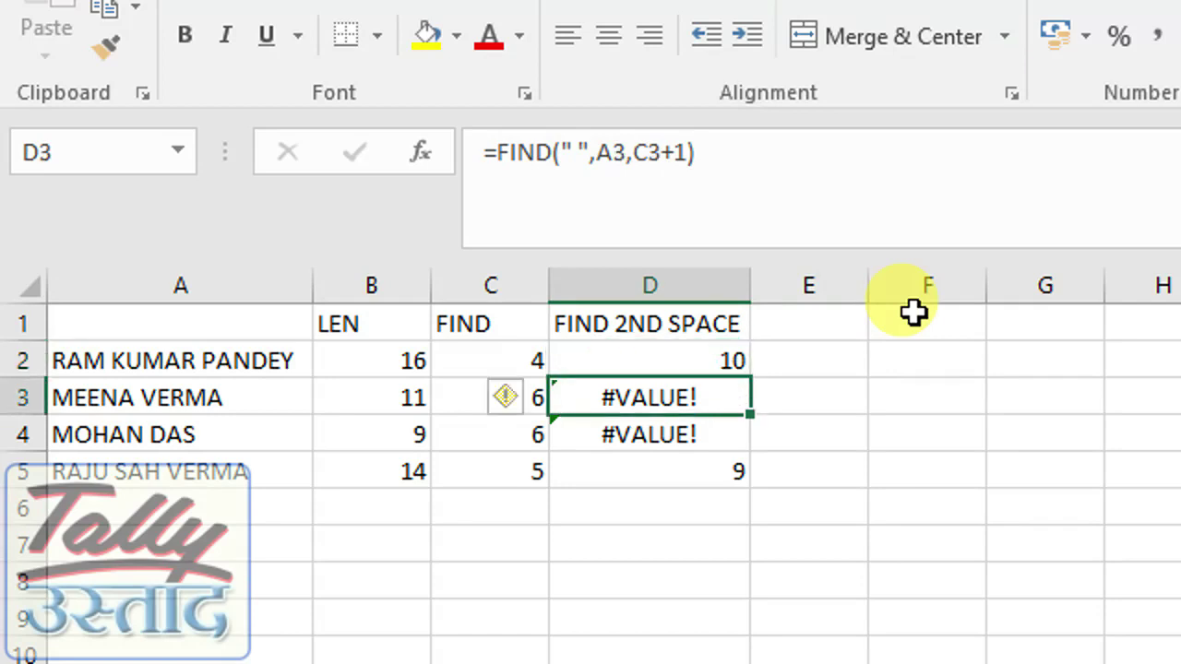
{"action": "key", "text": "Up"}
{"action": "key", "text": "Up"}
{"action": "key", "text": "Up"}
{"action": "key", "text": "Left"}
{"action": "key", "text": "Down"}
{"action": "key", "text": "Down"}
{"action": "key", "text": "Up"}
{"action": "key", "text": "Up"}
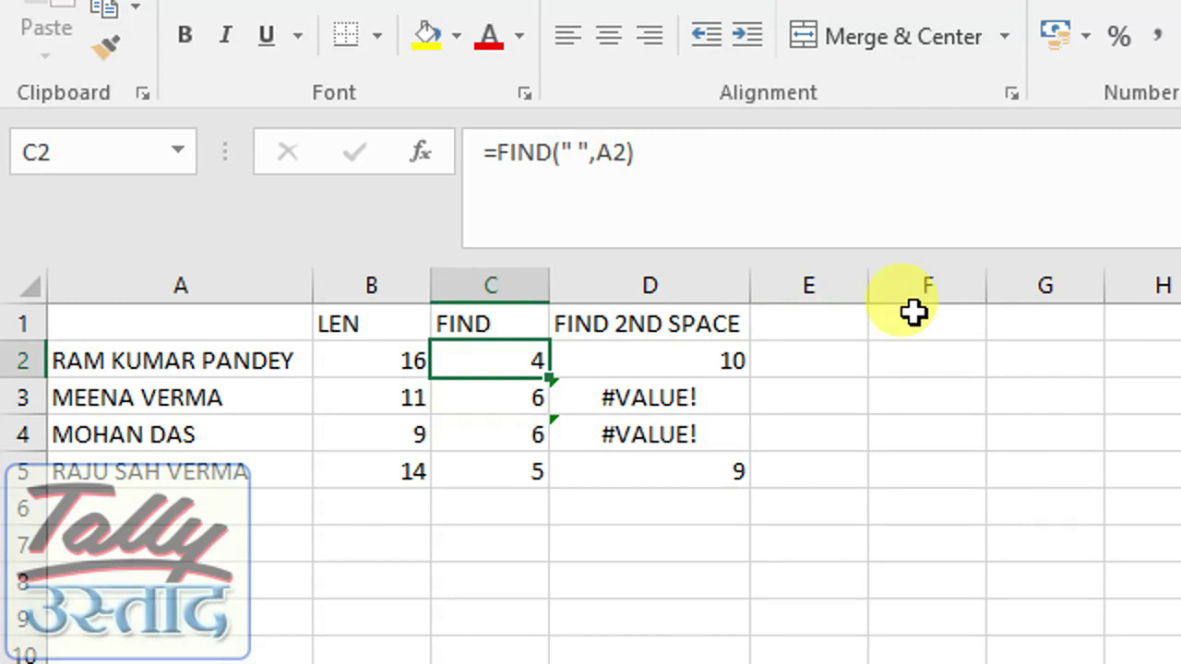
{"action": "key", "text": "Left"}
{"action": "key", "text": "Left"}
{"action": "key", "text": "Down"}
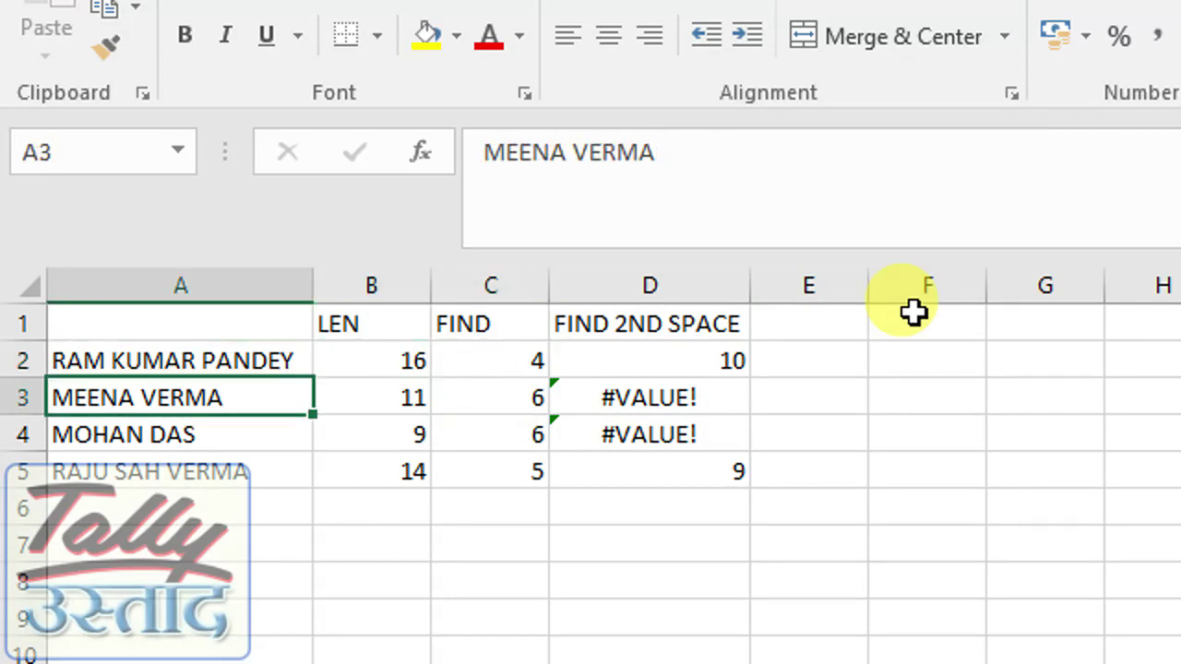
{"action": "key", "text": "Right"}
{"action": "key", "text": "Right"}
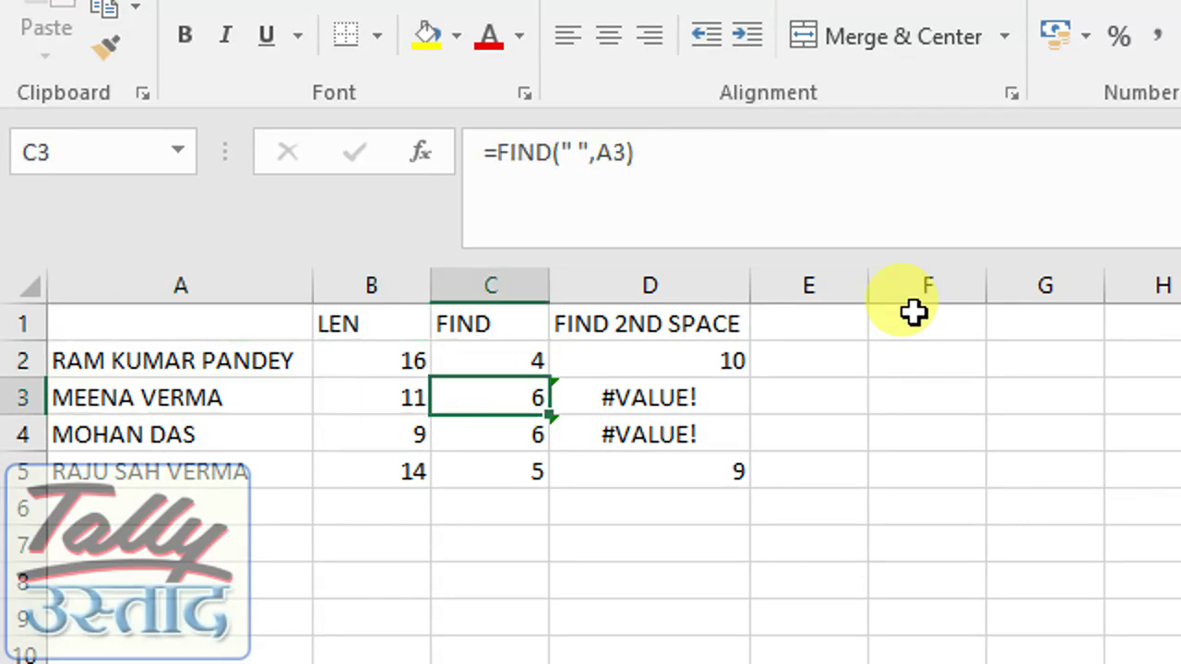
{"action": "key", "text": "Right"}
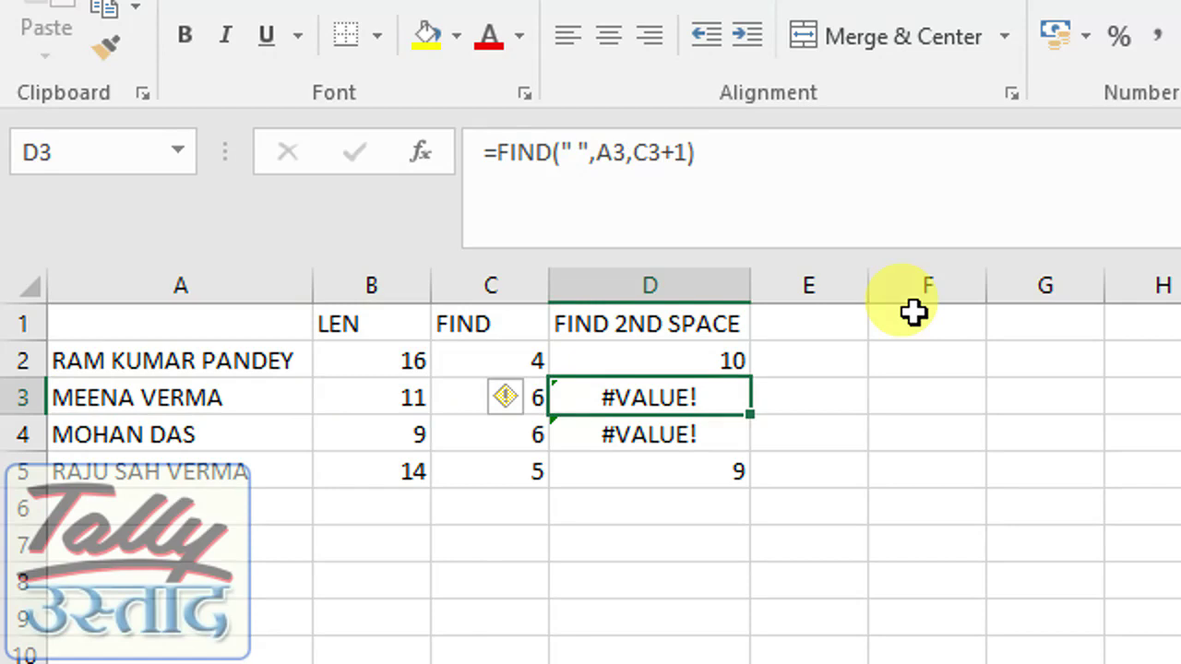
Step: Review the second-space FIND results in column D against the names and first-space results in rows 3 to 5
{"action": "key", "text": "Down"}
{"action": "key", "text": "Up"}
{"action": "key", "text": "Down"}
{"action": "key", "text": "Down"}
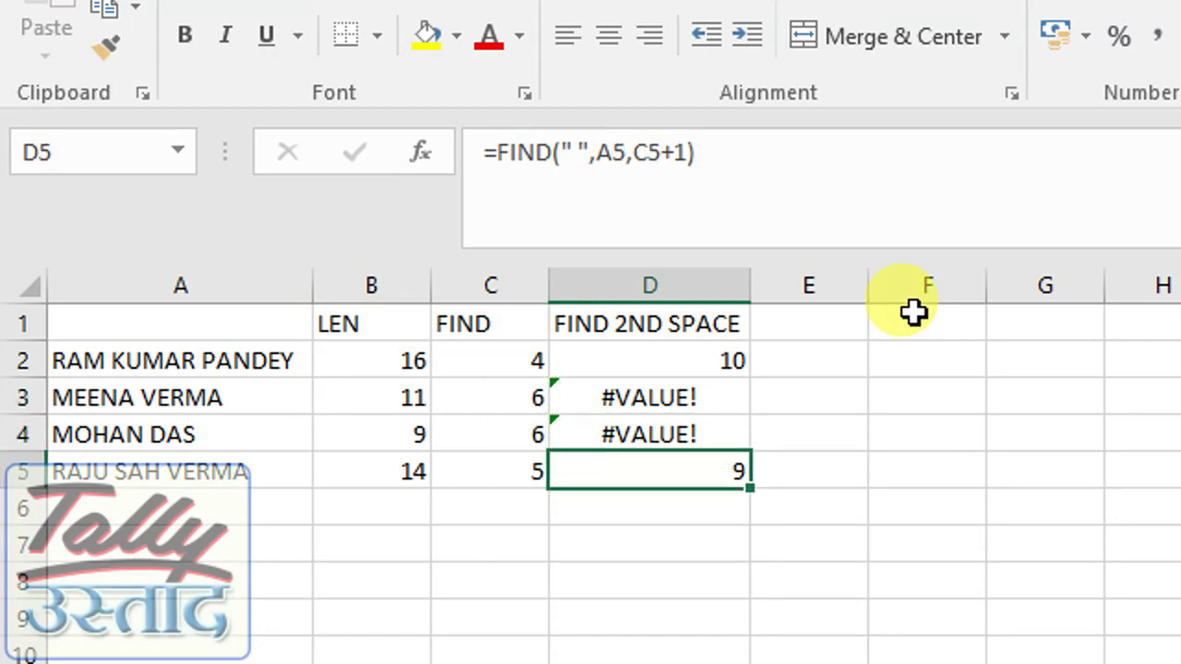
{"action": "key", "text": "Up"}
{"action": "key", "text": "Up"}
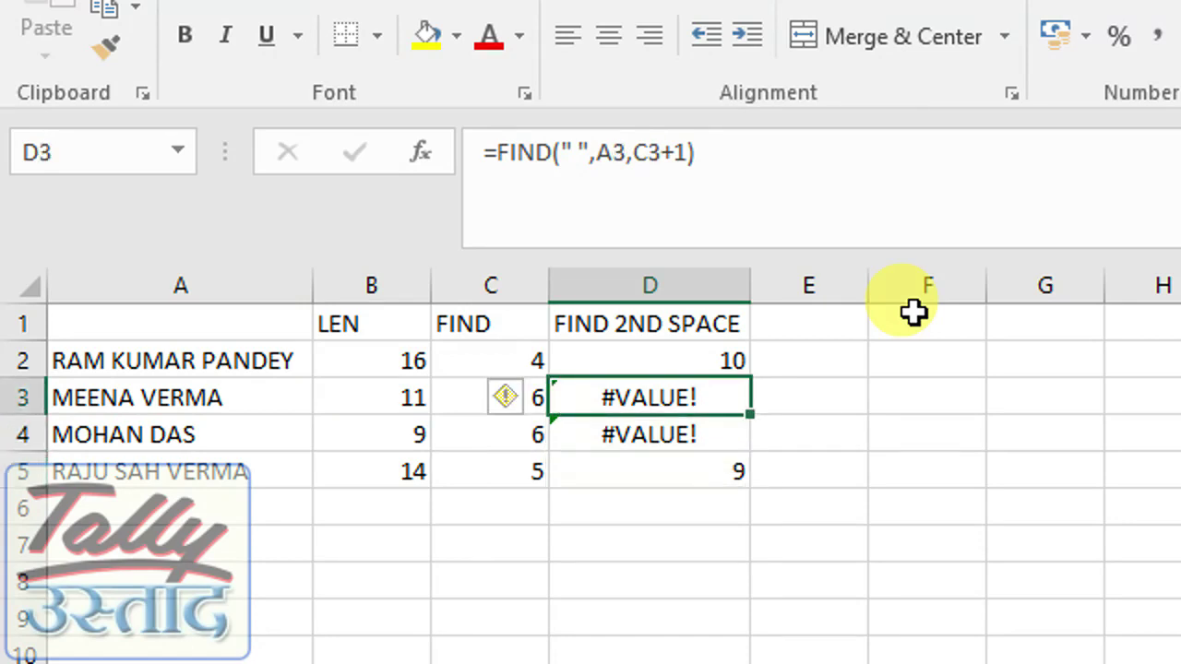
{"action": "key", "text": "Left"}
{"action": "key", "text": "Left"}
{"action": "key", "text": "Left"}
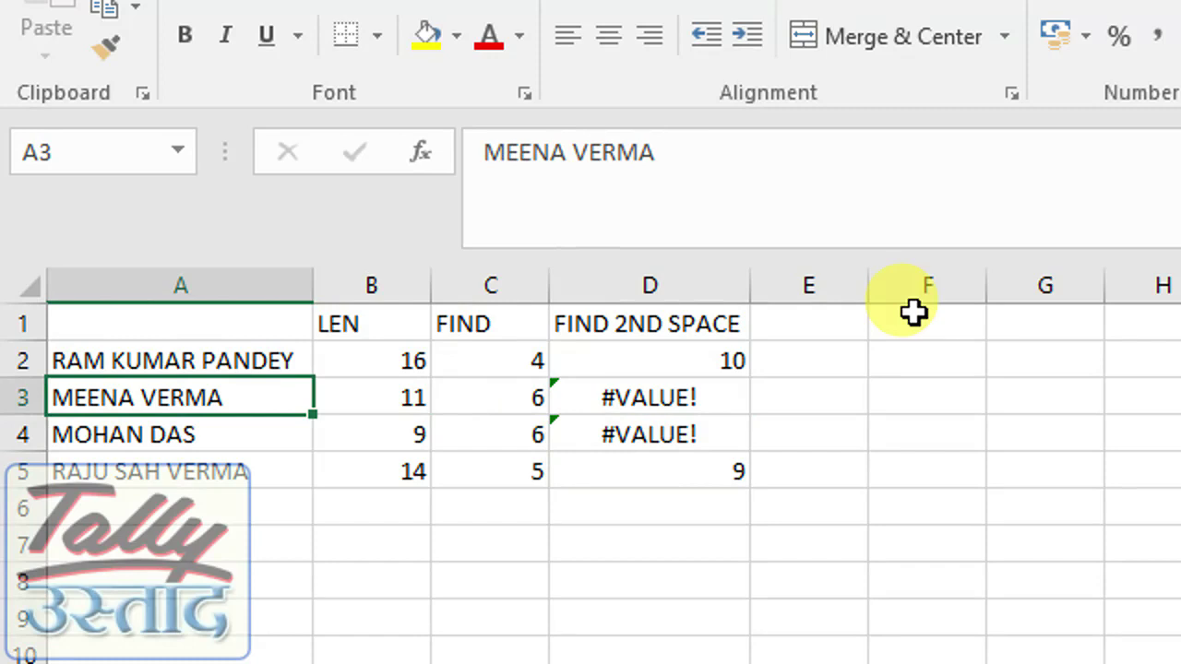
{"action": "key", "text": "Right"}
{"action": "key", "text": "Right"}
{"action": "key", "text": "Right"}
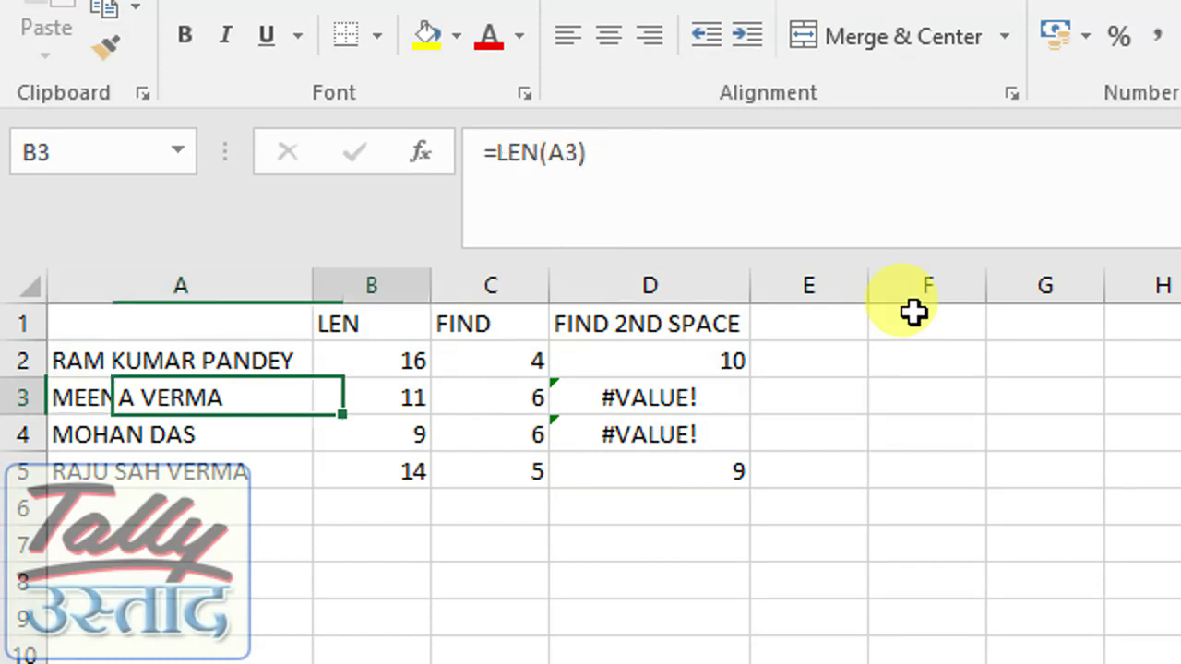
{"action": "key", "text": "Down"}
{"action": "key", "text": "Left"}
{"action": "key", "text": "Left"}
{"action": "key", "text": "Left"}
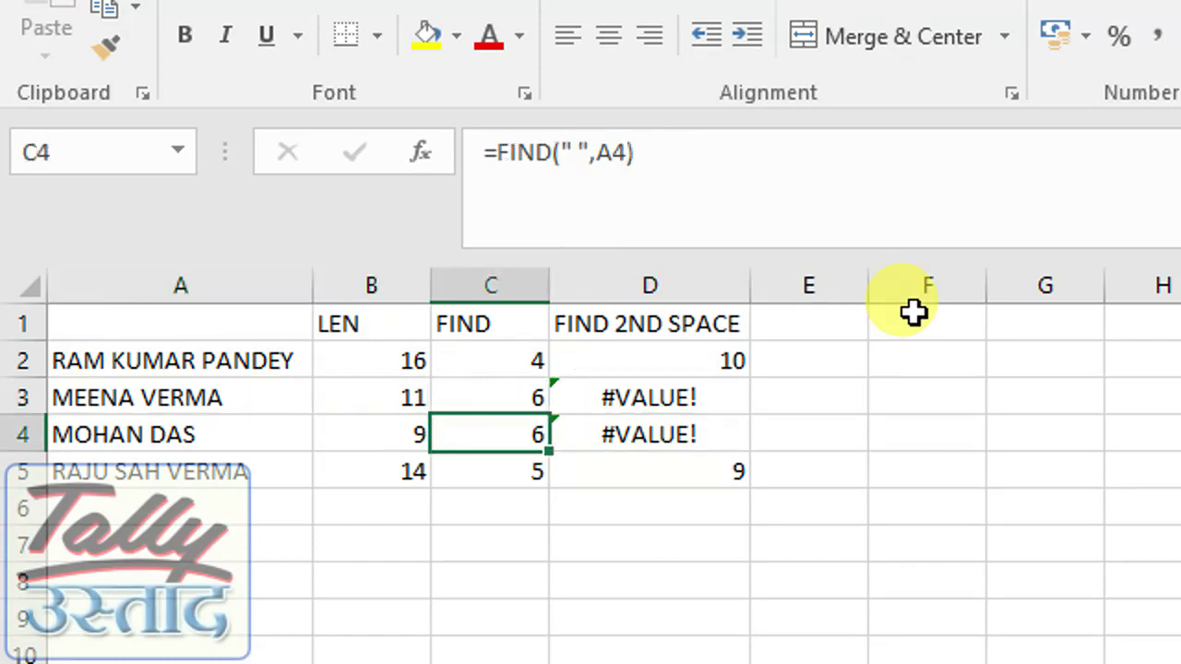
{"action": "key", "text": "Right"}
{"action": "key", "text": "Down"}
{"action": "key", "text": "Left"}
{"action": "key", "text": "Right"}
{"action": "key", "text": "Right"}
{"action": "key", "text": "Right"}
{"action": "key", "text": "Right"}
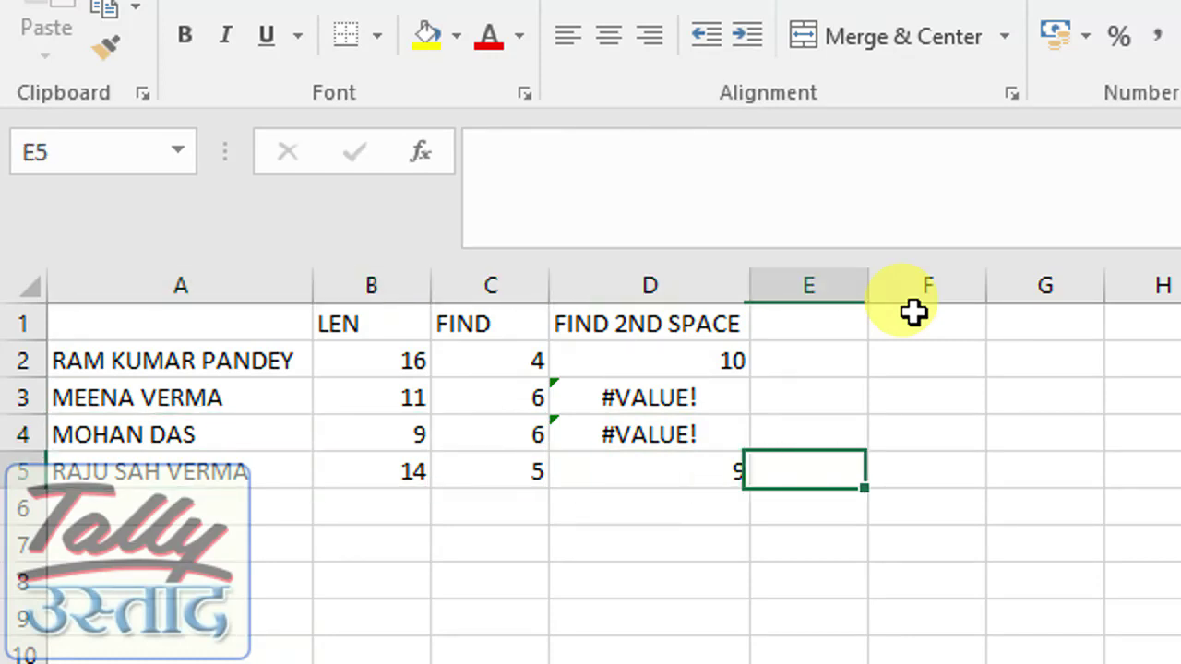
{"action": "key", "text": "Left"}
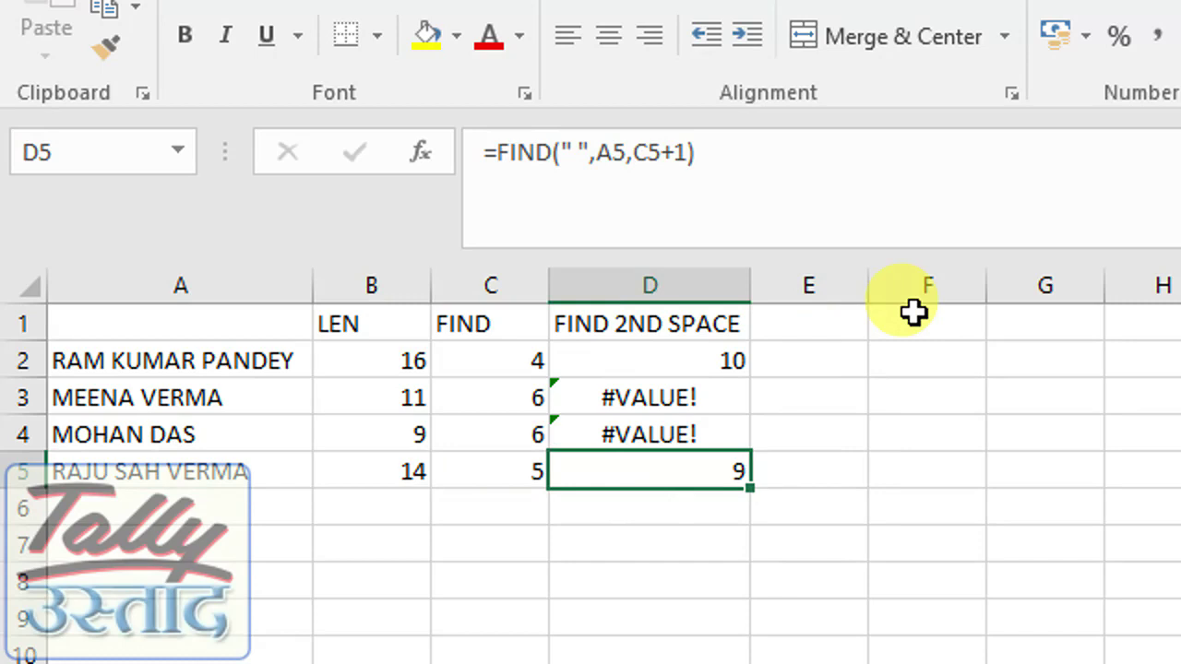
Step: Examine which FIND column holds the last-space position for the three-part name in row 2 and the two-part names below
{"action": "key", "text": "Up"}
{"action": "key", "text": "Up"}
{"action": "key", "text": "Up"}
{"action": "key", "text": "Down"}
{"action": "key", "text": "Up"}
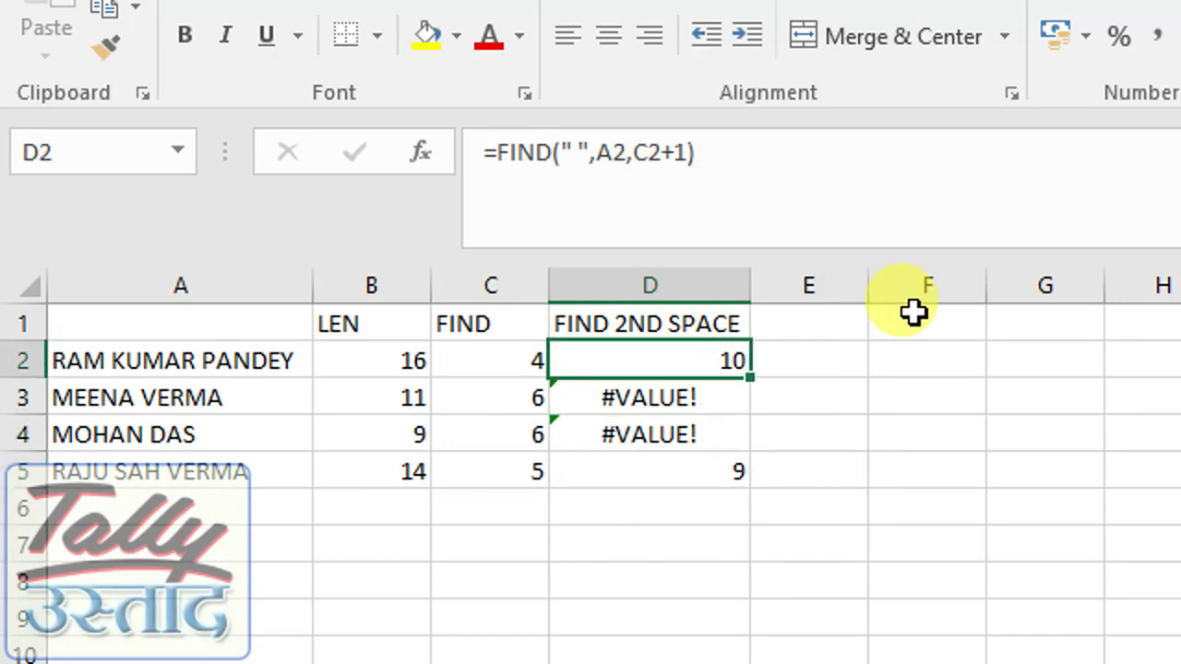
{"action": "key", "text": "Left"}
{"action": "key", "text": "Left"}
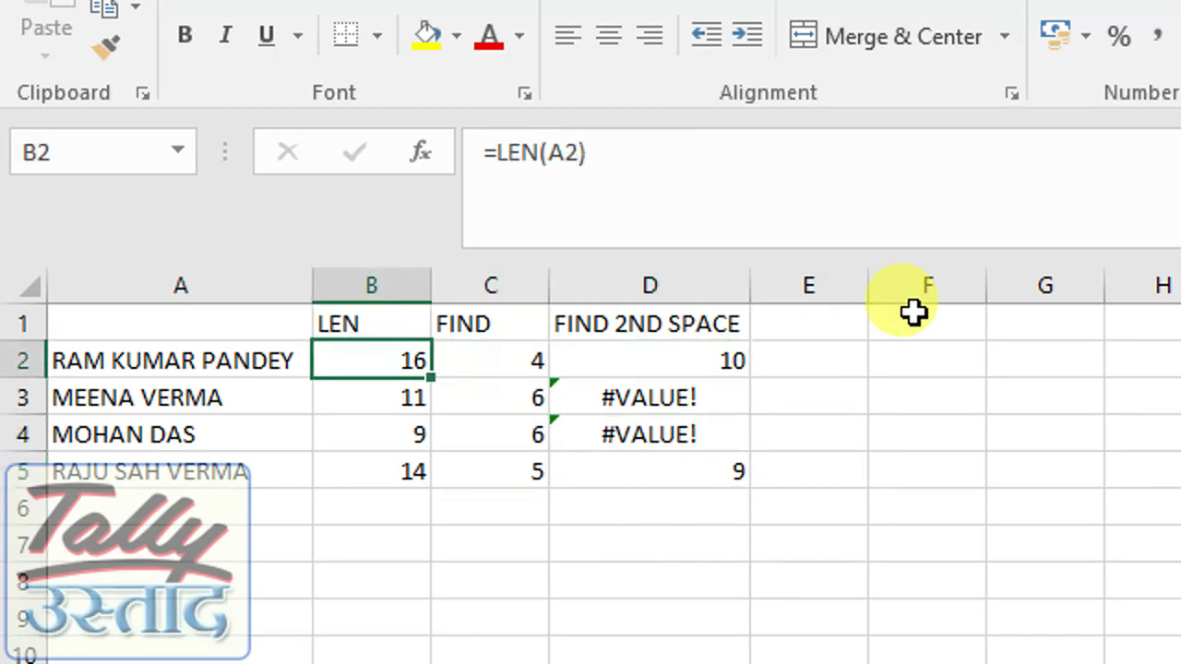
{"action": "key", "text": "Right"}
{"action": "key", "text": "Right"}
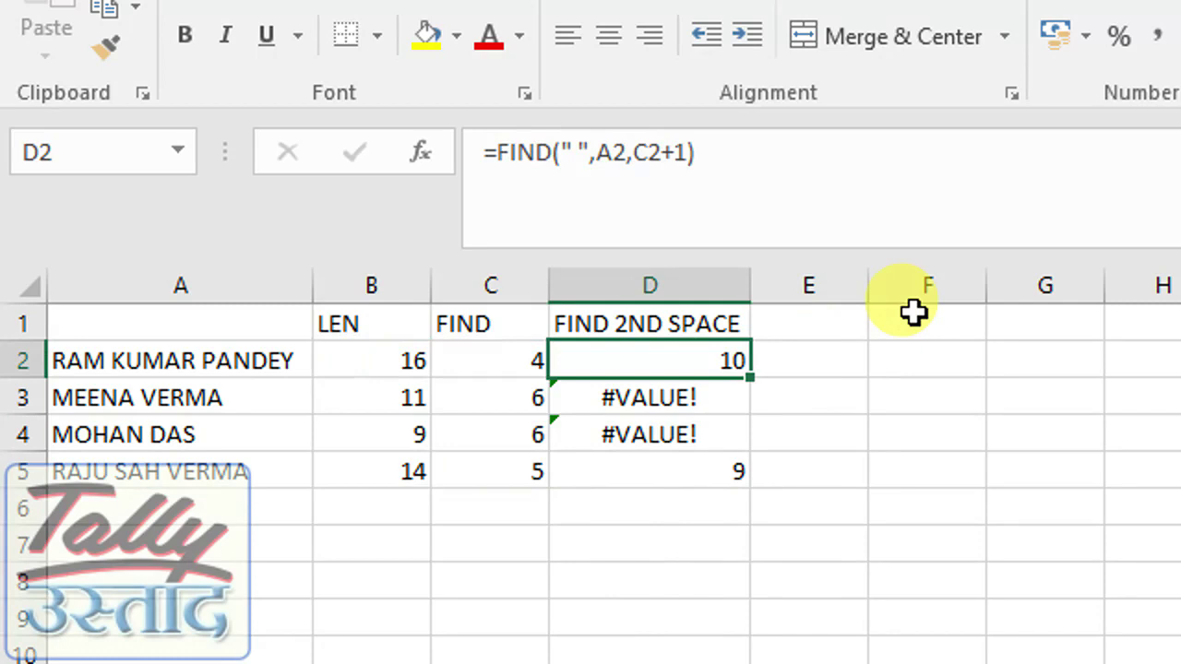
{"action": "key", "text": "Down"}
{"action": "key", "text": "Left"}
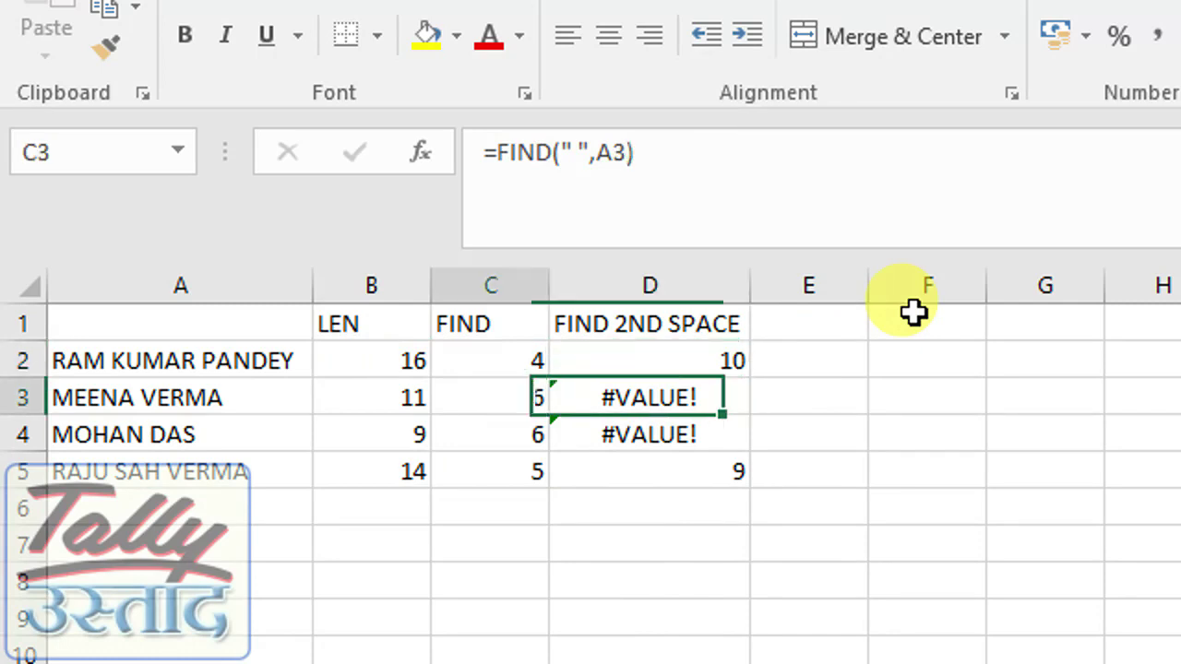
{"action": "key", "text": "Down"}
{"action": "key", "text": "Up"}
{"action": "key", "text": "Right"}
{"action": "key", "text": "Right"}
{"action": "key", "text": "Up"}
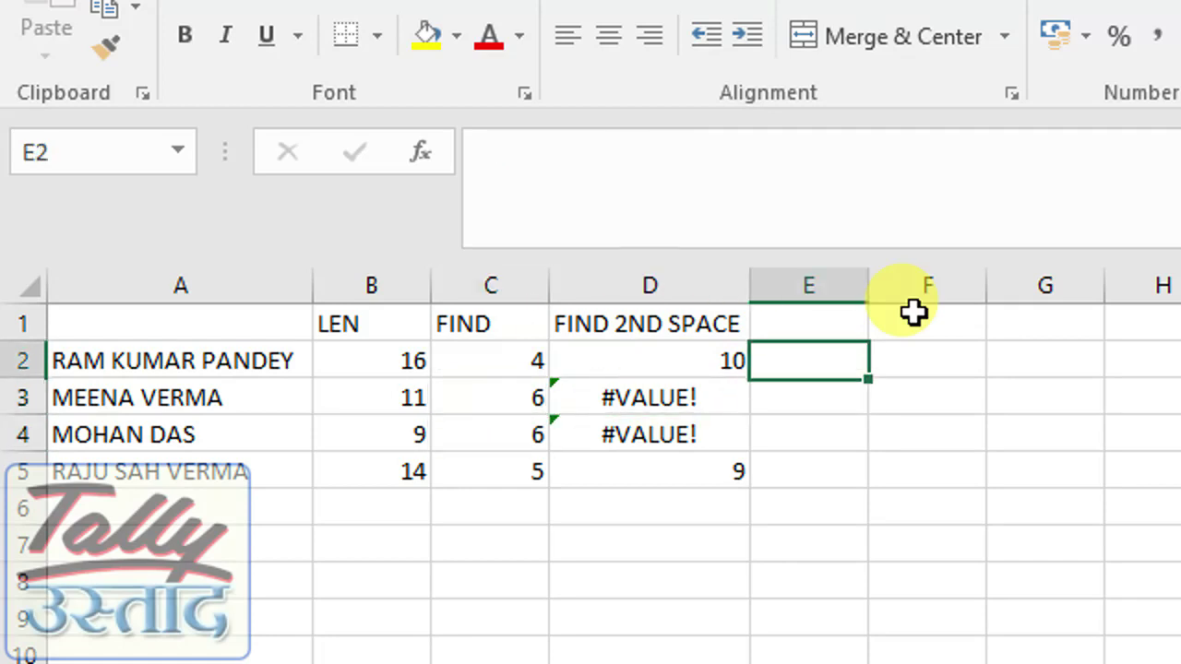
{"action": "key", "text": "Up"}
{"action": "key", "text": "Down"}
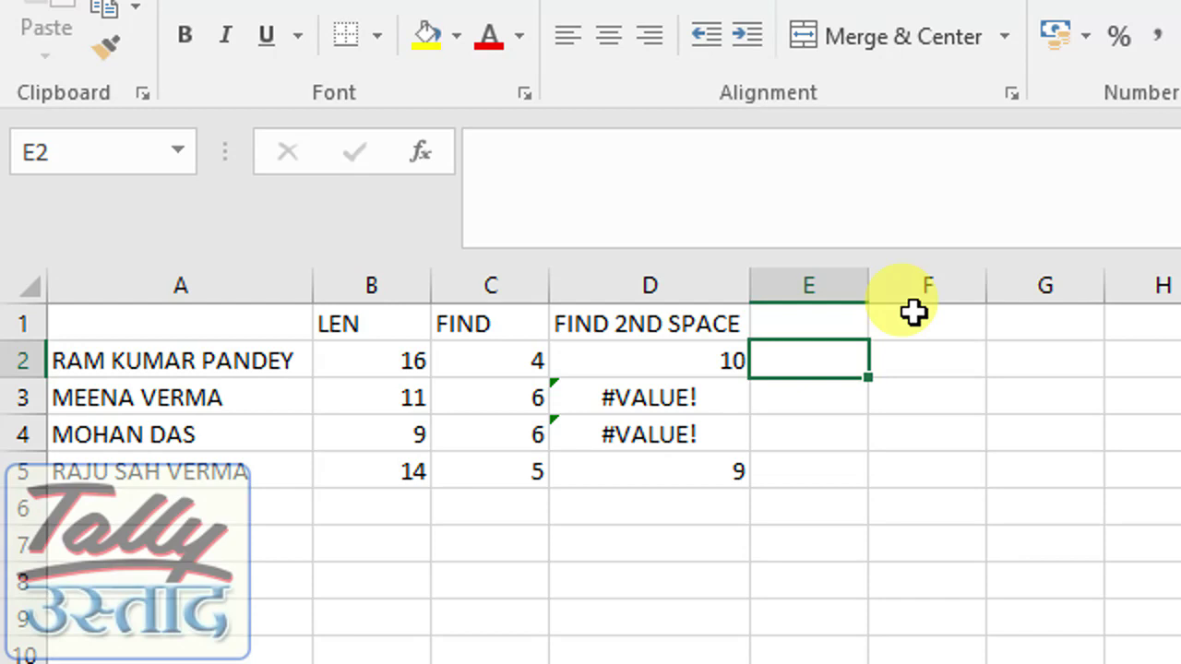
Step: Enter the last-space positions 10, 6, 6 and 9 as plain numbers in E2:E5
{"action": "key", "text": "Left"}
{"action": "key", "text": "Right"}
{"action": "type", "text": "10"}
{"action": "key", "text": "Return"}
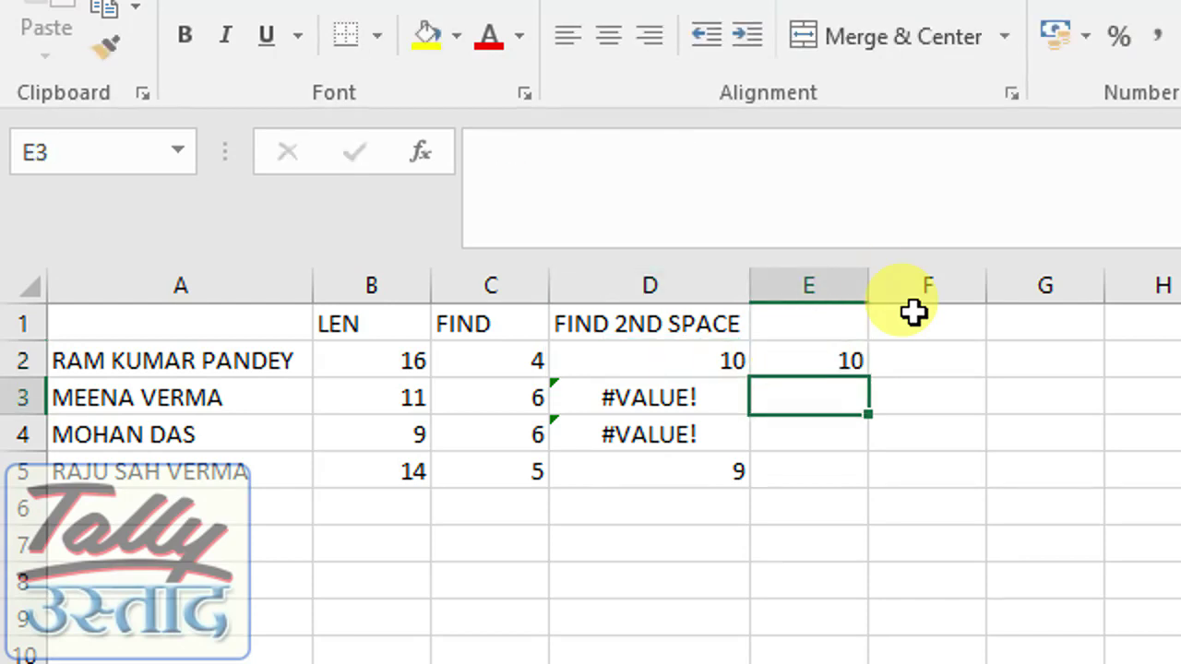
{"action": "key", "text": "Left"}
{"action": "key", "text": "Left"}
{"action": "key", "text": "Right"}
{"action": "key", "text": "Right"}
{"action": "type", "text": "6"}
{"action": "key", "text": "Return"}
{"action": "type", "text": "6"}
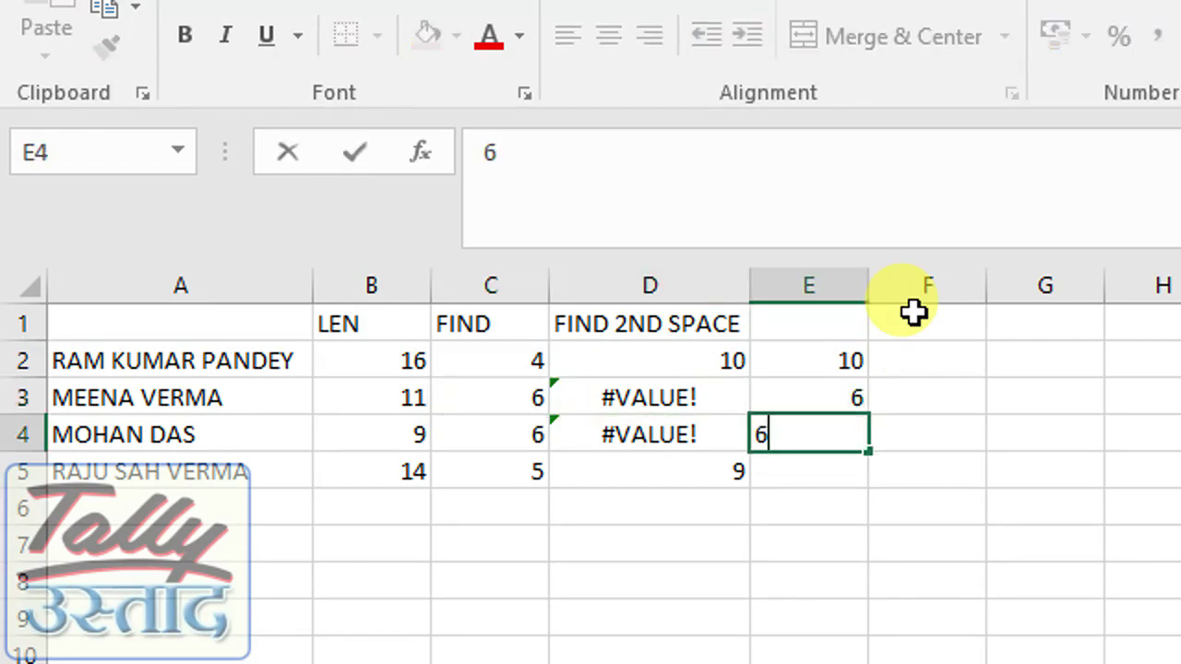
{"action": "key", "text": "Return"}
{"action": "type", "text": "8"}
{"action": "key", "text": "BackSpace"}
{"action": "type", "text": "9"}
{"action": "key", "text": "ctrl+Return"}
Step: Calculate the surname length in F2 with =B2-E2
{"action": "key", "text": "Down"}
{"action": "key", "text": "Up"}
{"action": "key", "text": "Up"}
{"action": "key", "text": "Up"}
{"action": "key", "text": "Up"}
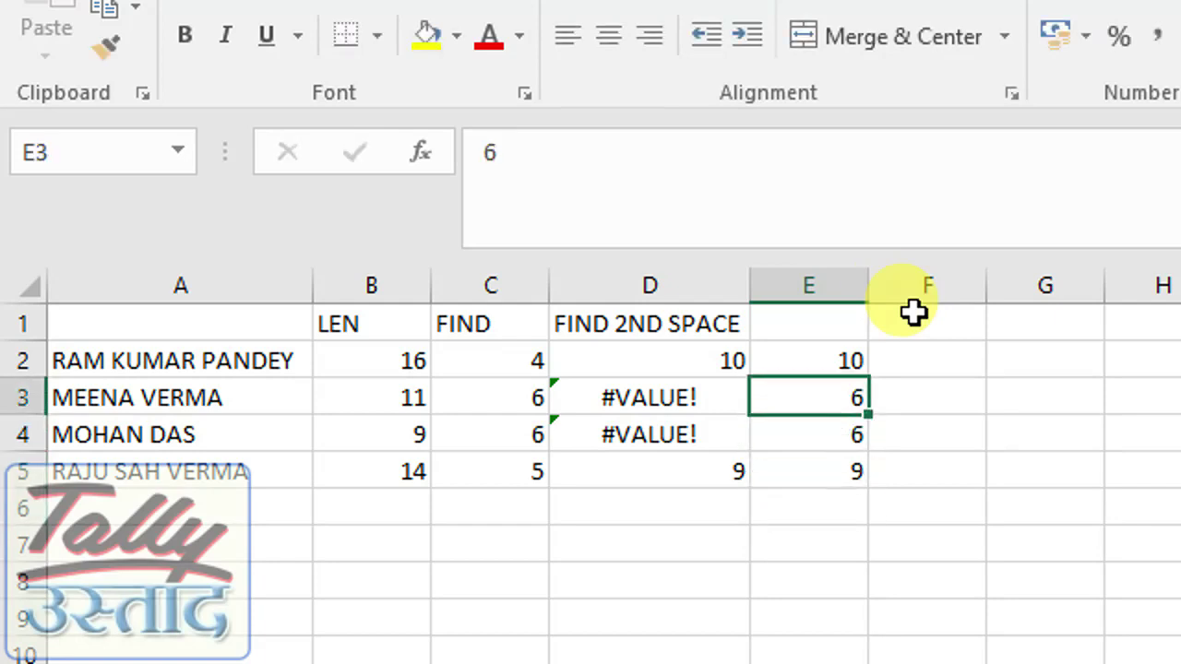
{"action": "key", "text": "Right"}
{"action": "type", "text": "="}
{"action": "key", "text": "Left"}
{"action": "key", "text": "Left"}
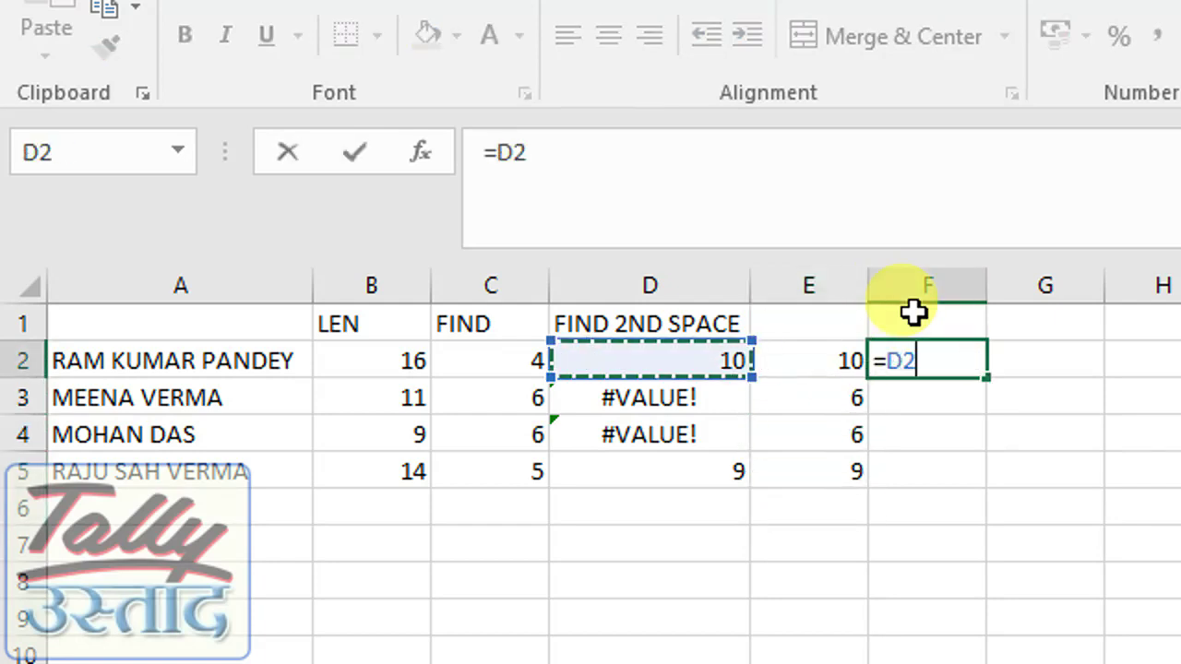
{"action": "key", "text": "Left"}
{"action": "key", "text": "Left"}
{"action": "type", "text": "-"}
{"action": "key", "text": "Left"}
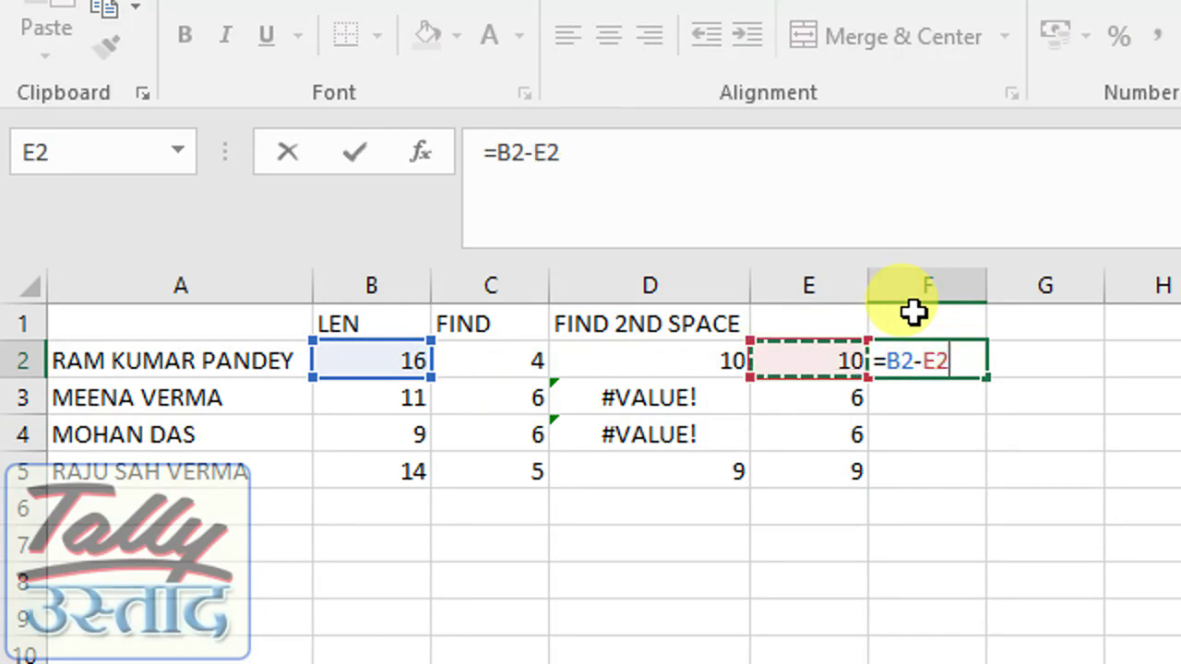
{"action": "key", "text": "Return"}
Step: Copy the surname-length formula from F2 into F3:F5
{"action": "key", "text": "Up"}
{"action": "key", "text": "ctrl+c"}
{"action": "key", "text": "Down"}
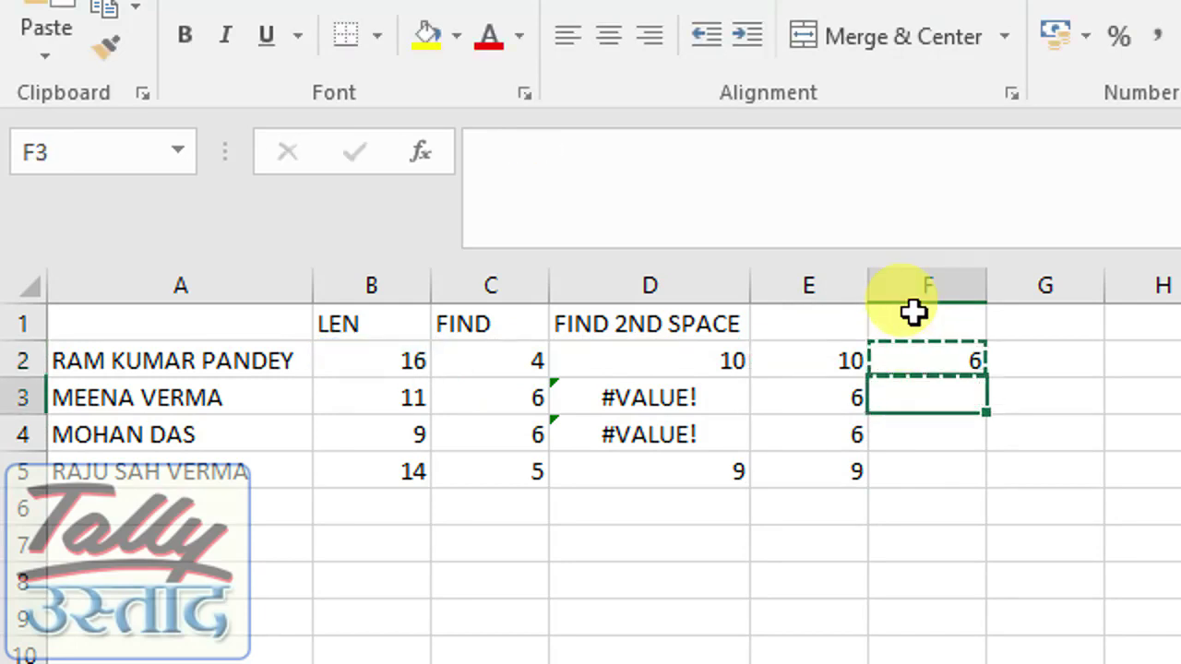
{"action": "key", "text": "shift+Down"}
{"action": "key", "text": "shift+Down"}
{"action": "key", "text": "shift+Down"}
{"action": "key", "text": "shift+Up"}
{"action": "key", "text": "ctrl+v"}
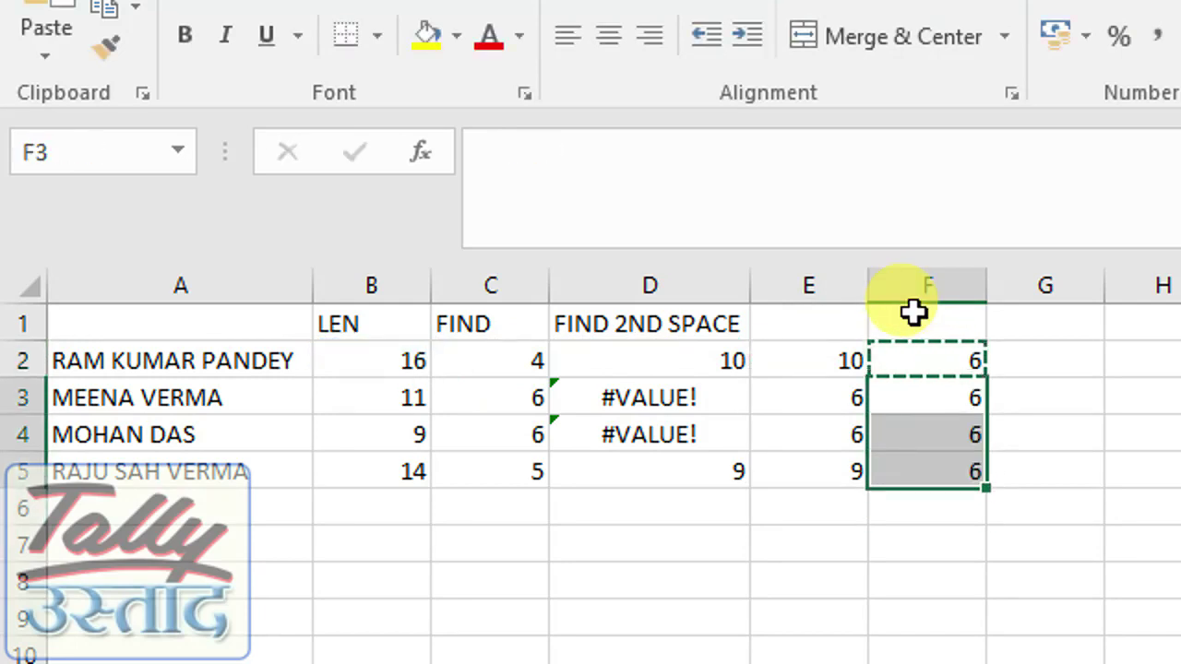
Step: Start entering a formula in G2, beside the surname length for the first name
{"action": "key", "text": "Right"}
{"action": "key", "text": "Up"}
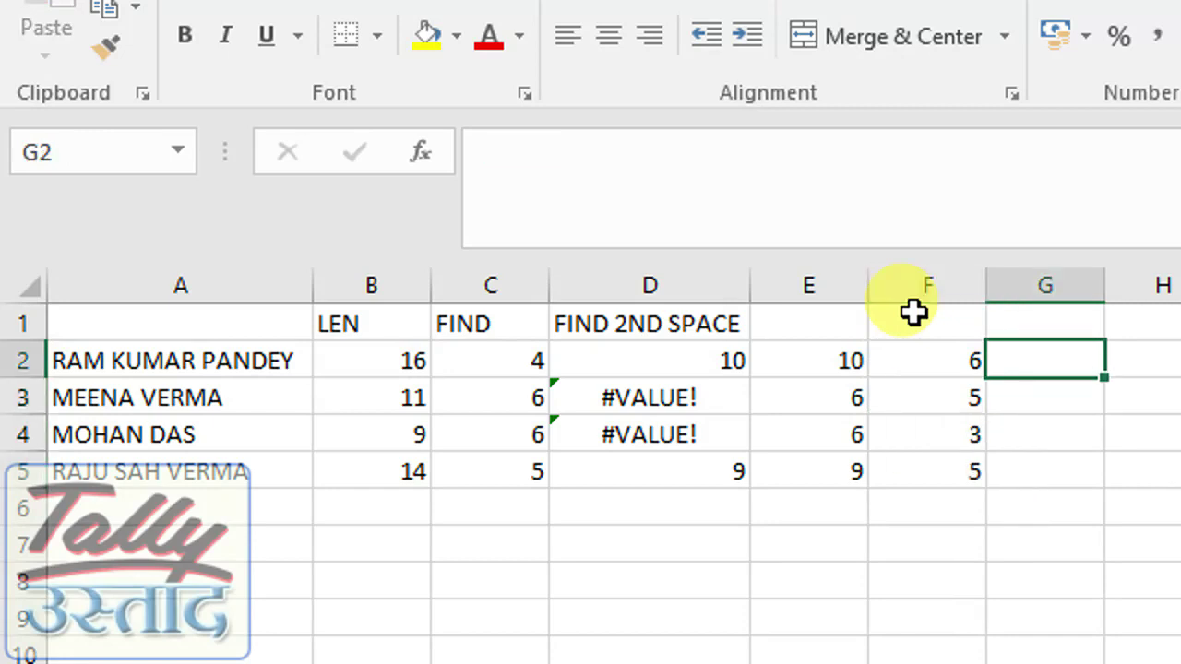
{"action": "key", "text": "Up"}
{"action": "key", "text": "Down"}
{"action": "type", "text": "=FIG"}
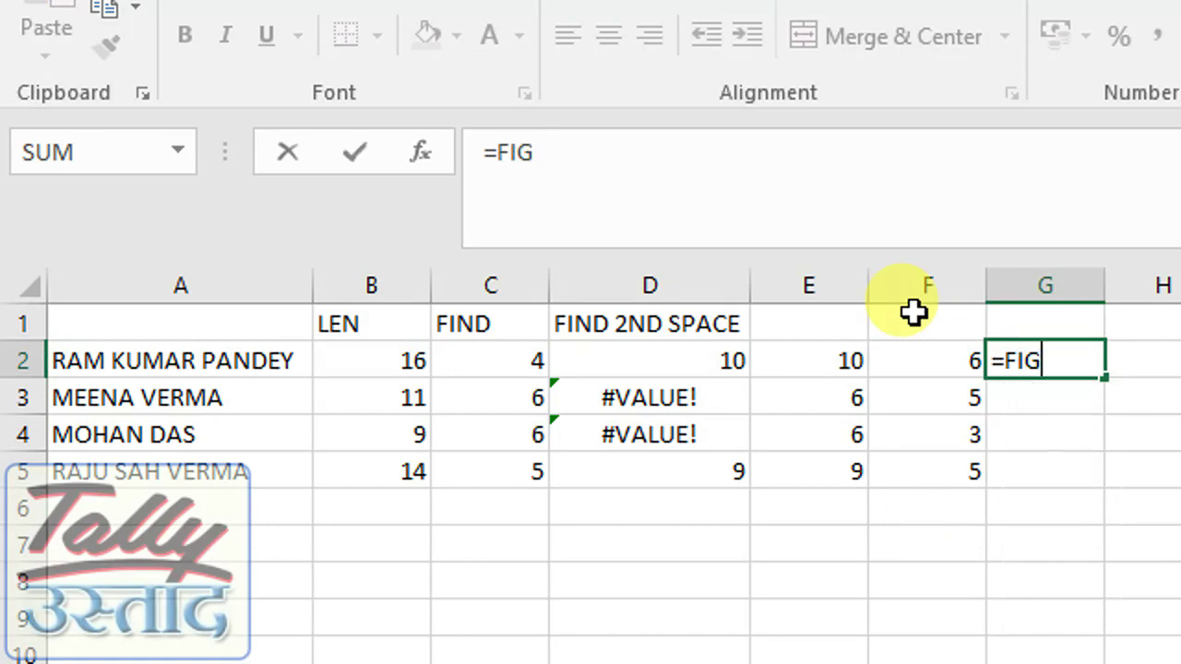
Step: Enter =RIGHT(A2,F2) in G2 to extract the last name from the full name in A2
{"action": "key", "text": "BackSpace"}
{"action": "type", "text": "R"}
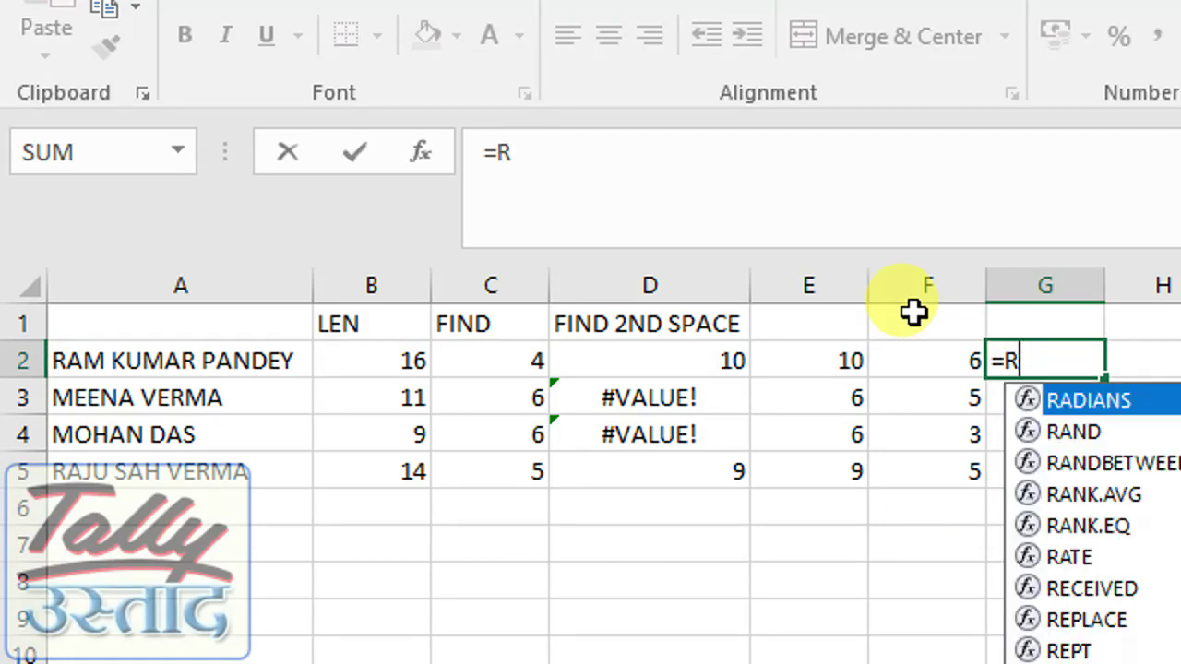
{"action": "type", "text": "IG"}
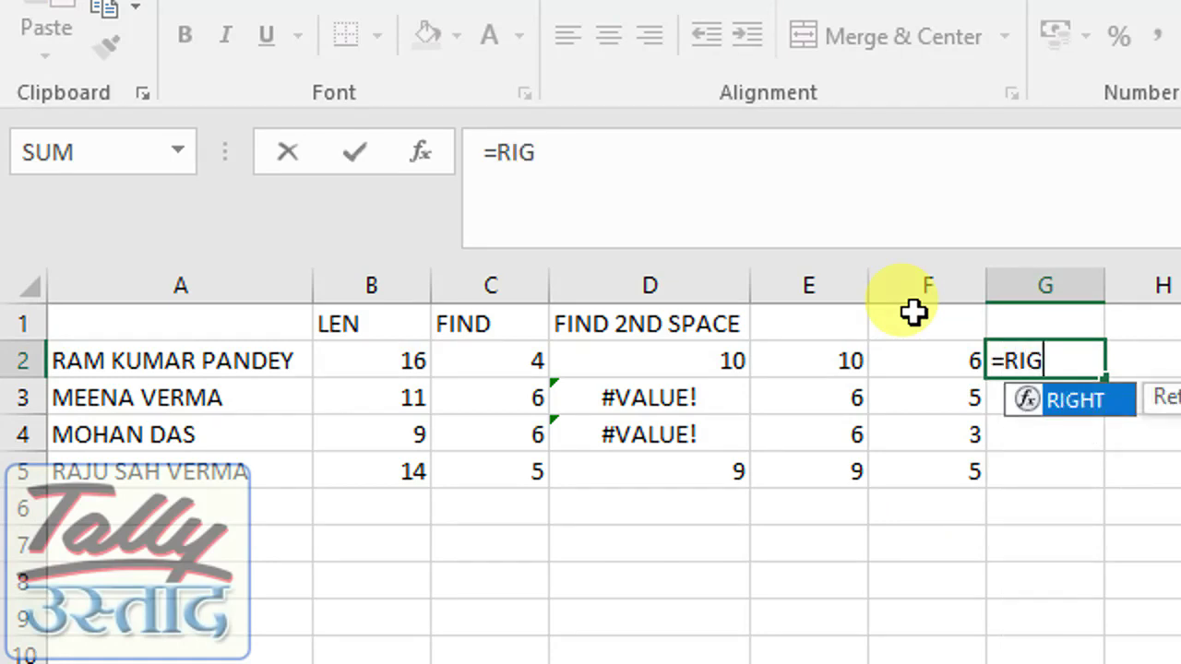
{"action": "key", "text": "Tab"}
{"action": "key", "text": "Left"}
{"action": "key", "text": "ctrl+Left"}
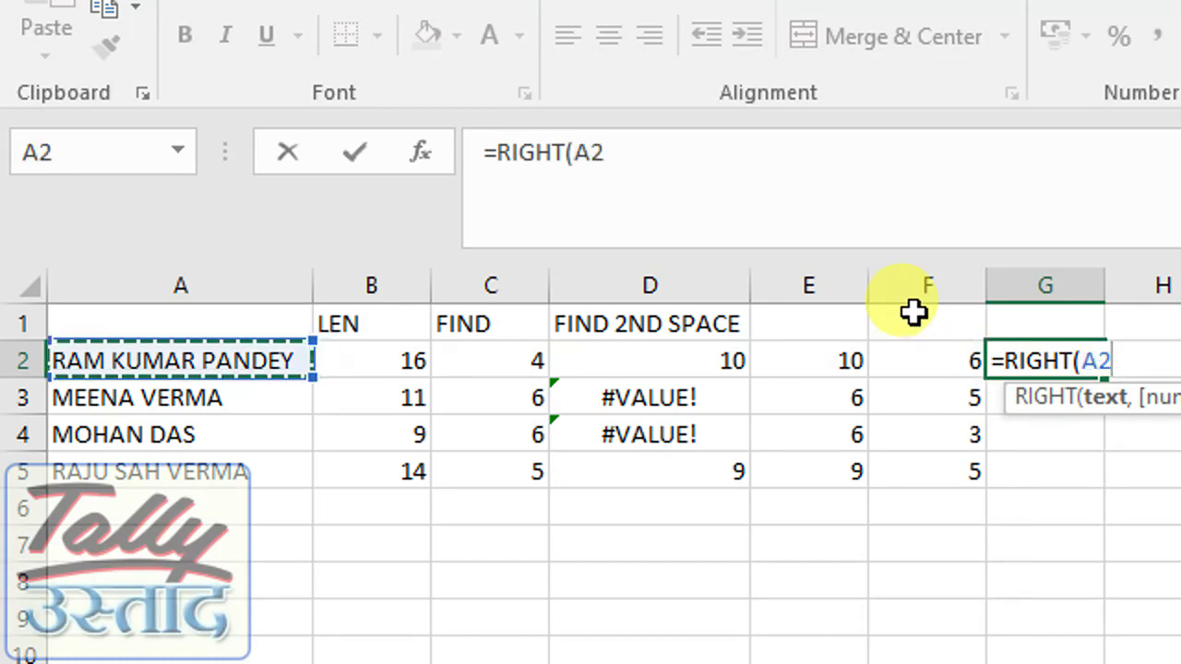
{"action": "type", "text": ","}
{"action": "key", "text": "Left"}
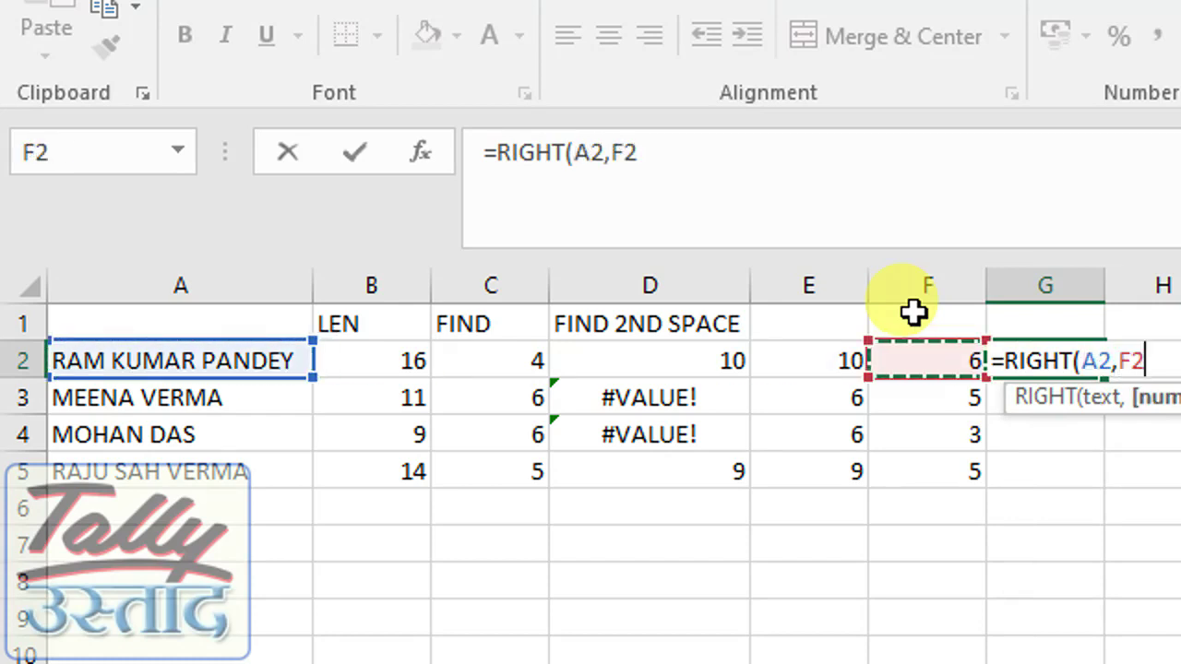
{"action": "key", "text": "Return"}
{"action": "key", "text": "Up"}
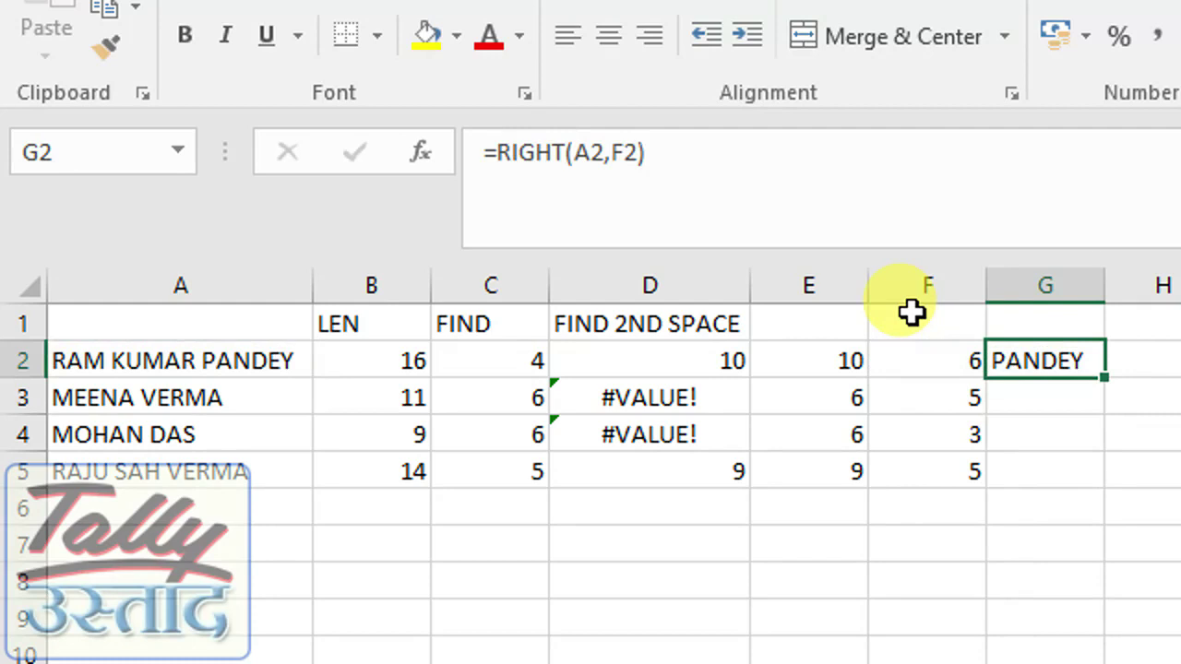
Step: Copy the RIGHT formula from G2 into G3 through G5
{"action": "key", "text": "ctrl+c"}
{"action": "key", "text": "Down"}
{"action": "key", "text": "shift+Down"}
{"action": "key", "text": "shift+Down"}
{"action": "key", "text": "ctrl+v"}
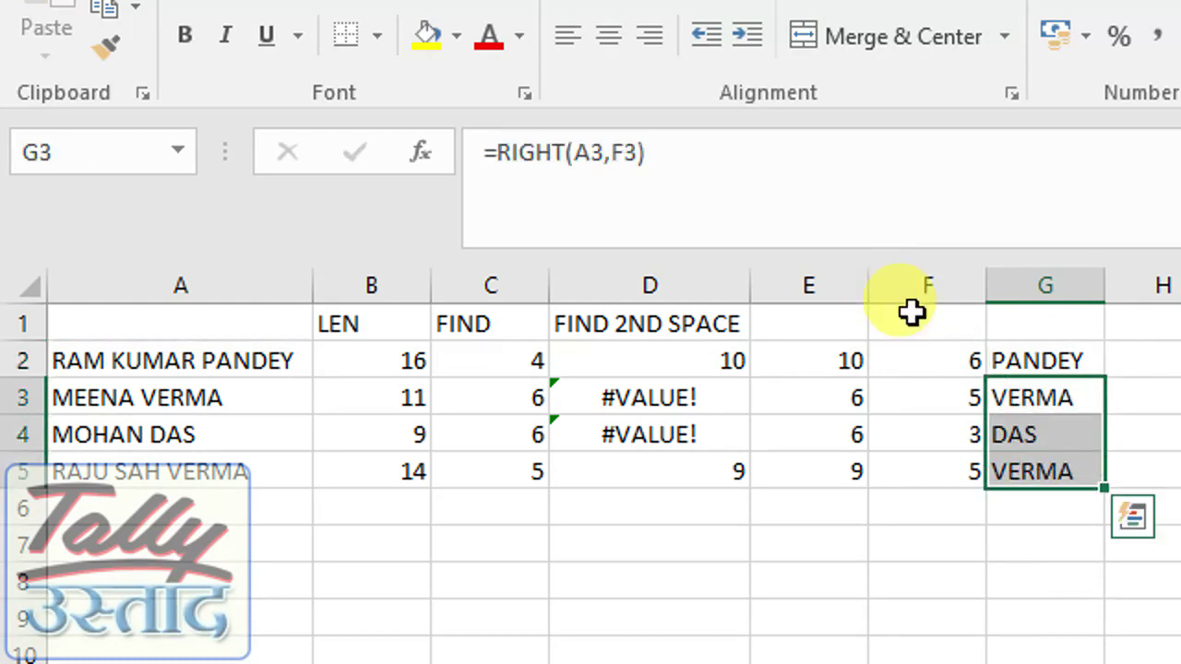
Step: Clear all contents of column G
{"action": "key", "text": "Up"}
{"action": "key", "text": "ctrl+space"}
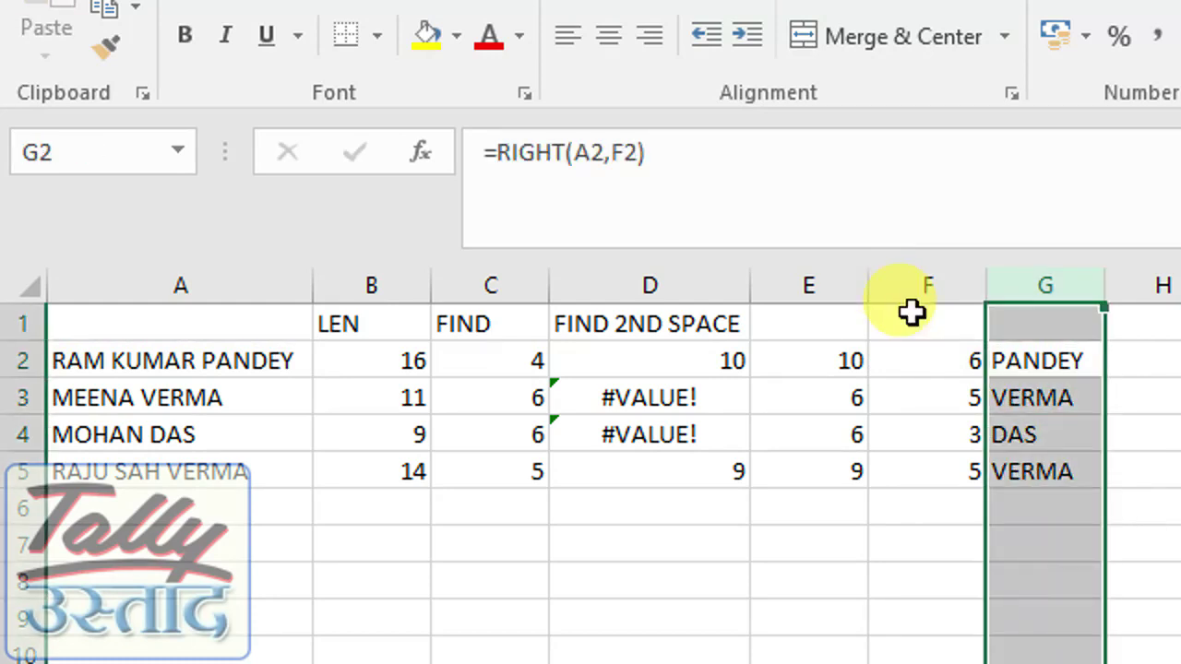
{"action": "key", "text": "Delete"}
Step: Clear the subtraction formulas from the whole of column F
{"action": "key", "text": "Left"}
{"action": "key", "text": "Down"}
{"action": "key", "text": "Up"}
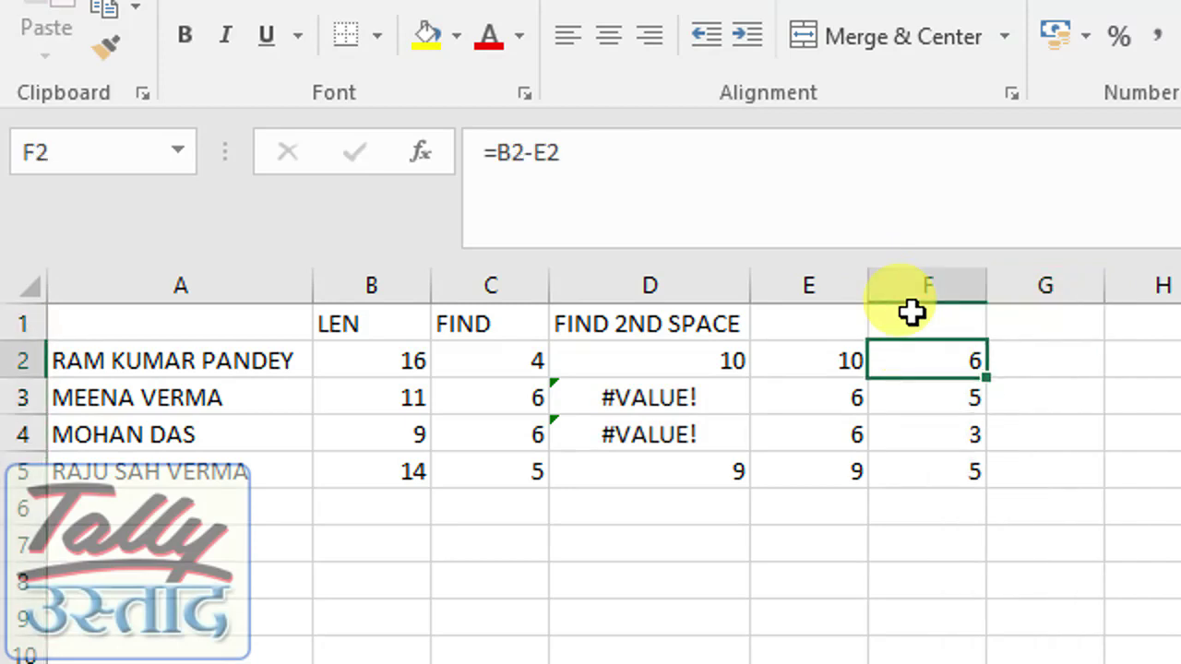
{"action": "key", "text": "Down"}
{"action": "key", "text": "Down"}
{"action": "key", "text": "Up"}
{"action": "key", "text": "ctrl+space"}
Step: Review the manually entered space positions in column E, rows 2 to 5
{"action": "key", "text": "Left"}
{"action": "key", "text": "Up"}
{"action": "key", "text": "Down"}
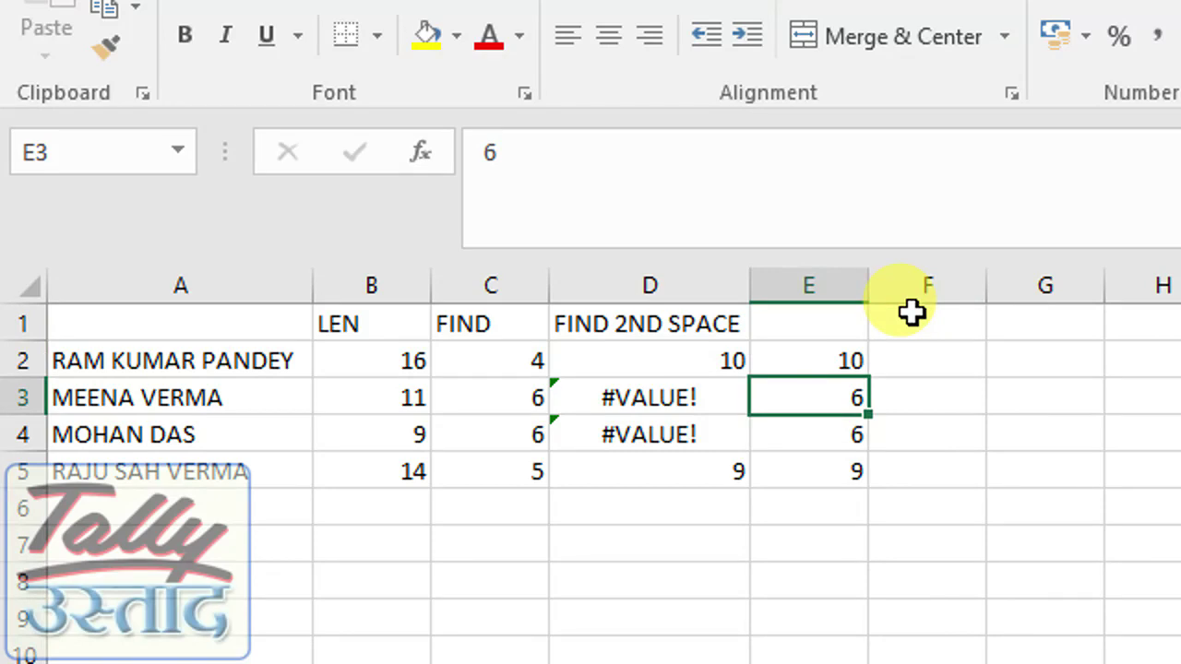
{"action": "key", "text": "ctrl+space"}
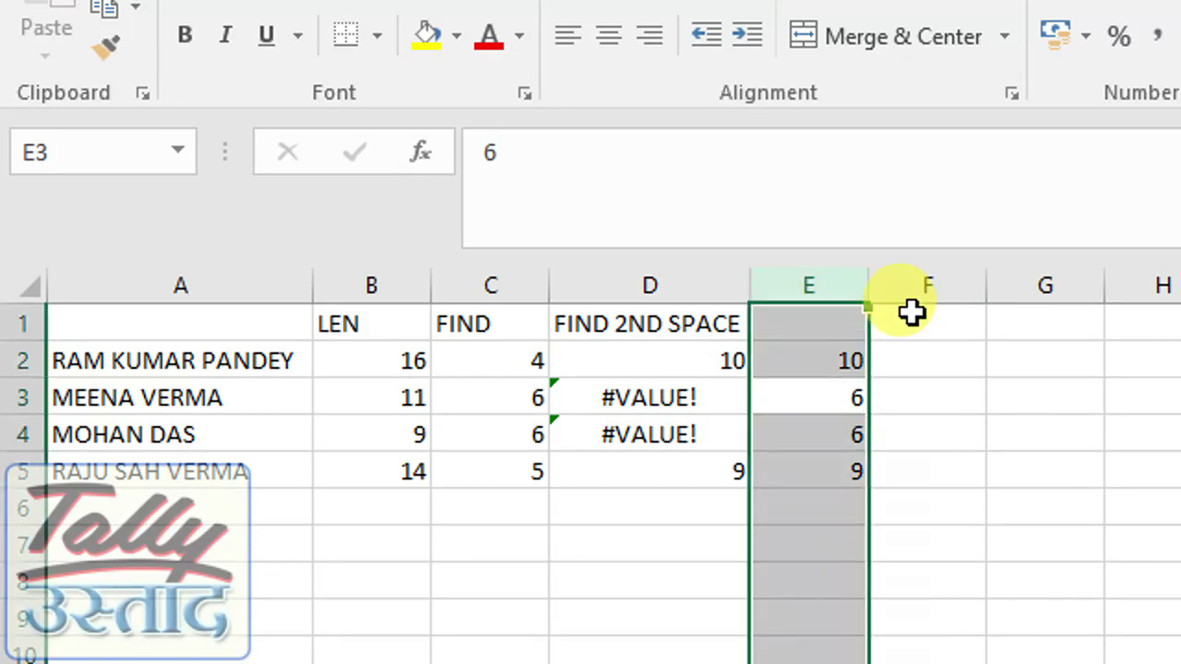
{"action": "key", "text": "Down"}
{"action": "key", "text": "Down"}
{"action": "key", "text": "Down"}
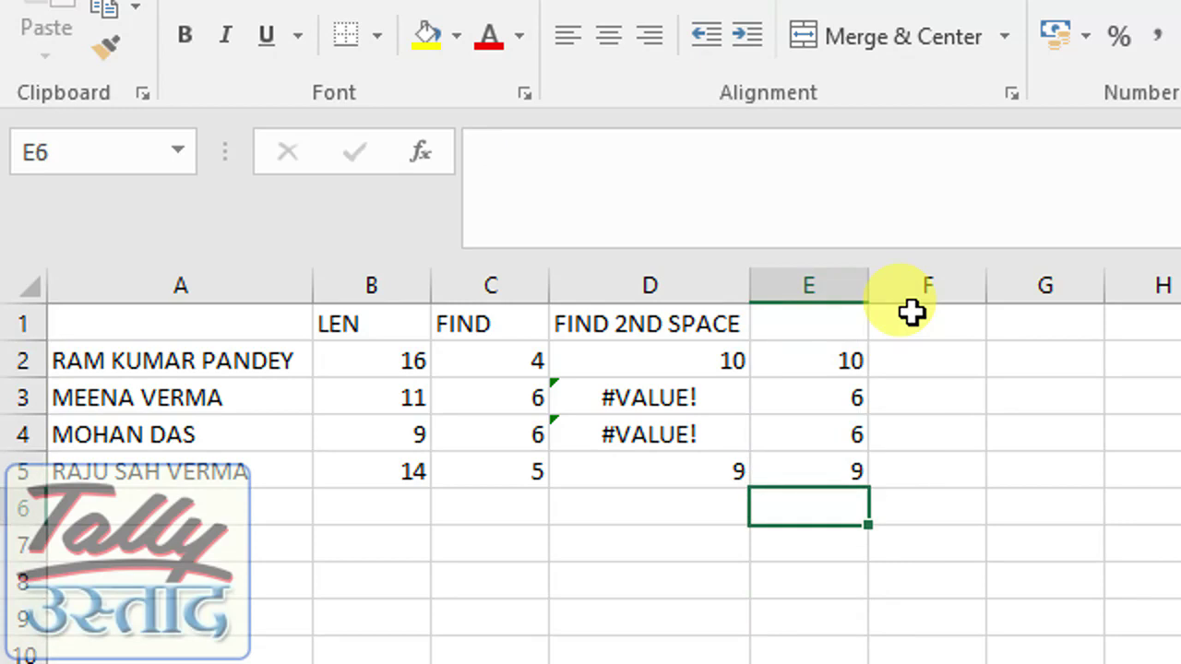
{"action": "key", "text": "Up"}
{"action": "key", "text": "Up"}
{"action": "key", "text": "Up"}
{"action": "key", "text": "Up"}
{"action": "key", "text": "Down"}
{"action": "key", "text": "Down"}
{"action": "key", "text": "Down"}
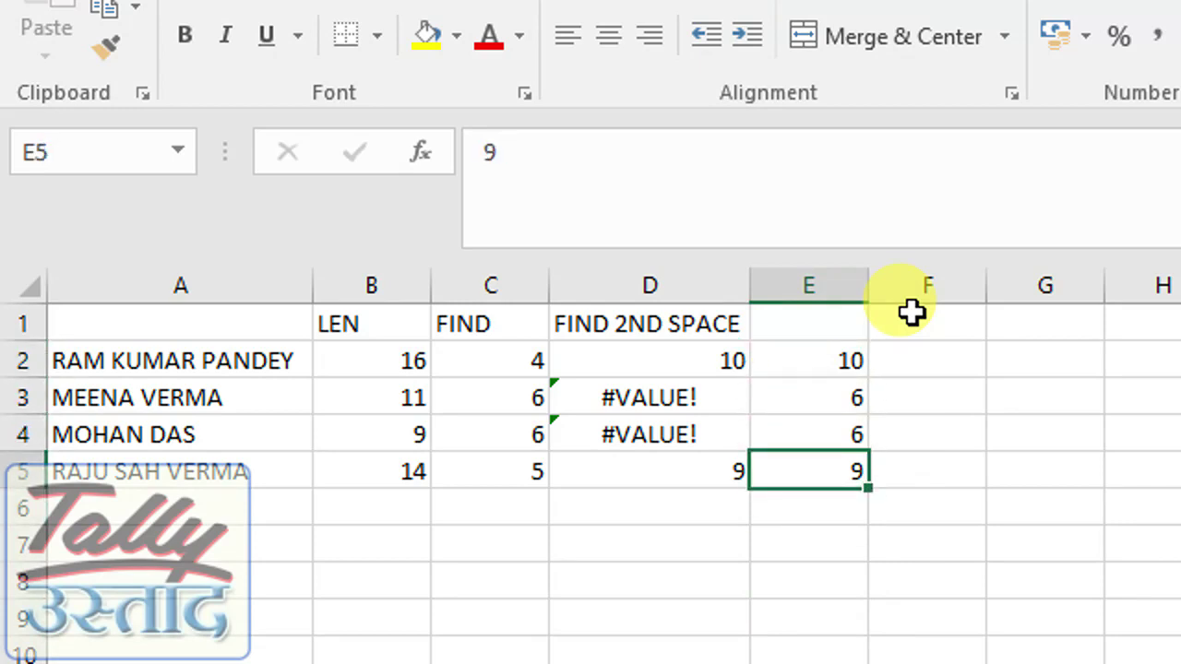
Step: Clear the manually entered numbers from the whole of column E
{"action": "key", "text": "Up"}
{"action": "key", "text": "Up"}
{"action": "key", "text": "ctrl+space"}
{"action": "key", "text": "Delete"}
Step: Enter the header IF ERROR in cell E1
{"action": "key", "text": "Up"}
{"action": "key", "text": "Up"}
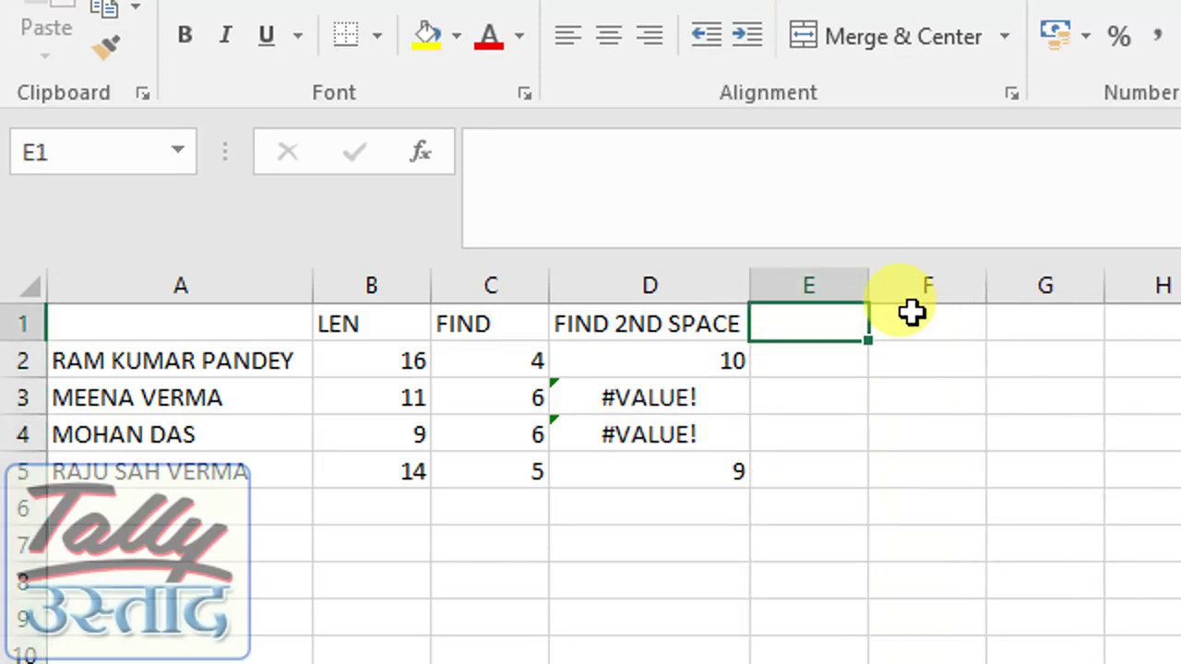
{"action": "type", "text": "I"}
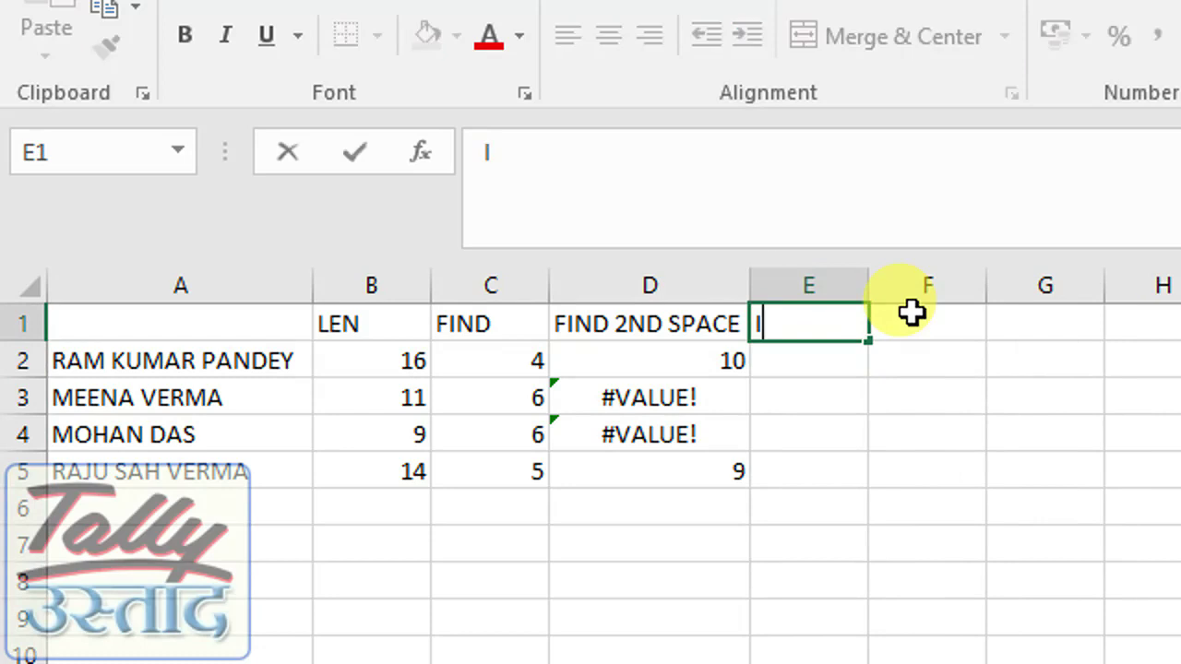
{"action": "type", "text": "F ERROR"}
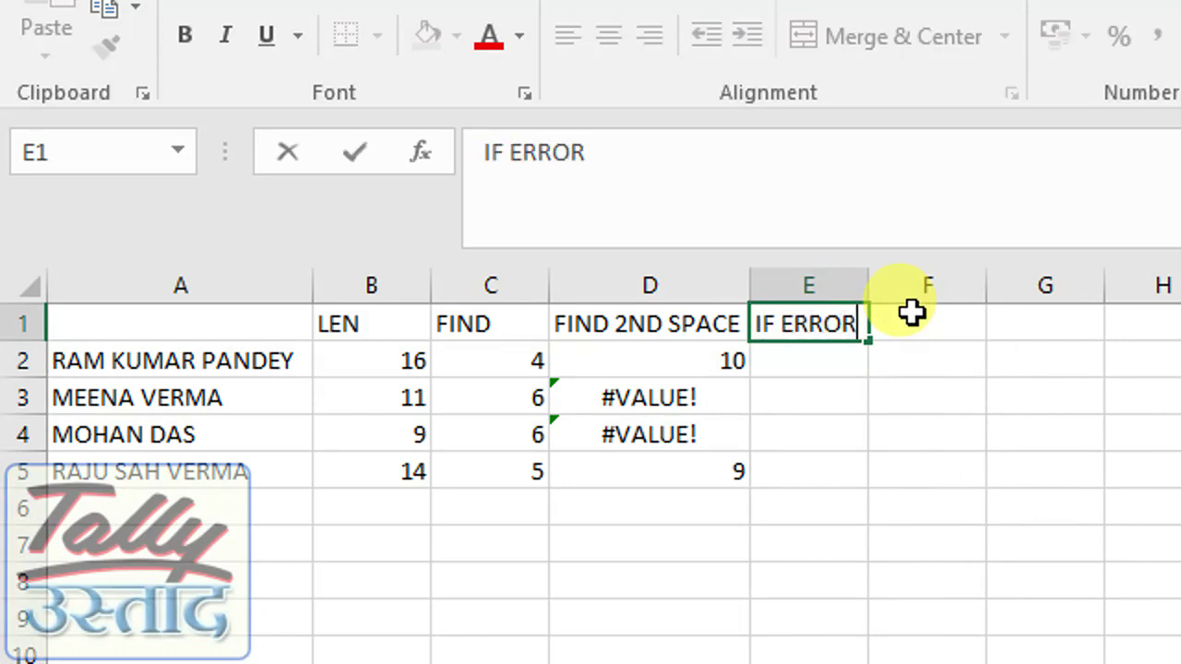
{"action": "key", "text": "Return"}
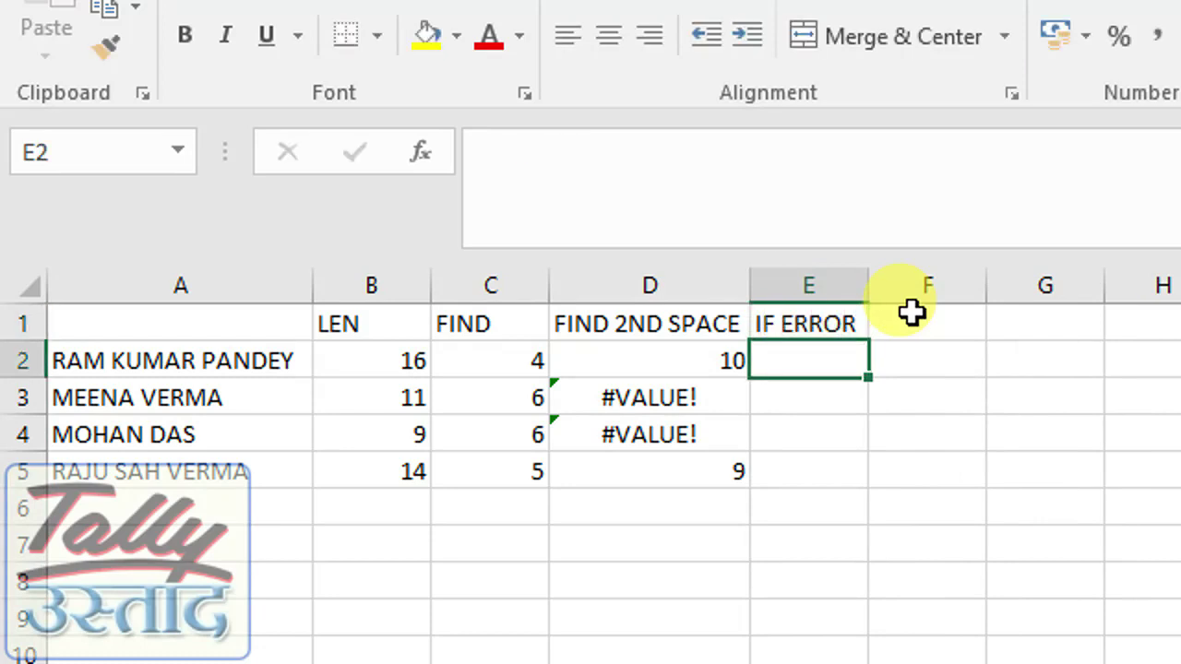
Step: Enter =IFERROR(D2,C2) in E2 so the first space position replaces an error in the second
{"action": "type", "text": "=IF"}
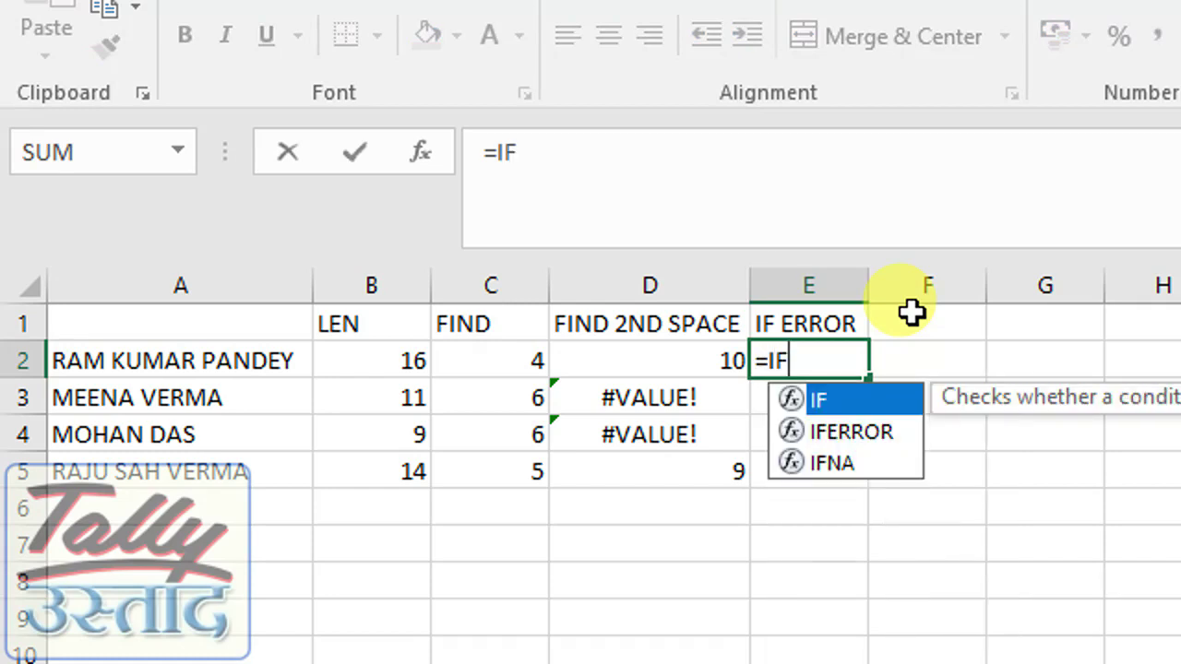
{"action": "key", "text": "Down"}
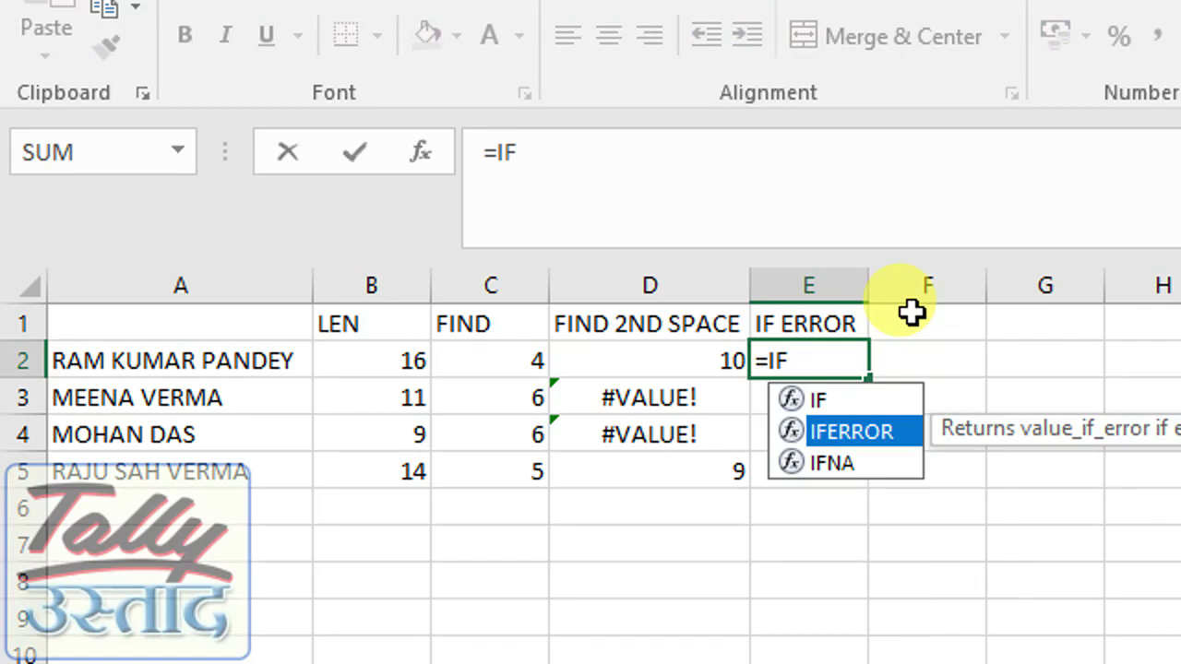
{"action": "key", "text": "Tab"}
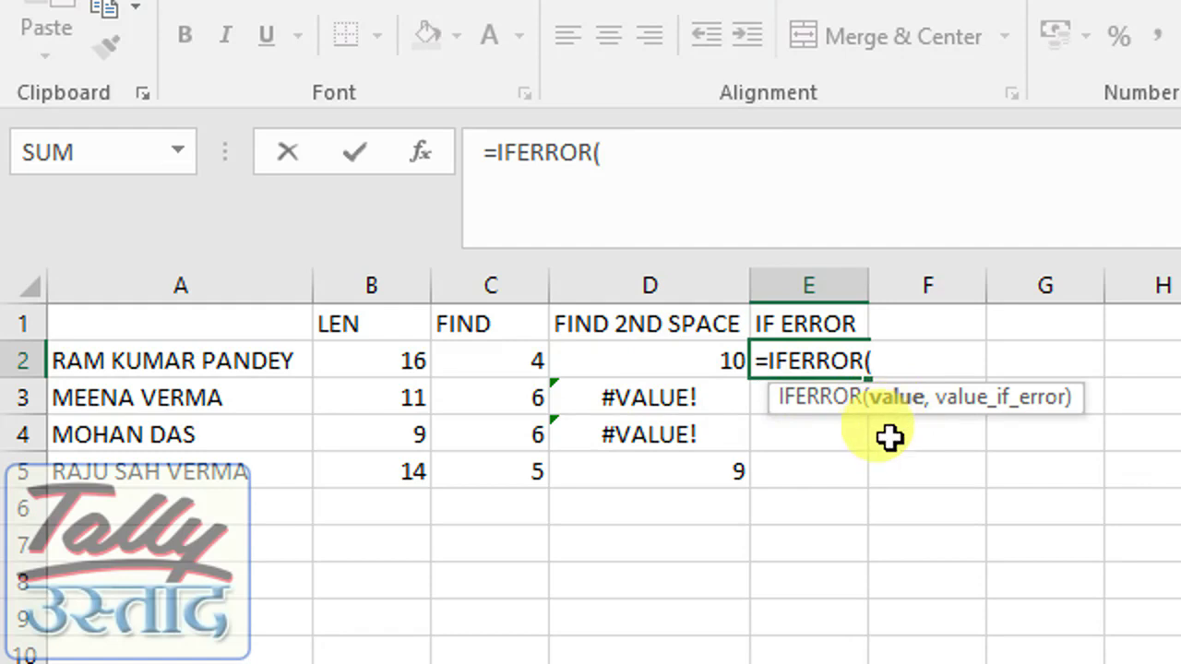
{"action": "left_click", "coordinate": [667, 366]}
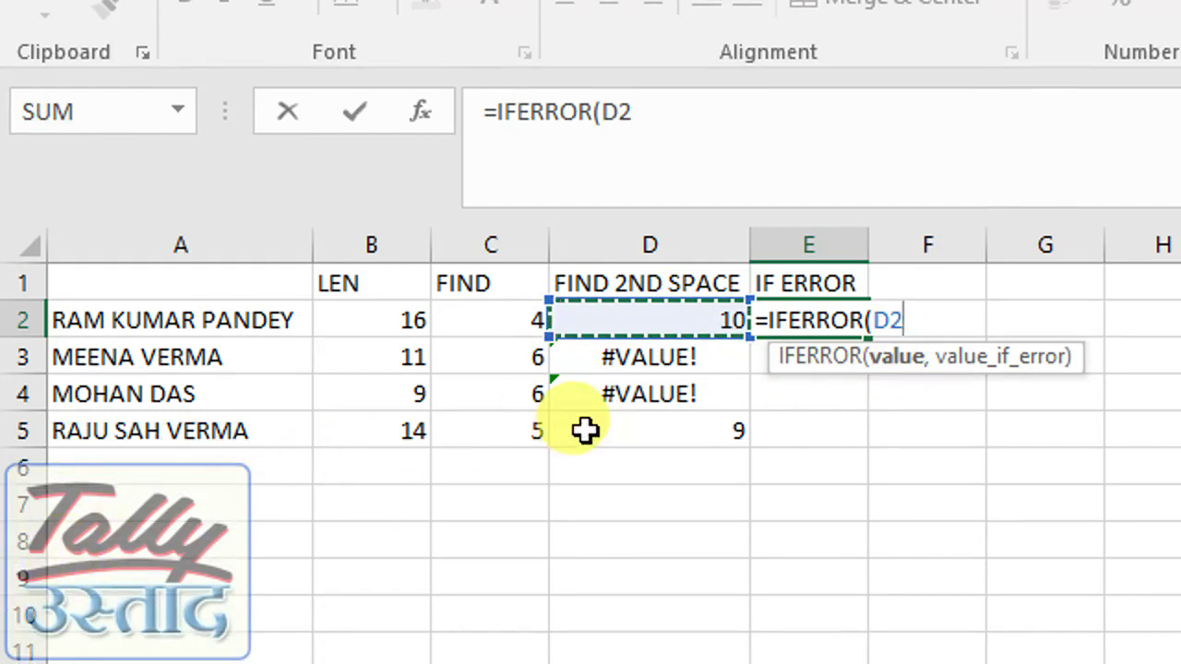
{"action": "type", "text": ","}
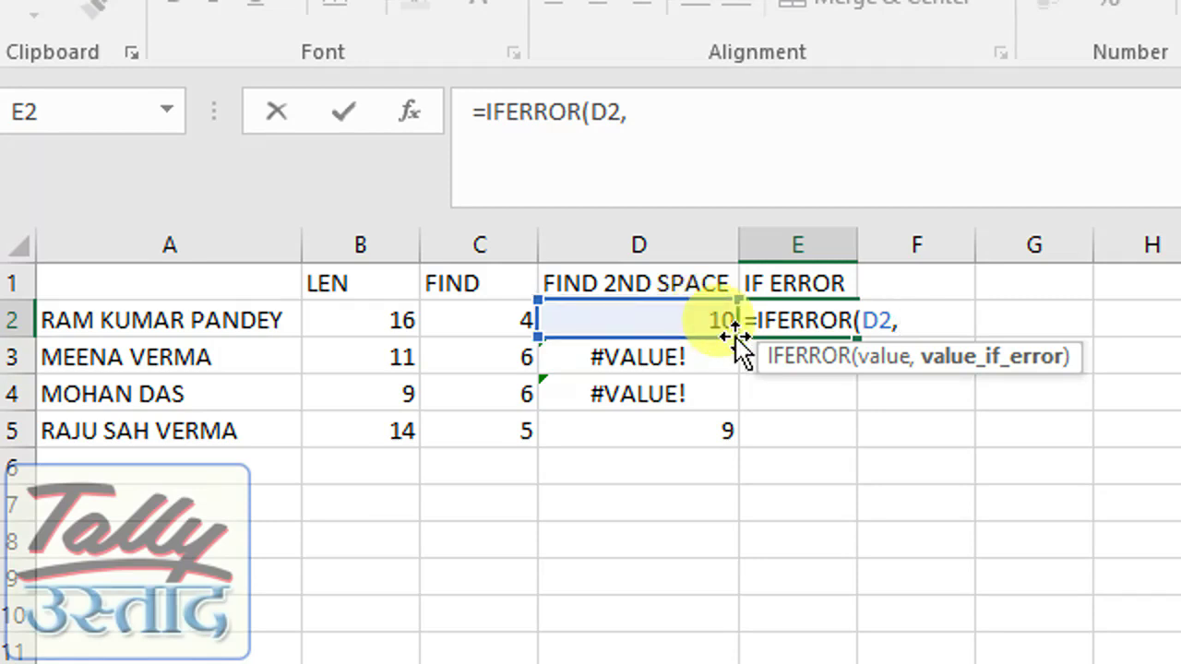
{"action": "left_click", "coordinate": [502, 318]}
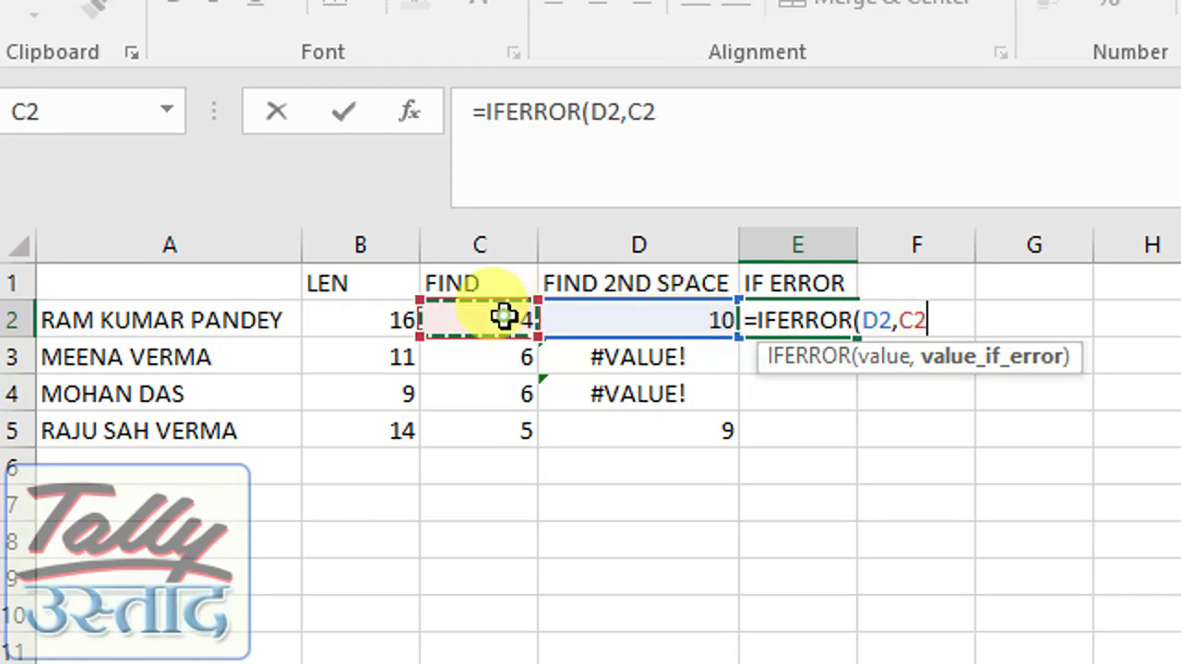
{"action": "key", "text": "Return"}
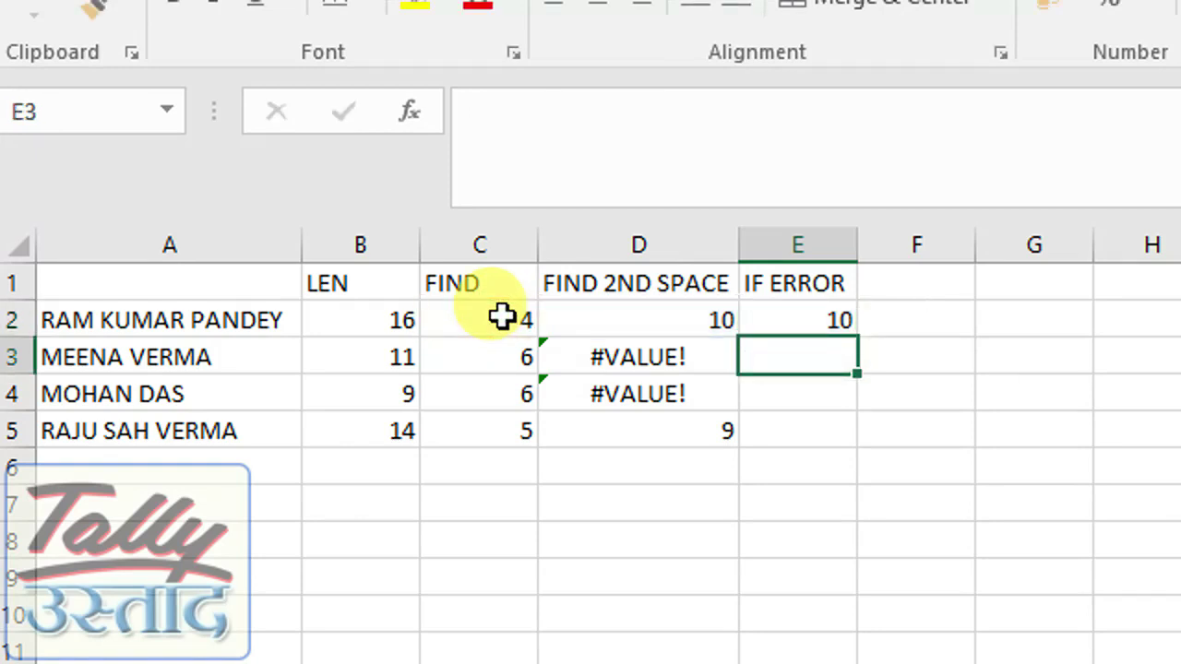
Step: Copy the IFERROR formula from E2 into E3 through E5
{"action": "key", "text": "Up"}
{"action": "key", "text": "ctrl+c"}
{"action": "key", "text": "Down"}
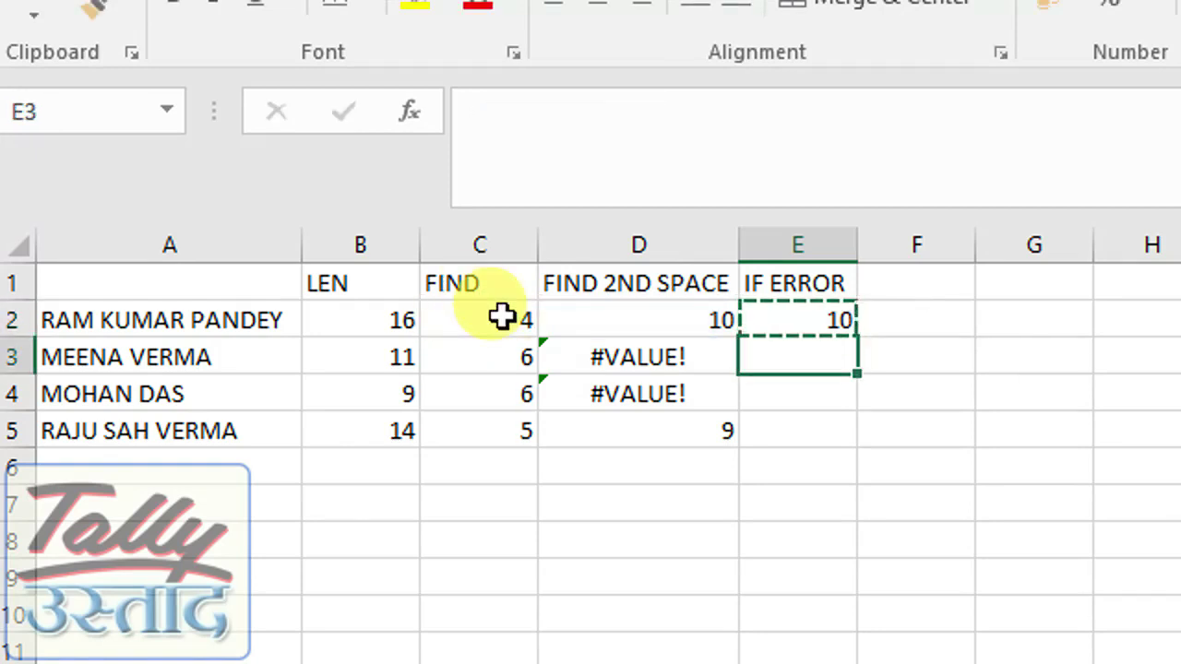
{"action": "key", "text": "shift+Down"}
{"action": "key", "text": "shift+Down"}
{"action": "key", "text": "Return"}
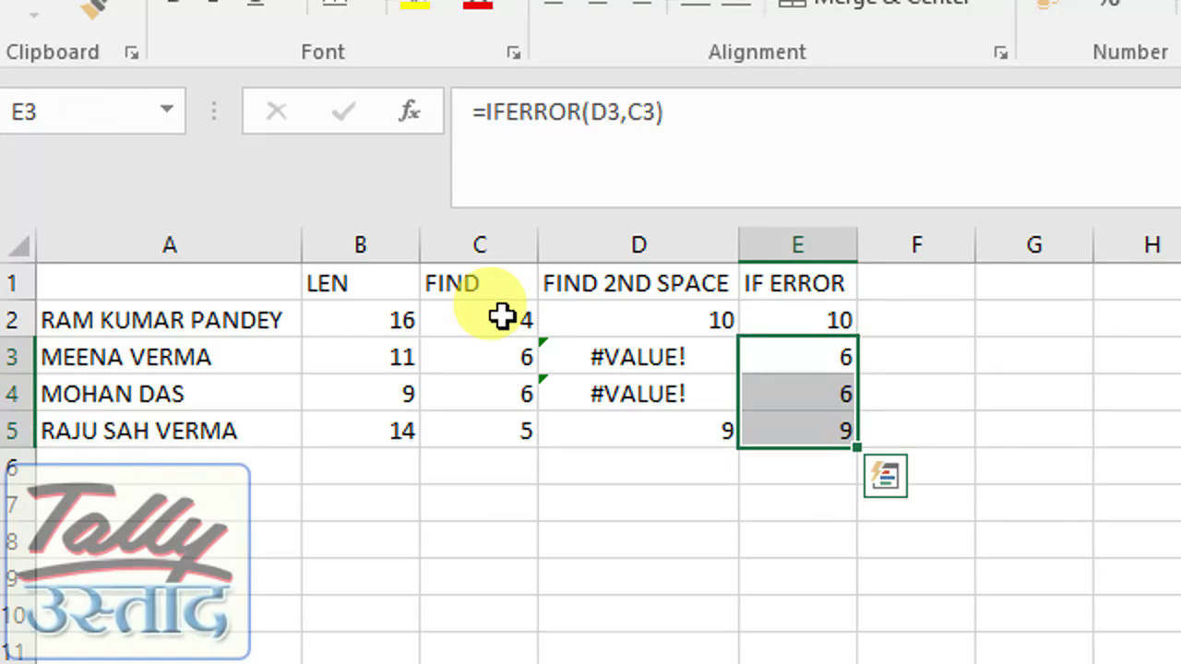
Step: Compare the second-space results in D2:D5 with the first-space results in column C row by row
{"action": "key", "text": "Up"}
{"action": "key", "text": "Left"}
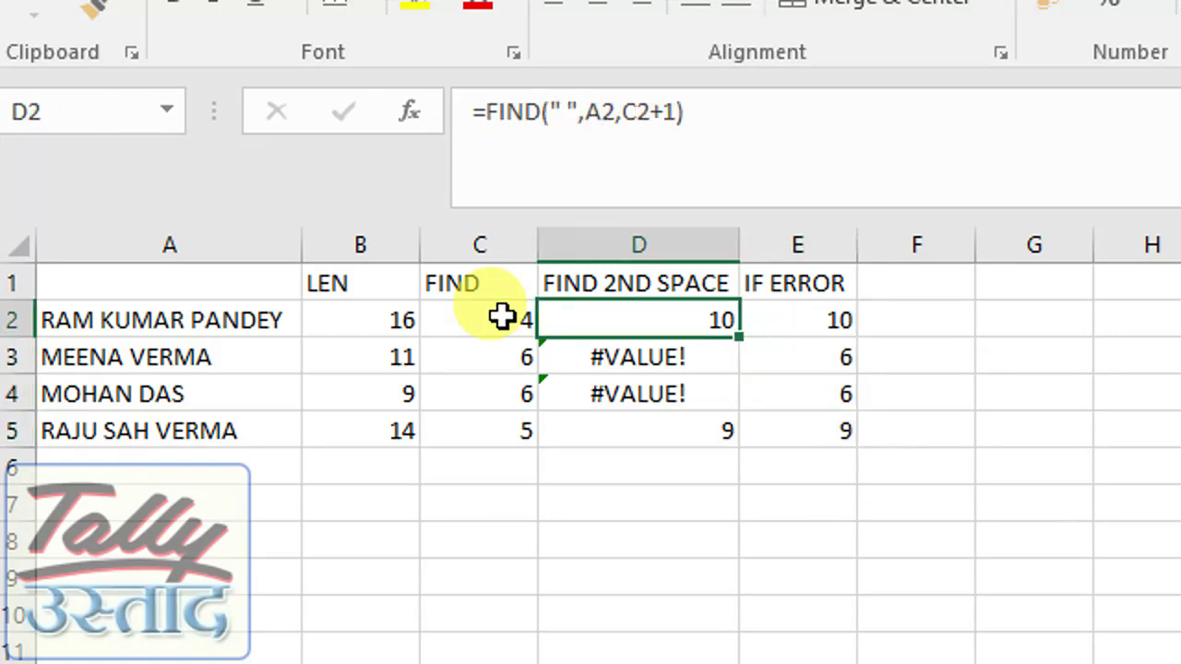
{"action": "key", "text": "Down"}
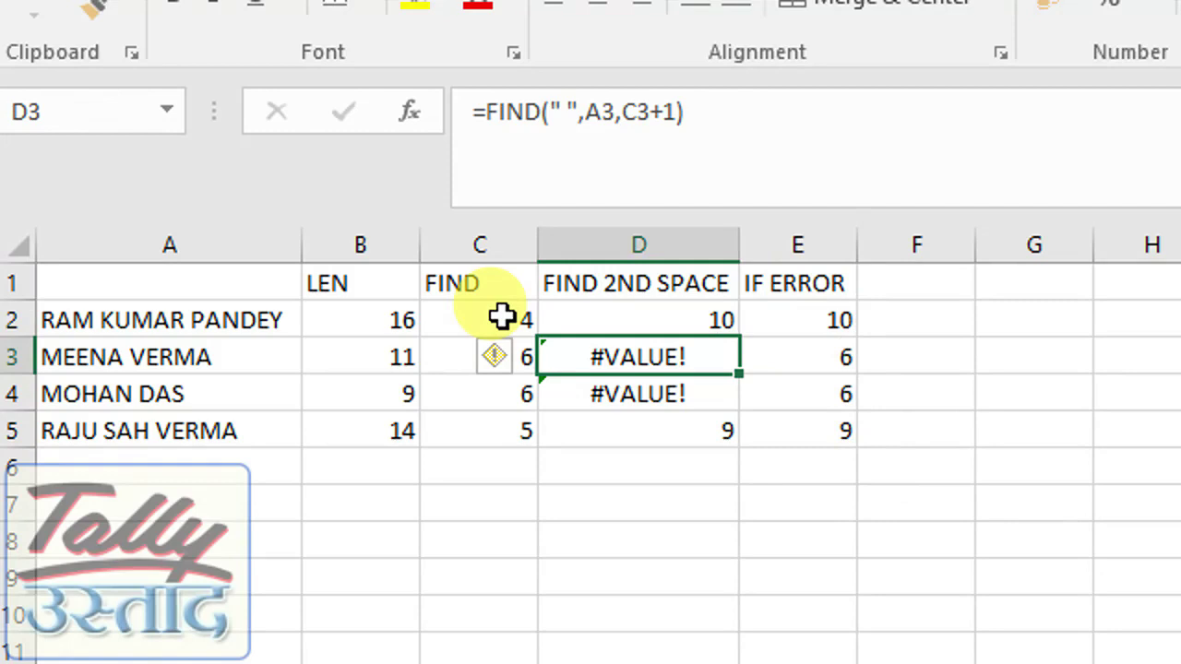
{"action": "key", "text": "Left"}
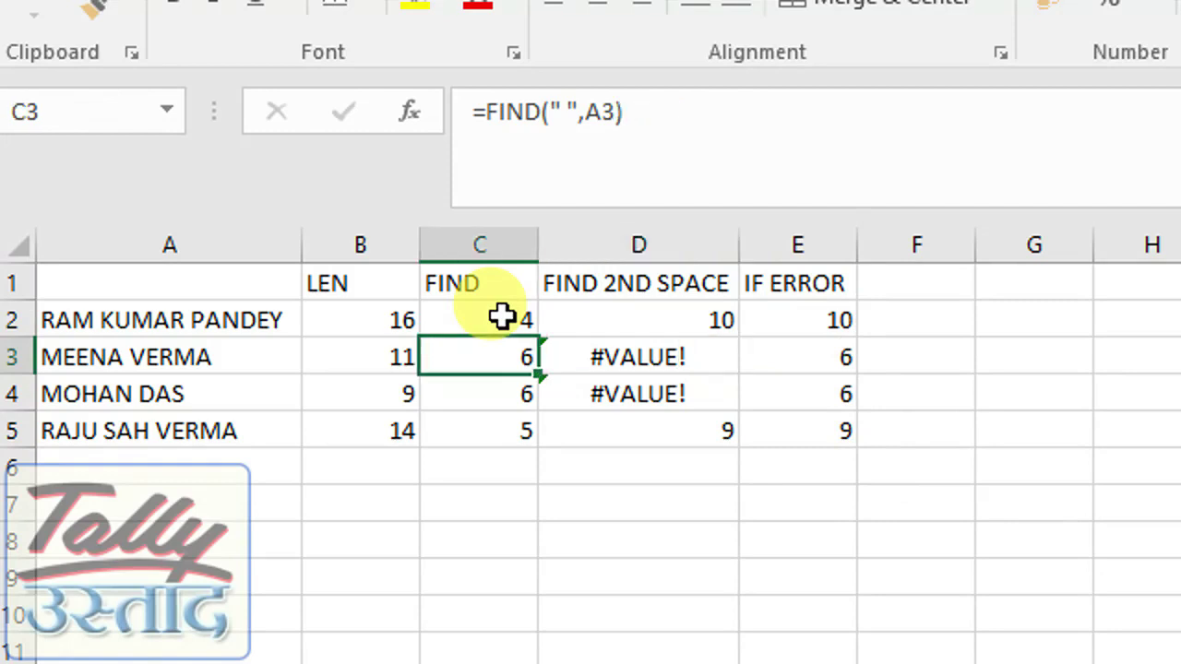
{"action": "key", "text": "Right"}
{"action": "key", "text": "Down"}
{"action": "key", "text": "Left"}
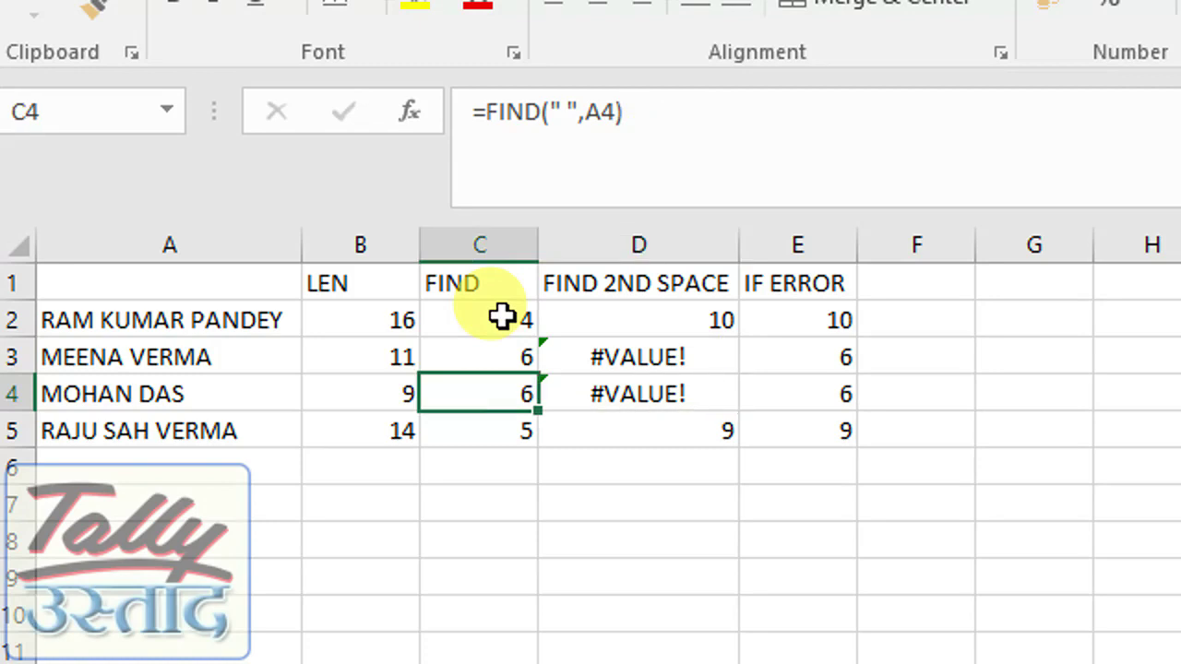
{"action": "key", "text": "Right"}
{"action": "key", "text": "Down"}
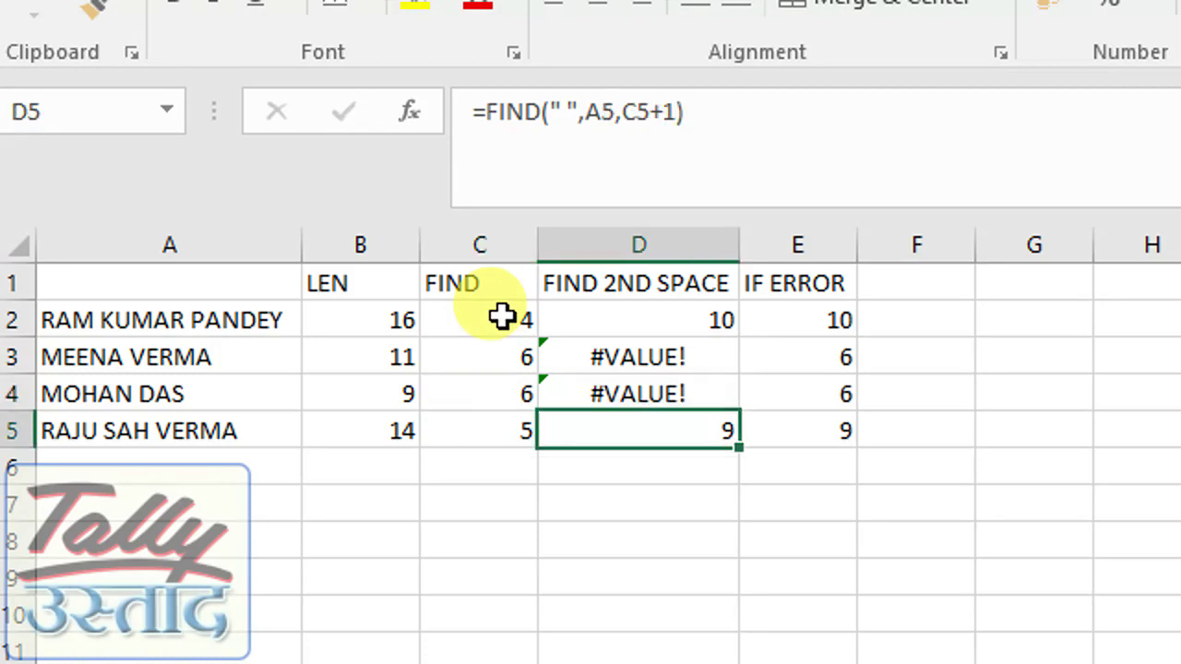
{"action": "key", "text": "Up"}
{"action": "key", "text": "Up"}
{"action": "key", "text": "Right"}
{"action": "key", "text": "Right"}
{"action": "key", "text": "Up"}
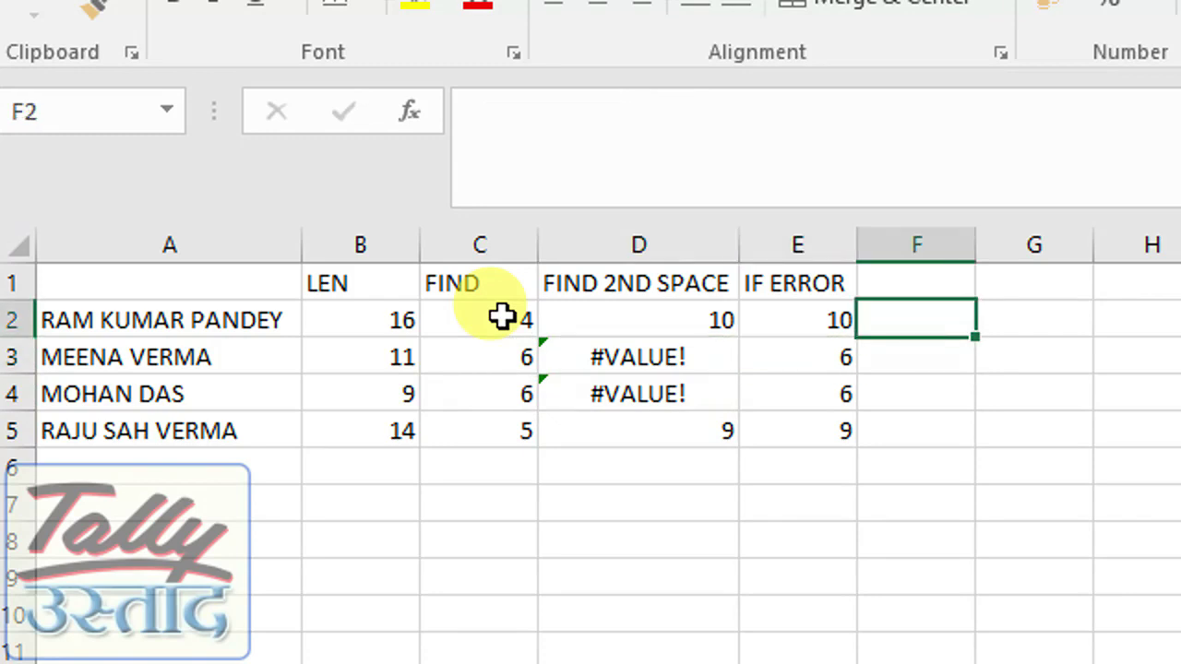
Step: Recheck D2 and the fallback value in C3 against the IFERROR formulas in column E
{"action": "key", "text": "Left"}
{"action": "key", "text": "Left"}
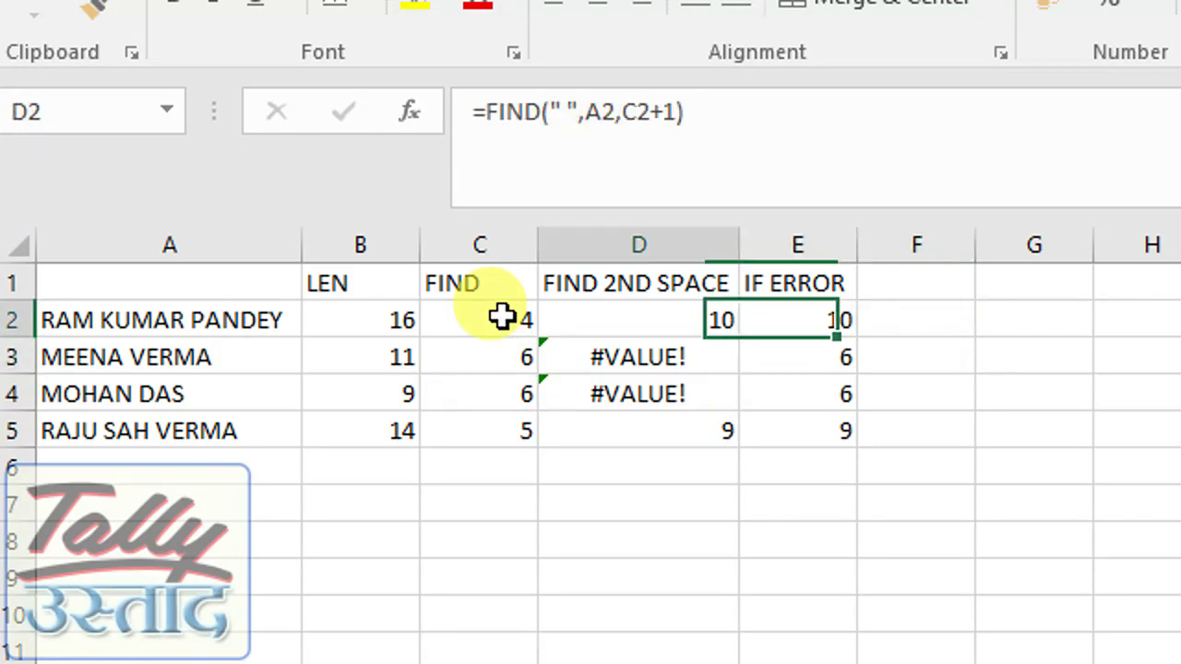
{"action": "key", "text": "Down"}
{"action": "key", "text": "Left"}
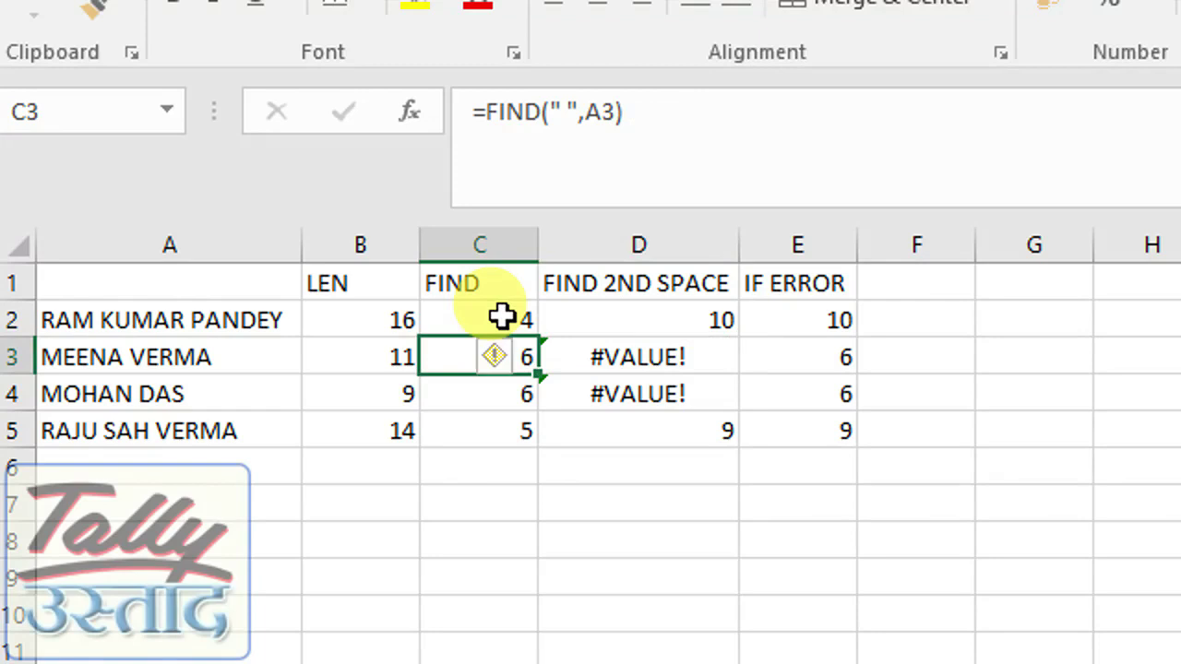
{"action": "key", "text": "Right"}
{"action": "key", "text": "Right"}
{"action": "key", "text": "Right"}
{"action": "key", "text": "Up"}
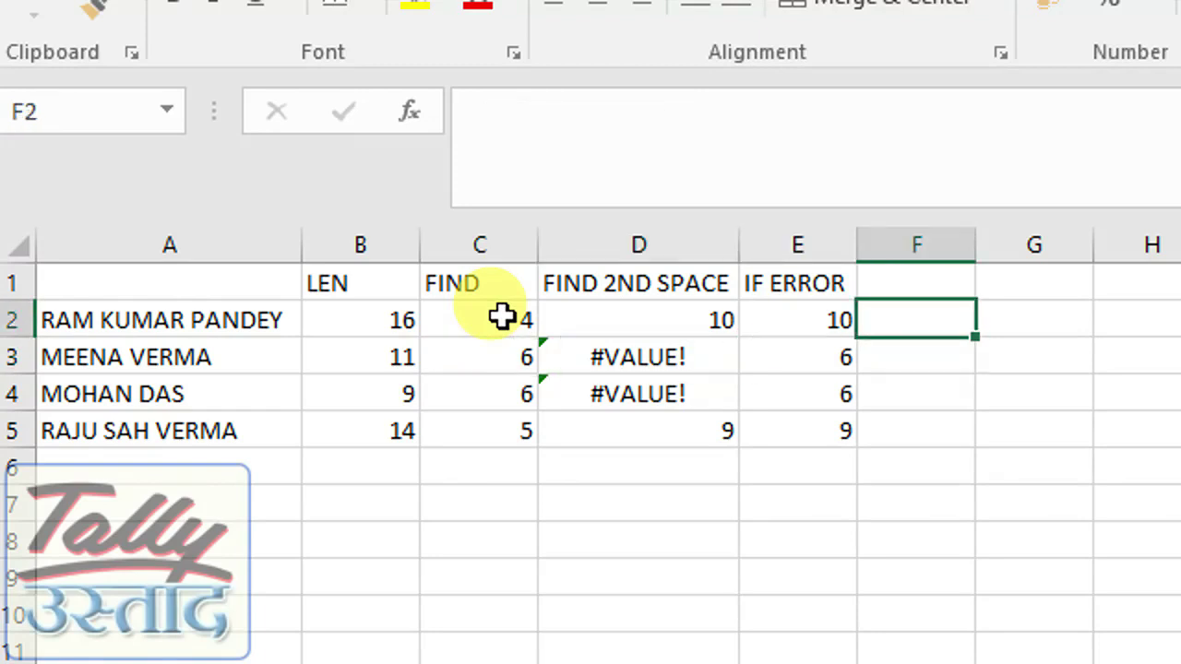
{"action": "key", "text": "Left"}
{"action": "key", "text": "Down"}
{"action": "key", "text": "Down"}
{"action": "key", "text": "Up"}
{"action": "key", "text": "Up"}
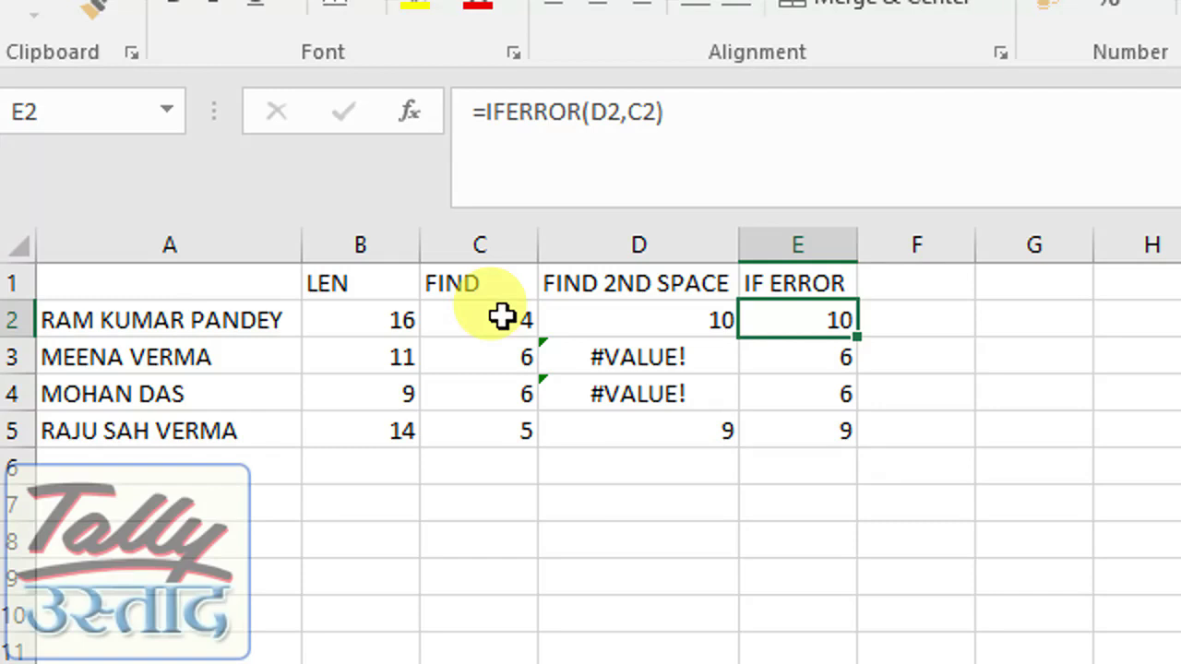
Step: Re-enter =IFERROR(D2,C2) in E2 so the first-space position serves as the fallback for an error
{"action": "type", "text": "=IF"}
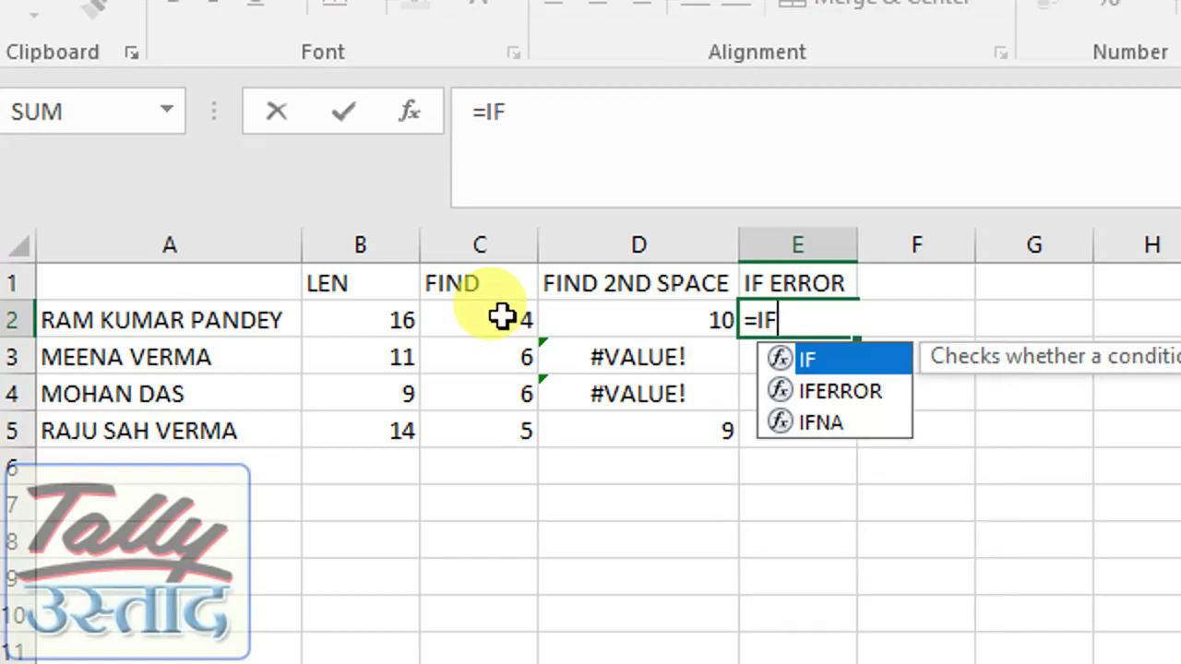
{"action": "key", "text": "Down"}
{"action": "key", "text": "Tab"}
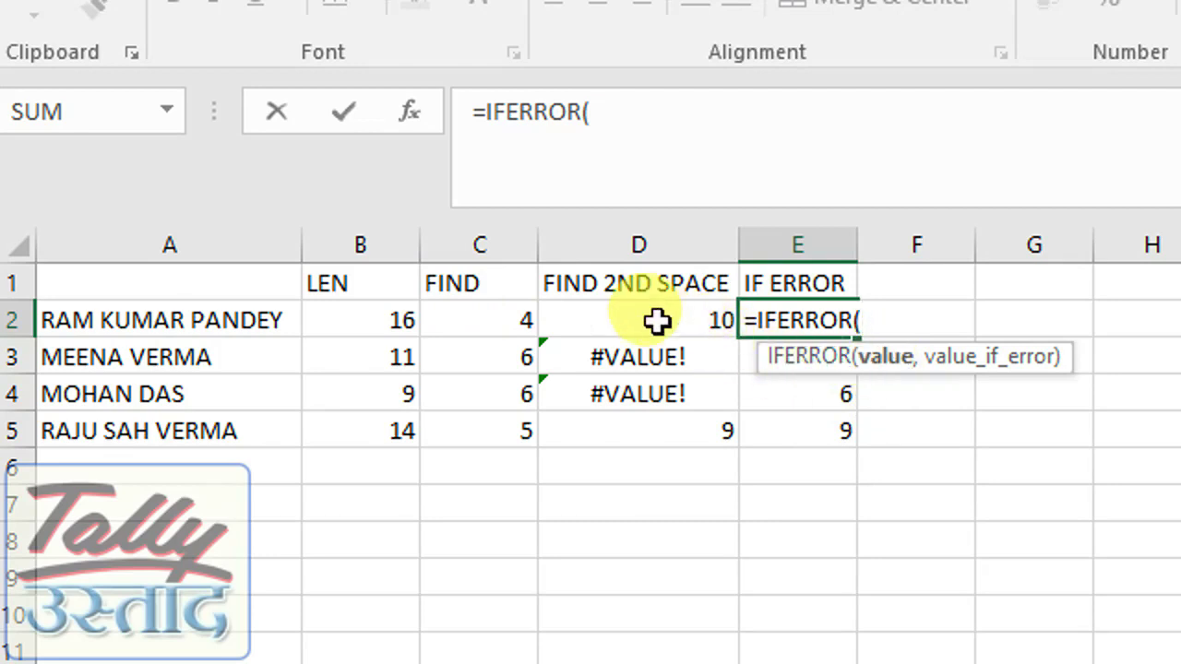
{"action": "left_click", "coordinate": [653, 318]}
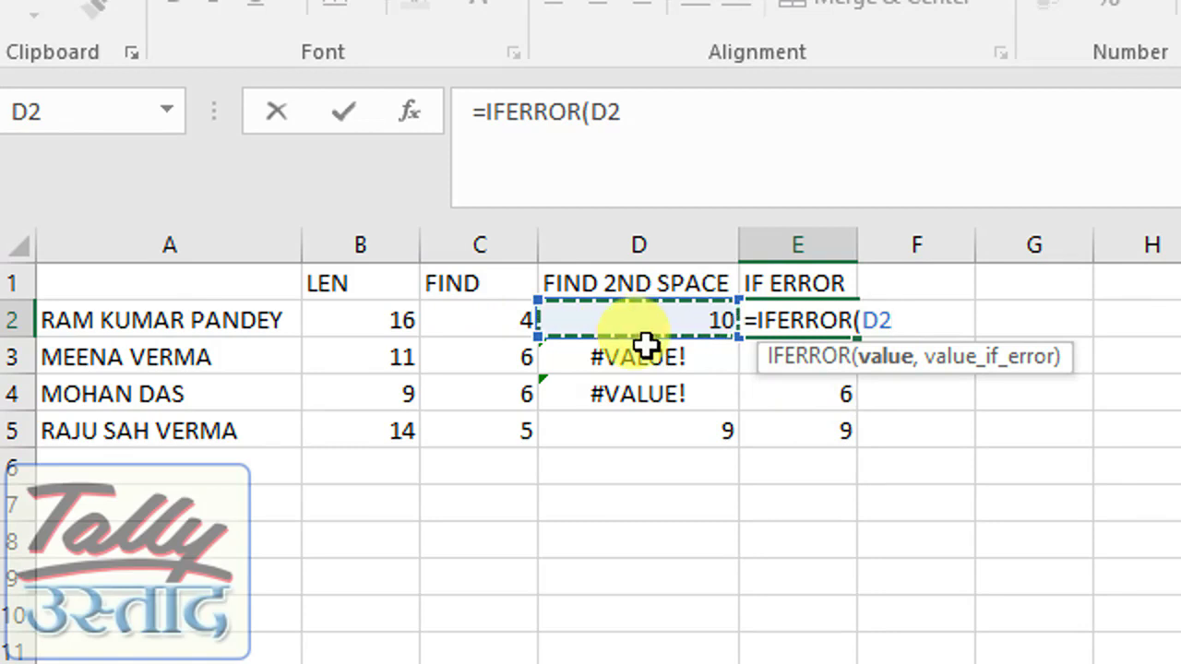
{"action": "type", "text": ","}
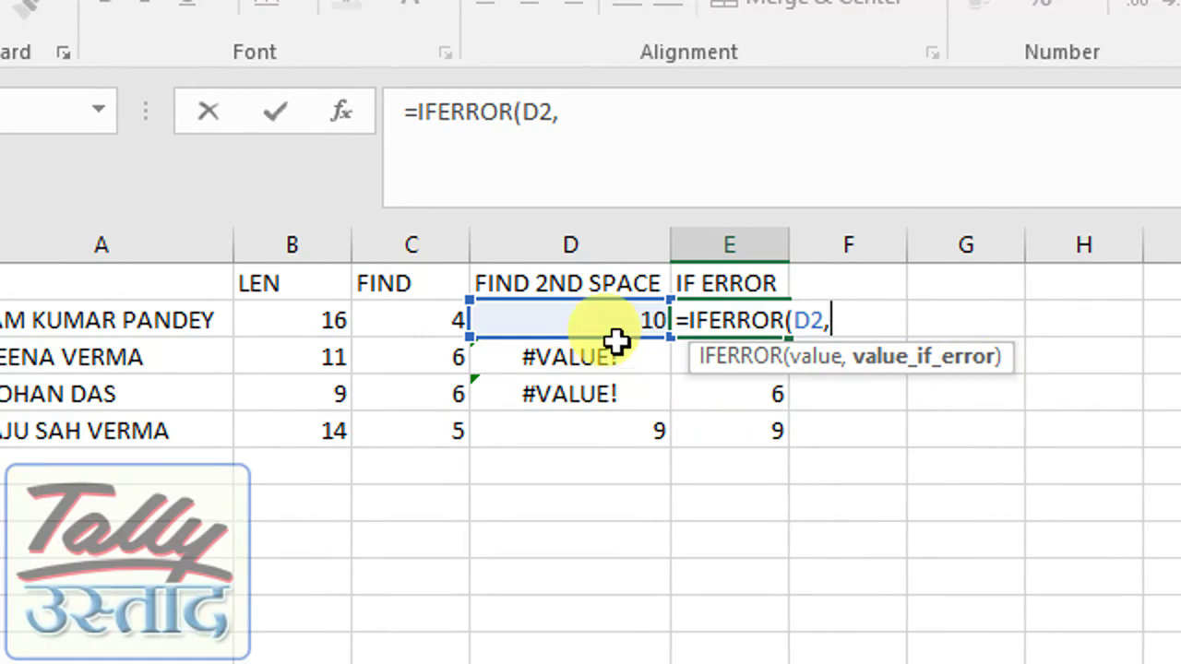
{"action": "left_click", "coordinate": [435, 328]}
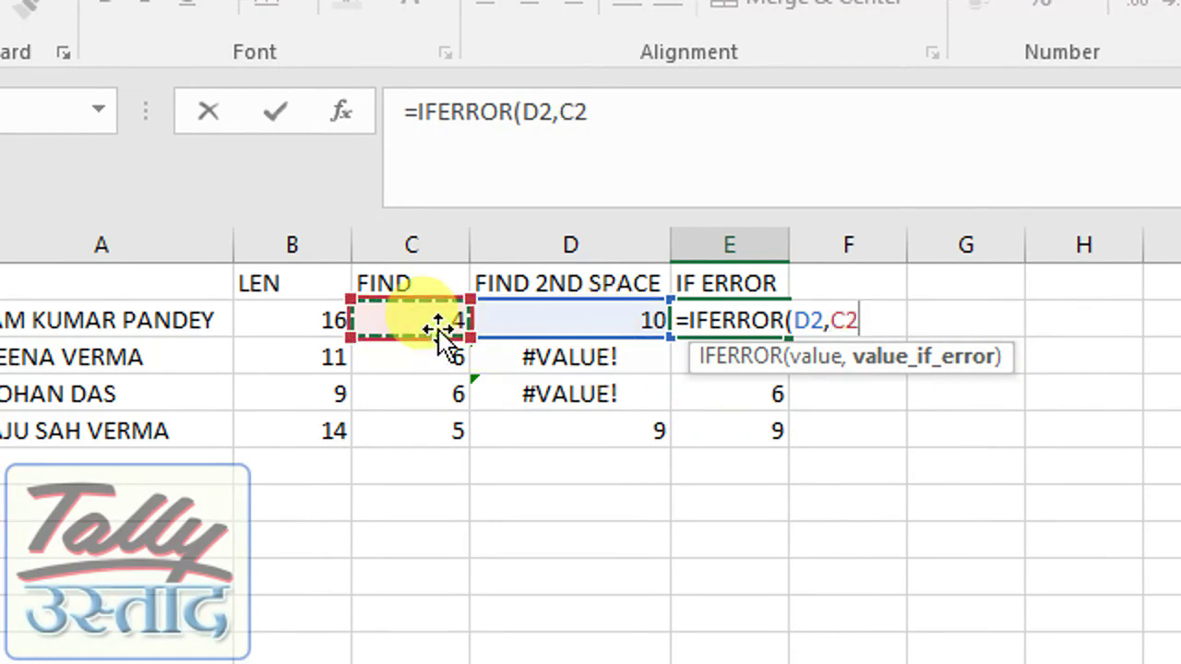
{"action": "key", "text": "Return"}
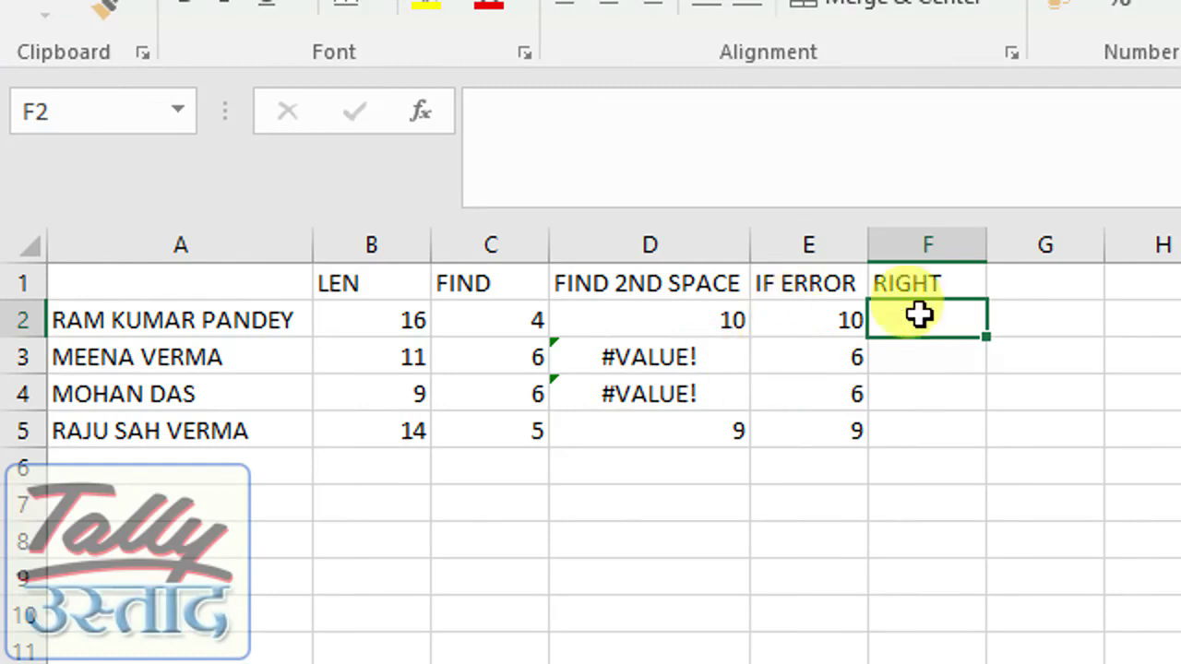
Step: Delete column F, which holds the RIGHT heading
{"action": "left_click", "coordinate": [805, 286]}
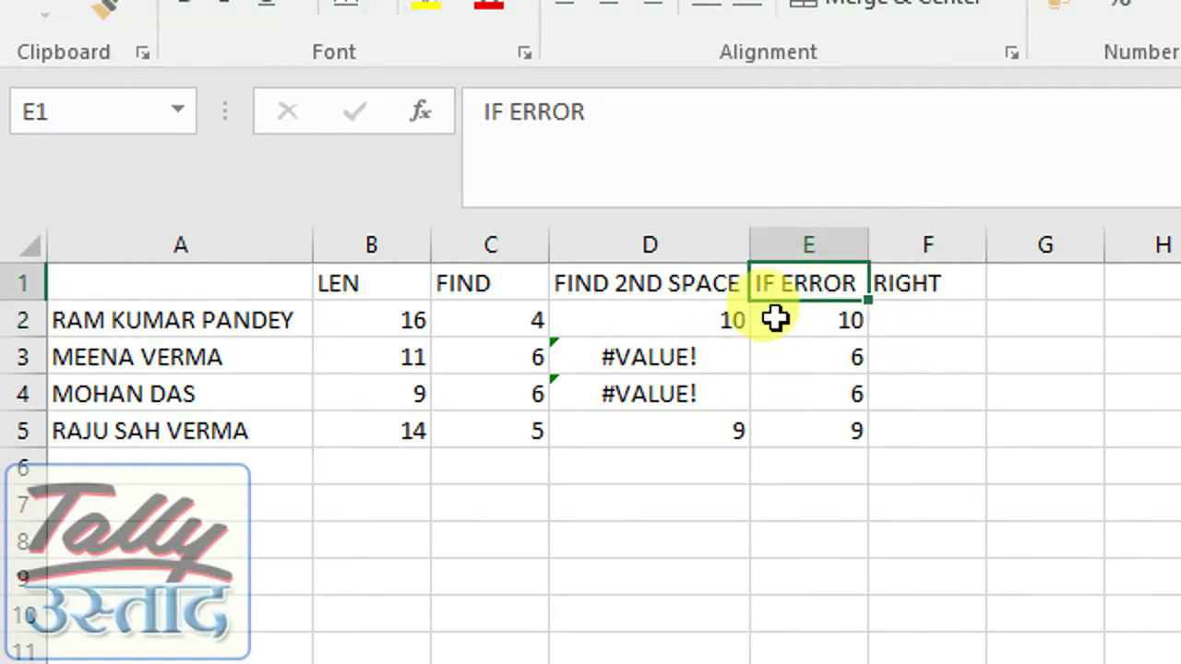
{"action": "left_click", "coordinate": [922, 245]}
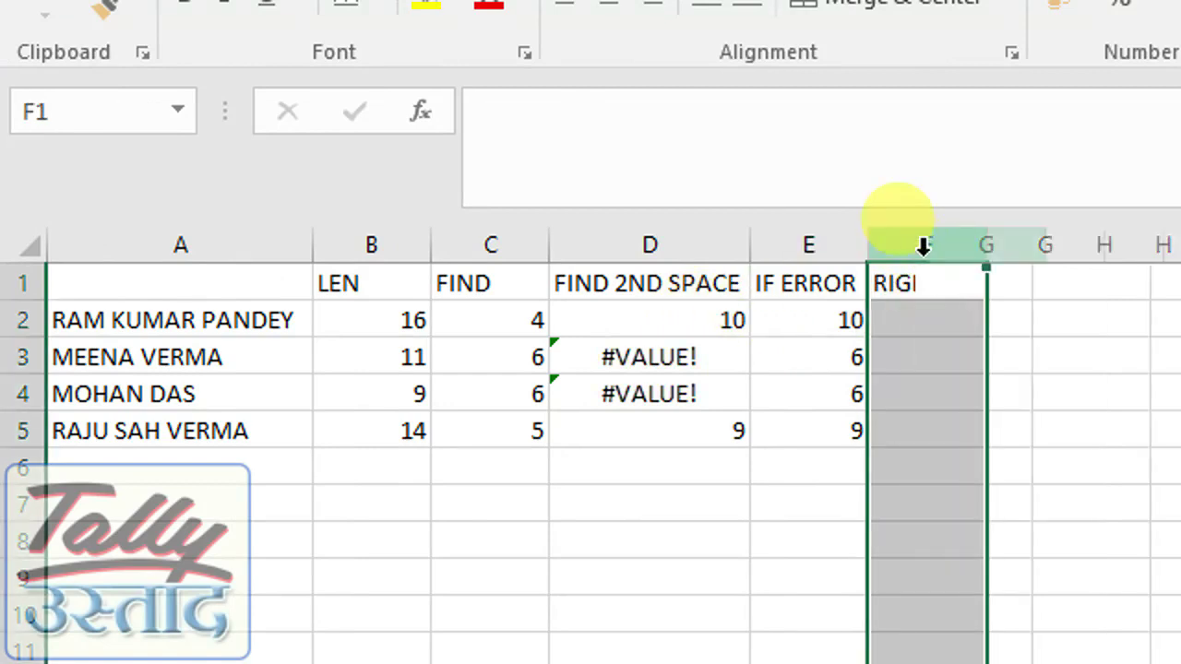
Step: Review the IFERROR formulas in E2 through E5 against the second-space formula in D2
{"action": "left_click", "coordinate": [710, 317]}
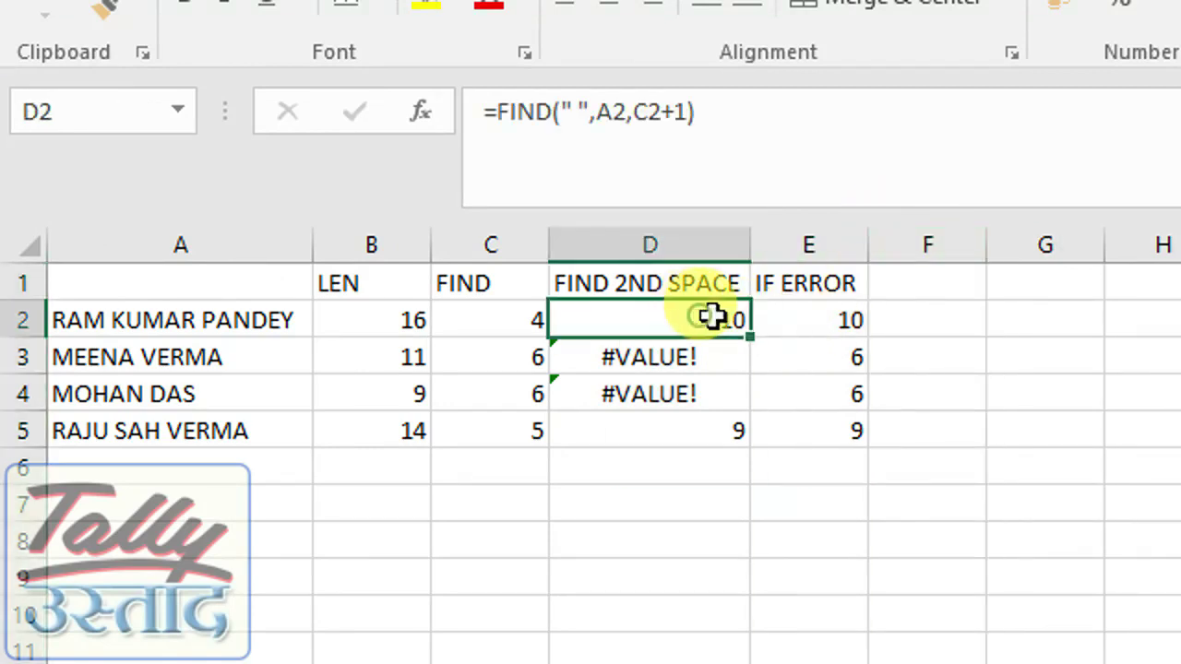
{"action": "left_click", "coordinate": [831, 317]}
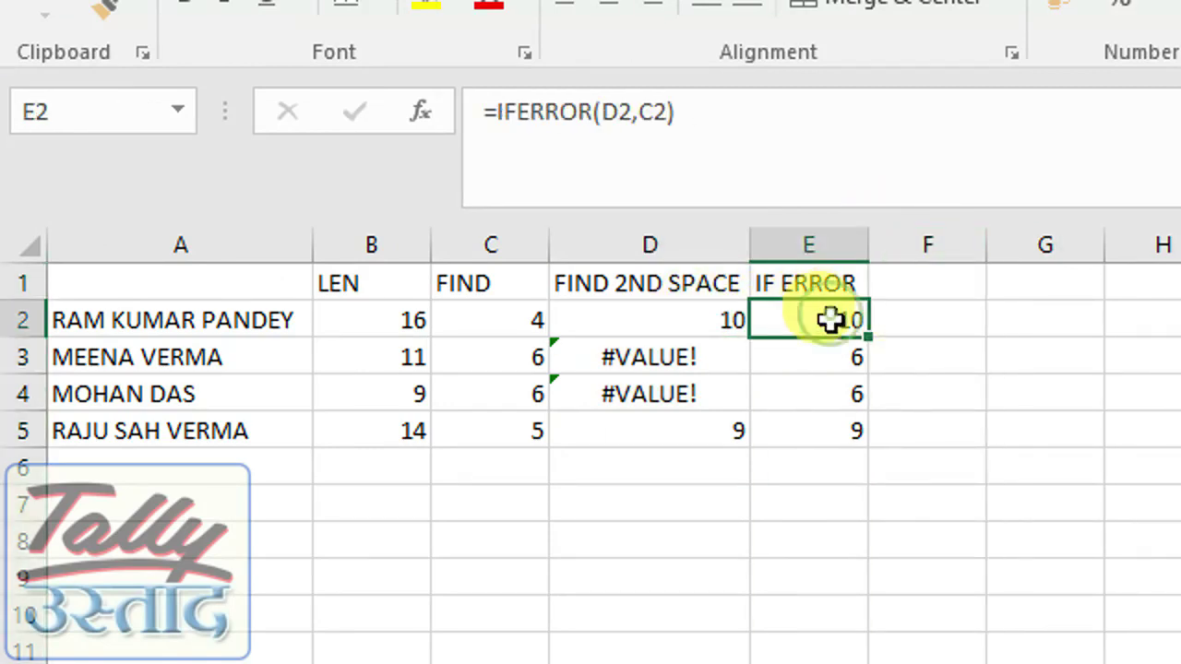
{"action": "left_click", "coordinate": [827, 394]}
{"action": "left_click", "coordinate": [814, 425]}
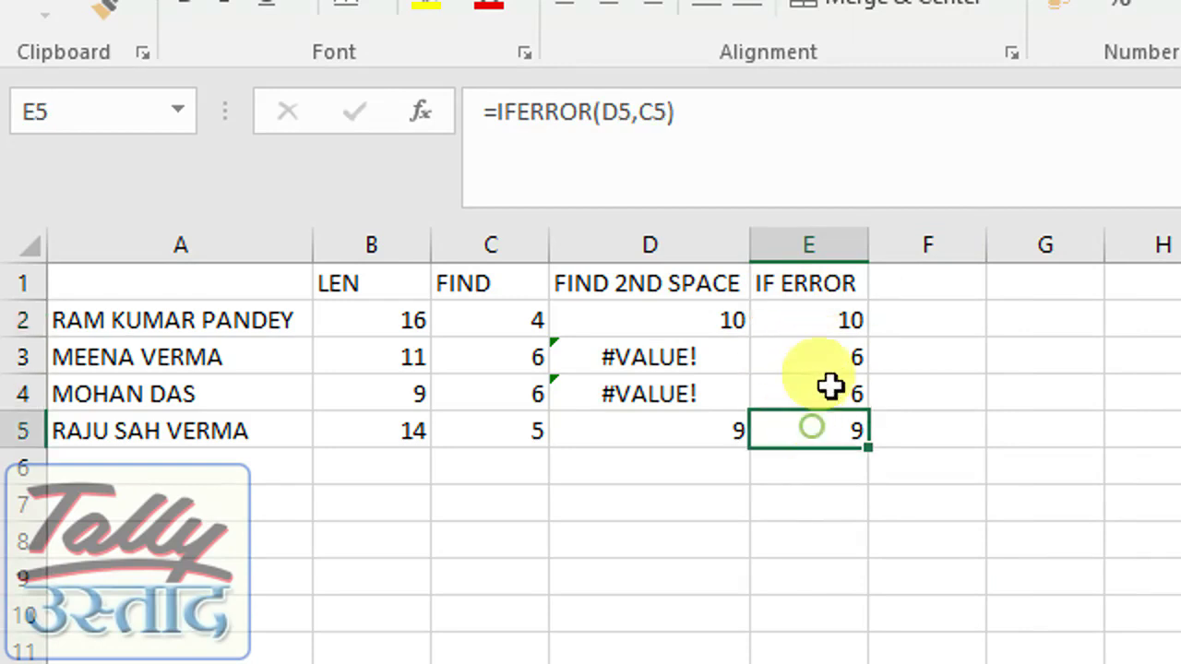
{"action": "left_click", "coordinate": [828, 320]}
{"action": "left_click", "coordinate": [825, 352]}
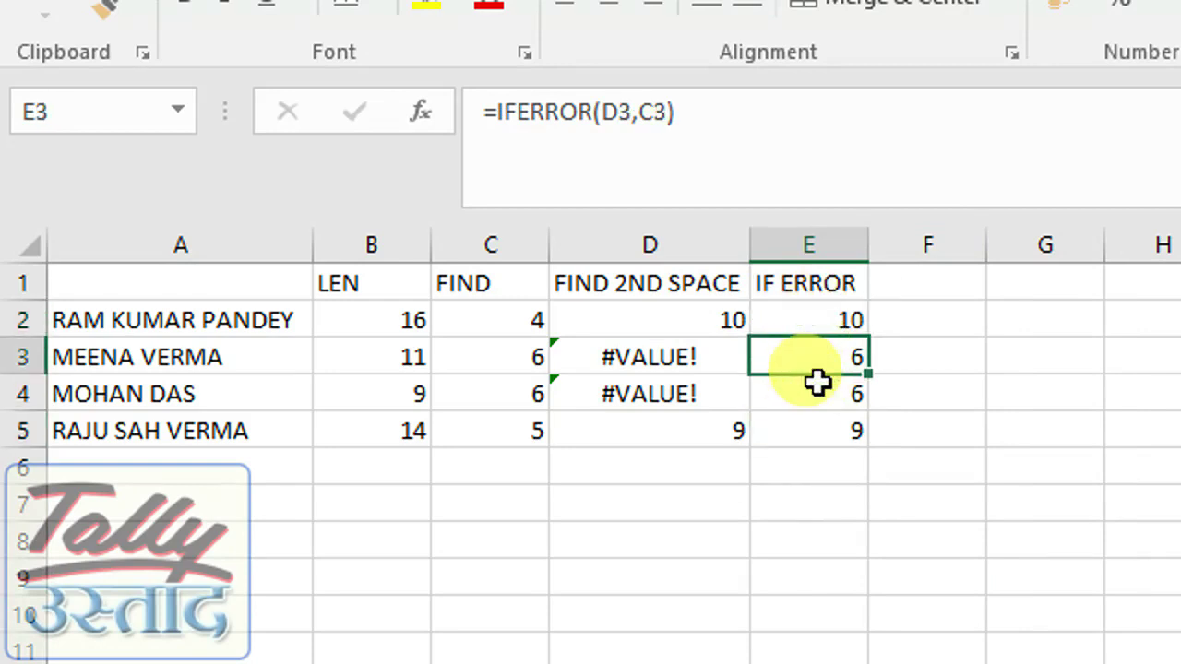
{"action": "left_click", "coordinate": [804, 429]}
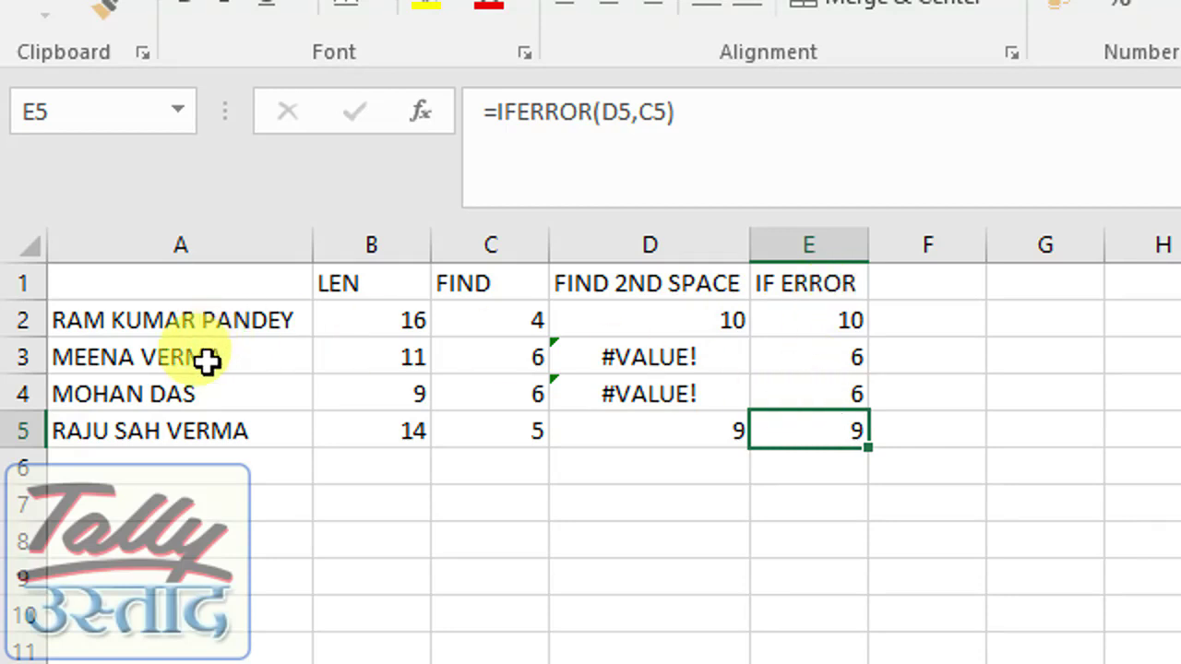
{"action": "left_click", "coordinate": [835, 319]}
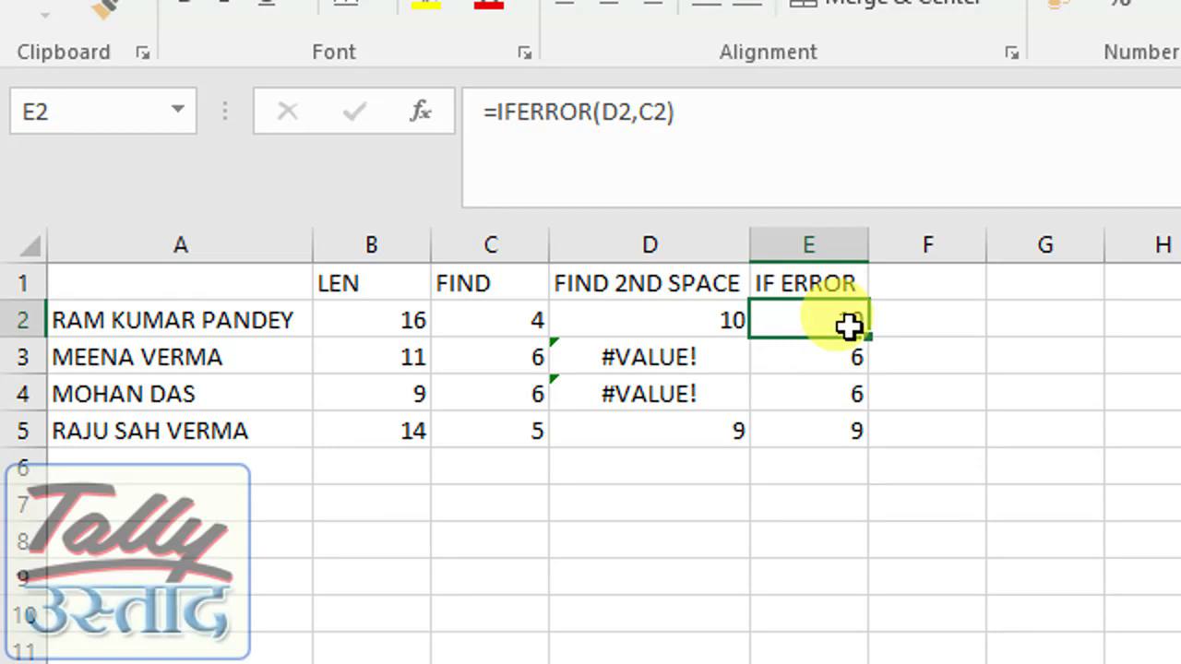
{"action": "left_click", "coordinate": [808, 357]}
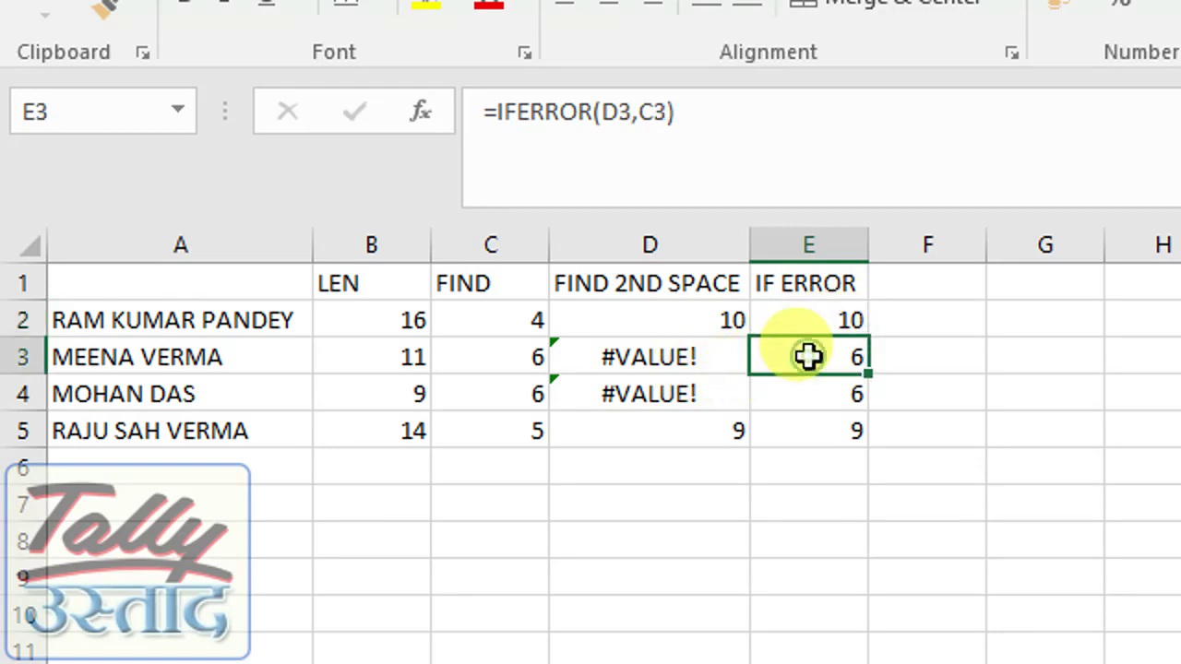
{"action": "left_click", "coordinate": [846, 388]}
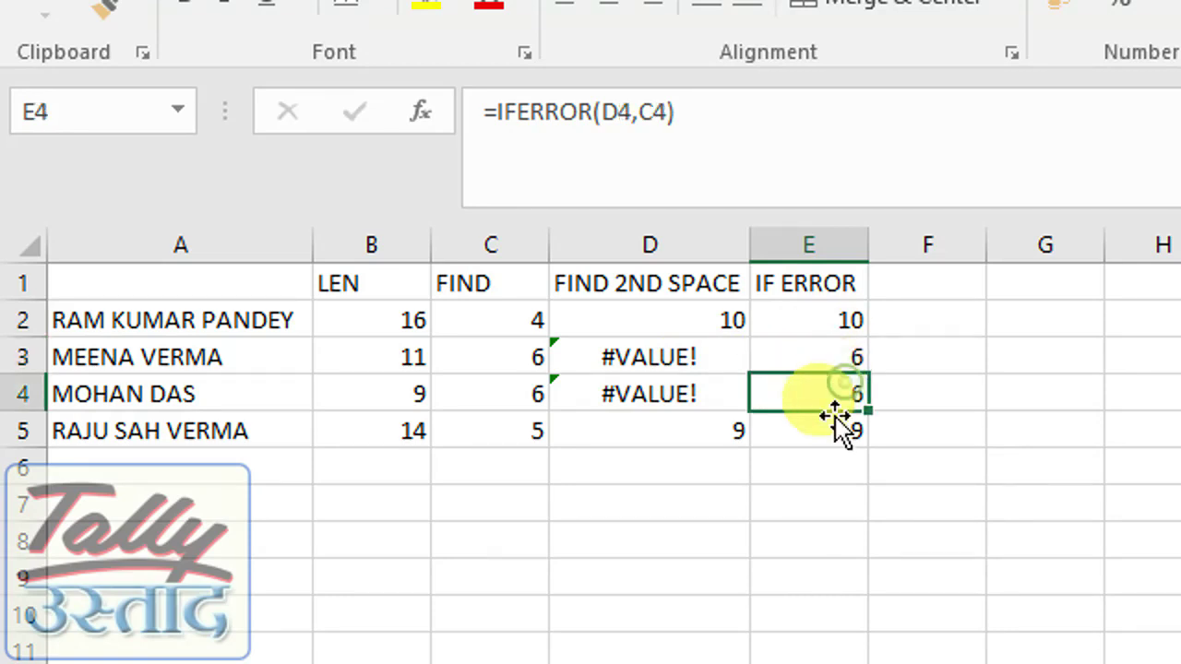
Step: Compare the two space positions in C2 and D2 with the IFERROR results in column E
{"action": "left_click", "coordinate": [700, 320]}
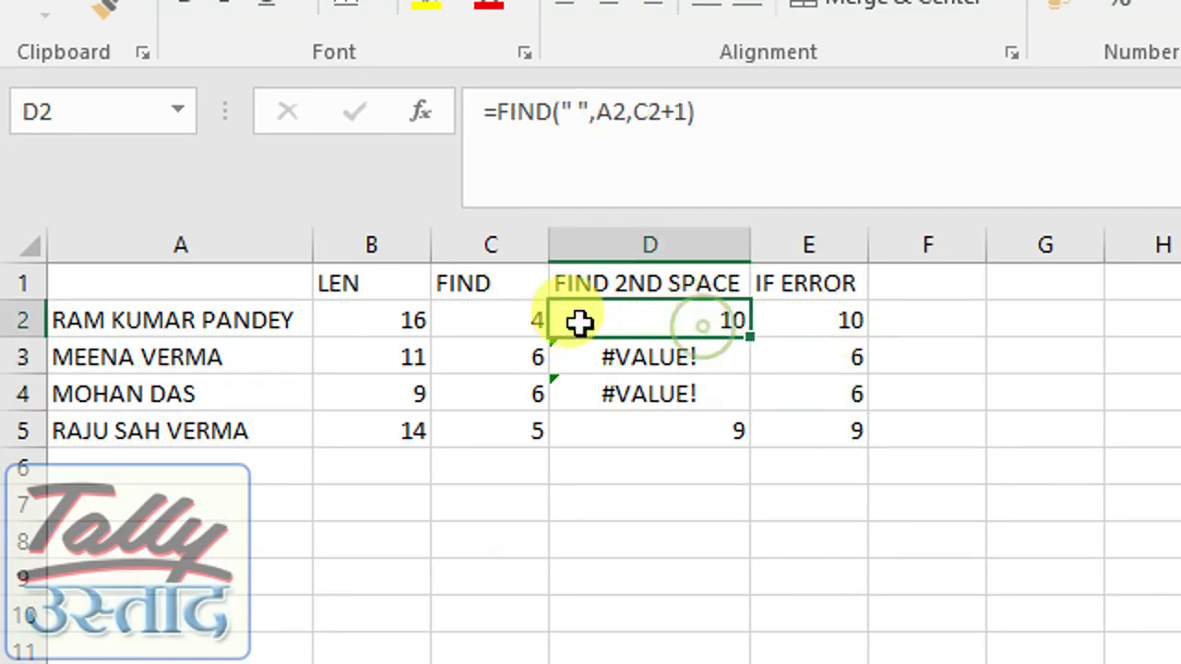
{"action": "left_click", "coordinate": [541, 318]}
{"action": "left_click", "coordinate": [673, 322]}
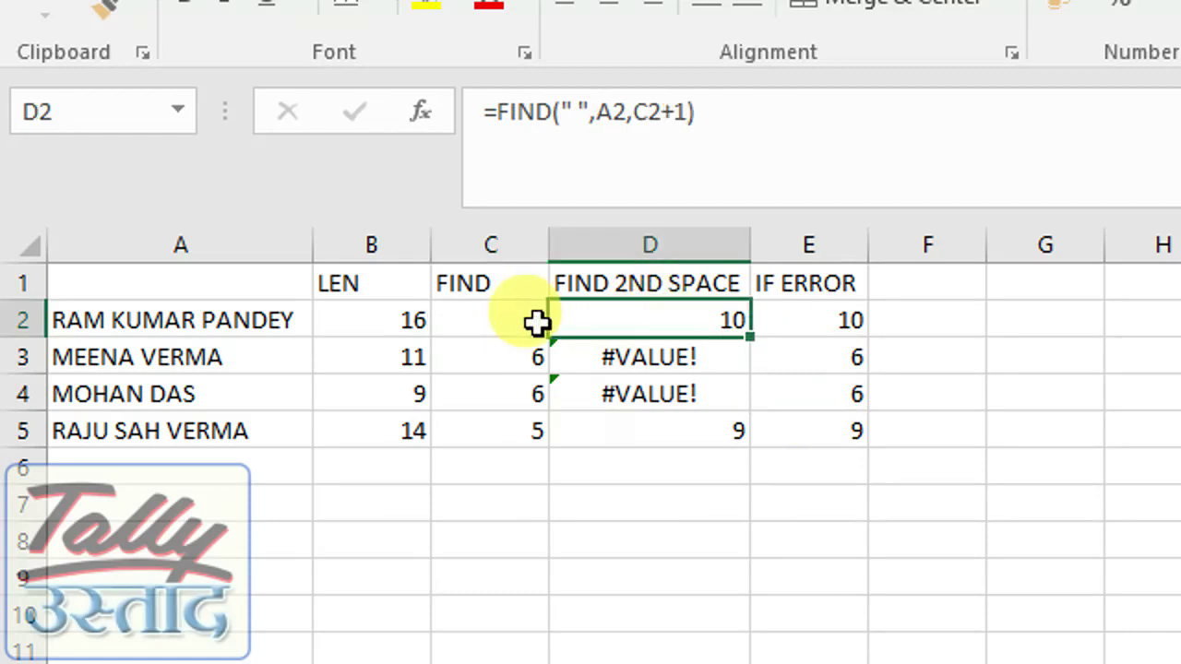
{"action": "left_click", "coordinate": [539, 322]}
{"action": "left_click", "coordinate": [803, 320]}
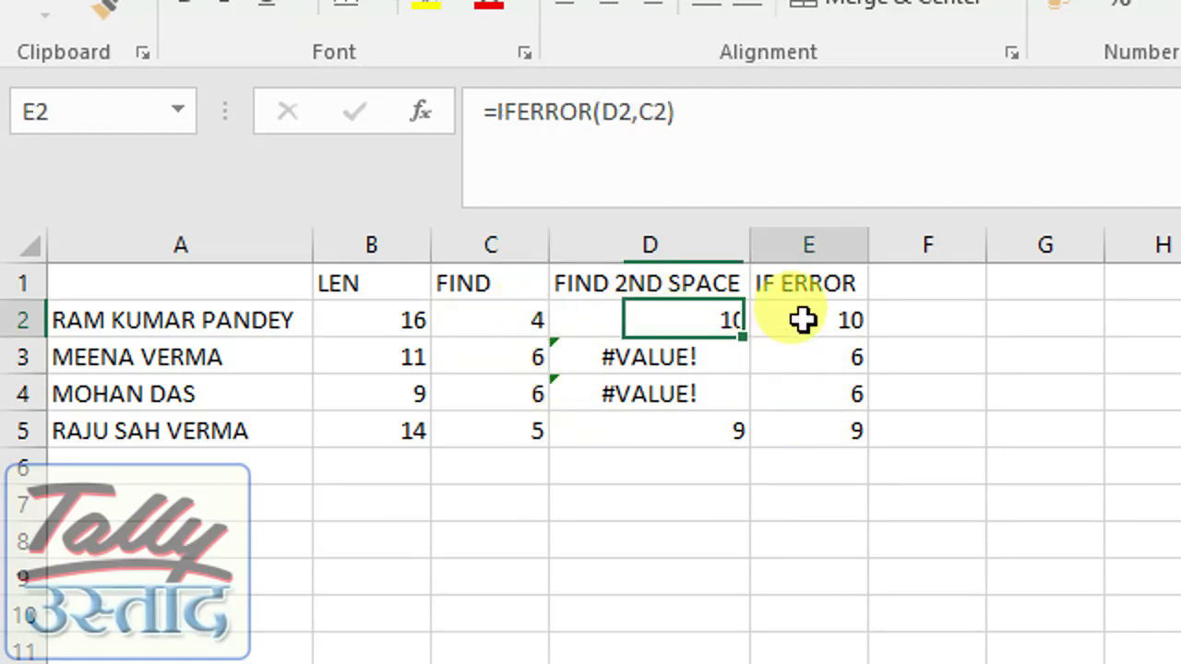
{"action": "left_click", "coordinate": [836, 395]}
Step: Enter =B2-E2 in F2 to subtract the last space's position from the name's length
{"action": "left_click", "coordinate": [927, 320]}
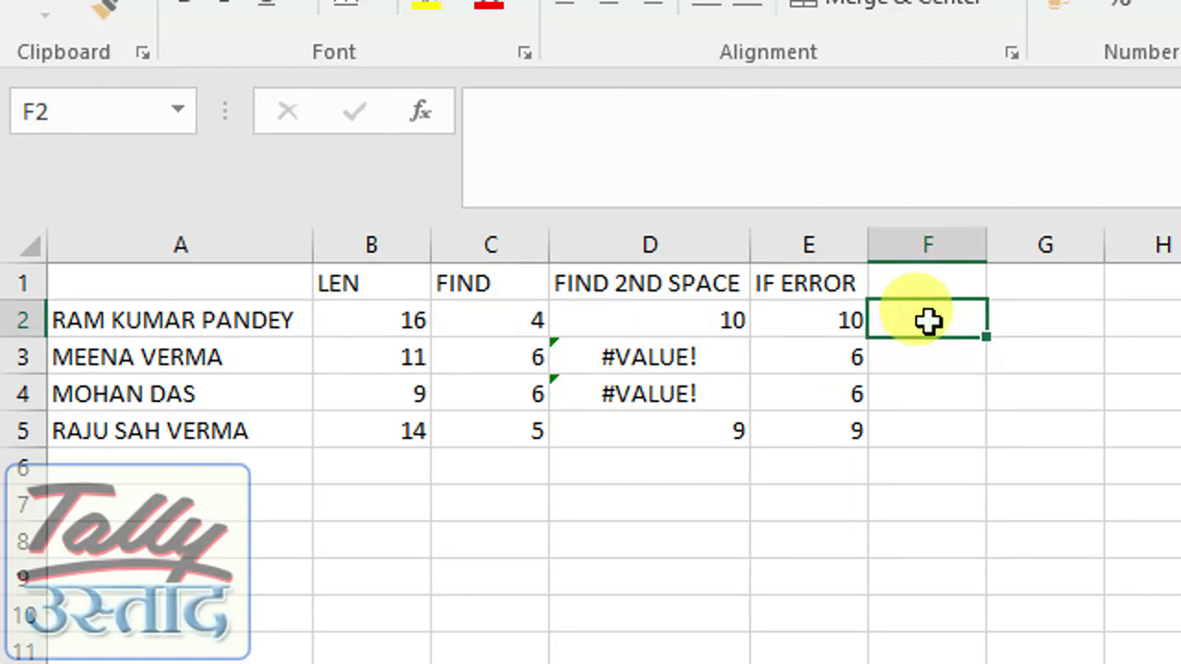
{"action": "type", "text": "="}
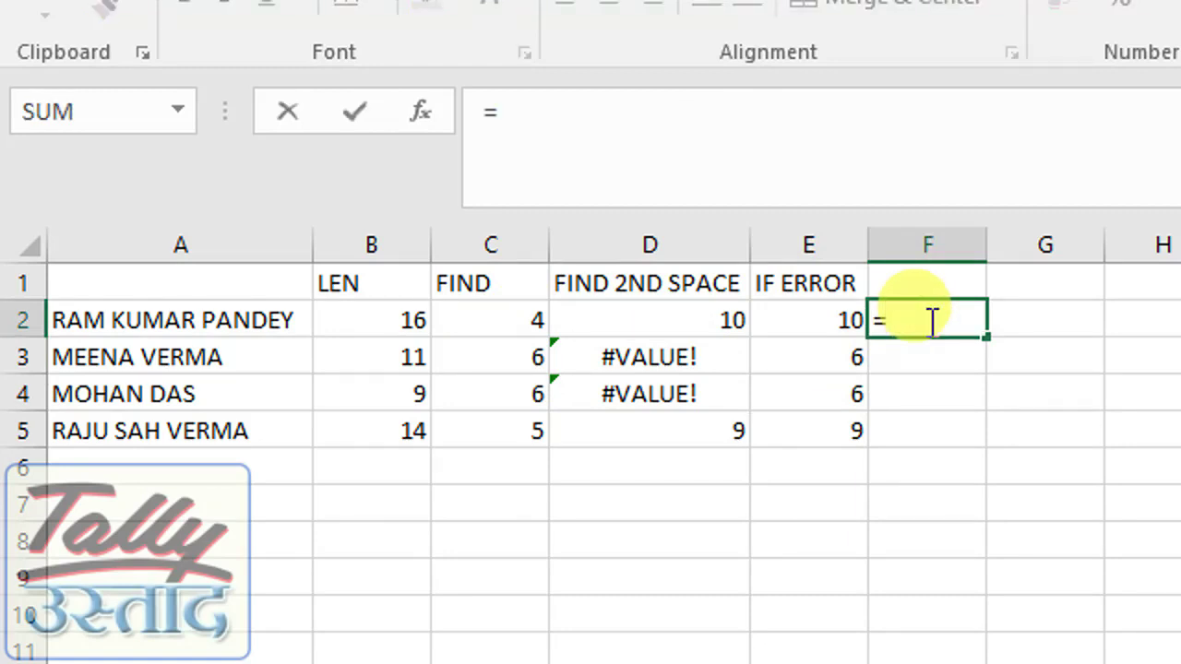
{"action": "key", "text": "Left"}
{"action": "key", "text": "Left"}
{"action": "key", "text": "Left"}
{"action": "key", "text": "Left"}
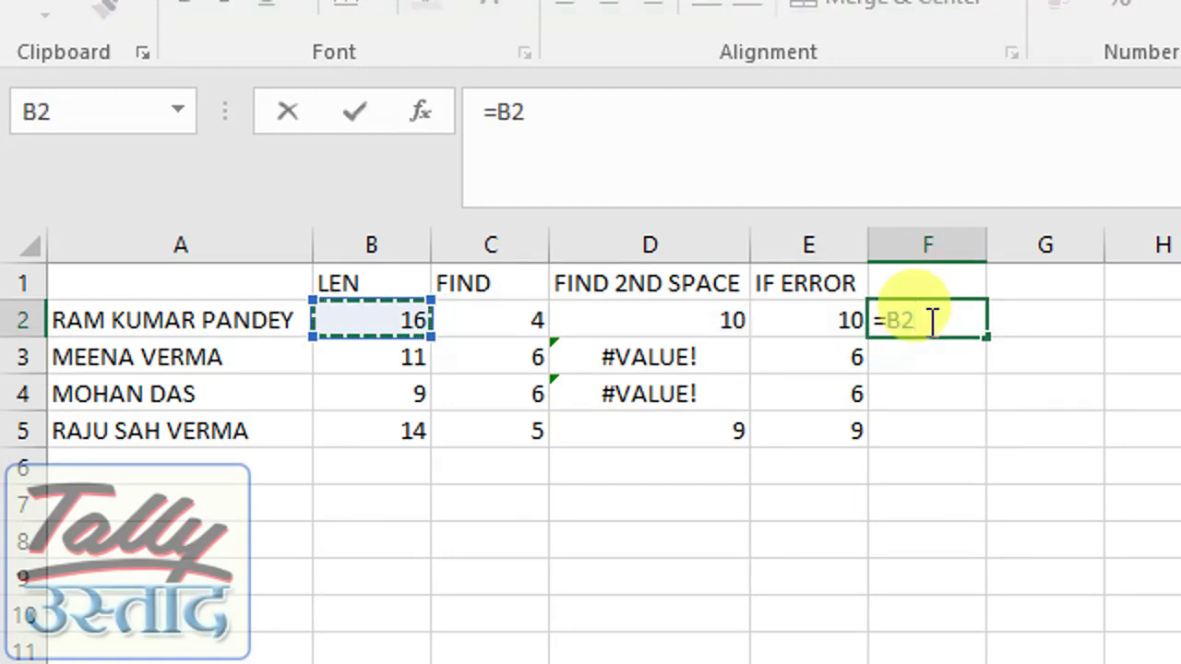
{"action": "type", "text": "-"}
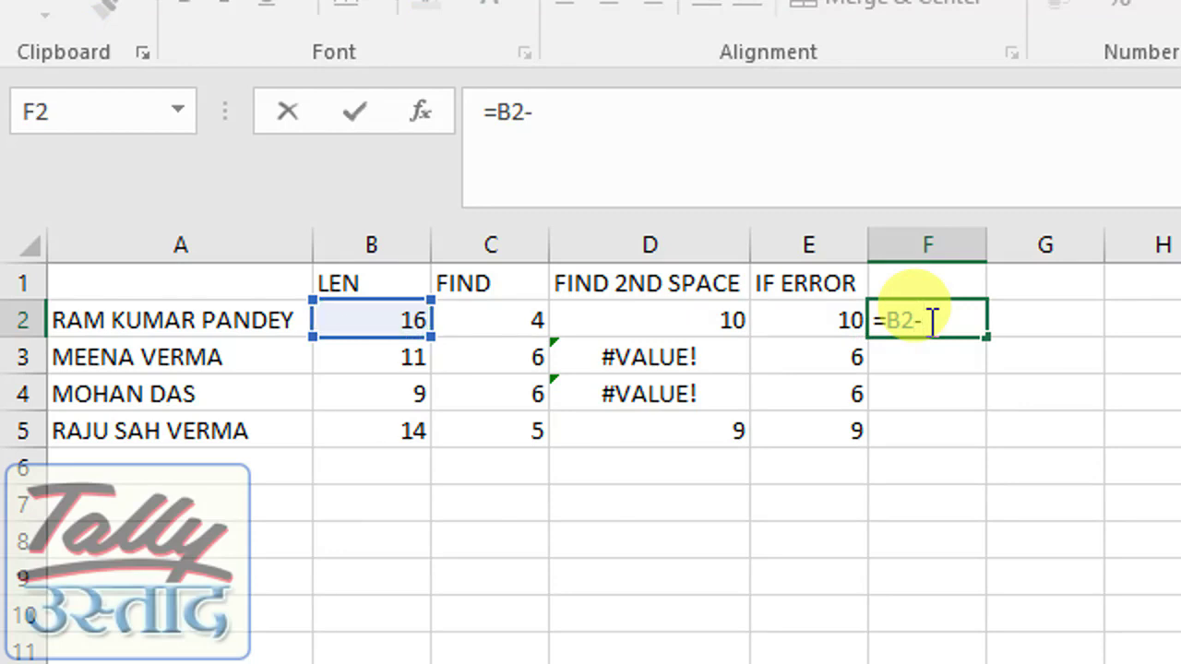
{"action": "key", "text": "Left"}
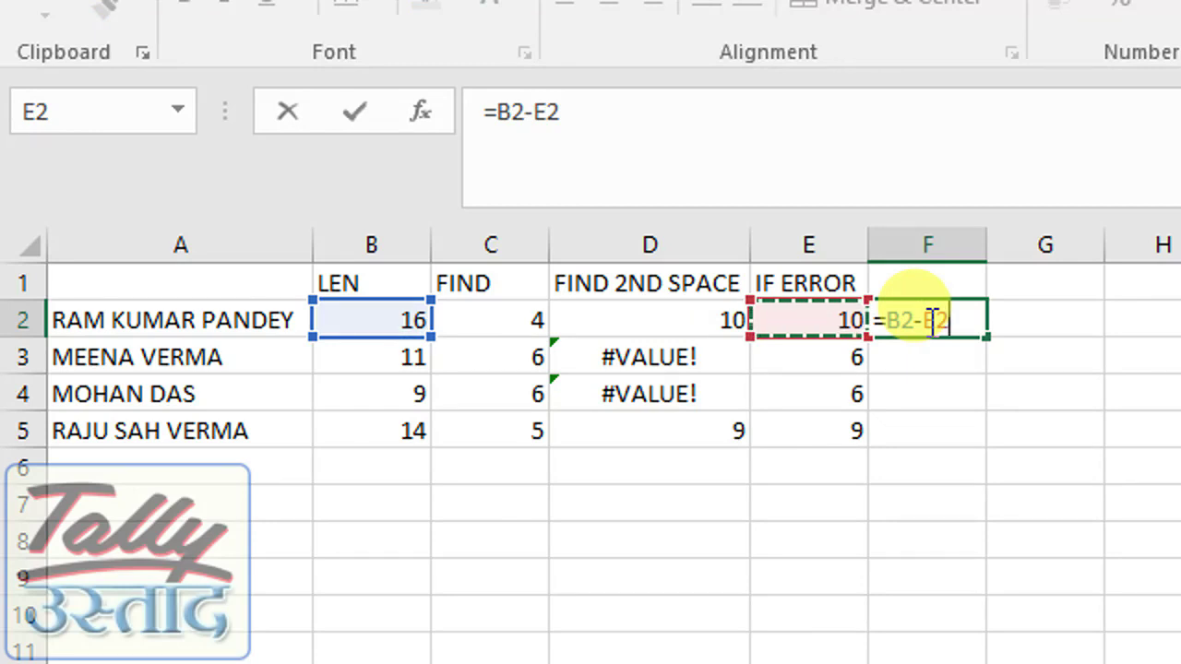
{"action": "key", "text": "Return"}
Step: Copy the subtraction formula from F2 into F3 through F5
{"action": "left_click", "coordinate": [928, 321]}
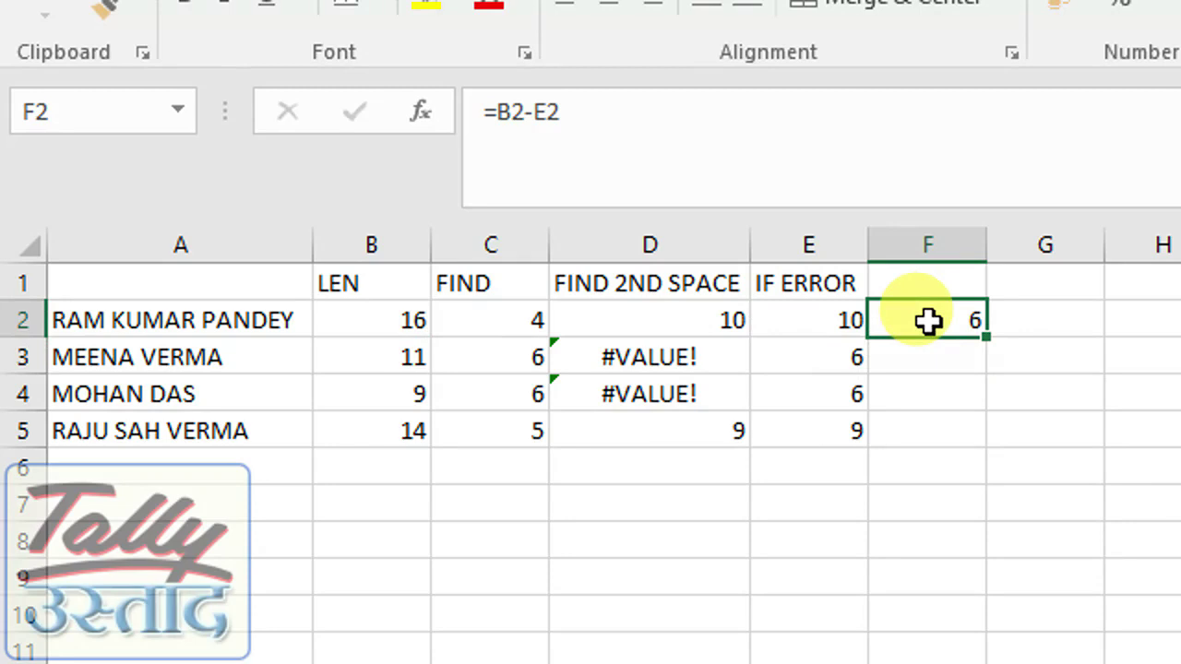
{"action": "key", "text": "ctrl+c"}
{"action": "key", "text": "Down"}
{"action": "key", "text": "shift+Down"}
{"action": "key", "text": "shift+Down"}
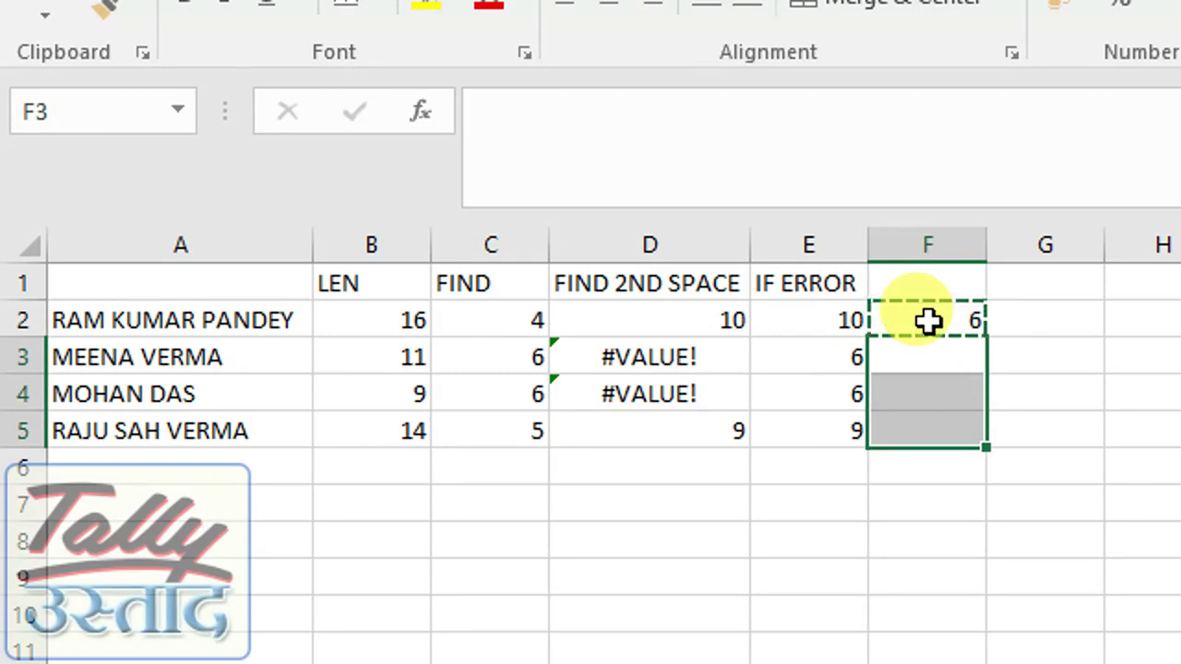
{"action": "key", "text": "ctrl+v"}
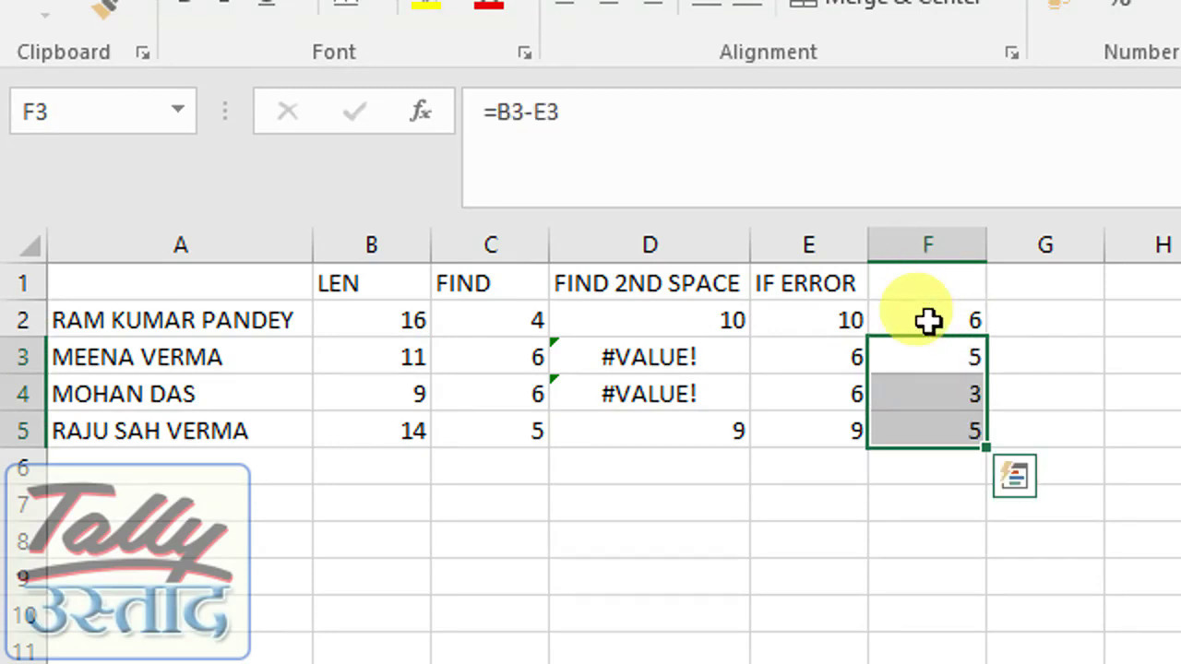
Step: Add the heading RIGHT in cell G1
{"action": "key", "text": "Up"}
{"action": "key", "text": "Up"}
{"action": "key", "text": "Right"}
{"action": "key", "text": "Down"}
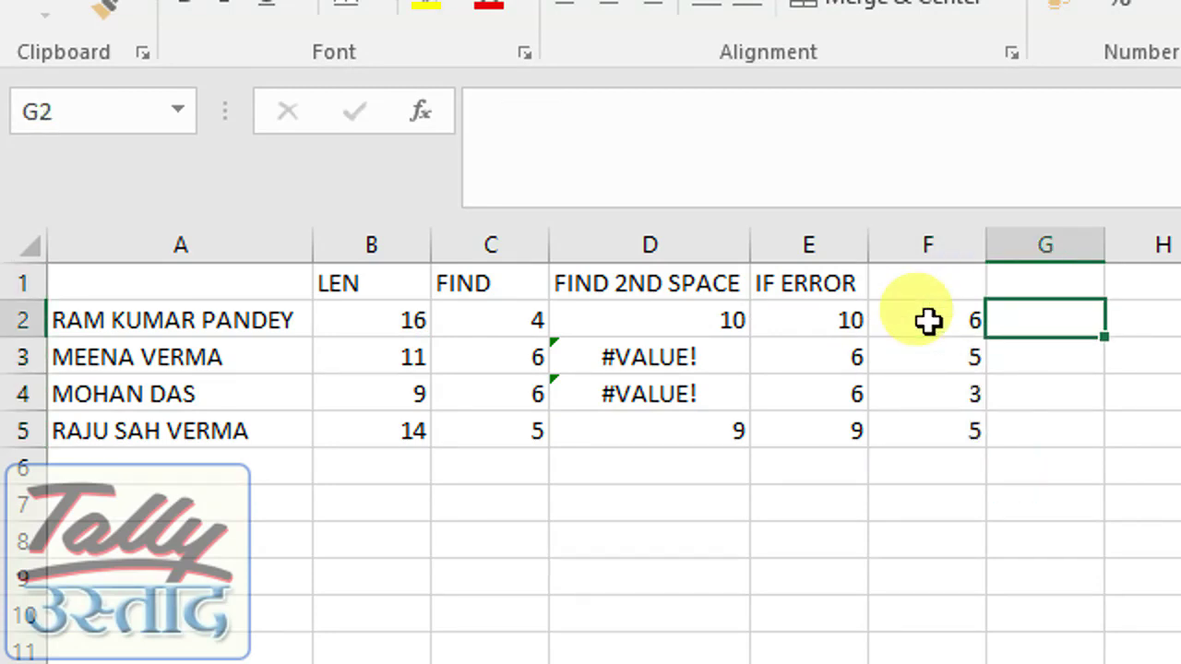
{"action": "key", "text": "Up"}
{"action": "type", "text": "RIGH"}
{"action": "key", "text": "Return"}
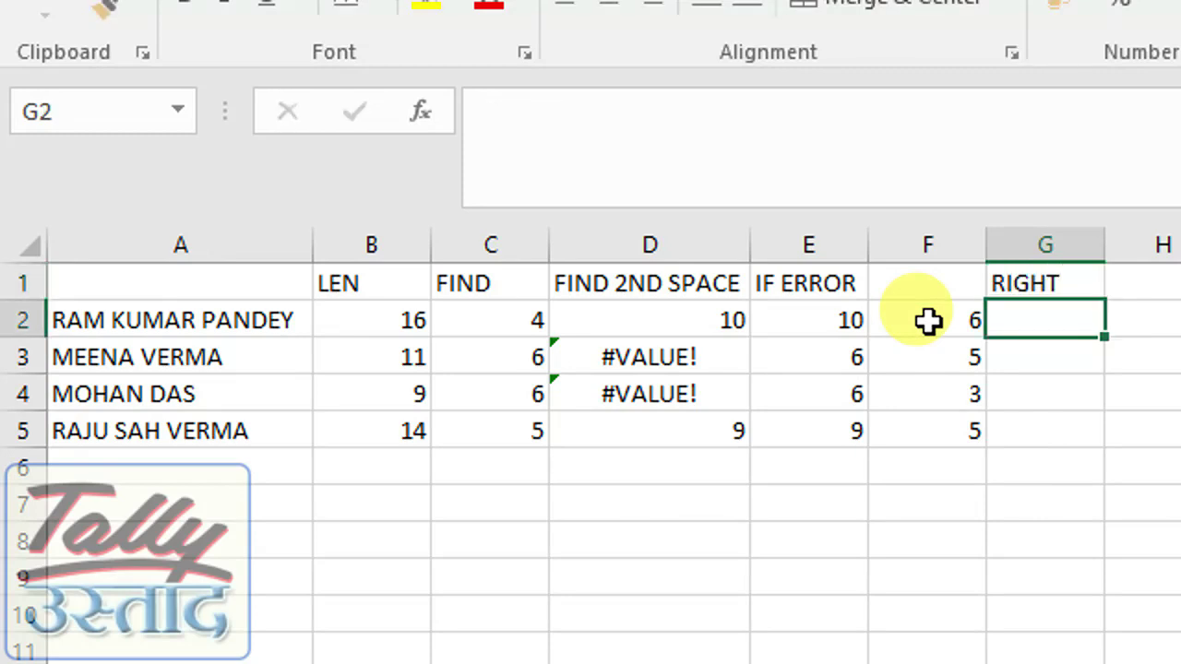
Step: Enter =RIGHT(A2,F2) in G2 to extract the last name from the full name in A2
{"action": "type", "text": "="}
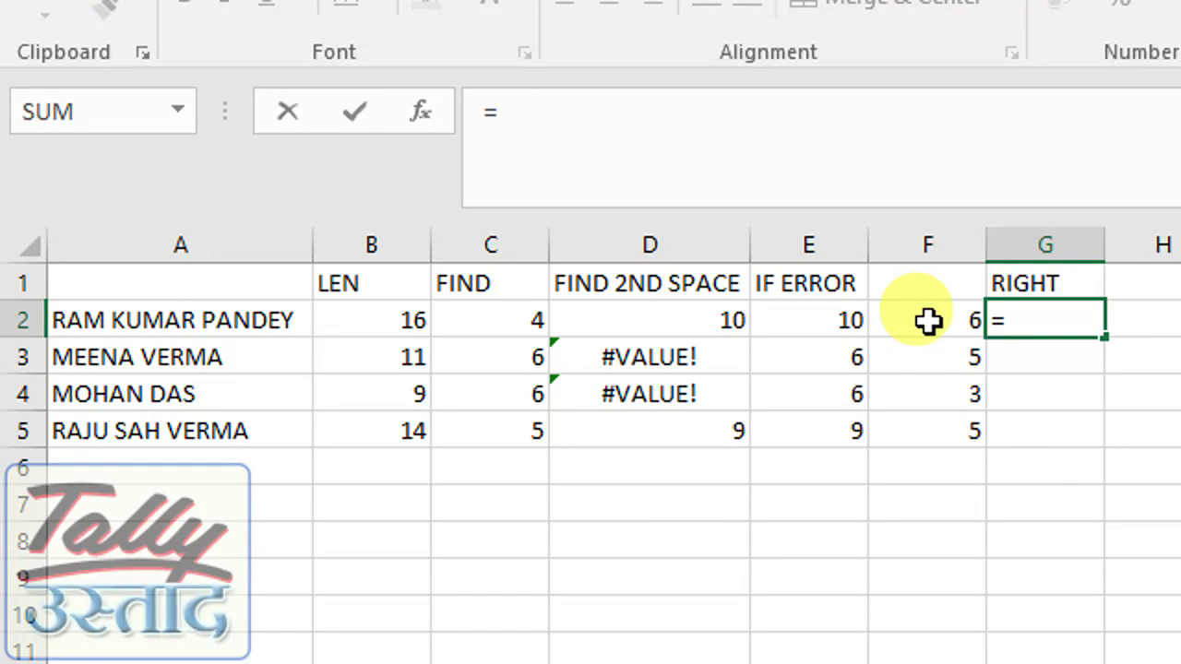
{"action": "type", "text": "RI"}
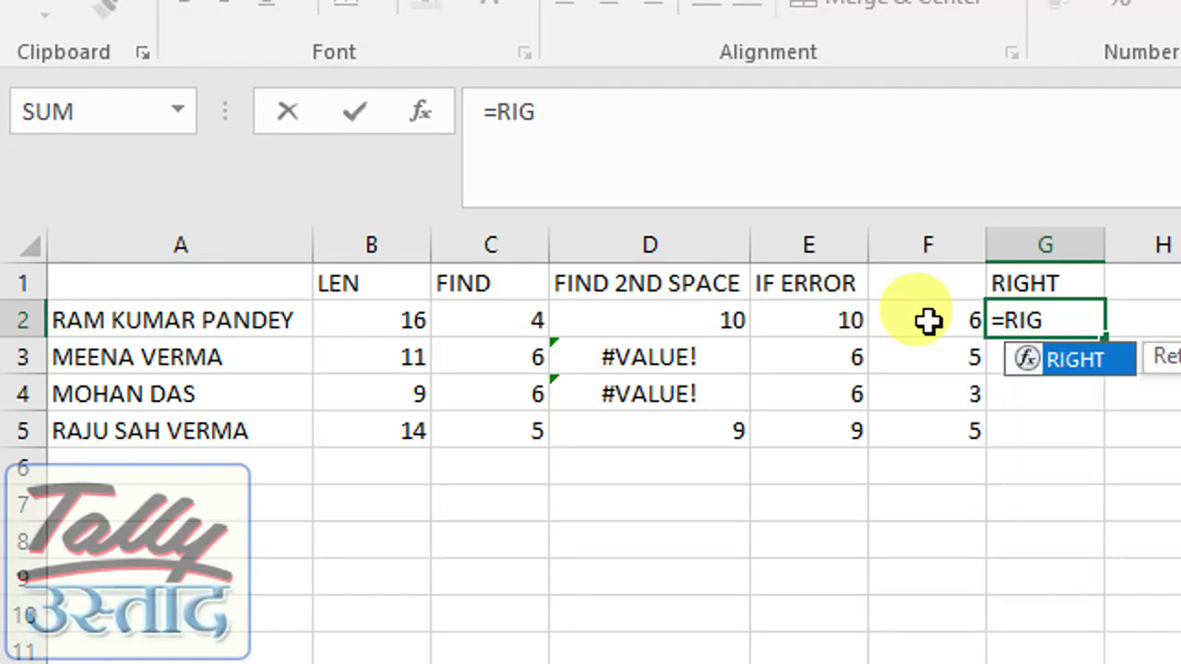
{"action": "type", "text": "G"}
{"action": "key", "text": "Tab"}
{"action": "key", "text": "Left"}
{"action": "key", "text": "Left"}
{"action": "key", "text": "Left"}
{"action": "key", "text": "Left"}
{"action": "key", "text": "Left"}
{"action": "key", "text": "Left"}
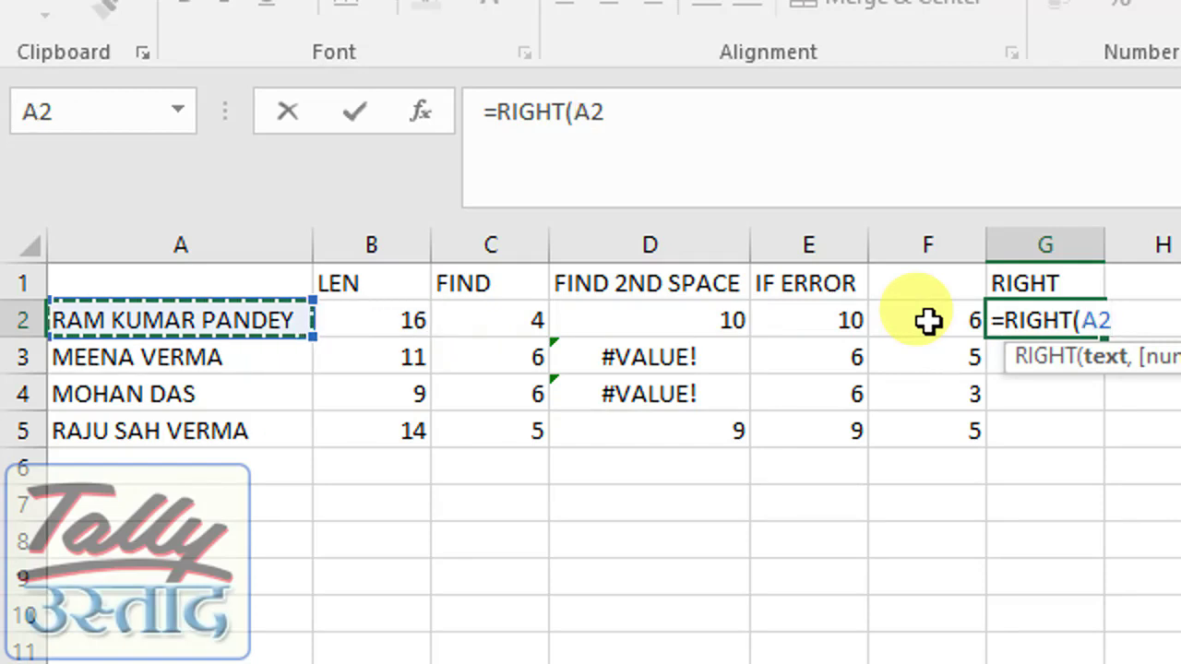
{"action": "type", "text": ","}
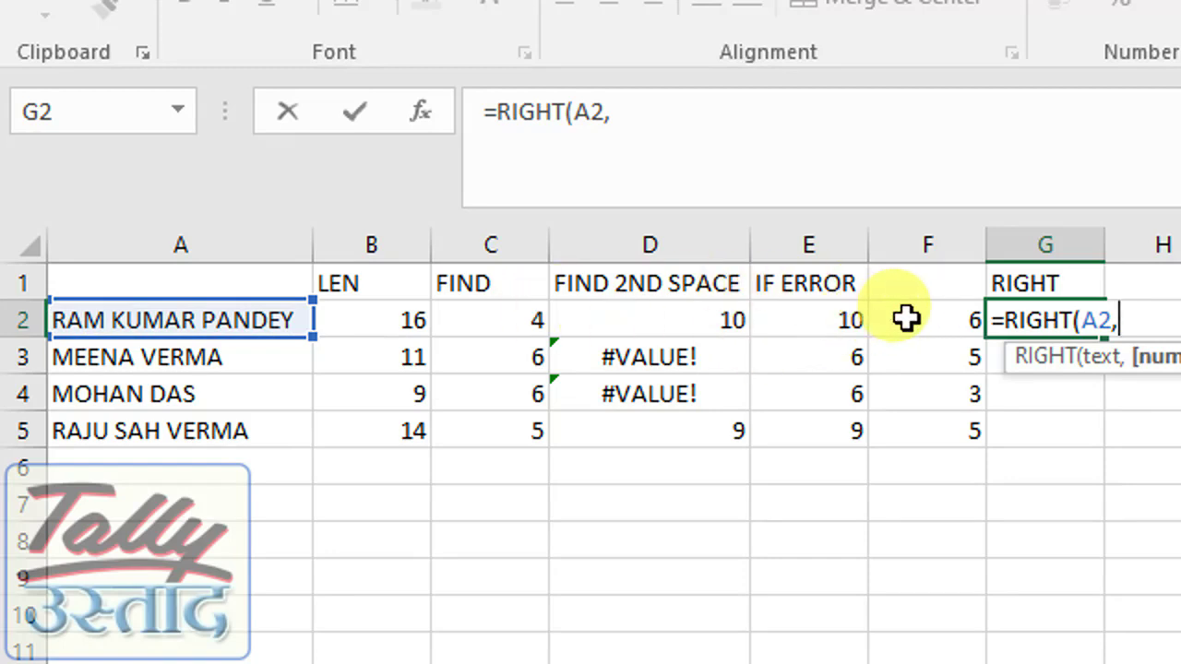
{"action": "left_click", "coordinate": [906, 317]}
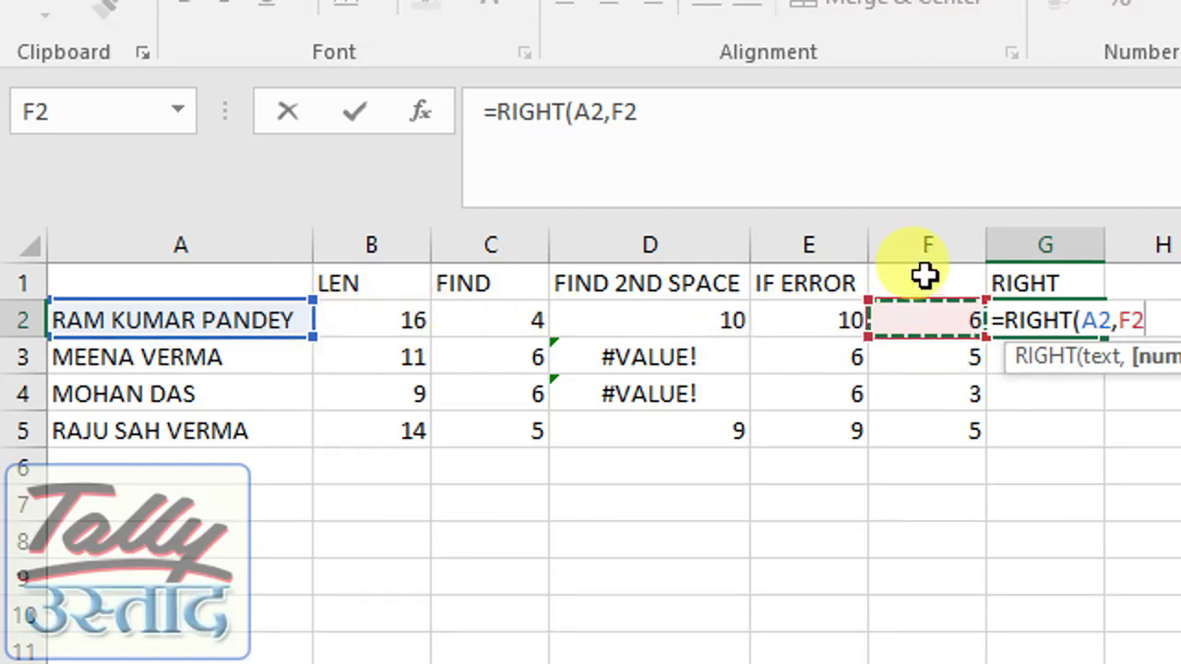
{"action": "key", "text": "Return"}
{"action": "key", "text": "Up"}
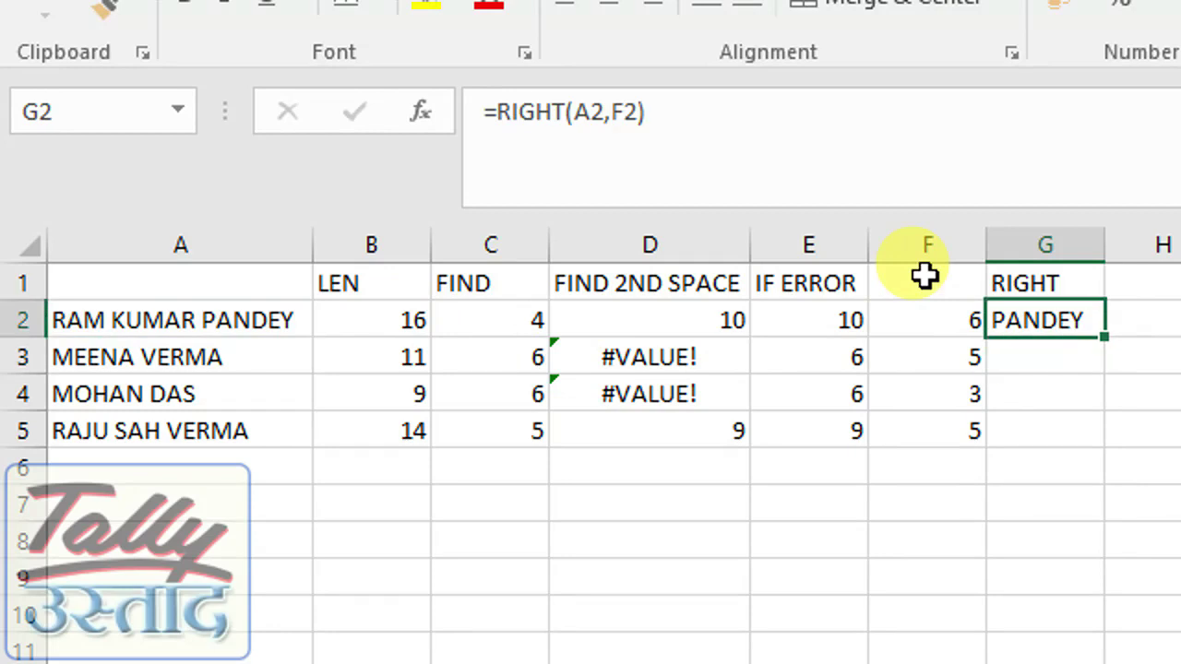
Step: Copy the RIGHT formula from G2 into G3 through G5
{"action": "key", "text": "ctrl+c"}
{"action": "key", "text": "Down"}
{"action": "key", "text": "shift+Down"}
{"action": "key", "text": "shift+Down"}
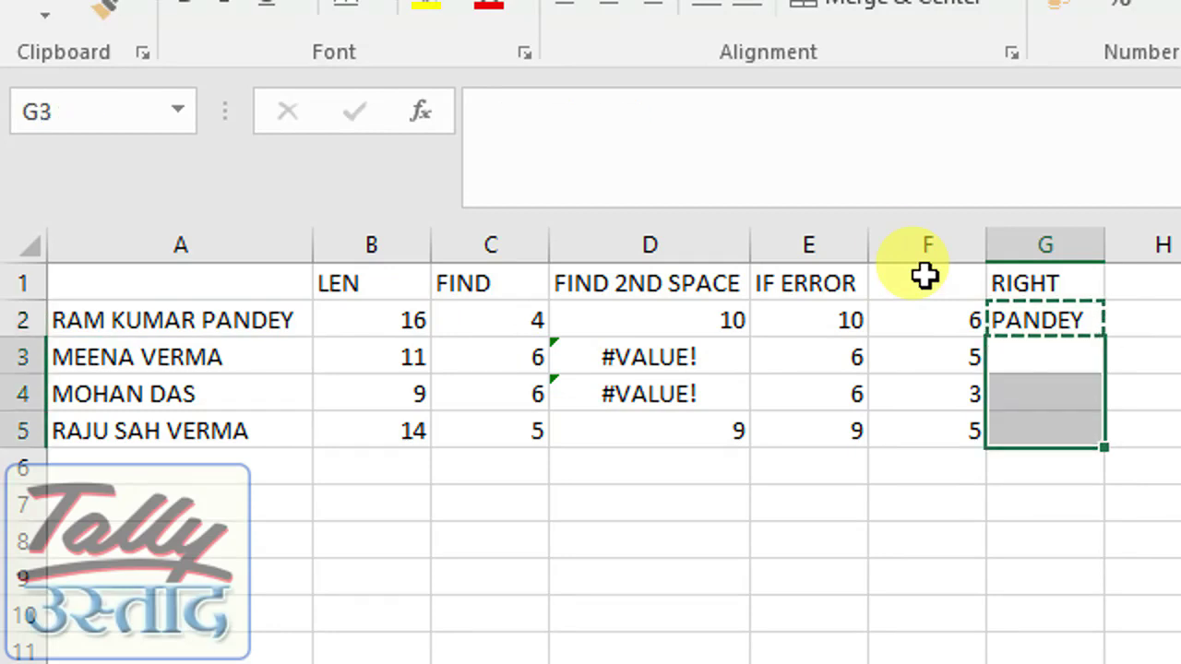
{"action": "key", "text": "ctrl+v"}
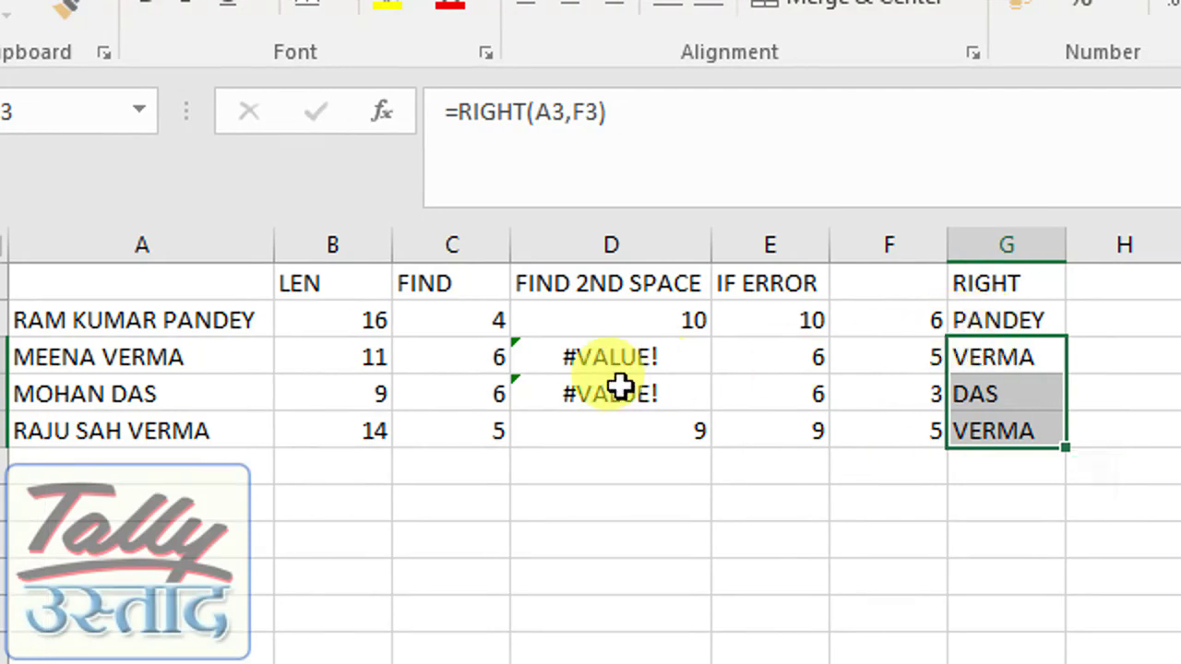
Step: Replace the full name in A4 with a three-word test name and check the formulas across row 4
{"action": "left_click", "coordinate": [845, 399]}
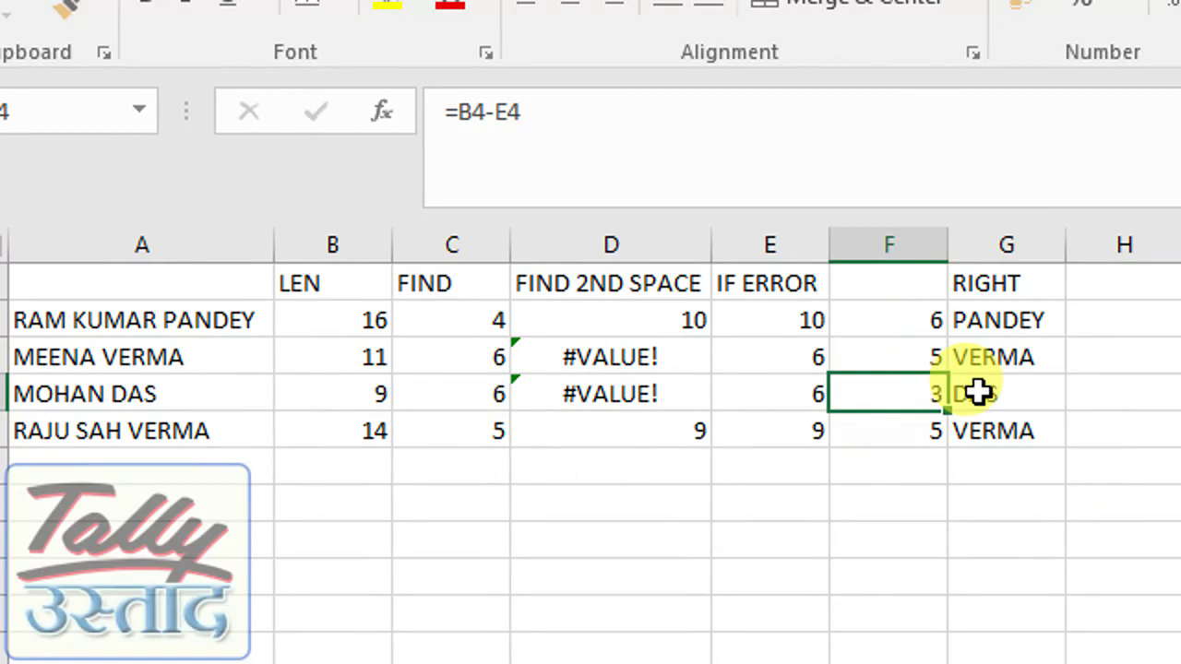
{"action": "left_click", "coordinate": [185, 360]}
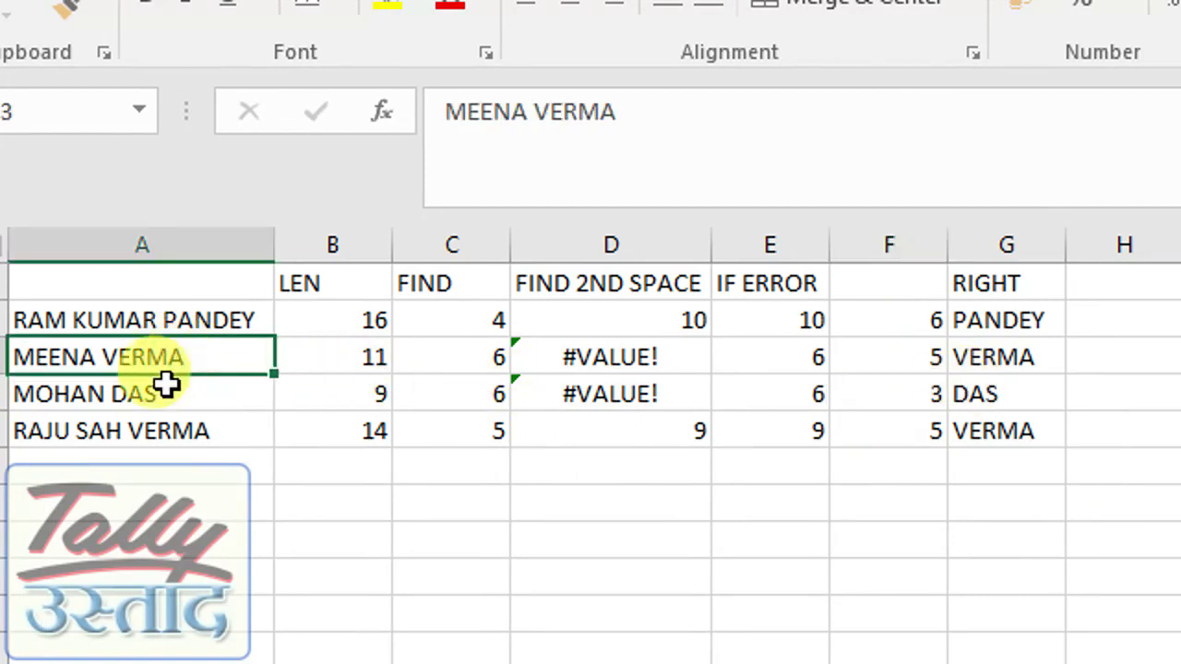
{"action": "left_click", "coordinate": [177, 391]}
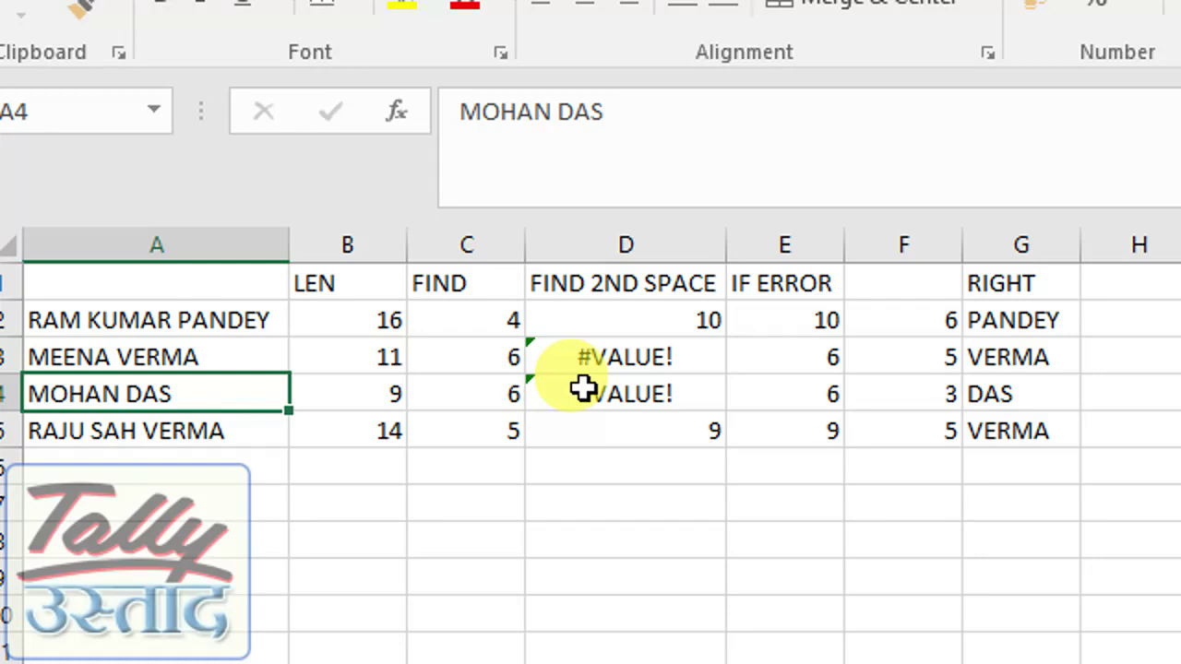
{"action": "type", "text": "MEENA KUA"}
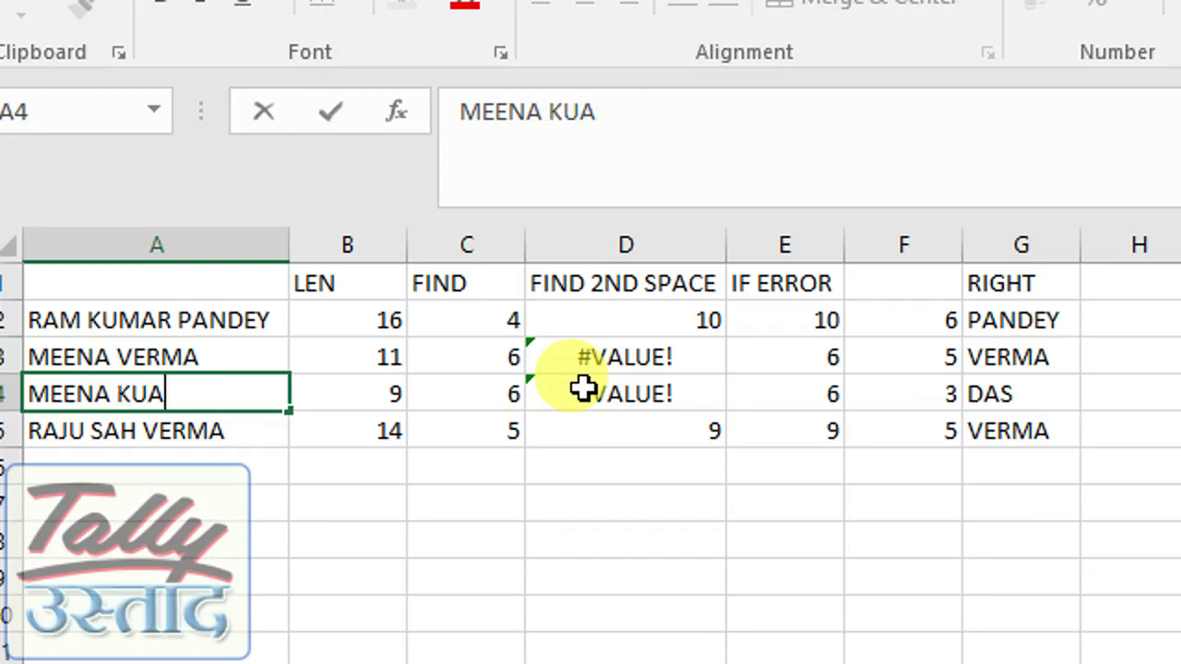
{"action": "key", "text": "BackSpace"}
{"action": "key", "text": "BackSpace"}
{"action": "key", "text": "BackSpace"}
{"action": "type", "text": "KSDFA"}
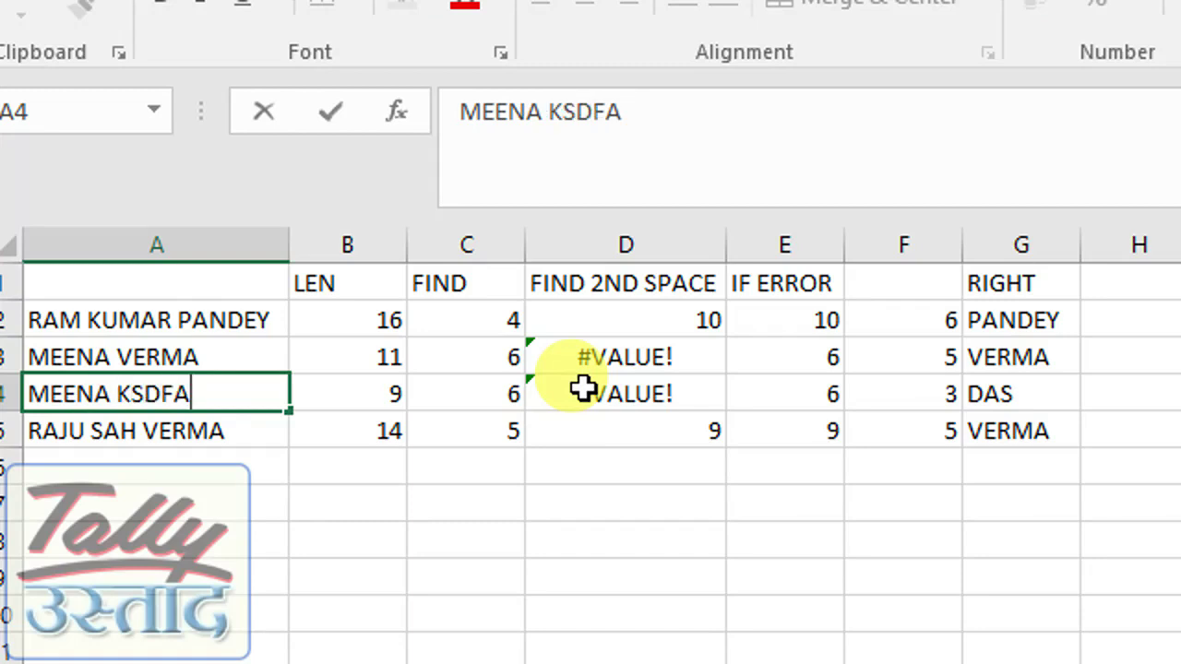
{"action": "type", "text": " SAHU"}
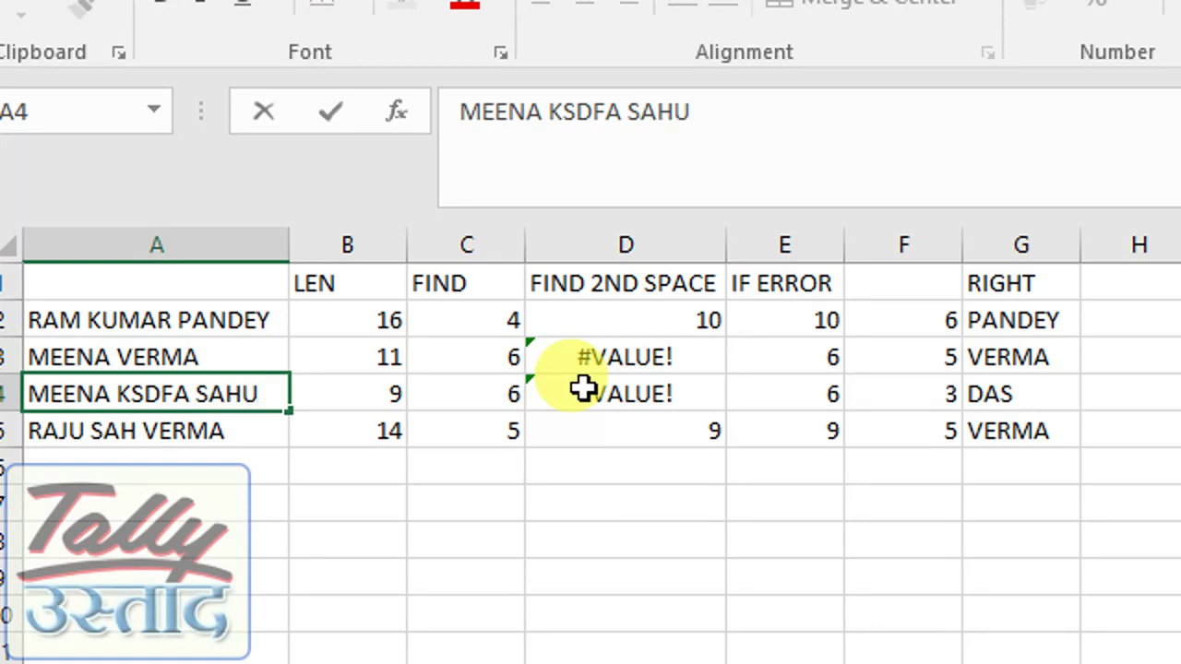
{"action": "key", "text": "Return"}
{"action": "key", "text": "Up"}
{"action": "key", "text": "Right"}
{"action": "key", "text": "Right"}
{"action": "key", "text": "Right"}
{"action": "key", "text": "Right"}
{"action": "key", "text": "Right"}
{"action": "key", "text": "Right"}
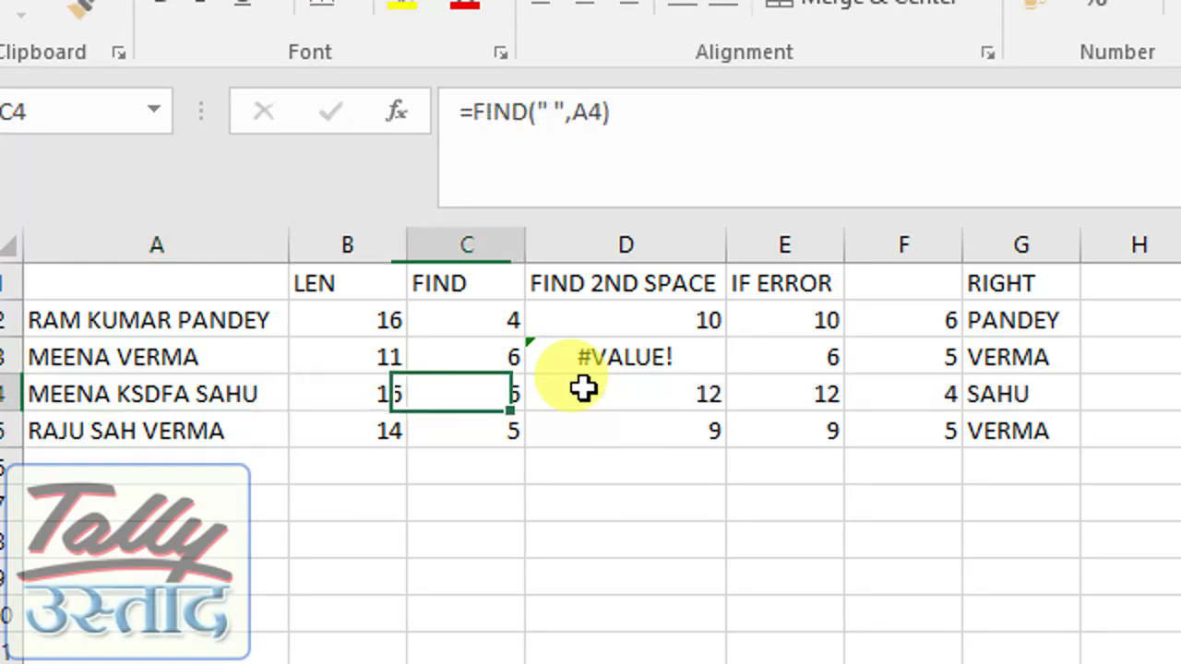
Step: Put the original two-word name back in A4
{"action": "key", "text": "Left"}
{"action": "key", "text": "Left"}
{"action": "key", "text": "Left"}
{"action": "key", "text": "Left"}
{"action": "key", "text": "Left"}
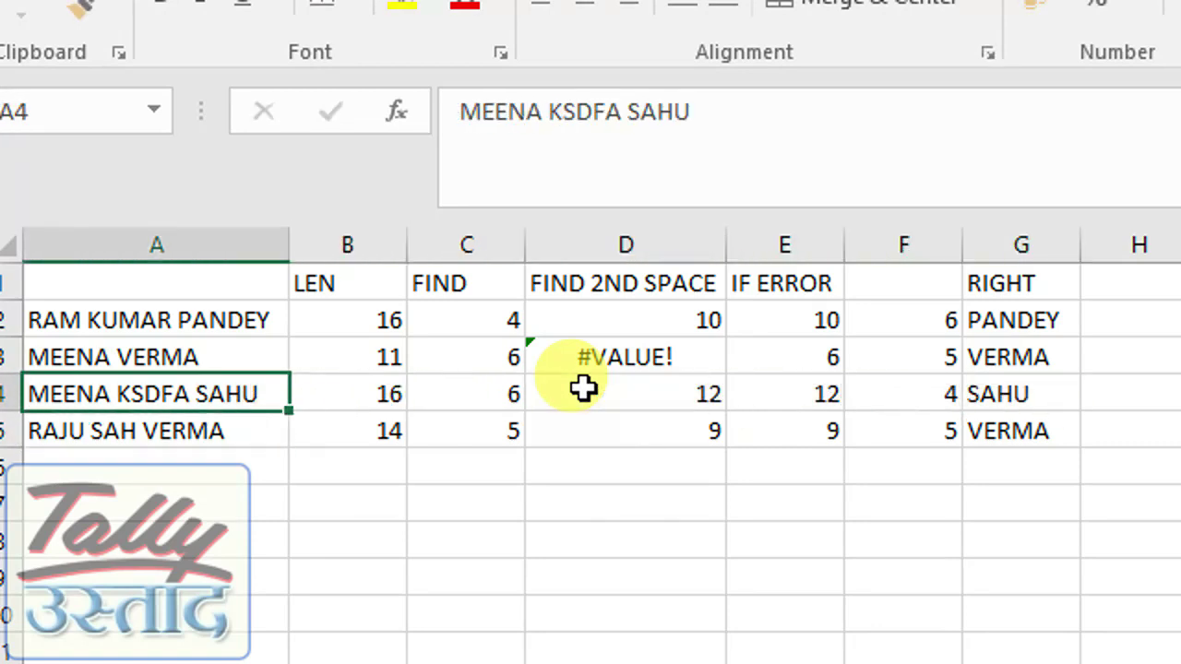
{"action": "type", "text": "MOHAN DAS"}
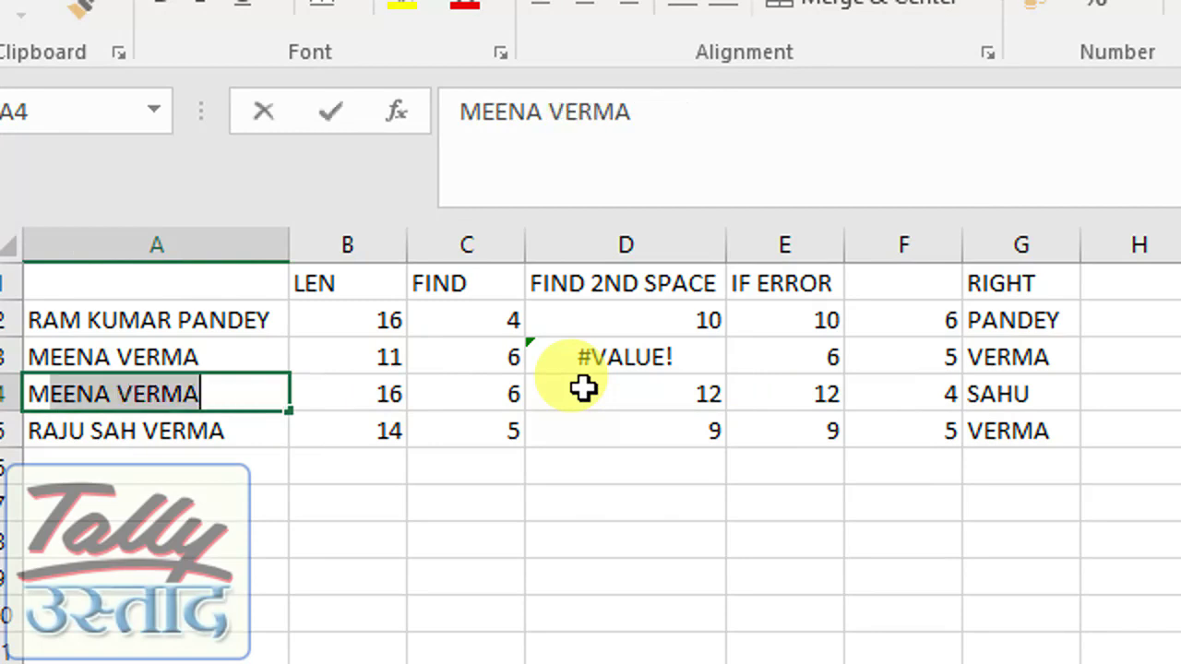
{"action": "key", "text": "Return"}
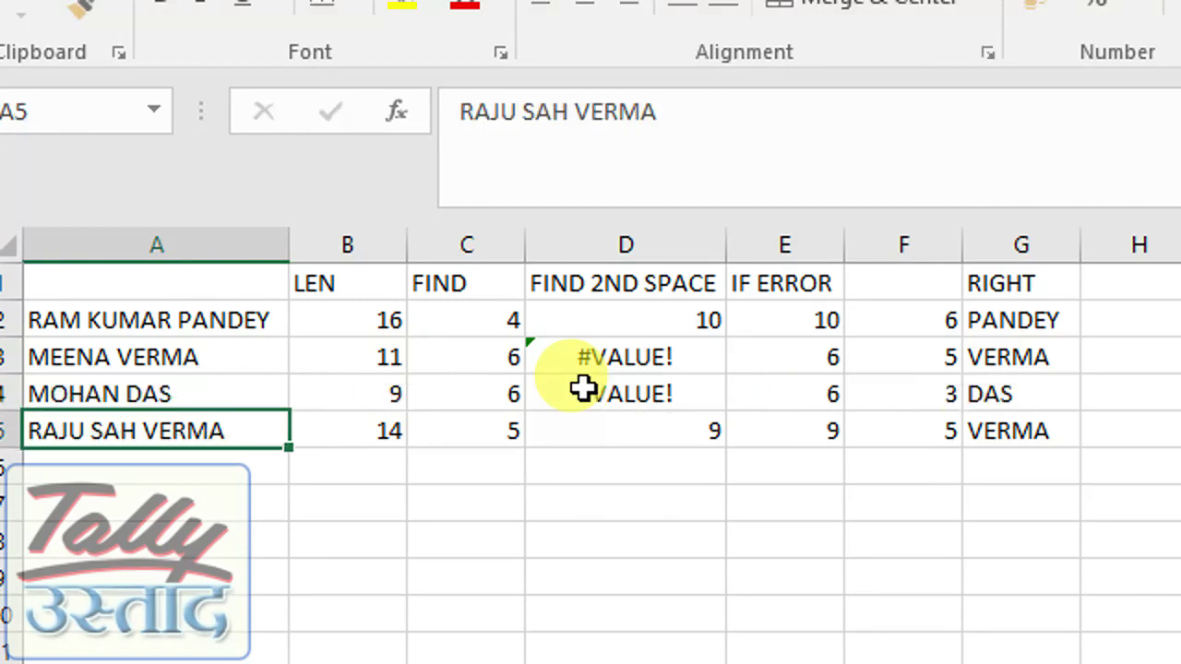
Step: Examine the formulas across row 4, from RIGHT back to LEN, and compare them with the IFERROR and RIGHT cells above
{"action": "key", "text": "Up"}
{"action": "key", "text": "Right"}
{"action": "key", "text": "Right"}
{"action": "key", "text": "Right"}
{"action": "key", "text": "Right"}
{"action": "key", "text": "Right"}
{"action": "key", "text": "Right"}
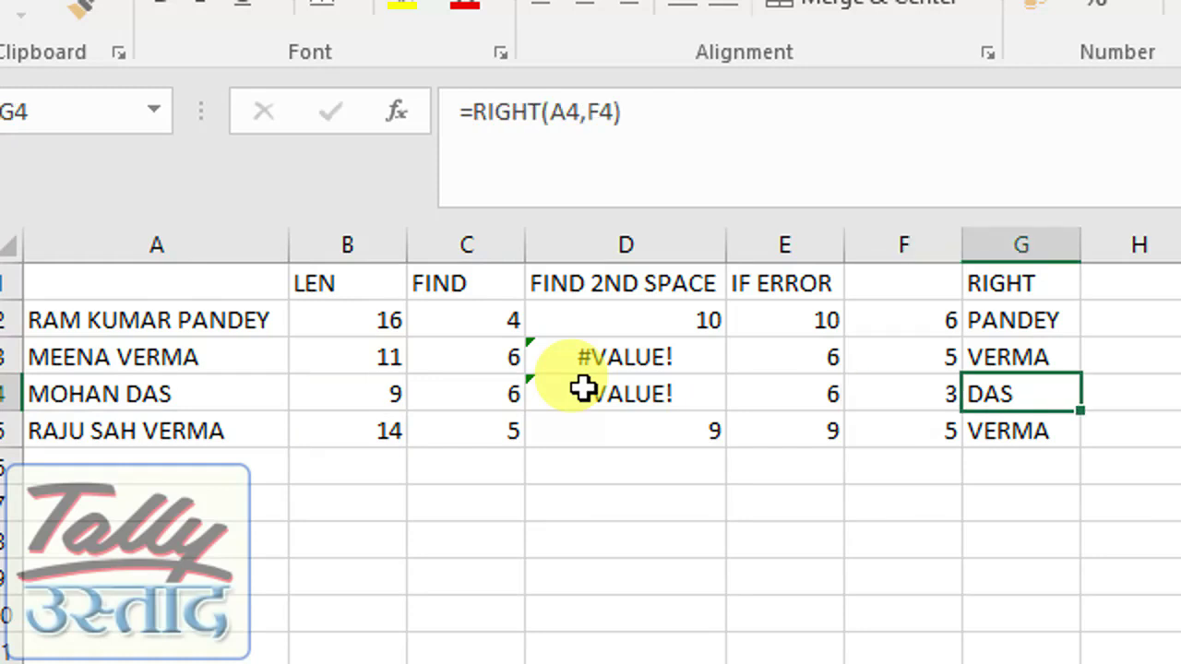
{"action": "key", "text": "Left"}
{"action": "key", "text": "Left"}
{"action": "key", "text": "Left"}
{"action": "key", "text": "Left"}
{"action": "key", "text": "Left"}
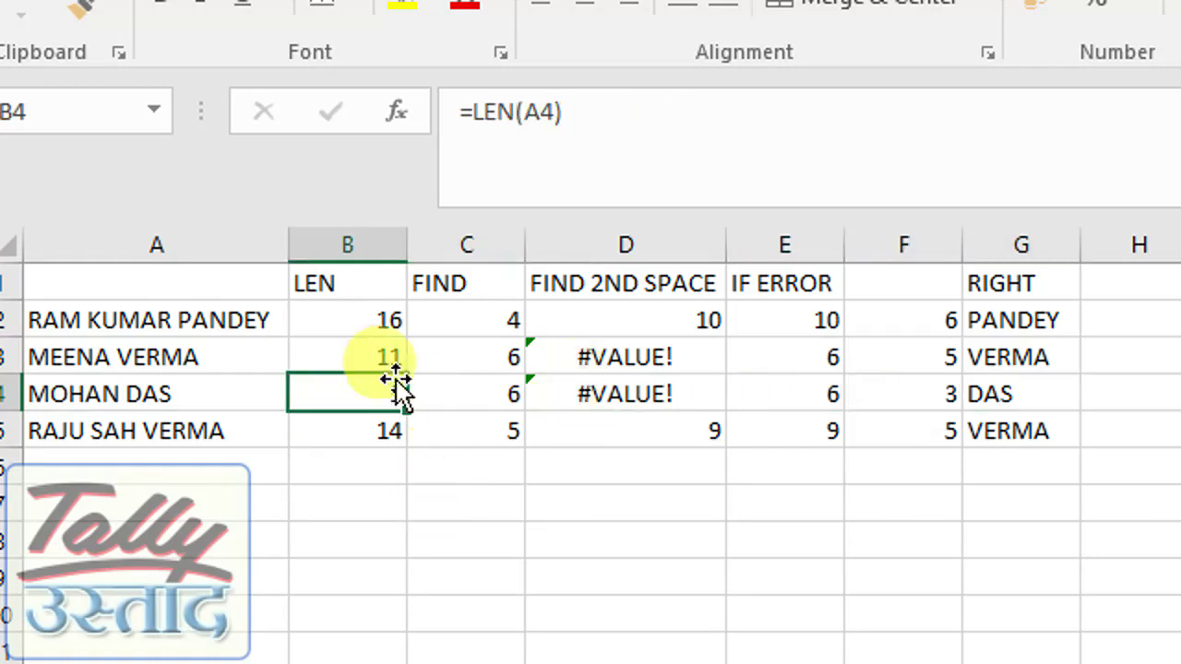
{"action": "left_click", "coordinate": [821, 350]}
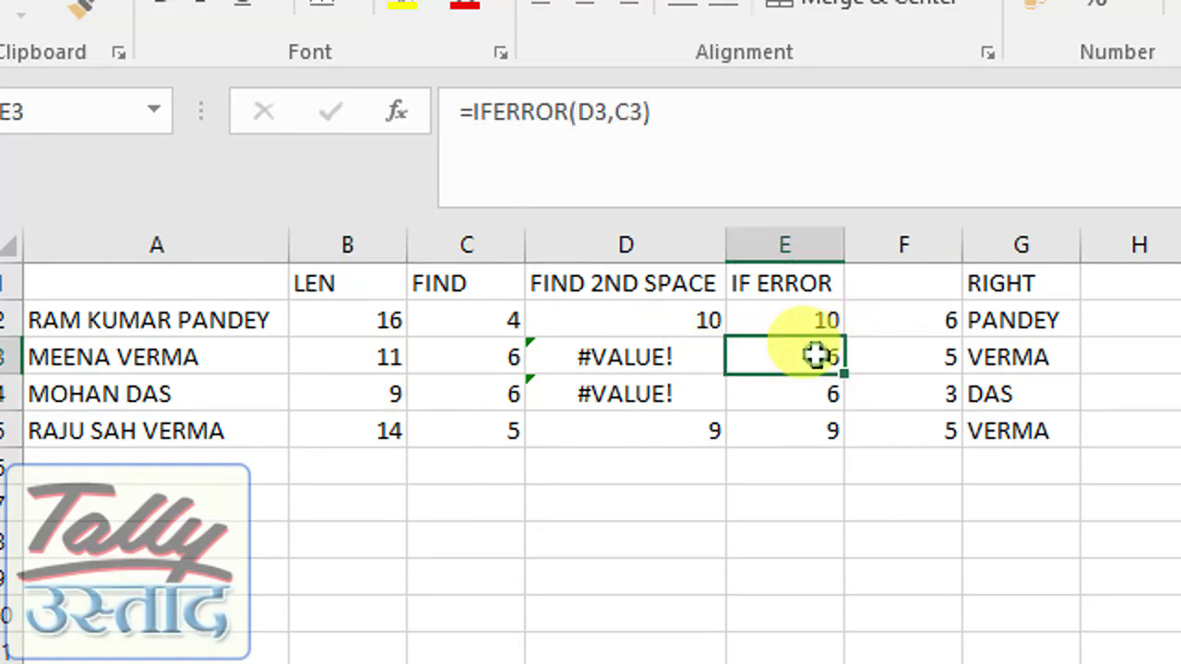
{"action": "left_click", "coordinate": [989, 318]}
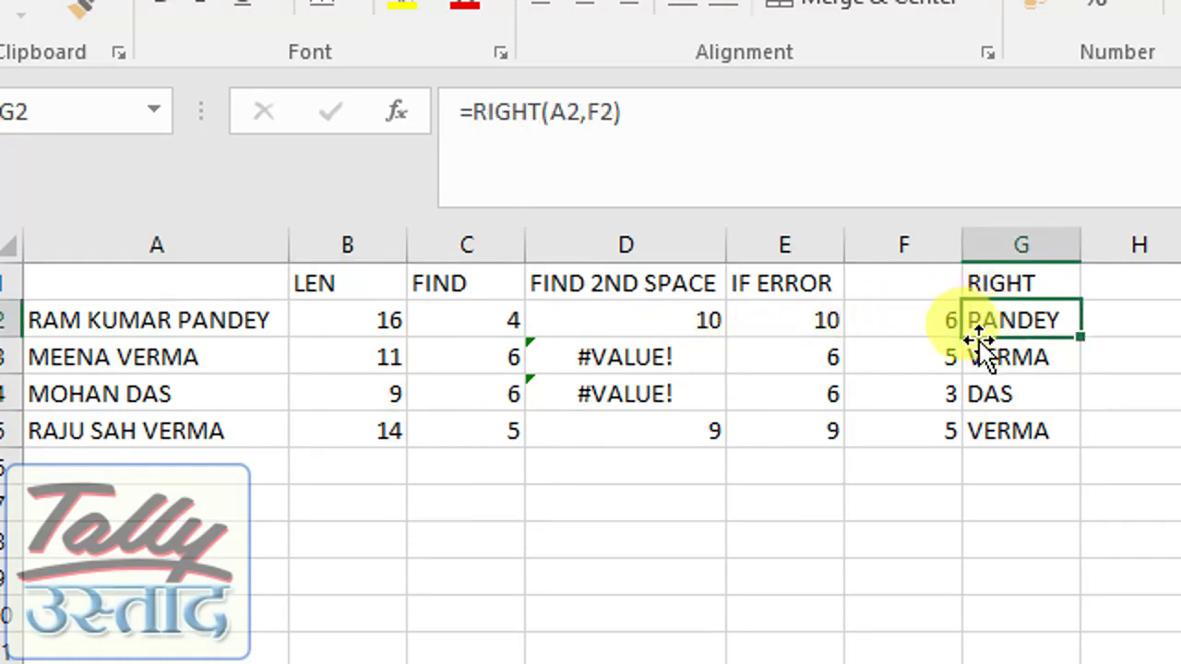
{"action": "left_click", "coordinate": [828, 385]}
{"action": "left_click", "coordinate": [274, 364]}
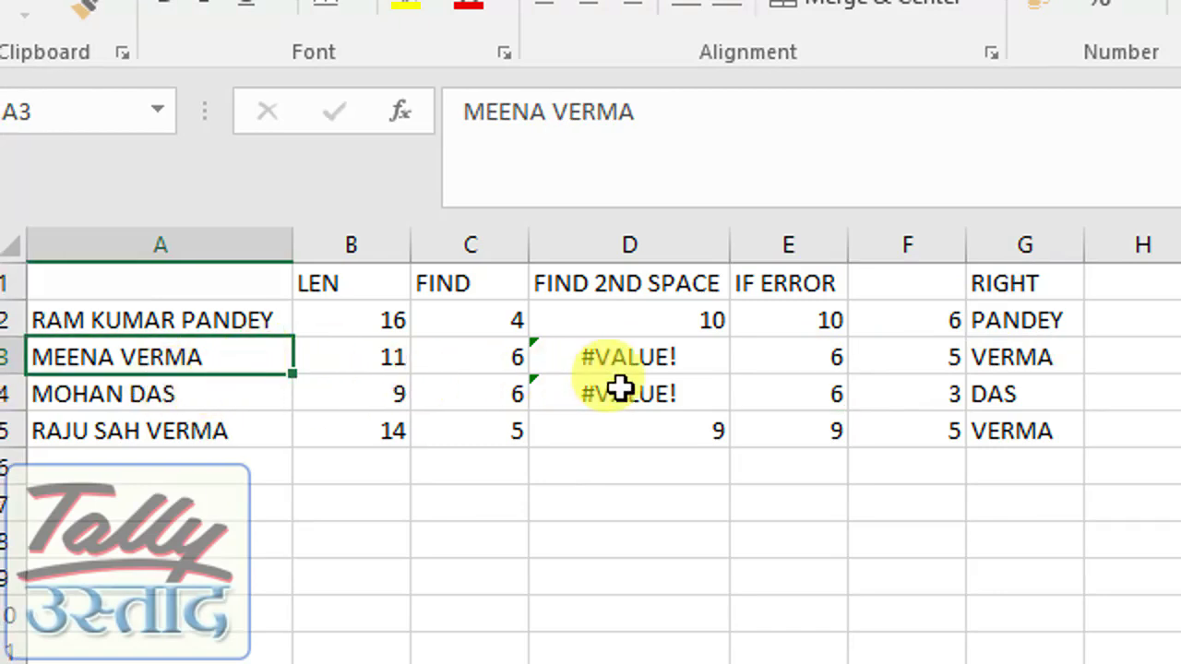
Step: Review the helper formulas across row 2 and the RIGHT formulas in G2 through G5, including the cells G2 refers to
{"action": "left_click", "coordinate": [345, 331]}
{"action": "left_click", "coordinate": [464, 322]}
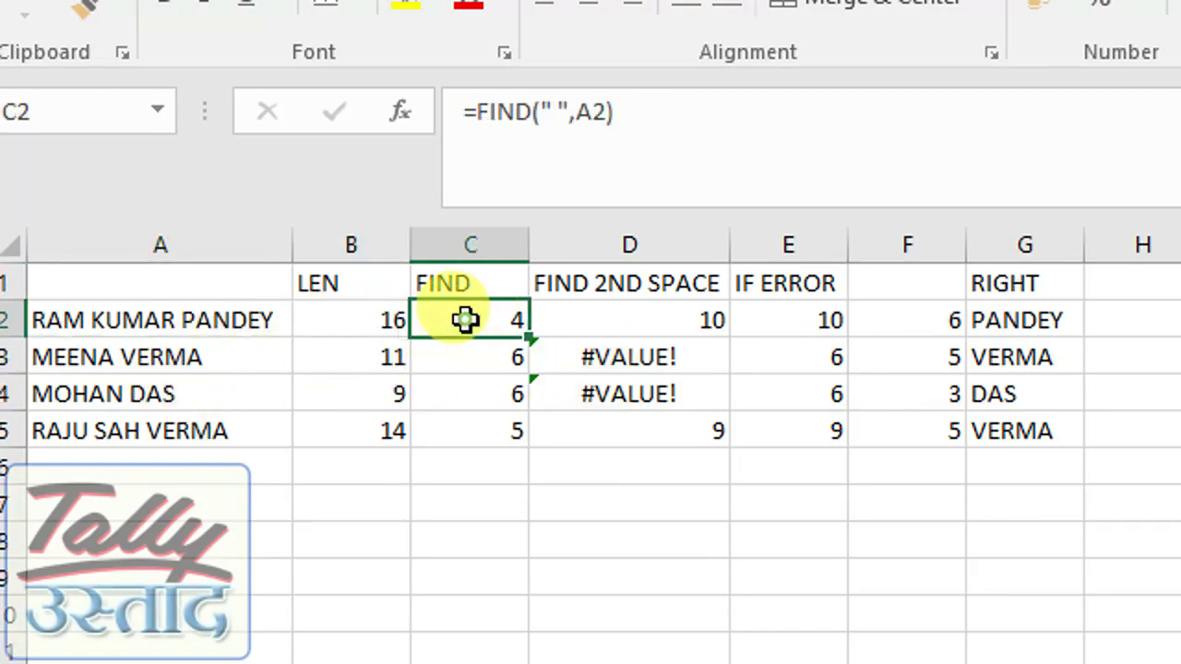
{"action": "left_click", "coordinate": [600, 313]}
{"action": "left_click", "coordinate": [752, 312]}
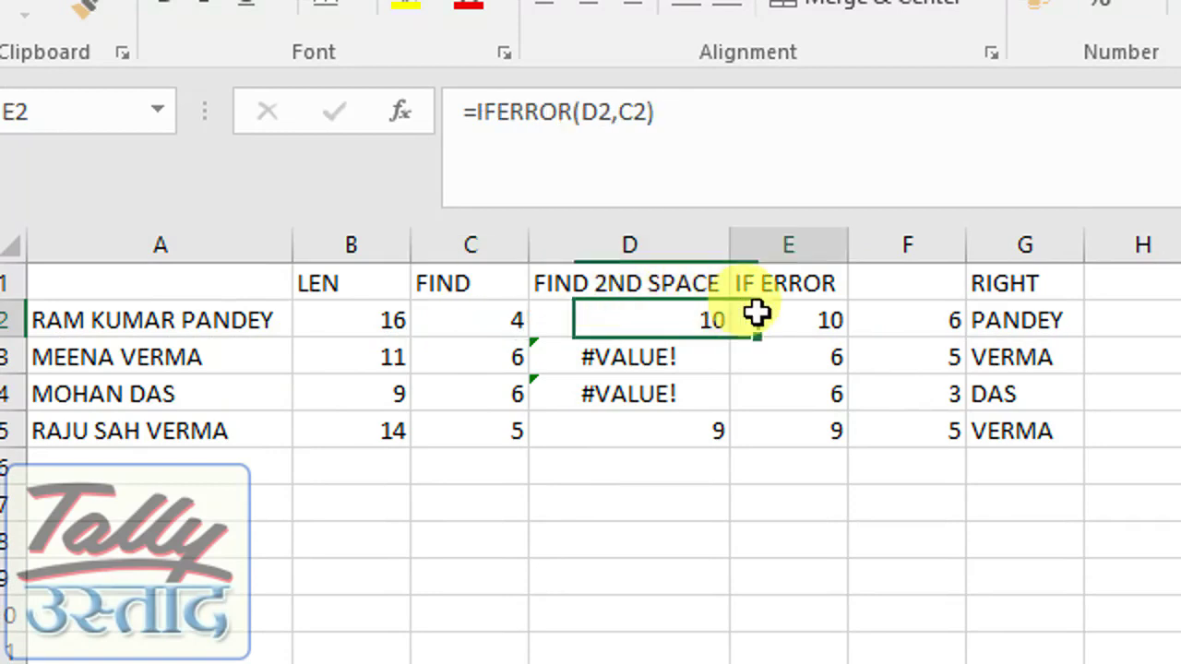
{"action": "left_click", "coordinate": [882, 321]}
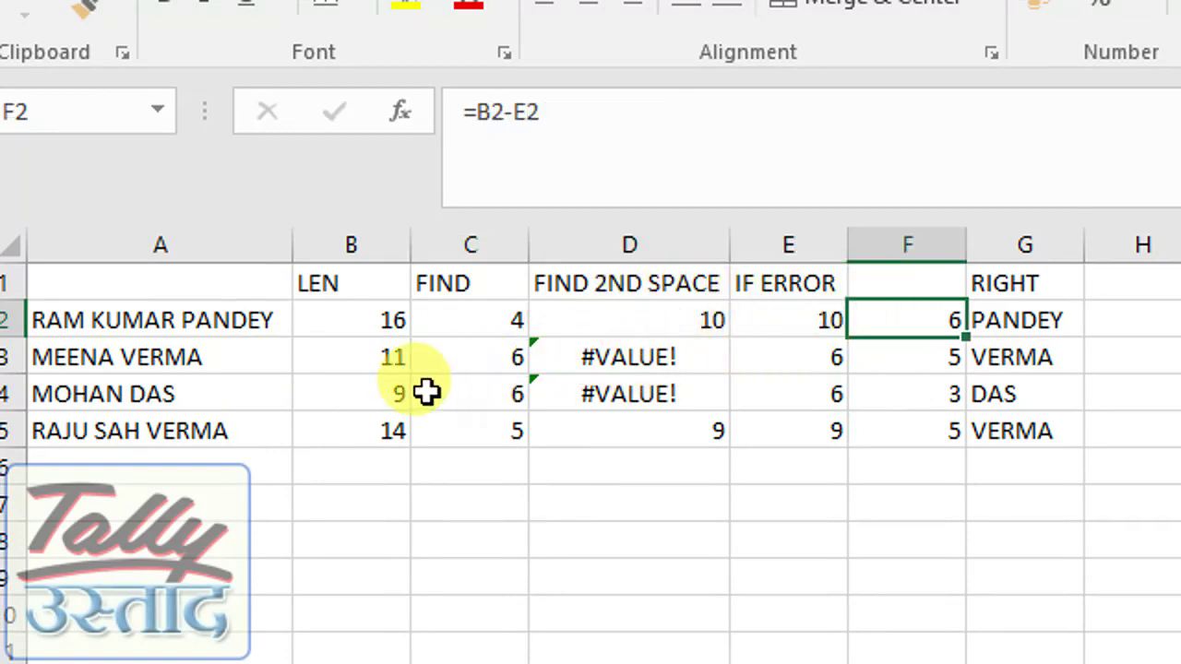
{"action": "left_click", "coordinate": [911, 381]}
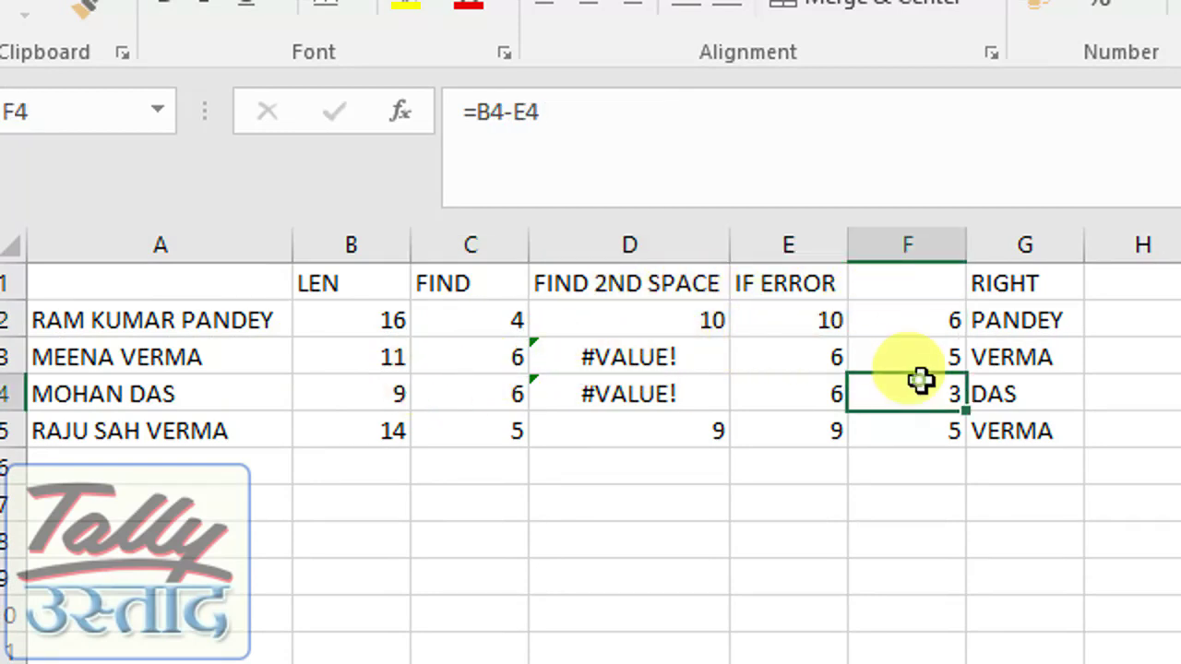
{"action": "left_click", "coordinate": [995, 320]}
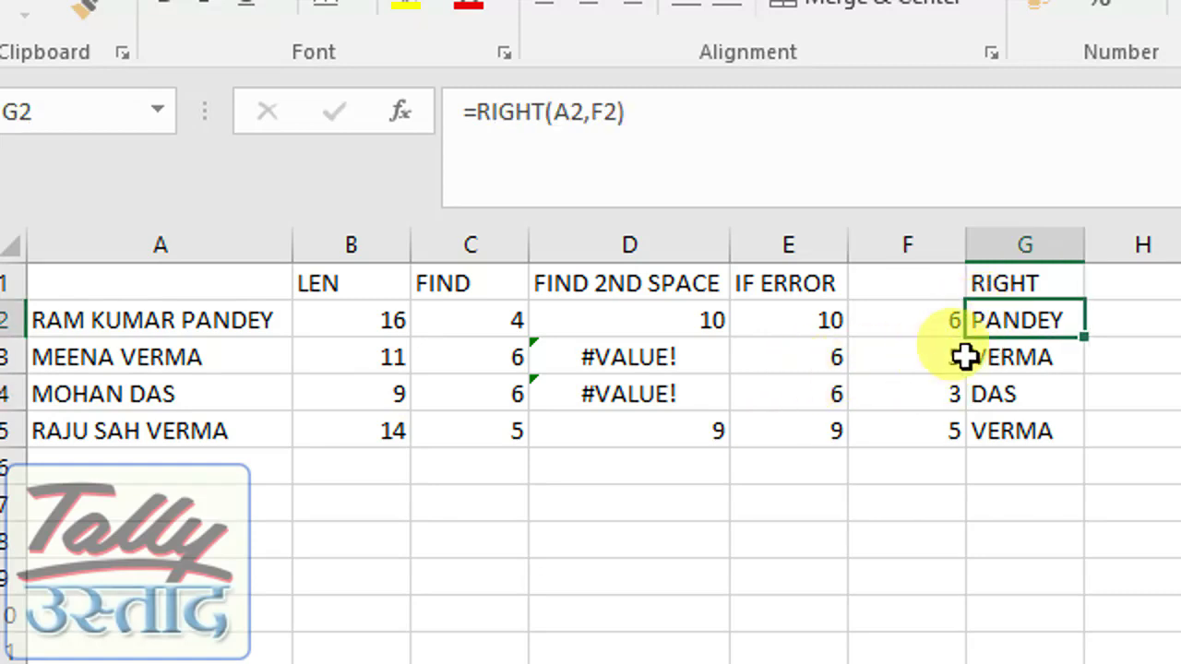
{"action": "left_click", "coordinate": [983, 397]}
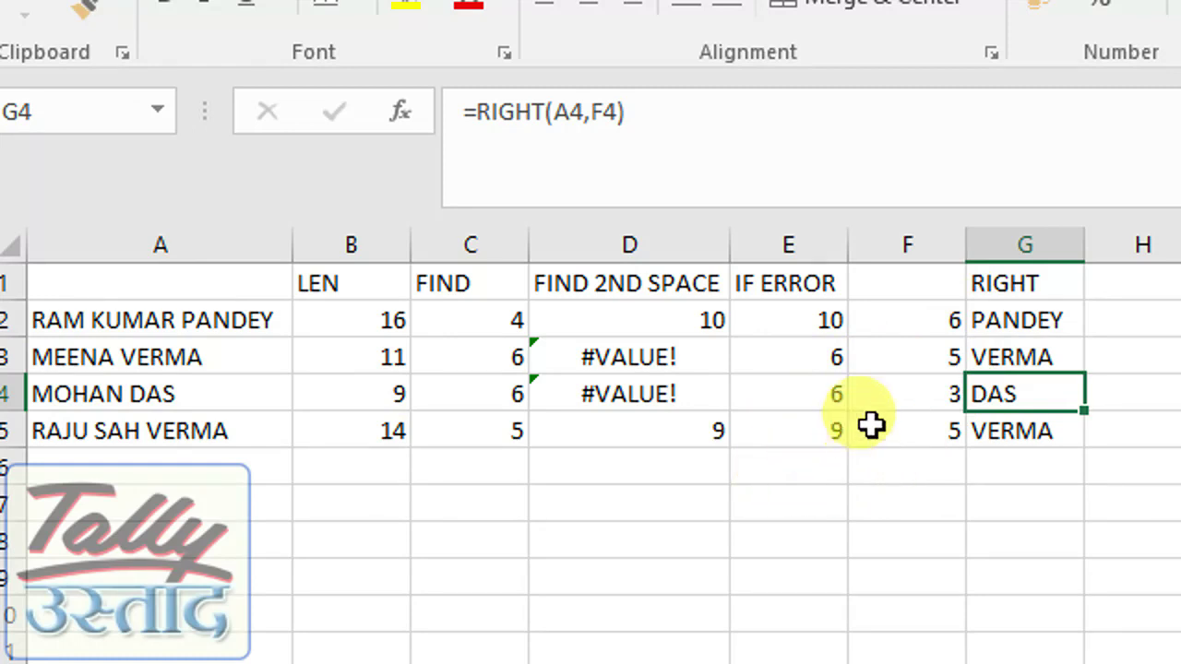
{"action": "left_click", "coordinate": [986, 320]}
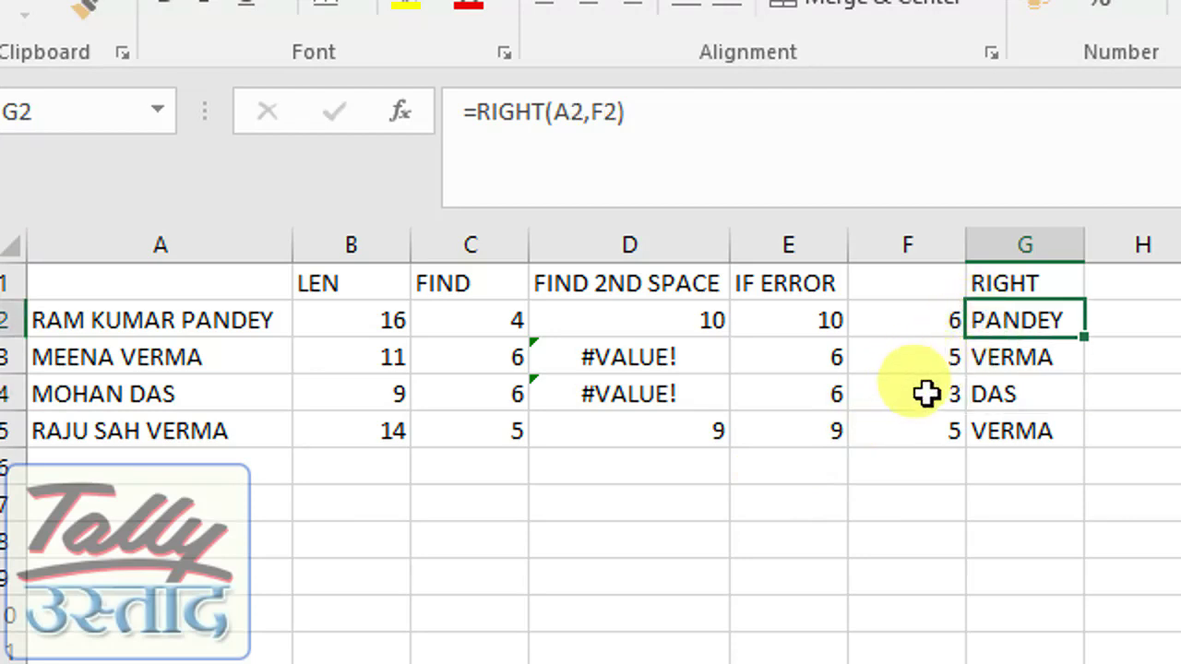
{"action": "left_click", "coordinate": [983, 360]}
{"action": "left_click", "coordinate": [1004, 397]}
{"action": "left_click", "coordinate": [1003, 426]}
{"action": "left_click", "coordinate": [1010, 323]}
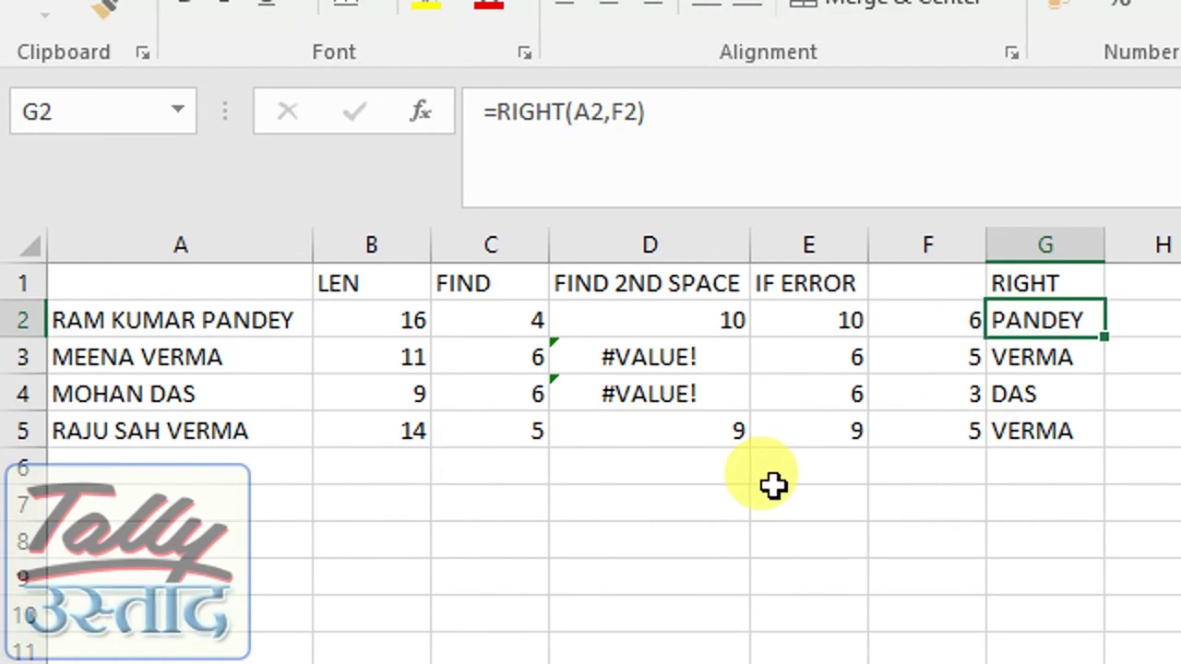
{"action": "key", "text": "F2"}
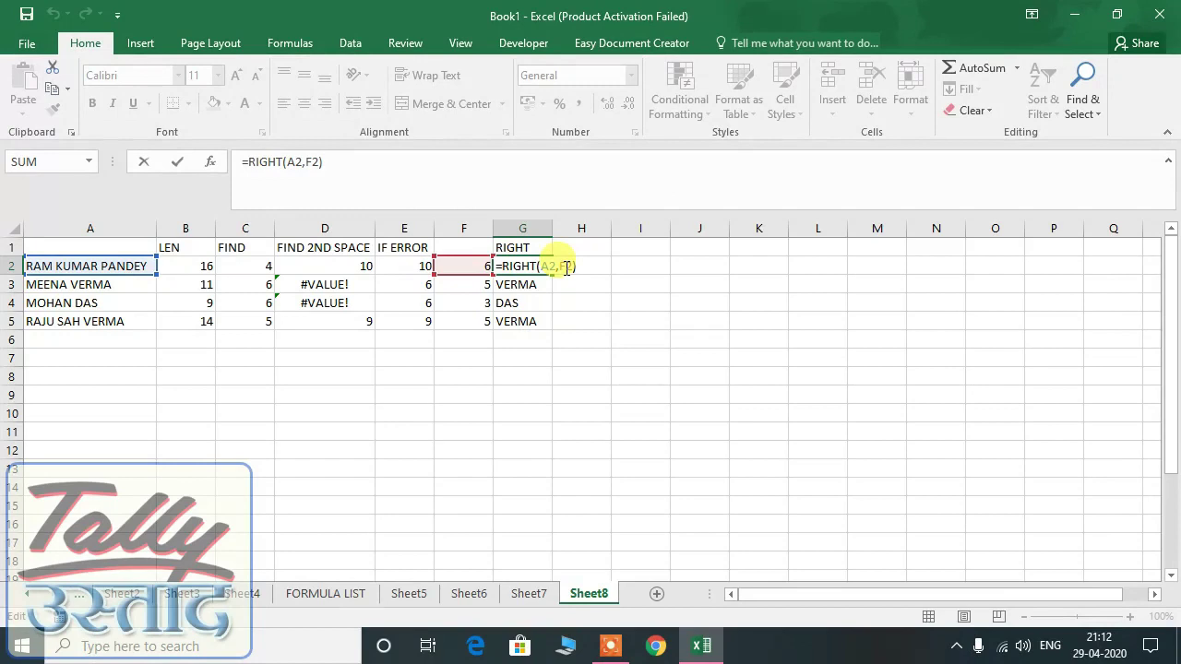
{"action": "key", "text": "ctrl+Return"}
Step: Copy the expression B2-E2 from F2 and substitute it for the F2 reference in G2, giving =RIGHT(A2,B2-E2)
{"action": "left_click", "coordinate": [464, 265]}
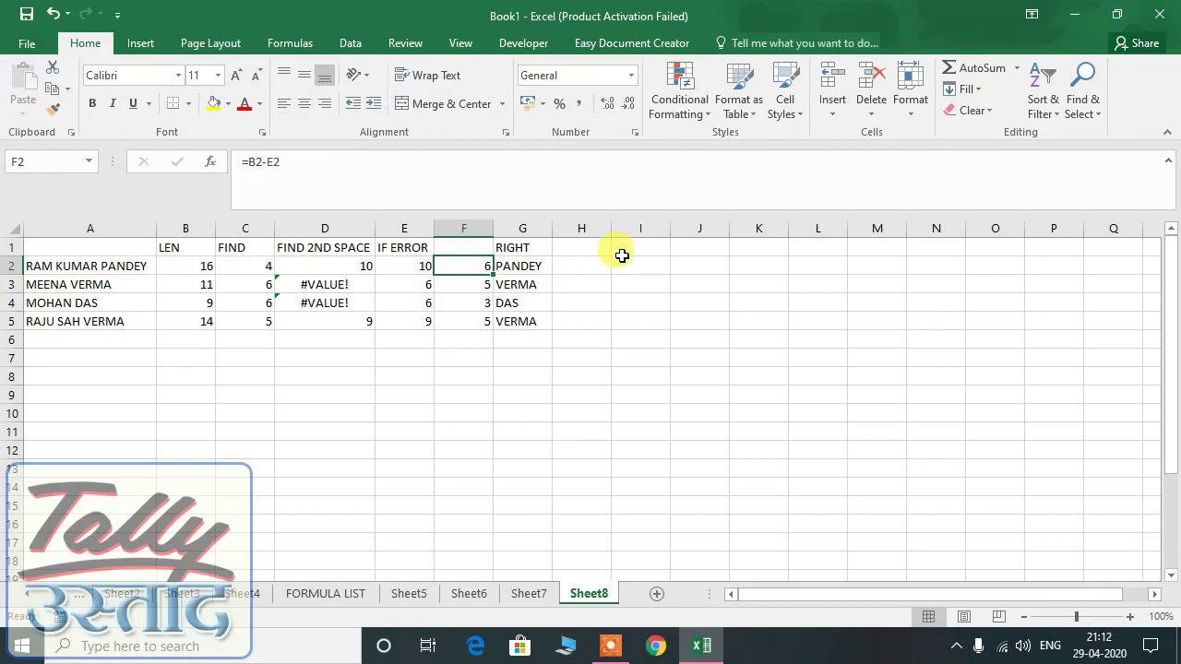
{"action": "key", "text": "F2"}
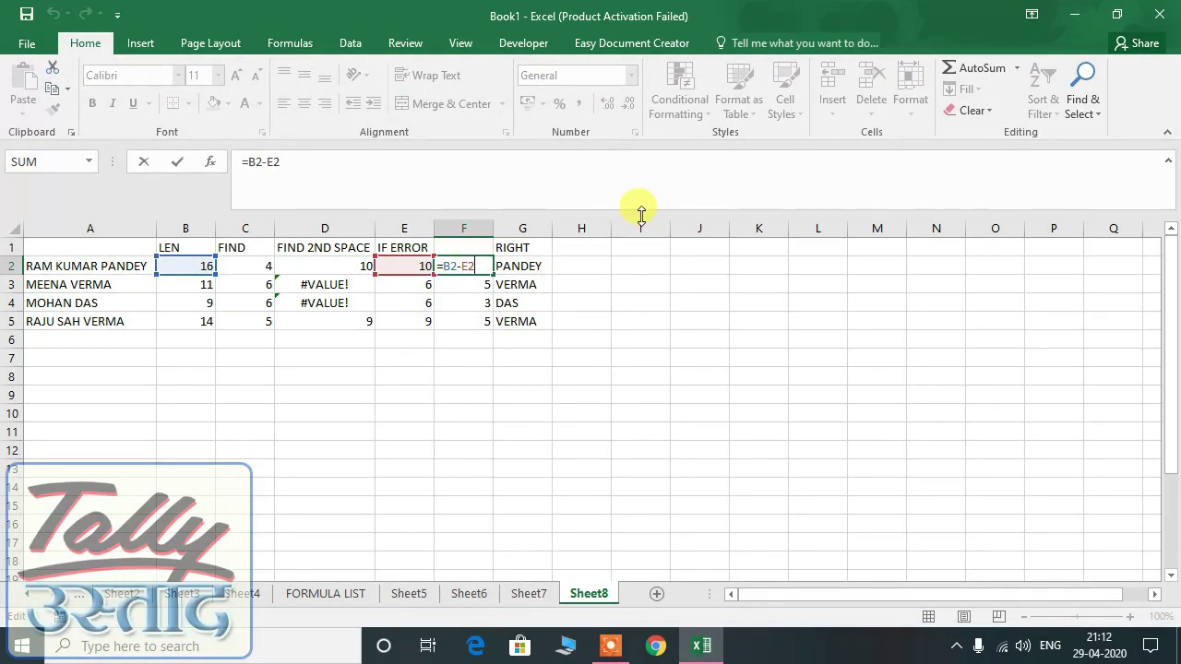
{"action": "key", "text": "shift+Left"}
{"action": "key", "text": "shift+Left"}
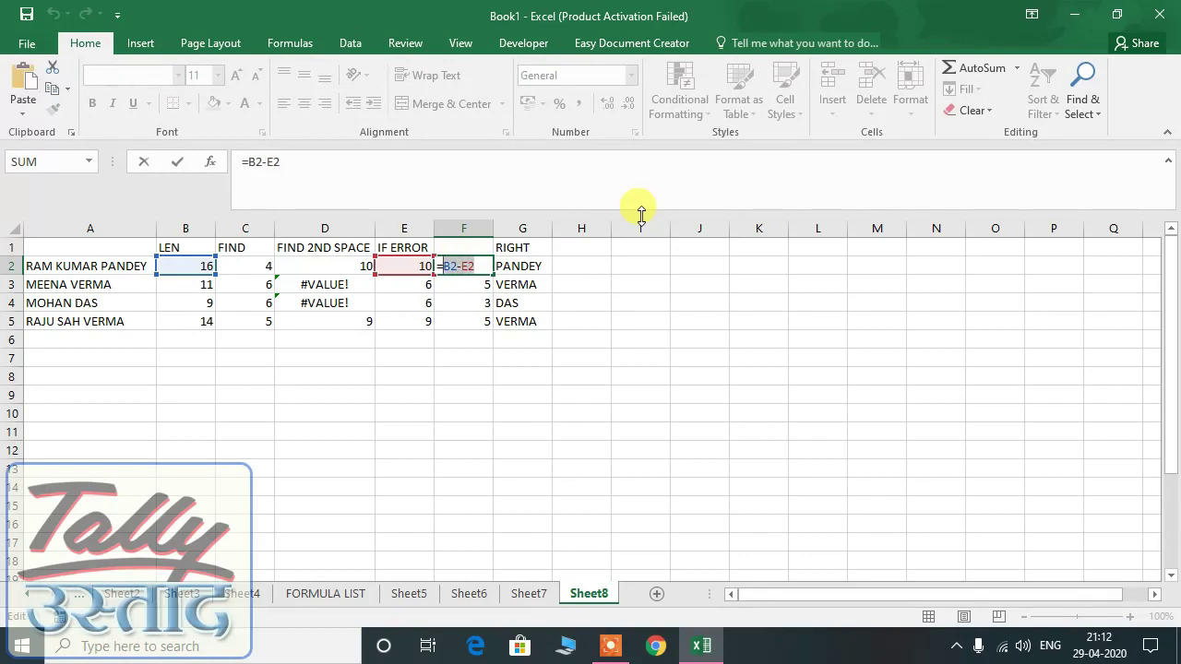
{"action": "key", "text": "Return"}
{"action": "key", "text": "Up"}
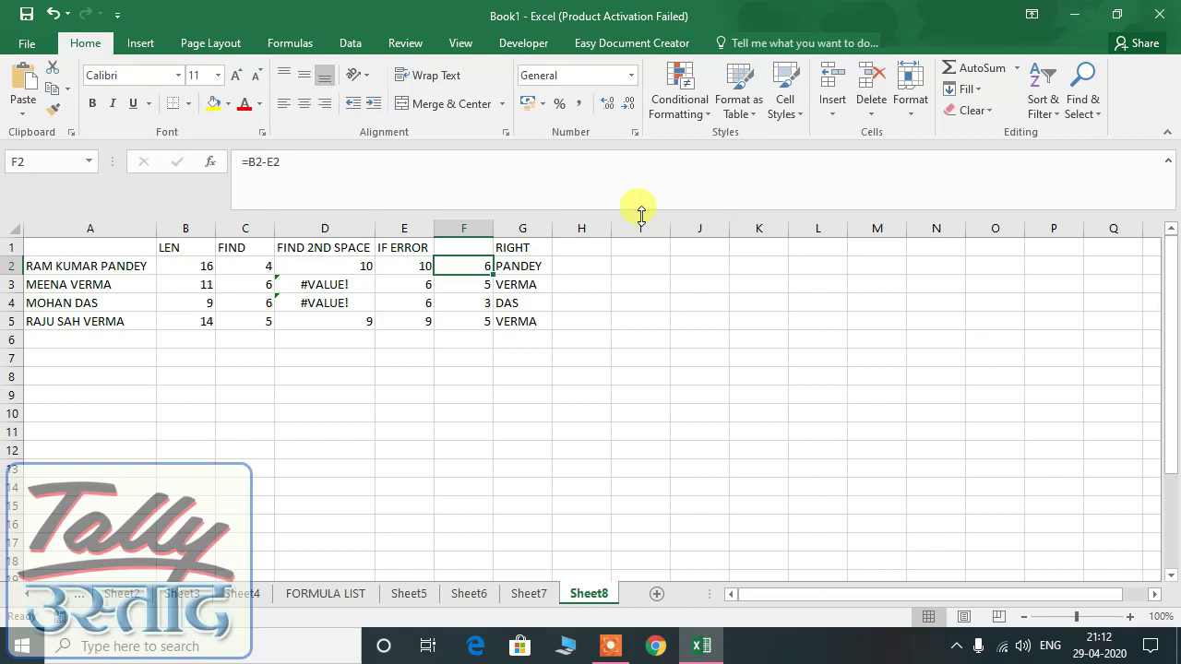
{"action": "key", "text": "Right"}
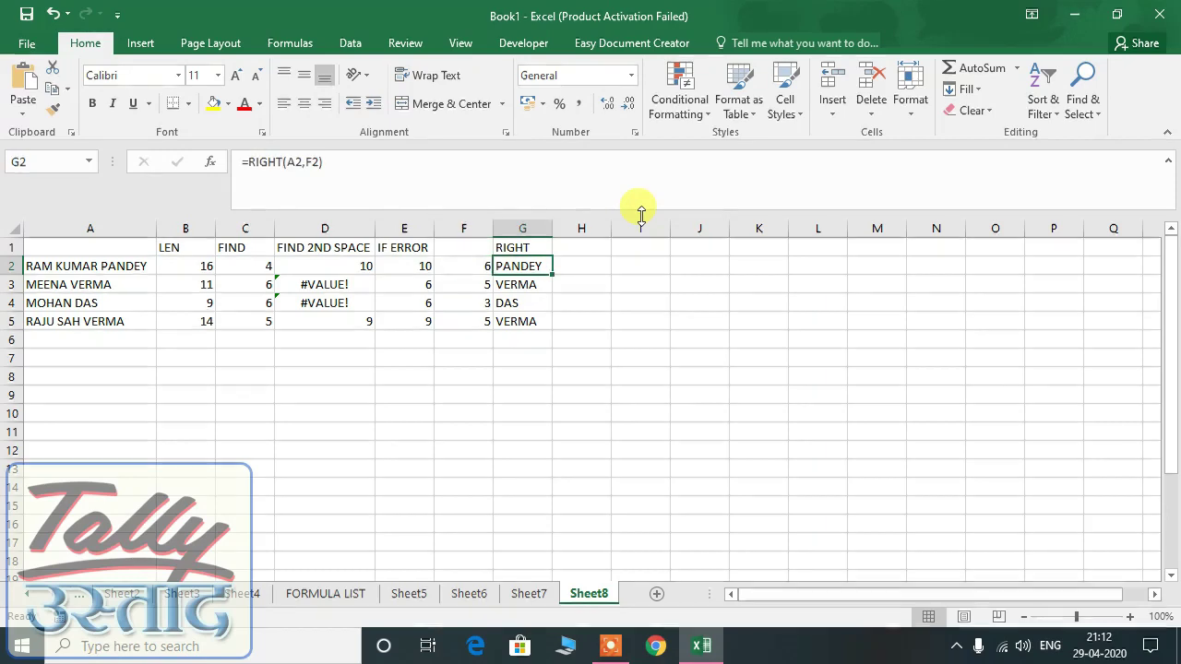
{"action": "key", "text": "F2"}
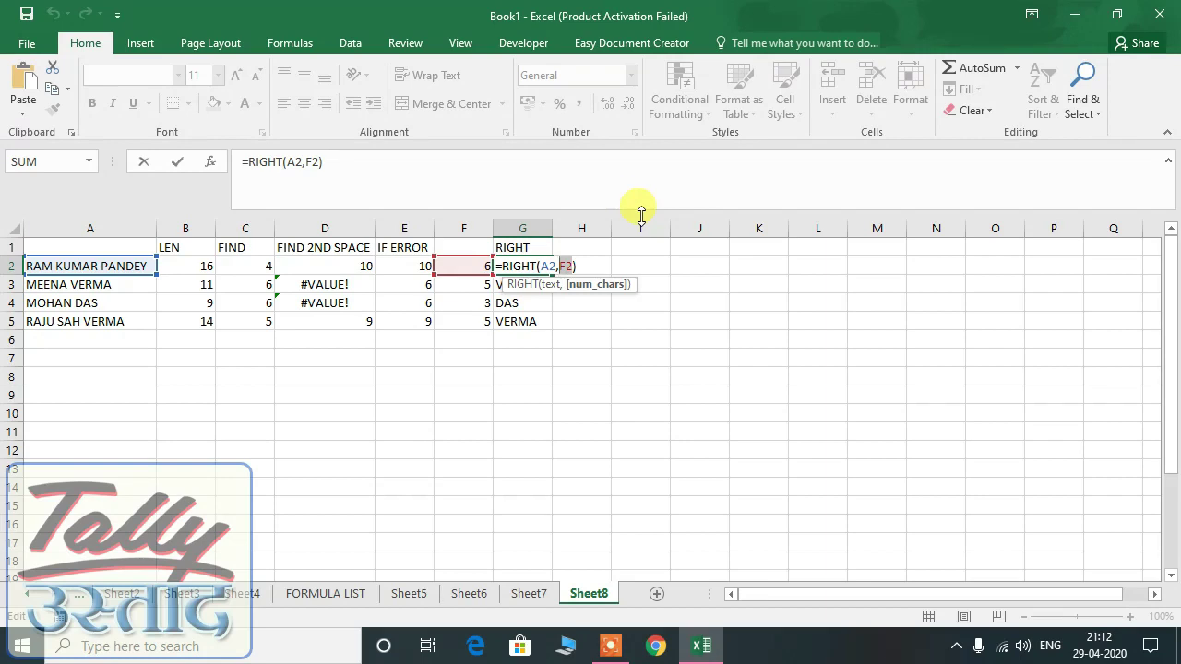
{"action": "type", "text": "B2-E2"}
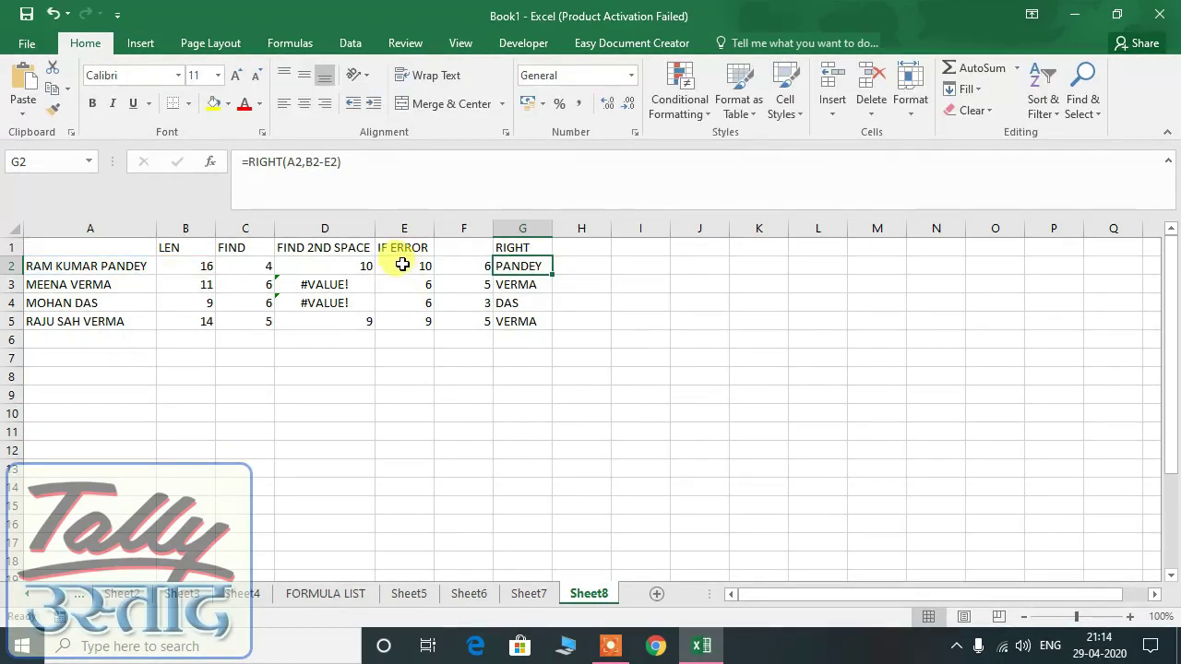
Step: Copy the expression IFERROR(D2,C2), without its equals sign, from the formula in E2
{"action": "left_click", "coordinate": [403, 266]}
{"action": "double_click", "coordinate": [403, 265]}
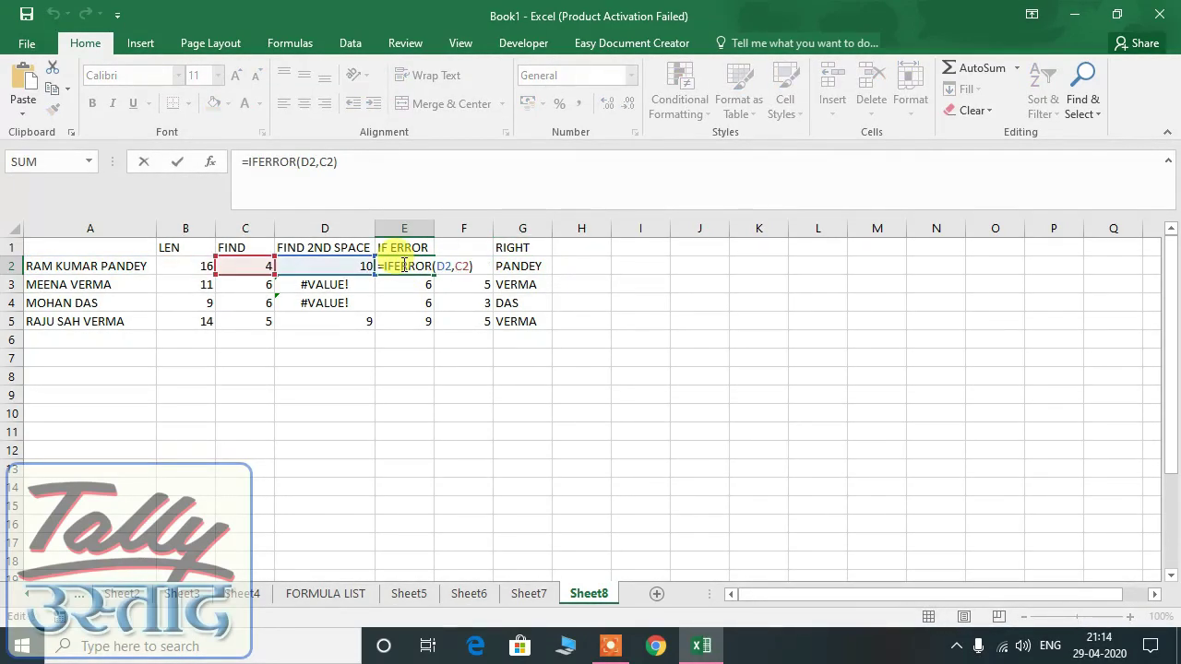
{"action": "key", "text": "shift+Left"}
{"action": "key", "text": "shift+Left"}
{"action": "key", "text": "shift+Left"}
{"action": "key", "text": "shift+Left"}
{"action": "key", "text": "shift+Left"}
{"action": "key", "text": "shift+Left"}
{"action": "key", "text": "shift+Left"}
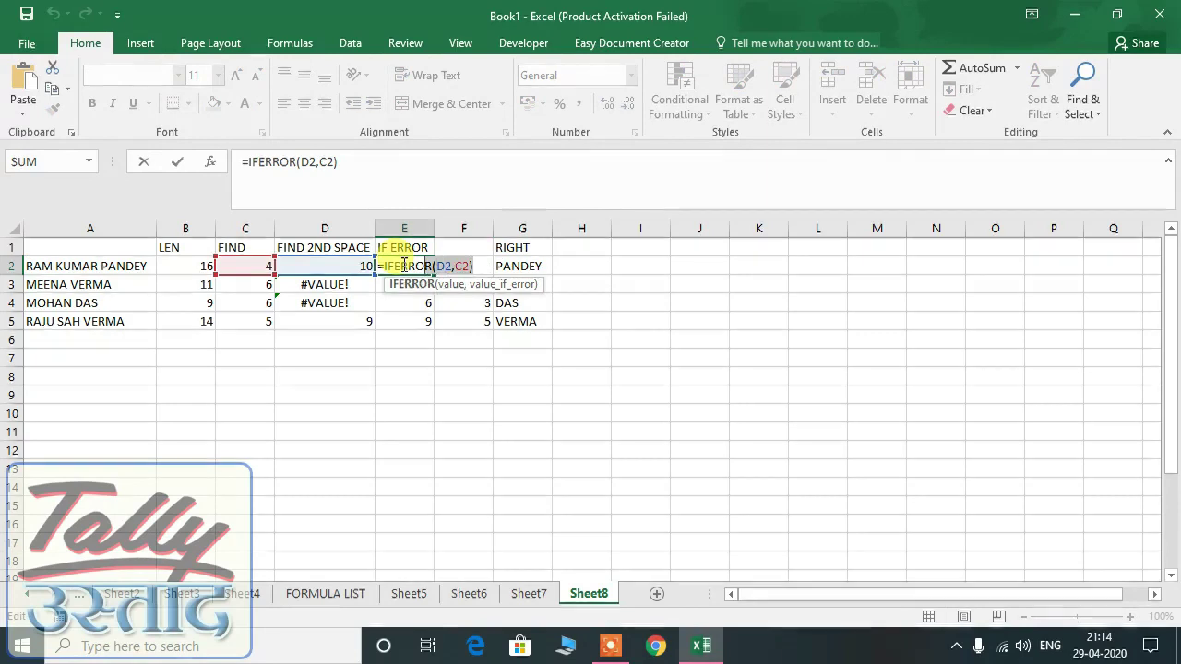
{"action": "key", "text": "shift+Left"}
{"action": "key", "text": "shift+Left"}
{"action": "key", "text": "shift+Left"}
{"action": "key", "text": "shift+Left"}
{"action": "key", "text": "ctrl+c"}
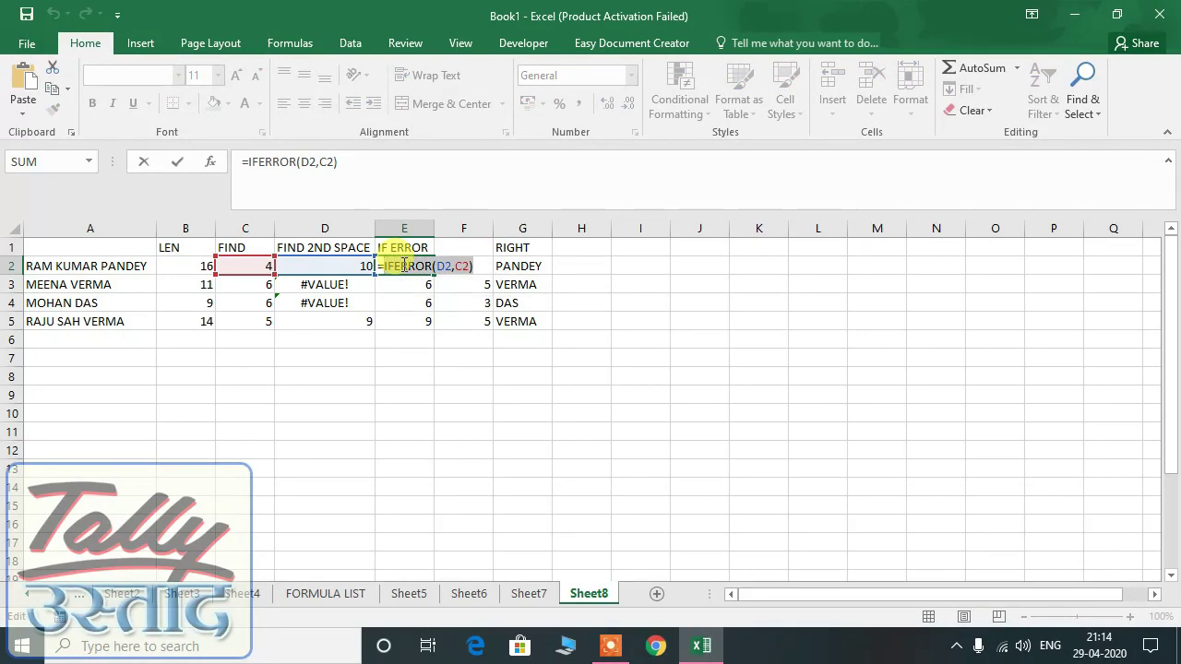
{"action": "key", "text": "Return"}
Step: Replace the E2 reference in G2 with the copied expression, giving =RIGHT(A2,B2-IFERROR(D2,C2))
{"action": "key", "text": "Up"}
{"action": "key", "text": "Right"}
{"action": "key", "text": "Right"}
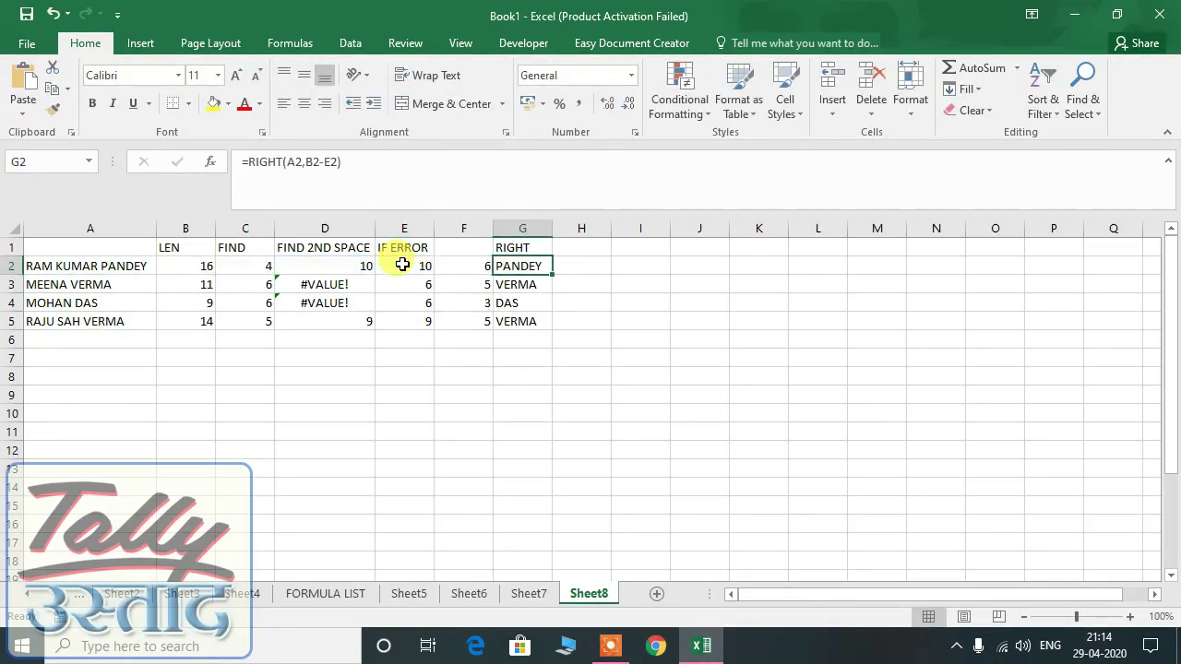
{"action": "key", "text": "F2"}
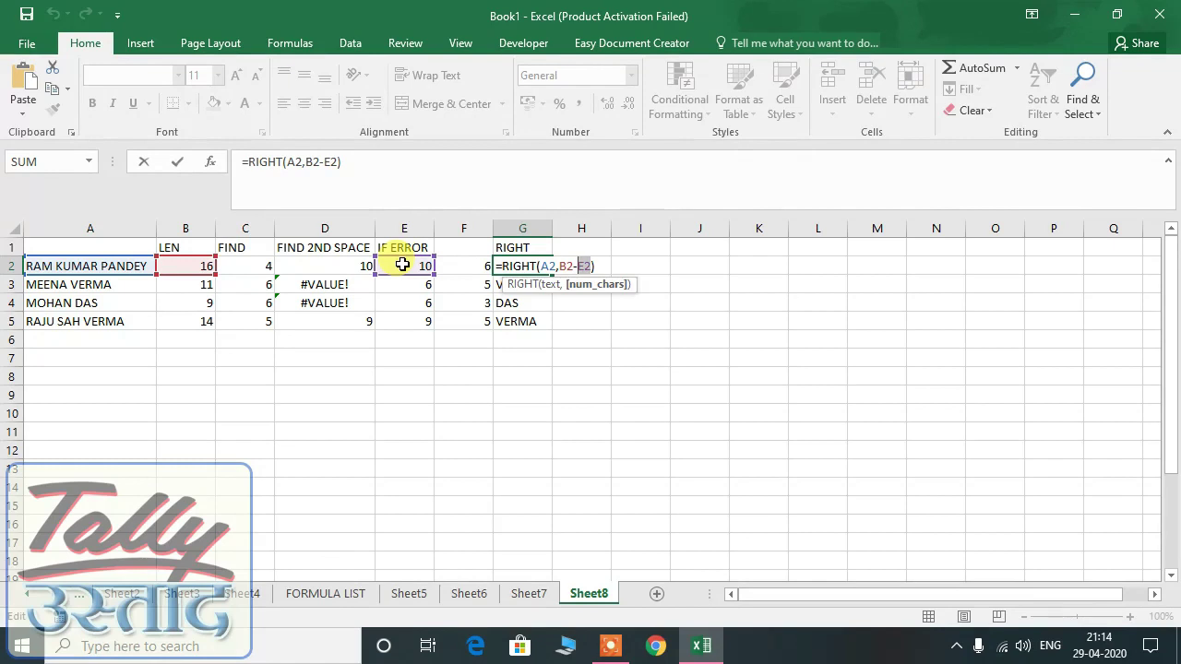
{"action": "key", "text": "ctrl+v"}
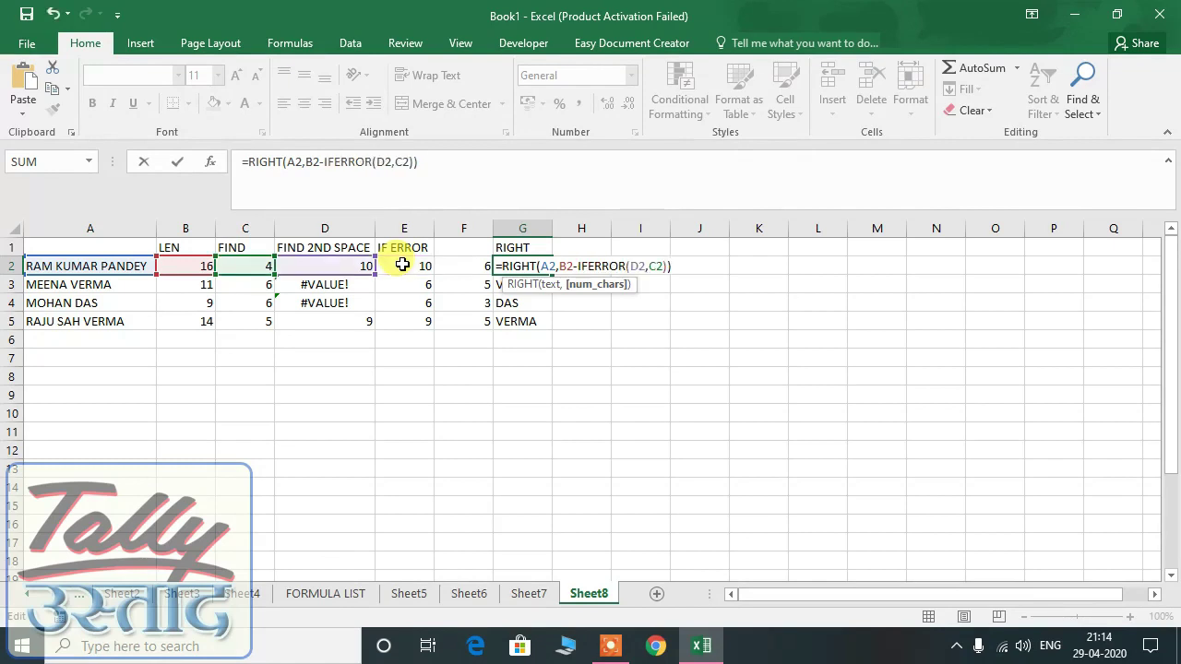
{"action": "key", "text": "Return"}
{"action": "key", "text": "Up"}
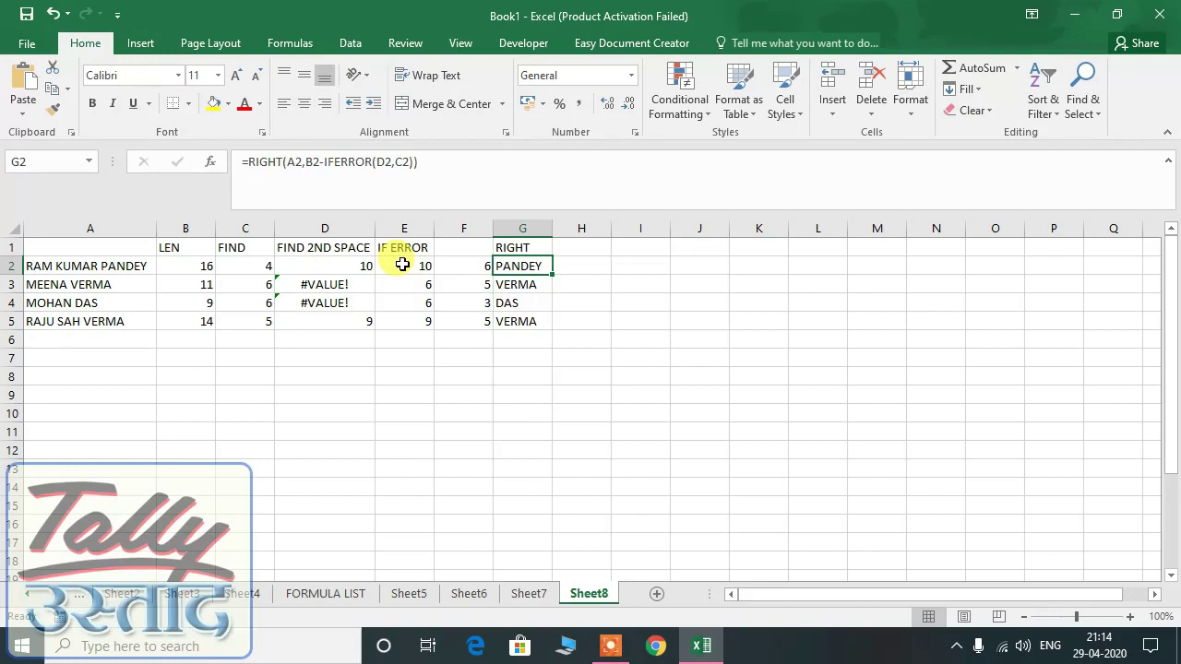
Step: Check the cells G2 still refers to and copy the expression FIND(" ",A2,C2+1) from D2
{"action": "key", "text": "F2"}
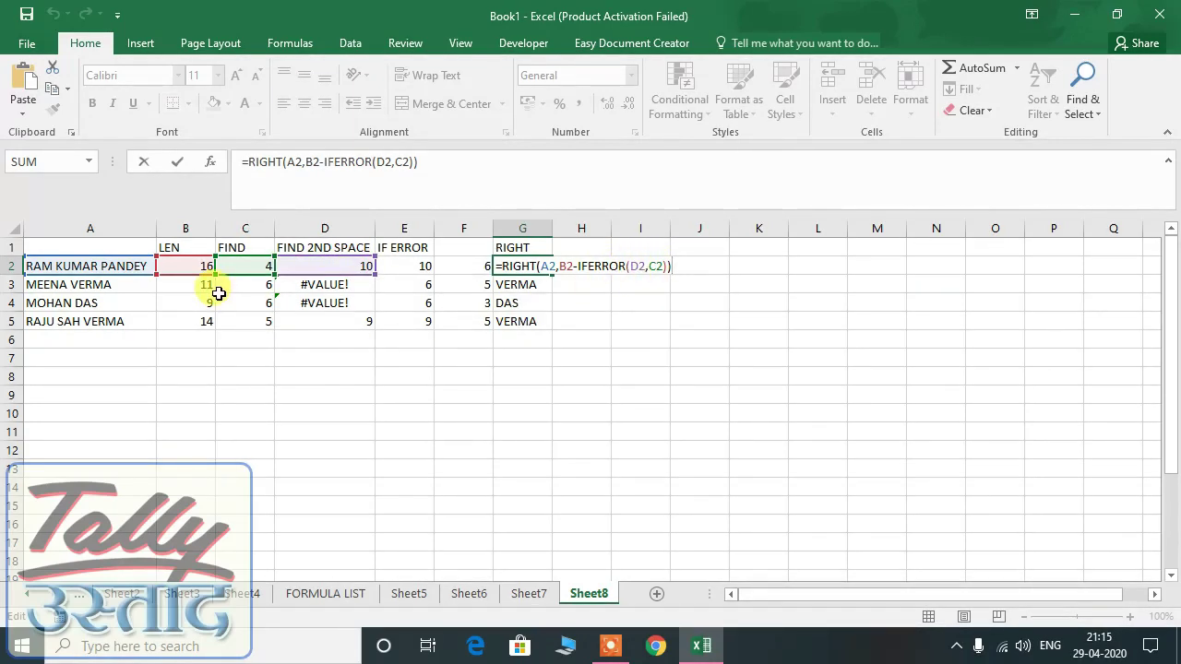
{"action": "key", "text": "Escape"}
{"action": "key", "text": "Left"}
{"action": "key", "text": "Left"}
{"action": "key", "text": "Left"}
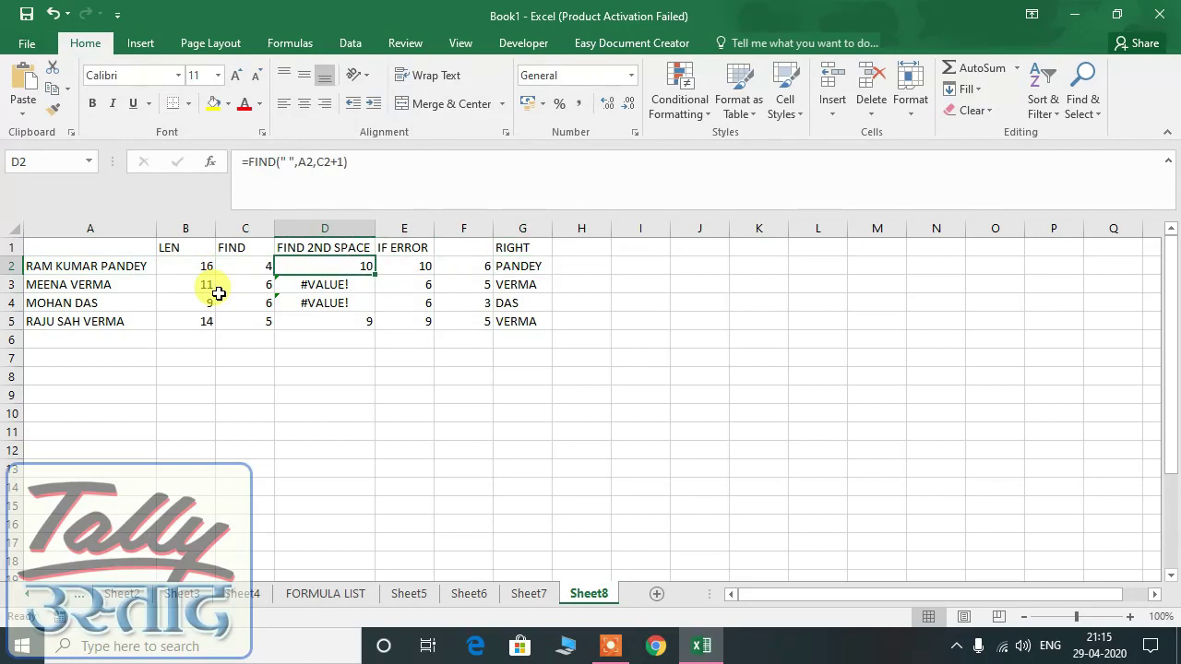
{"action": "key", "text": "F2"}
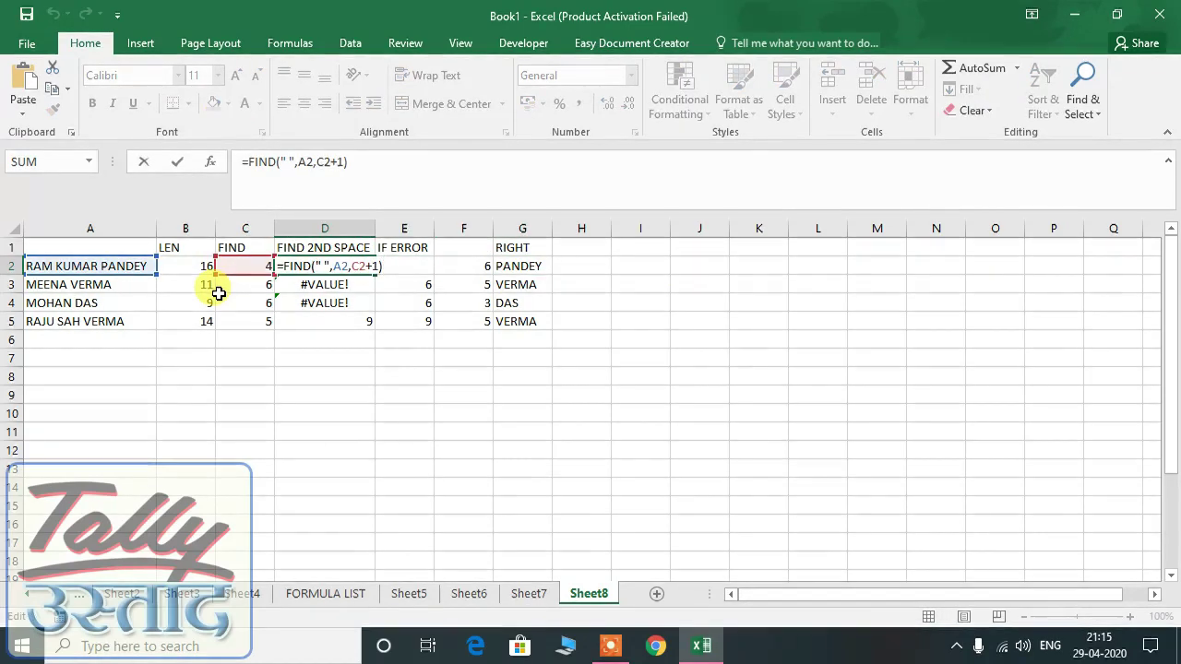
{"action": "key", "text": "shift+Left"}
{"action": "key", "text": "shift+Left"}
{"action": "key", "text": "shift+Left"}
{"action": "key", "text": "shift+Left"}
{"action": "key", "text": "shift+Left"}
{"action": "key", "text": "shift+Left"}
{"action": "key", "text": "shift+Left"}
{"action": "key", "text": "shift+Left"}
{"action": "key", "text": "shift+Left"}
{"action": "key", "text": "shift+Left"}
{"action": "key", "text": "shift+Left"}
{"action": "key", "text": "shift+Left"}
{"action": "key", "text": "shift+Left"}
{"action": "key", "text": "shift+Left"}
{"action": "key", "text": "shift+Left"}
{"action": "key", "text": "shift+Left"}
{"action": "key", "text": "shift+Left"}
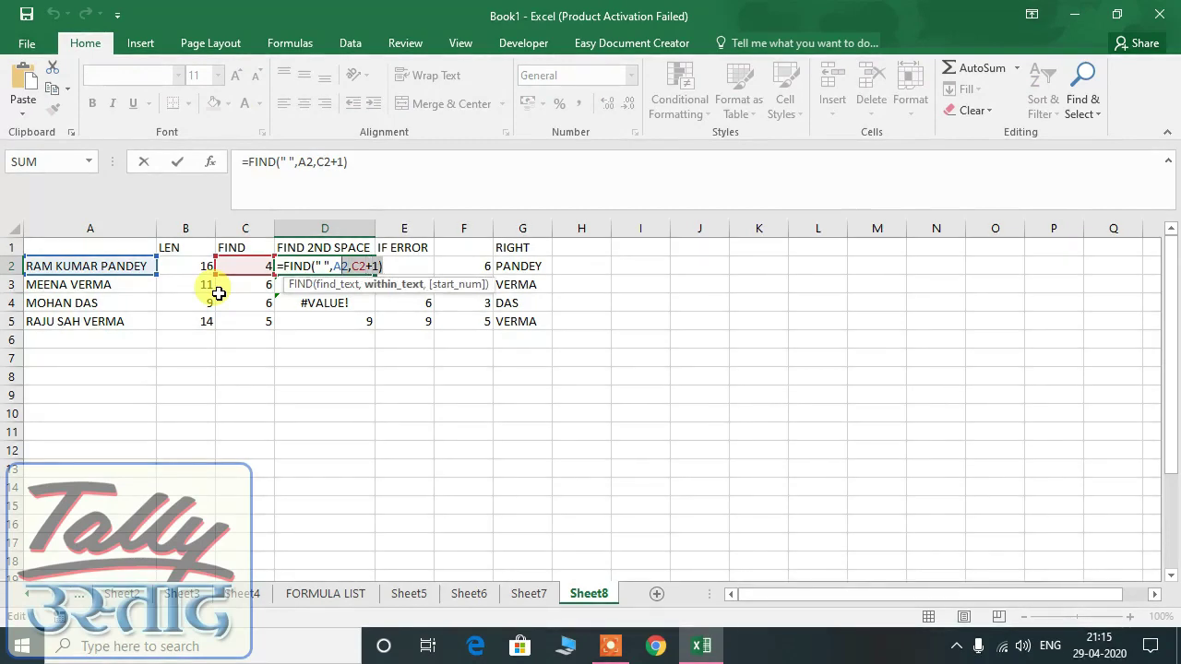
{"action": "key", "text": "shift+Left"}
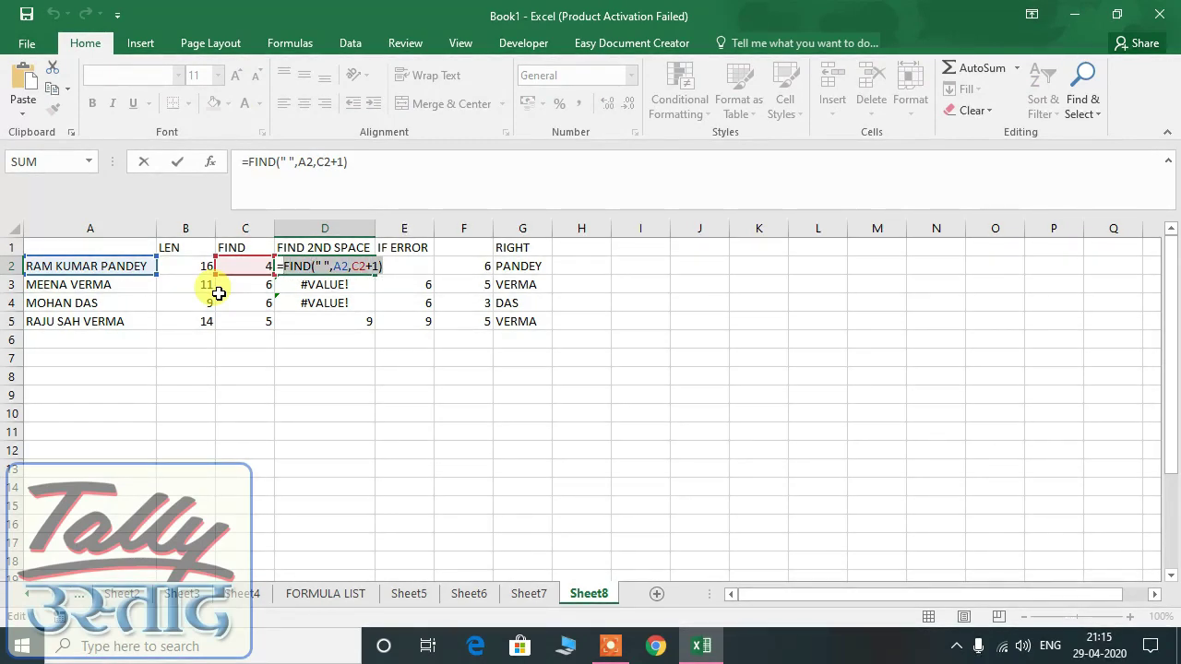
{"action": "key", "text": "Return"}
Step: Replace the D2 reference in G2 with the copied expression, giving =RIGHT(A2,B2-IFERROR(FIND(" ",A2,C2+1),C2))
{"action": "key", "text": "Up"}
{"action": "key", "text": "Right"}
{"action": "key", "text": "Right"}
{"action": "key", "text": "Right"}
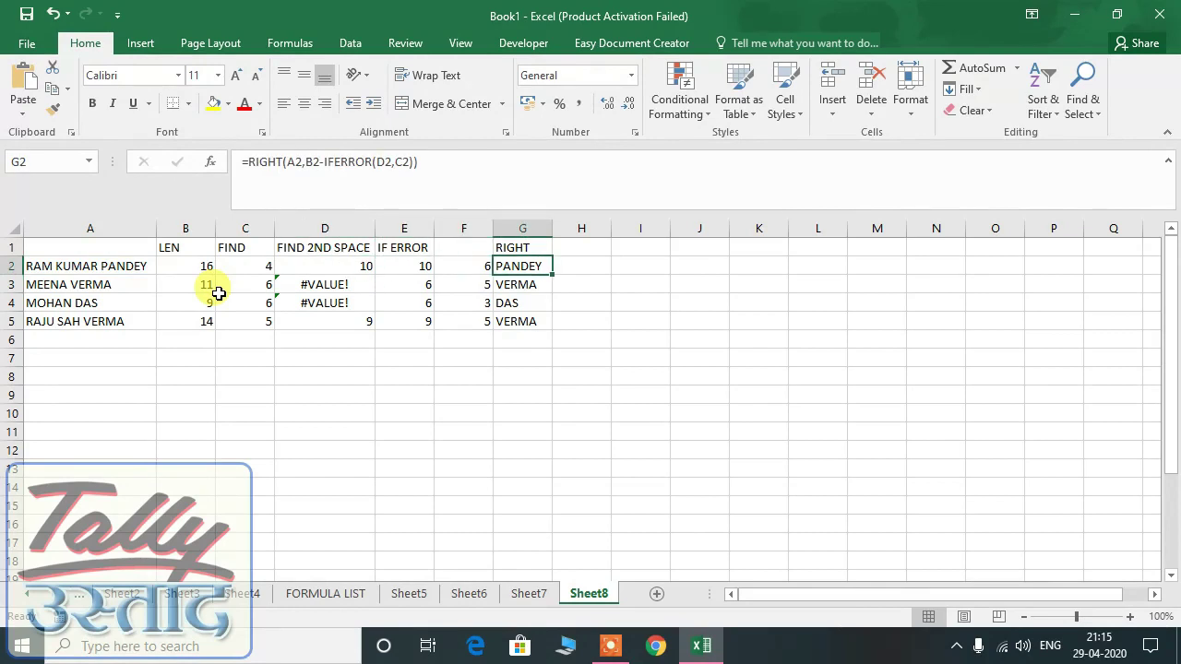
{"action": "key", "text": "F2"}
{"action": "key", "text": "Left"}
{"action": "key", "text": "Left"}
{"action": "key", "text": "Left"}
{"action": "key", "text": "Left"}
{"action": "key", "text": "Left"}
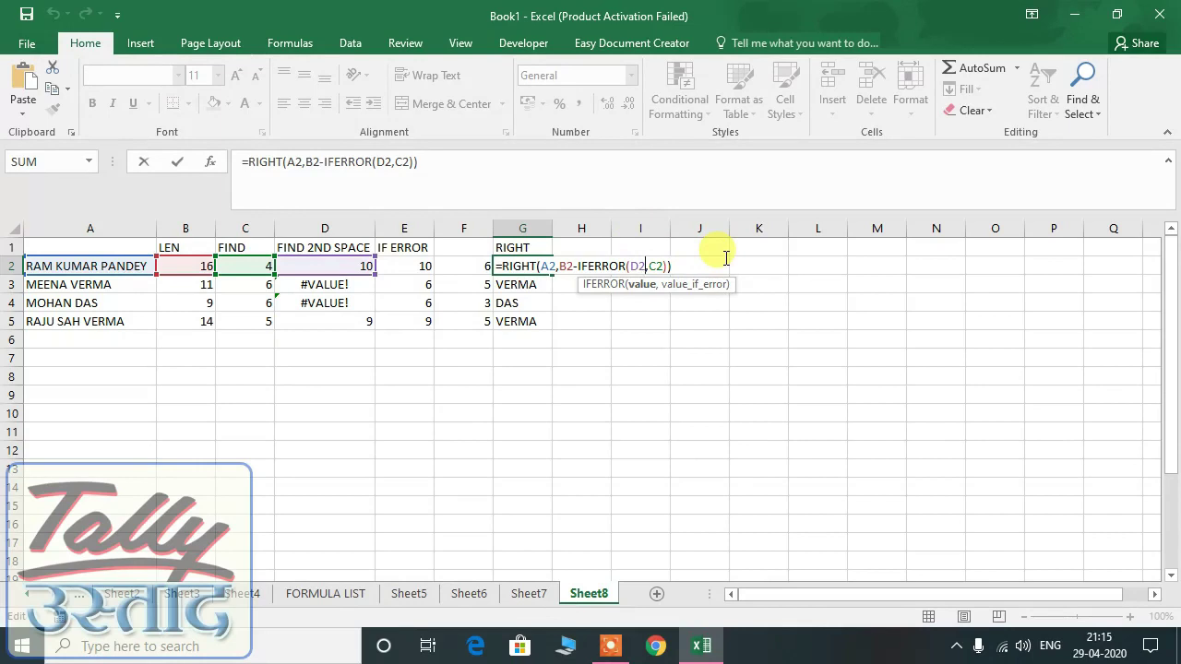
{"action": "key", "text": "BackSpace"}
{"action": "key", "text": "BackSpace"}
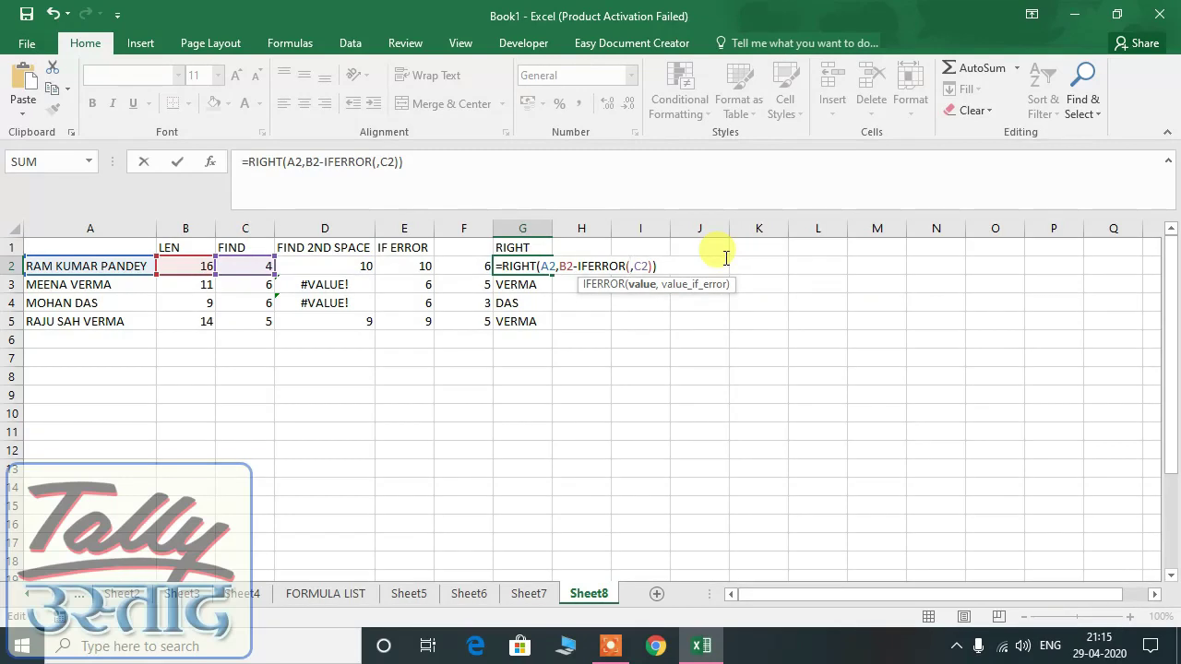
{"action": "type", "text": "FIND(\" \",A2,C2+1)"}
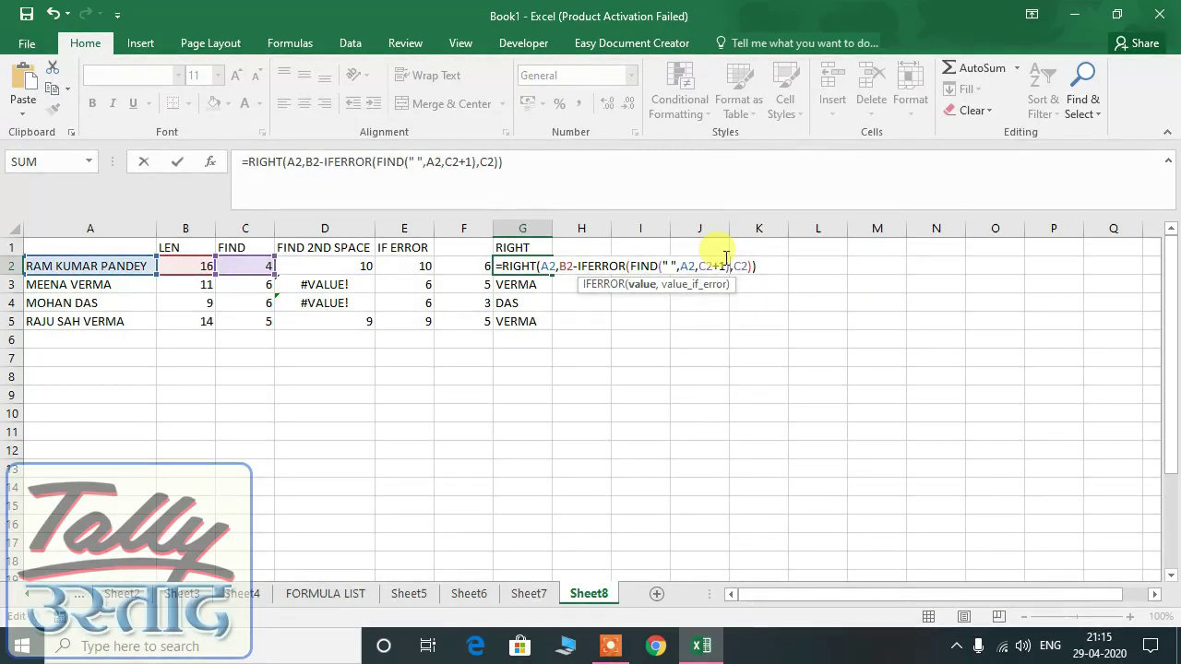
{"action": "key", "text": "Return"}
{"action": "key", "text": "Up"}
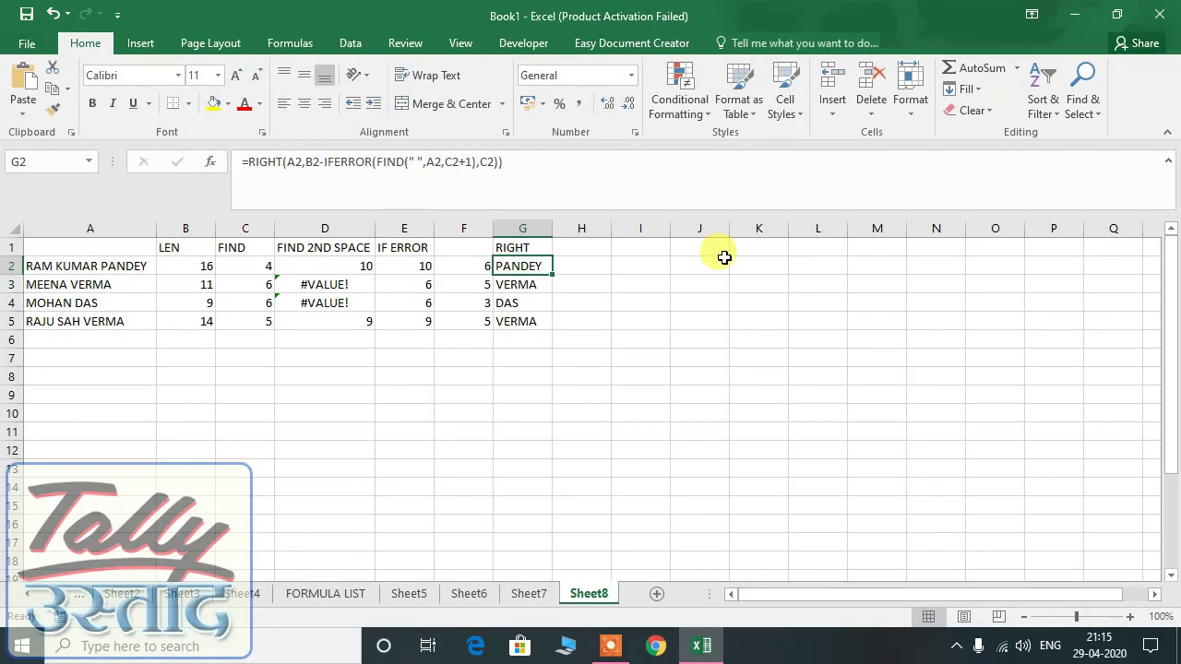
Step: Check the remaining references in G2 and copy the expression FIND(" ",A2) from C2
{"action": "key", "text": "F2"}
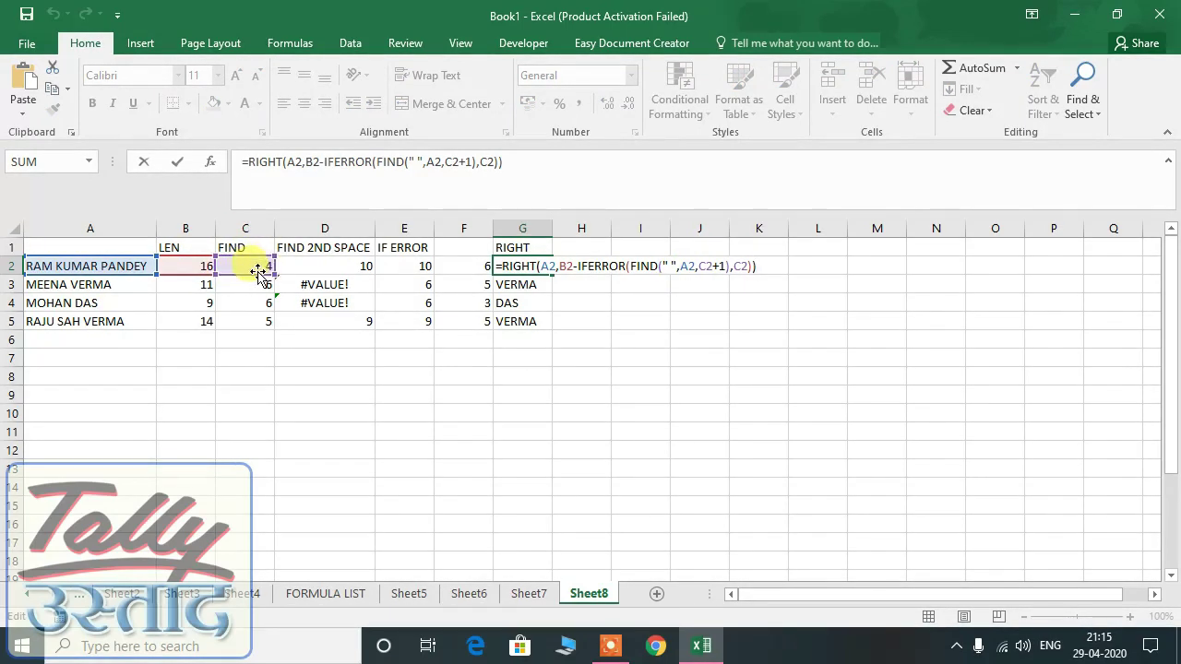
{"action": "key", "text": "ctrl+Return"}
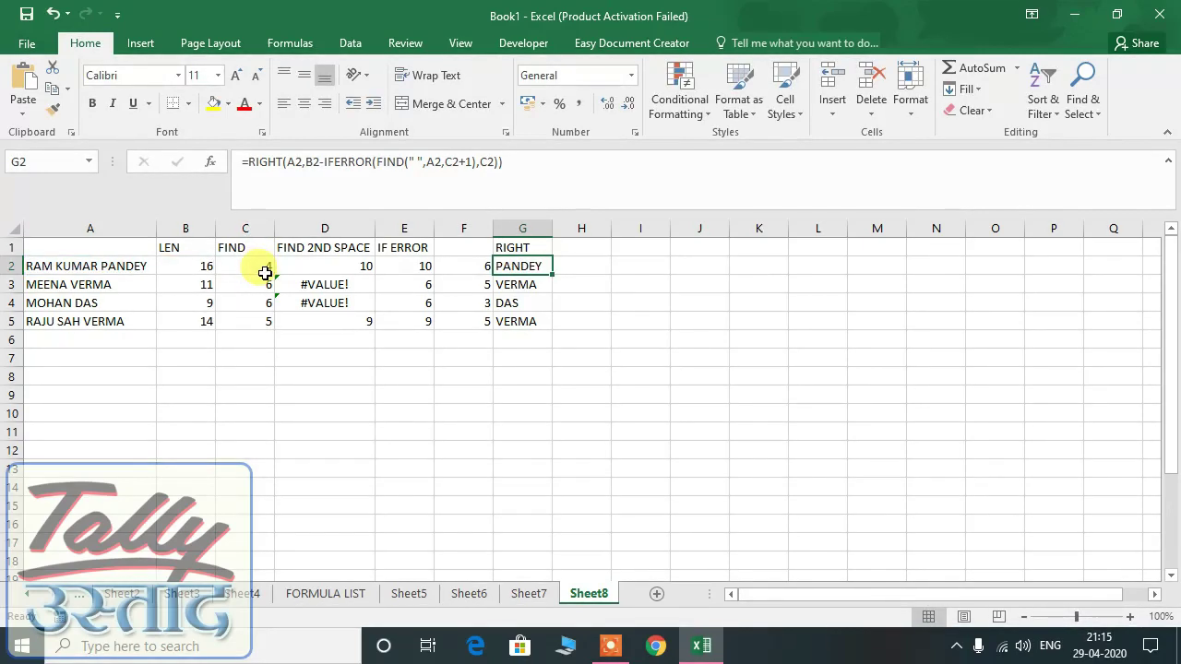
{"action": "key", "text": "Left"}
{"action": "key", "text": "Left"}
{"action": "key", "text": "Left"}
{"action": "key", "text": "Left"}
{"action": "double_click", "coordinate": [265, 270]}
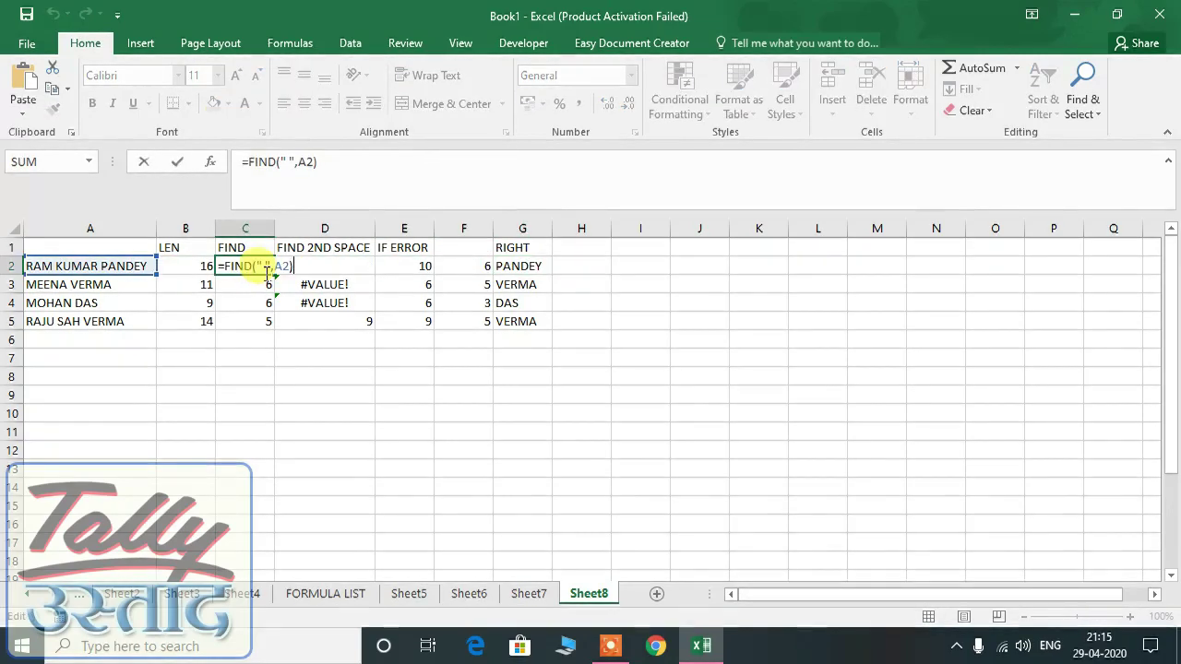
{"action": "key", "text": "shift+Left"}
{"action": "key", "text": "shift+Left"}
{"action": "key", "text": "shift+Left"}
{"action": "key", "text": "shift+Left"}
{"action": "key", "text": "shift+Left"}
{"action": "key", "text": "shift+Left"}
{"action": "key", "text": "shift+Left"}
{"action": "key", "text": "shift+Left"}
{"action": "key", "text": "shift+Left"}
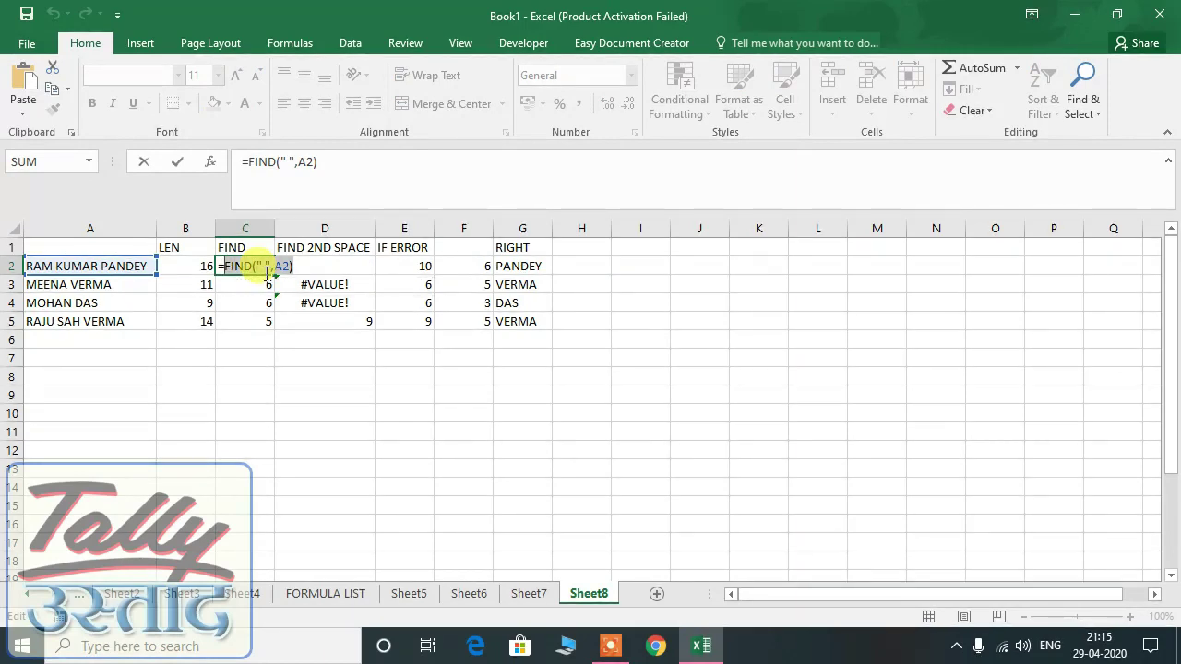
{"action": "key", "text": "Escape"}
Step: Replace the C2 reference in the value_if_error argument of G2's IFERROR with FIND(" ",A2)
{"action": "key", "text": "Right"}
{"action": "key", "text": "Right"}
{"action": "key", "text": "Right"}
{"action": "key", "text": "Right"}
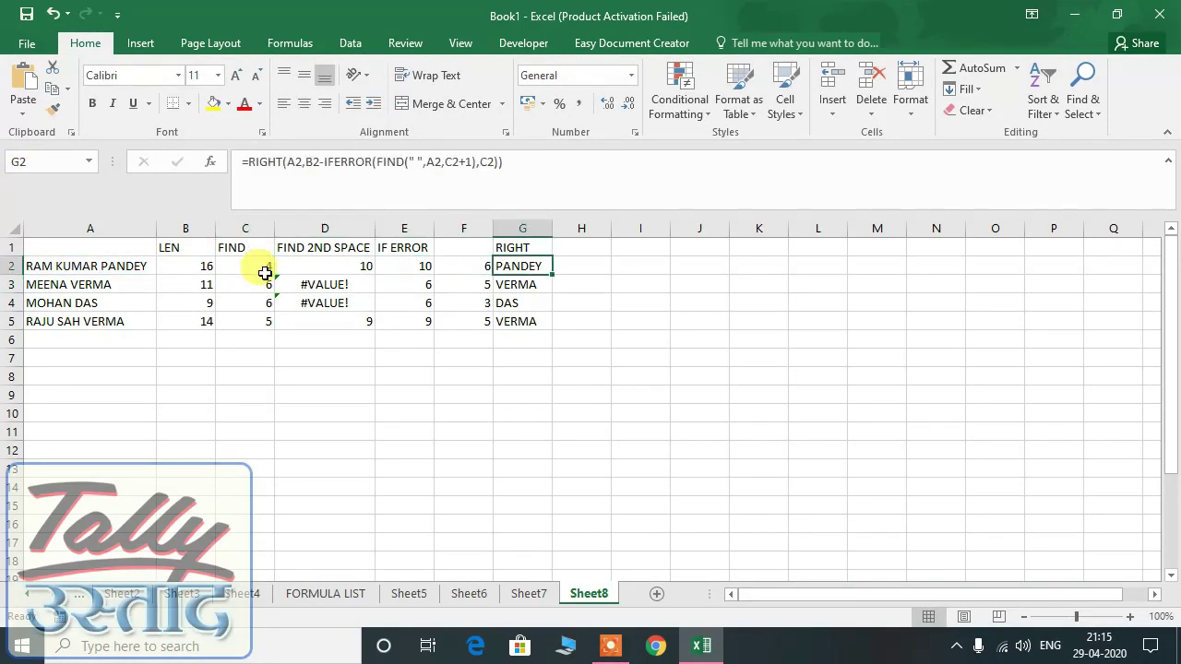
{"action": "key", "text": "F2"}
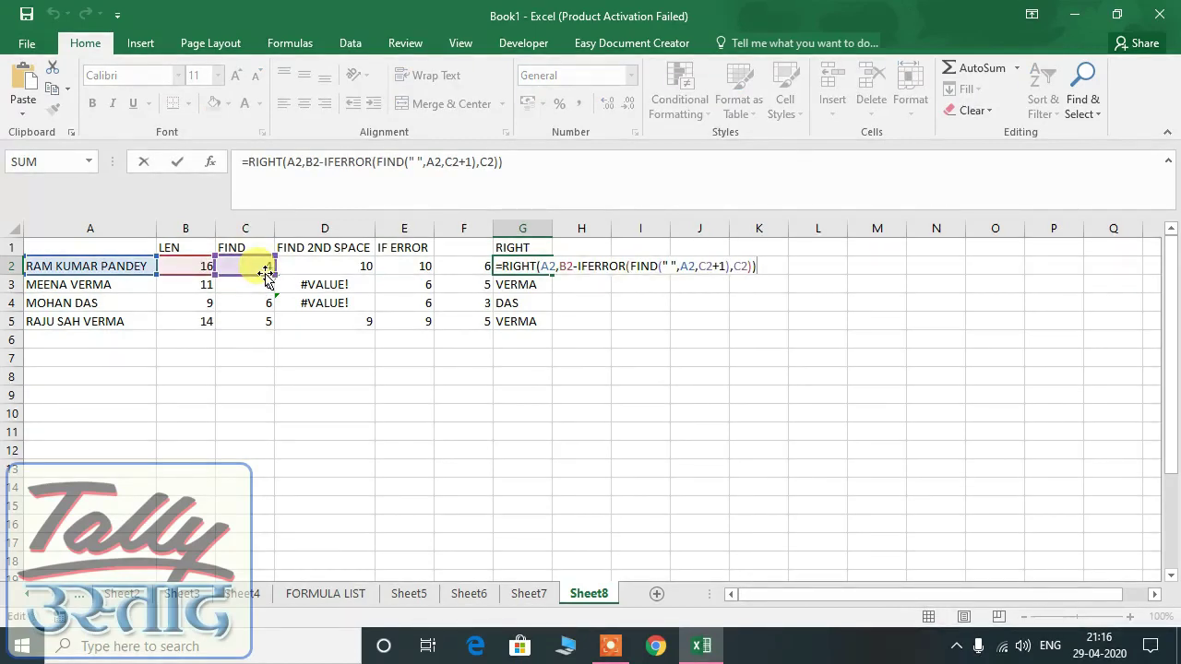
{"action": "key", "text": "Left"}
{"action": "key", "text": "Left"}
{"action": "key", "text": "Left"}
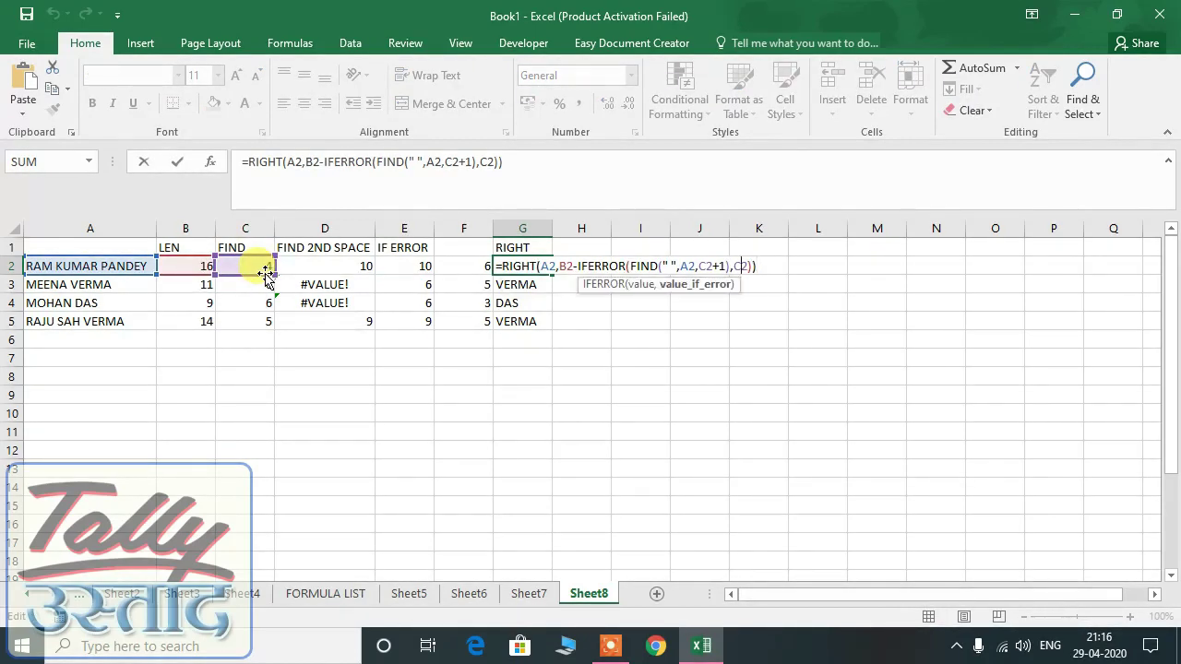
{"action": "key", "text": "shift+Left"}
{"action": "key", "text": "shift+Left"}
{"action": "type", "text": "FIND(\" \",A2"}
Step: Replace the C2 reference in the inner FIND's start number with FIND(" ",A2), keeping the +1, and commit G2's formula
{"action": "key", "text": "Left"}
{"action": "key", "text": "Left"}
{"action": "key", "text": "Left"}
{"action": "key", "text": "Left"}
{"action": "key", "text": "Left"}
{"action": "key", "text": "Left"}
{"action": "key", "text": "Left"}
{"action": "key", "text": "Left"}
{"action": "key", "text": "Left"}
{"action": "key", "text": "Left"}
{"action": "key", "text": "Left"}
{"action": "key", "text": "Left"}
{"action": "key", "text": "Left"}
{"action": "key", "text": "Left"}
{"action": "key", "text": "Left"}
{"action": "key", "text": "Left"}
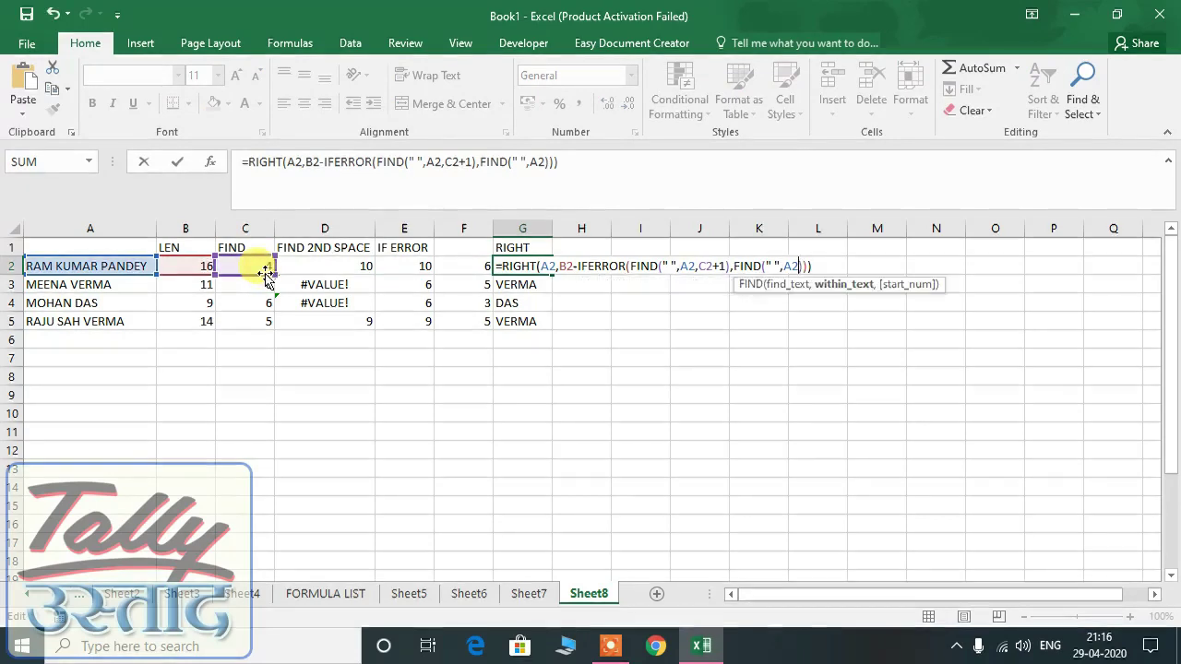
{"action": "key", "text": "shift+Left"}
{"action": "key", "text": "shift+Left"}
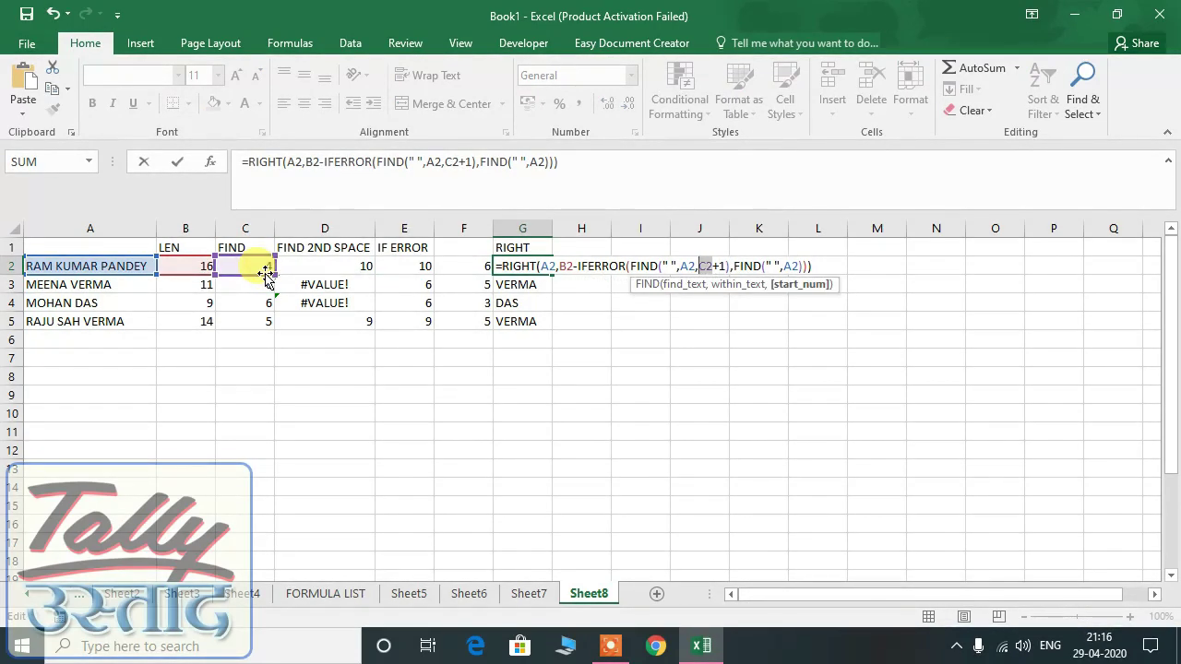
{"action": "type", "text": "FIND(\" \",A2)"}
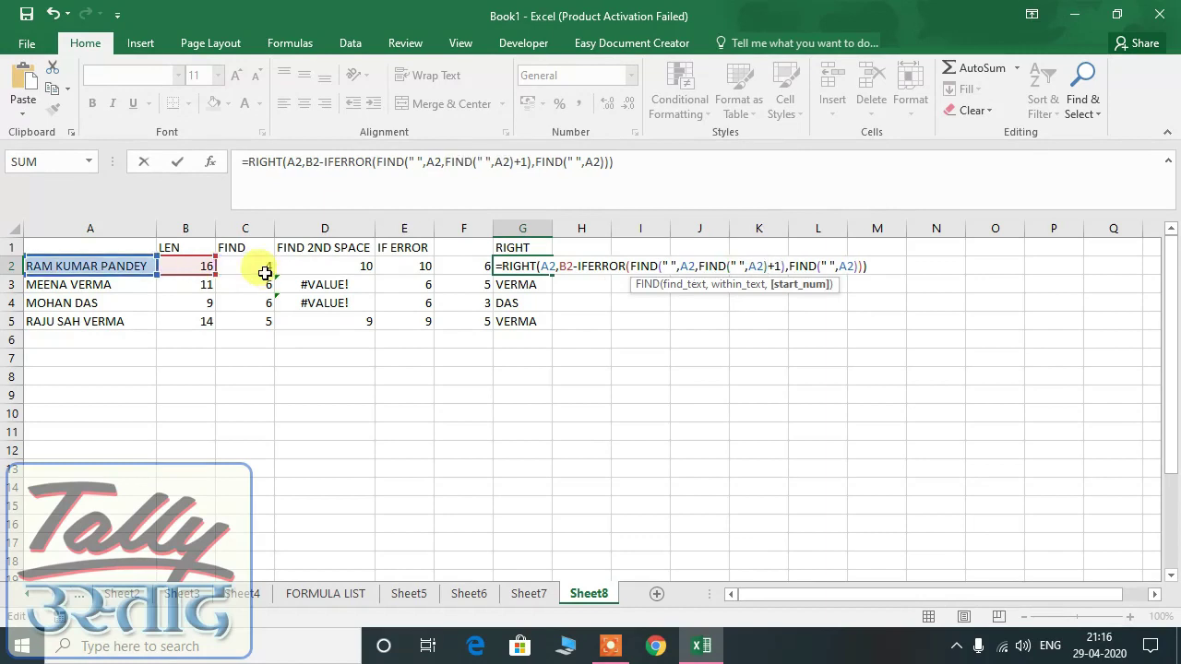
{"action": "key", "text": "Left"}
{"action": "key", "text": "Left"}
{"action": "key", "text": "Left"}
{"action": "key", "text": "Left"}
{"action": "key", "text": "Left"}
{"action": "key", "text": "Left"}
{"action": "key", "text": "Left"}
{"action": "key", "text": "Left"}
{"action": "key", "text": "Left"}
{"action": "key", "text": "Left"}
{"action": "key", "text": "Left"}
{"action": "key", "text": "Return"}
{"action": "key", "text": "Up"}
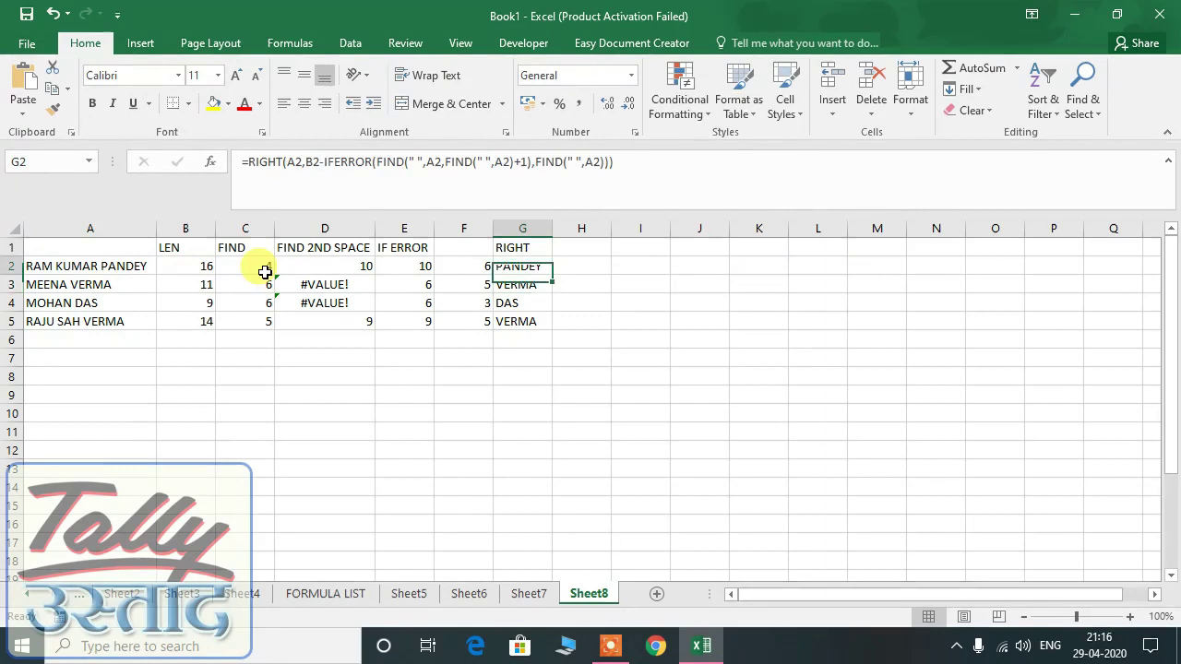
Step: Check the remaining helper reference in G2 and copy the expression LEN(A2) from B2
{"action": "key", "text": "F2"}
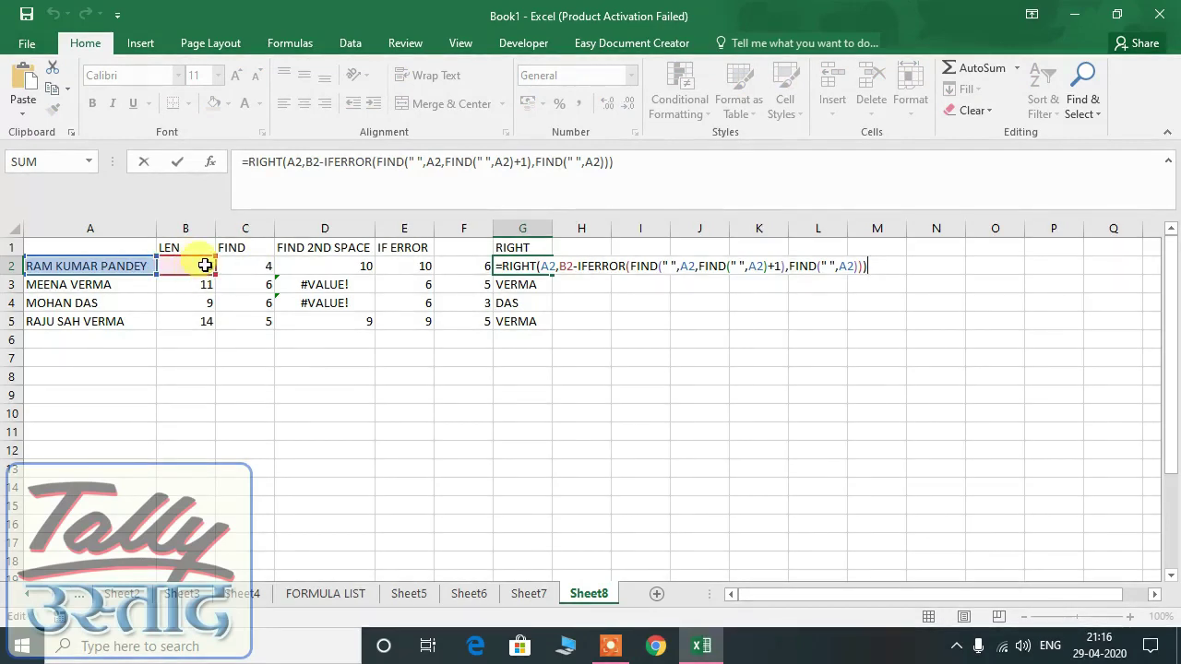
{"action": "key", "text": "Escape"}
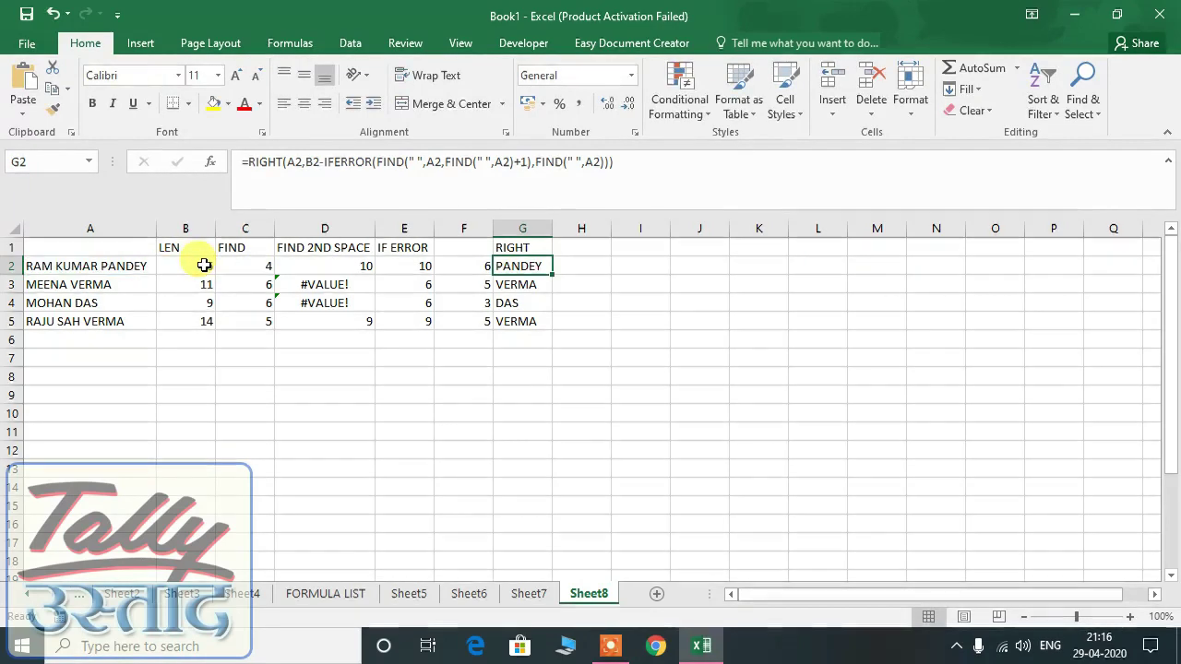
{"action": "key", "text": "Left"}
{"action": "key", "text": "Left"}
{"action": "key", "text": "Left"}
{"action": "key", "text": "Left"}
{"action": "key", "text": "Left"}
{"action": "double_click", "coordinate": [204, 265]}
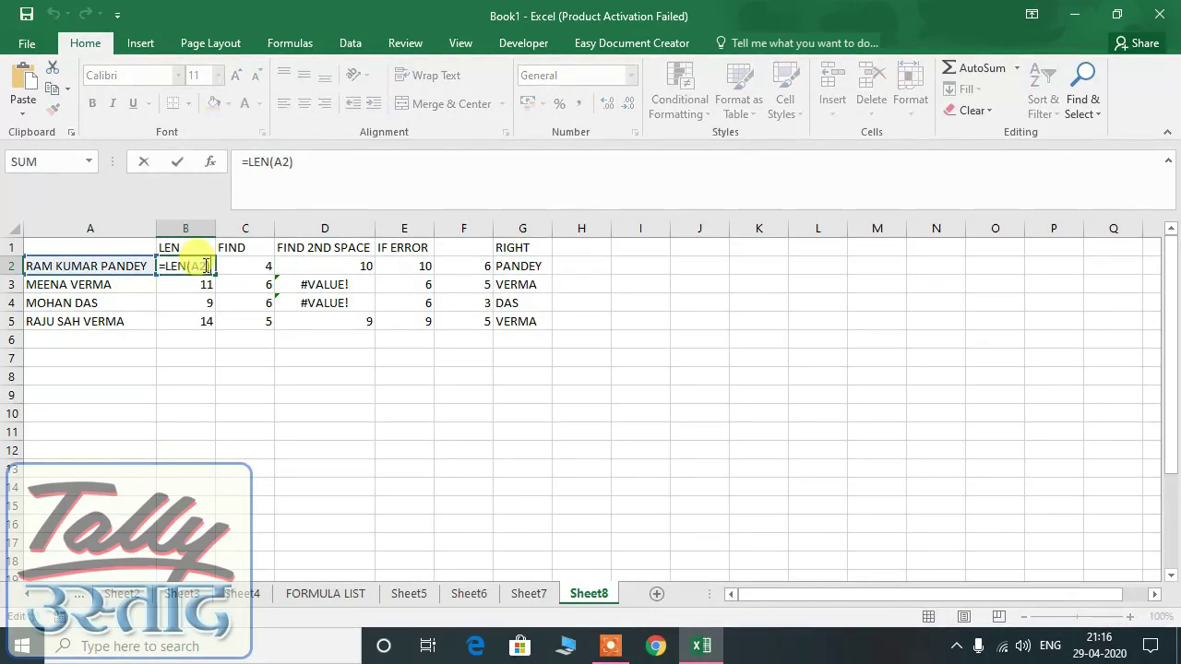
{"action": "key", "text": "shift+Left"}
{"action": "key", "text": "shift+Left"}
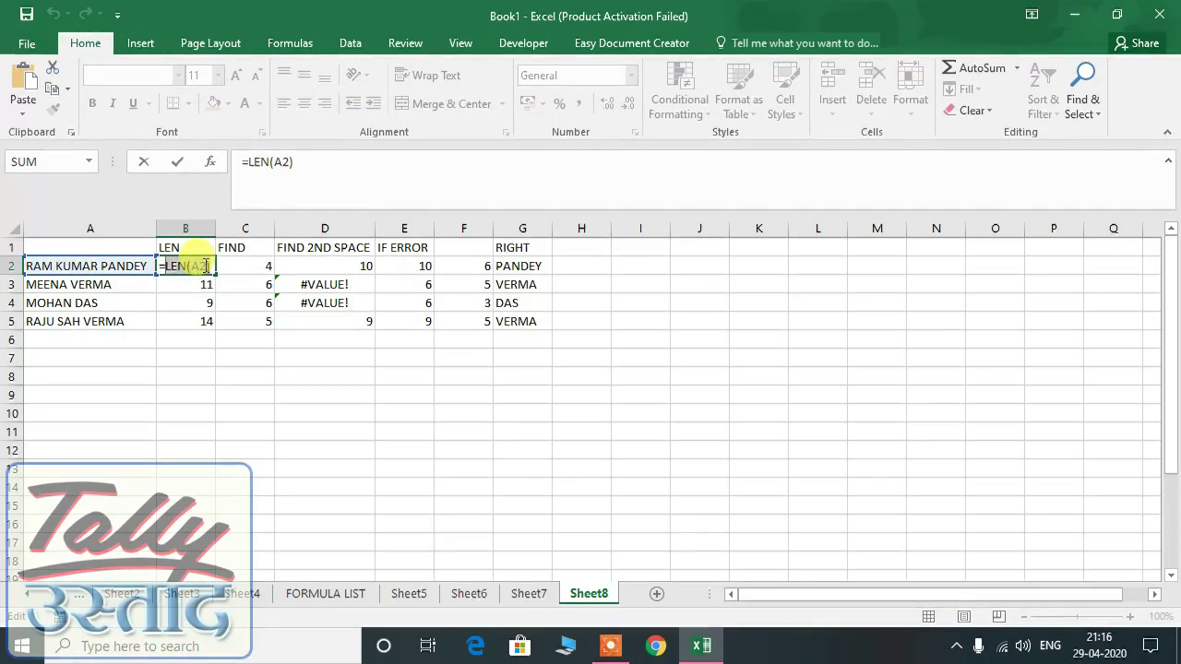
{"action": "key", "text": "Return"}
Step: Replace the B2 reference in G2's RIGHT formula with LEN(A2) and commit the formula
{"action": "key", "text": "Up"}
{"action": "key", "text": "Right"}
{"action": "key", "text": "Right"}
{"action": "key", "text": "Right"}
{"action": "key", "text": "Right"}
{"action": "key", "text": "Right"}
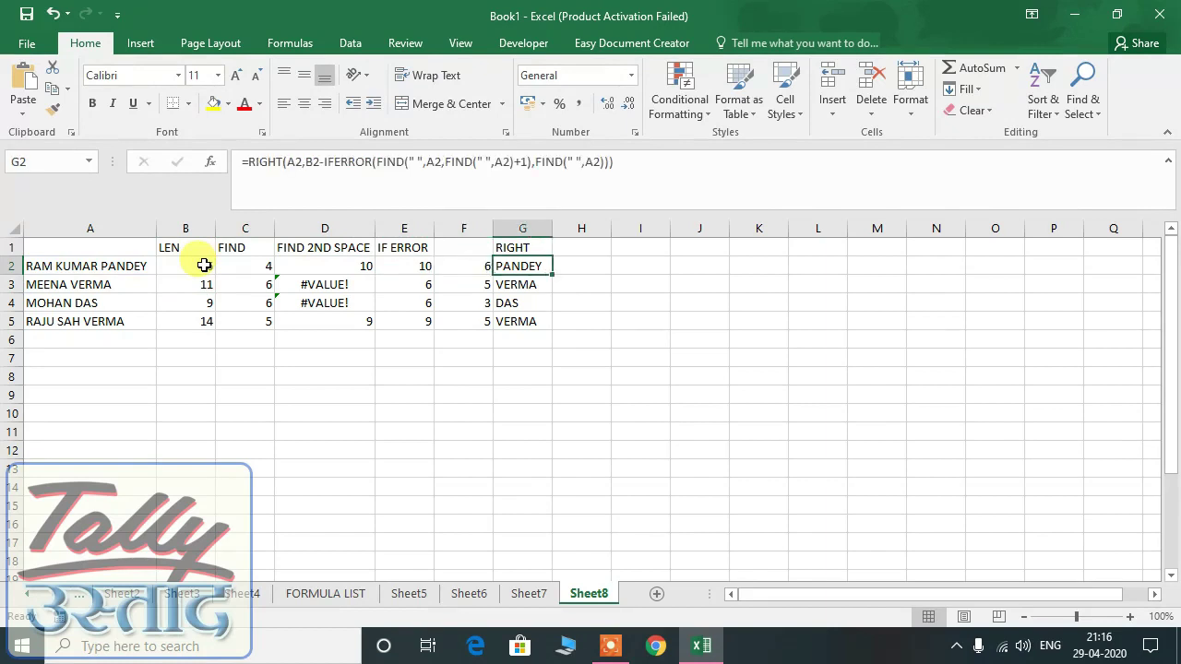
{"action": "key", "text": "F2"}
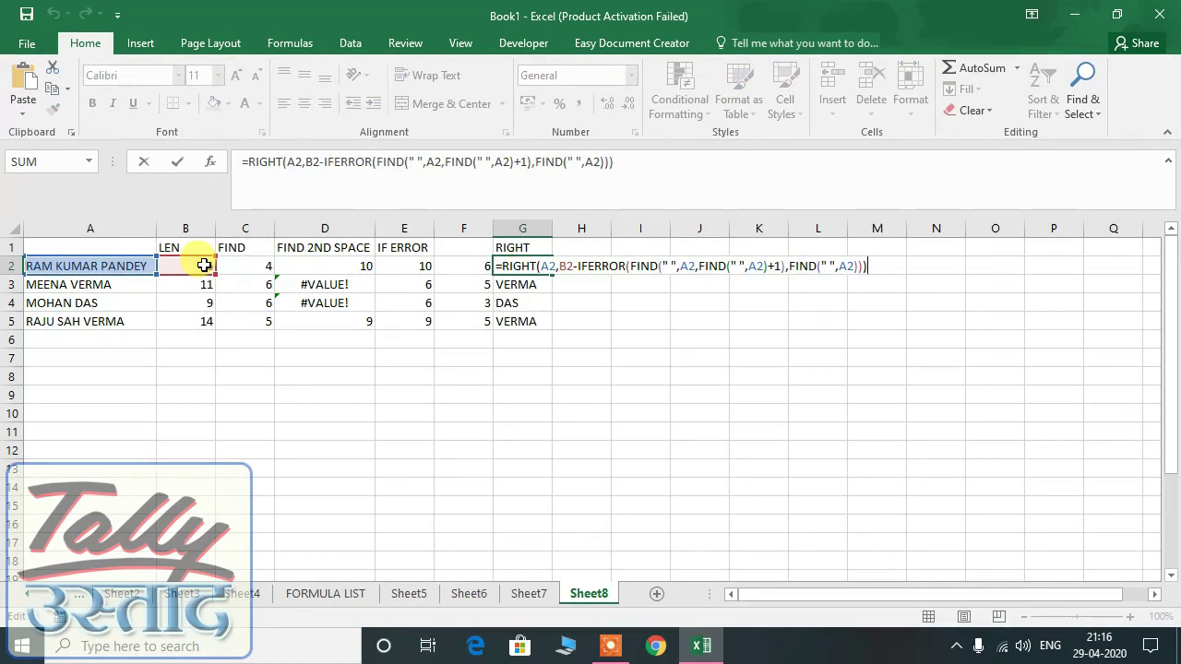
{"action": "key", "text": "Left"}
{"action": "key", "text": "Left"}
{"action": "key", "text": "Left"}
{"action": "key", "text": "Left"}
{"action": "key", "text": "Left"}
{"action": "key", "text": "Left"}
{"action": "key", "text": "Left"}
{"action": "key", "text": "Left"}
{"action": "key", "text": "Left"}
{"action": "key", "text": "Left"}
{"action": "key", "text": "Left"}
{"action": "key", "text": "Left"}
{"action": "key", "text": "Left"}
{"action": "key", "text": "Left"}
{"action": "key", "text": "Left"}
{"action": "key", "text": "Left"}
{"action": "key", "text": "Left"}
{"action": "key", "text": "Left"}
{"action": "key", "text": "Left"}
{"action": "key", "text": "Left"}
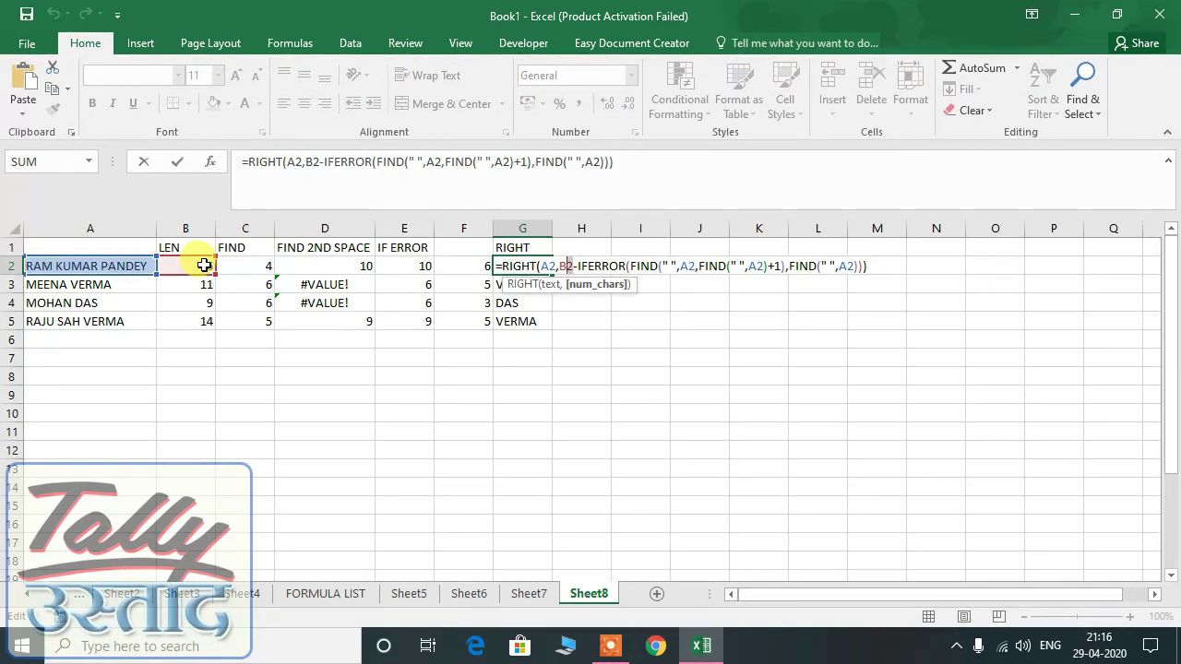
{"action": "type", "text": "LEN(A2)"}
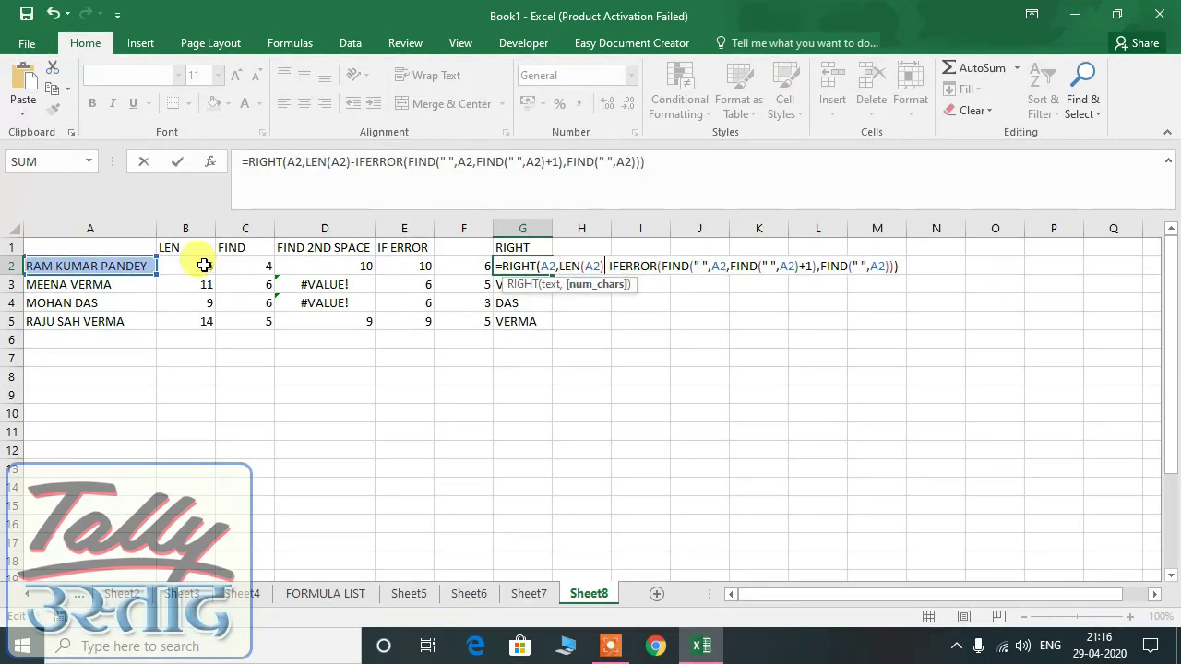
{"action": "key", "text": "Return"}
{"action": "key", "text": "Up"}
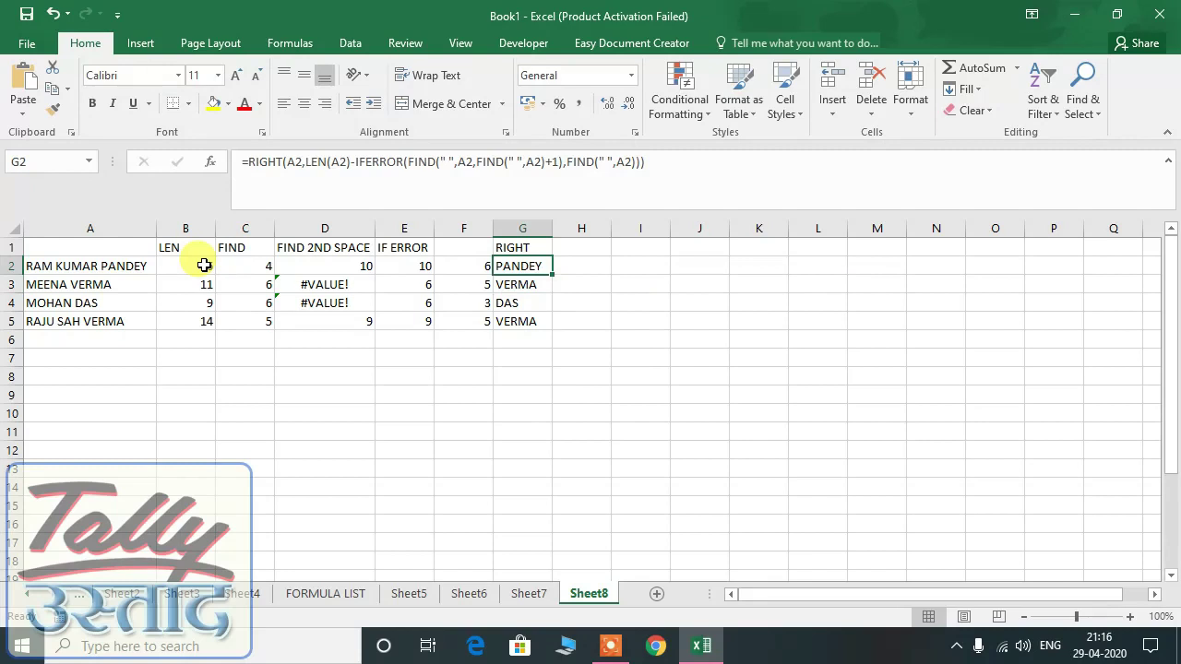
Step: Review the nested formula in G2 and compare it with the helper formulas in B2 through F2
{"action": "key", "text": "F2"}
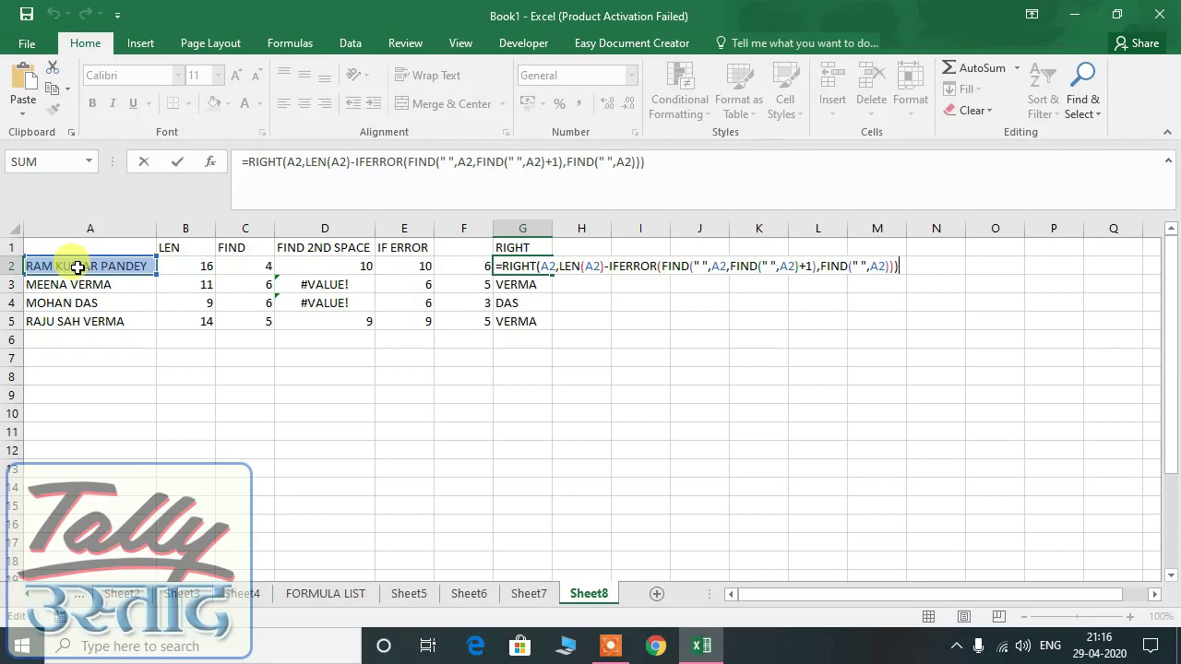
{"action": "key", "text": "Escape"}
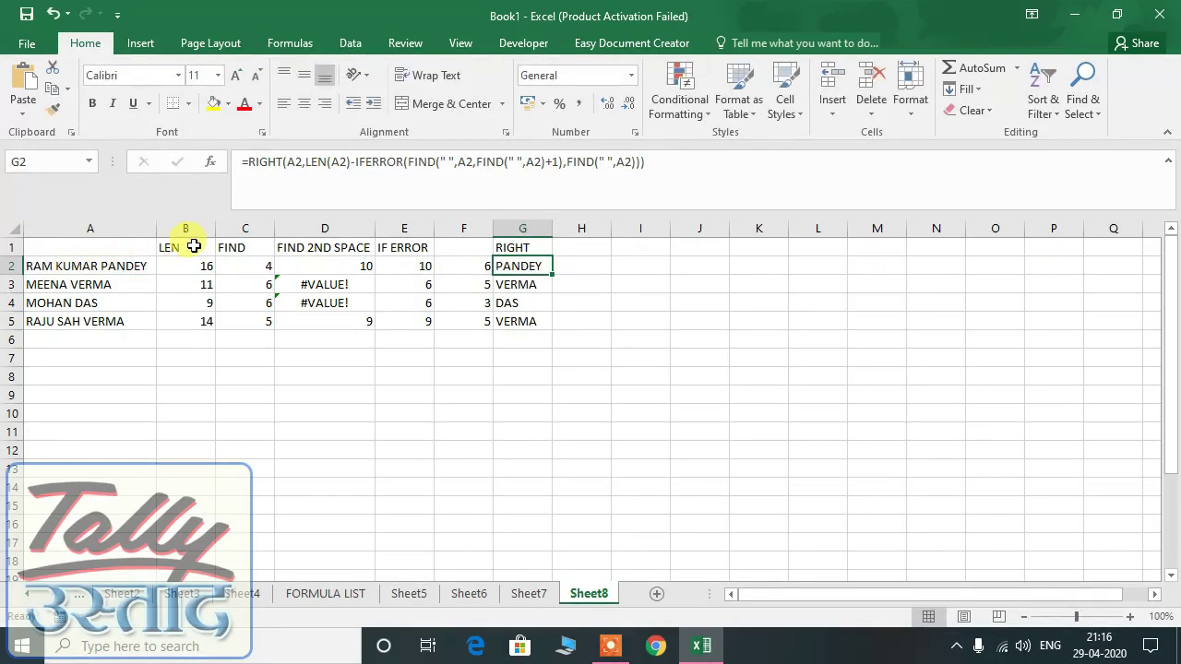
{"action": "left_click_drag", "start_coordinate": [188, 267], "coordinate": [412, 329]}
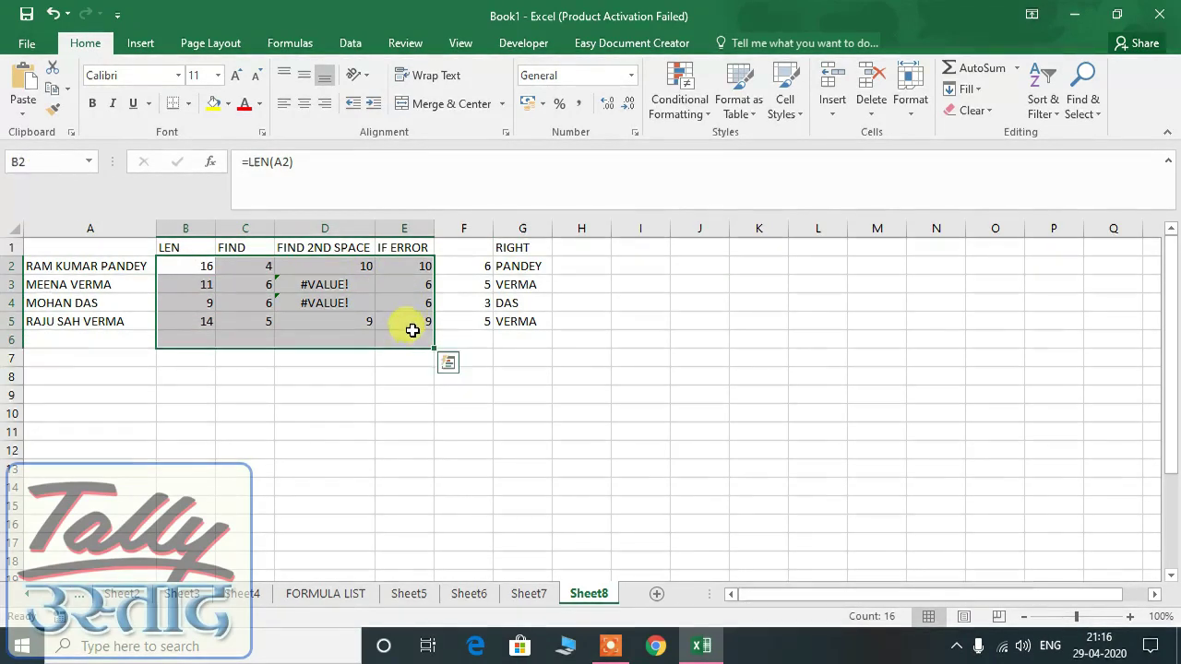
{"action": "left_click", "coordinate": [318, 267]}
{"action": "left_click", "coordinate": [201, 266]}
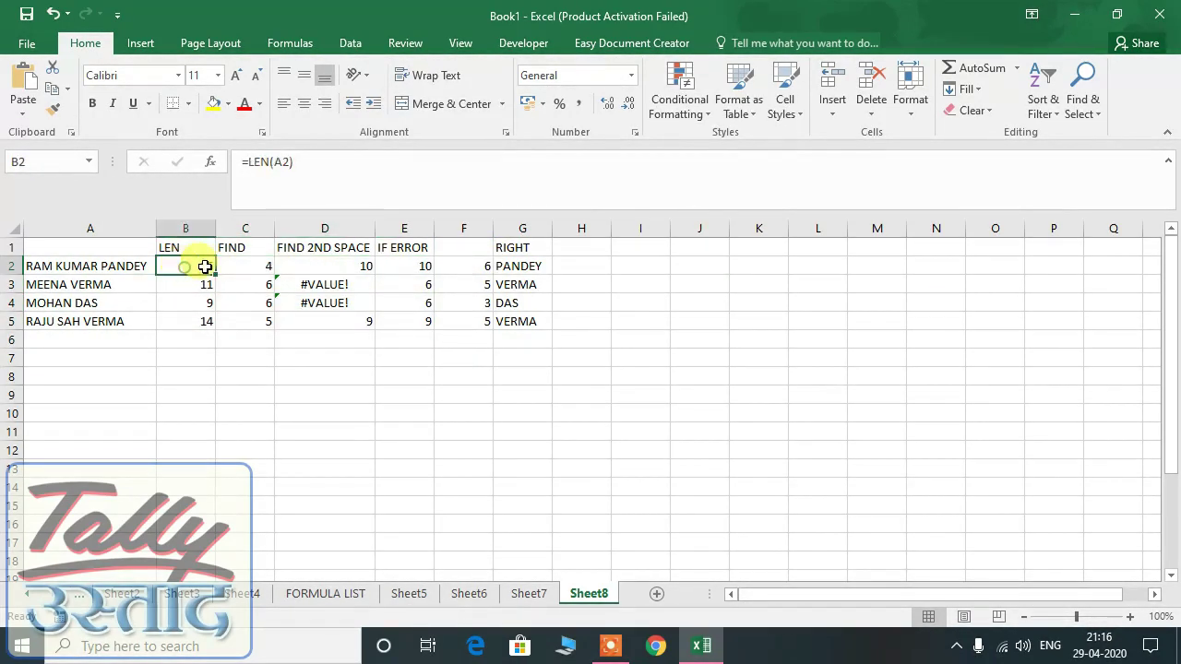
{"action": "left_click", "coordinate": [253, 266]}
{"action": "left_click", "coordinate": [328, 266]}
{"action": "left_click", "coordinate": [440, 264]}
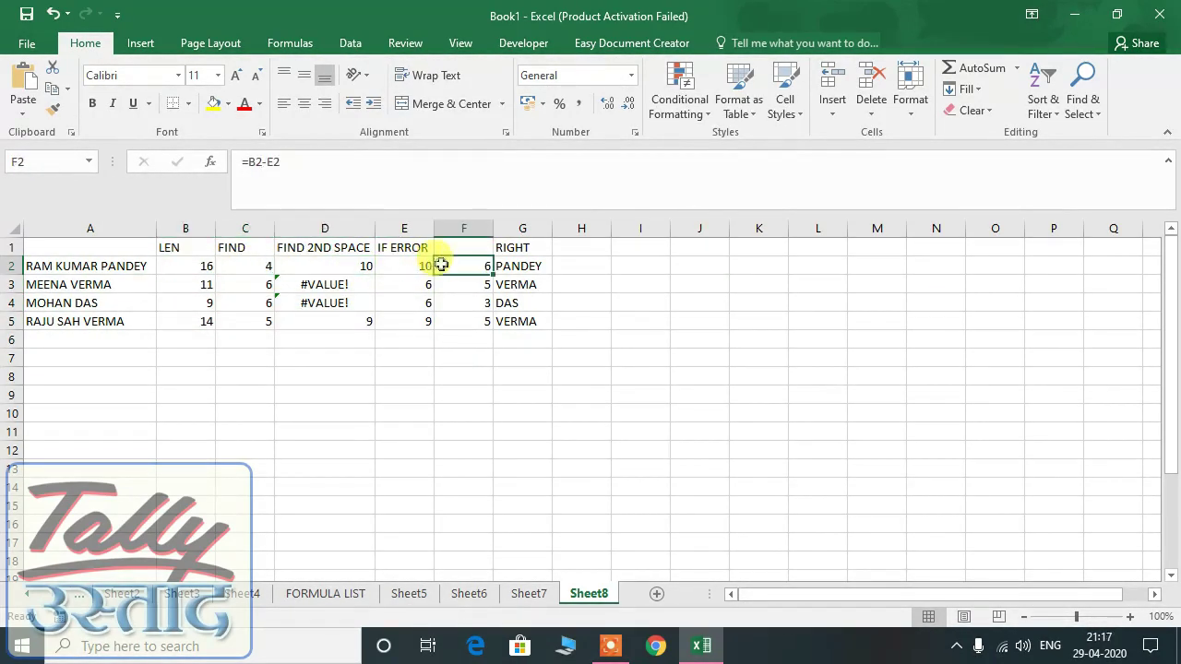
{"action": "left_click", "coordinate": [408, 265]}
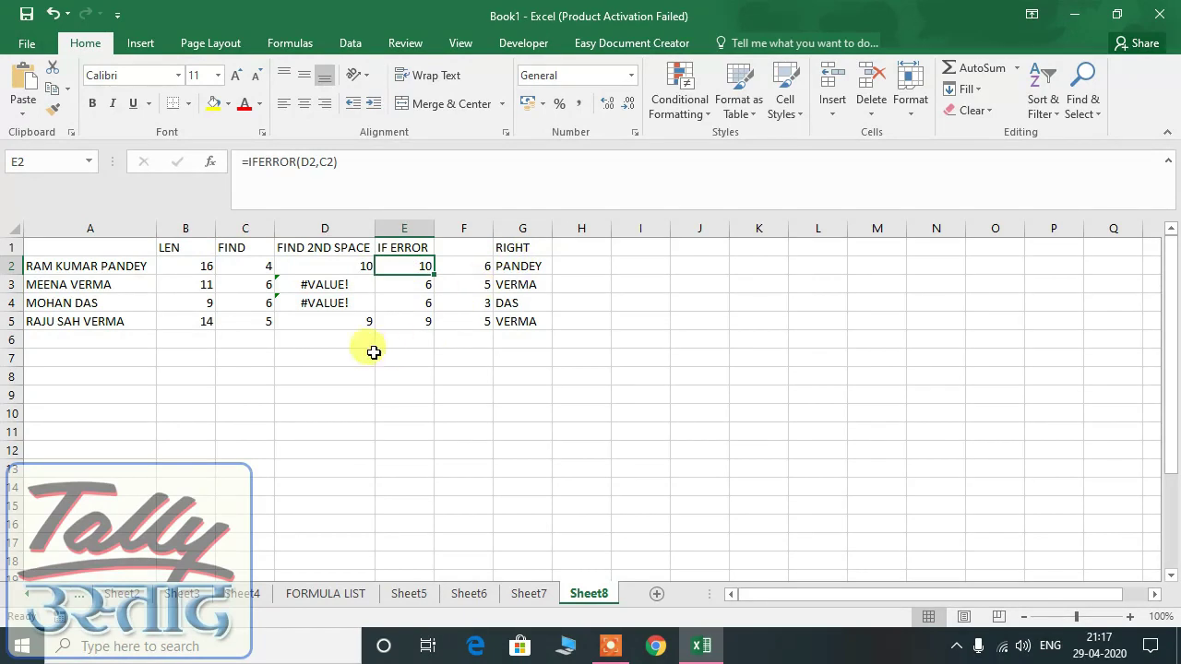
{"action": "left_click", "coordinate": [207, 268]}
{"action": "left_click", "coordinate": [245, 266]}
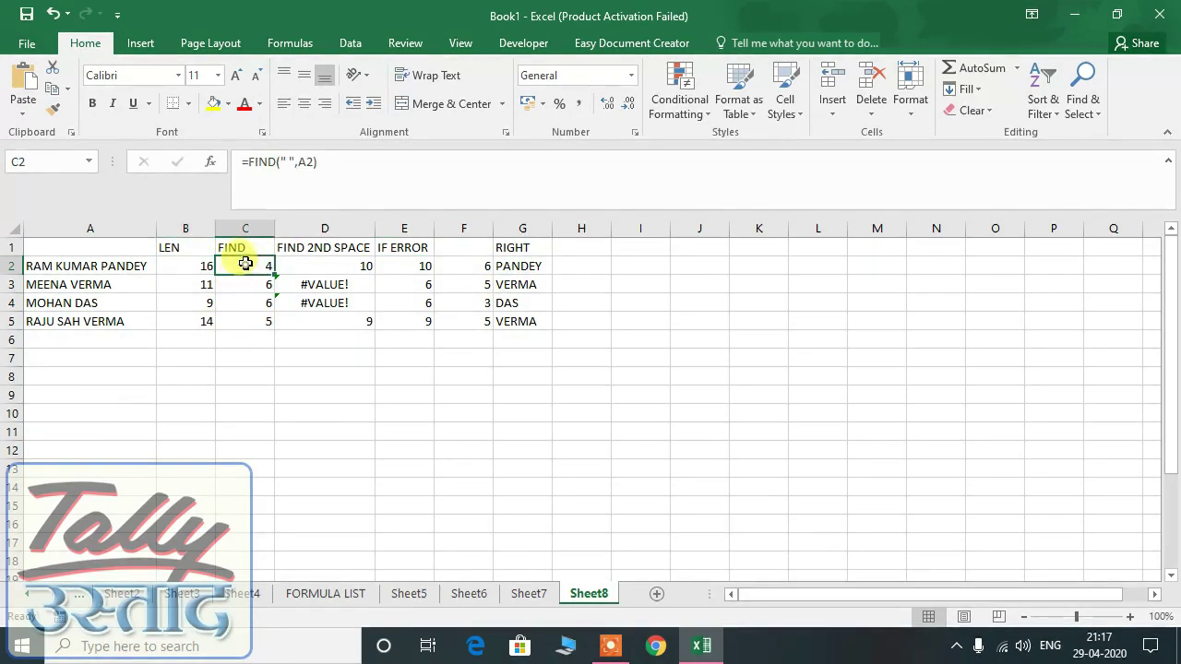
{"action": "left_click", "coordinate": [305, 262]}
{"action": "left_click", "coordinate": [407, 264]}
{"action": "left_click", "coordinate": [467, 264]}
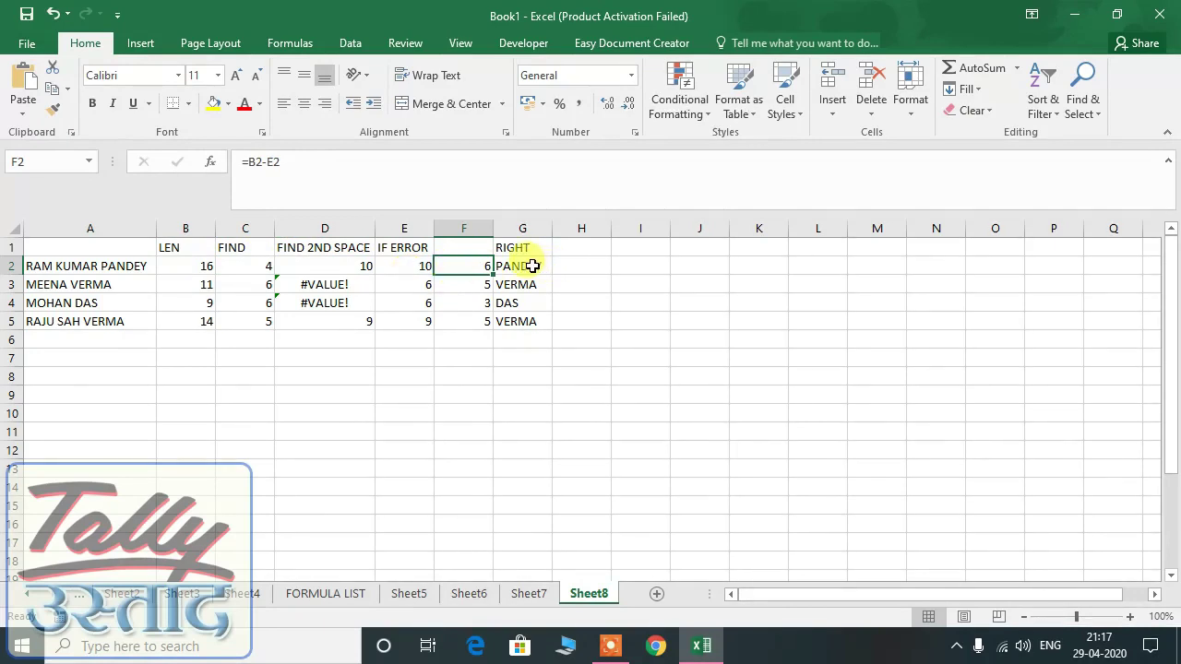
{"action": "left_click", "coordinate": [532, 265]}
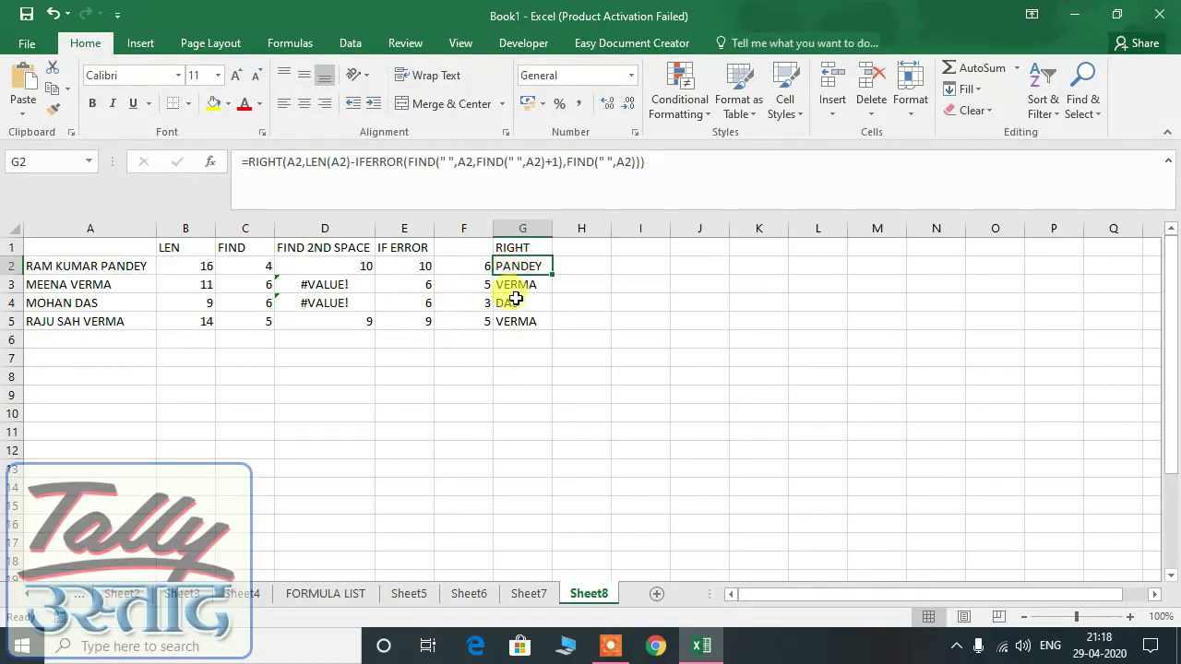
Step: Clear the helper cells B2:F6 and delete the helper columns B through F
{"action": "left_click", "coordinate": [515, 298]}
{"action": "left_click", "coordinate": [198, 268]}
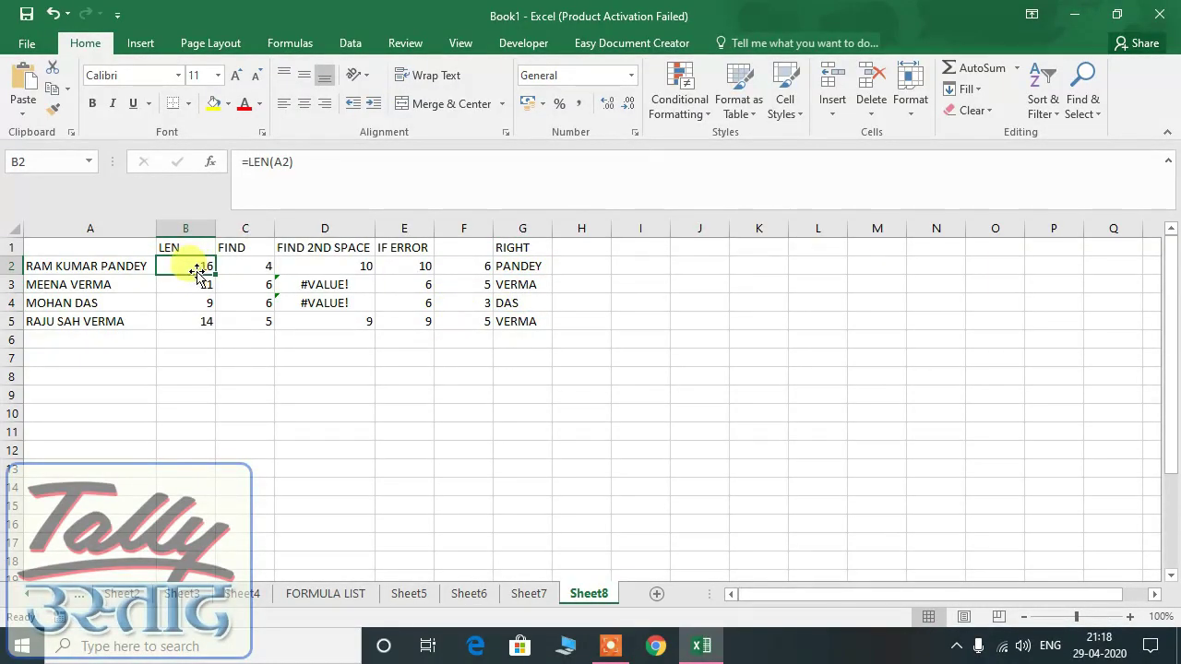
{"action": "left_click_drag", "start_coordinate": [188, 266], "coordinate": [479, 331]}
{"action": "key", "text": "Delete"}
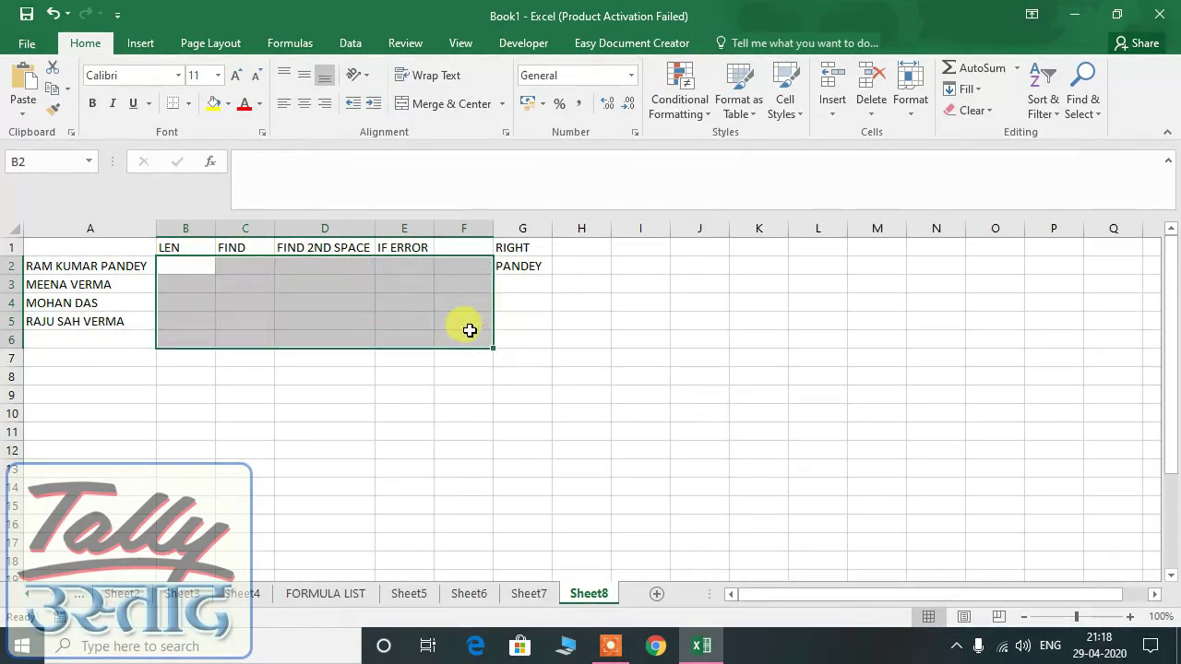
{"action": "left_click", "coordinate": [304, 320]}
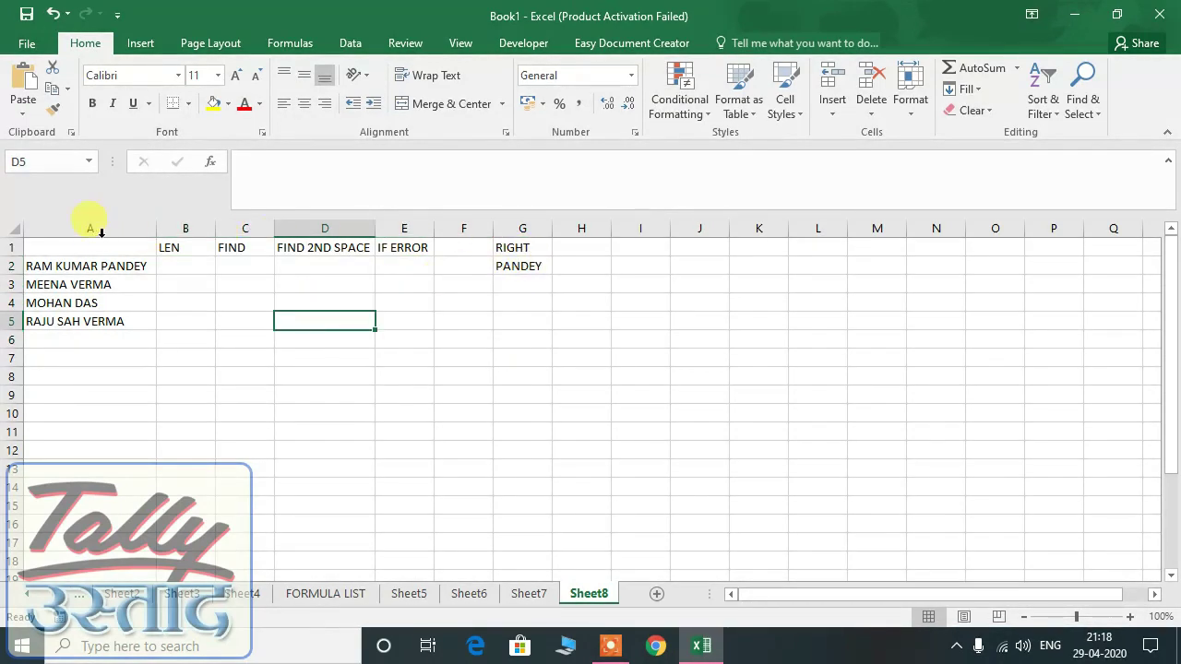
{"action": "left_click_drag", "start_coordinate": [182, 222], "coordinate": [454, 221]}
{"action": "key", "text": "ctrl+minus"}
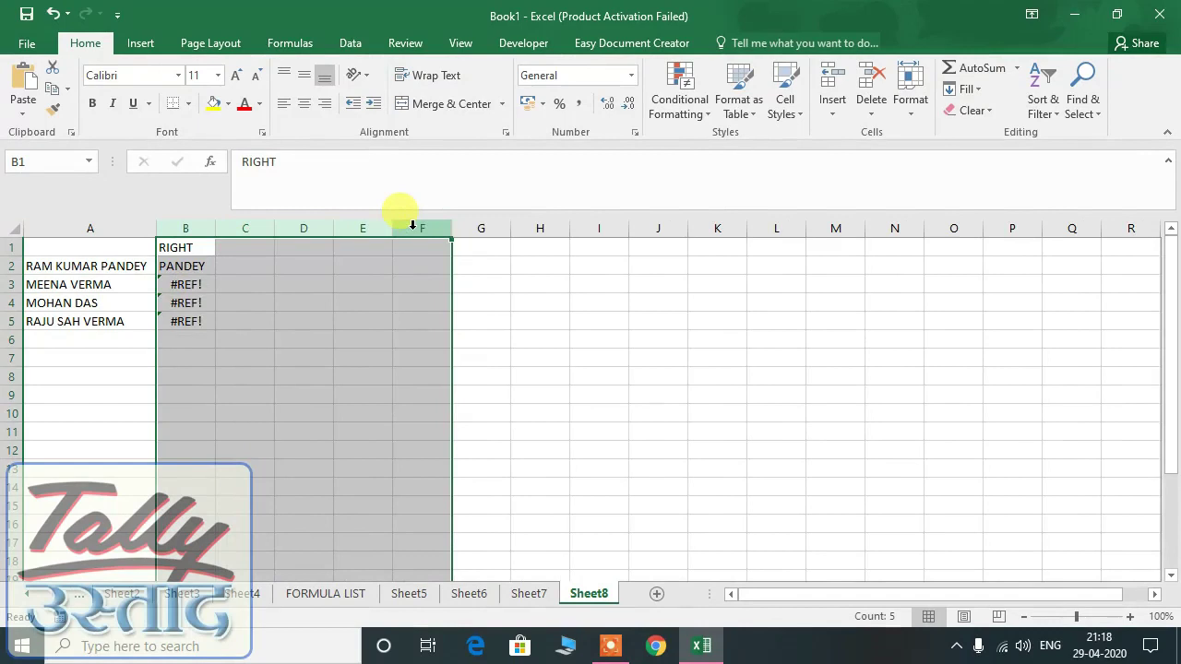
Step: Copy the nested RIGHT formula from B2 into B3:B5
{"action": "left_click", "coordinate": [191, 320]}
{"action": "left_click", "coordinate": [201, 267]}
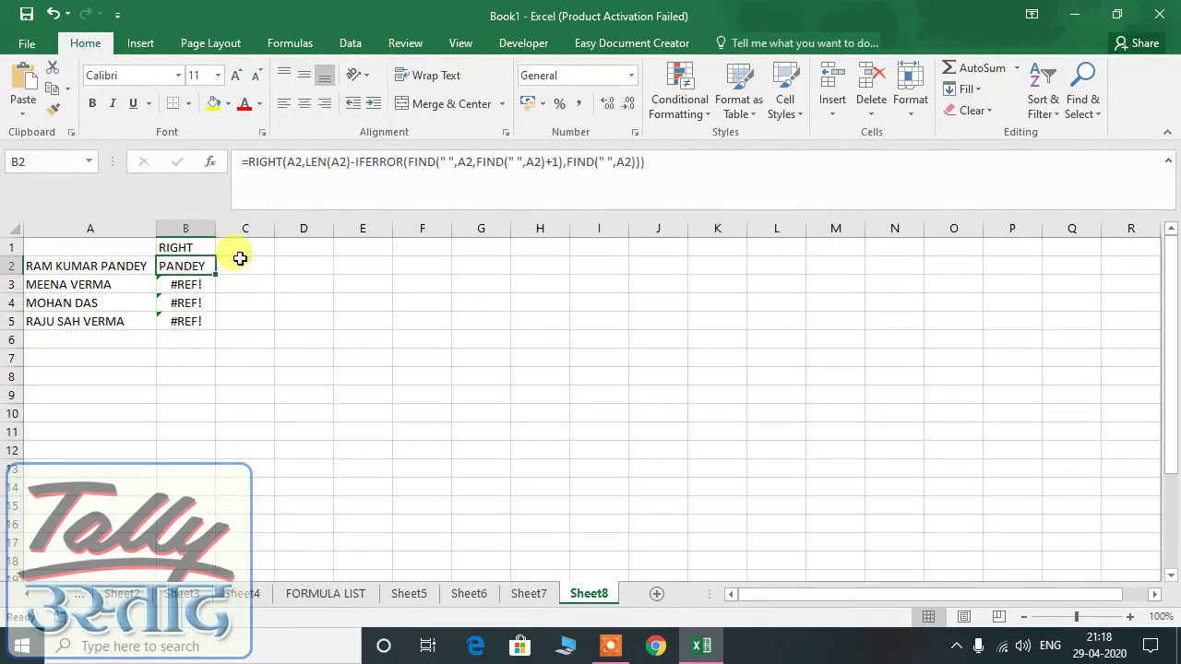
{"action": "key", "text": "ctrl+c"}
{"action": "key", "text": "Down"}
{"action": "key", "text": "shift+Down"}
{"action": "key", "text": "shift+Down"}
{"action": "key", "text": "ctrl+v"}
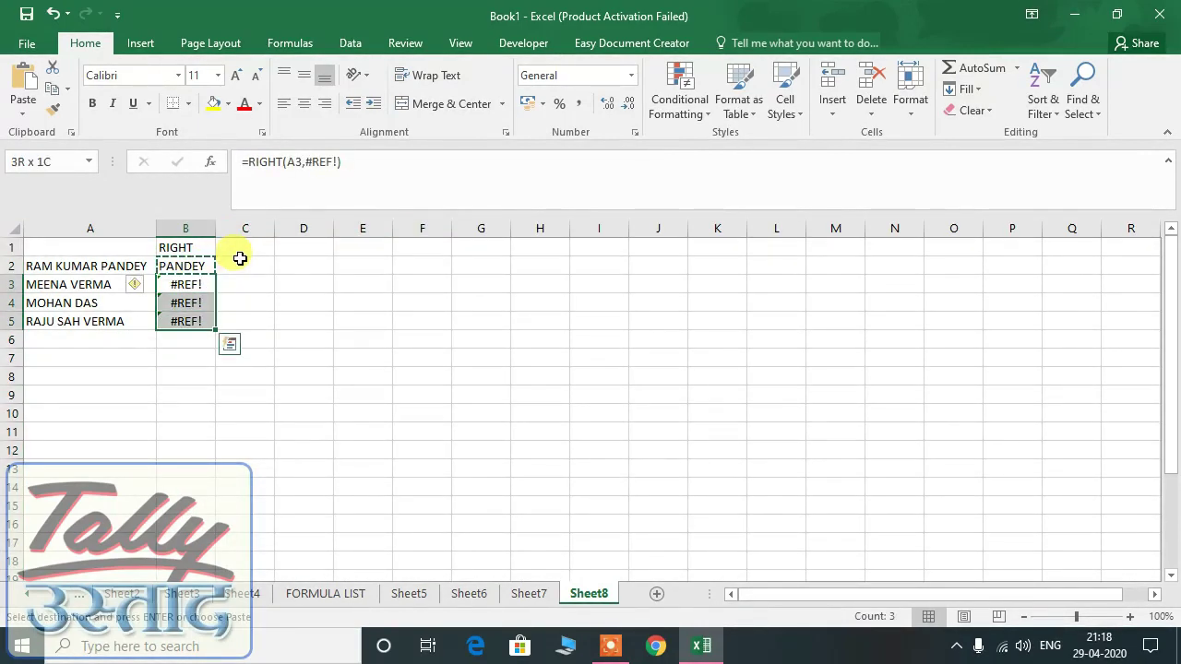
{"action": "key", "text": "Escape"}
{"action": "key", "text": "Up"}
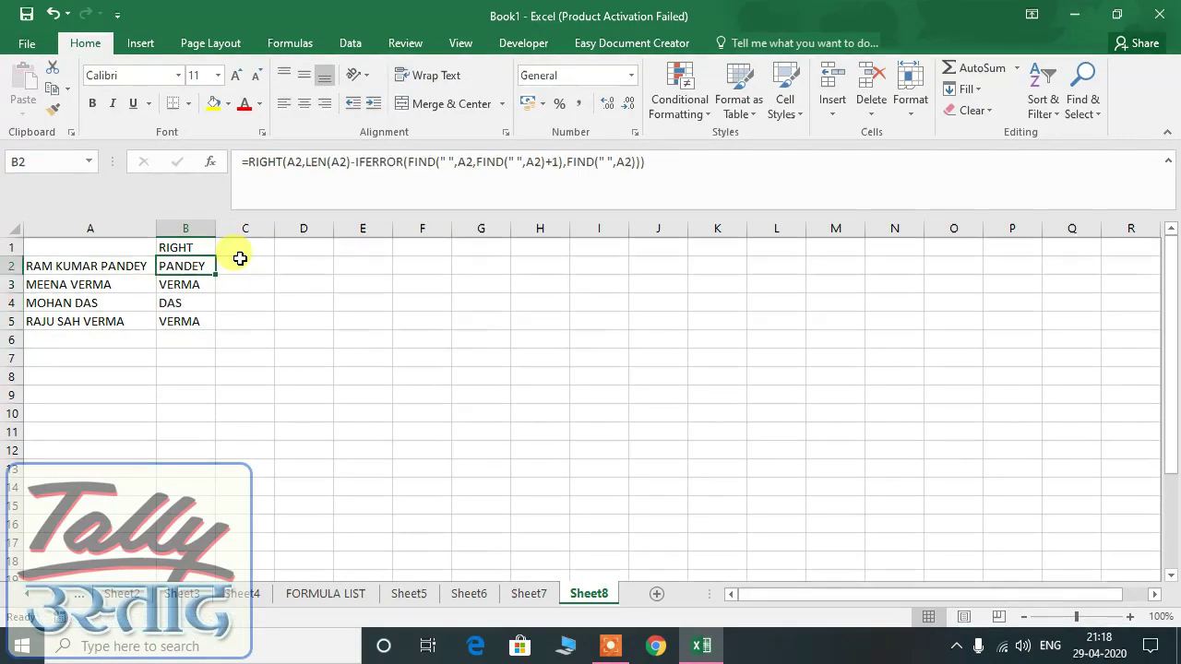
Step: Check the copied formulas in B2:B5 against the full names in column A
{"action": "key", "text": "Down"}
{"action": "key", "text": "Down"}
{"action": "key", "text": "Down"}
{"action": "key", "text": "Up"}
{"action": "key", "text": "Up"}
{"action": "key", "text": "Up"}
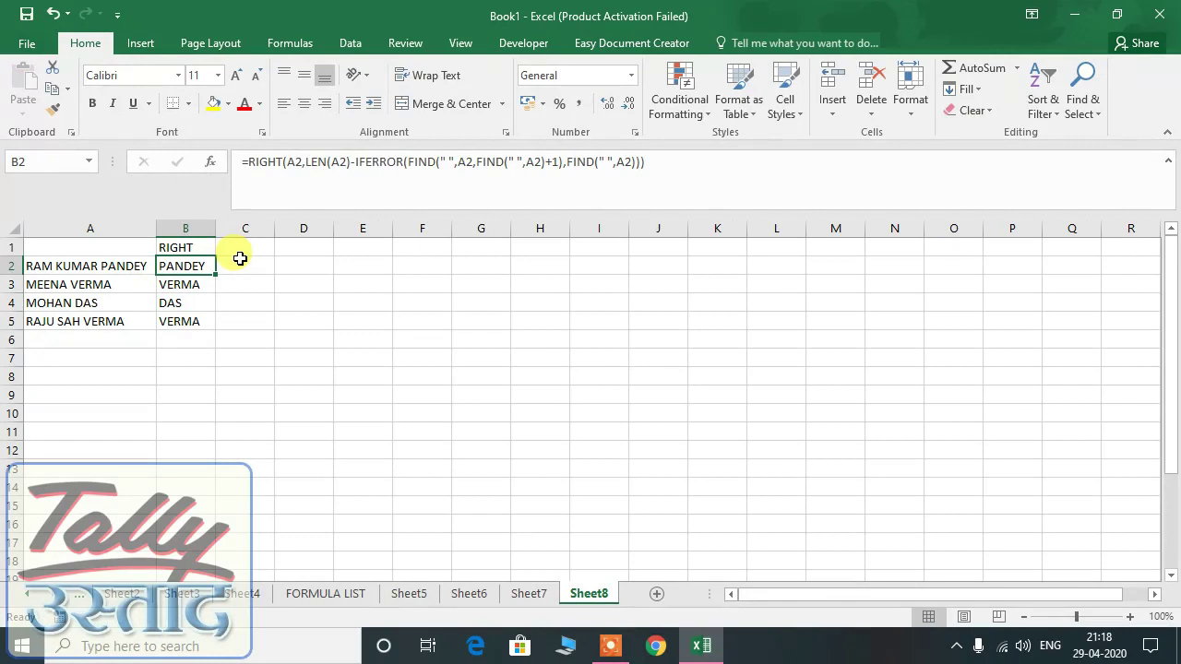
{"action": "key", "text": "Left"}
{"action": "key", "text": "Down"}
{"action": "key", "text": "Down"}
{"action": "key", "text": "Up"}
{"action": "key", "text": "Up"}
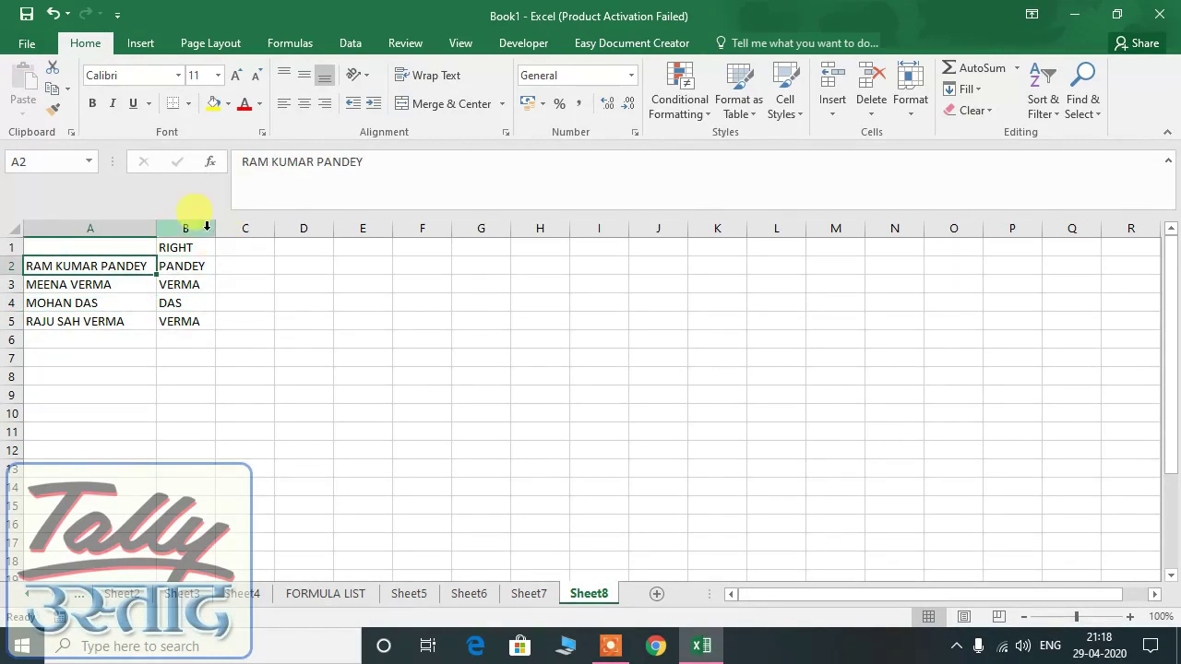
Step: Widen column B to about 13.14, then narrow it slightly to fit the extracted last names
{"action": "left_click_drag", "start_coordinate": [216, 228], "coordinate": [242, 259]}
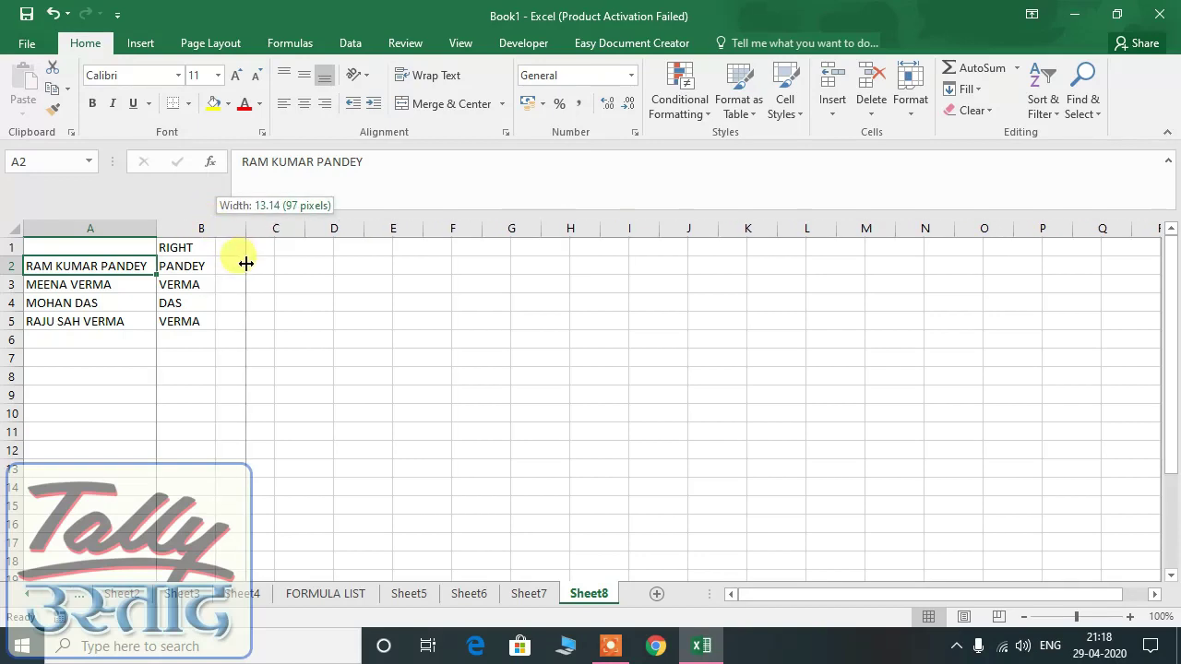
{"action": "left_click", "coordinate": [193, 325]}
{"action": "left_click", "coordinate": [202, 251]}
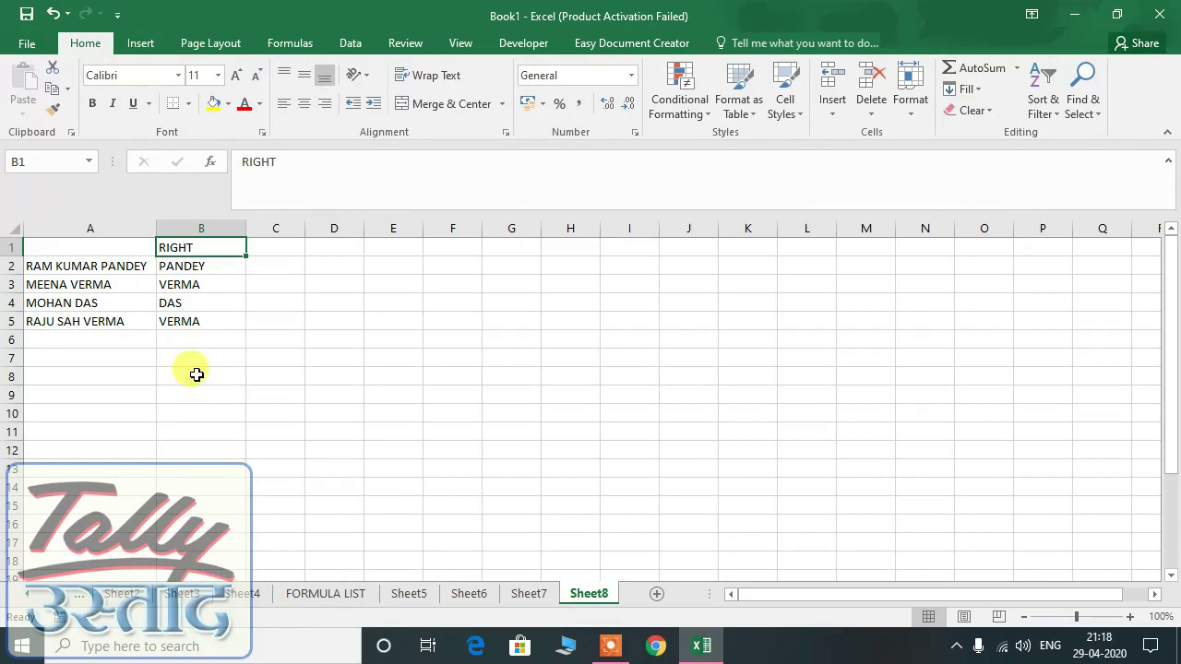
{"action": "left_click", "coordinate": [50, 263]}
{"action": "left_click", "coordinate": [121, 285]}
{"action": "left_click", "coordinate": [136, 356]}
{"action": "left_click", "coordinate": [188, 268]}
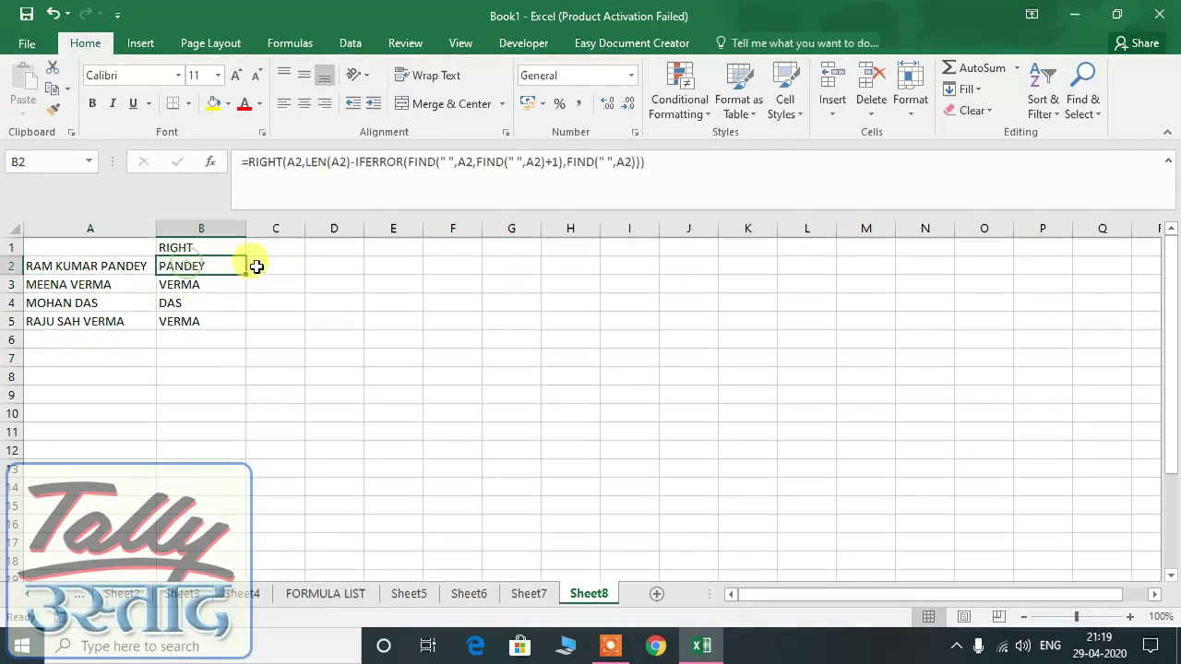
{"action": "left_click_drag", "start_coordinate": [248, 226], "coordinate": [232, 228]}
{"action": "left_click", "coordinate": [139, 374]}
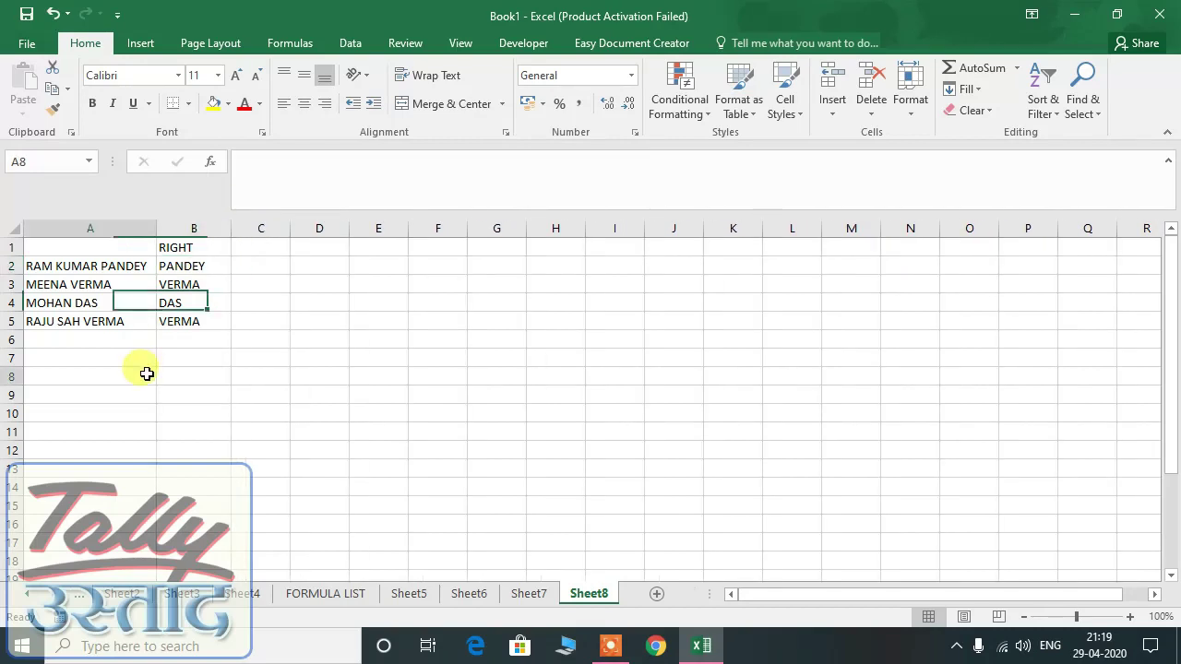
Step: Insert an extra space before the last name in A2 and check the formula in B2
{"action": "left_click", "coordinate": [79, 266]}
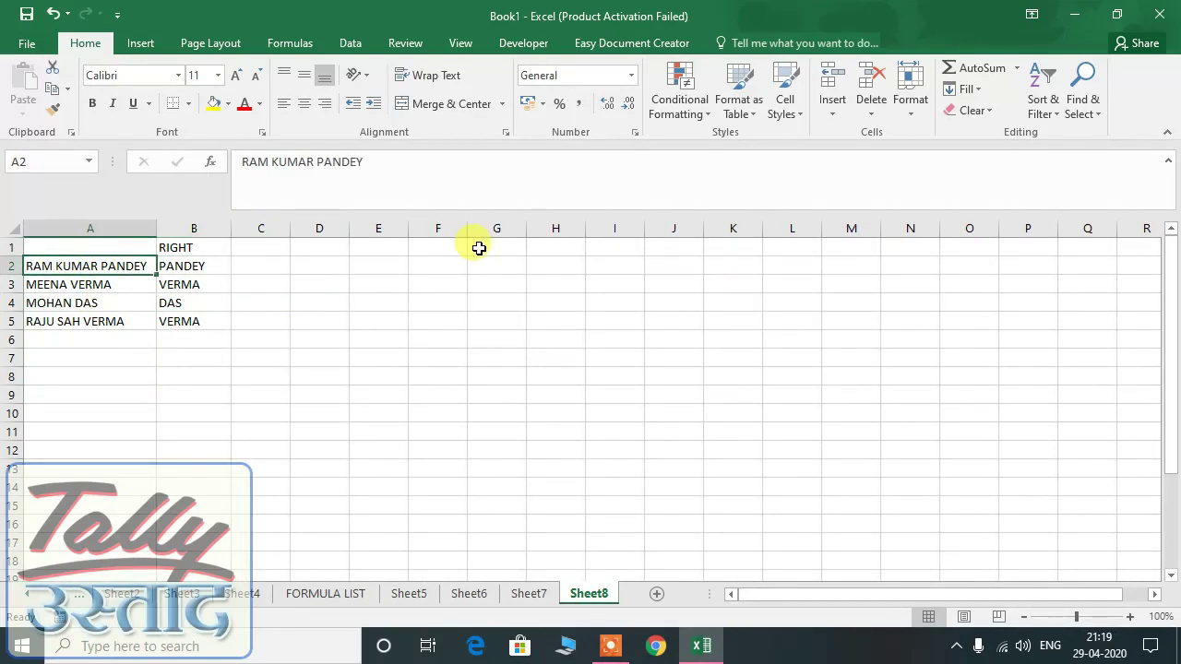
{"action": "key", "text": "F2"}
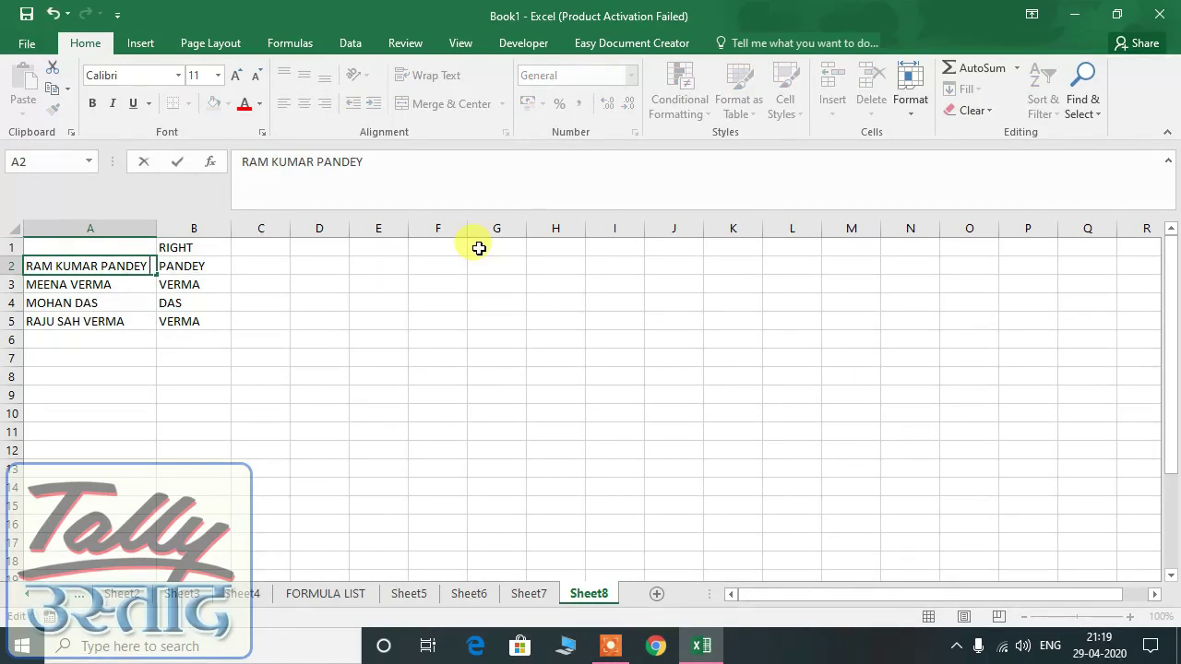
{"action": "key", "text": "Return"}
{"action": "key", "text": "Up"}
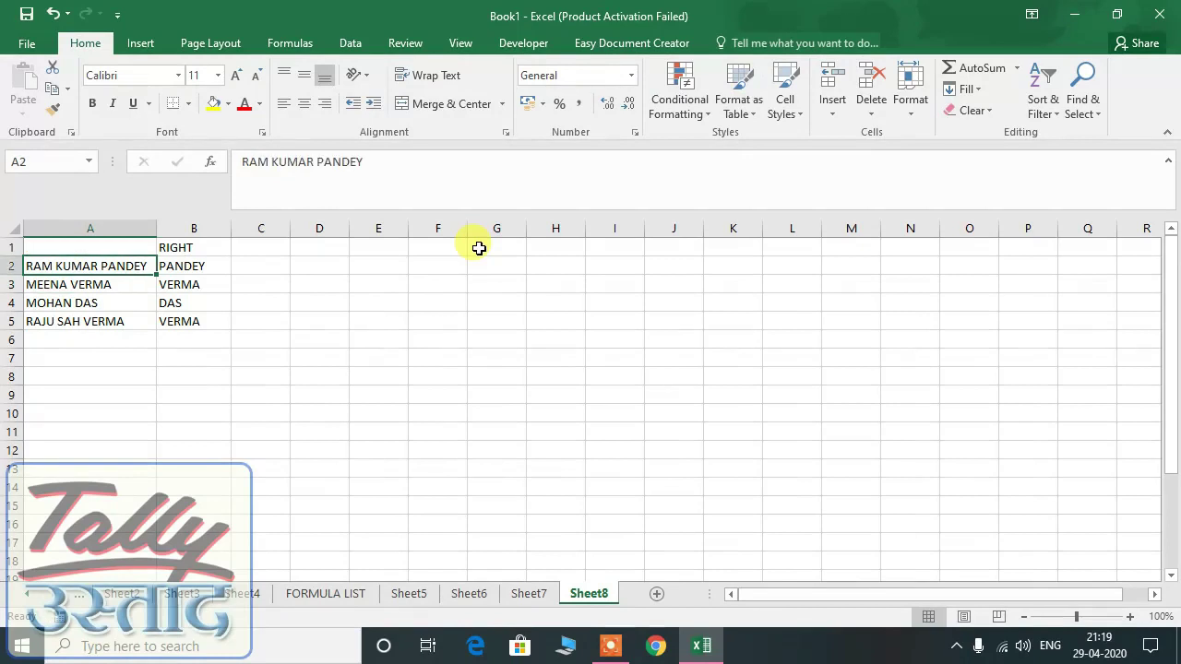
{"action": "key", "text": "F2"}
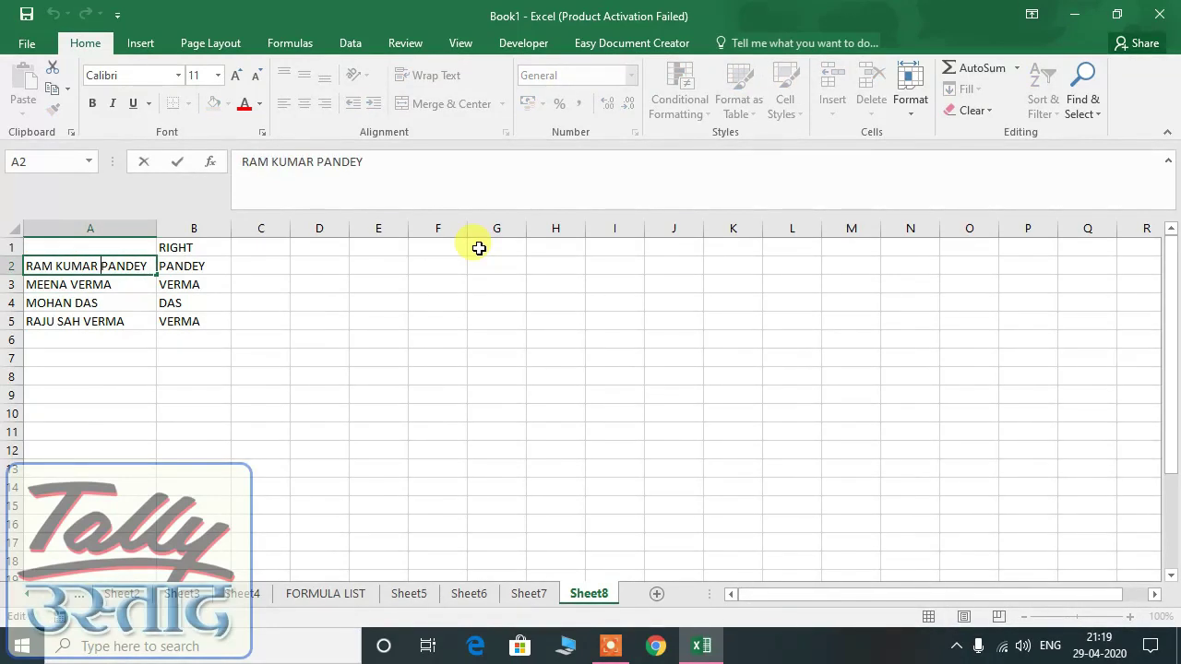
{"action": "key", "text": "Return"}
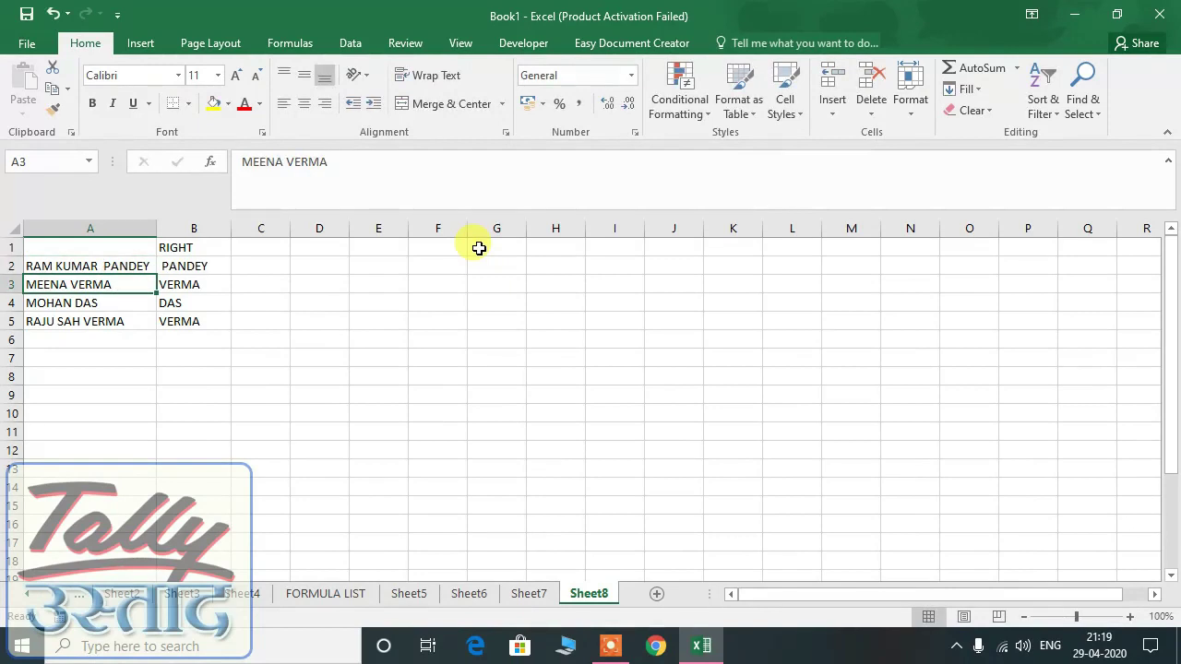
{"action": "key", "text": "Up"}
{"action": "key", "text": "Right"}
{"action": "key", "text": "Left"}
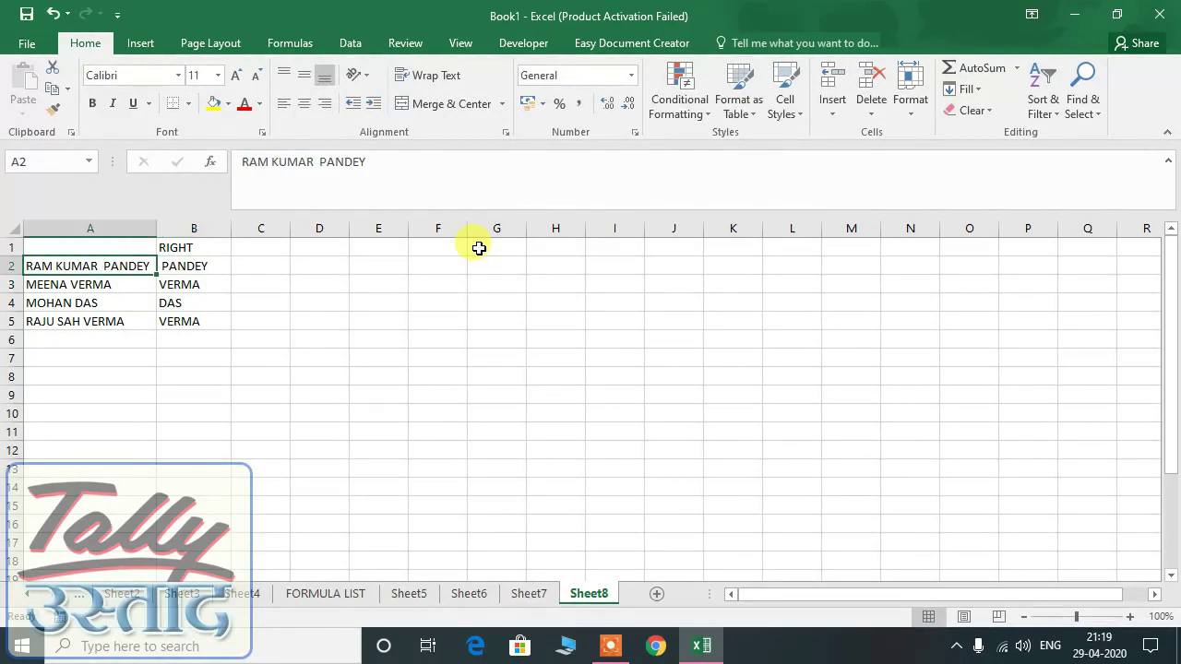
Step: Insert an extra space between the first and middle names in A2
{"action": "key", "text": "F2"}
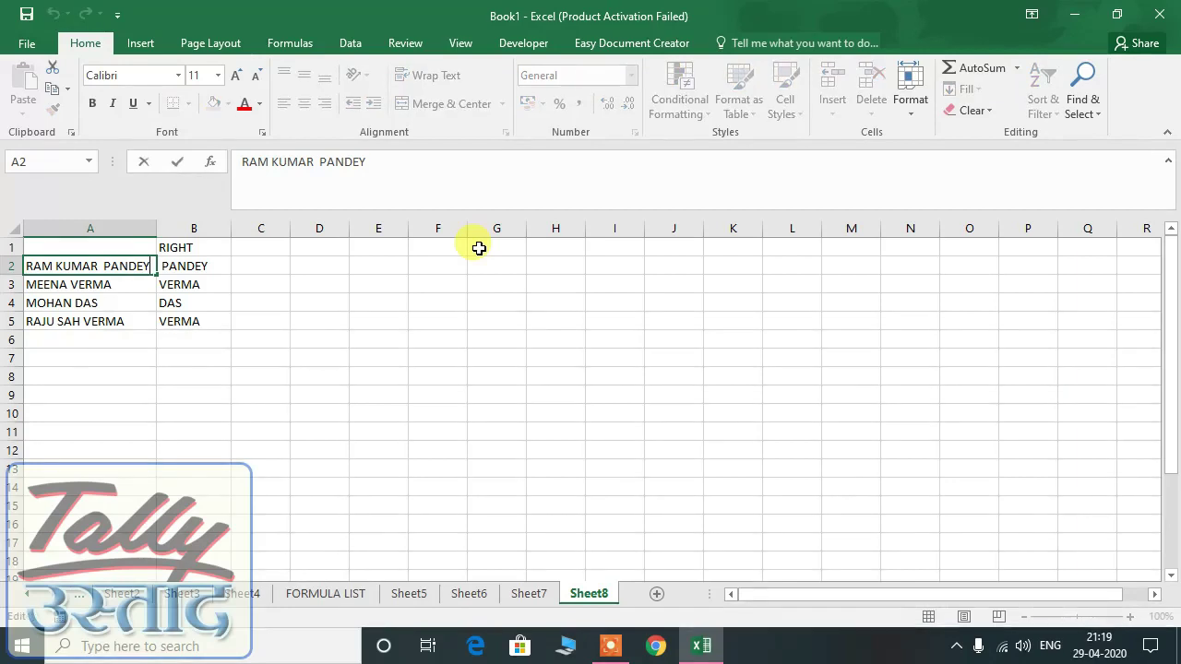
{"action": "key", "text": "ctrl+Left"}
{"action": "key", "text": "ctrl+Left"}
{"action": "key", "text": "Return"}
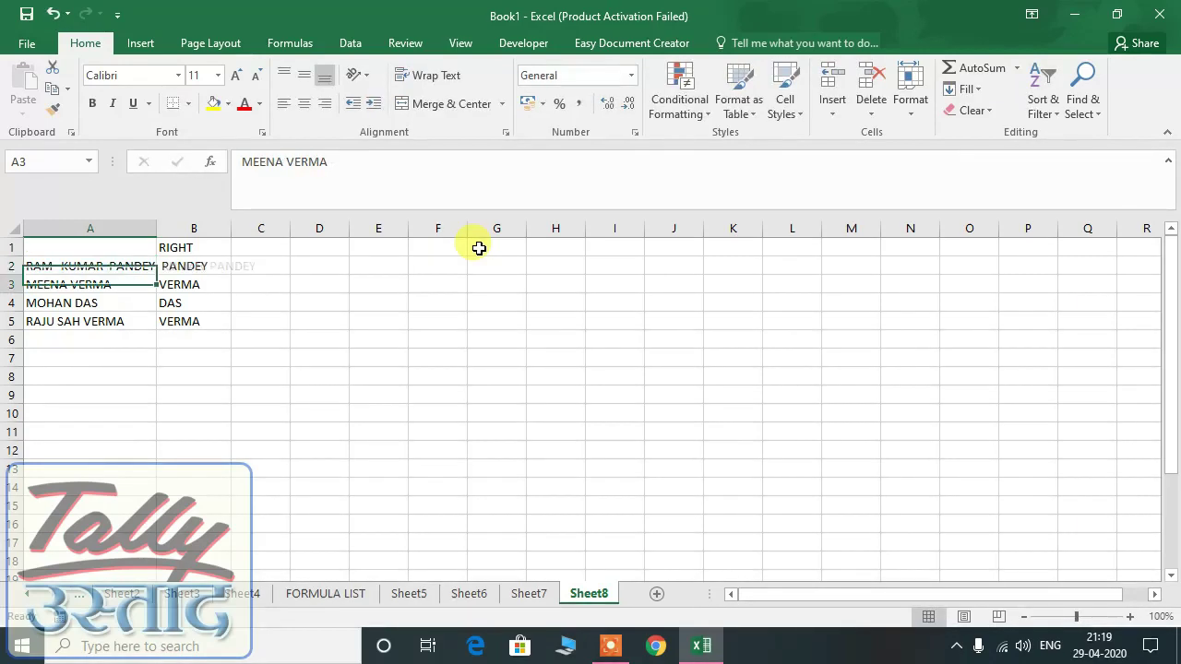
Step: Examine the spacing between the names in A2 against the formula's output in B2
{"action": "key", "text": "Up"}
{"action": "key", "text": "Right"}
{"action": "key", "text": "Right"}
{"action": "key", "text": "Left"}
{"action": "key", "text": "Left"}
{"action": "key", "text": "Right"}
{"action": "key", "text": "Right"}
{"action": "key", "text": "Left"}
{"action": "key", "text": "Left"}
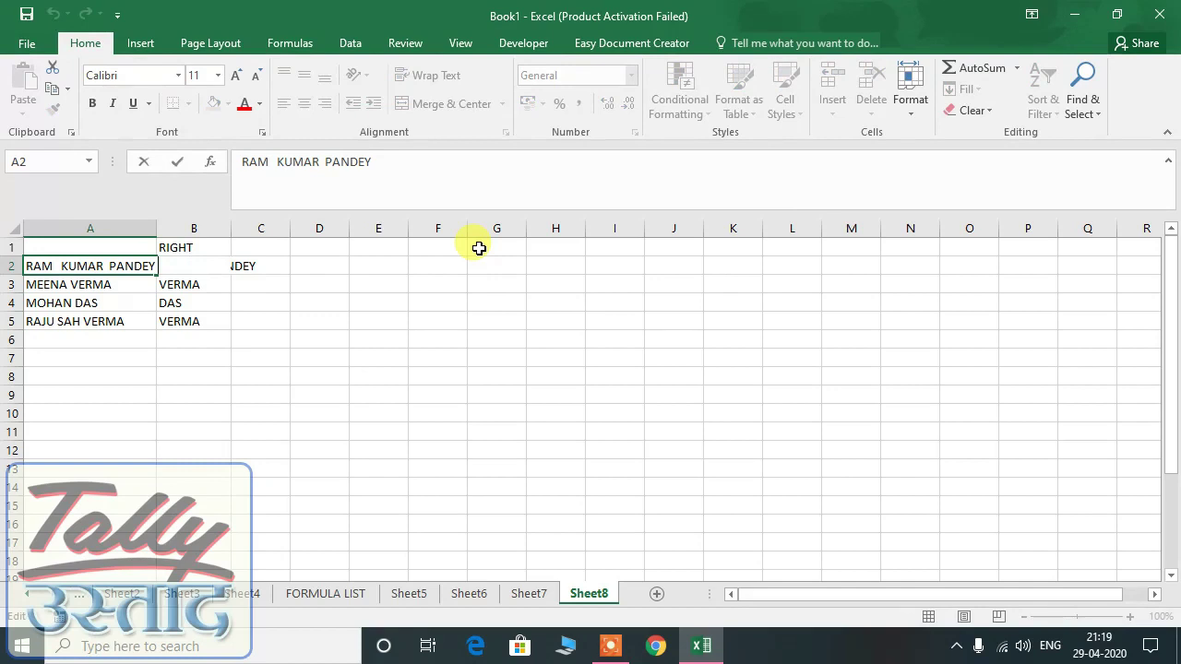
Step: Undo the extra spaces inserted in the full name in A2
{"action": "key", "text": "ctrl+z"}
{"action": "key", "text": "ctrl+z"}
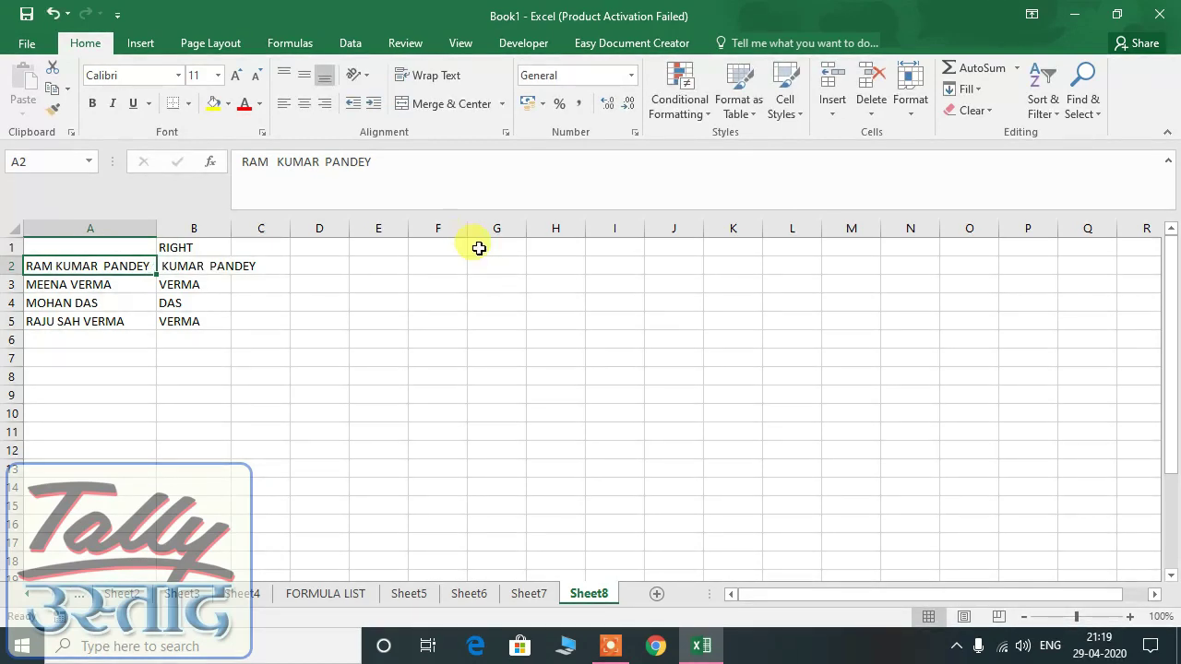
{"action": "key", "text": "ctrl+z"}
{"action": "key", "text": "Right"}
{"action": "key", "text": "Right"}
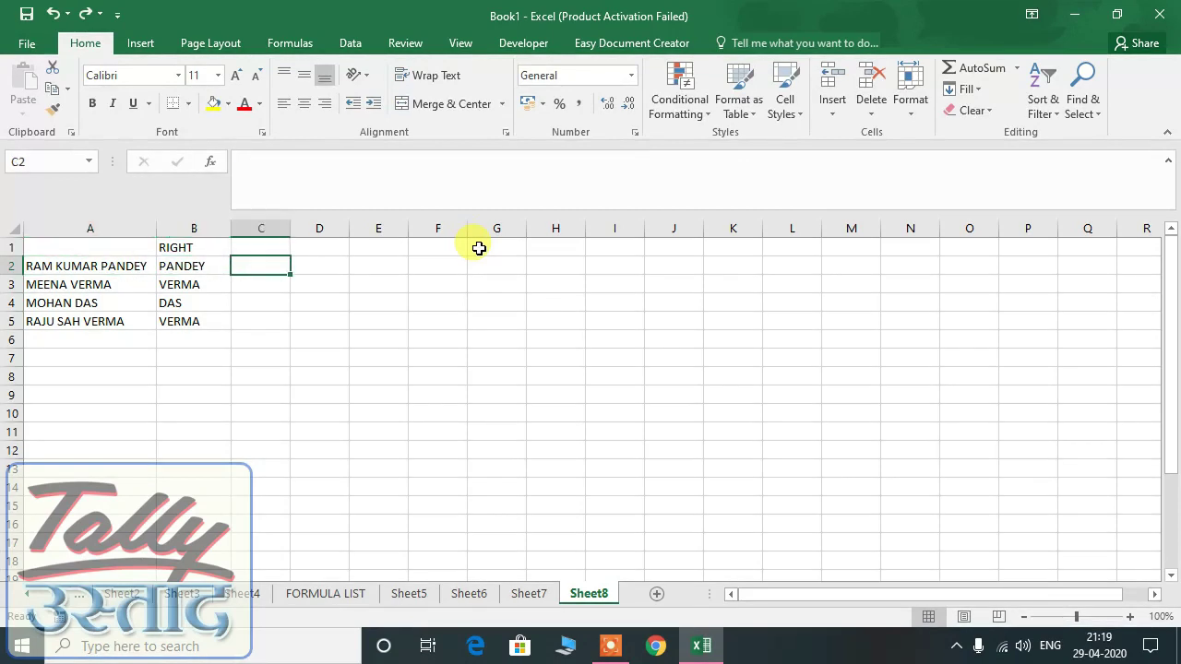
{"action": "type", "text": "="}
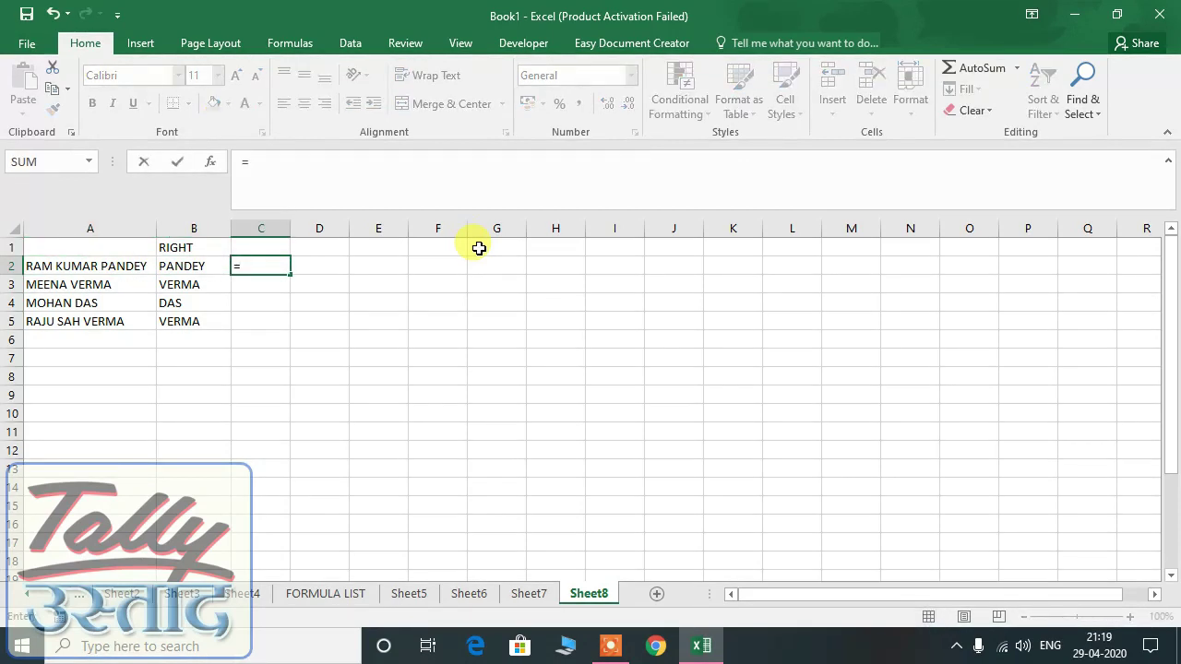
{"action": "type", "text": "TRI"}
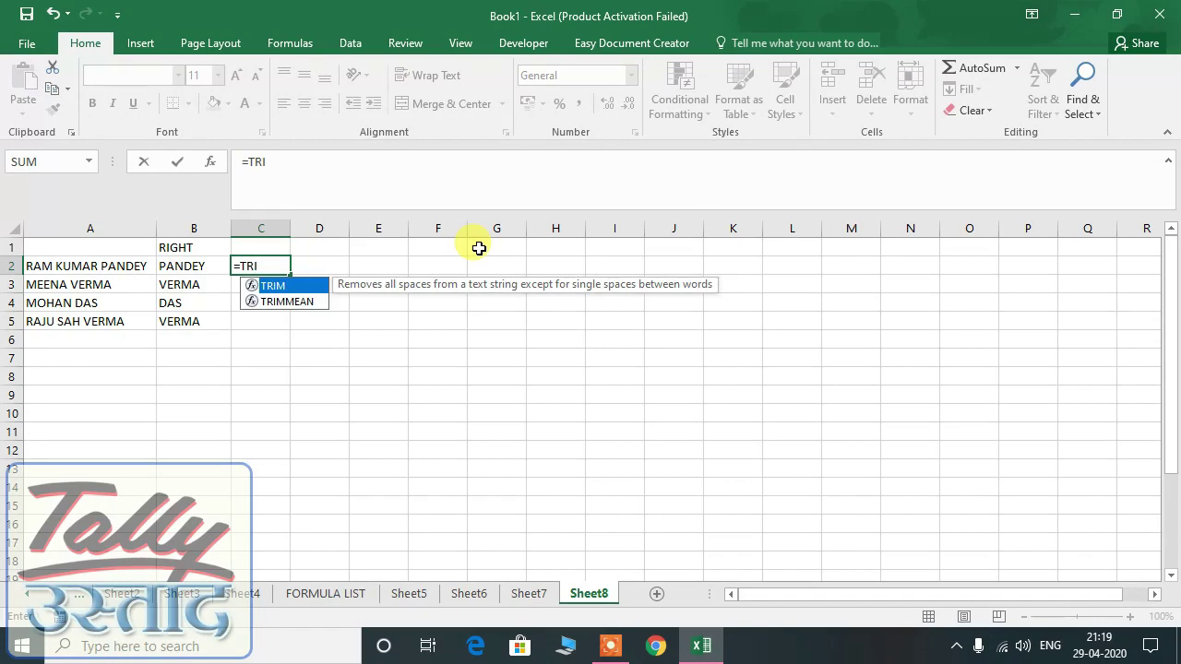
{"action": "key", "text": "Tab"}
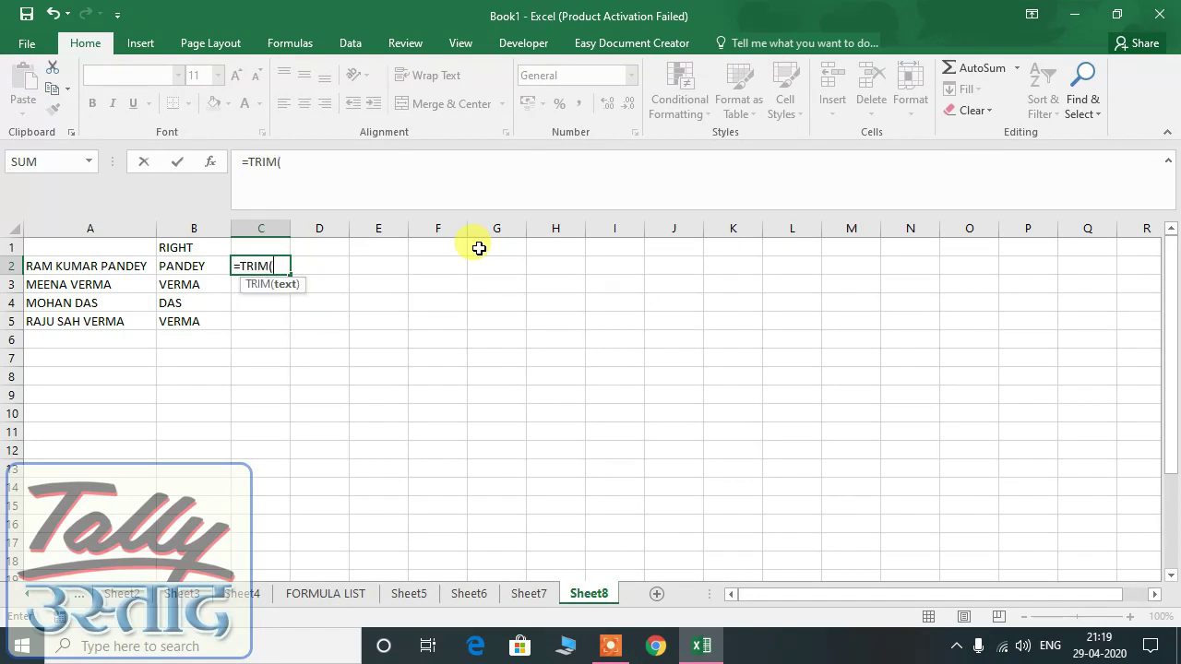
{"action": "key", "text": "Escape"}
Step: Enter a two-word sample full name with one trailing space in A8
{"action": "key", "text": "Down"}
{"action": "key", "text": "Down"}
{"action": "key", "text": "Down"}
{"action": "key", "text": "Down"}
{"action": "key", "text": "Down"}
{"action": "key", "text": "Down"}
{"action": "key", "text": "Left"}
{"action": "key", "text": "Left"}
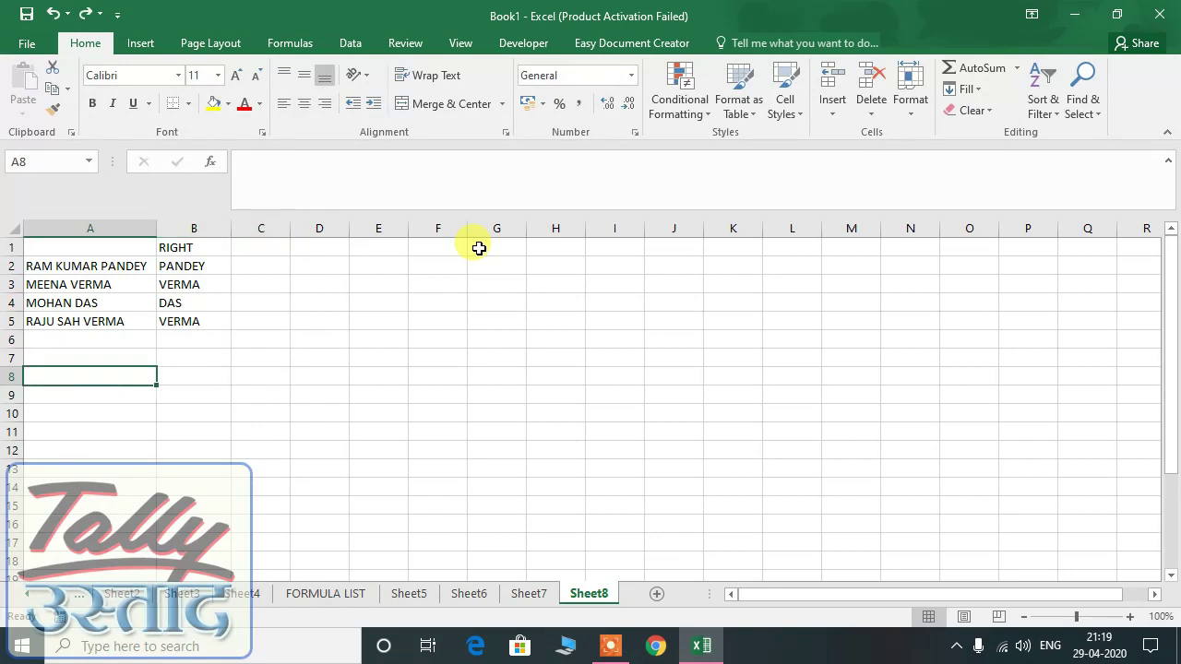
{"action": "type", "text": "MONA SAHU"}
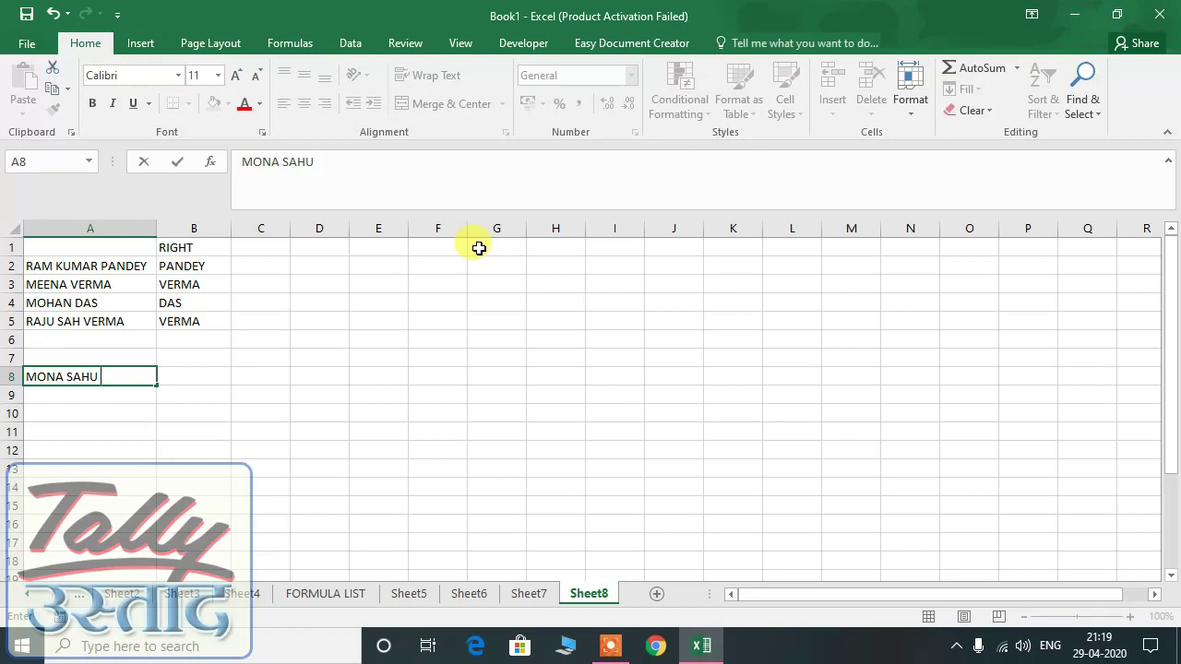
{"action": "key", "text": "Return"}
Step: Count the characters of the sample name with =LEN(A8) in B8
{"action": "key", "text": "Up"}
{"action": "key", "text": "Right"}
{"action": "type", "text": "=LEN"}
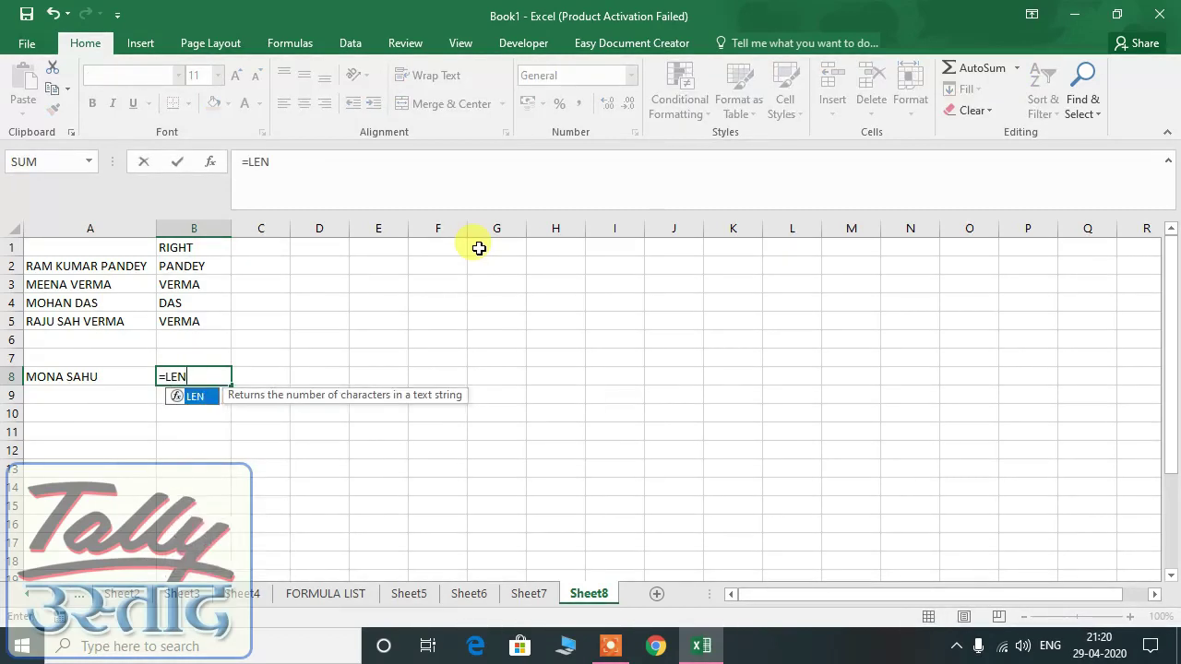
{"action": "key", "text": "Left"}
{"action": "key", "text": "Right"}
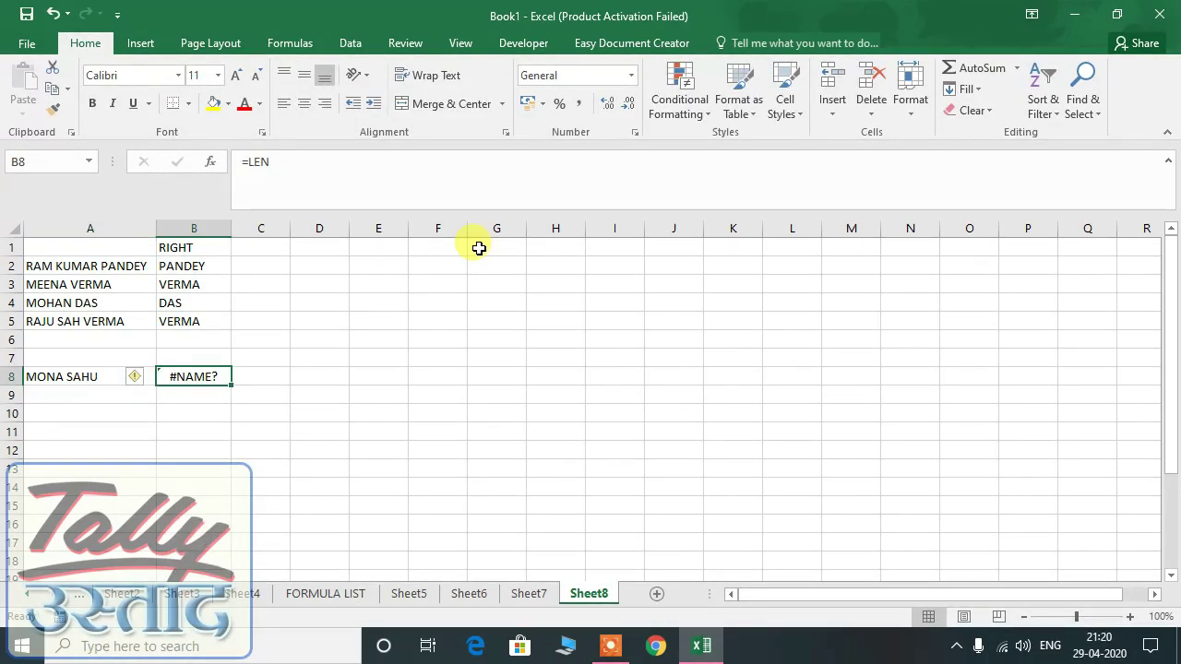
{"action": "type", "text": "=LEN("}
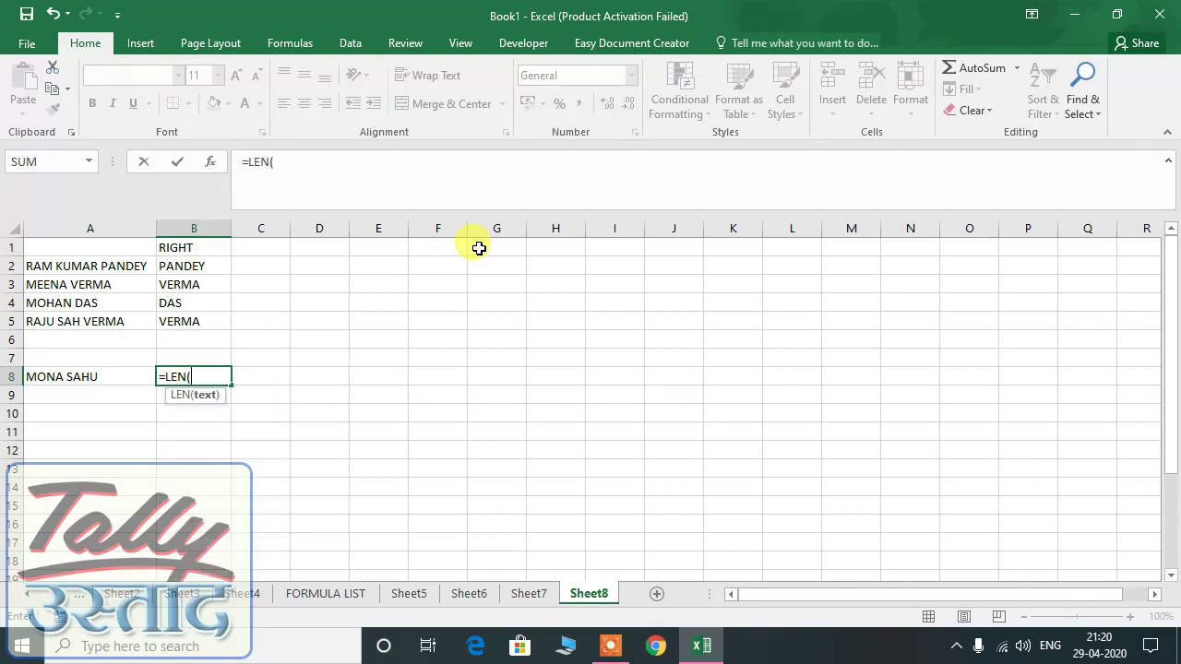
{"action": "key", "text": "Left"}
{"action": "key", "text": "Return"}
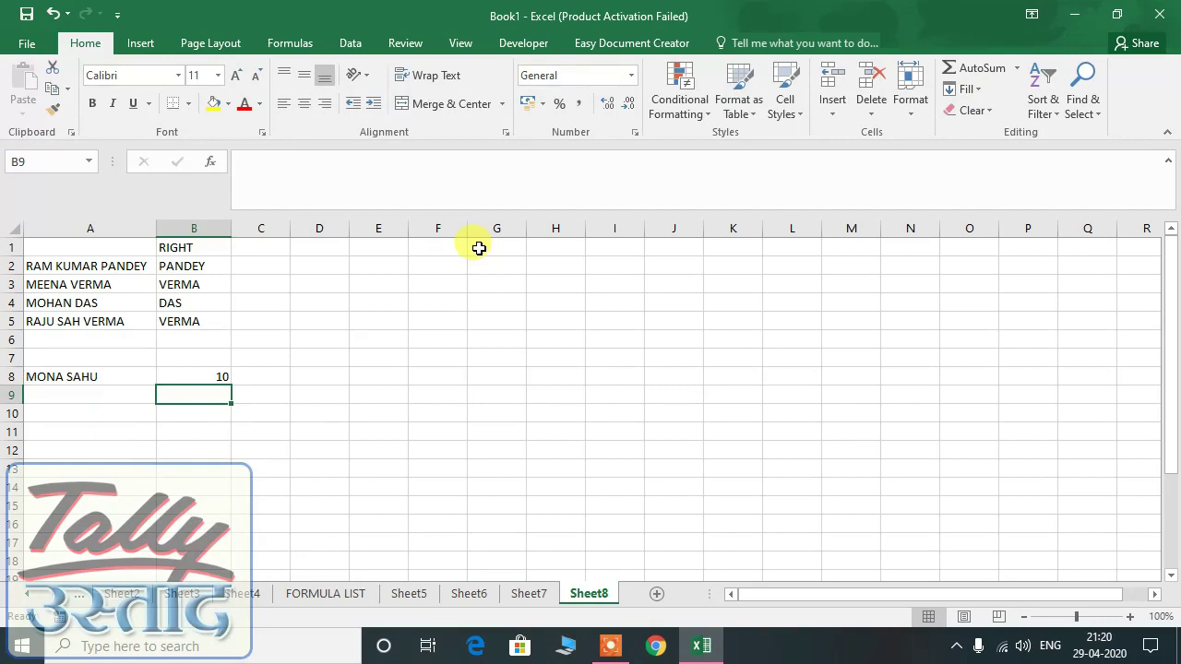
Step: Examine the end of the name in A8 for a trailing space and compare it with the character count in B8
{"action": "key", "text": "Up"}
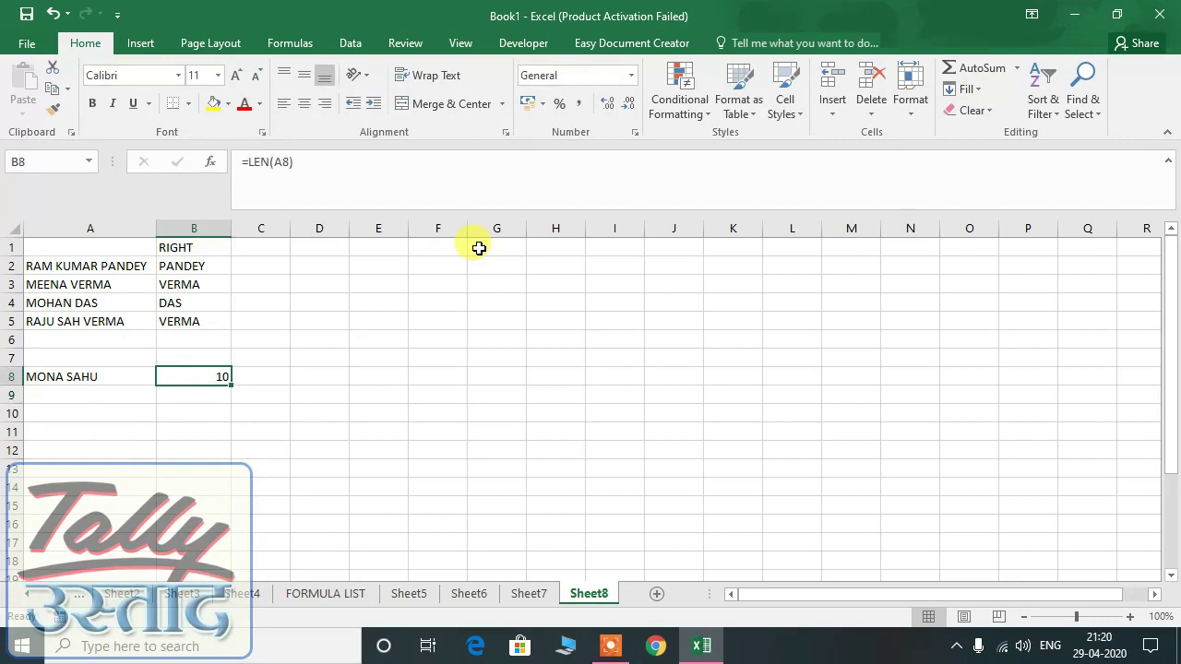
{"action": "key", "text": "Left"}
{"action": "key", "text": "F2"}
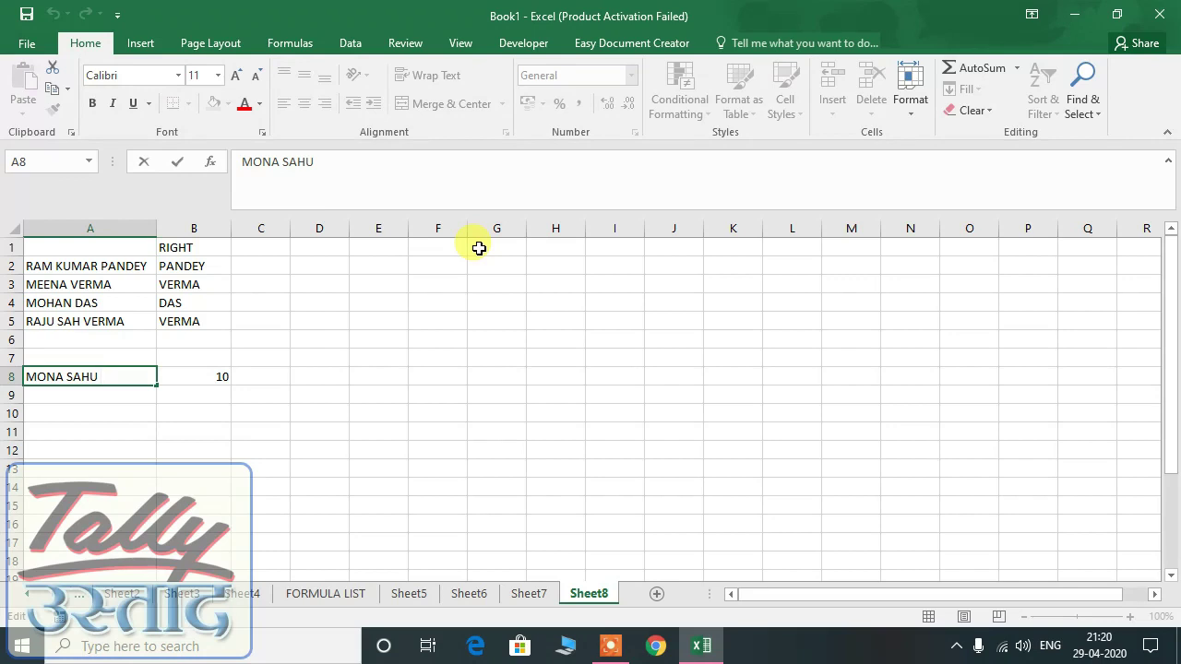
{"action": "key", "text": "Escape"}
{"action": "key", "text": "Right"}
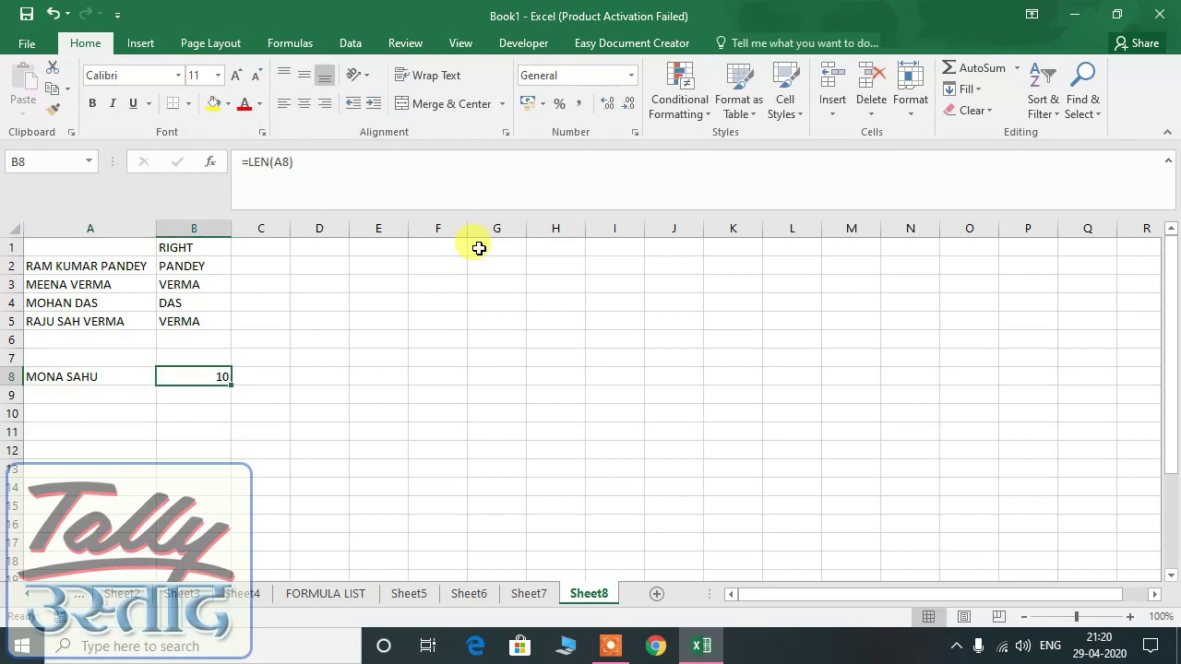
{"action": "key", "text": "Right"}
{"action": "key", "text": "Left"}
{"action": "key", "text": "Left"}
Step: Remove the surplus spaces from the sample name with =TRIM(A8) in A9
{"action": "key", "text": "Down"}
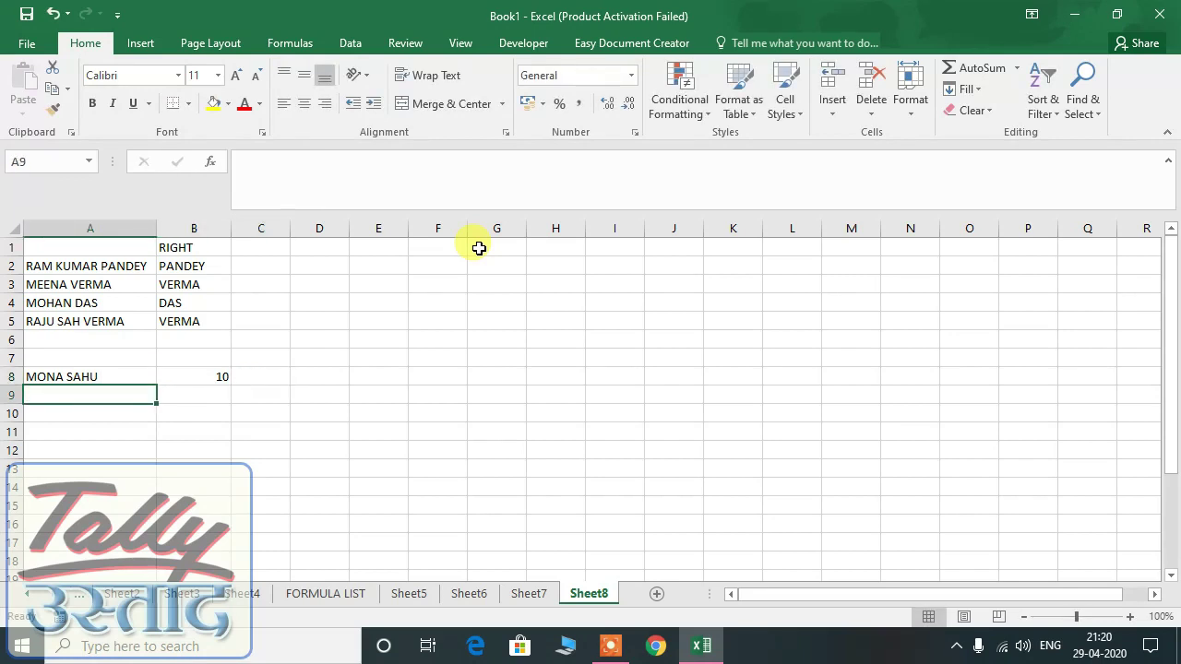
{"action": "type", "text": "=TRI"}
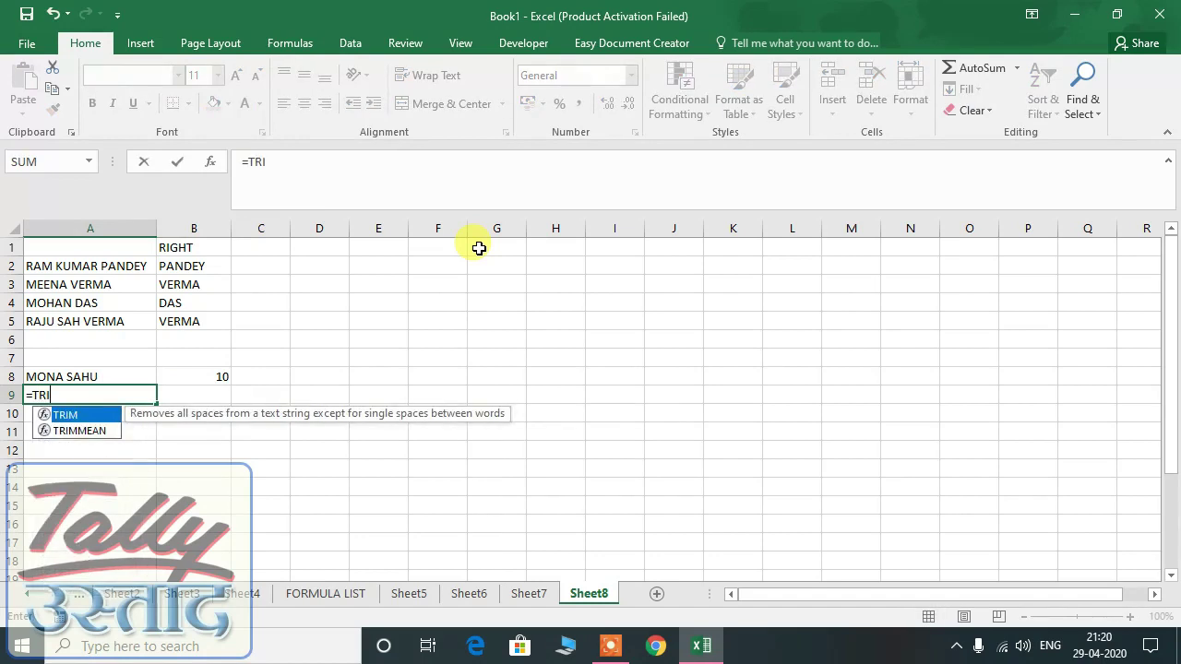
{"action": "key", "text": "Tab"}
{"action": "key", "text": "Up"}
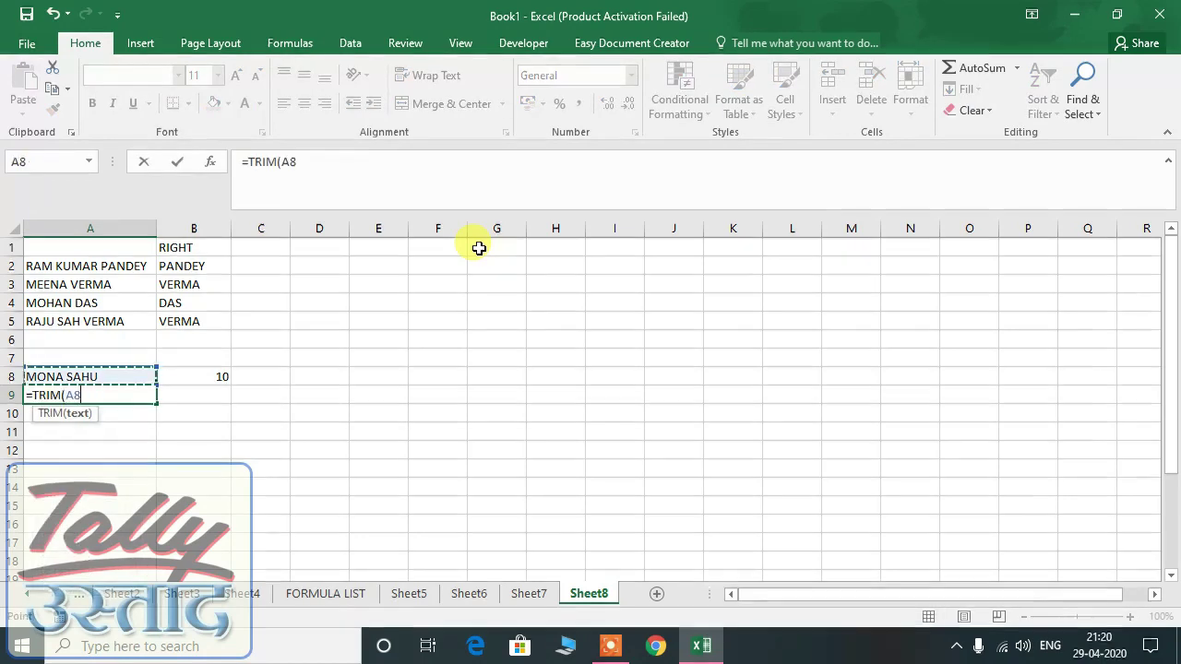
{"action": "key", "text": "Return"}
Step: Copy the LEN formula from B8 to B9 to count the characters of the trimmed name
{"action": "key", "text": "Up"}
{"action": "key", "text": "Right"}
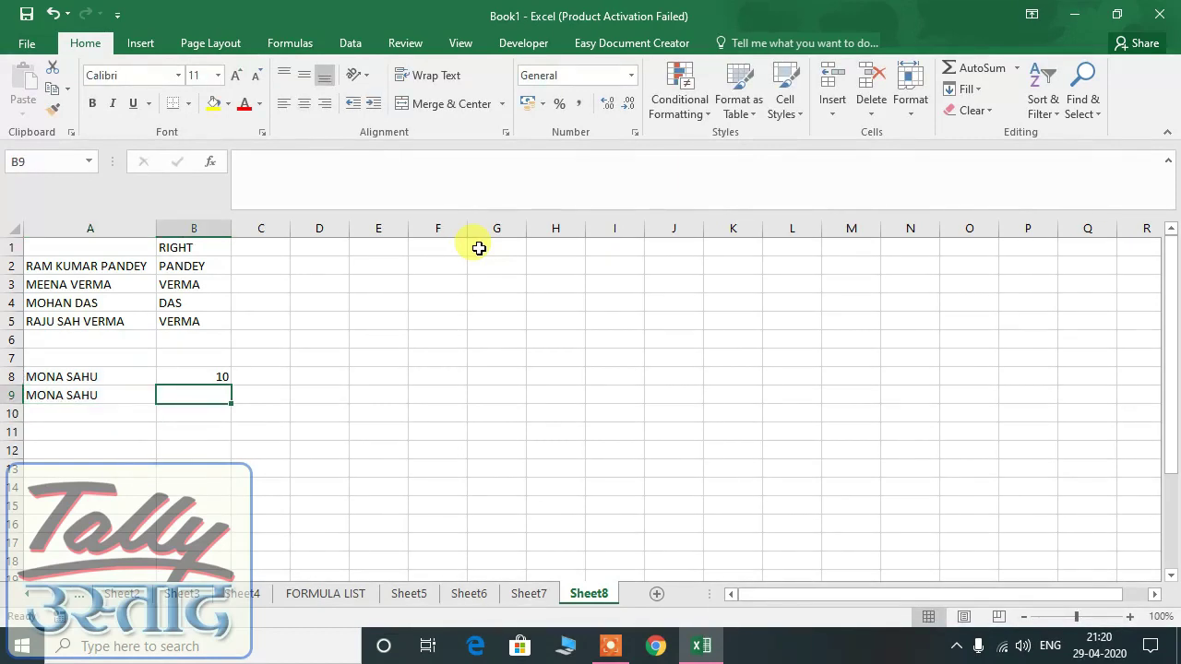
{"action": "key", "text": "Up"}
{"action": "key", "text": "ctrl+c"}
{"action": "key", "text": "Down"}
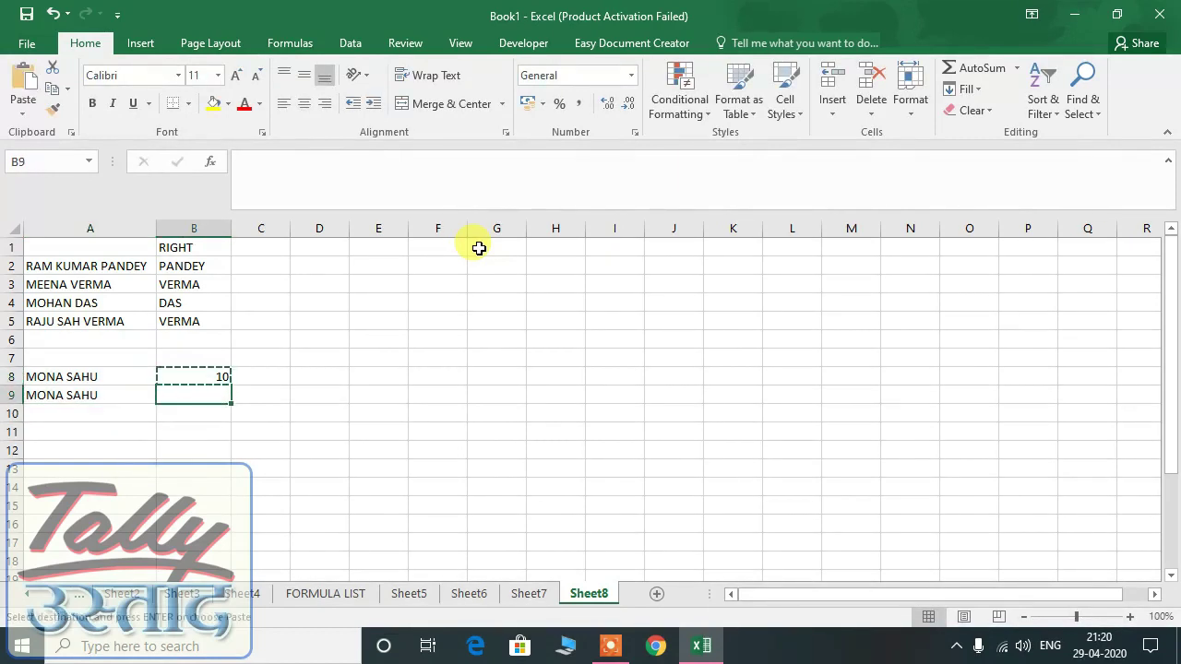
{"action": "key", "text": "Return"}
Step: Compare the original name in A8 and the trimmed name in A9 along with their character counts
{"action": "key", "text": "Left"}
{"action": "key", "text": "Right"}
{"action": "key", "text": "Right"}
{"action": "key", "text": "Left"}
{"action": "key", "text": "Left"}
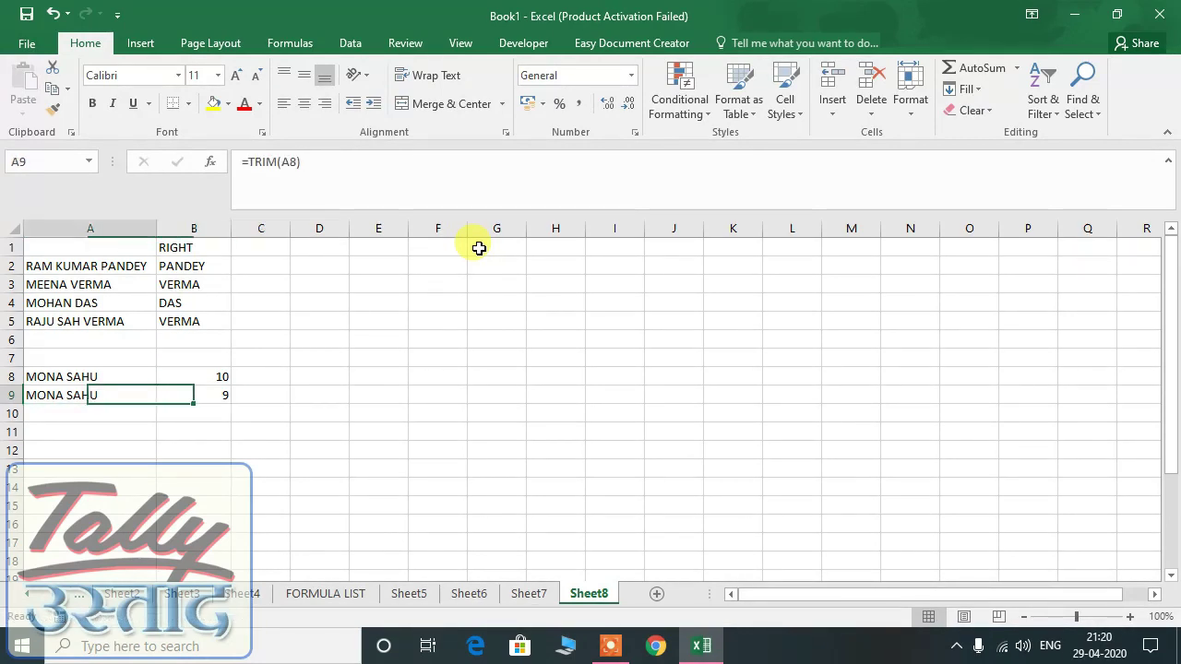
{"action": "key", "text": "Up"}
{"action": "key", "text": "Down"}
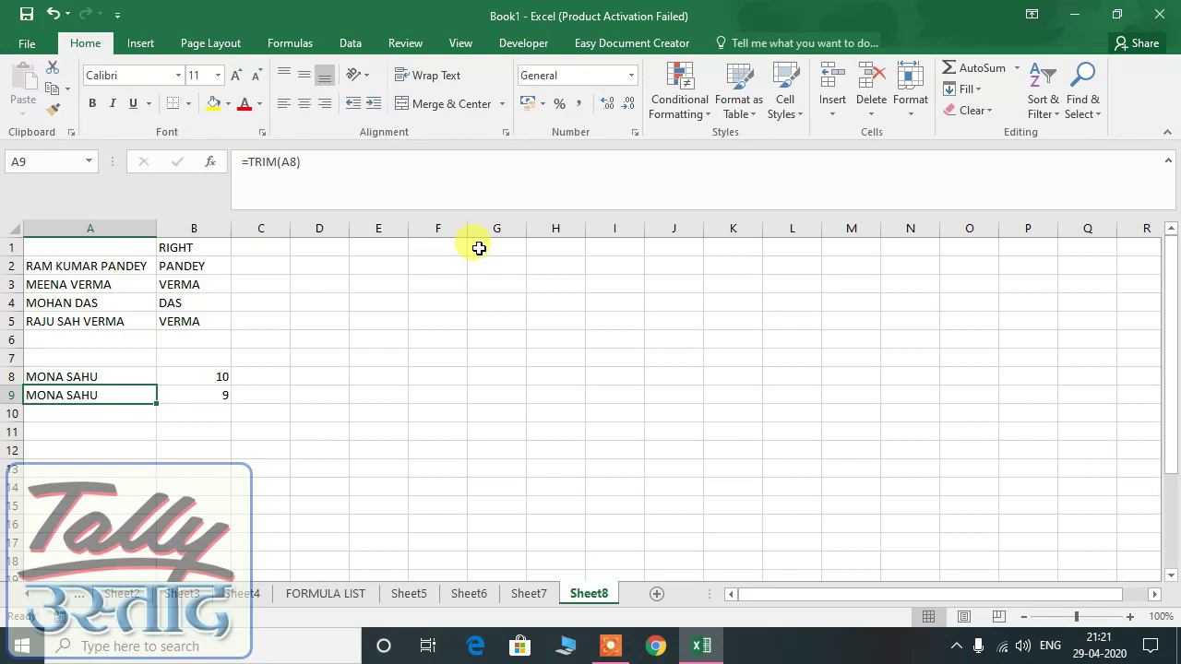
Step: Review the full names in A2:A5 and the extracted last names beside them, ending at the TRIM formula in A9
{"action": "key", "text": "Right"}
{"action": "key", "text": "Up"}
{"action": "key", "text": "Up"}
{"action": "key", "text": "Up"}
{"action": "key", "text": "Up"}
{"action": "key", "text": "Up"}
{"action": "key", "text": "Up"}
{"action": "key", "text": "Up"}
{"action": "key", "text": "Up"}
{"action": "key", "text": "Left"}
{"action": "key", "text": "Down"}
{"action": "key", "text": "Up"}
{"action": "key", "text": "Down"}
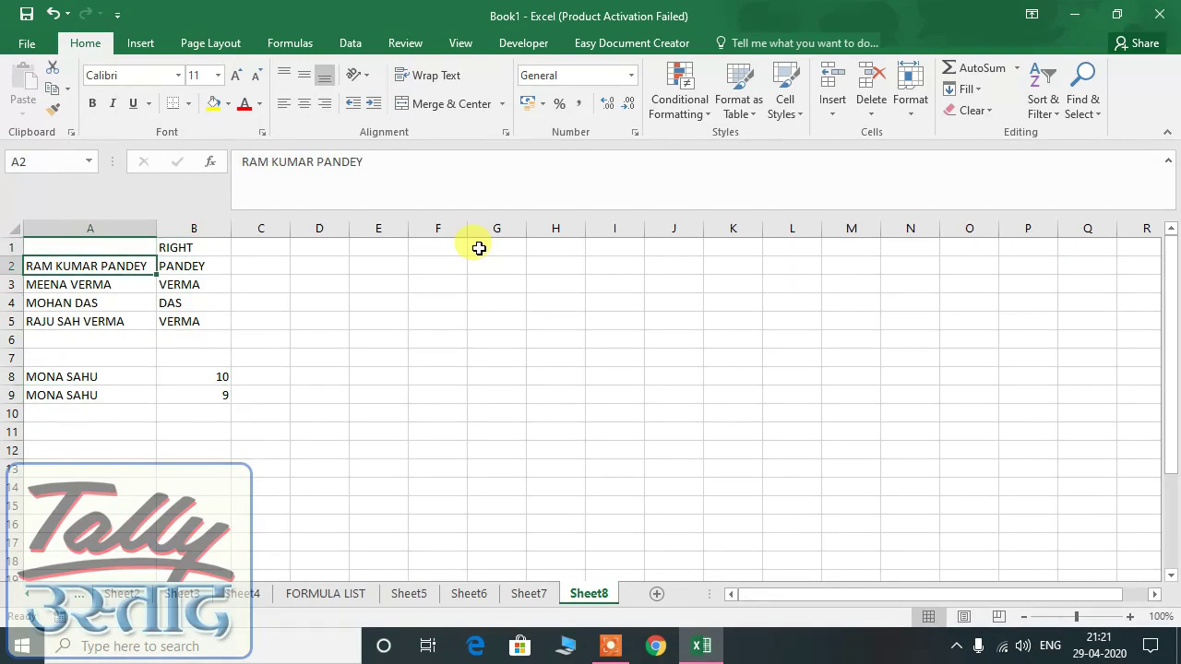
{"action": "key", "text": "Down"}
{"action": "key", "text": "Down"}
{"action": "key", "text": "Down"}
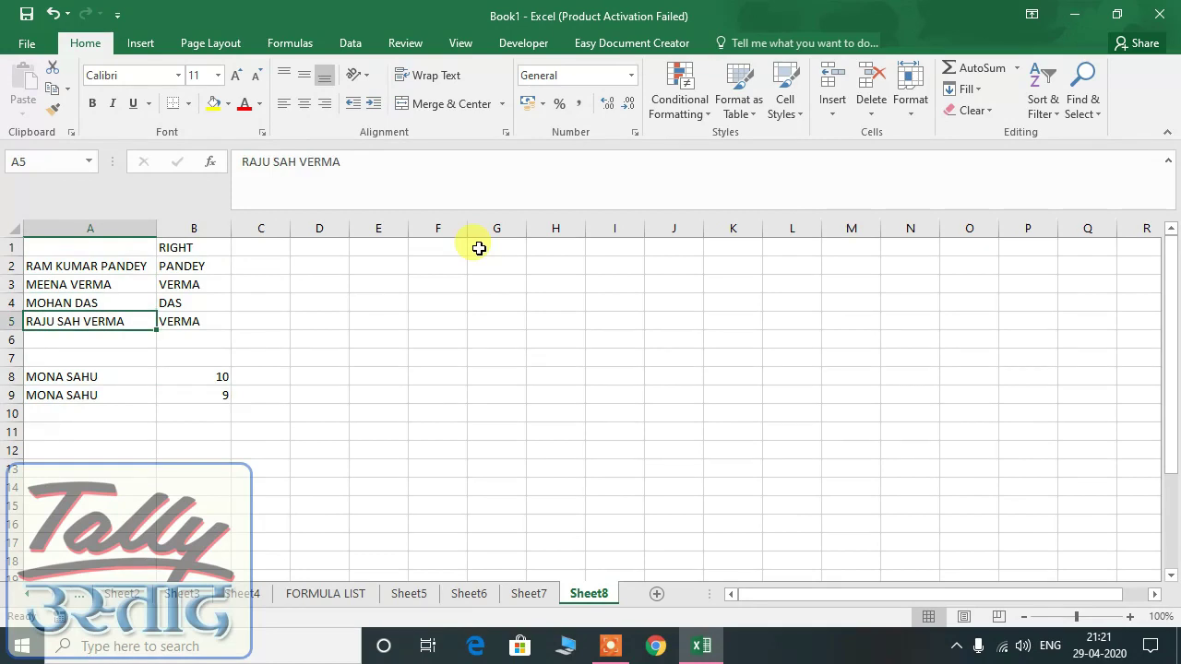
{"action": "key", "text": "Right"}
{"action": "key", "text": "Down"}
{"action": "key", "text": "Down"}
{"action": "key", "text": "Down"}
{"action": "key", "text": "Down"}
{"action": "key", "text": "Left"}
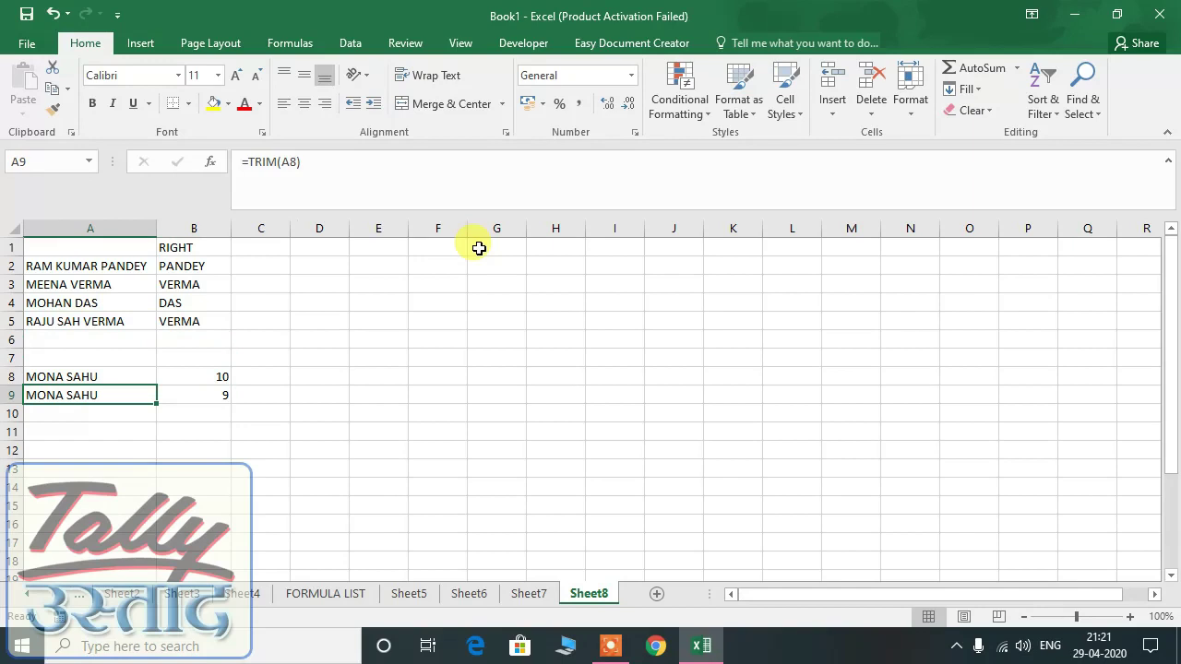
Step: Enter a three-word sample name in A10
{"action": "key", "text": "Down"}
{"action": "type", "text": "RAM"}
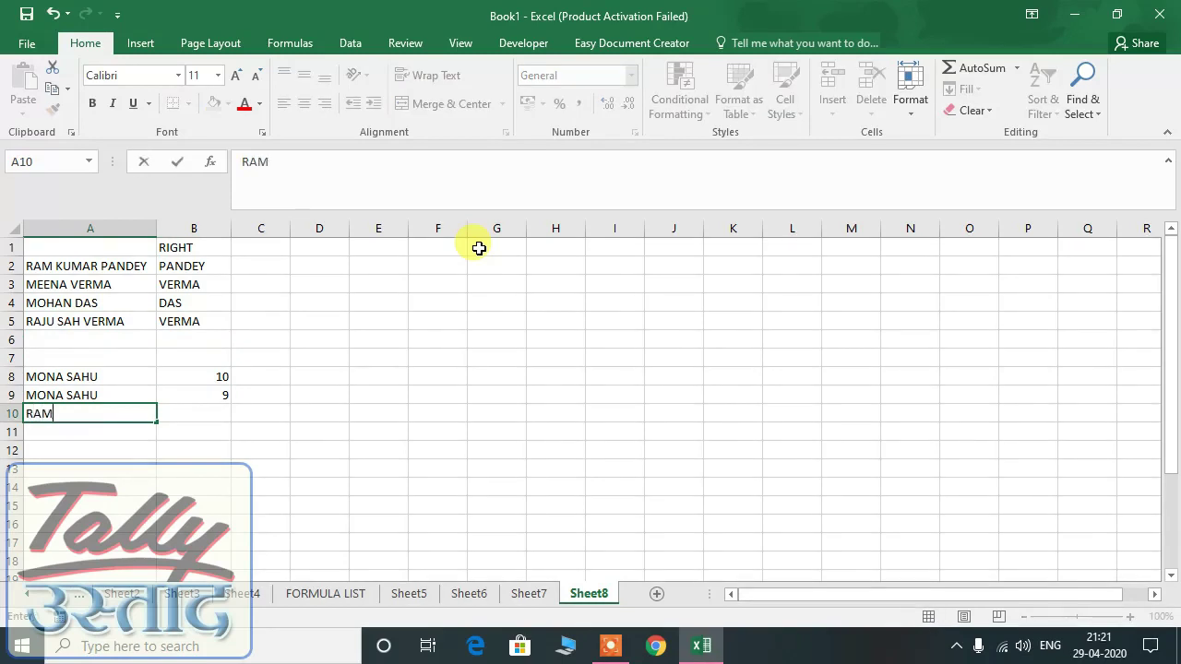
{"action": "type", "text": "ESH KLUYASJDR"}
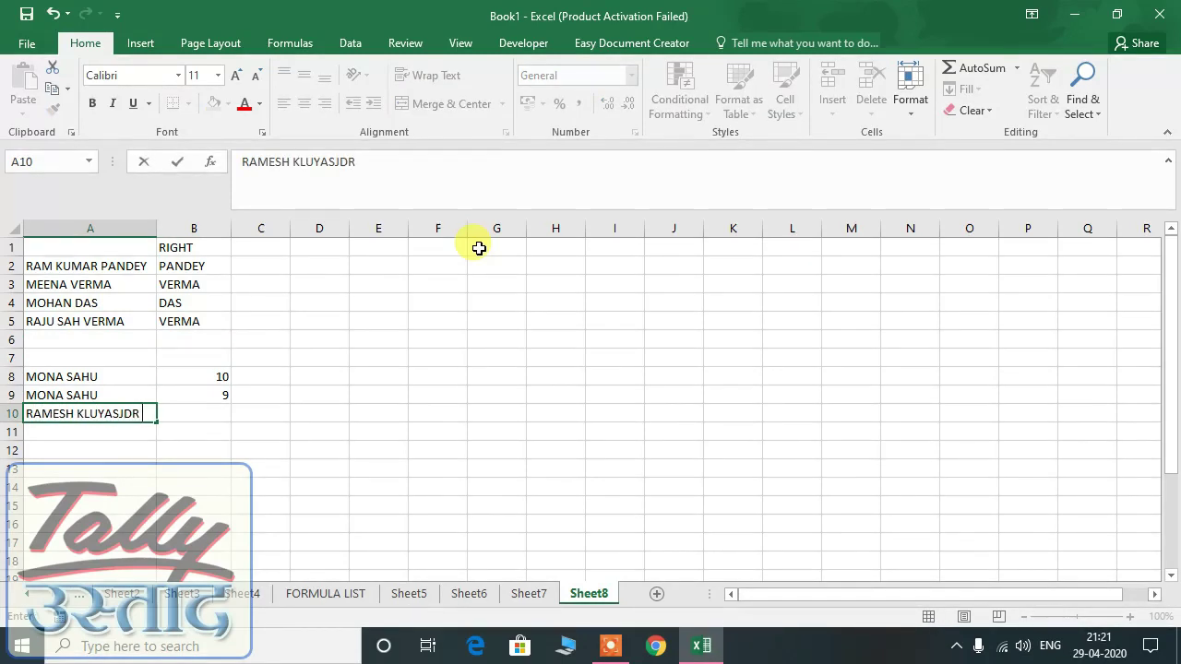
{"action": "type", "text": " SDRAKJ"}
{"action": "key", "text": "ctrl+Return"}
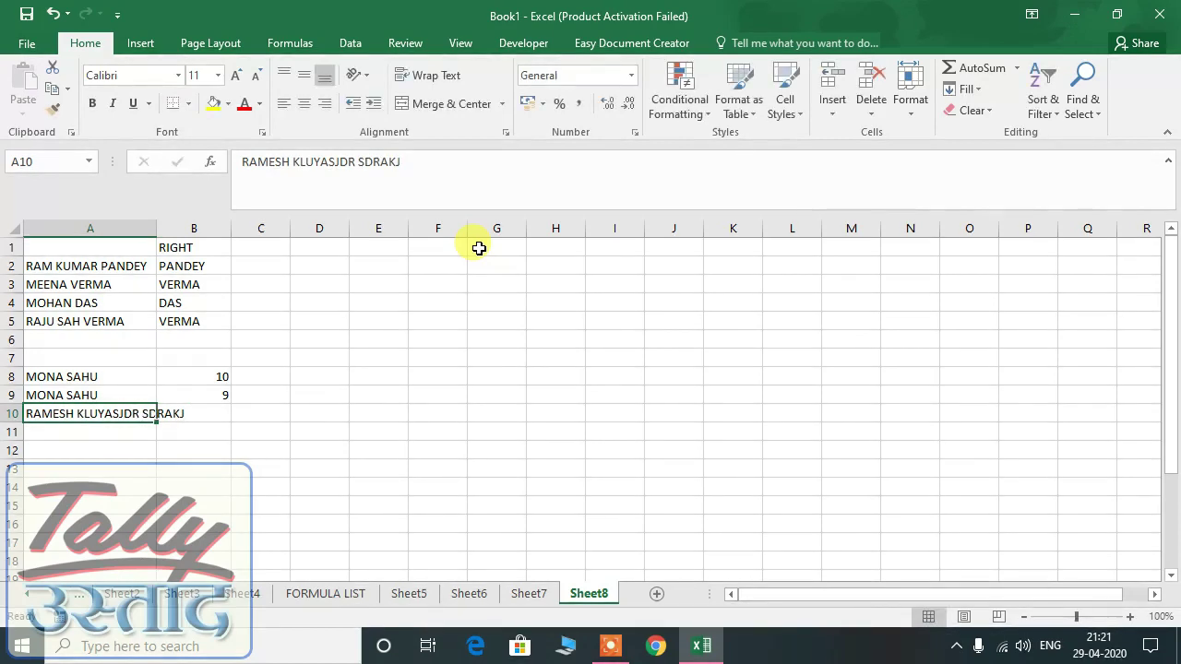
Step: Insert a line break before the last word of the name in A10 and check the two-line entry
{"action": "key", "text": "F2"}
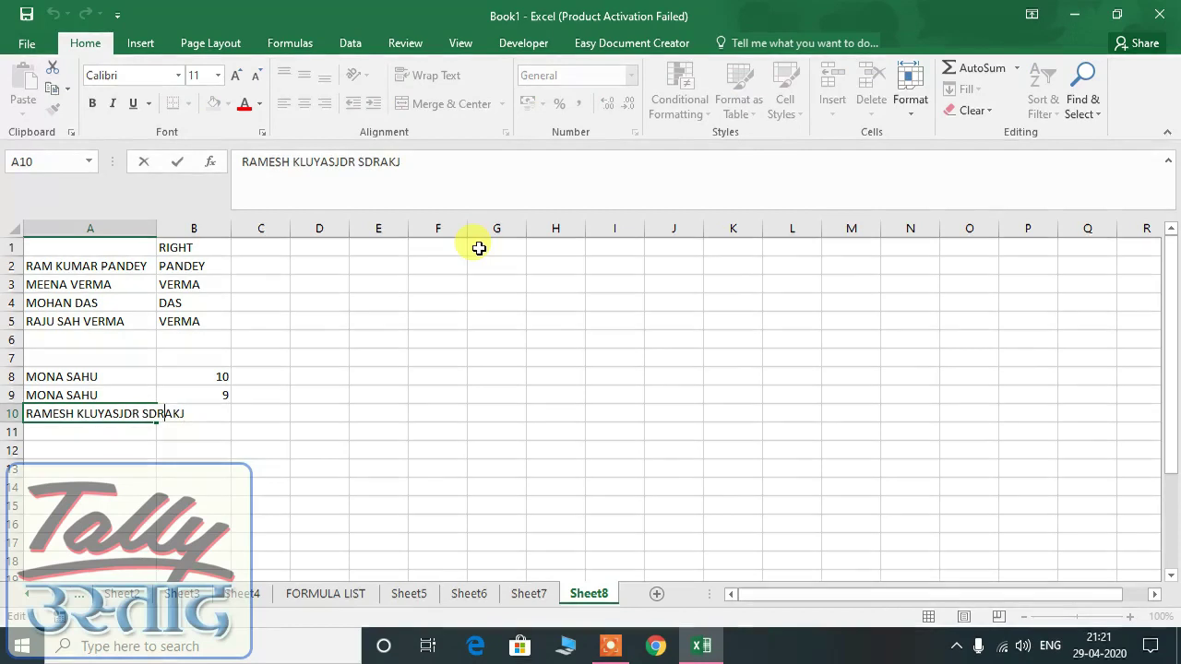
{"action": "key", "text": "Left"}
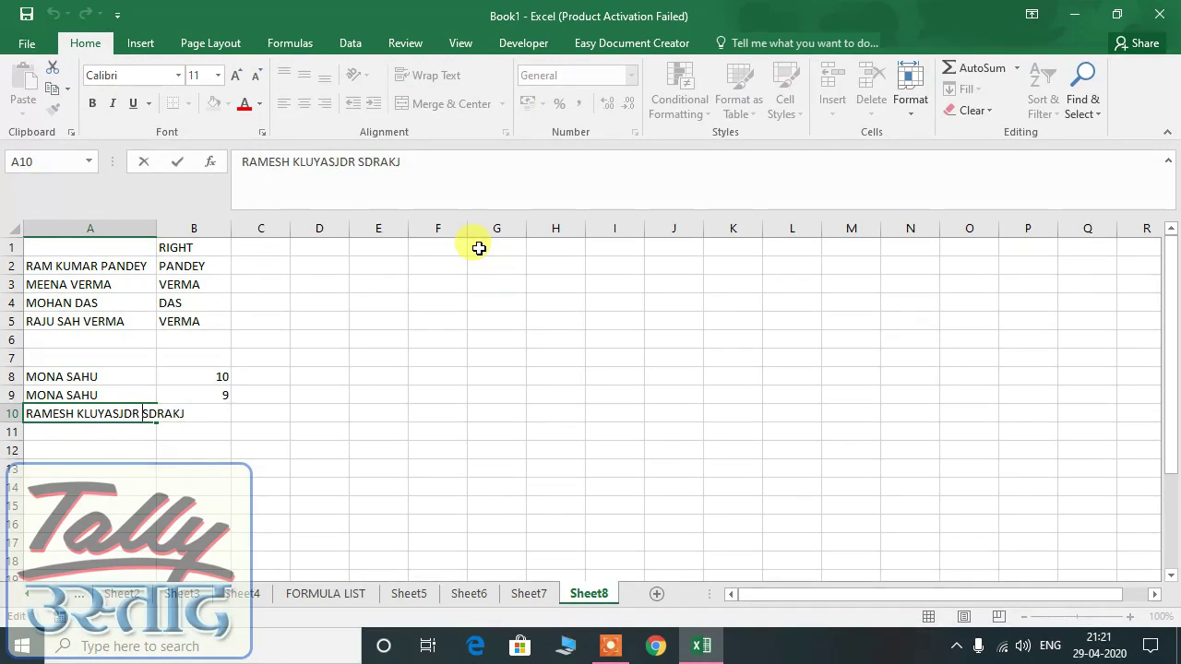
{"action": "key", "text": "alt+Return"}
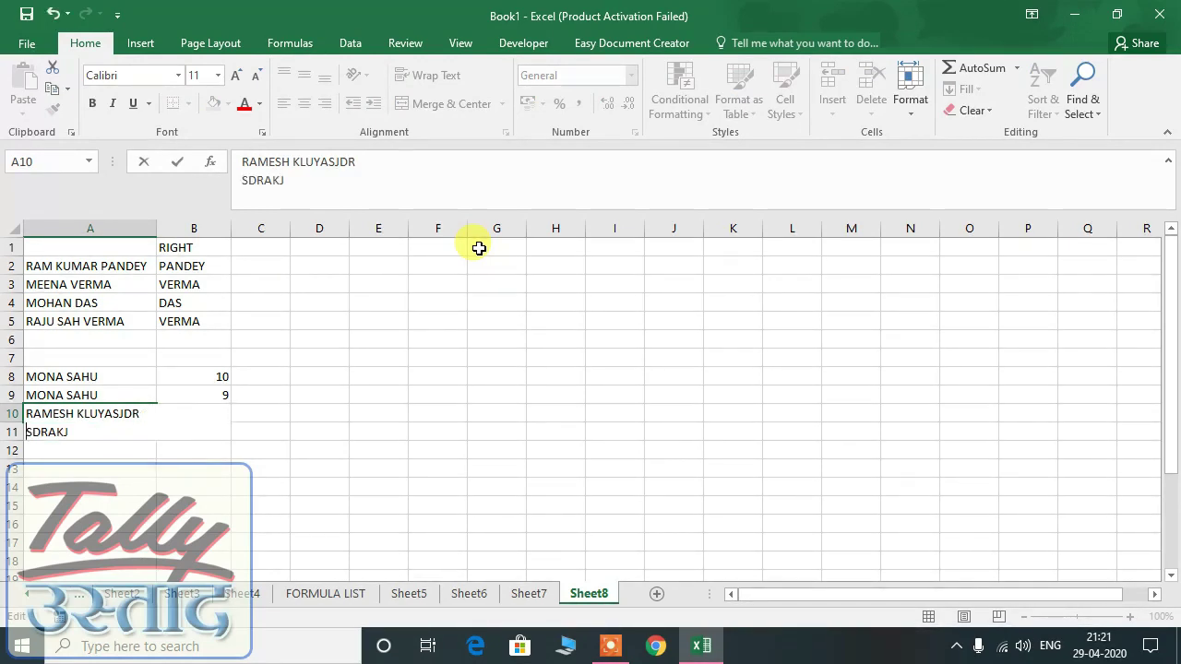
{"action": "key", "text": "Return"}
{"action": "key", "text": "Up"}
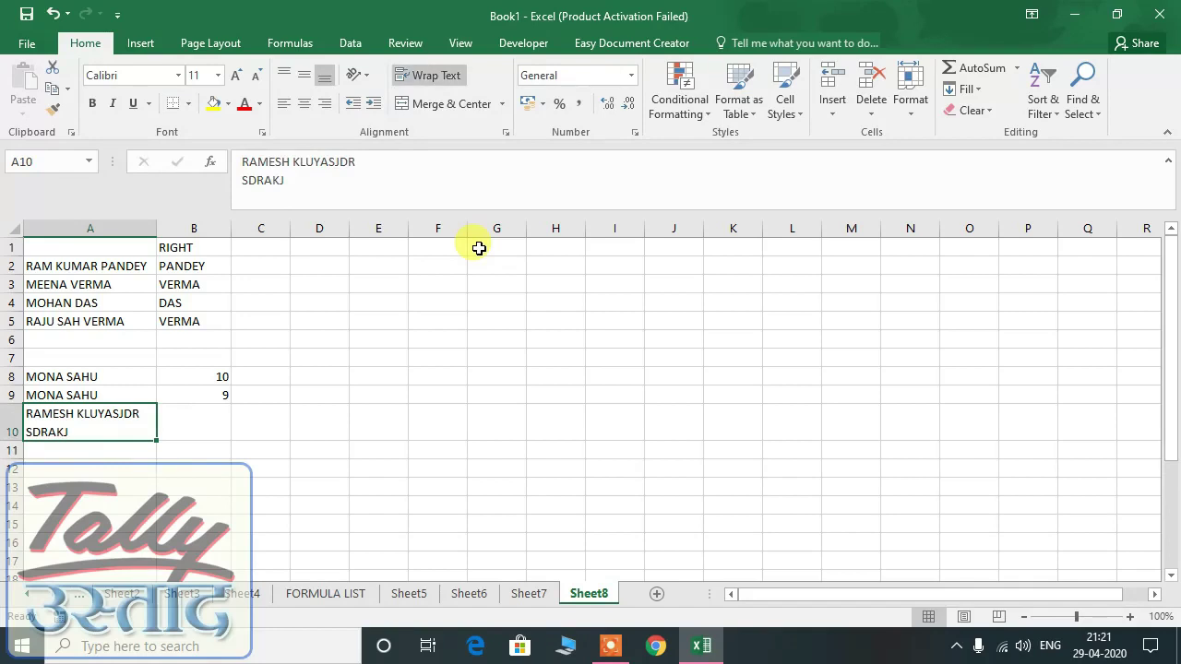
{"action": "key", "text": "F2"}
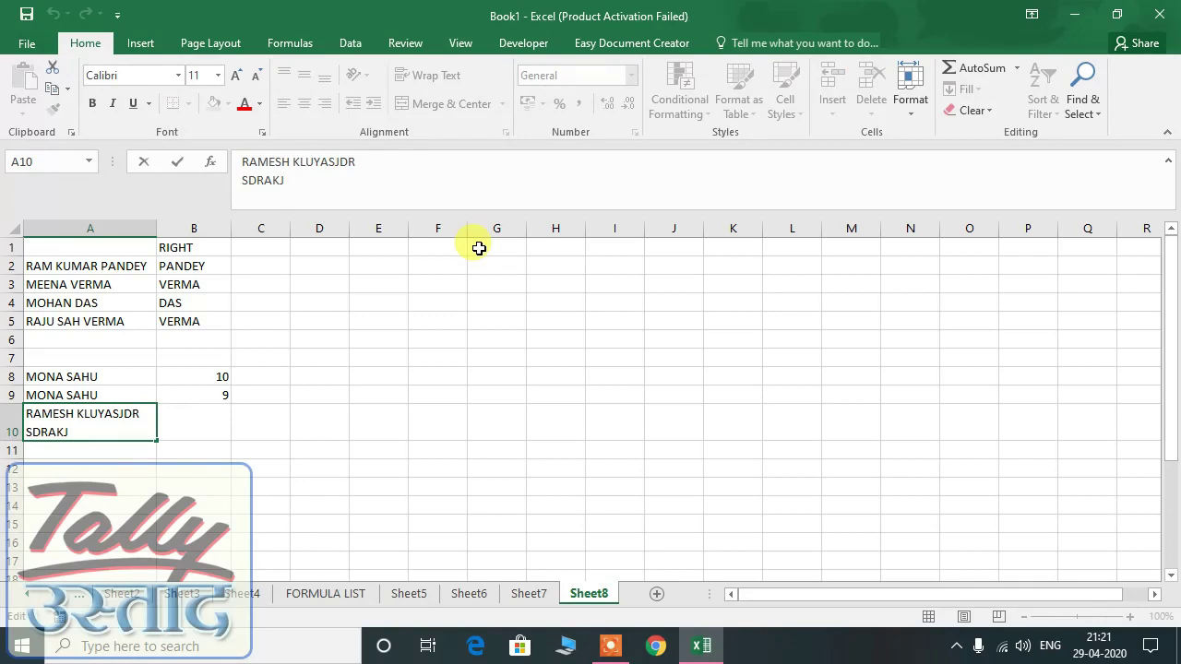
{"action": "key", "text": "Escape"}
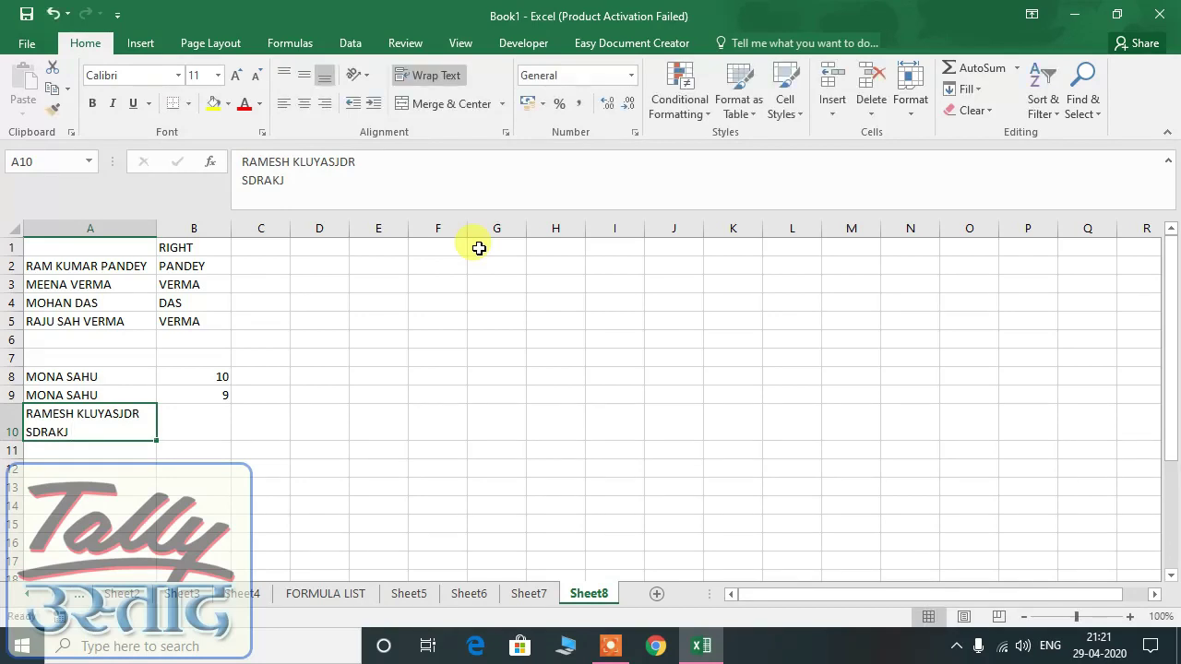
Step: Enter =LEN(A10) in B11 to count the characters of the two-line name
{"action": "key", "text": "Down"}
{"action": "key", "text": "Right"}
{"action": "type", "text": "="}
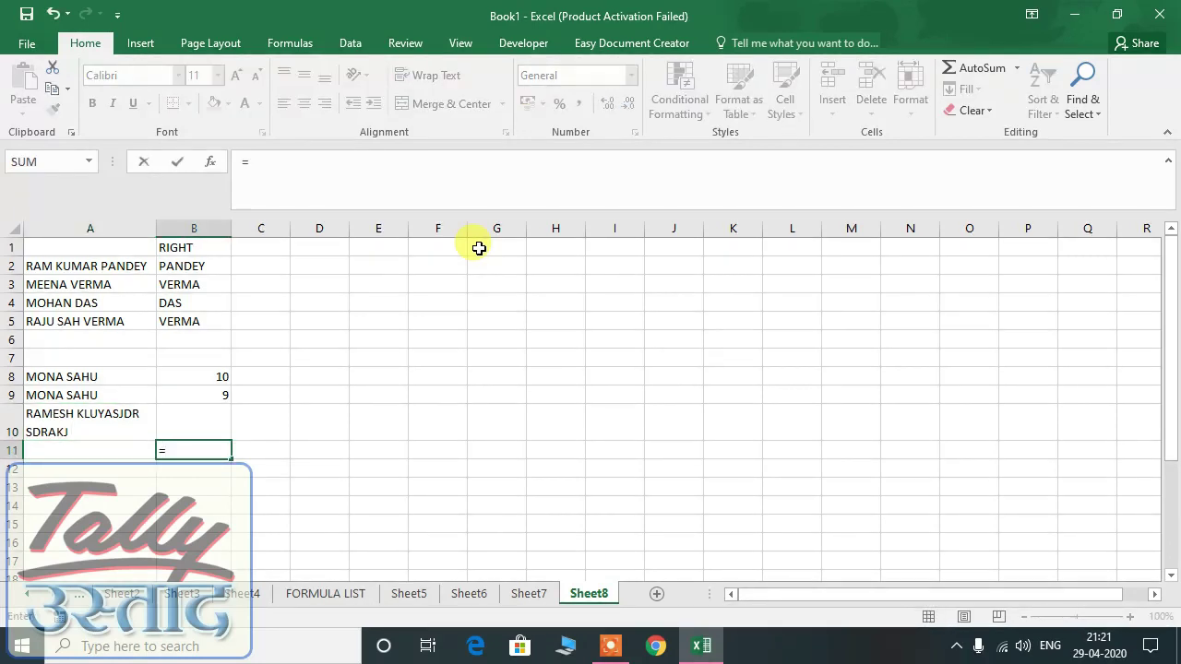
{"action": "type", "text": "LEN"}
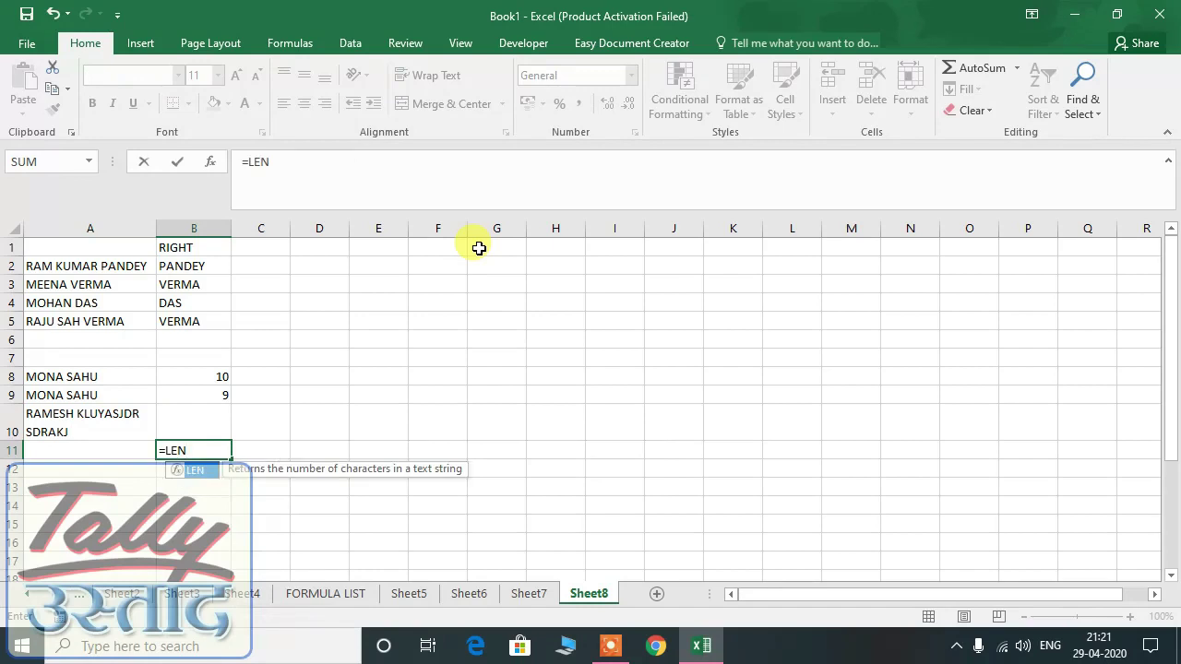
{"action": "type", "text": "("}
{"action": "key", "text": "Left"}
{"action": "key", "text": "Up"}
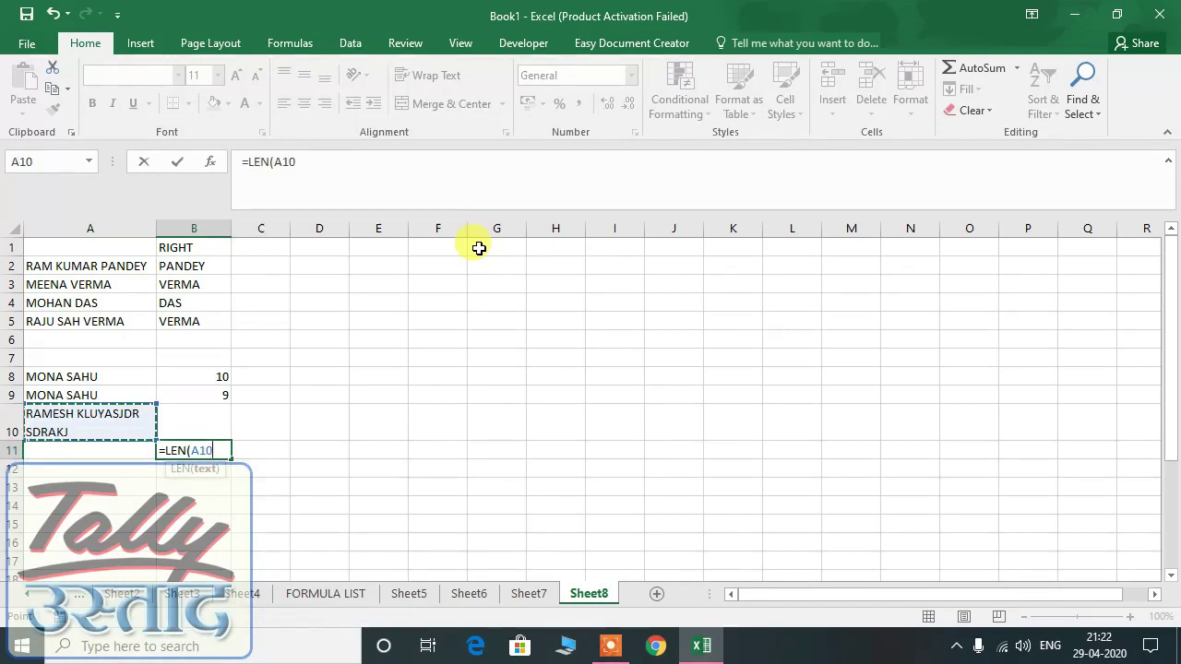
{"action": "key", "text": "Return"}
Step: Enter =TRIM(A10) in A11 to remove the extra spaces from the two-line name
{"action": "key", "text": "Up"}
{"action": "key", "text": "Left"}
{"action": "key", "text": "Up"}
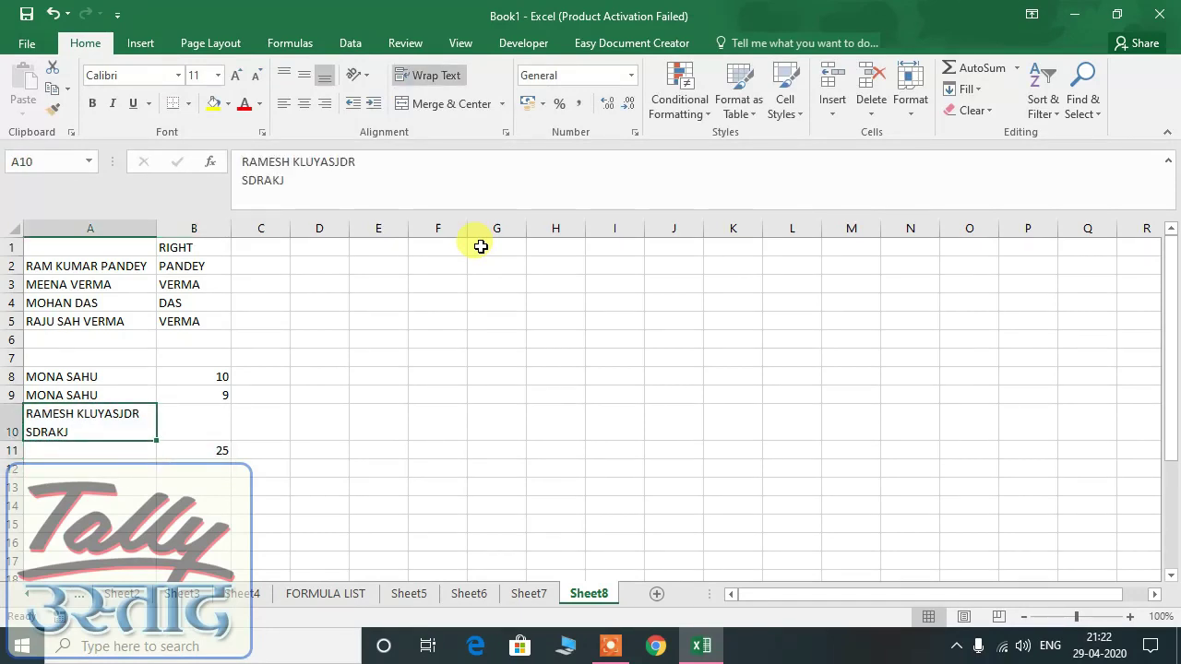
{"action": "key", "text": "Down"}
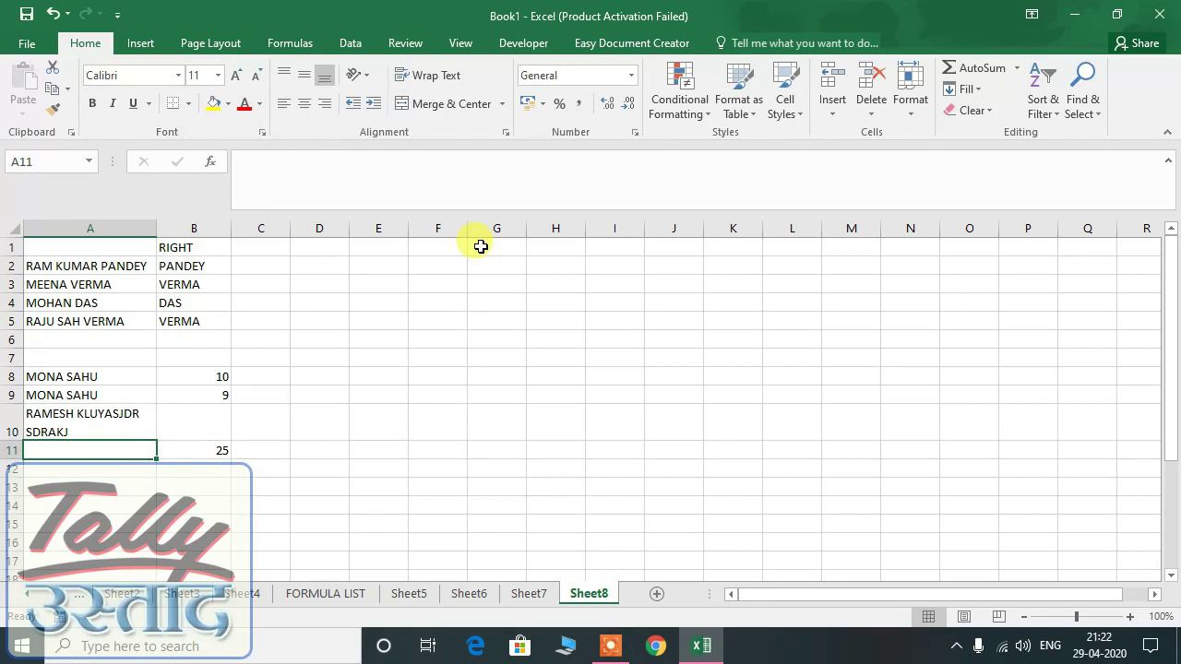
{"action": "type", "text": "=T"}
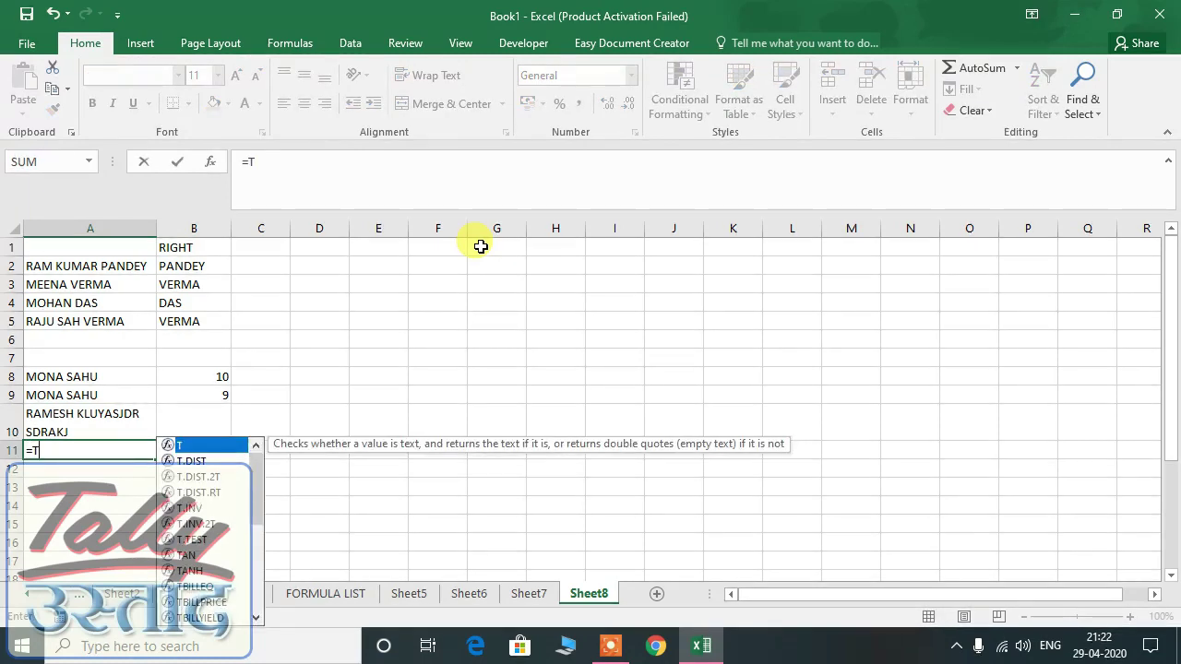
{"action": "type", "text": "RIM("}
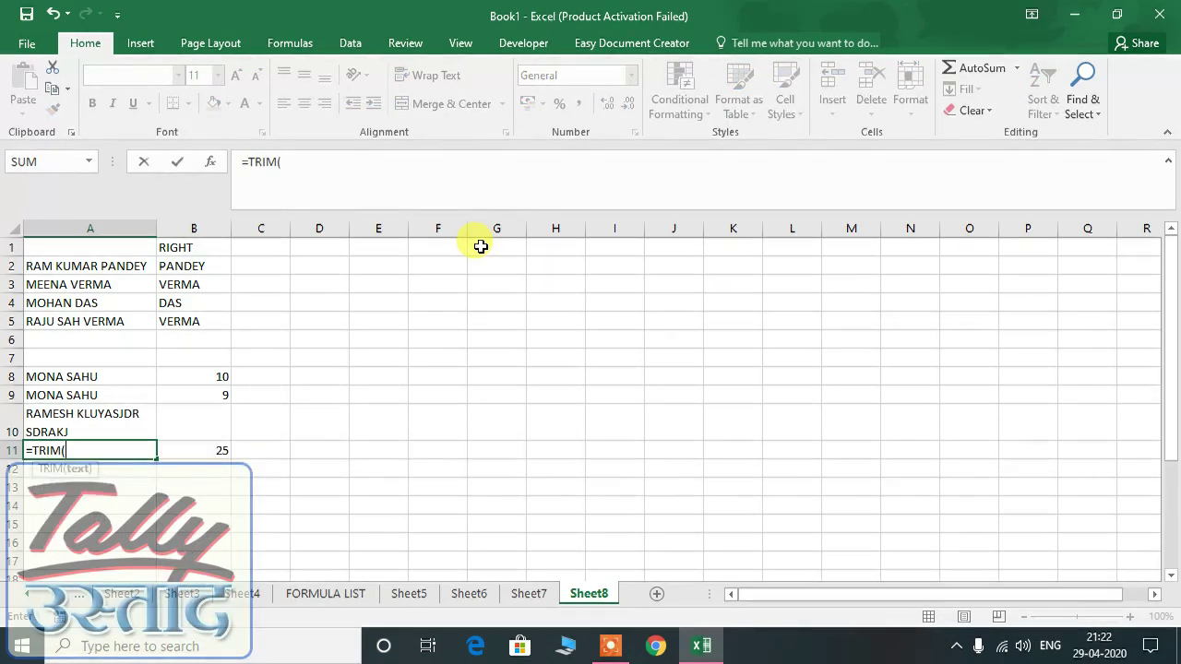
{"action": "key", "text": "Up"}
{"action": "key", "text": "Return"}
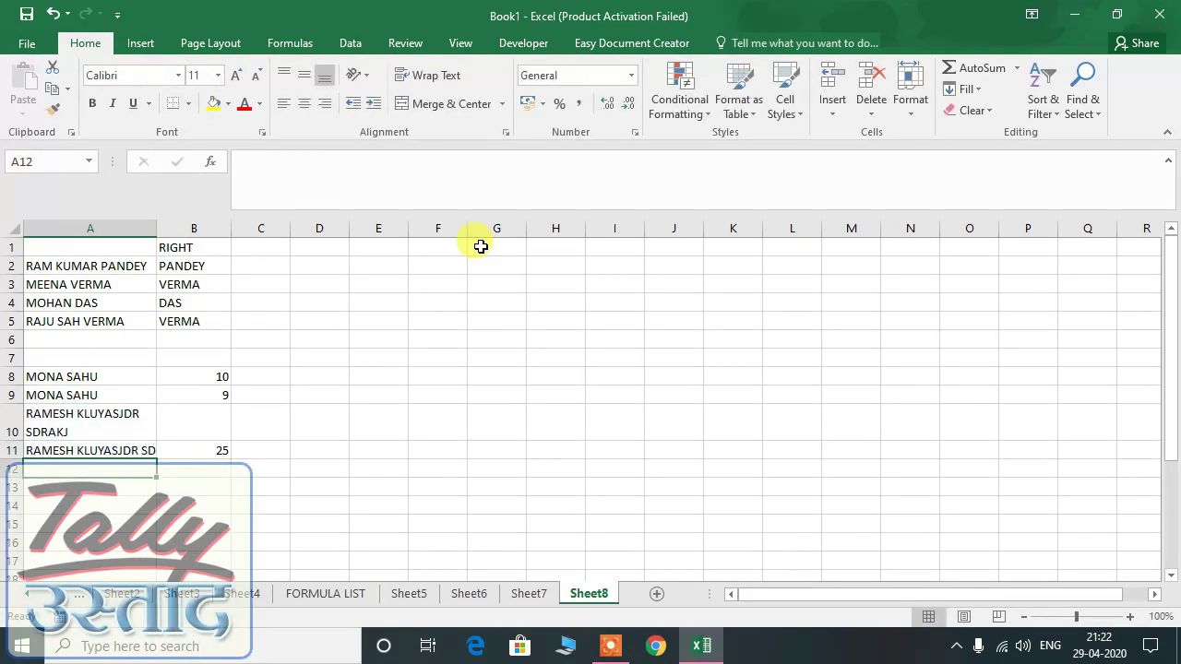
Step: Enter =LEN(A11) in B12 to count the characters of the trimmed name
{"action": "key", "text": "Up"}
{"action": "key", "text": "Right"}
{"action": "key", "text": "Down"}
{"action": "type", "text": "="}
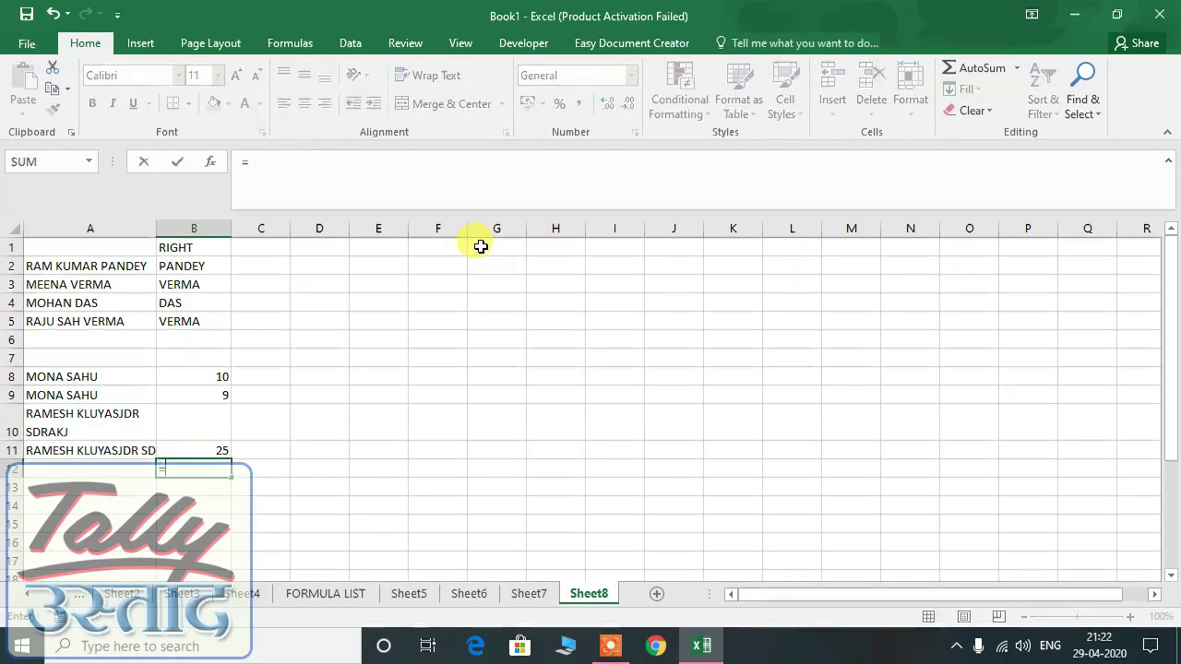
{"action": "type", "text": "LEN("}
{"action": "key", "text": "Up"}
{"action": "key", "text": "Return"}
{"action": "key", "text": "Up"}
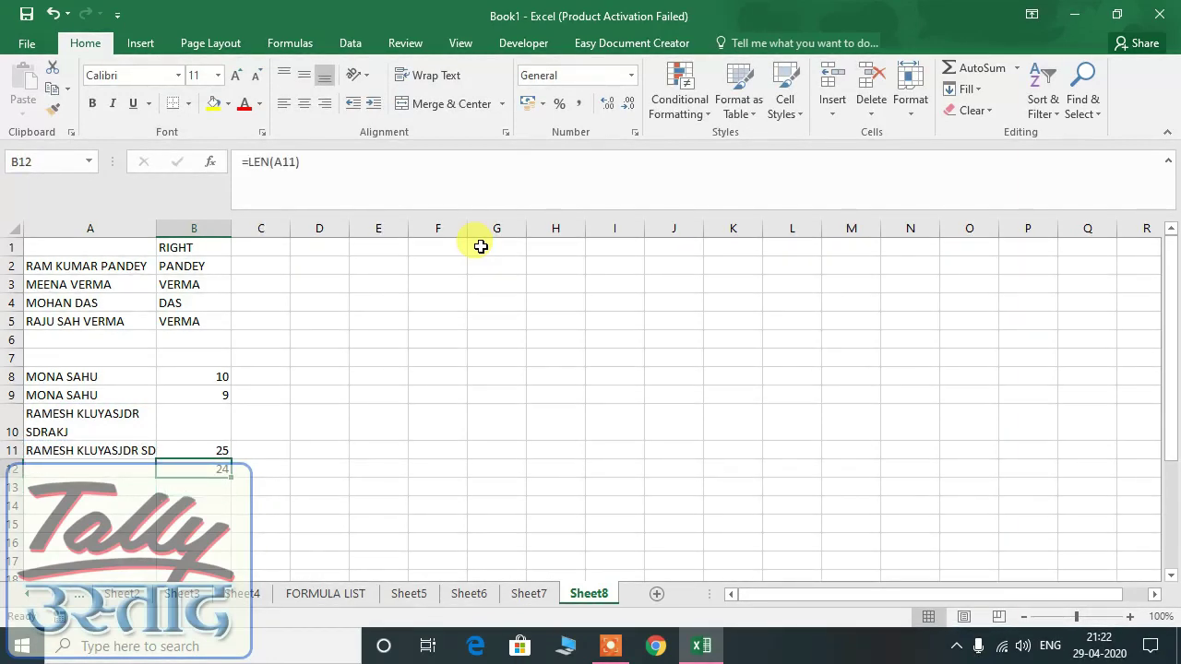
Step: Enter =CLEAN(A10) in A12 to strip the line break from the two-line name
{"action": "key", "text": "Left"}
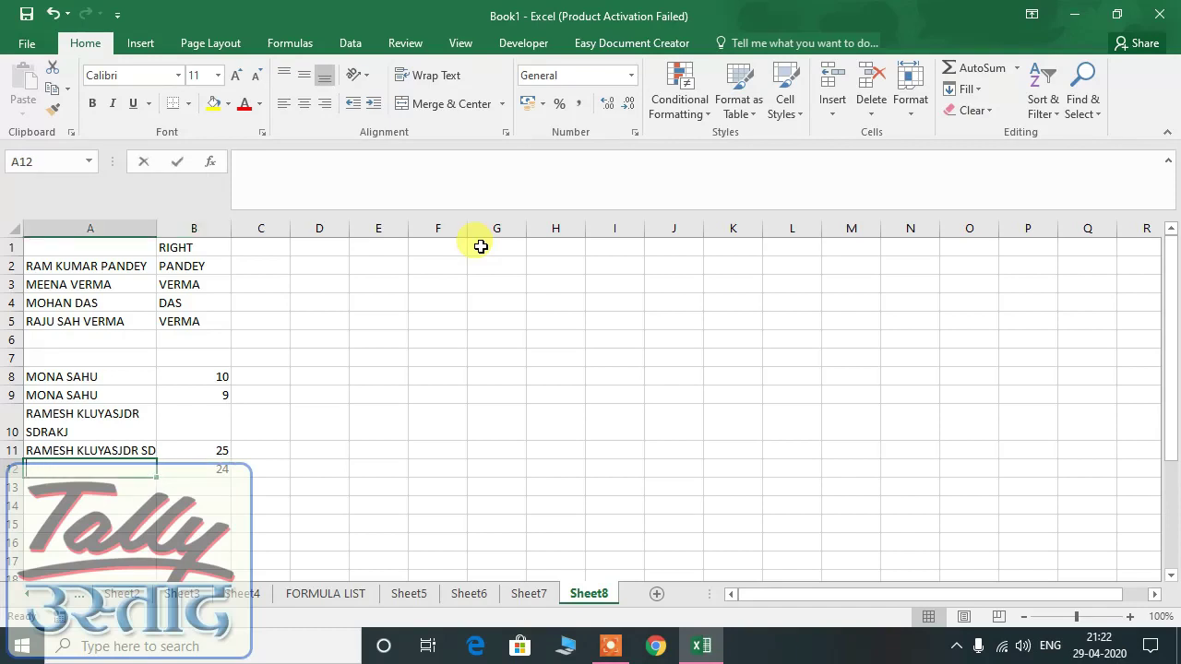
{"action": "type", "text": "=CLE"}
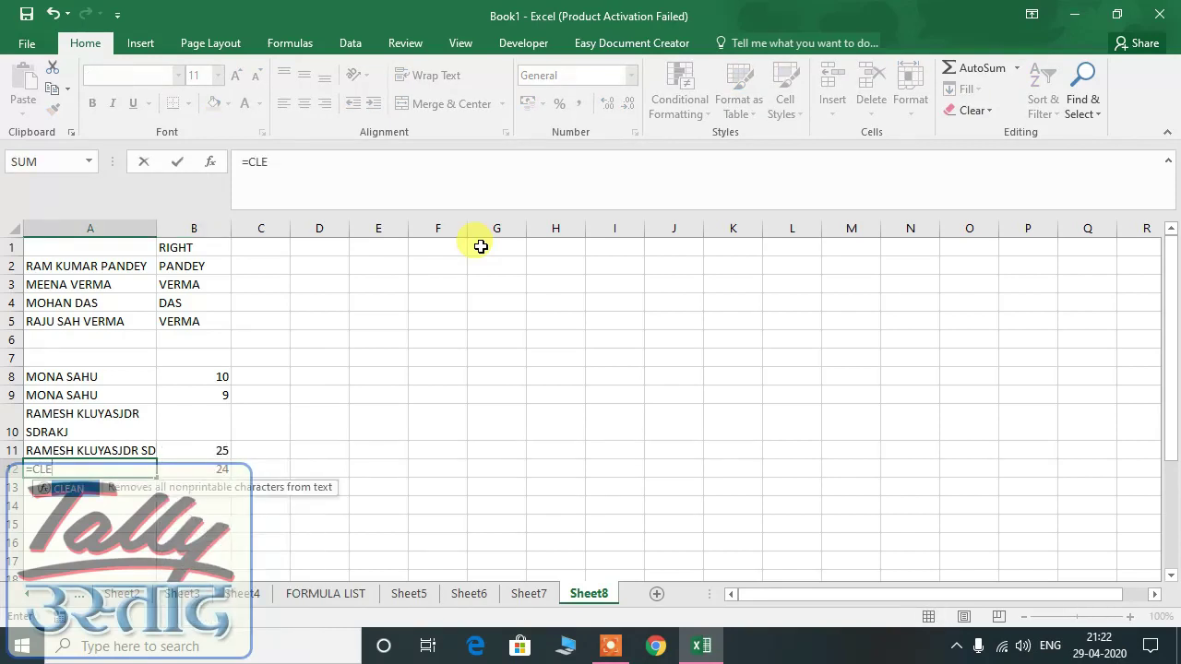
{"action": "key", "text": "Tab"}
{"action": "key", "text": "Up"}
{"action": "key", "text": "Up"}
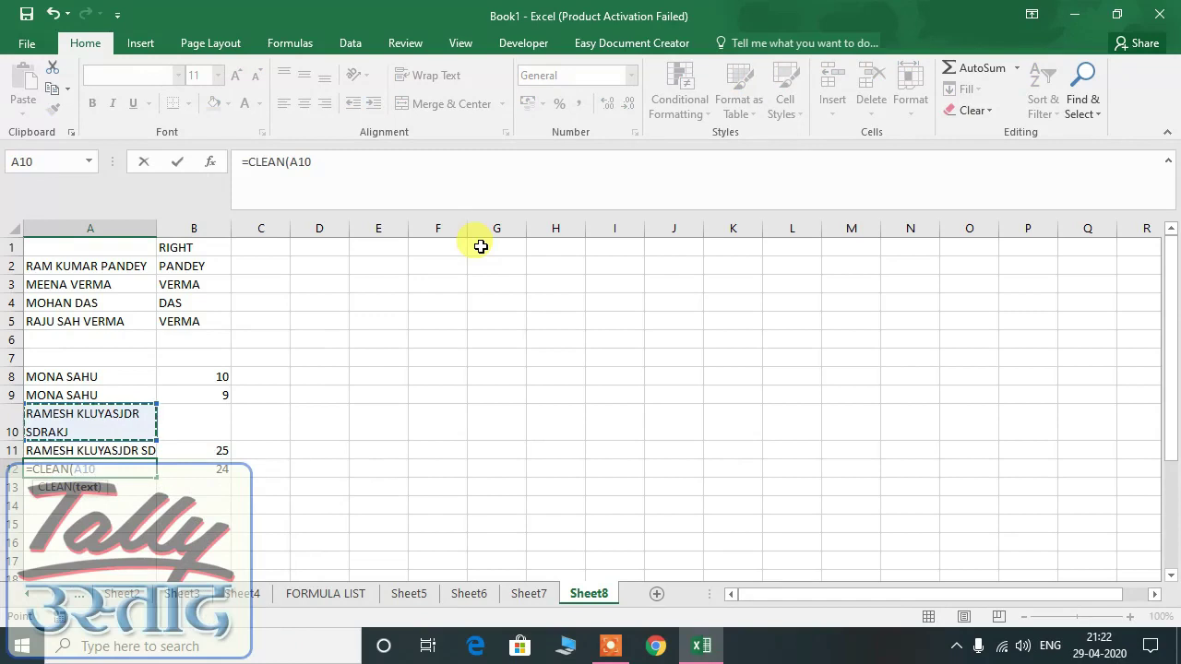
{"action": "key", "text": "Return"}
{"action": "key", "text": "Up"}
{"action": "key", "text": "Right"}
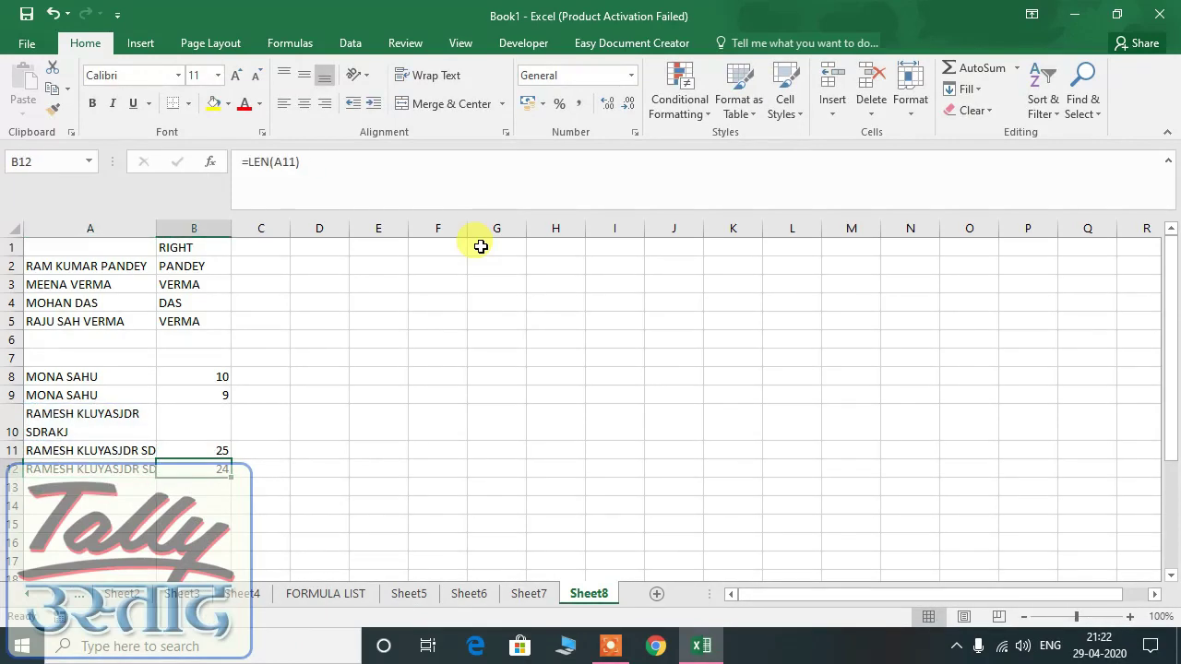
{"action": "type", "text": "=LENT"}
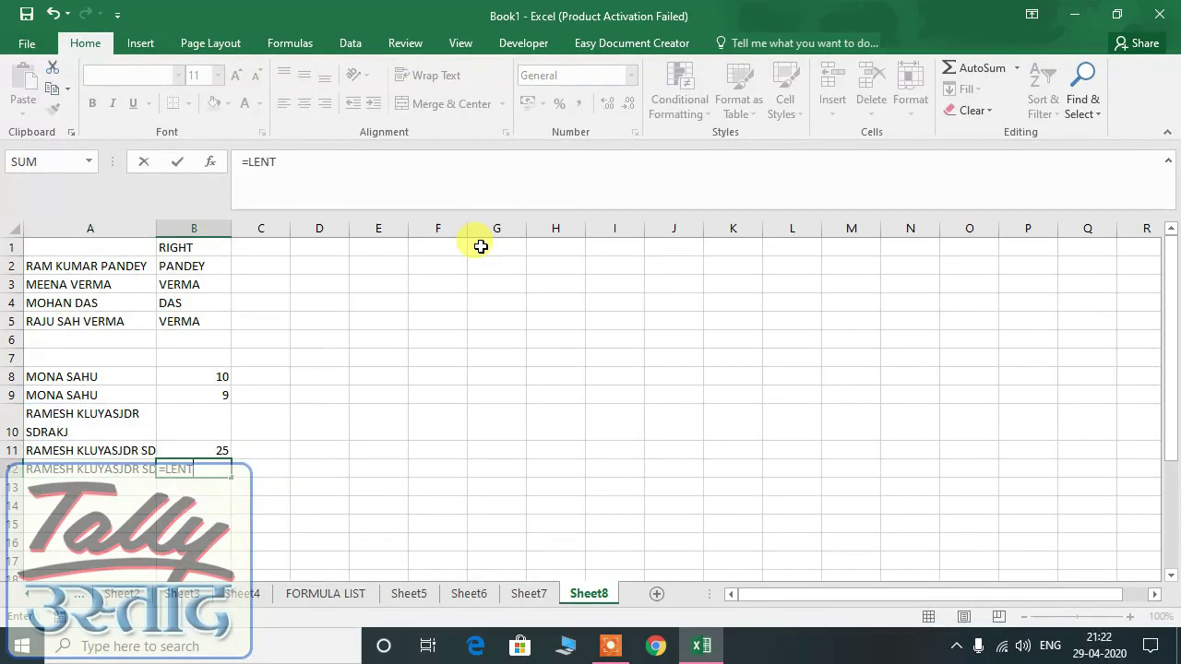
{"action": "key", "text": "Left"}
{"action": "key", "text": "Right"}
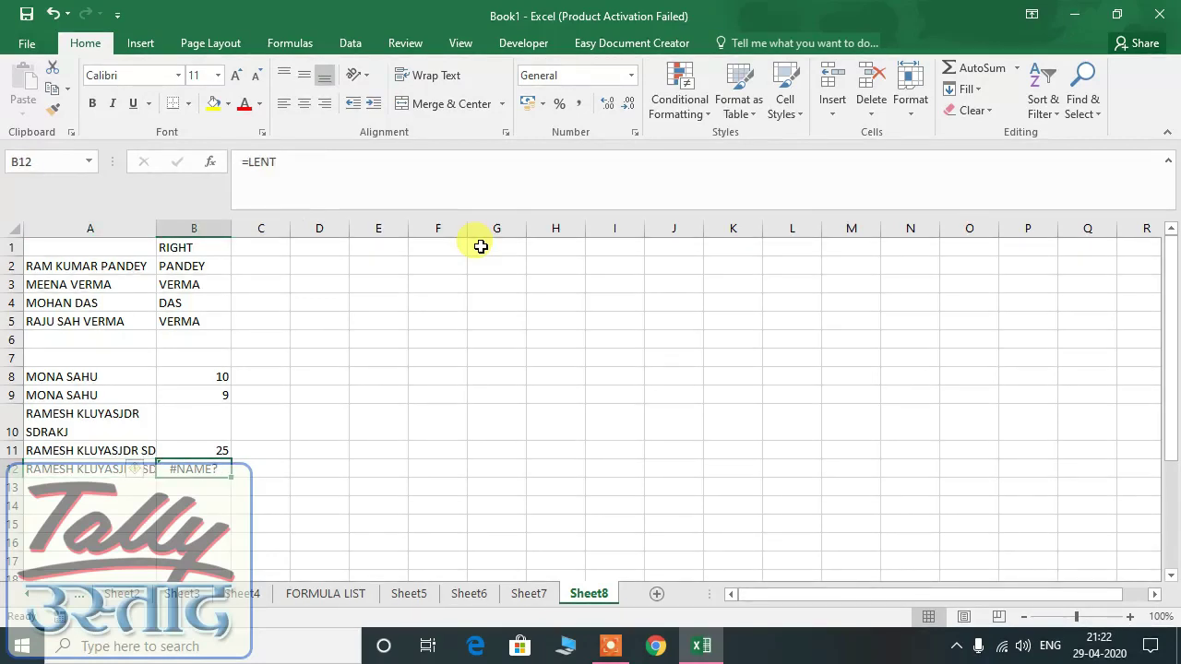
Step: Enter =LEN(A12) in B12 to count the characters of the cleaned name
{"action": "type", "text": "=LEN("}
{"action": "key", "text": "Left"}
{"action": "key", "text": "Return"}
{"action": "key", "text": "Up"}
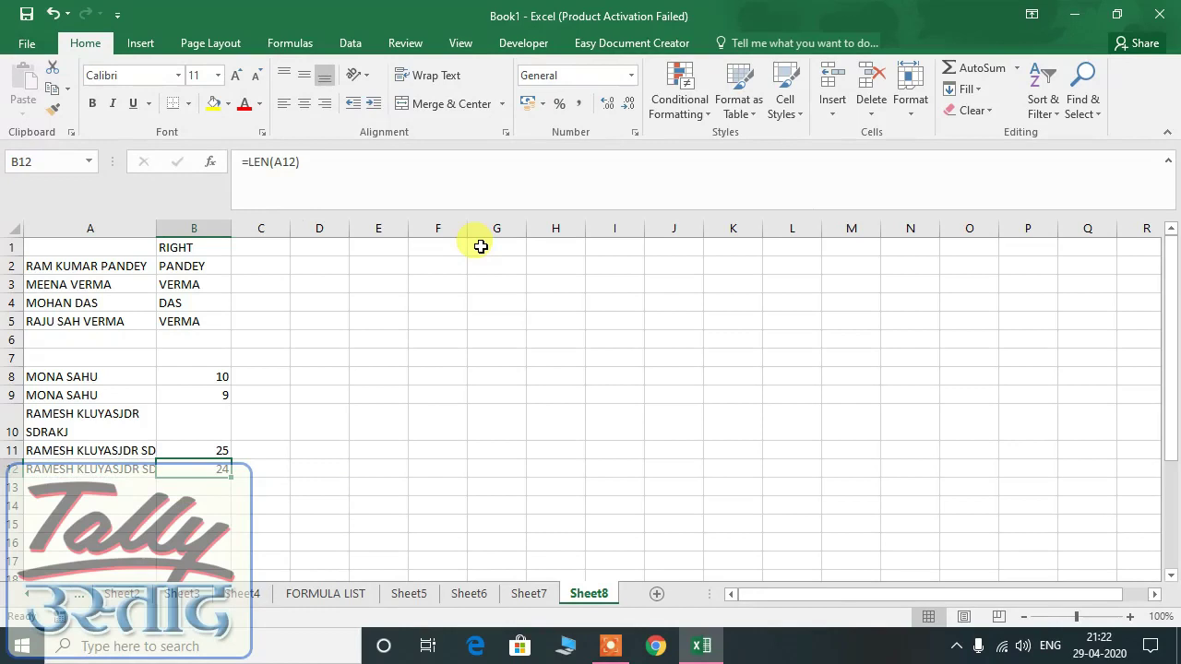
Step: Enter =TRIM(A12) in A13 to remove the extra spaces from the cleaned name
{"action": "key", "text": "Left"}
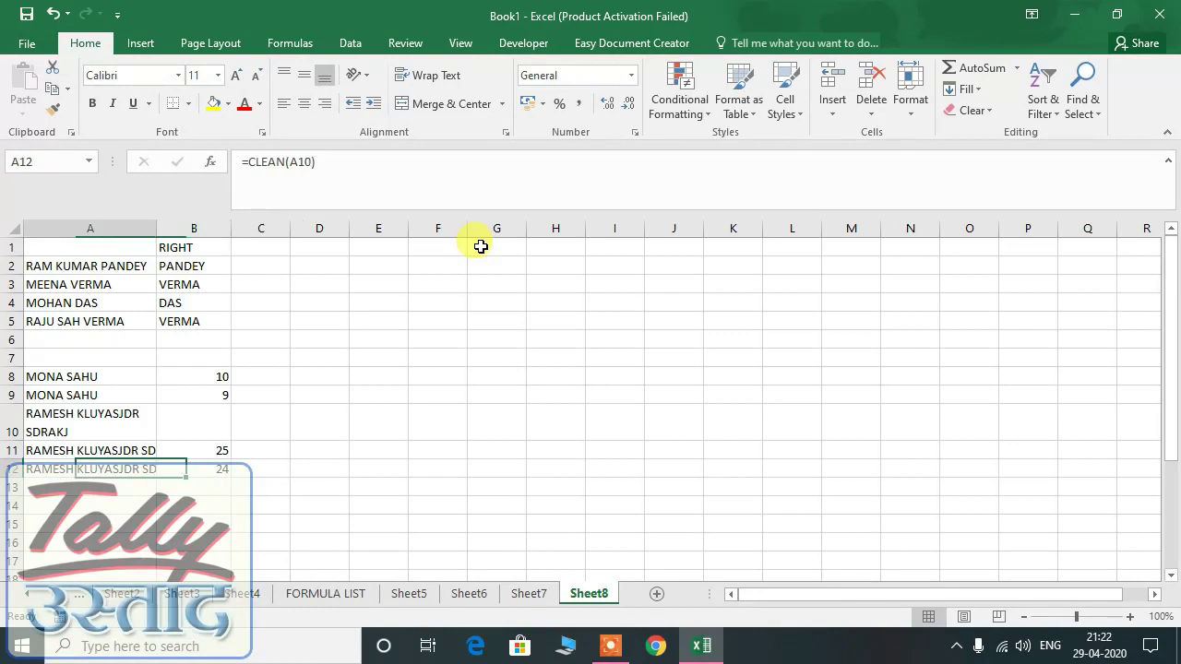
{"action": "key", "text": "Down"}
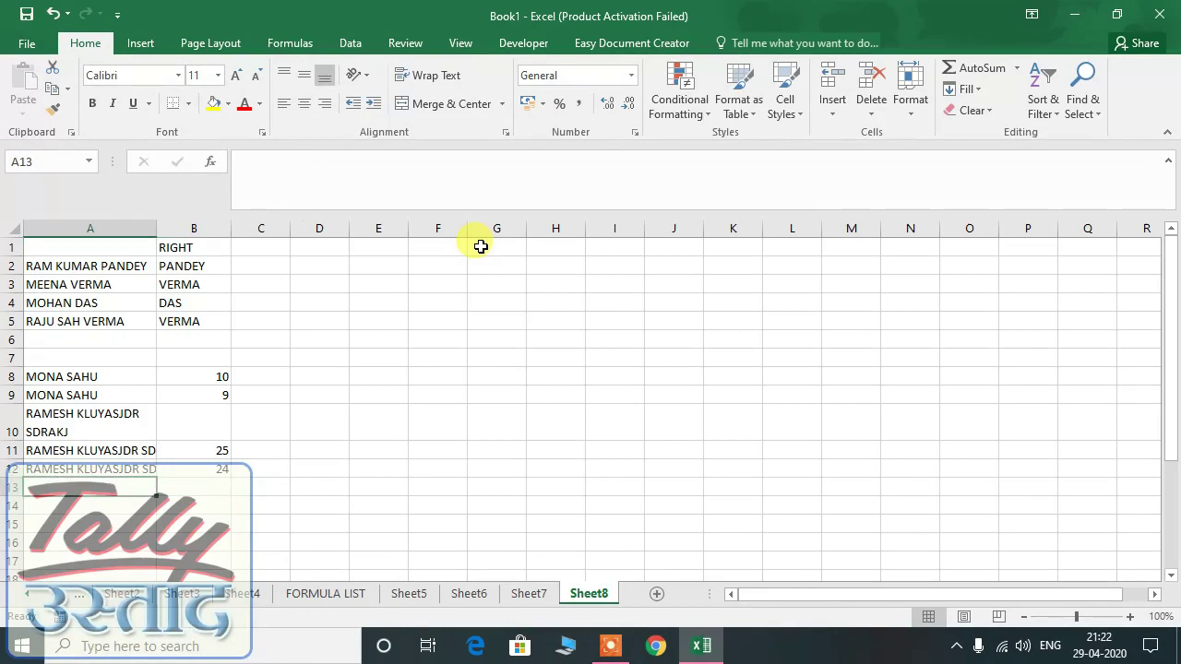
{"action": "type", "text": "=TIRM"}
{"action": "key", "text": "BackSpace"}
{"action": "key", "text": "BackSpace"}
{"action": "key", "text": "BackSpace"}
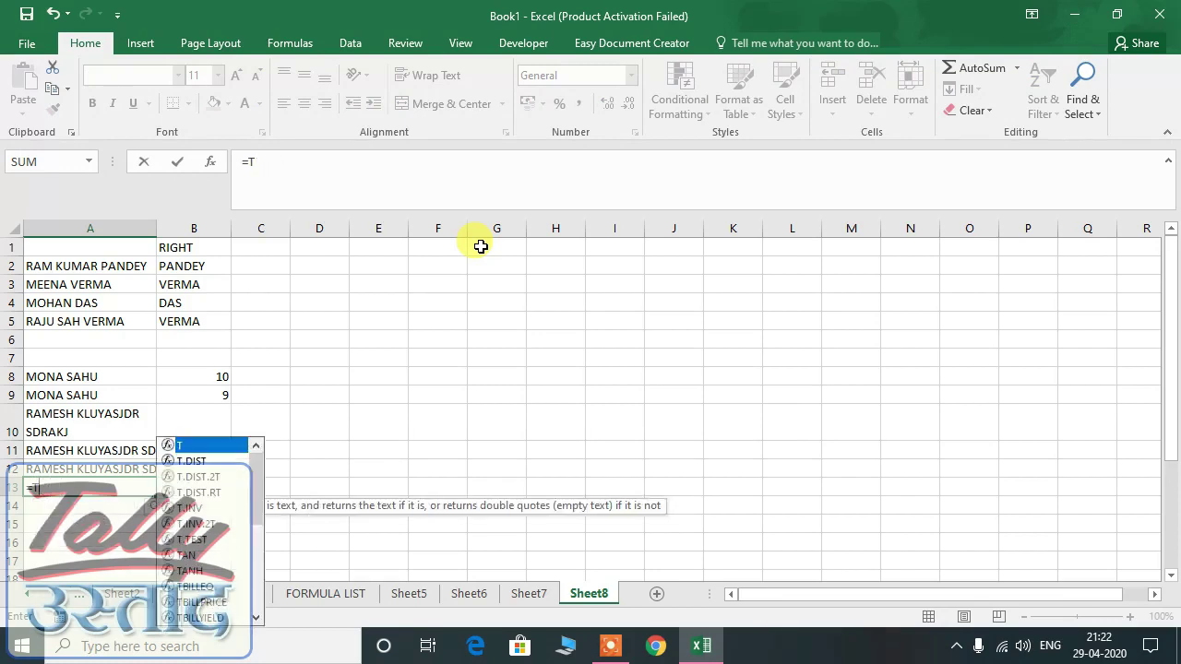
{"action": "type", "text": "RI"}
{"action": "key", "text": "Tab"}
{"action": "key", "text": "Up"}
{"action": "key", "text": "Return"}
Step: Fill the LEN formula from B12 down into B13
{"action": "key", "text": "Right"}
{"action": "key", "text": "Up"}
{"action": "key", "text": "ctrl+d"}
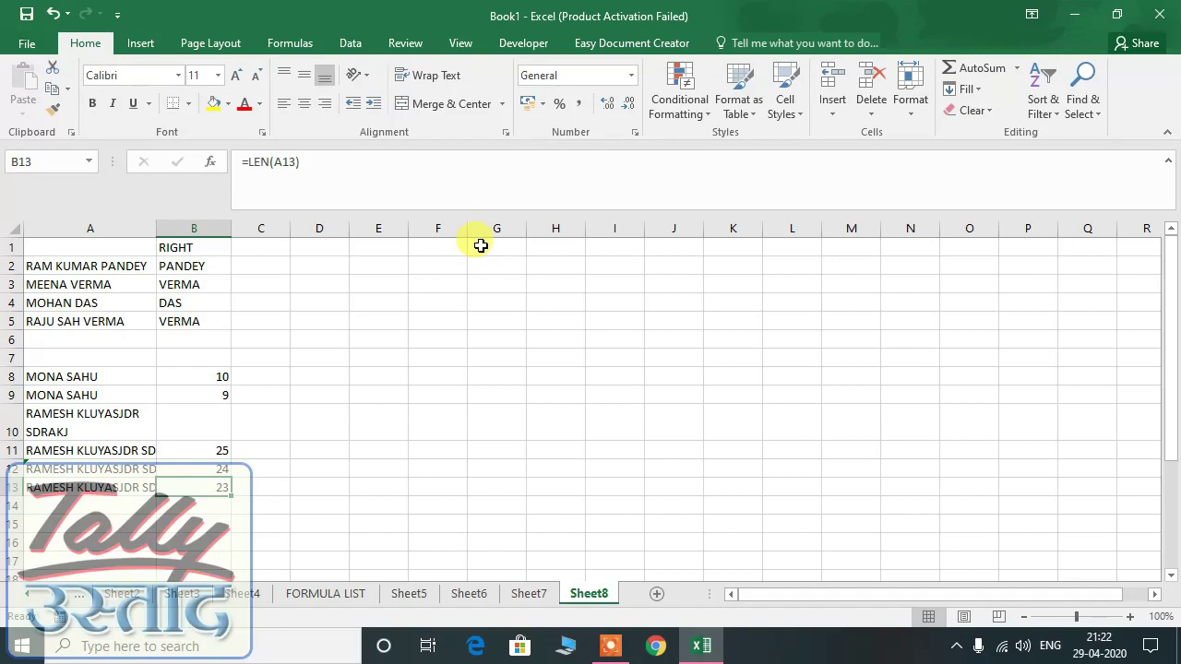
Step: Delete the trailing space at the end of the two-line name in A10
{"action": "key", "text": "Up"}
{"action": "key", "text": "Up"}
{"action": "key", "text": "Up"}
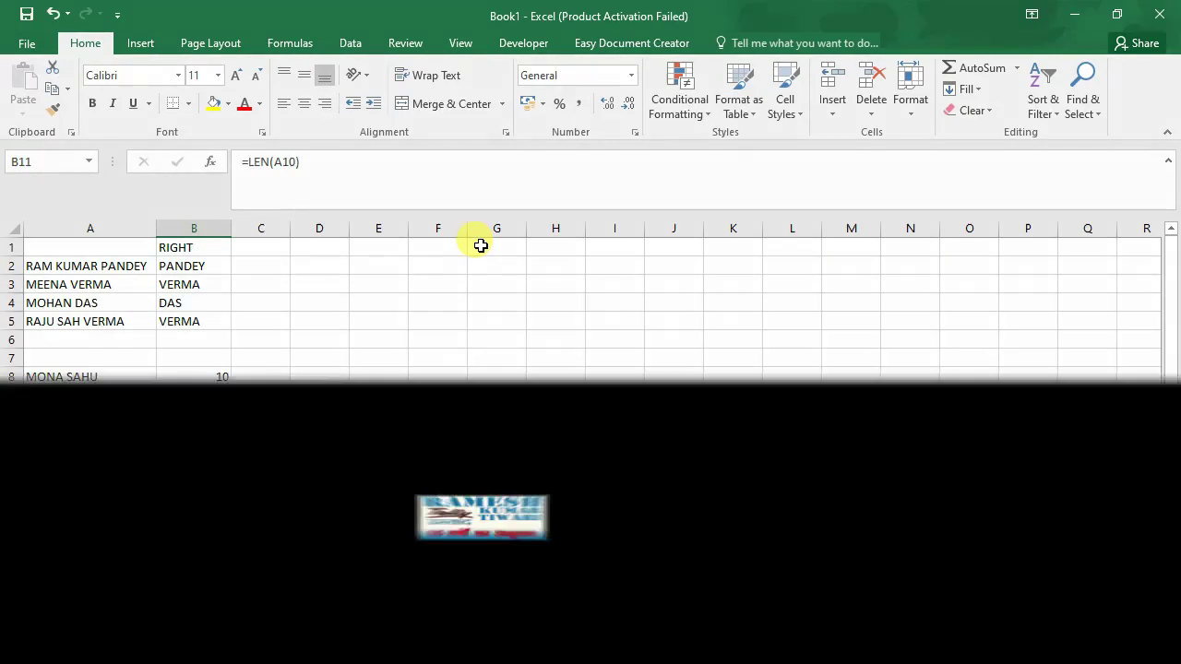
{"action": "key", "text": "Left"}
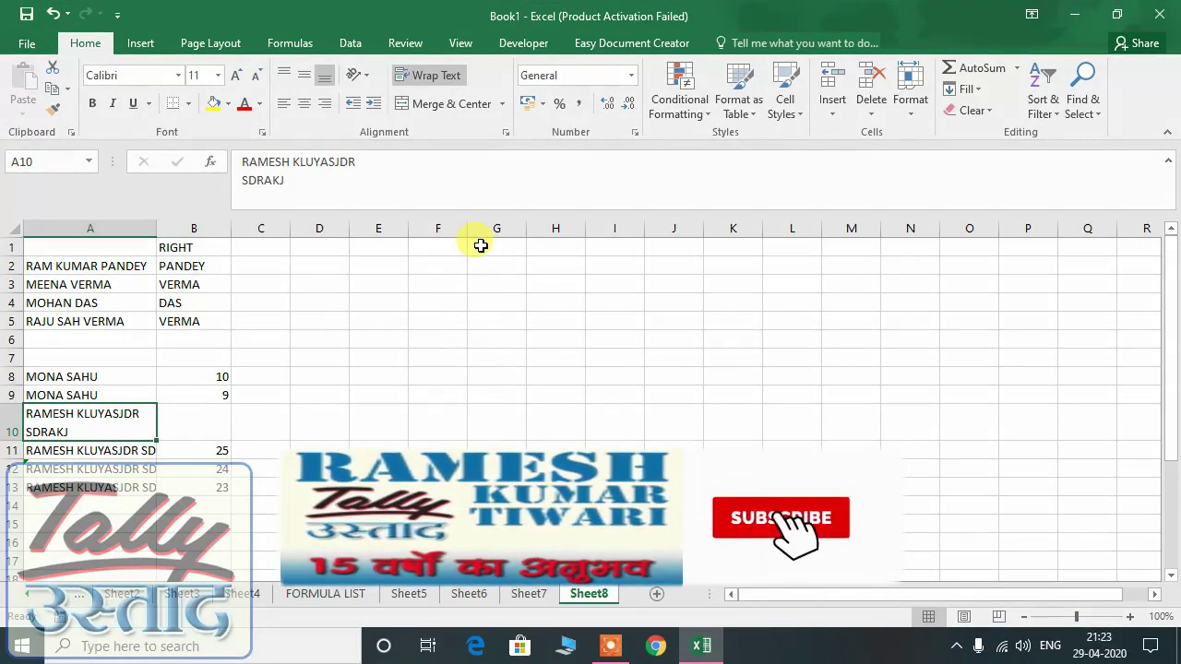
{"action": "key", "text": "F2"}
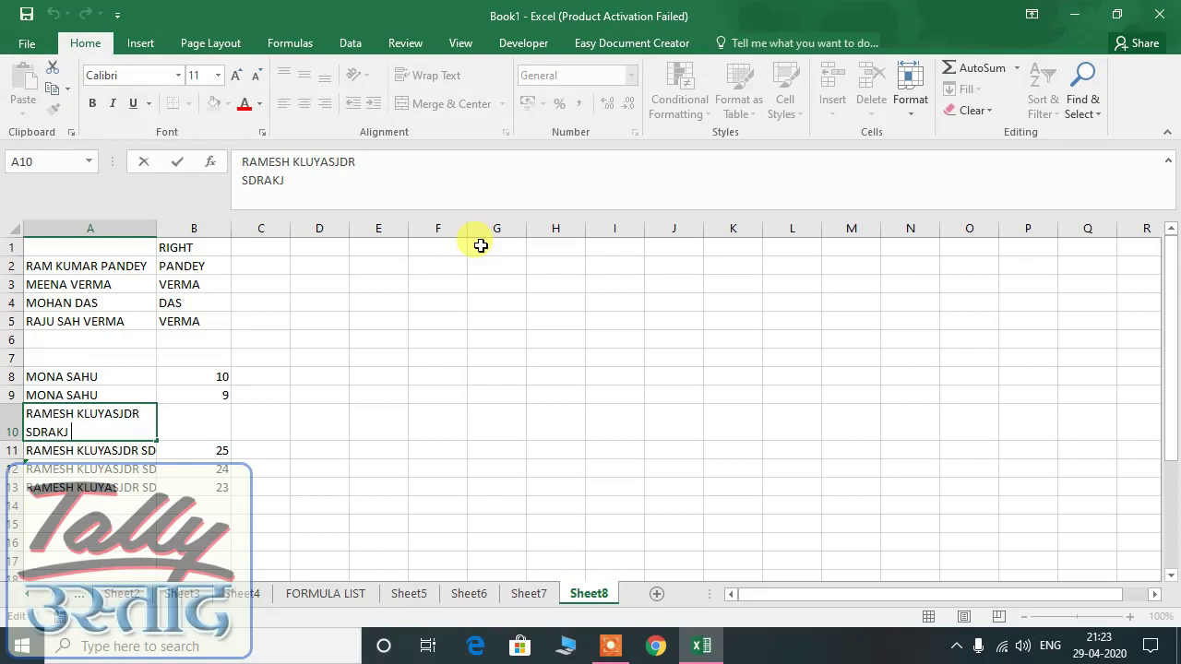
{"action": "key", "text": "BackSpace"}
{"action": "key", "text": "Return"}
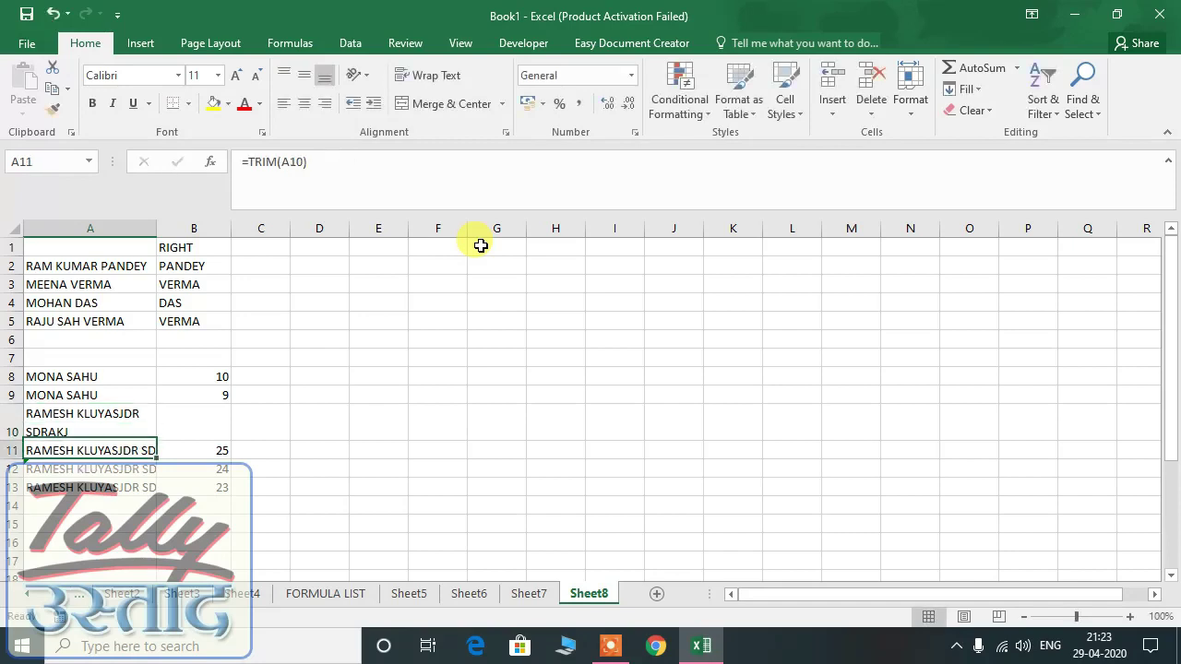
{"action": "key", "text": "Down"}
{"action": "key", "text": "Down"}
{"action": "key", "text": "Down"}
{"action": "key", "text": "Right"}
{"action": "key", "text": "Right"}
{"action": "key", "text": "Up"}
{"action": "key", "text": "Up"}
{"action": "key", "text": "Up"}
{"action": "key", "text": "Up"}
{"action": "key", "text": "Up"}
{"action": "key", "text": "Up"}
{"action": "key", "text": "Up"}
{"action": "key", "text": "Up"}
{"action": "key", "text": "Up"}
{"action": "key", "text": "Up"}
Step: Delete rows 8 to 14 containing the TRIM and CLEAN examples
{"action": "key", "text": "Left"}
{"action": "key", "text": "Down"}
{"action": "key", "text": "Down"}
{"action": "key", "text": "Down"}
{"action": "key", "text": "Down"}
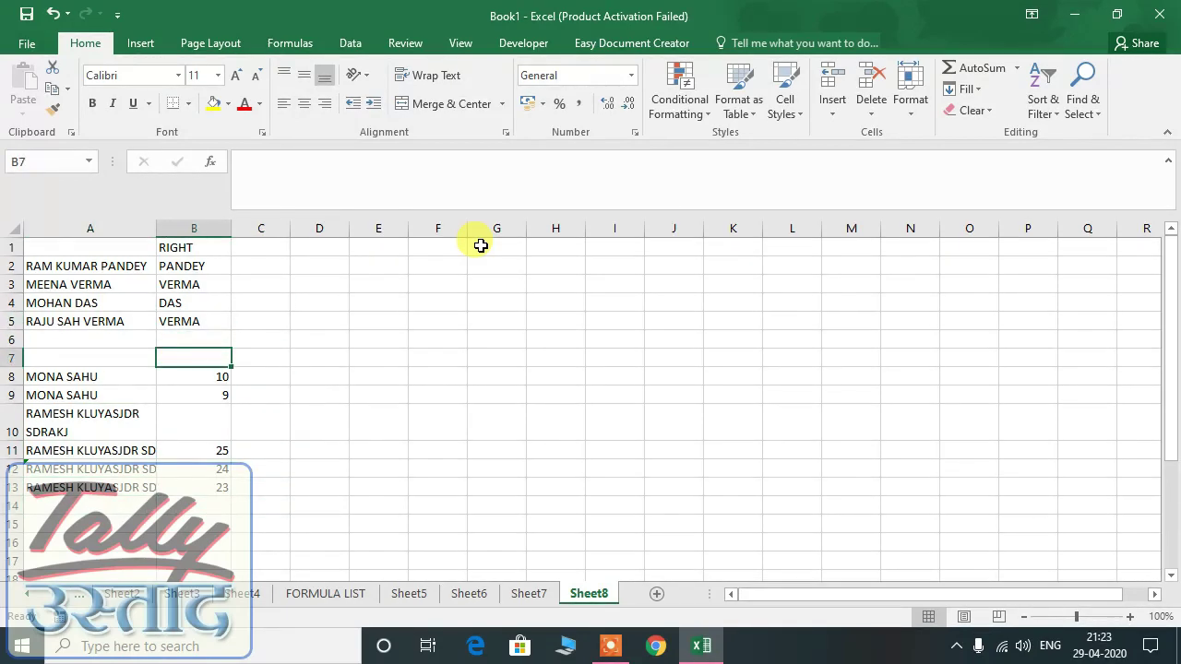
{"action": "key", "text": "shift+space"}
{"action": "key", "text": "shift+Down"}
{"action": "key", "text": "shift+Down"}
{"action": "key", "text": "shift+Down"}
{"action": "key", "text": "shift+Down"}
{"action": "key", "text": "shift+Down"}
{"action": "key", "text": "shift+Down"}
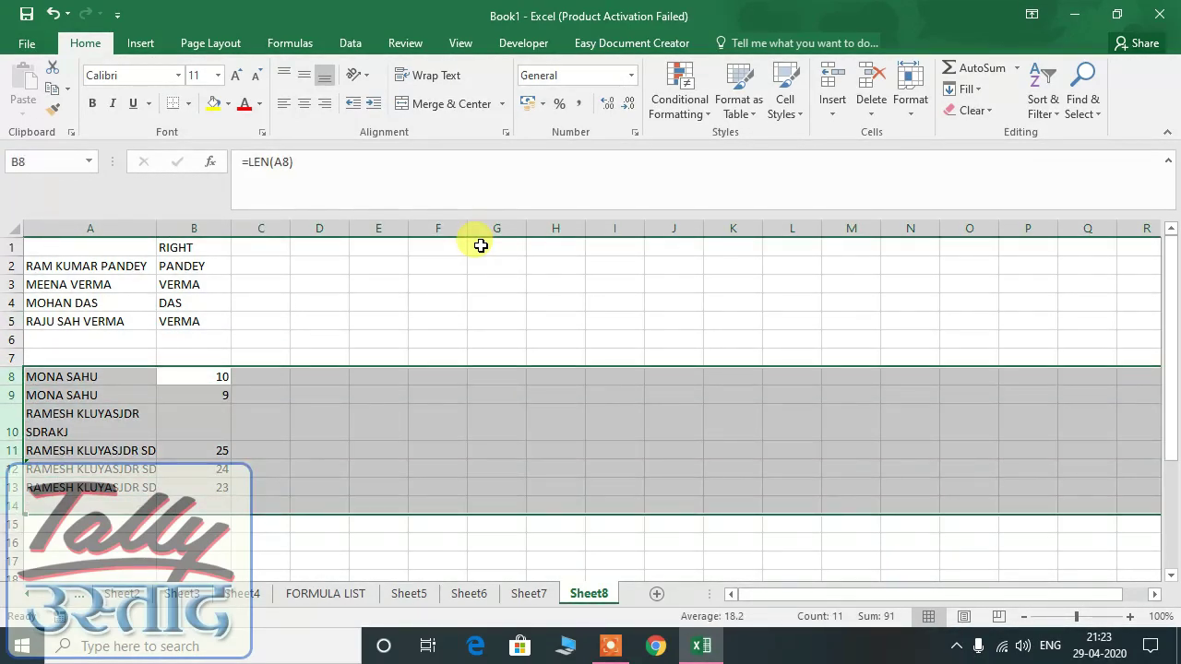
{"action": "key", "text": "ctrl+minus"}
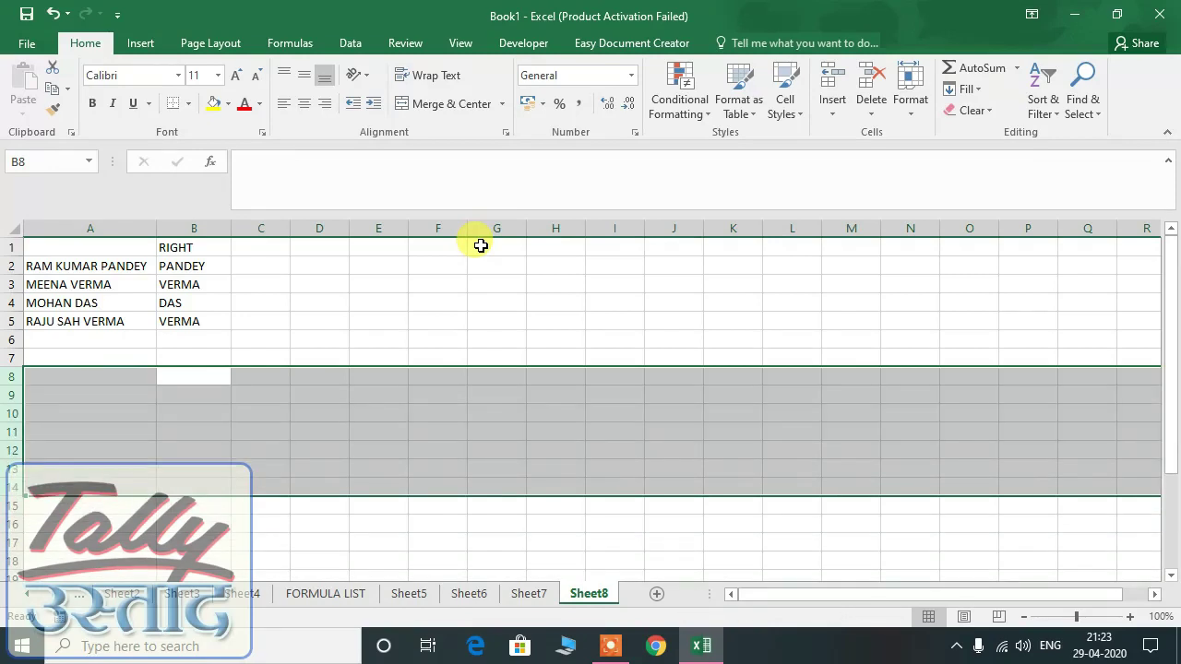
Step: Insert two blank columns between the full names and the RIGHT column
{"action": "key", "text": "Up"}
{"action": "key", "text": "Up"}
{"action": "key", "text": "Up"}
{"action": "key", "text": "Up"}
{"action": "key", "text": "Up"}
{"action": "key", "text": "Up"}
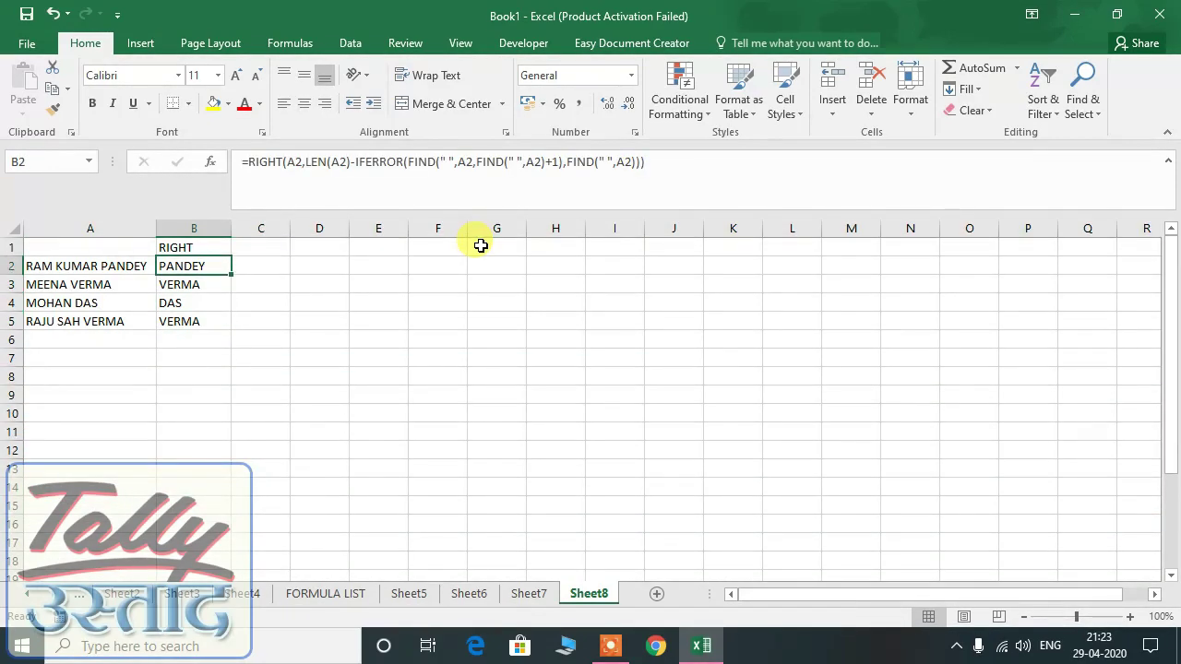
{"action": "key", "text": "ctrl+space"}
{"action": "key", "text": "ctrl+shift+plus"}
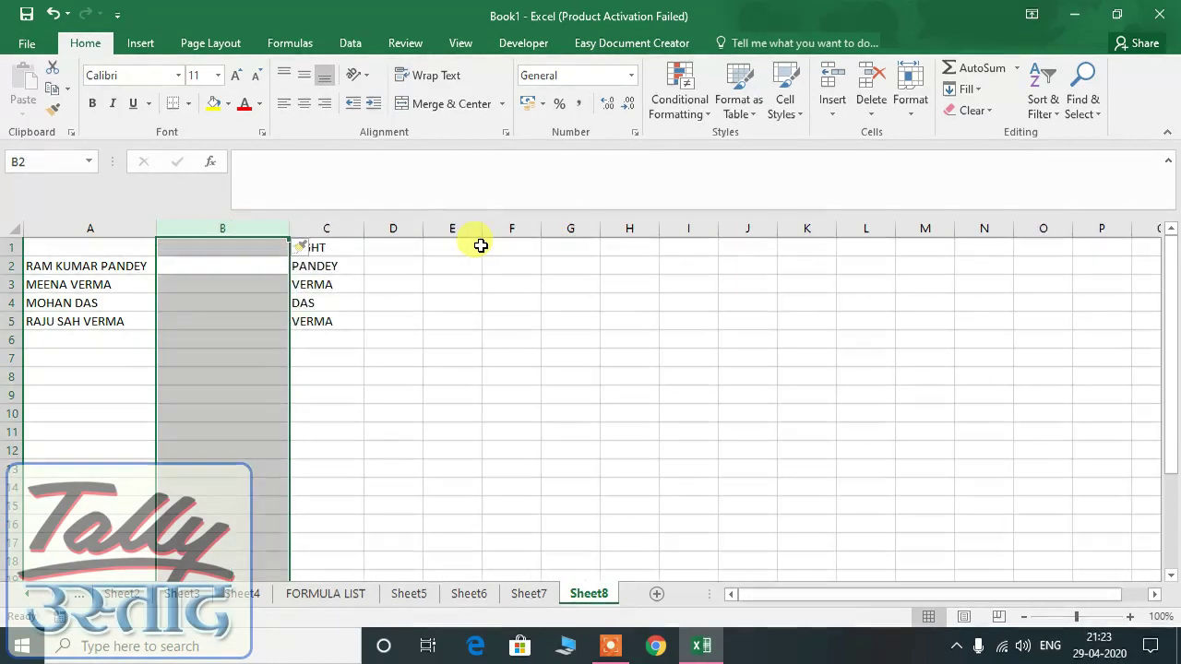
{"action": "key", "text": "ctrl+shift+plus"}
Step: Enter the headers CLEAN in B1 and TRIM in C1
{"action": "key", "text": "Left"}
{"action": "key", "text": "Right"}
{"action": "key", "text": "Up"}
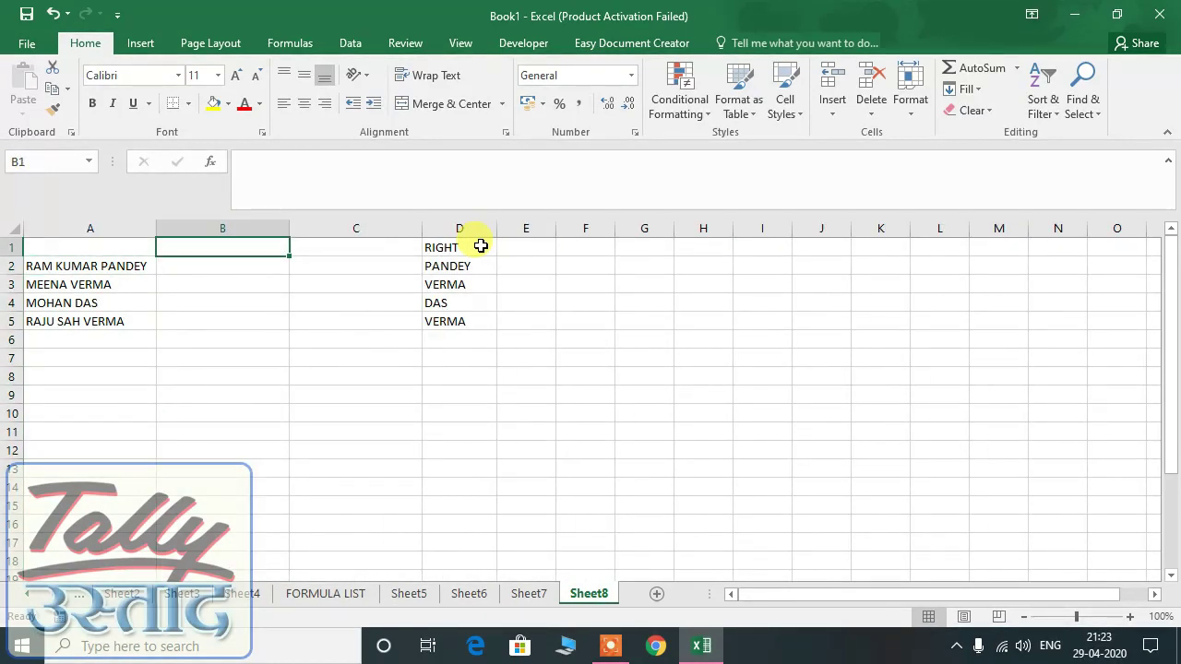
{"action": "type", "text": "CLEAN"}
{"action": "key", "text": "Return"}
{"action": "key", "text": "Up"}
{"action": "key", "text": "Right"}
{"action": "type", "text": "T"}
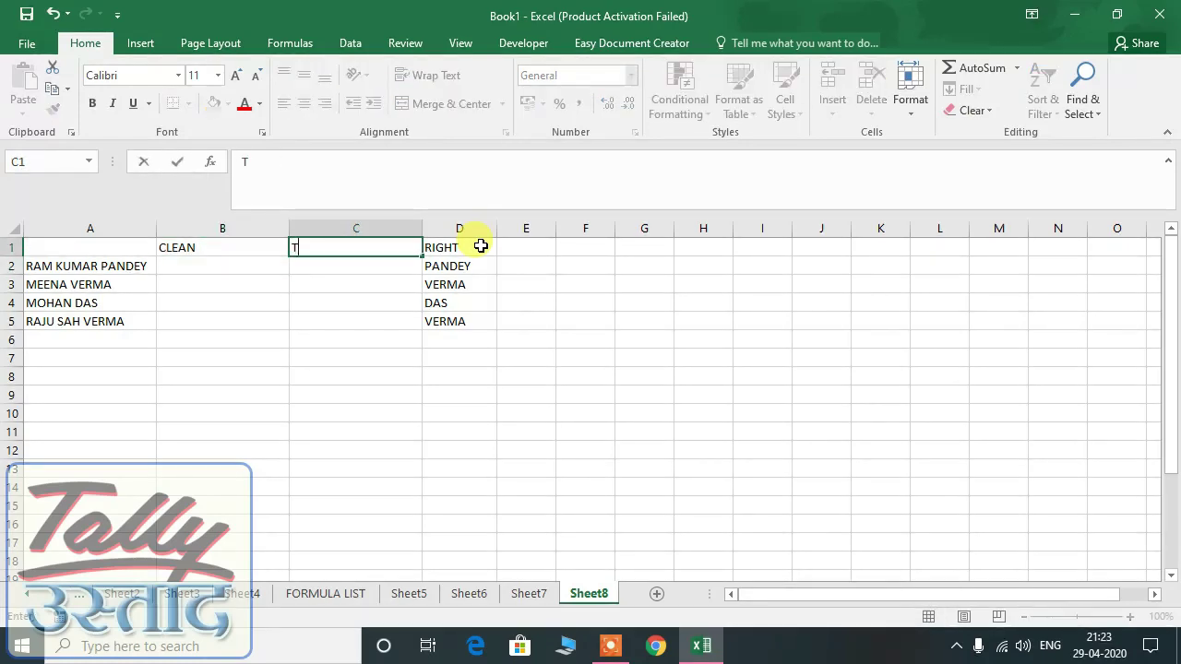
{"action": "type", "text": "RIM"}
{"action": "key", "text": "Return"}
Step: Insert a blank column before the RIGHT column and return to cell B2 under CLEAN
{"action": "key", "text": "Right"}
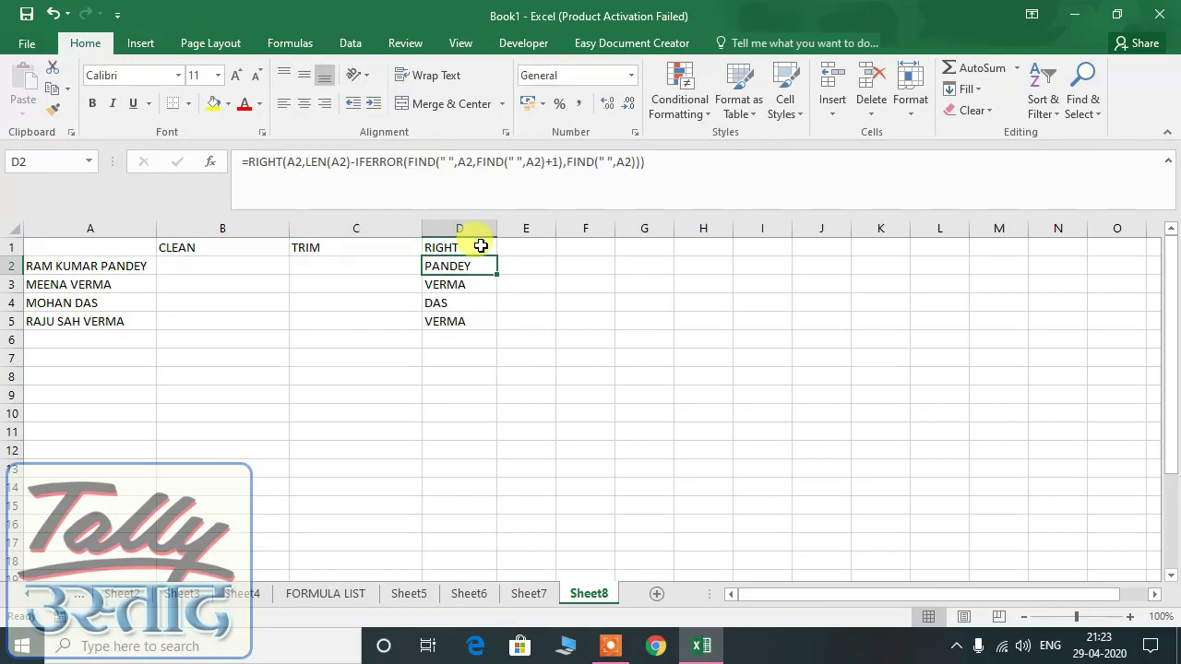
{"action": "key", "text": "ctrl+space"}
{"action": "type", "text": "+"}
{"action": "key", "text": "Escape"}
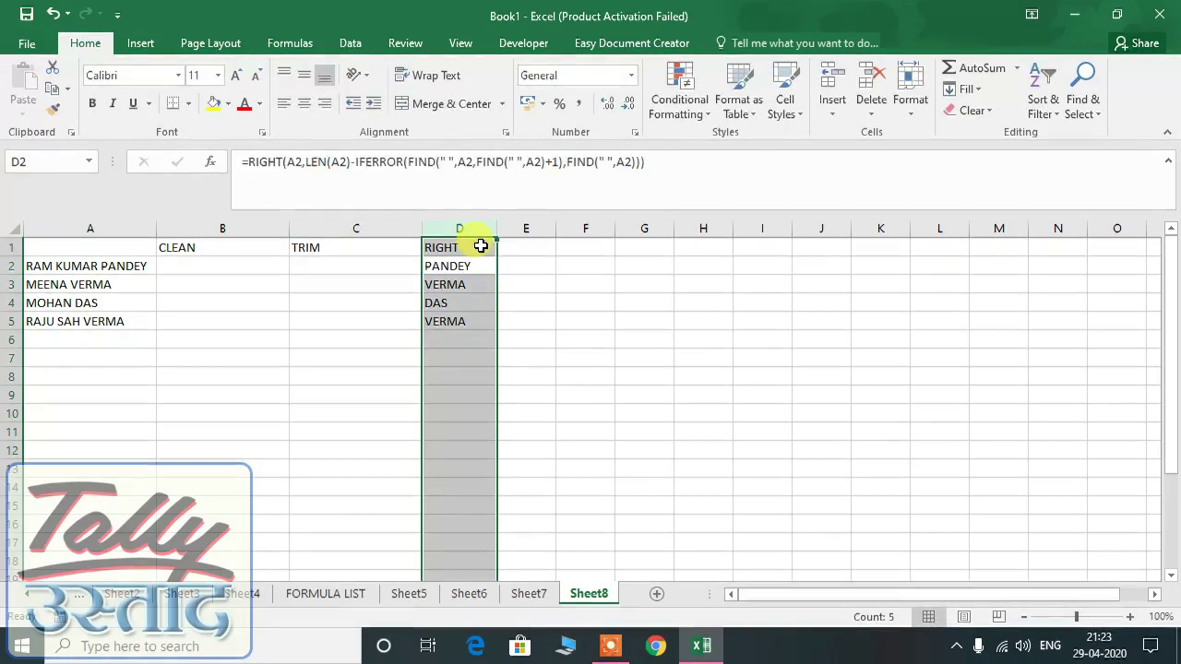
{"action": "key", "text": "ctrl+plus"}
{"action": "key", "text": "Left"}
{"action": "key", "text": "Left"}
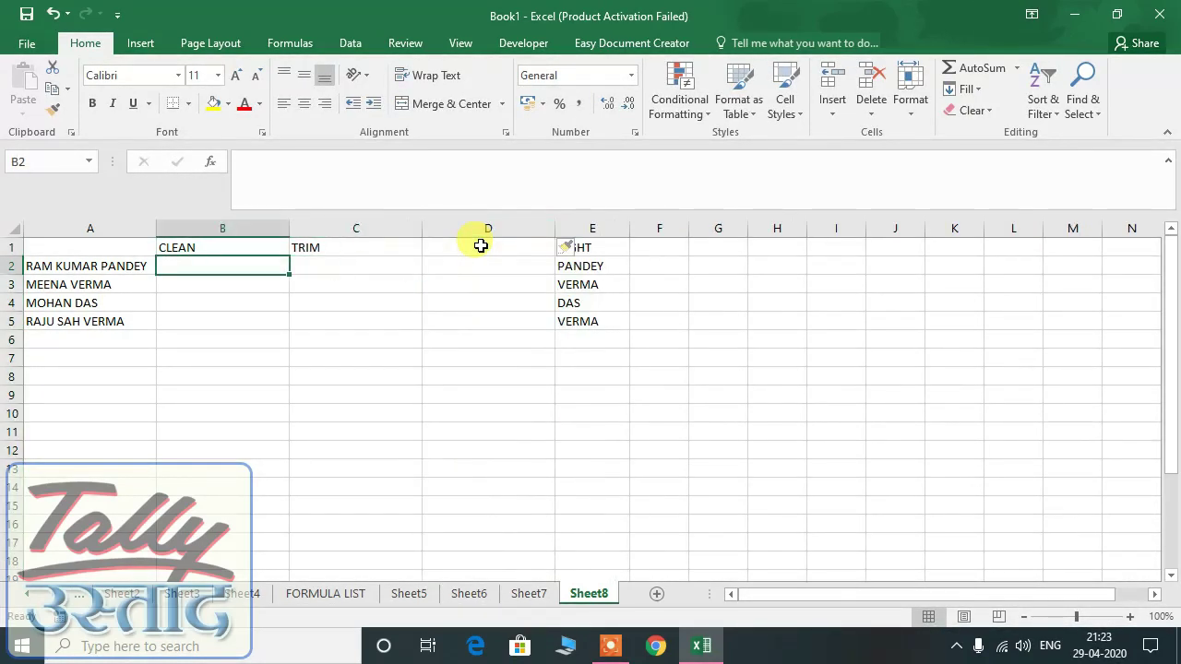
Step: Enter a CLEAN formula in B2 that references the full name in A2
{"action": "type", "text": "=CLE"}
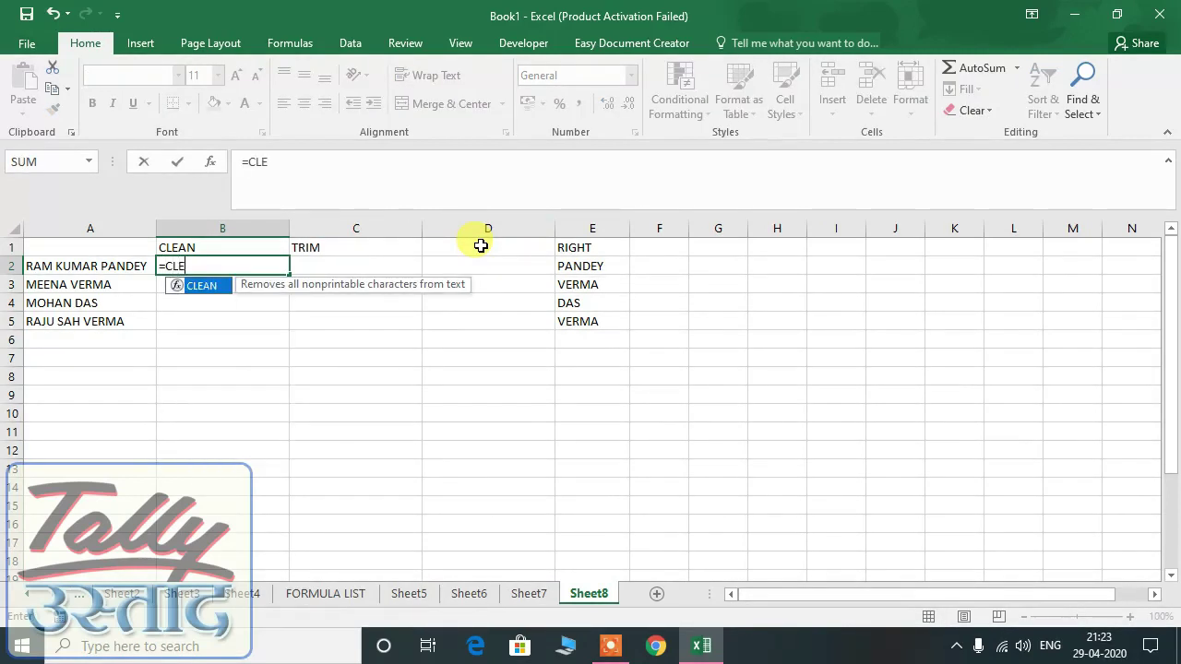
{"action": "key", "text": "Tab"}
{"action": "key", "text": "Left"}
{"action": "key", "text": "Return"}
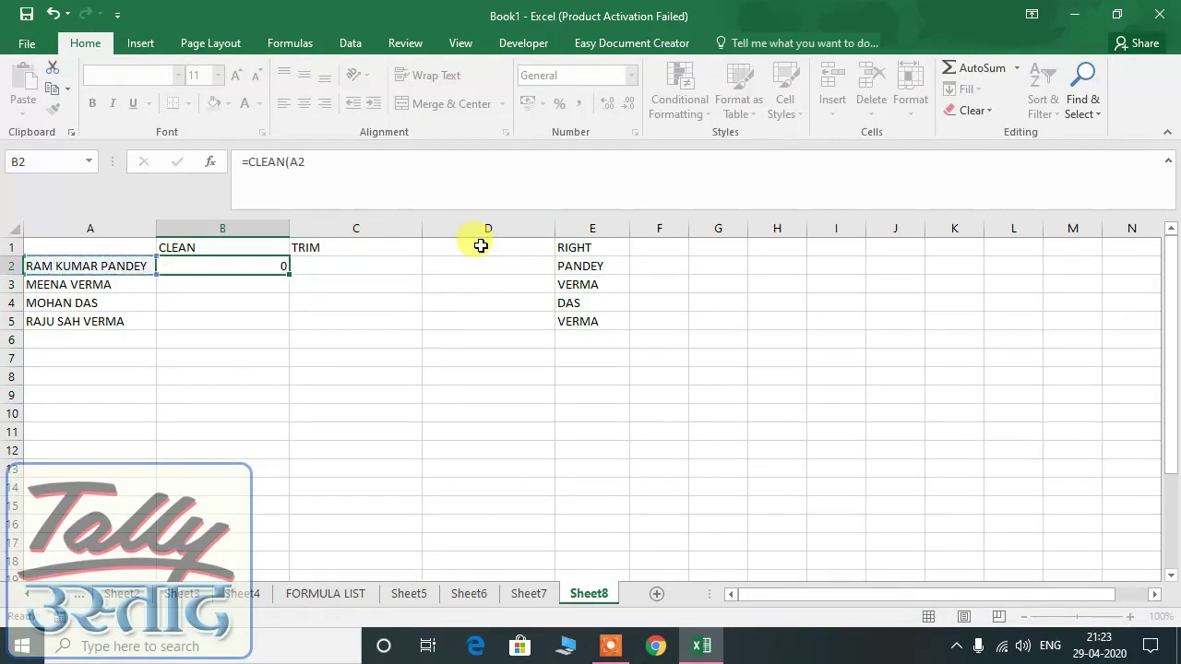
Step: Copy the CLEAN formula from B2 down to B3:B5 for the remaining names
{"action": "key", "text": "Up"}
{"action": "key", "text": "ctrl+c"}
{"action": "key", "text": "Down"}
{"action": "key", "text": "shift+Down"}
{"action": "key", "text": "shift+Down"}
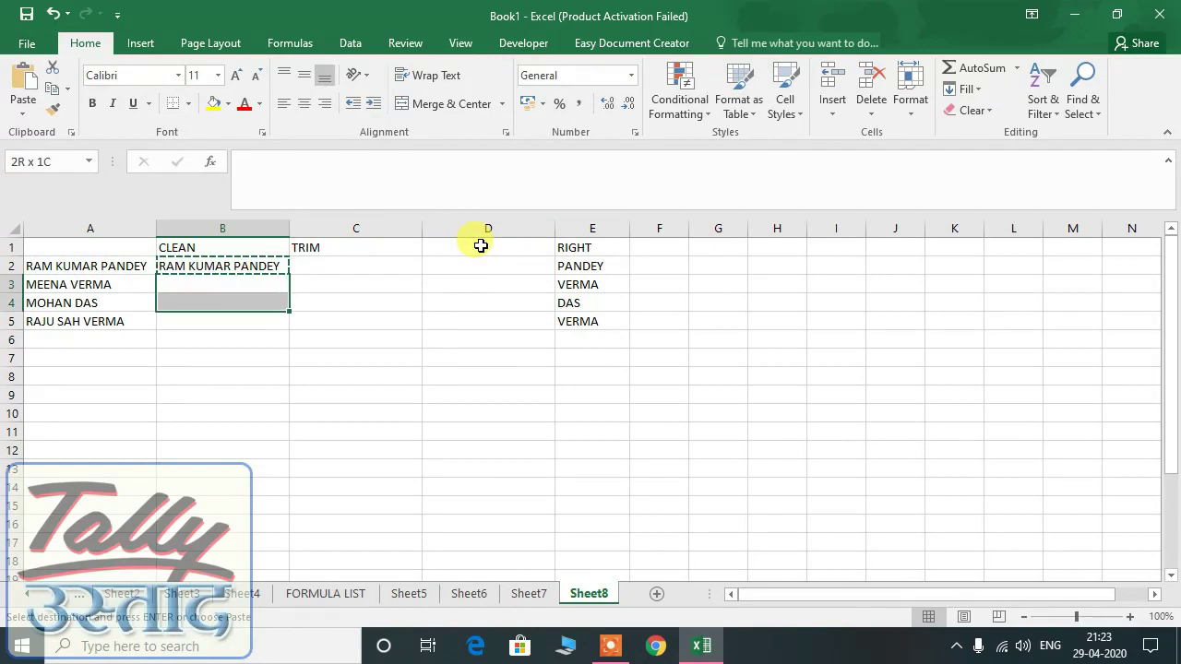
{"action": "key", "text": "ctrl+v"}
{"action": "key", "text": "Escape"}
Step: Enter a TRIM formula in C2 that references the cleaned name in B2
{"action": "key", "text": "Up"}
{"action": "key", "text": "Right"}
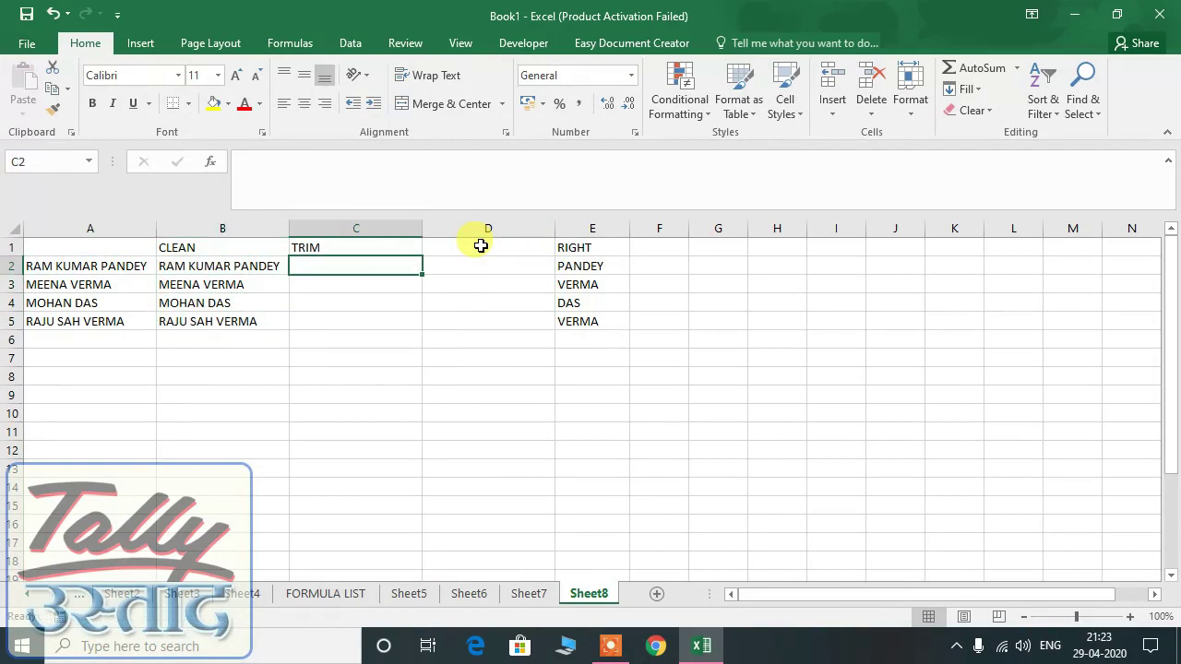
{"action": "type", "text": "=TR"}
{"action": "type", "text": "IM"}
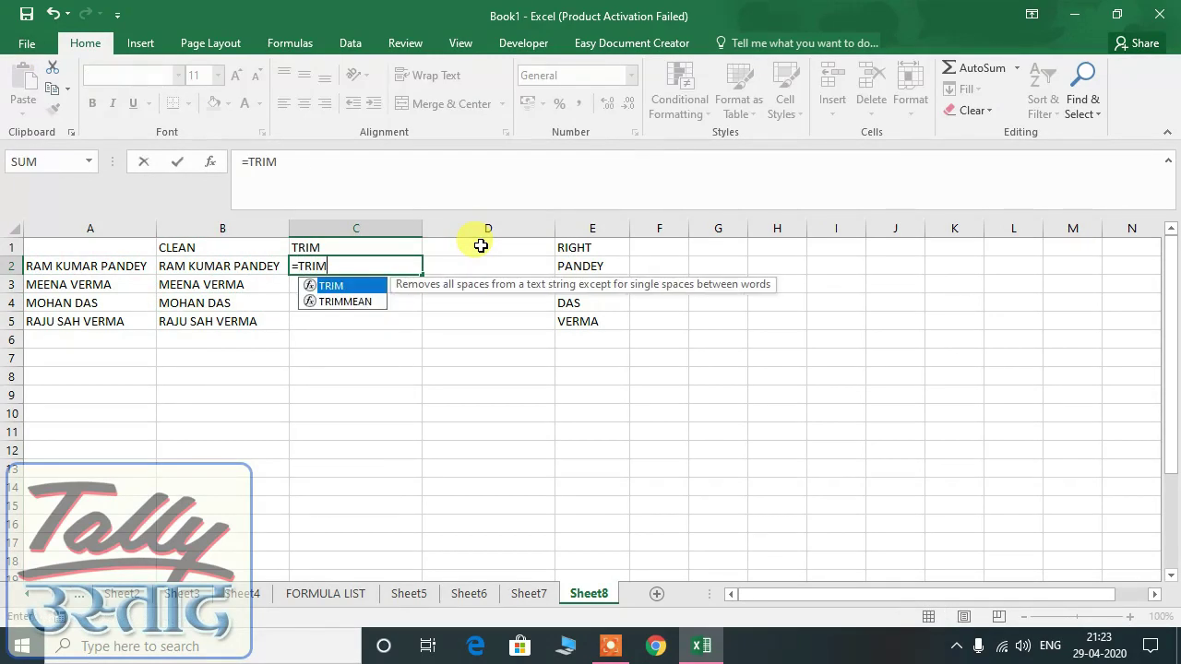
{"action": "type", "text": "("}
{"action": "key", "text": "Left"}
{"action": "key", "text": "Return"}
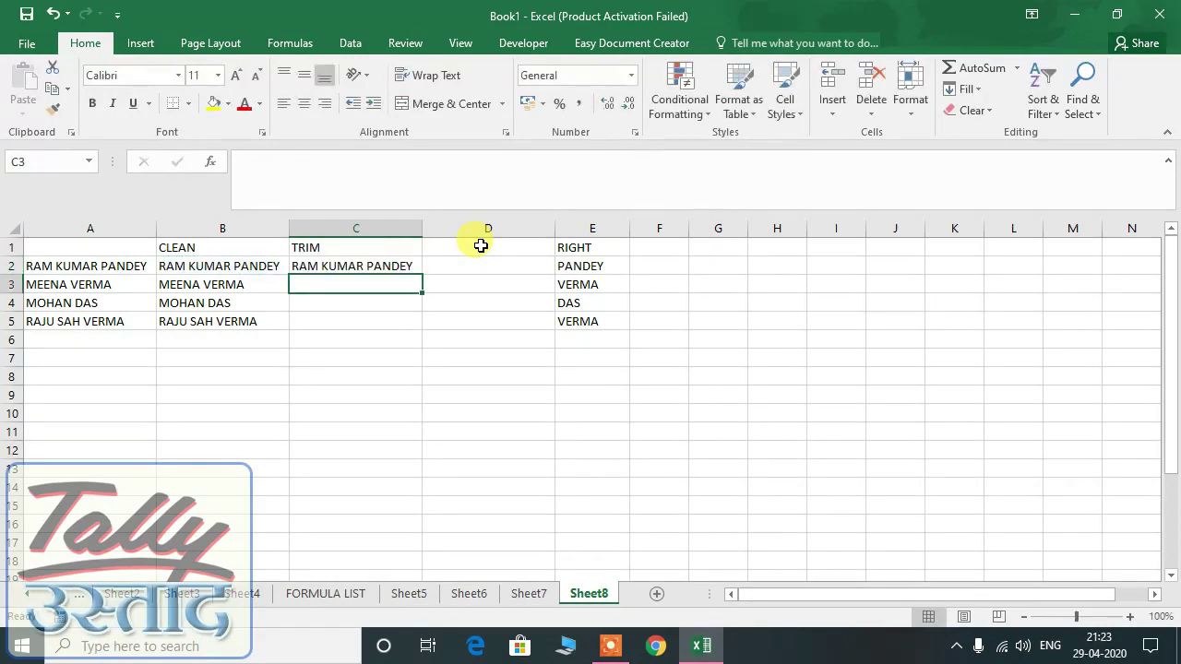
Step: Copy the TRIM formula from C2 down to C3:C5
{"action": "key", "text": "ctrl+c"}
{"action": "key", "text": "Down"}
{"action": "key", "text": "shift+Down"}
{"action": "key", "text": "shift+Down"}
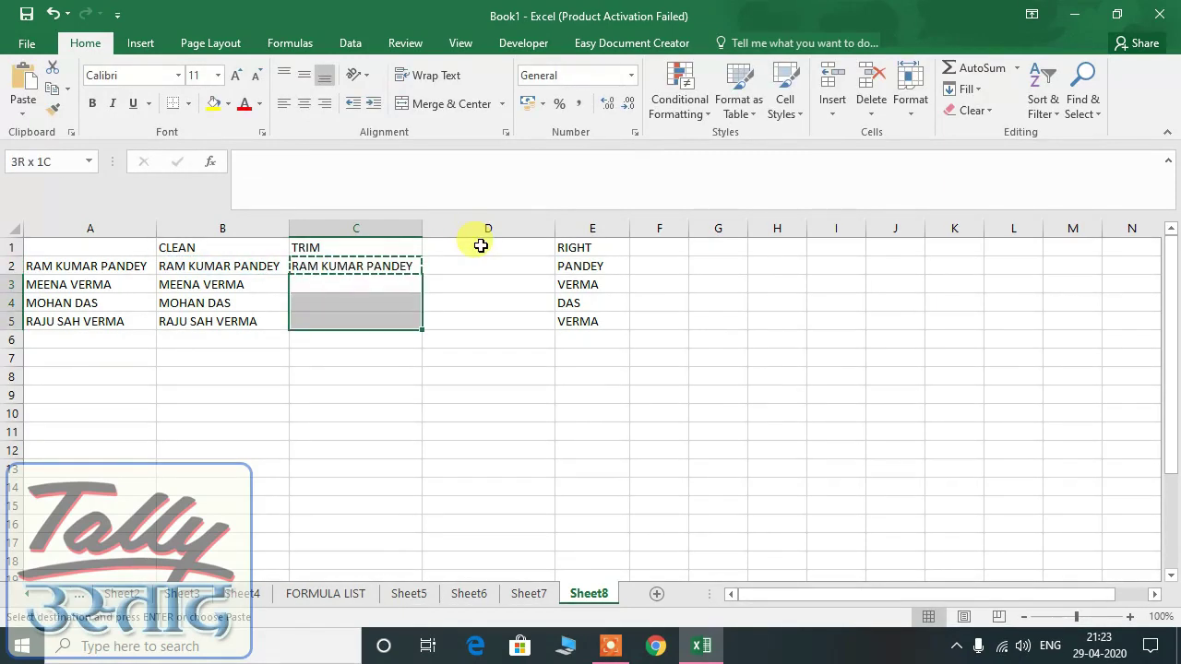
{"action": "key", "text": "ctrl+v"}
Step: Delete columns B to D, removing the CLEAN and TRIM helper columns and the blank column beside them
{"action": "key", "text": "Right"}
{"action": "key", "text": "Up"}
{"action": "key", "text": "Up"}
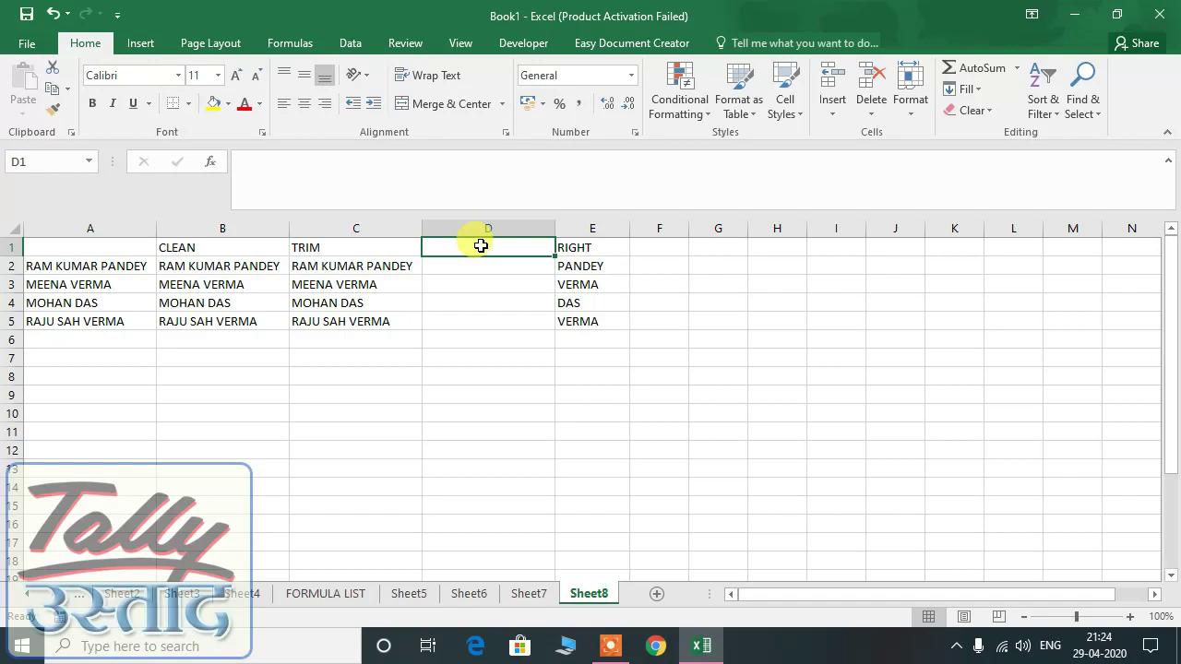
{"action": "key", "text": "Left"}
{"action": "key", "text": "Left"}
{"action": "key", "text": "ctrl+space"}
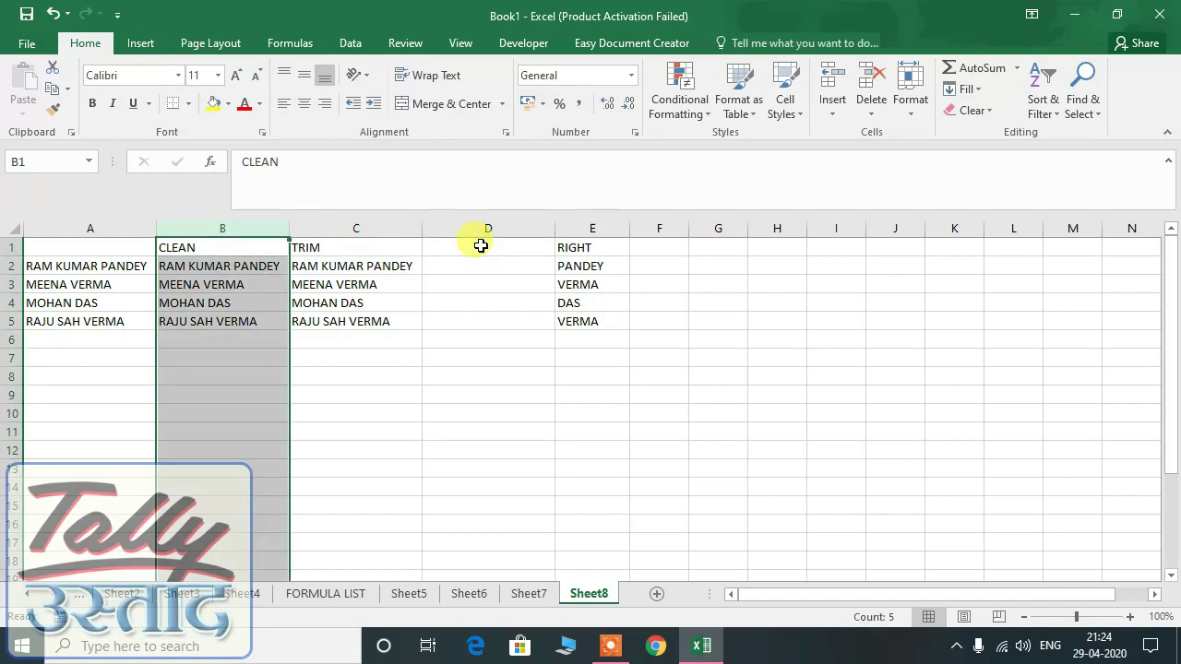
{"action": "key", "text": "shift+Right"}
{"action": "key", "text": "shift+Right"}
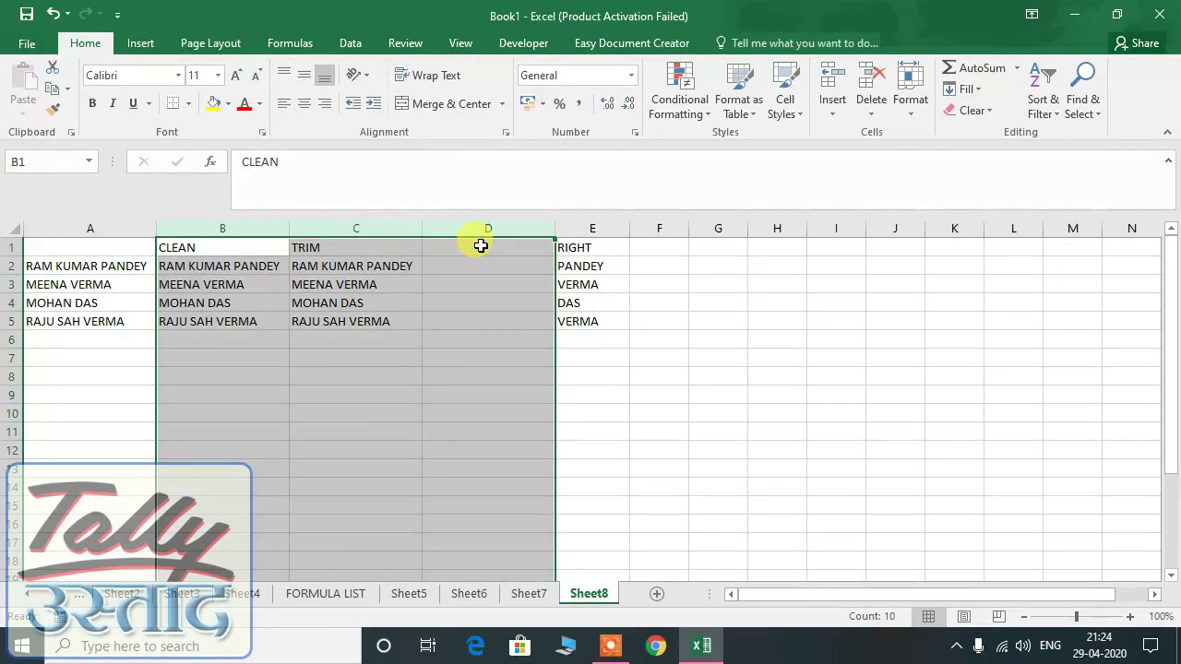
{"action": "key", "text": "ctrl+minus"}
{"action": "key", "text": "Left"}
{"action": "key", "text": "Right"}
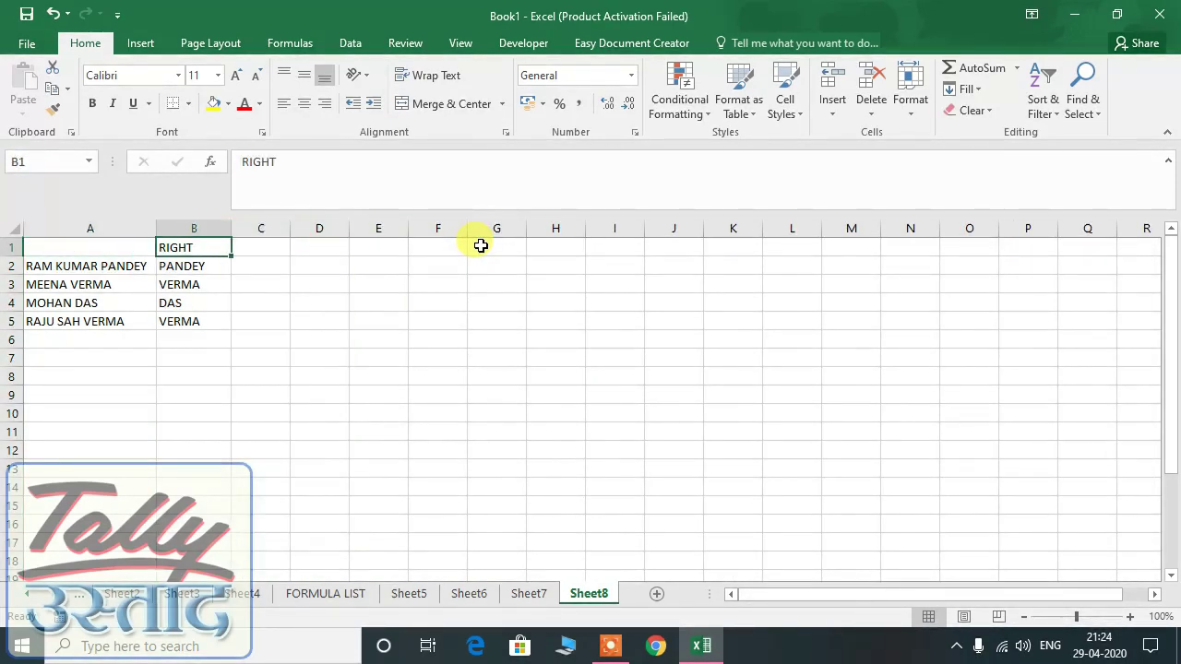
Step: Review the nested RIGHT formulas in column B against the full names in column A
{"action": "key", "text": "Down"}
{"action": "key", "text": "Down"}
{"action": "key", "text": "Down"}
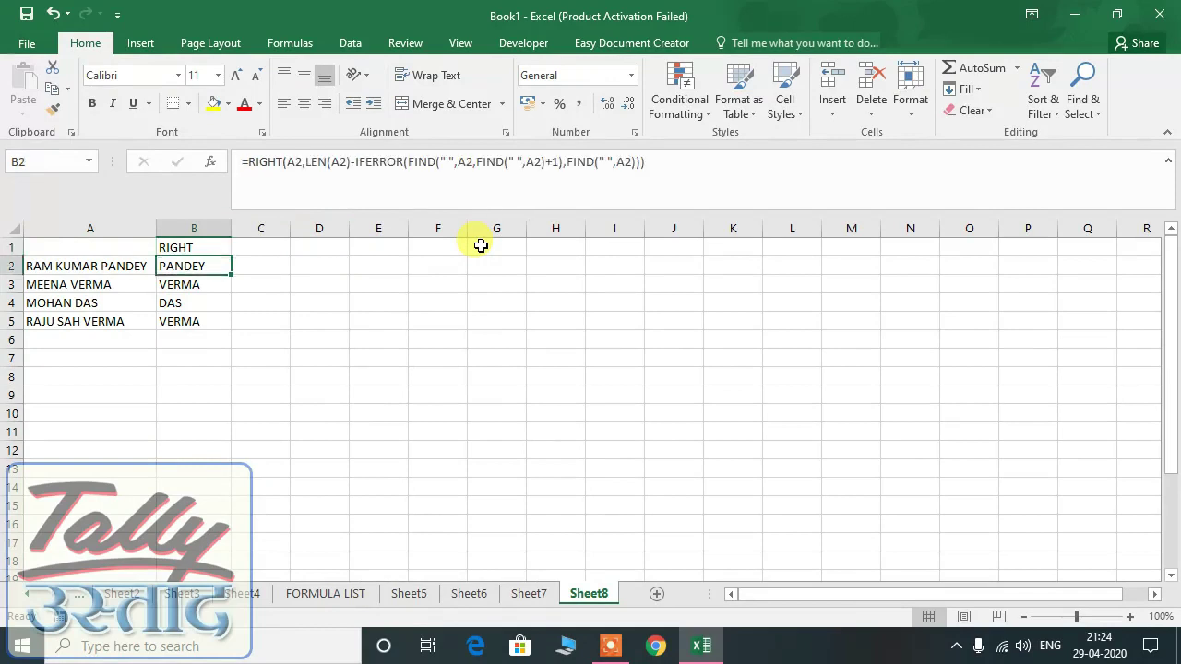
{"action": "key", "text": "Left"}
{"action": "key", "text": "Up"}
{"action": "key", "text": "Up"}
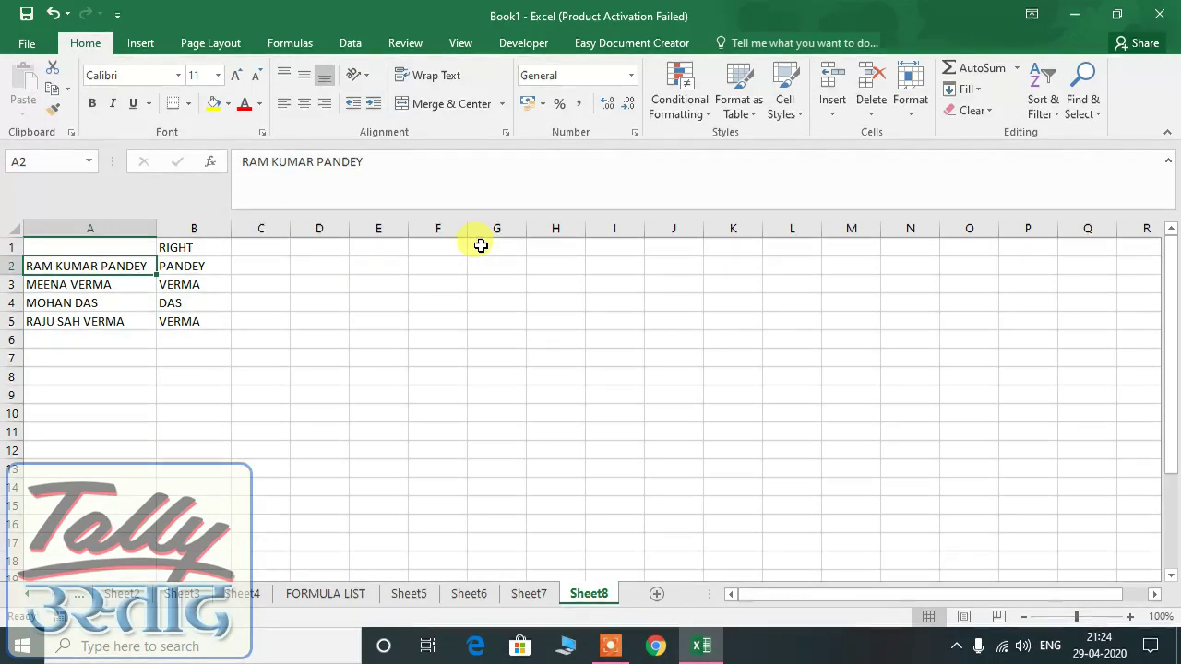
{"action": "key", "text": "Up"}
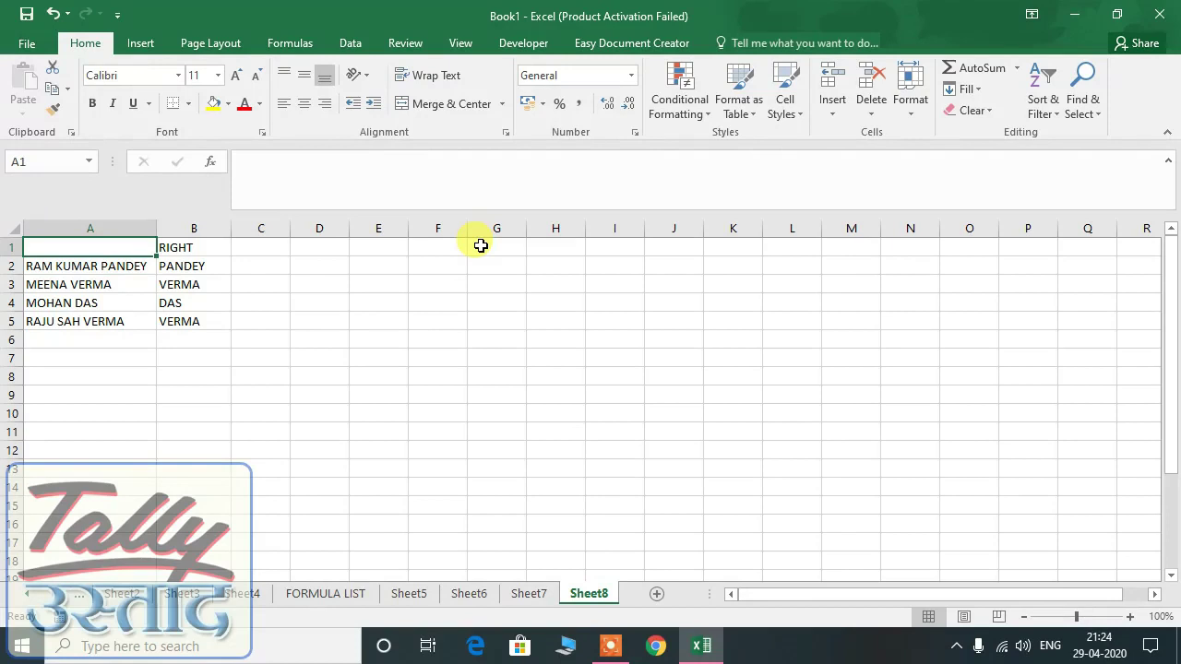
{"action": "key", "text": "Right"}
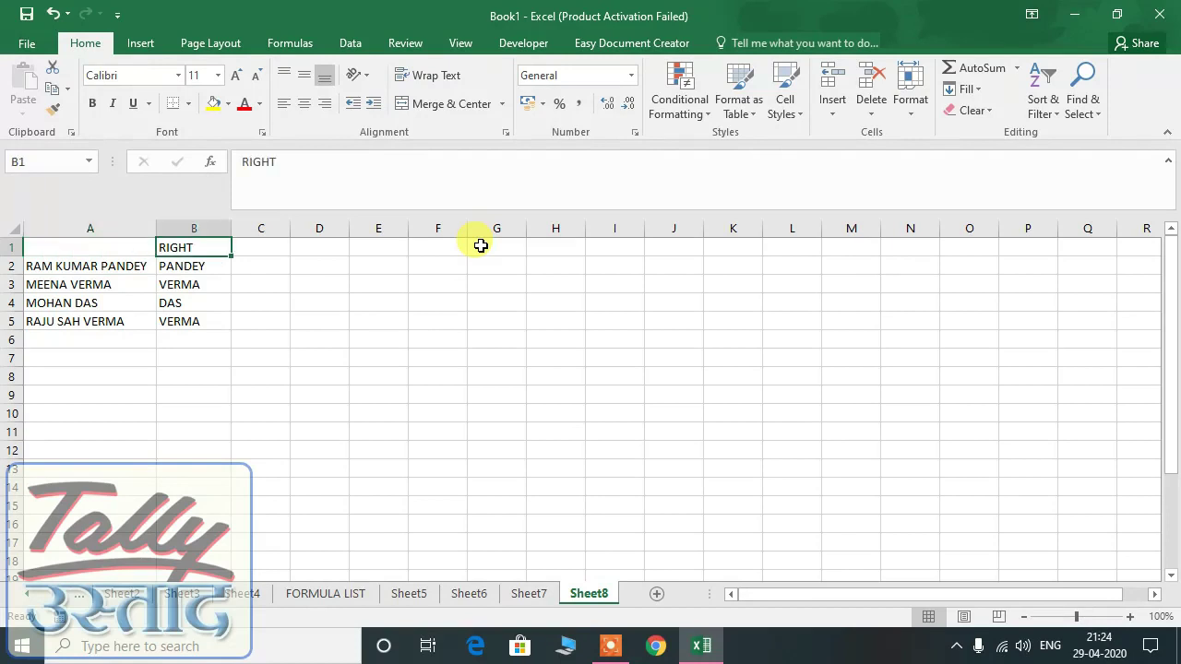
{"action": "key", "text": "Down"}
{"action": "key", "text": "Down"}
{"action": "key", "text": "Down"}
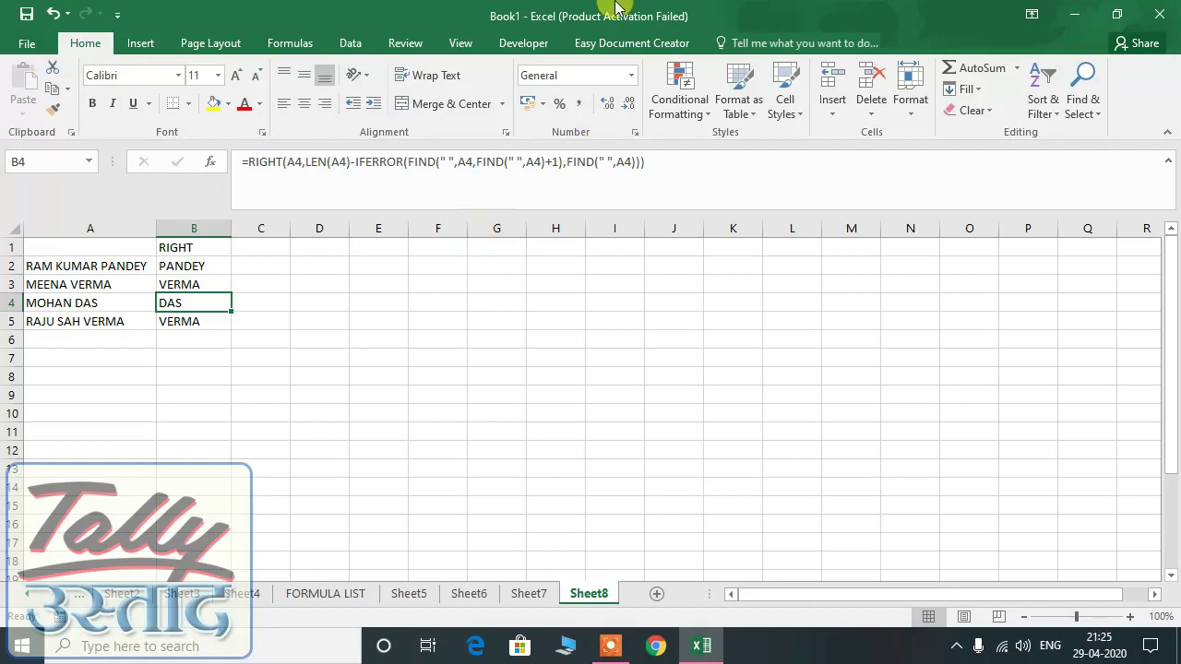
{"action": "left_click", "coordinate": [275, 374]}
{"action": "left_click", "coordinate": [164, 359]}
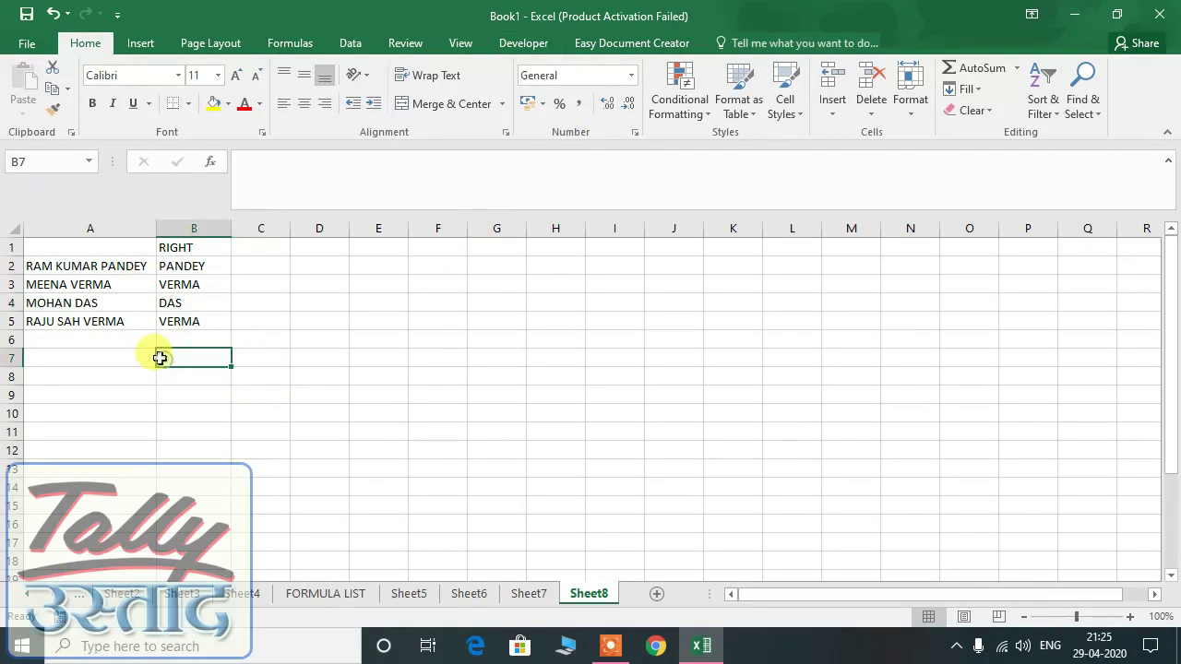
{"action": "left_click", "coordinate": [309, 307]}
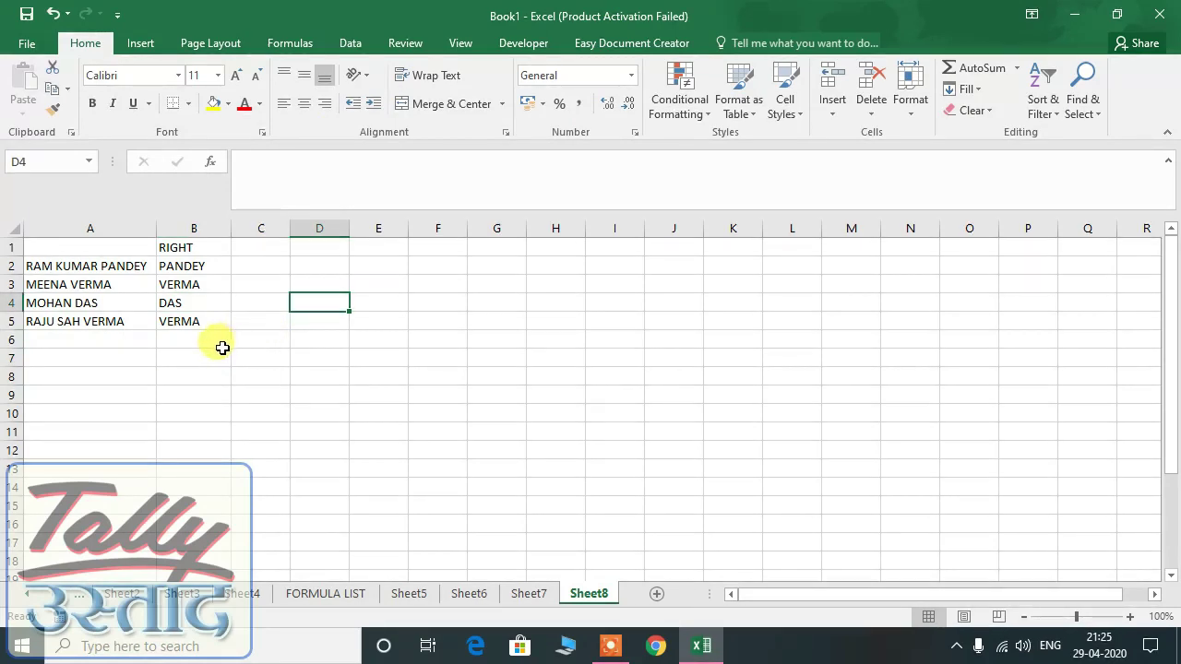
{"action": "left_click", "coordinate": [64, 245]}
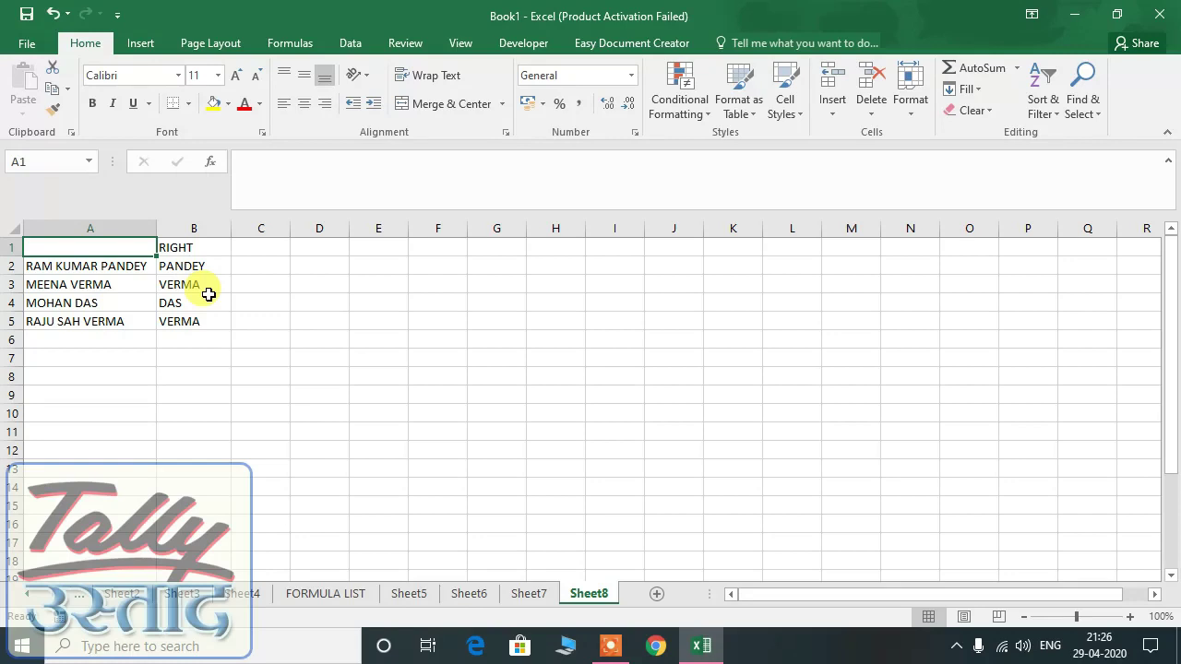
{"action": "key", "text": "Right"}
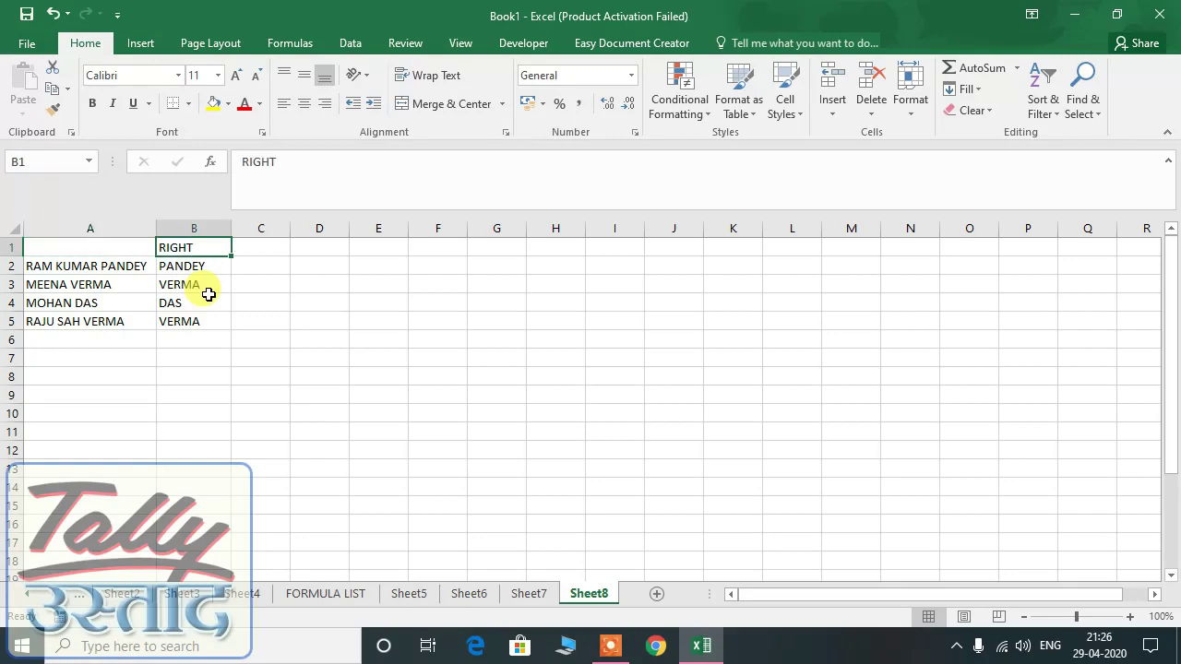